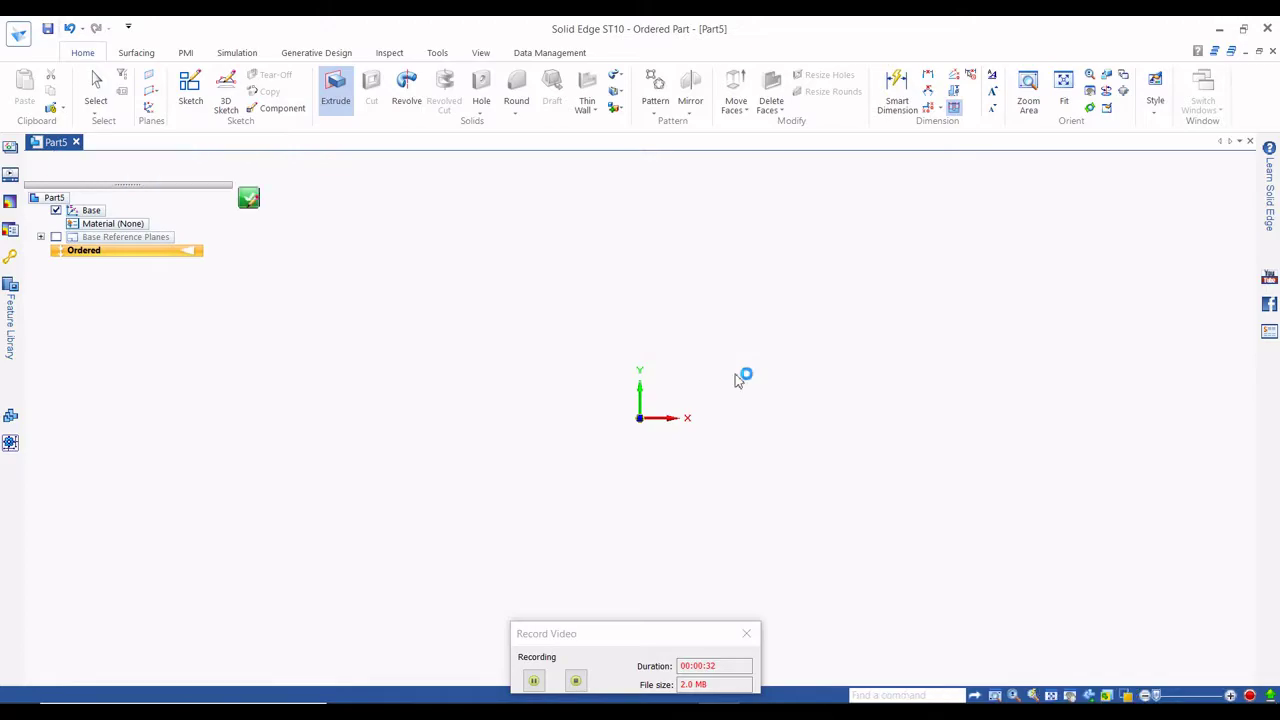
# Draw two 112.5 mm diameter circles centred on the X axis, one on each side of the origin.
pyautogui.click(196, 108)
pyautogui.click(240, 126)
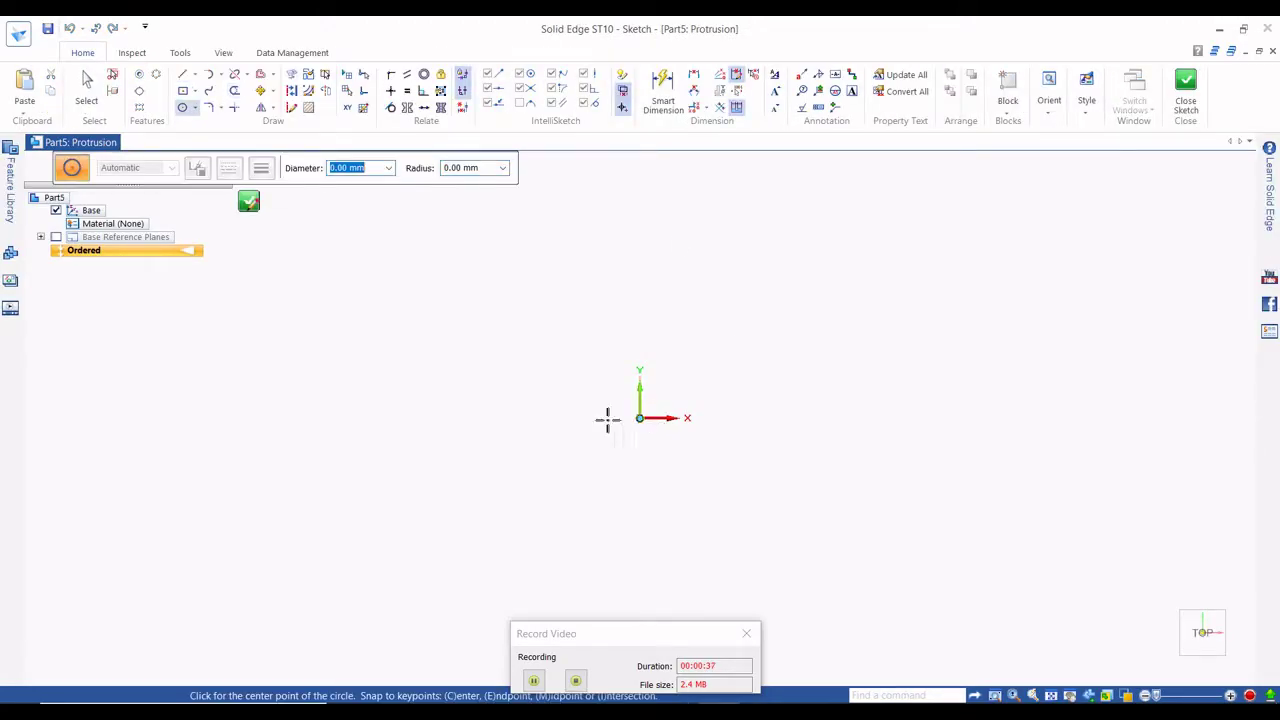
pyautogui.click(519, 418)
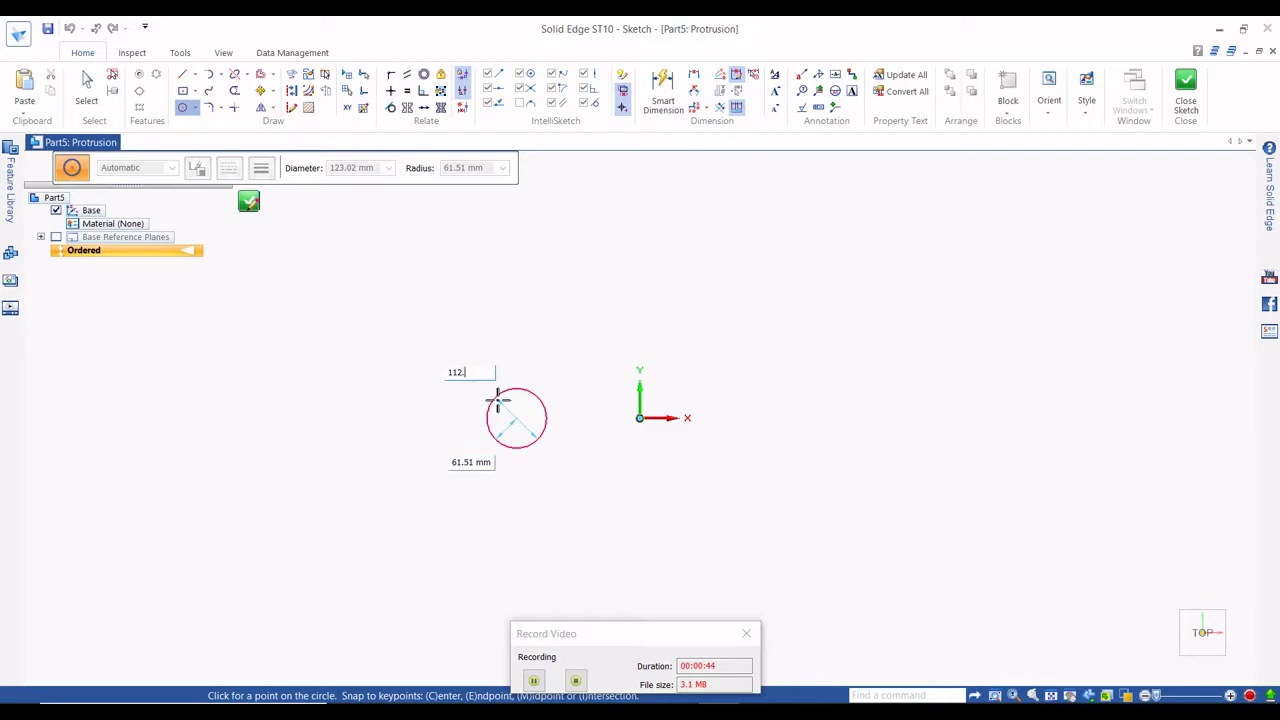
pyautogui.press('Return')
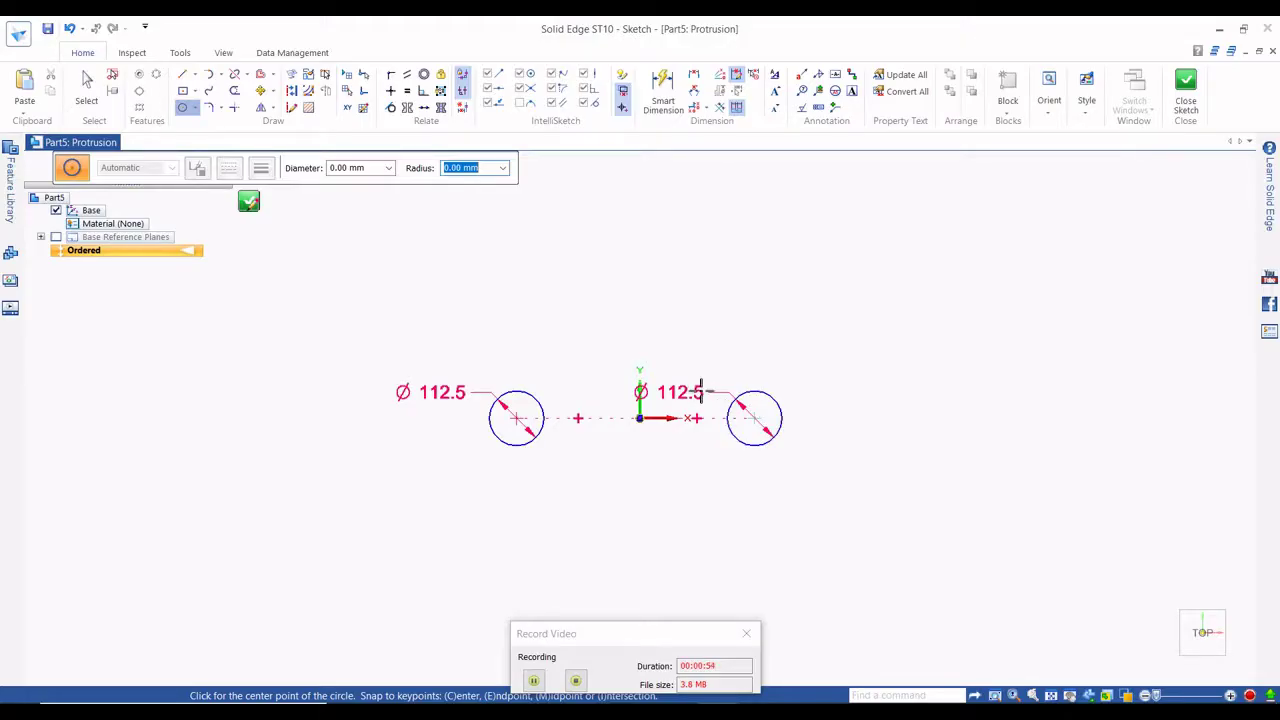
# Set the diameter of the circle on the positive X side to 87.5 mm.
pyautogui.press('Escape')
pyautogui.click(698, 392)
pyautogui.write('87.5')
pyautogui.press('Return')
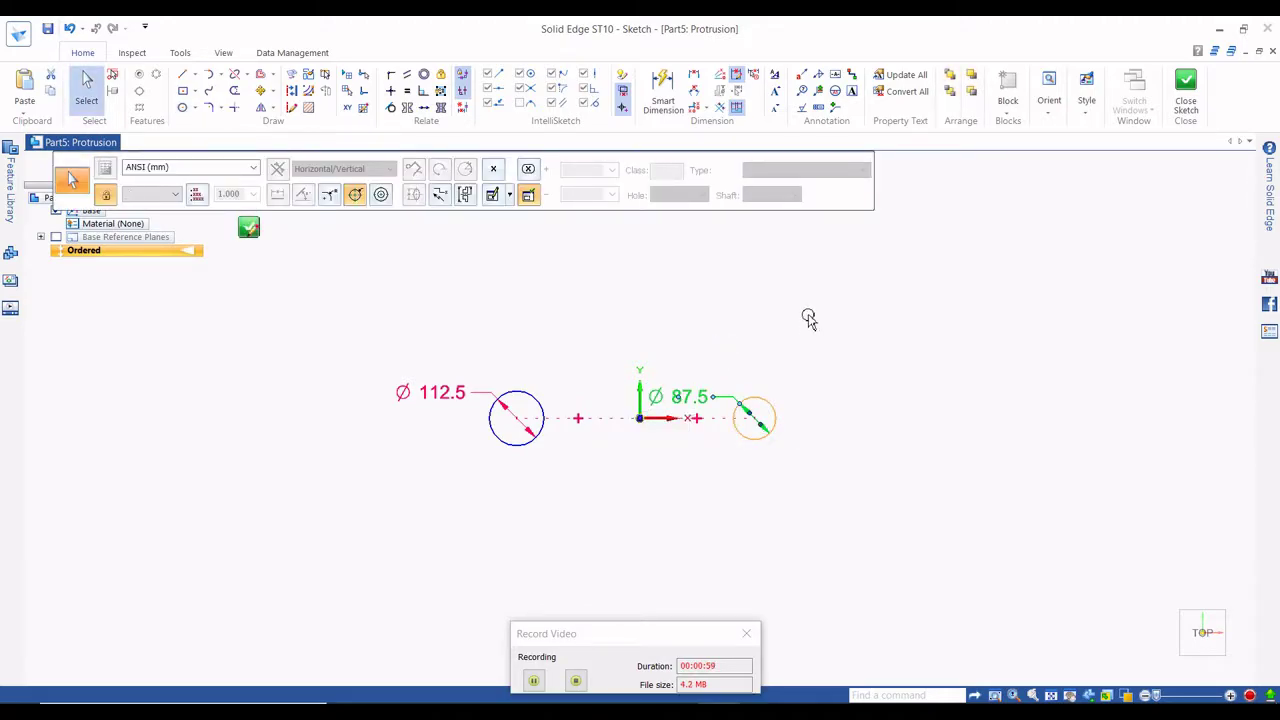
# Dimension the horizontal centre distance between the two circles as 300 mm.
pyautogui.click(657, 97)
pyautogui.click(533, 397)
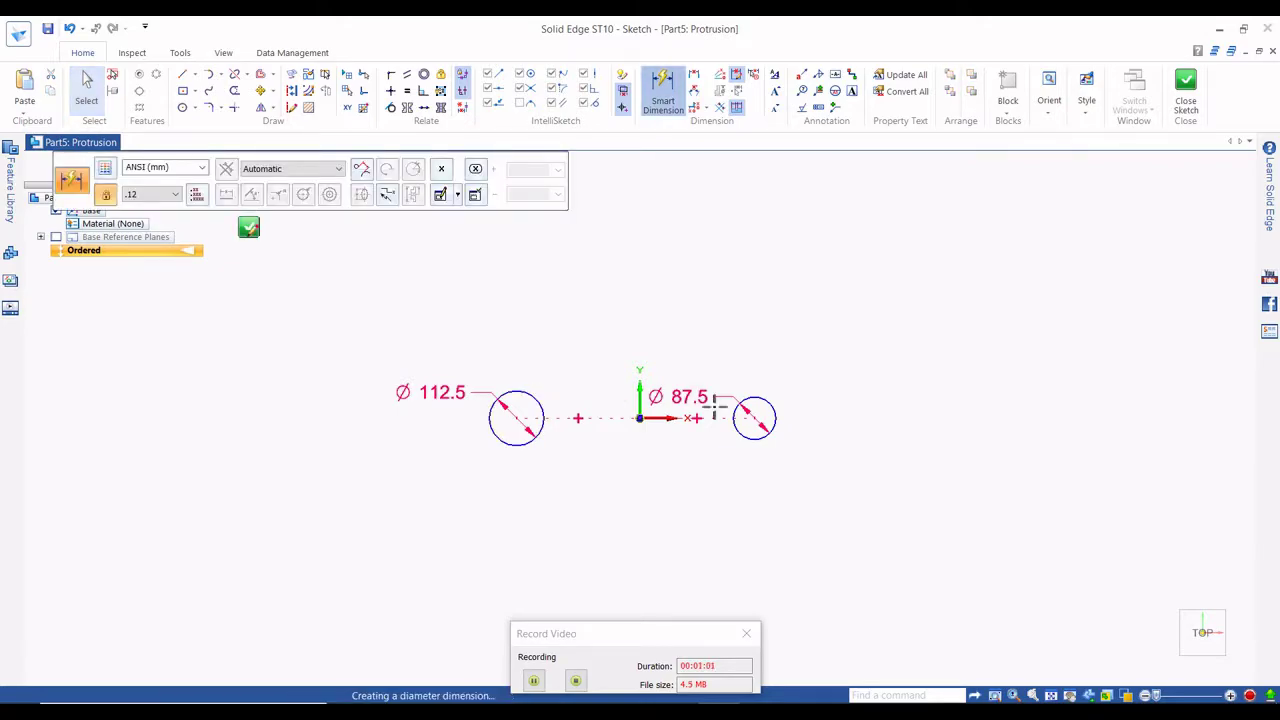
pyautogui.click(737, 414)
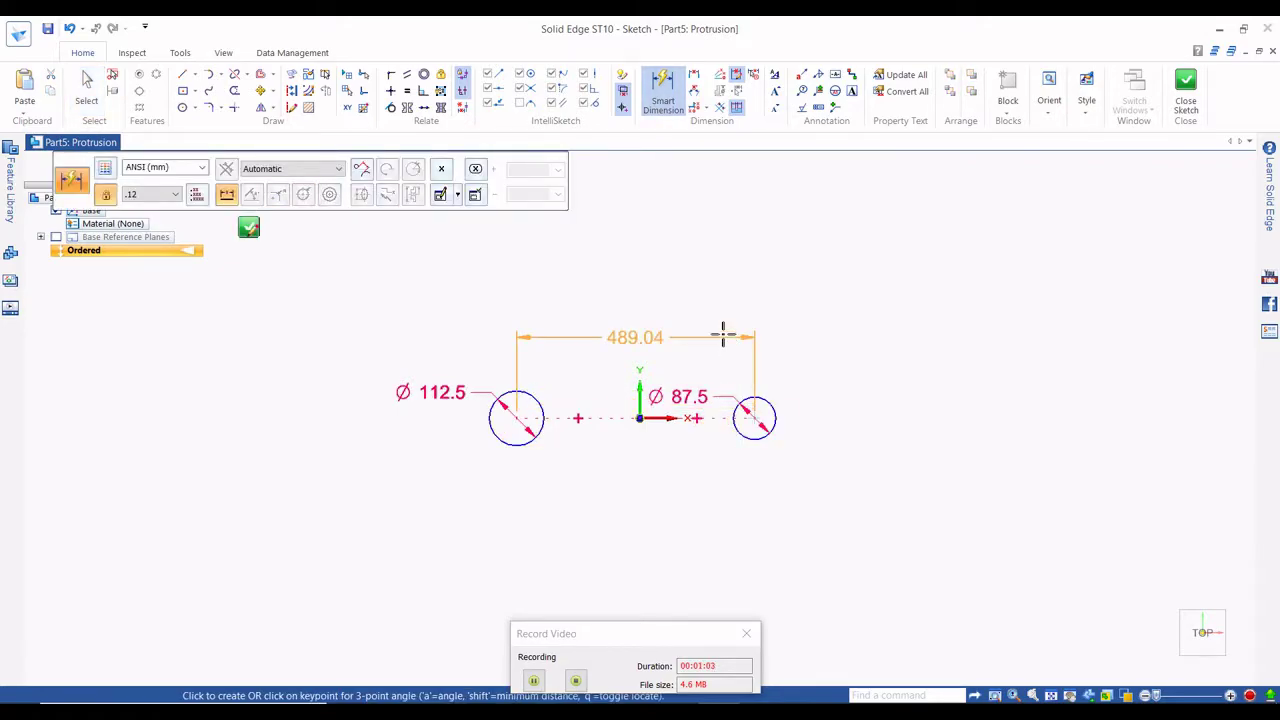
pyautogui.click(725, 331)
pyautogui.write('300')
pyautogui.press('Return')
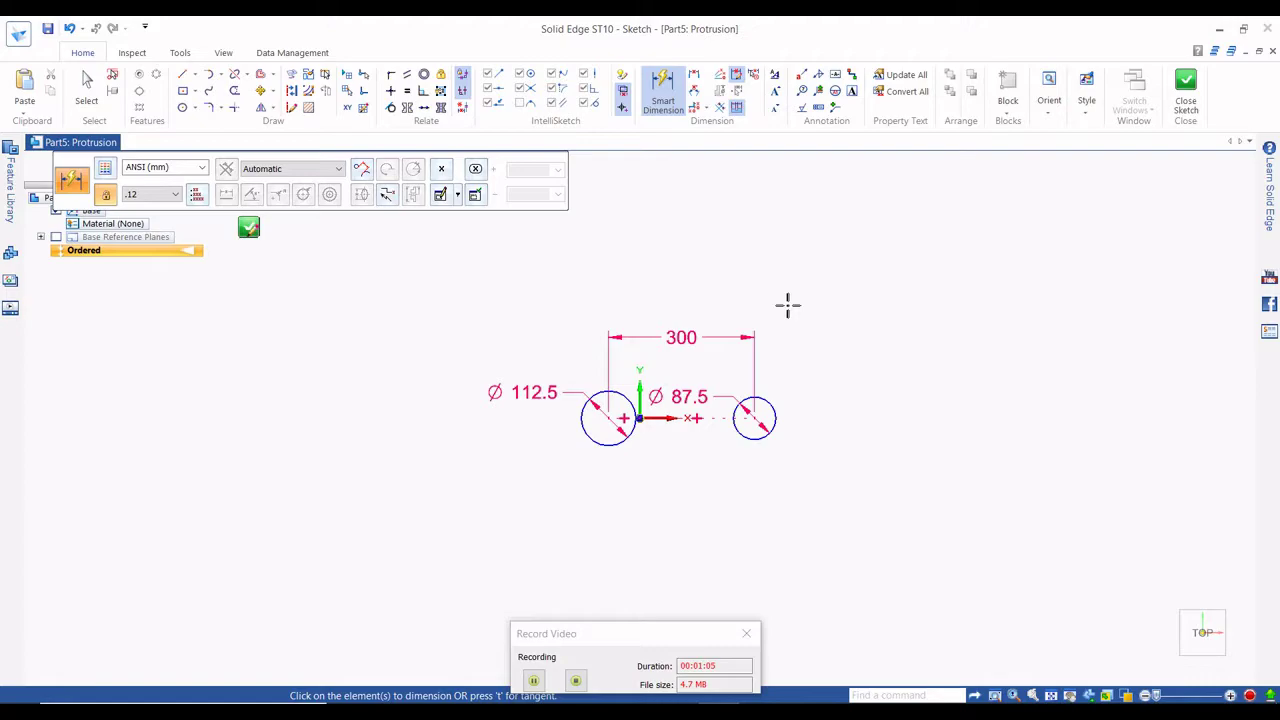
# Dimension the distance from the 112.5 mm circle's centre to the origin as 150 mm.
pyautogui.click(588, 410)
pyautogui.click(612, 449)
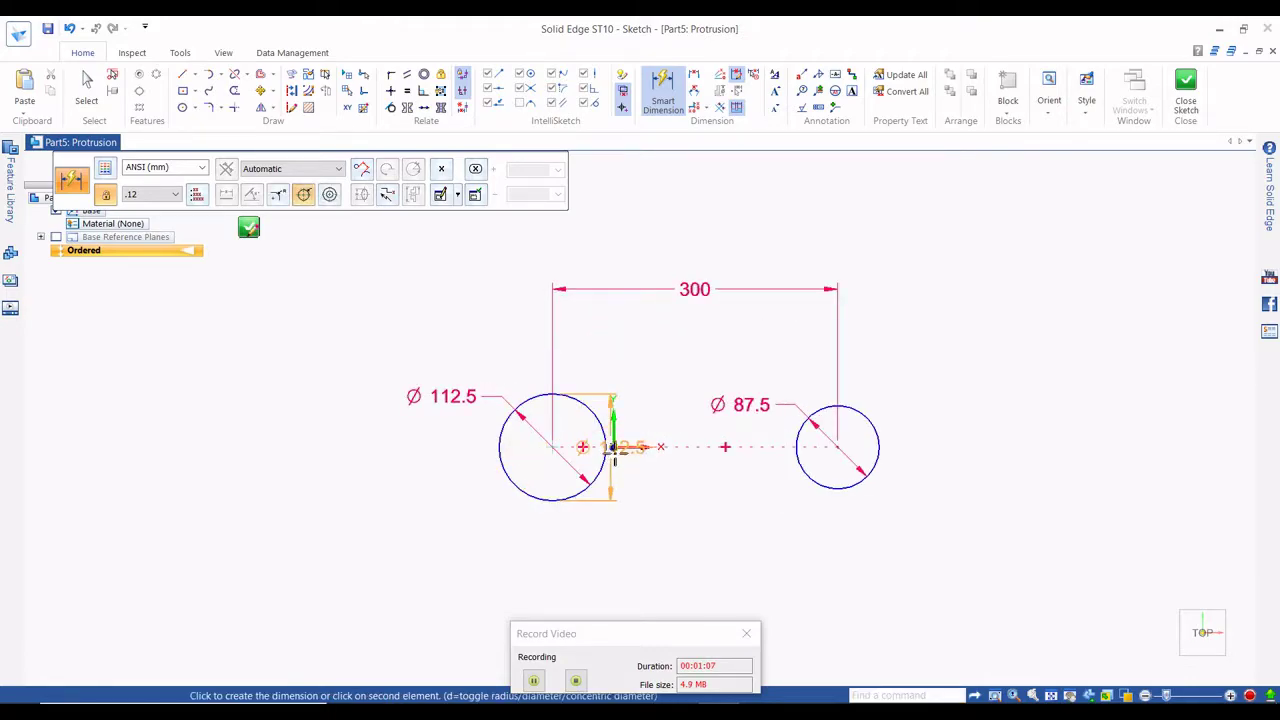
pyautogui.click(645, 350)
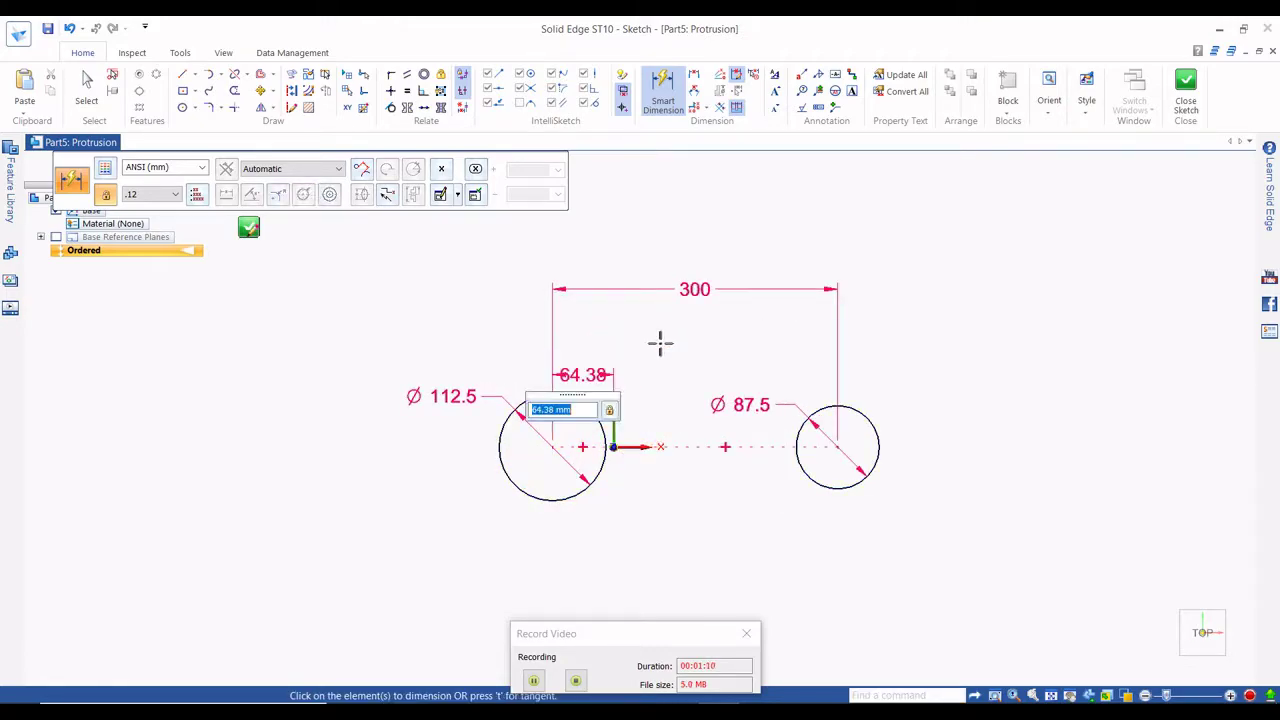
pyautogui.press('Return')
pyautogui.press('Escape')
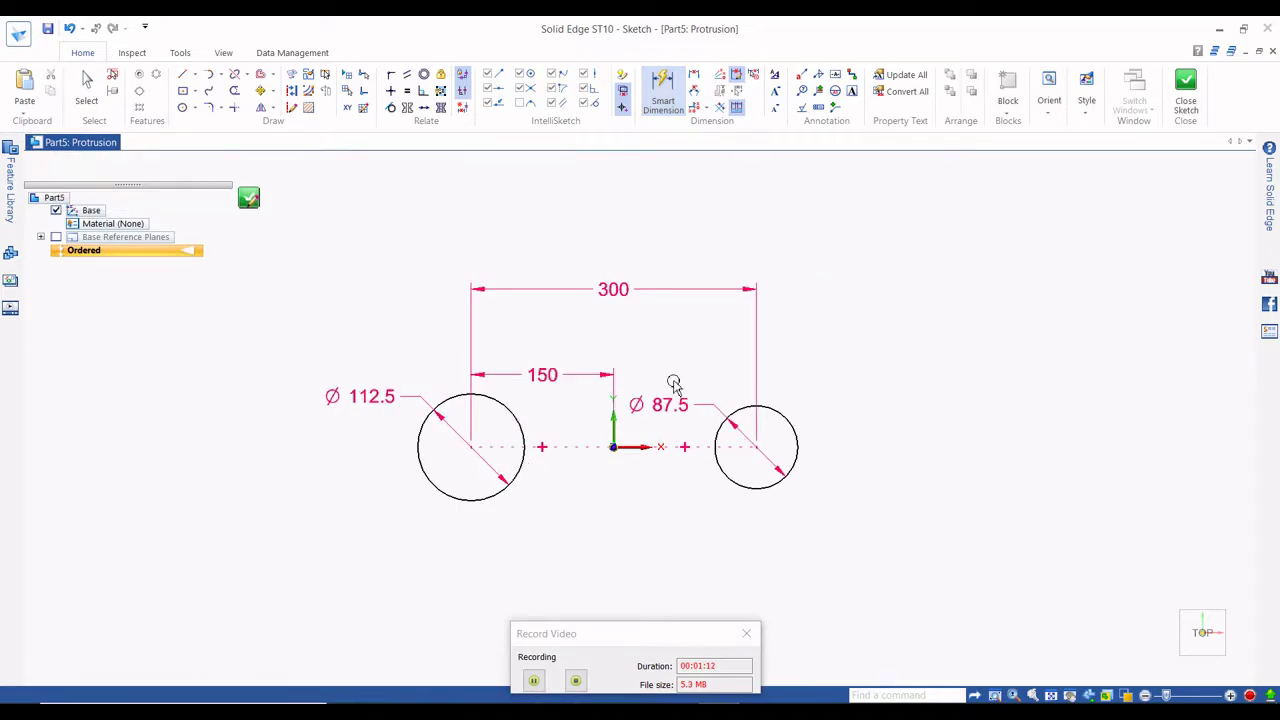
# Check the arm drawing for the bore size and draw a 56.3 mm diameter circle concentric with the 112.5 mm circle.
pyautogui.hotkey('alt', 'Tab')
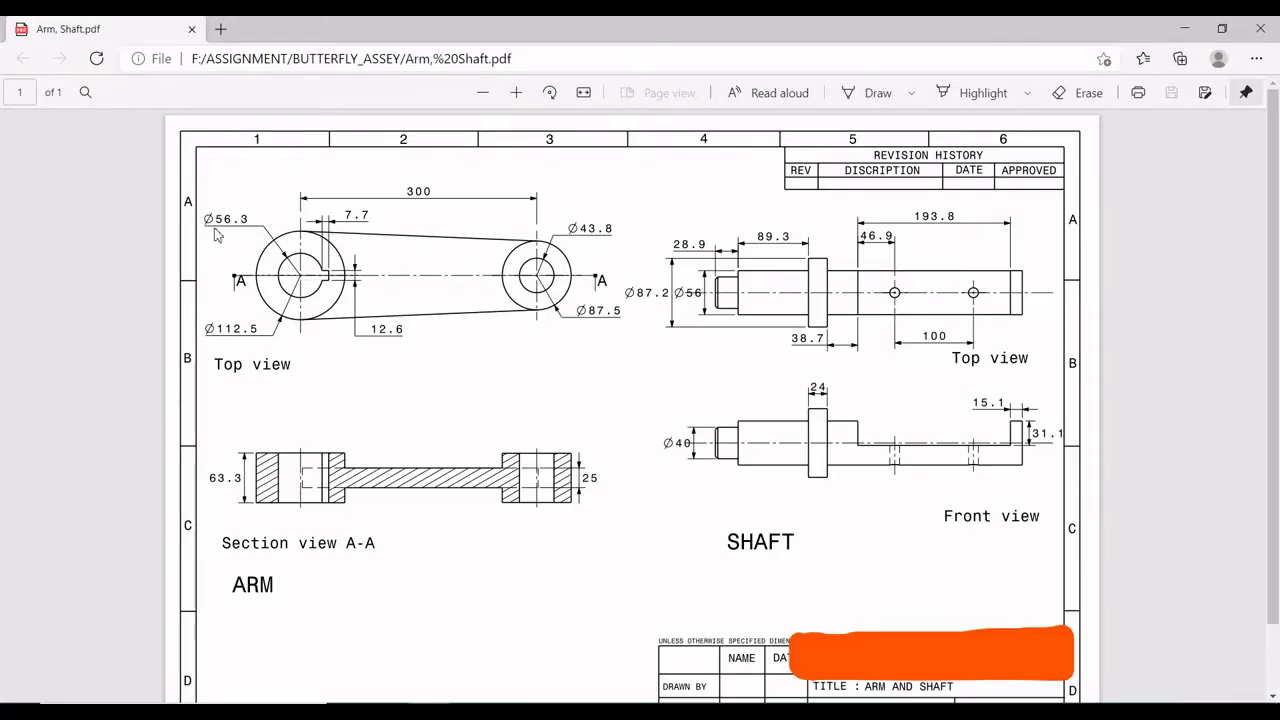
pyautogui.hotkey('alt', 'Tab')
pyautogui.hotkey('alt', 'Tab')
pyautogui.hotkey('alt', 'Tab')
pyautogui.click(195, 107)
pyautogui.click(230, 124)
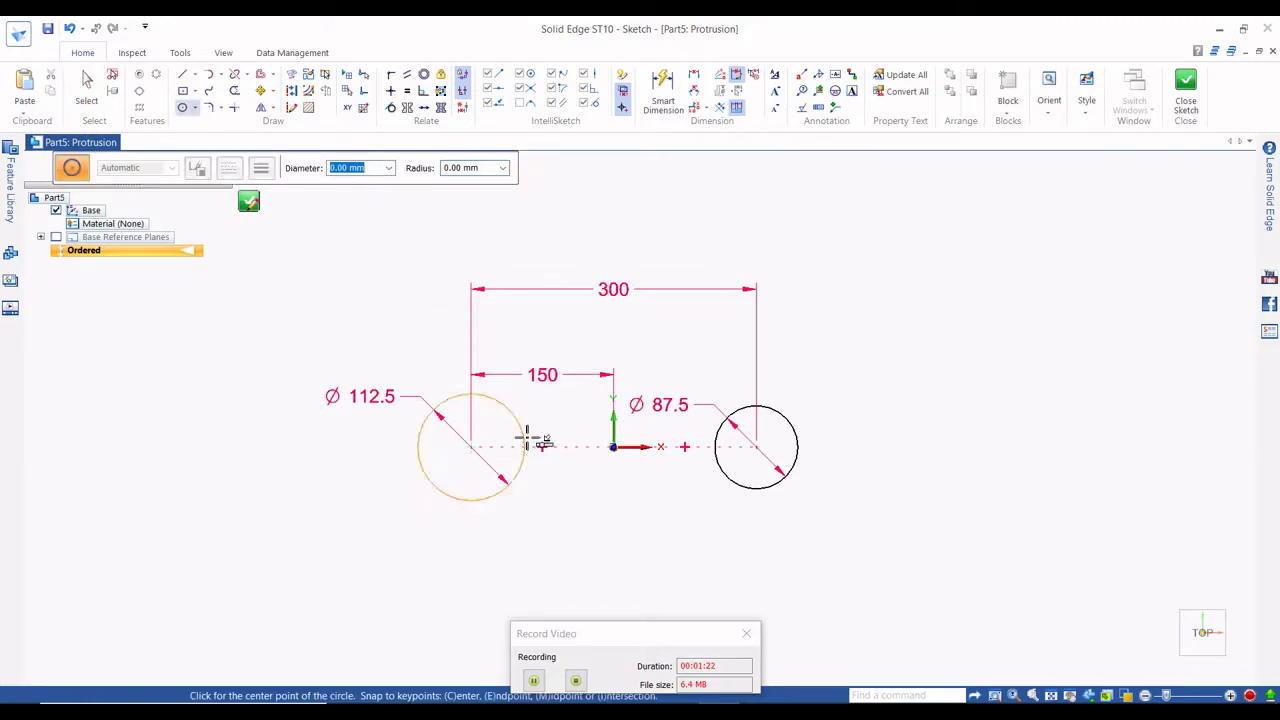
pyautogui.click(472, 447)
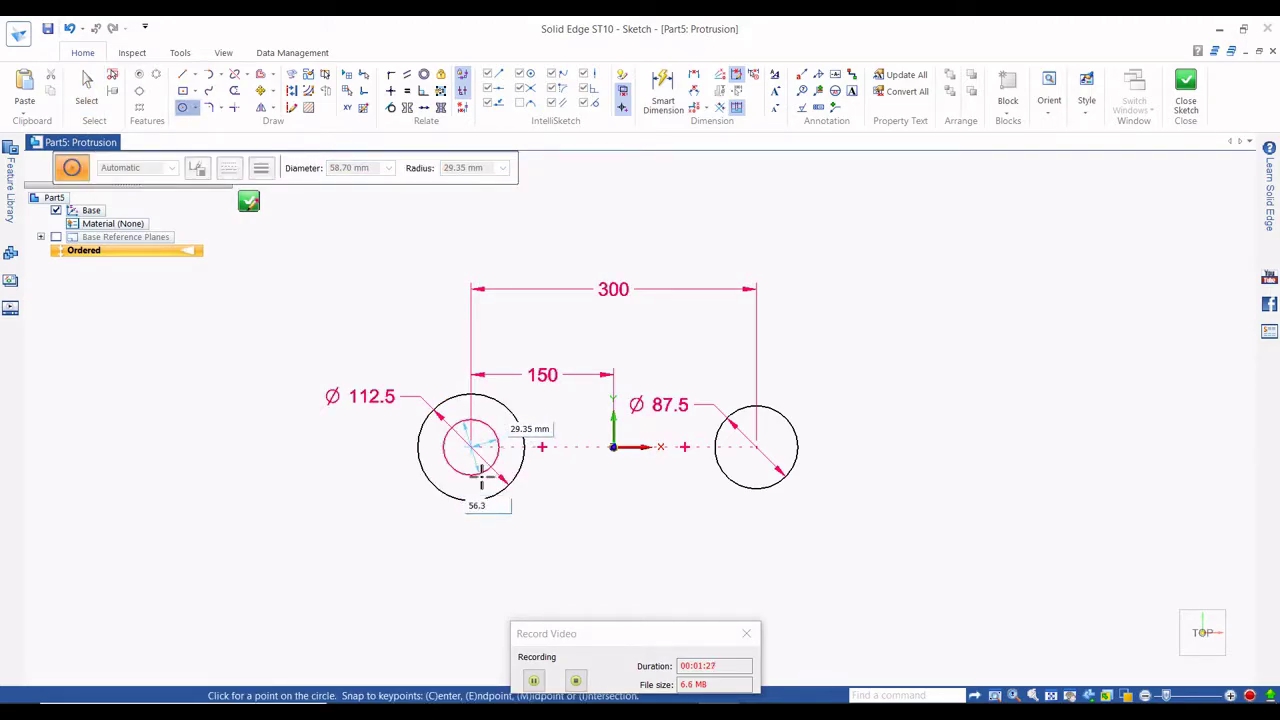
pyautogui.write('56.3')
pyautogui.press('Return')
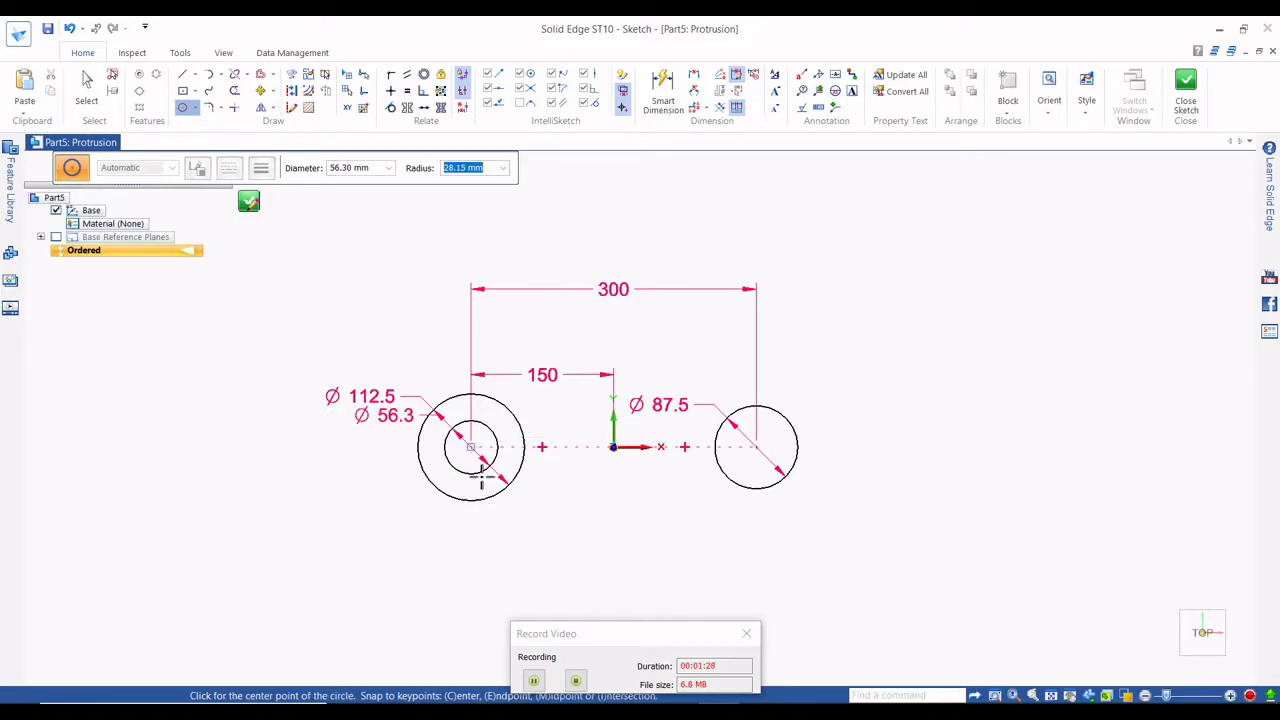
# Add a circle concentric with the 87.5 mm circle and set its diameter to 43.8 mm, checked against the arm drawing.
pyautogui.click(777, 449)
pyautogui.scroll(3, 708, 422)
pyautogui.press('Escape')
pyautogui.click(688, 420)
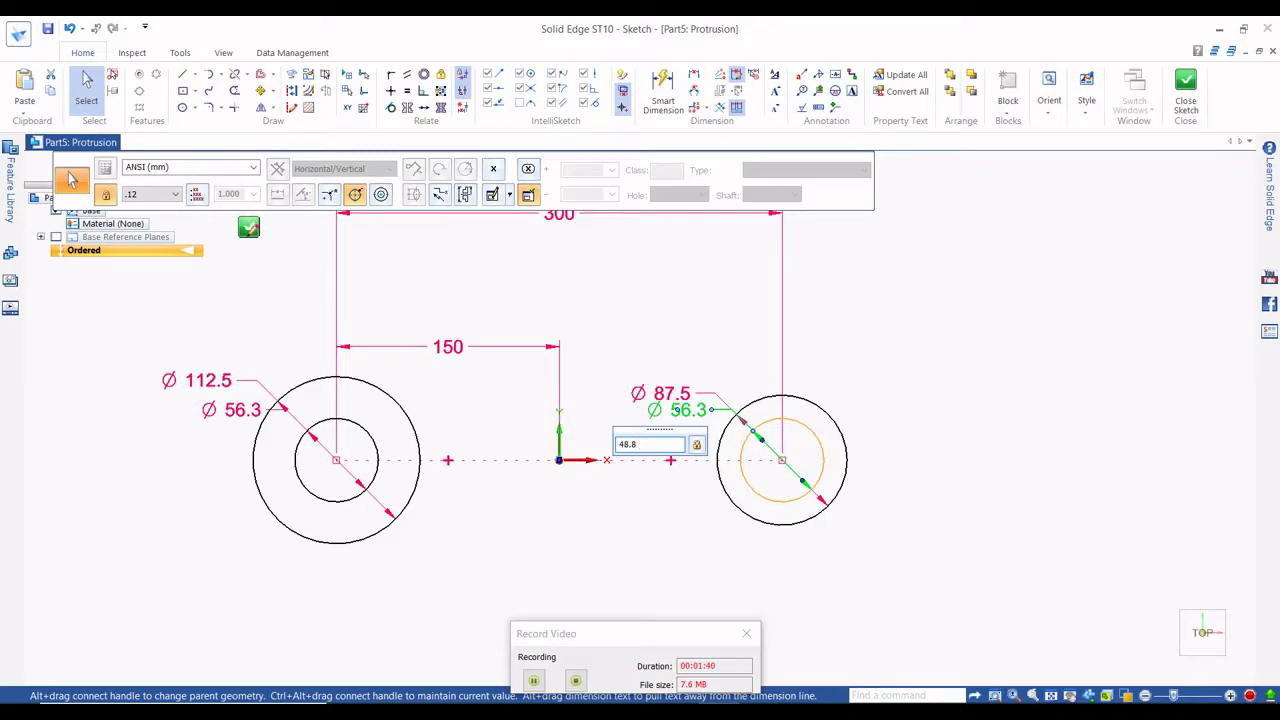
pyautogui.write('48.8')
pyautogui.hotkey('alt', 'Tab')
pyautogui.hotkey('alt', 'Tab')
pyautogui.press('Return')
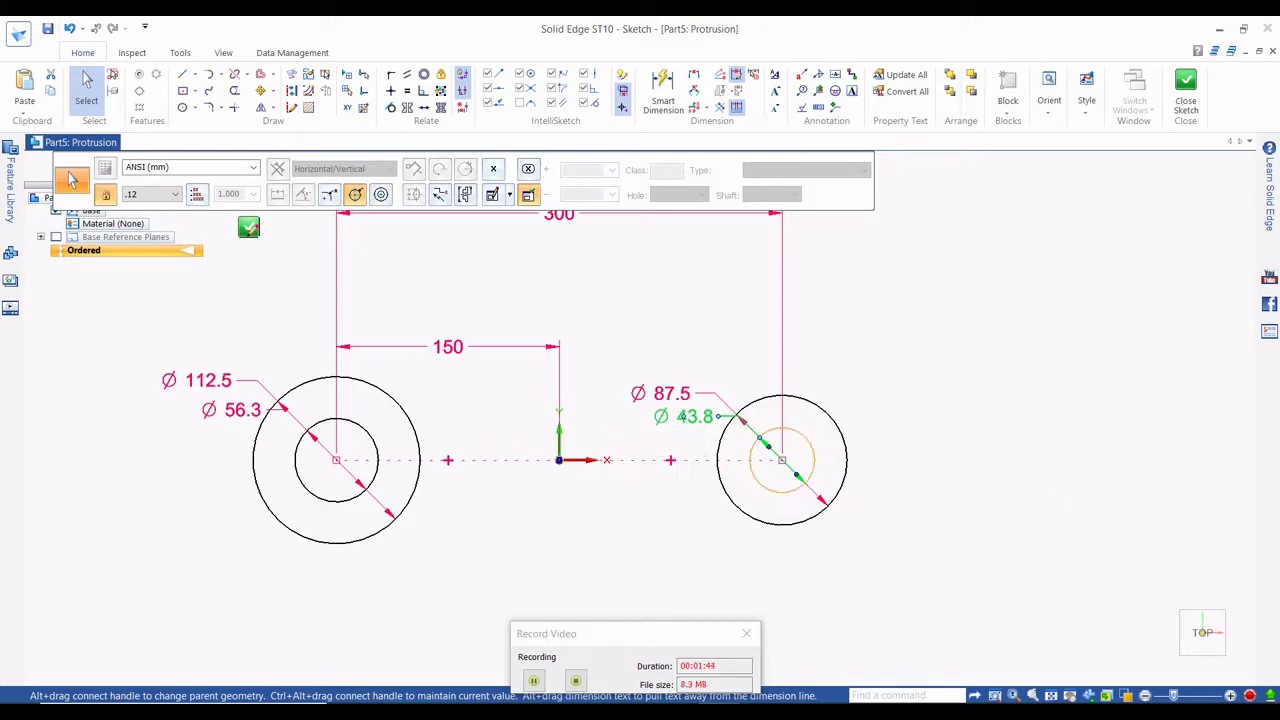
pyautogui.press('Escape')
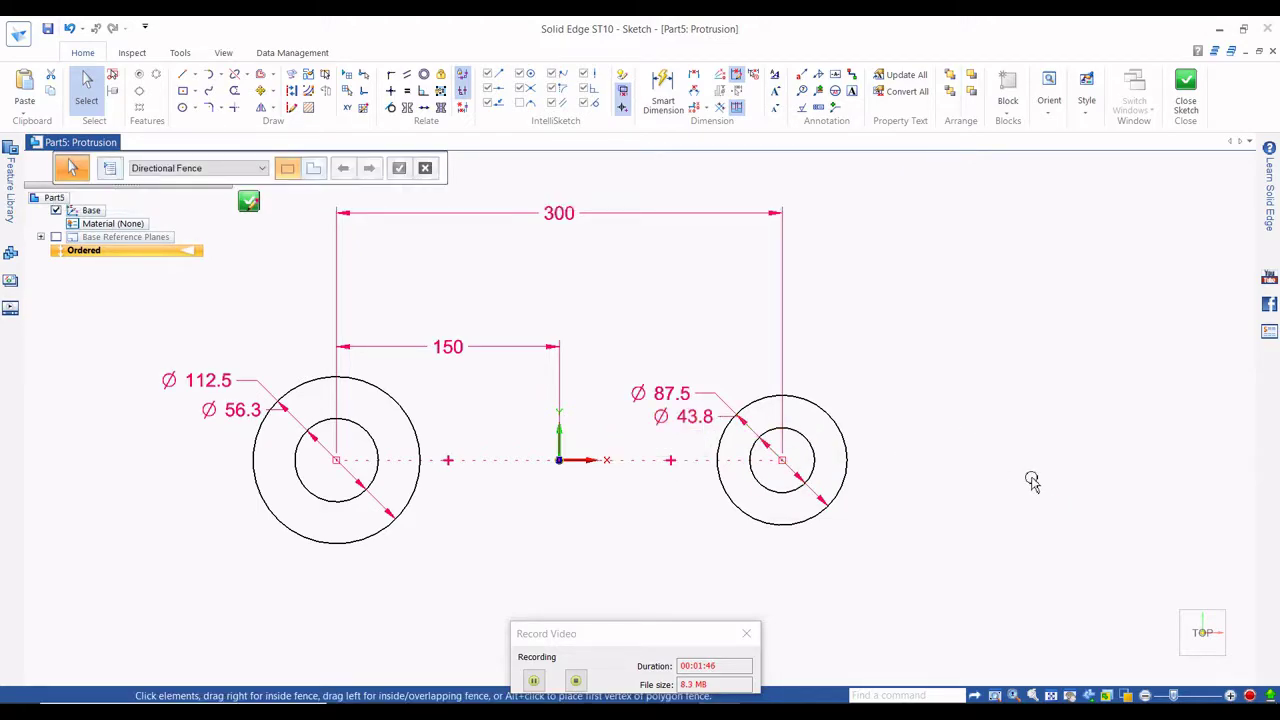
# Close the sketch and extrude both rings symmetrically by 63.5 mm.
pyautogui.scroll(-1, 998, 452)
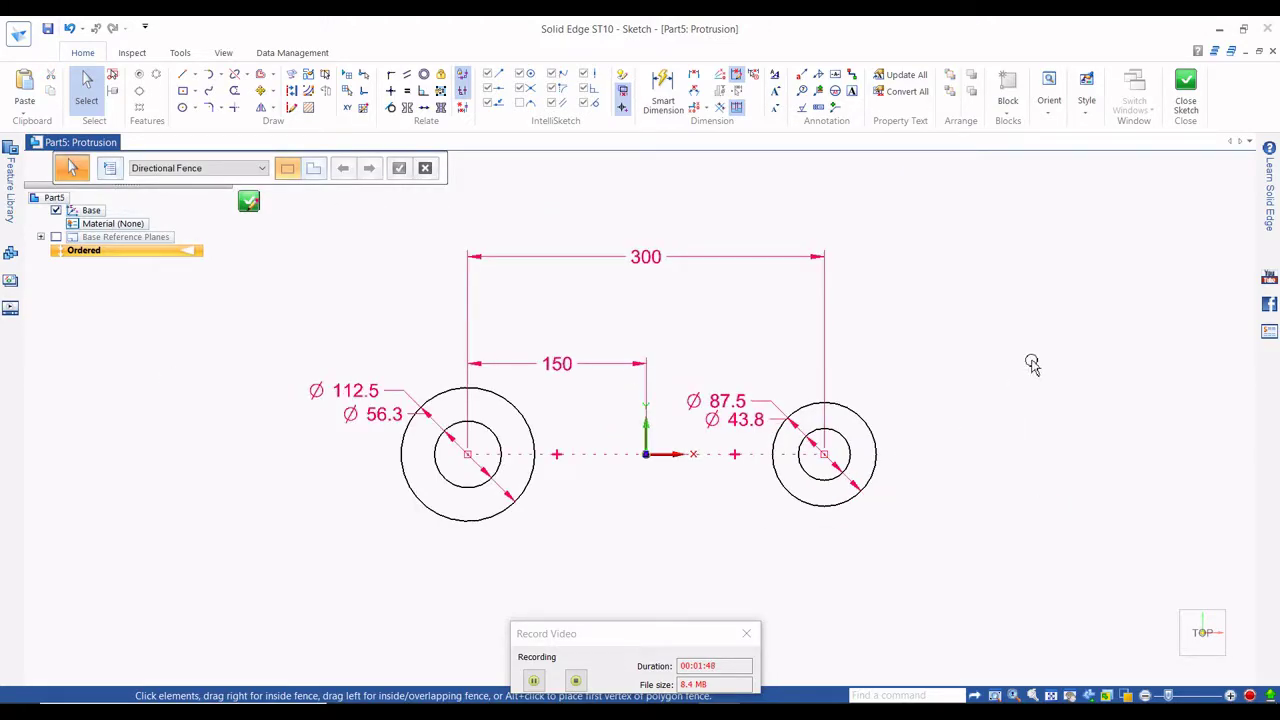
pyautogui.click(1185, 88)
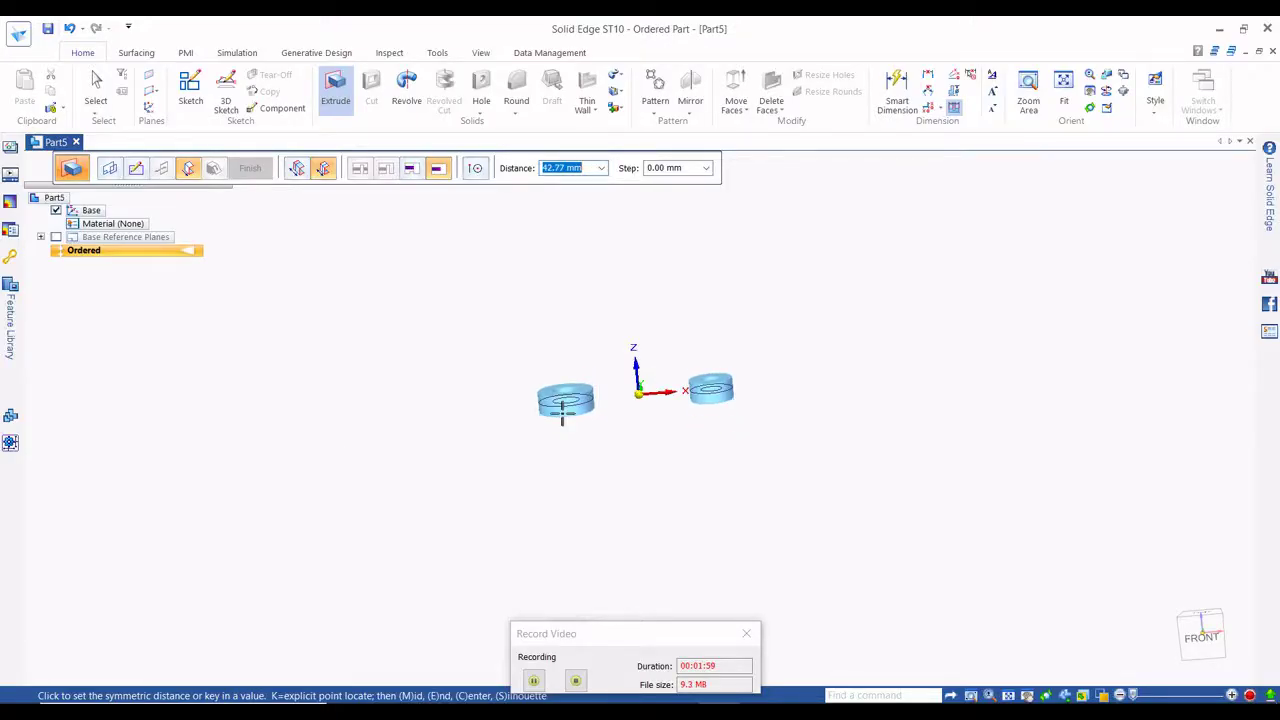
pyautogui.write('63.5')
pyautogui.press('Return')
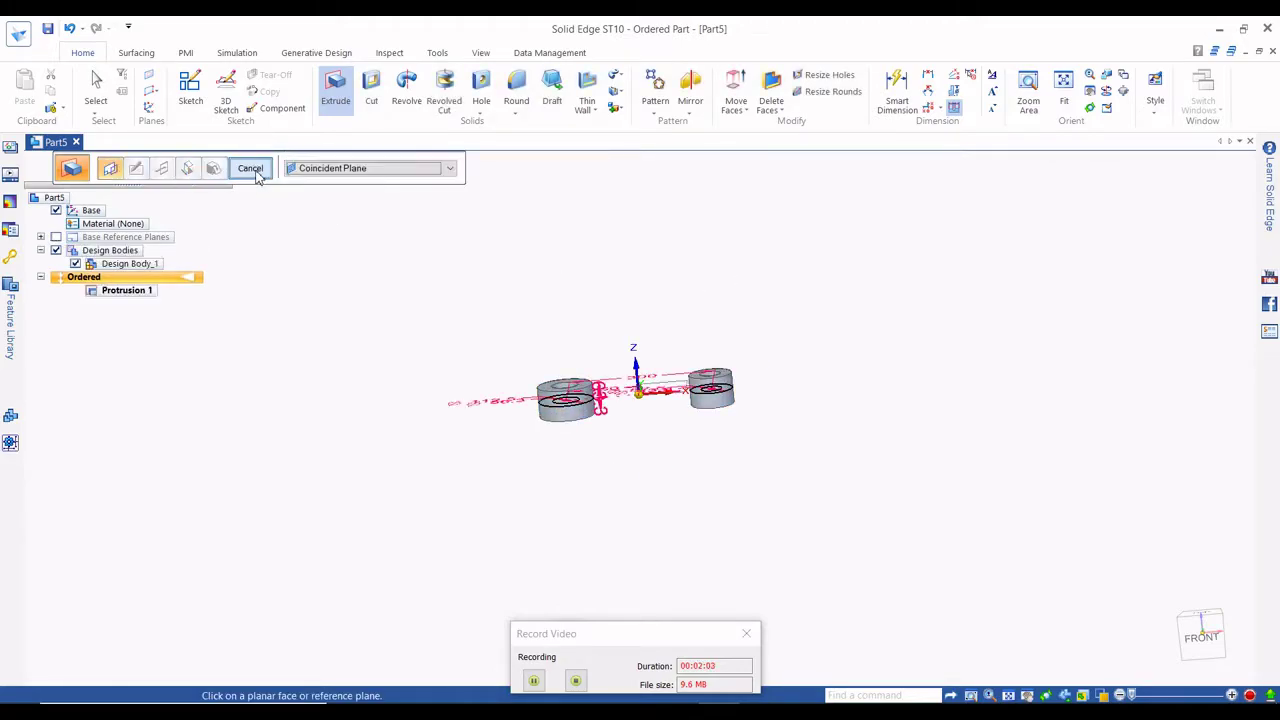
pyautogui.click(250, 168)
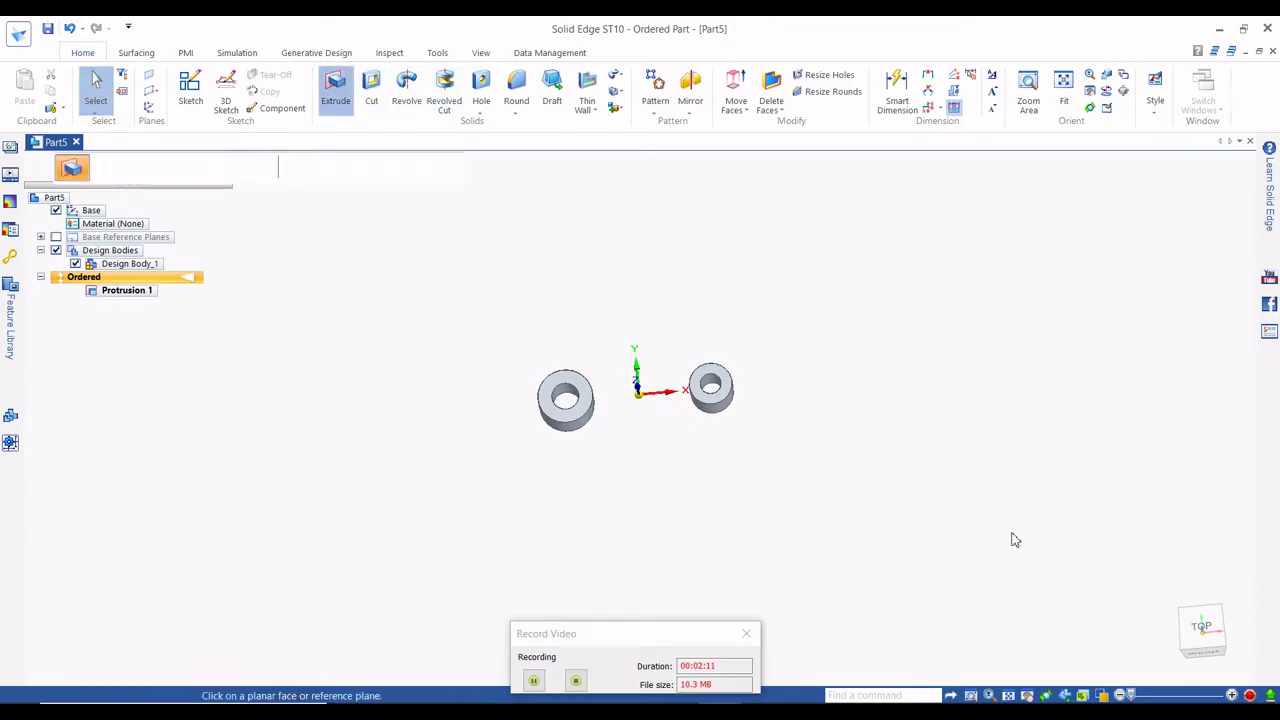
# Start an extrusion sketch on the top plane and draw a circle matching the outer edge of each boss.
pyautogui.click(1201, 627)
pyautogui.click(682, 399)
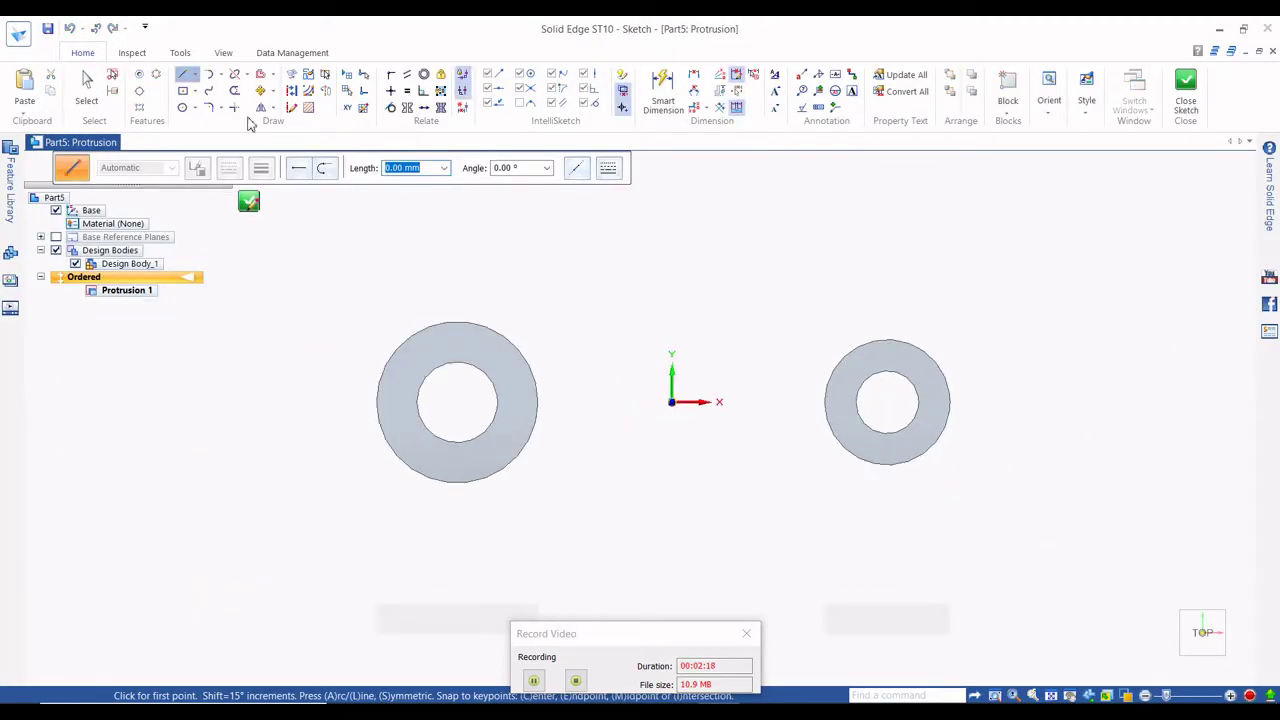
pyautogui.click(195, 108)
pyautogui.click(203, 127)
pyautogui.press('c')
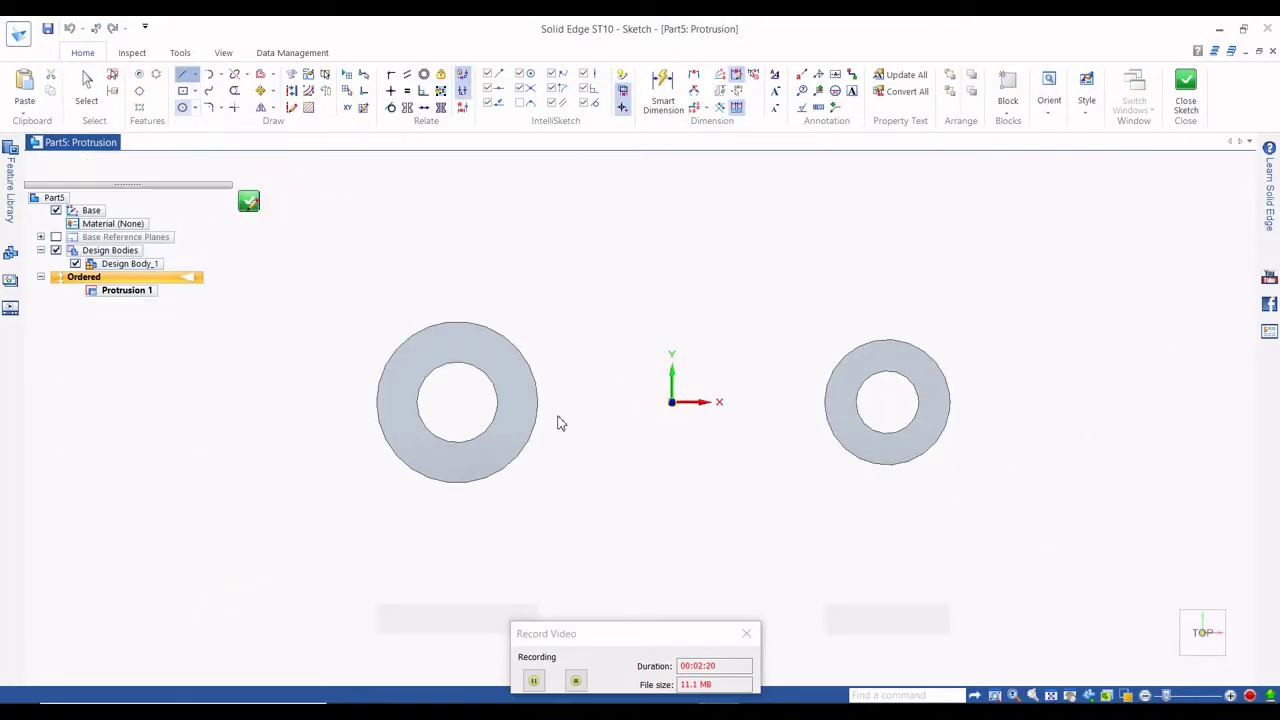
pyautogui.click(457, 402)
pyautogui.click(520, 345)
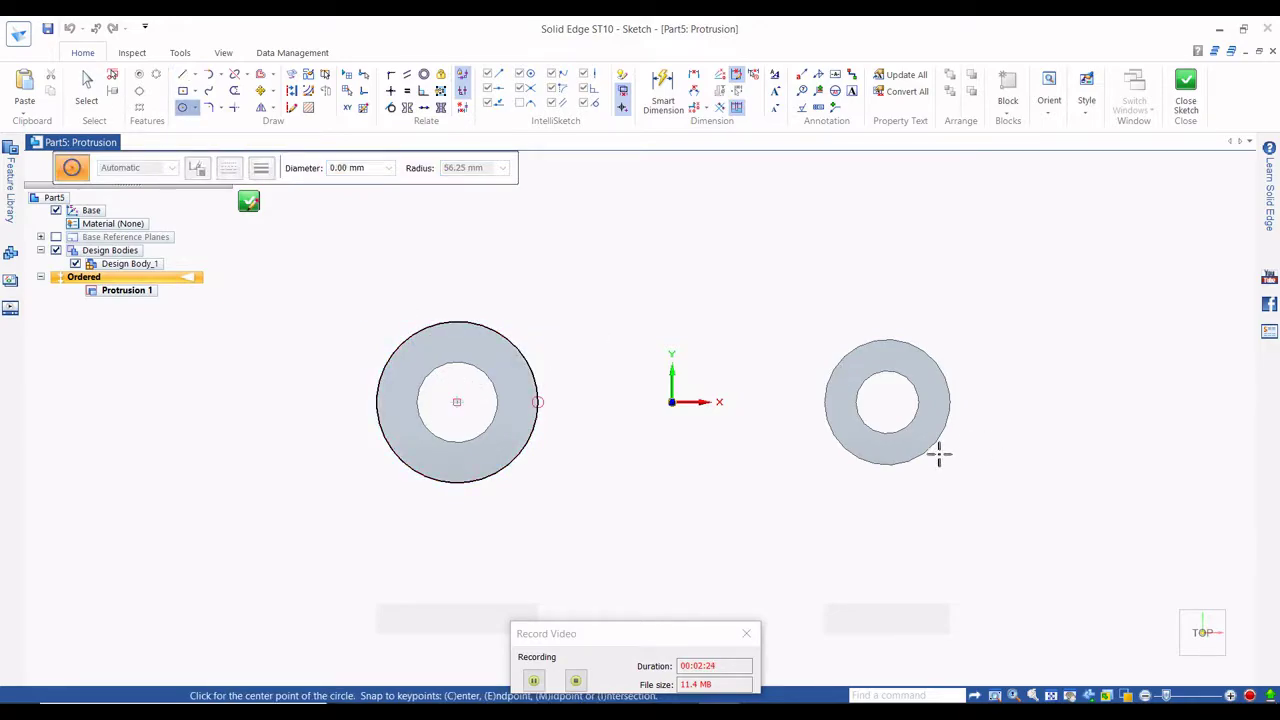
pyautogui.click(889, 402)
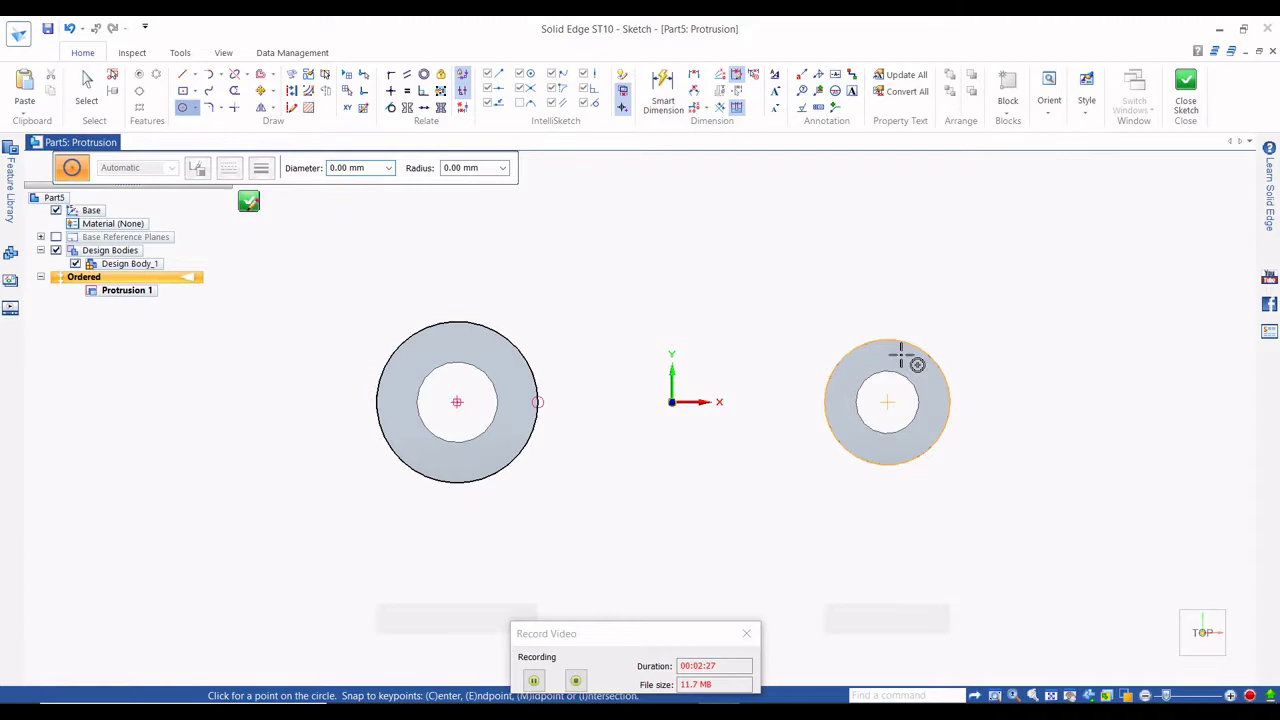
pyautogui.click(899, 342)
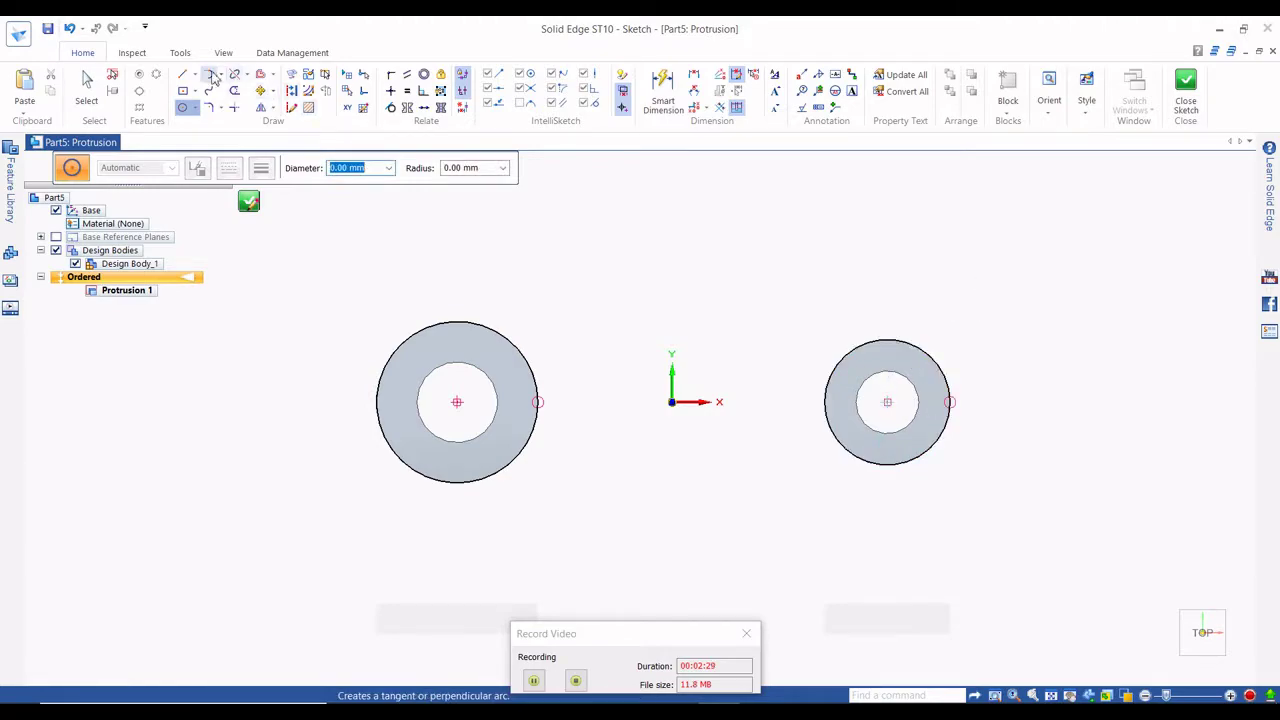
# Draw two sloping lines, one about 383 mm long above the bosses and one about 382 mm long below them.
pyautogui.click(194, 80)
pyautogui.click(440, 258)
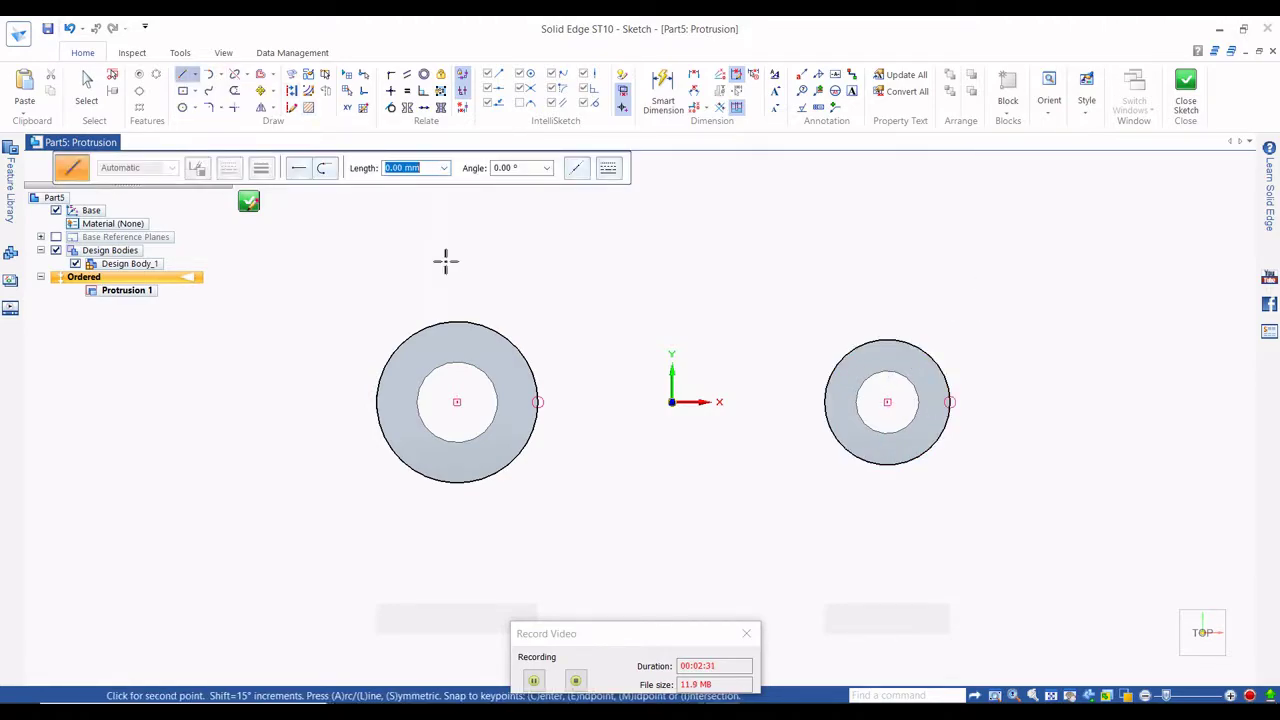
pyautogui.click(964, 309)
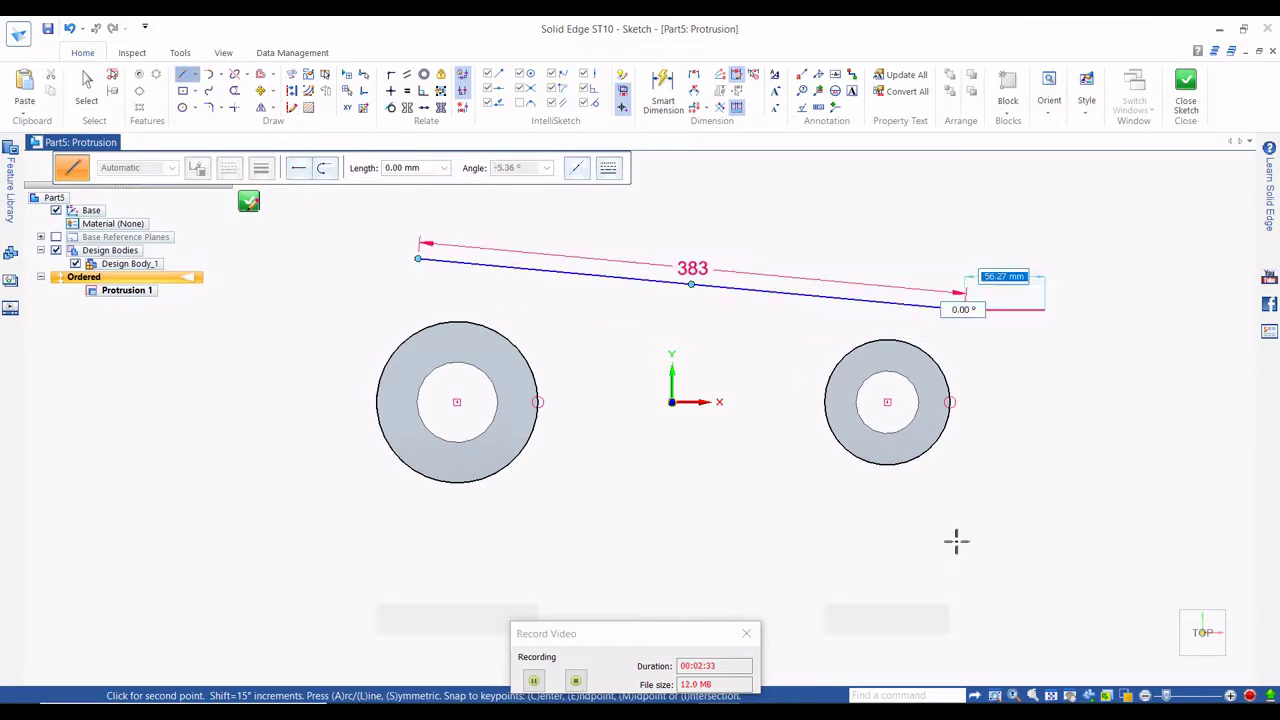
pyautogui.click(444, 540)
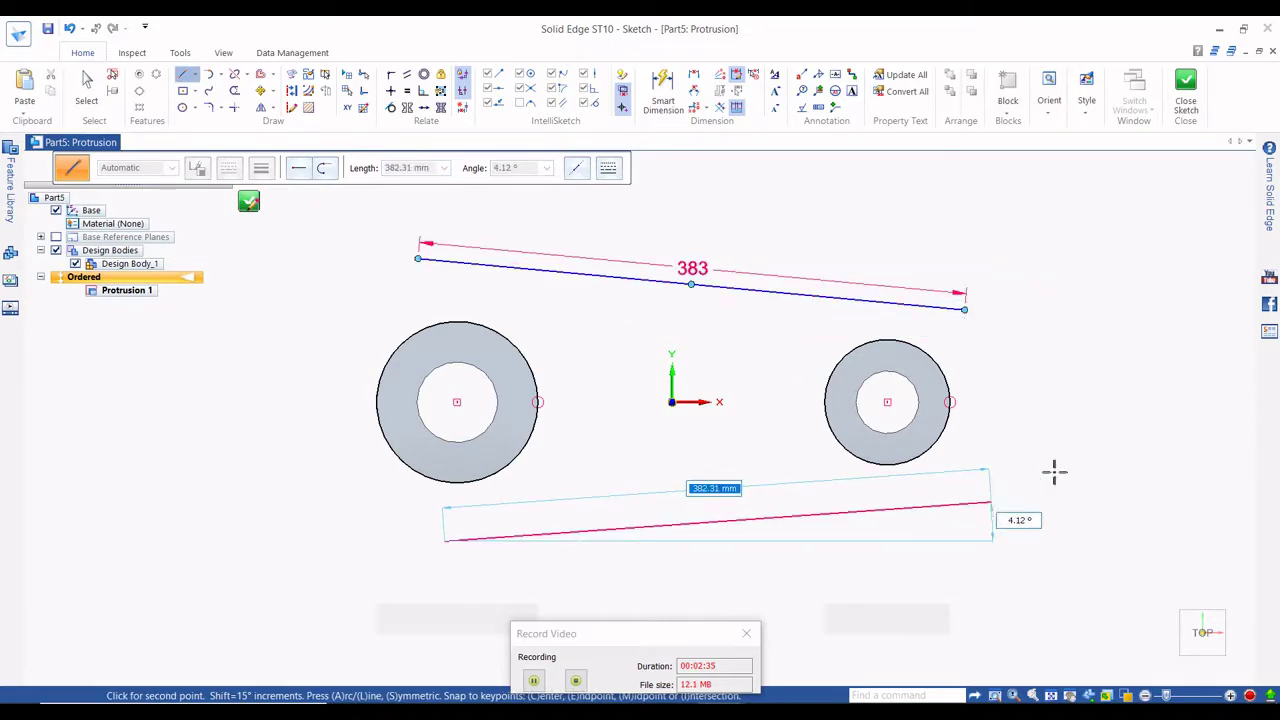
pyautogui.click(990, 501)
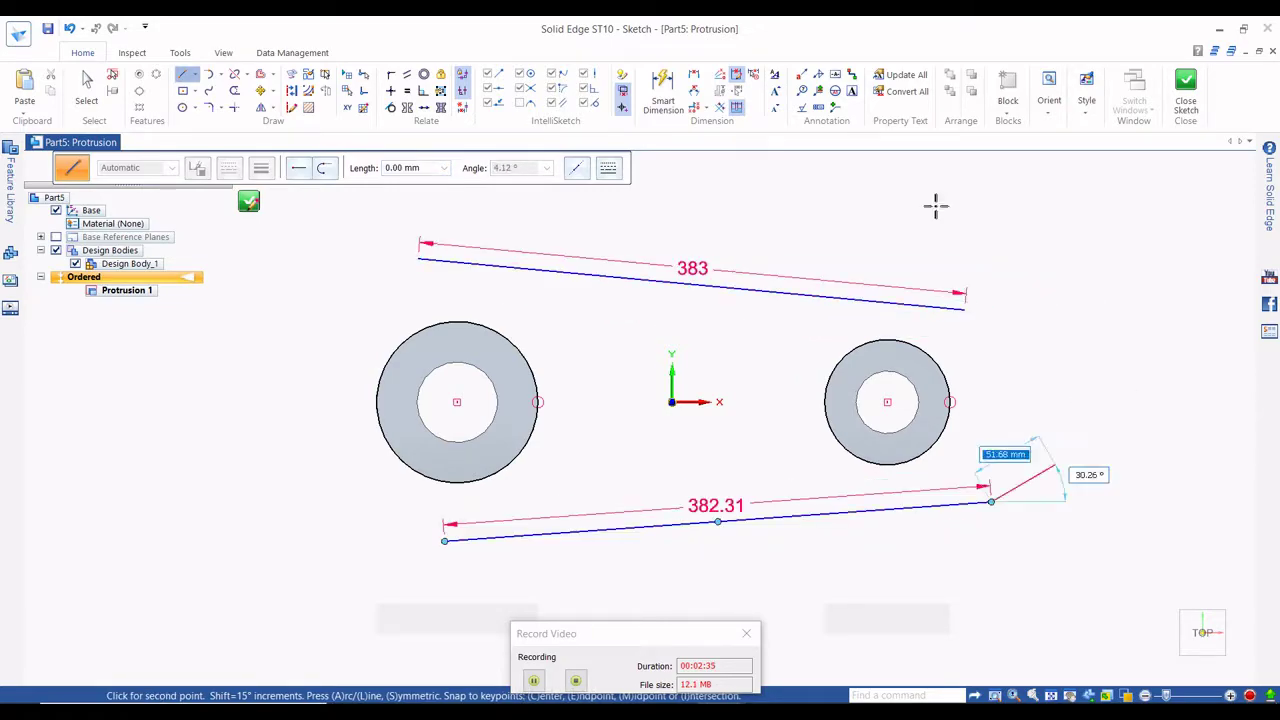
# Make the upper line tangent to both outer circles.
pyautogui.click(391, 107)
pyautogui.scroll(2, 947, 330)
pyautogui.click(880, 292)
pyautogui.click(880, 348)
pyautogui.scroll(-1, 632, 340)
pyautogui.scroll(1, 632, 340)
pyautogui.click(474, 249)
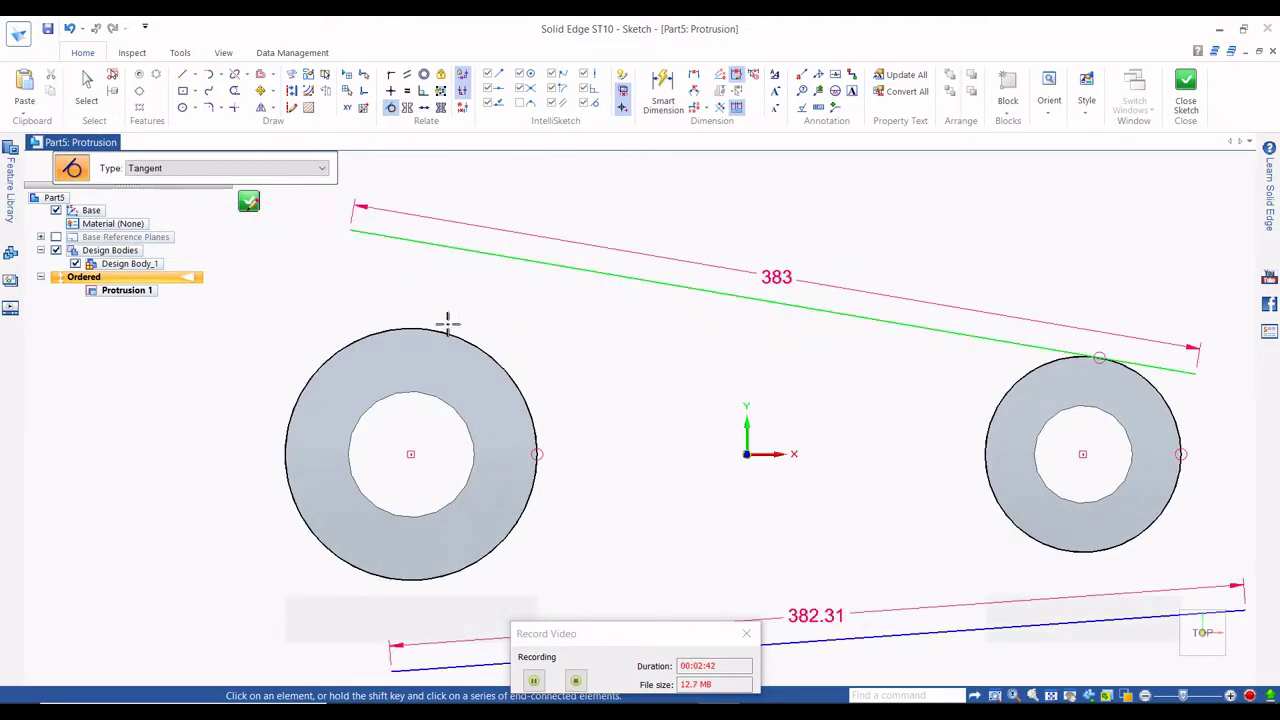
pyautogui.click(443, 330)
# Try to make the lower line tangent to the larger boss's outer circle, and undo the attempt.
pyautogui.scroll(-1, 525, 255)
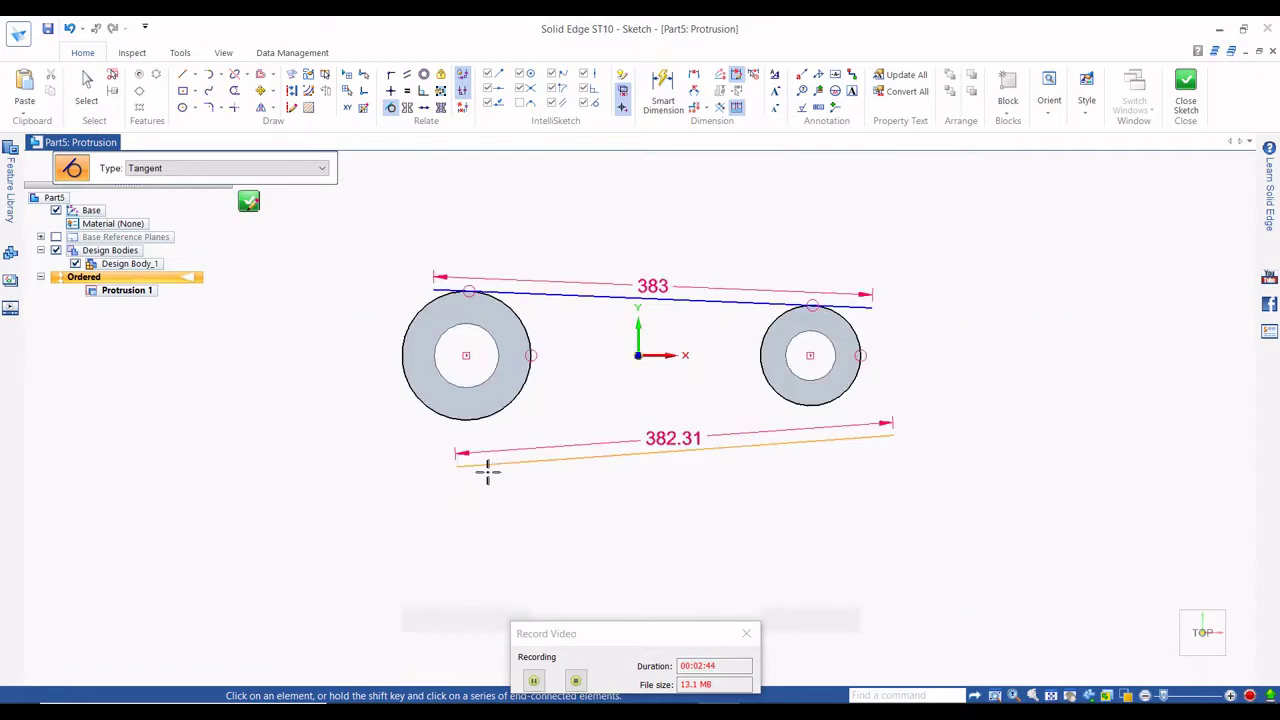
pyautogui.click(480, 420)
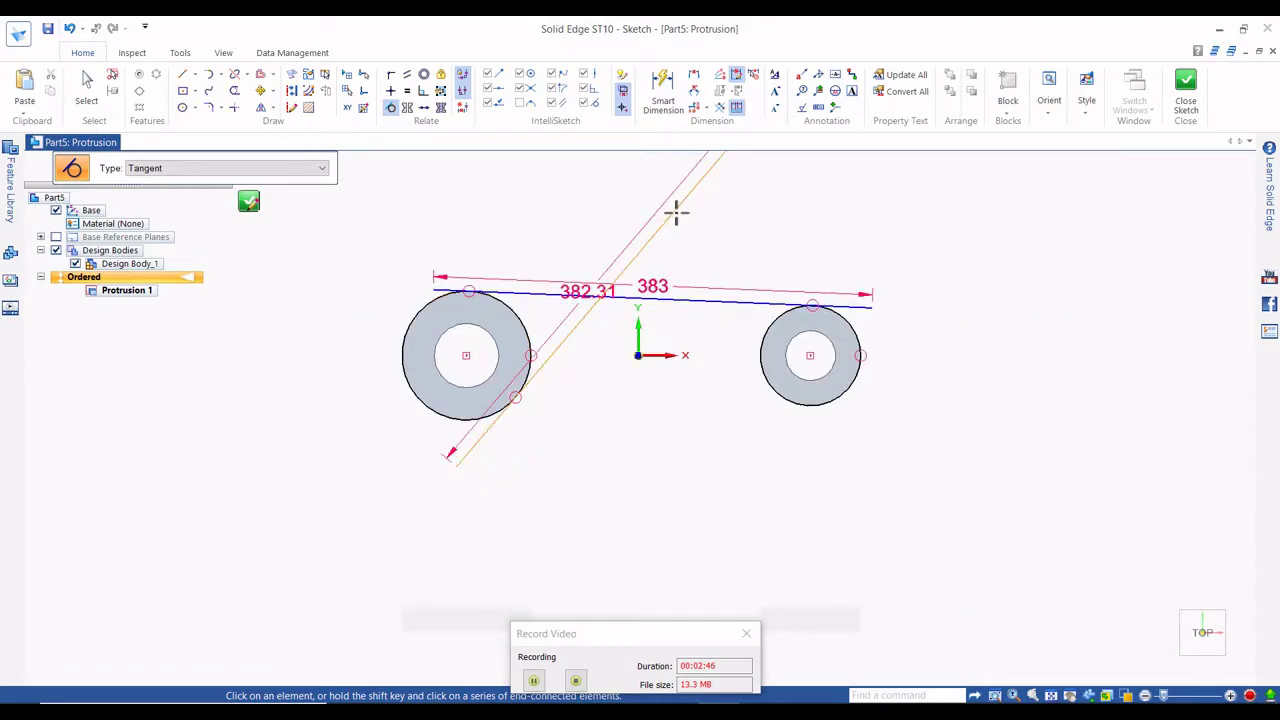
pyautogui.press('Escape')
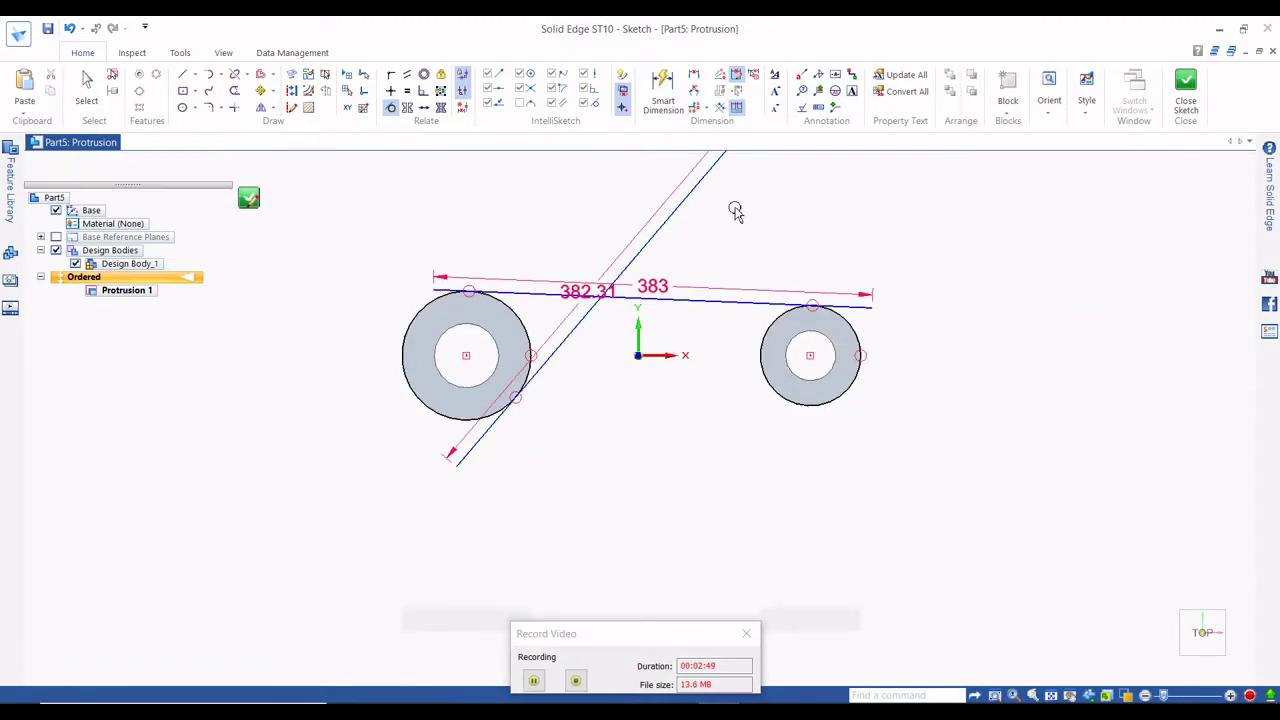
pyautogui.moveTo(694, 190); pyautogui.dragTo(707, 330)
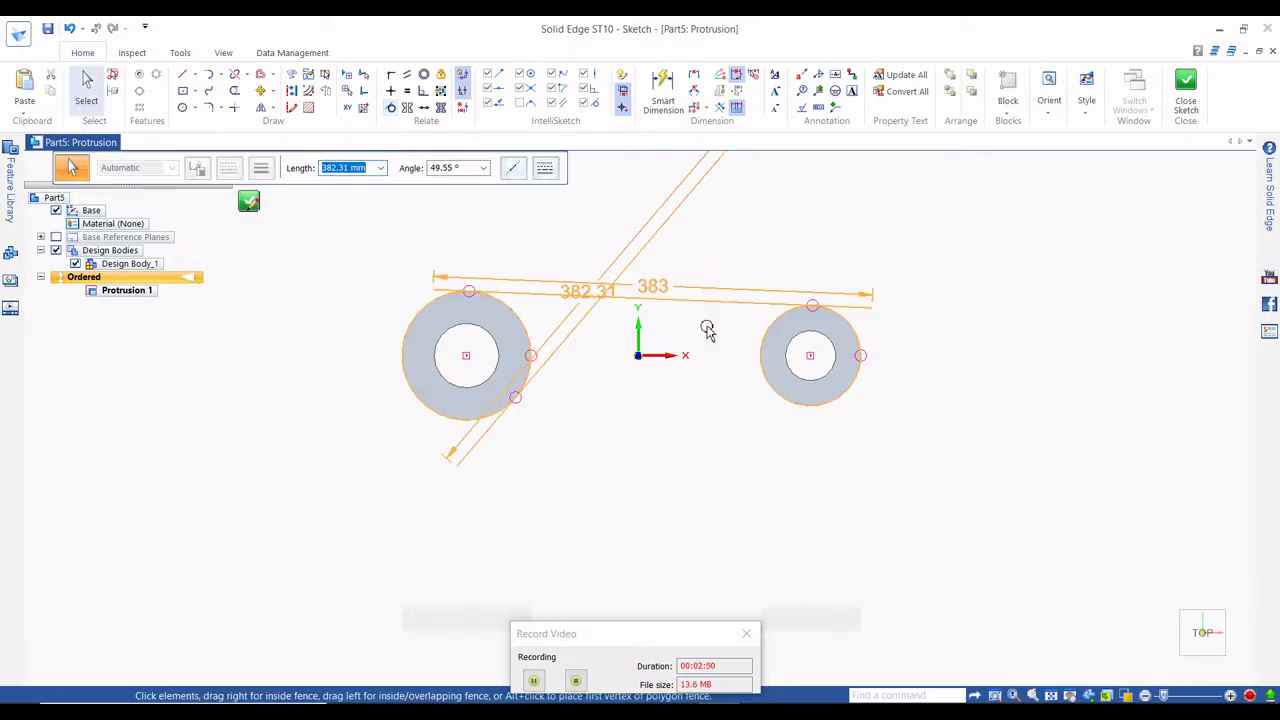
pyautogui.click(708, 387)
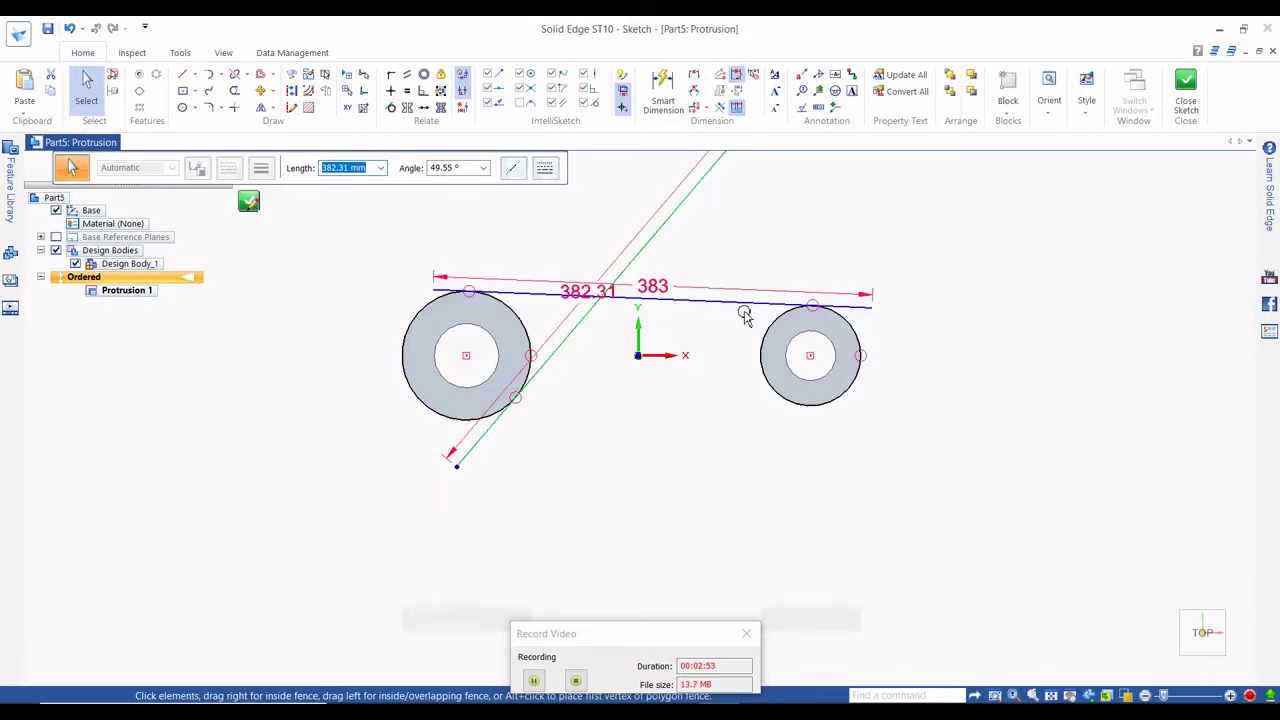
pyautogui.scroll(-3, 635, 428)
pyautogui.scroll(1, 571, 453)
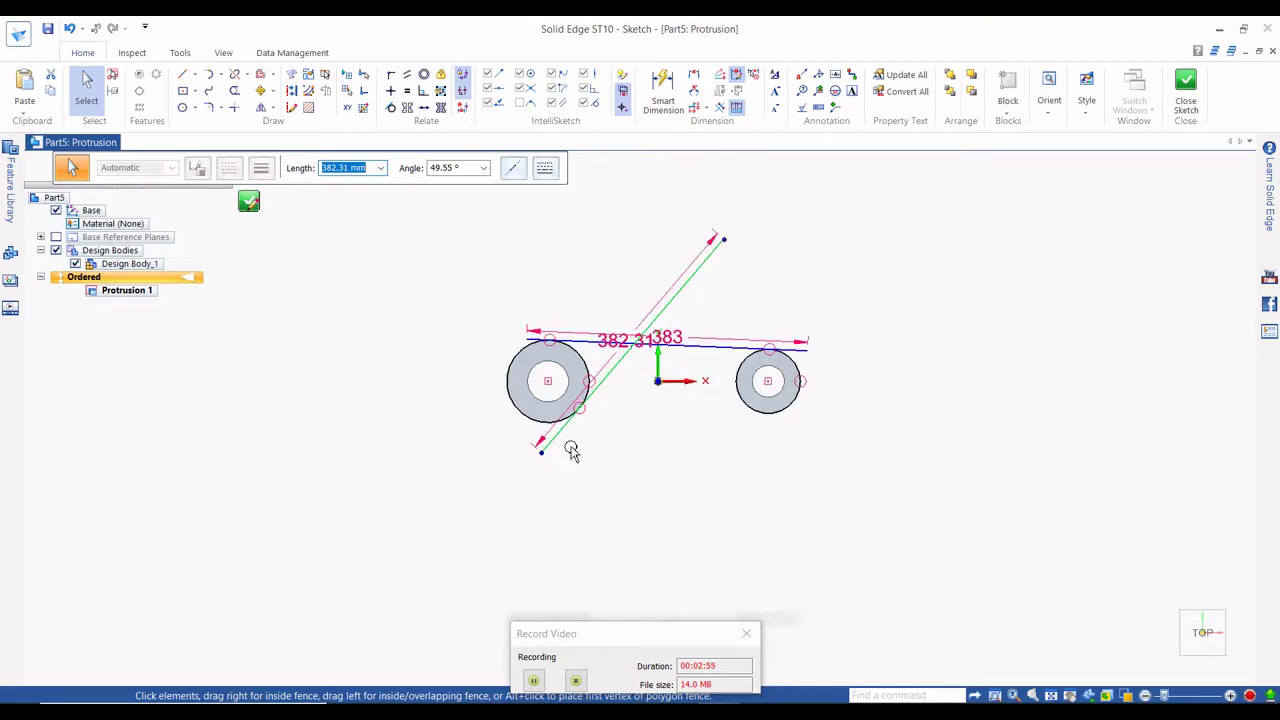
pyautogui.click(571, 450)
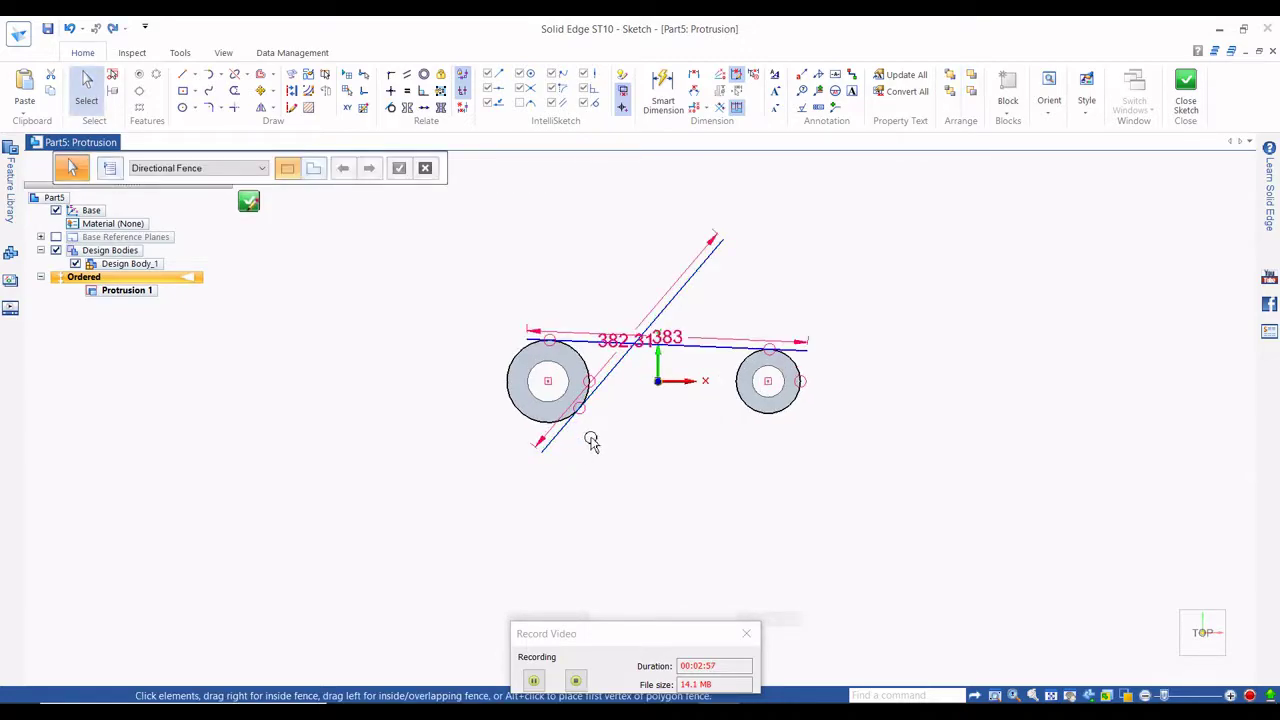
pyautogui.hotkey('ctrl', 'z')
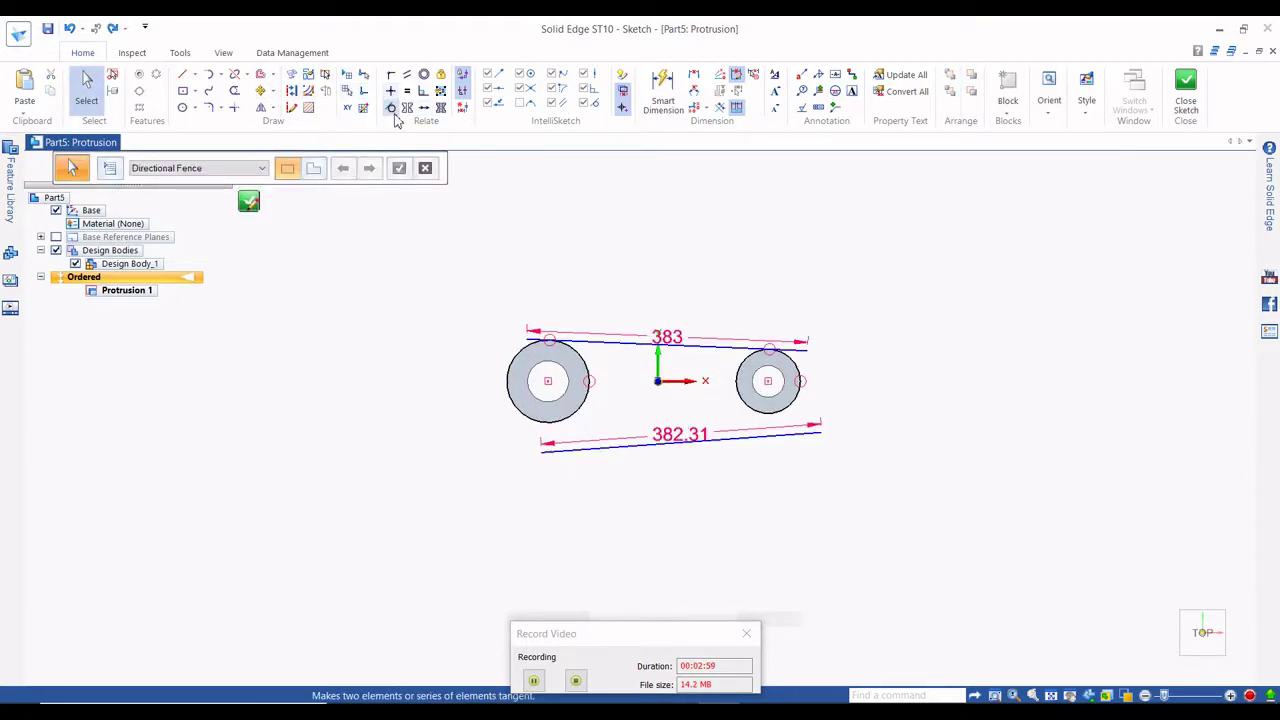
# Make the lower line tangent to the outer circles of both the smaller and the larger boss.
pyautogui.click(391, 107)
pyautogui.scroll(5, 830, 410)
pyautogui.click(707, 456)
pyautogui.click(711, 376)
pyautogui.scroll(-4, 429, 477)
pyautogui.click(413, 496)
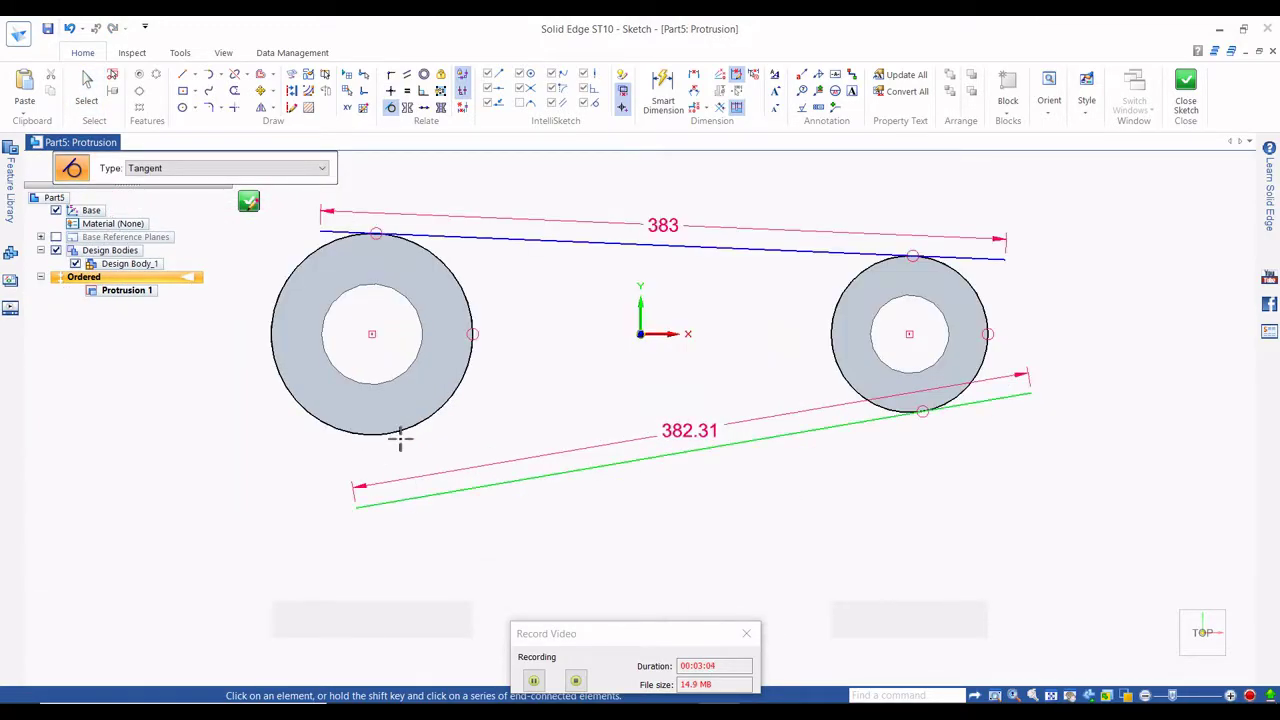
pyautogui.click(407, 433)
pyautogui.scroll(-2, 466, 516)
# Trim the line overhangs and the outward-facing arc at the larger boss, keeping its inner-side arc.
pyautogui.click(234, 90)
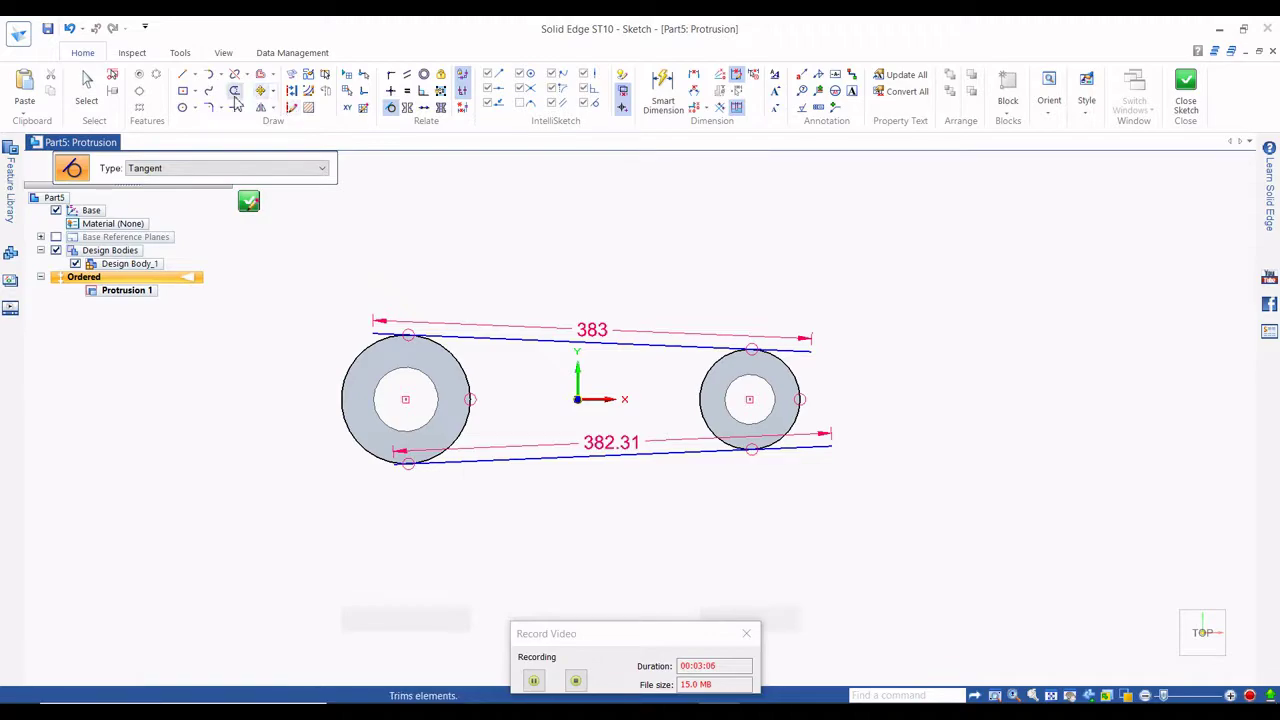
pyautogui.scroll(4, 385, 300)
pyautogui.moveTo(401, 342)
pyautogui.mouseDown()
pyautogui.moveTo(415, 443)
pyautogui.moveTo(431, 277)
pyautogui.mouseUp()
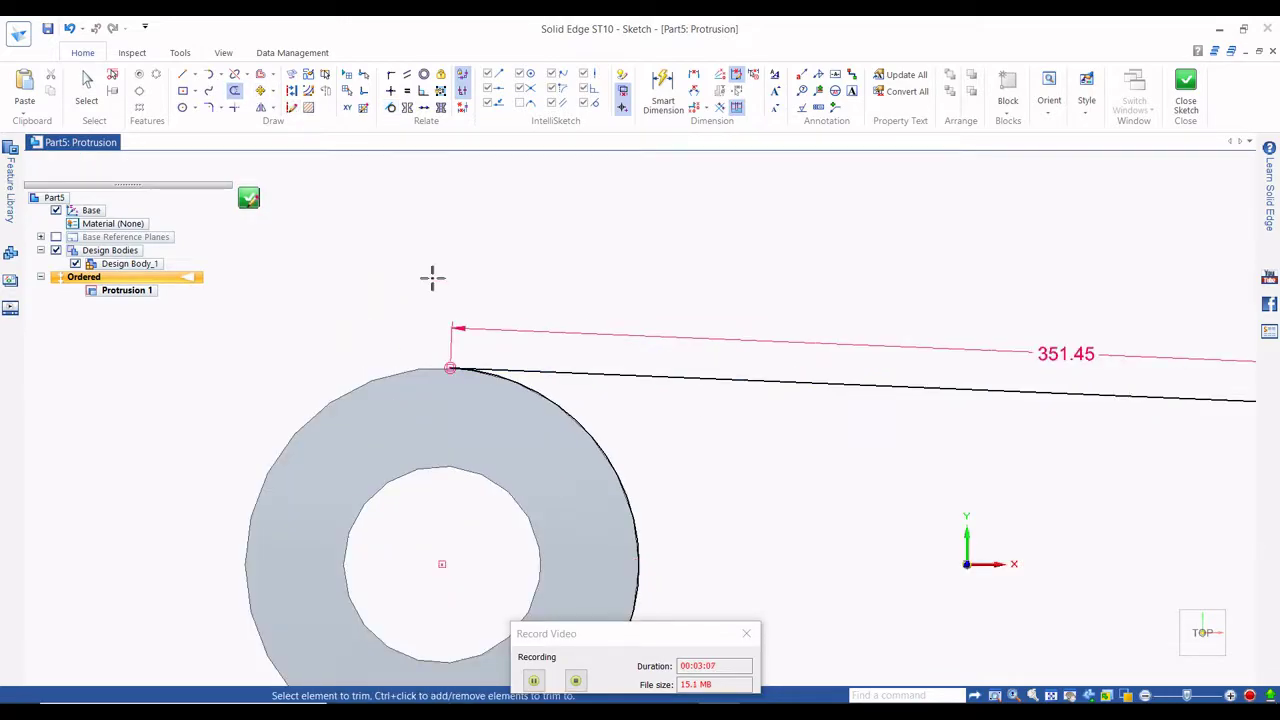
pyautogui.scroll(-3, 423, 471)
pyautogui.scroll(3, 423, 529)
pyautogui.moveTo(423, 529); pyautogui.dragTo(443, 595)
pyautogui.scroll(-6, 309, 509)
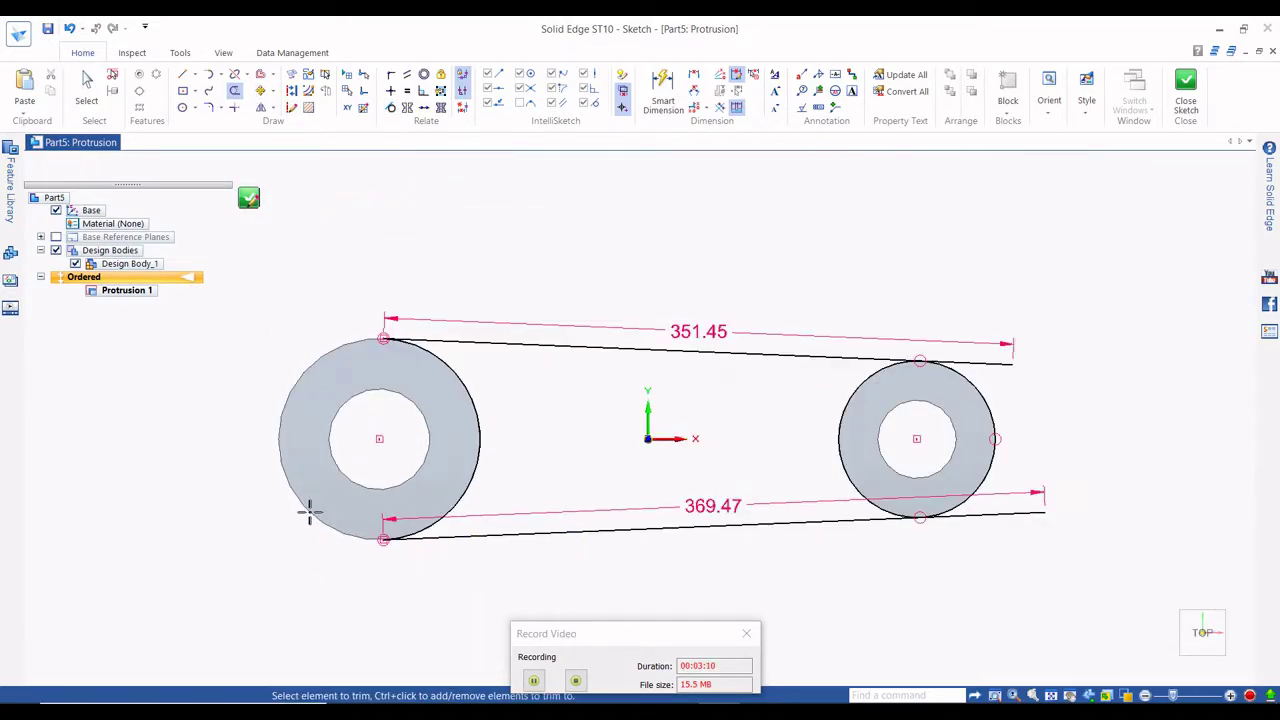
# Trim the line overhangs and the outward-facing arc at the smaller boss.
pyautogui.scroll(2, 620, 451)
pyautogui.moveTo(666, 391)
pyautogui.mouseDown()
pyautogui.moveTo(673, 527)
pyautogui.moveTo(690, 556)
pyautogui.mouseUp()
pyautogui.scroll(-3, 813, 457)
pyautogui.scroll(8, 700, 505)
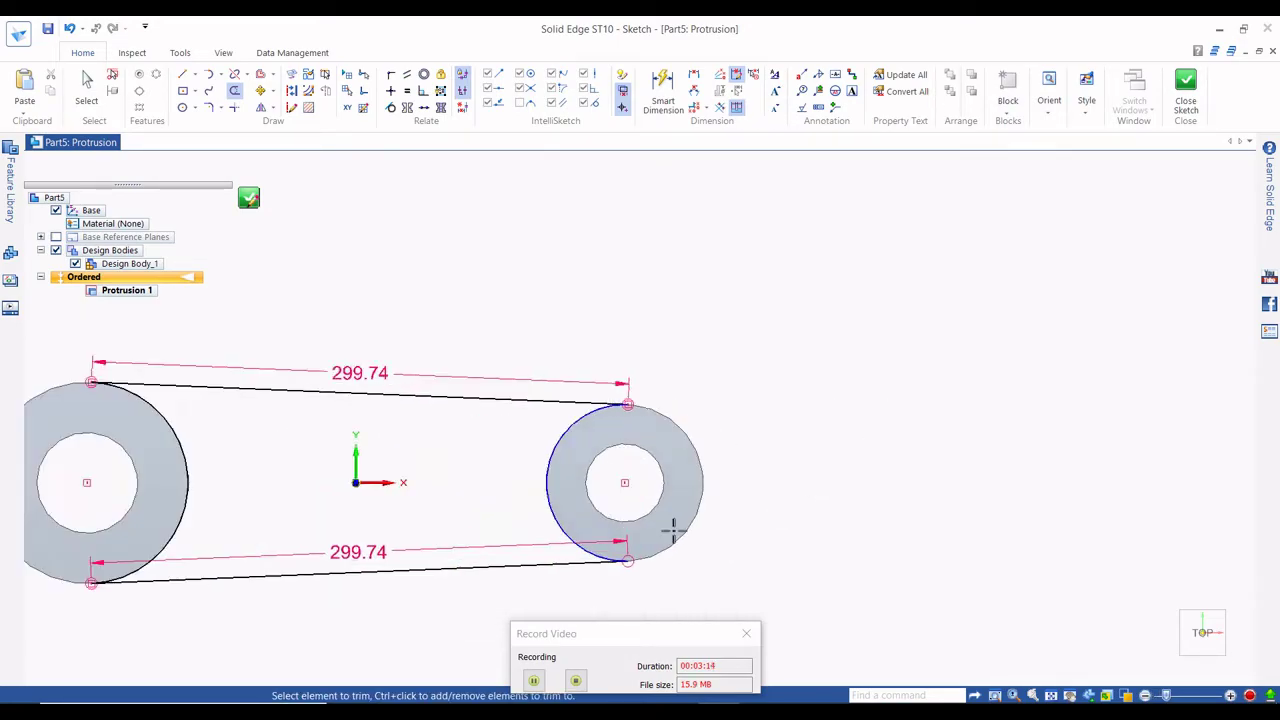
pyautogui.scroll(-5, 840, 290)
pyautogui.press('Escape')
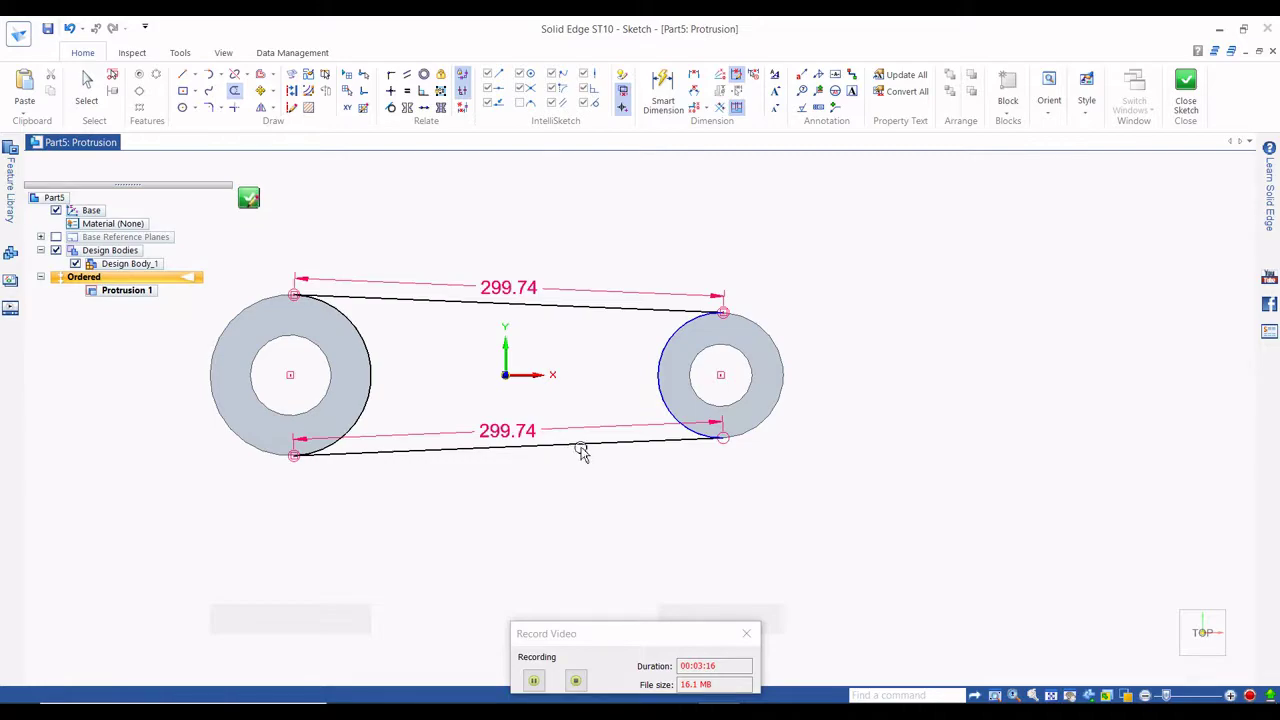
# Delete the lower tangent line and redraw it between the lower endpoints of the two arcs.
pyautogui.click(582, 446)
pyautogui.press('Delete')
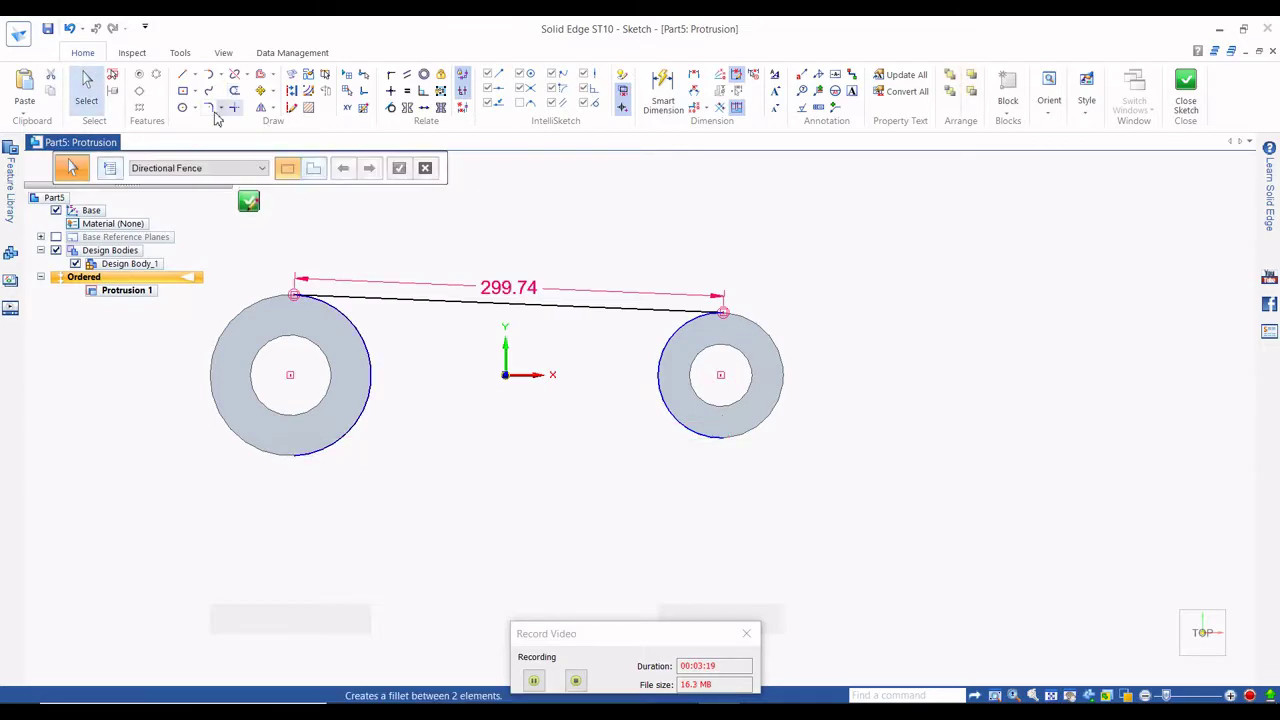
pyautogui.click(182, 74)
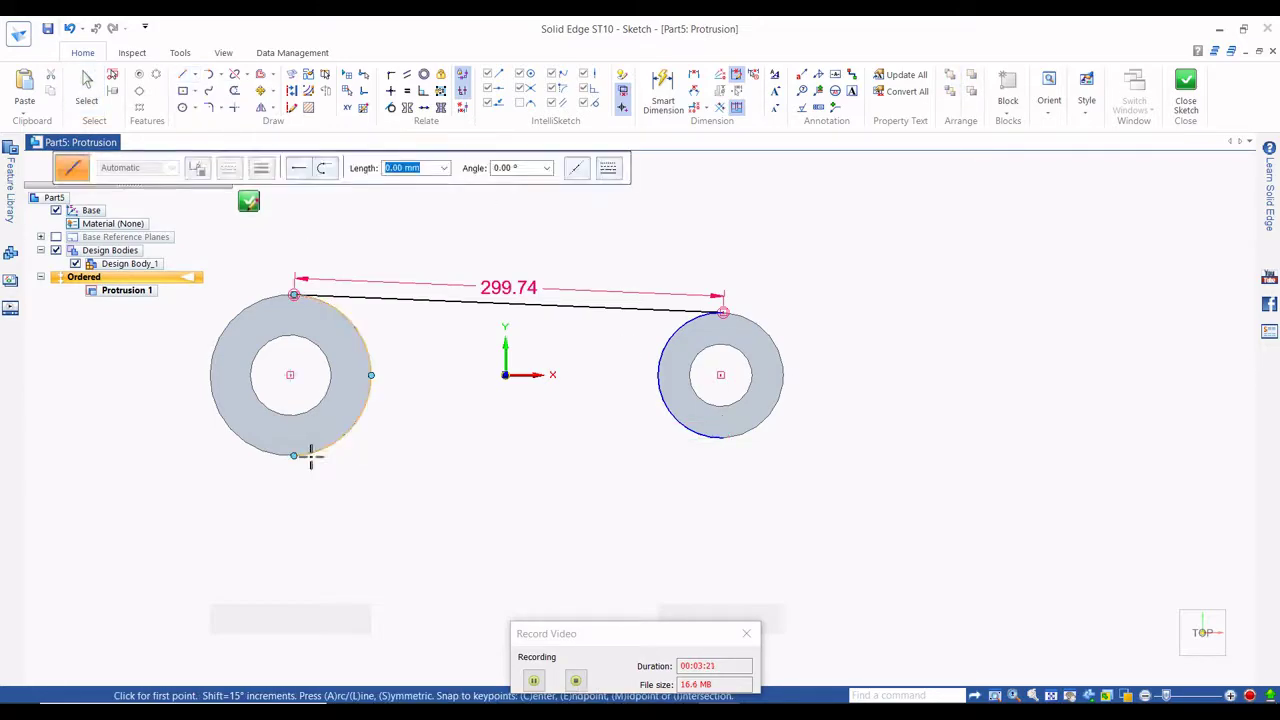
pyautogui.click(352, 466)
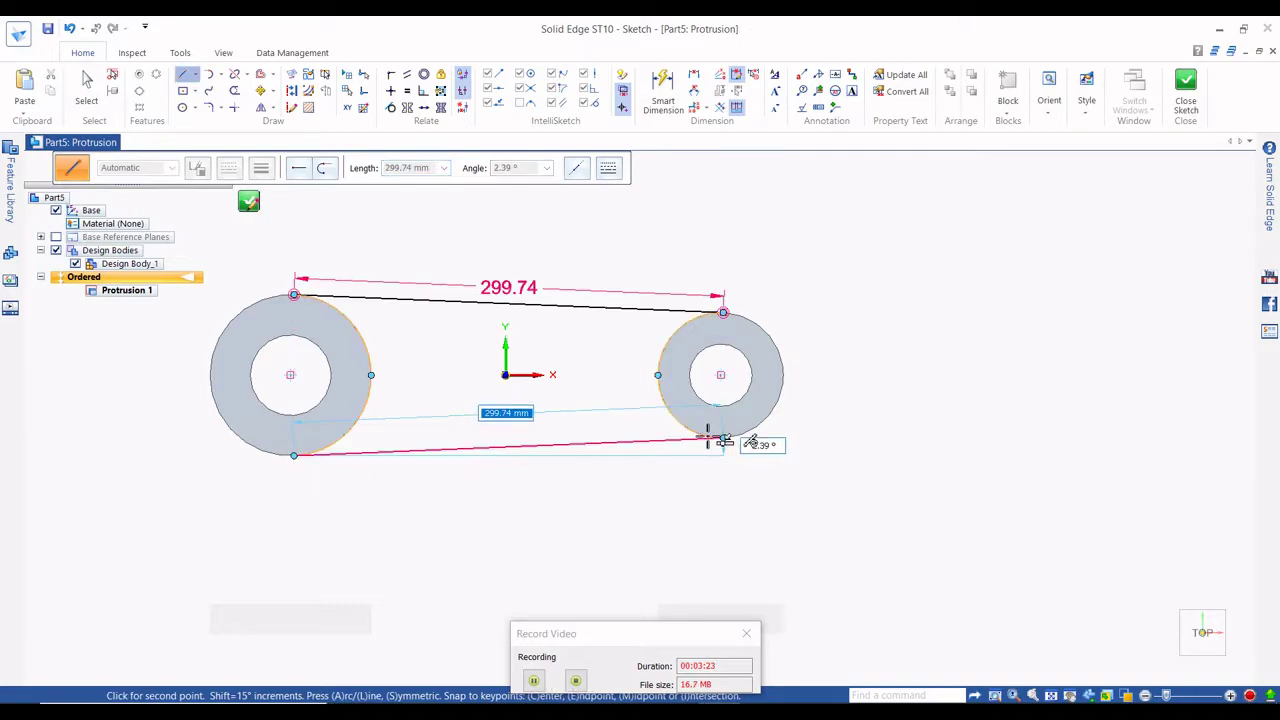
pyautogui.click(883, 437)
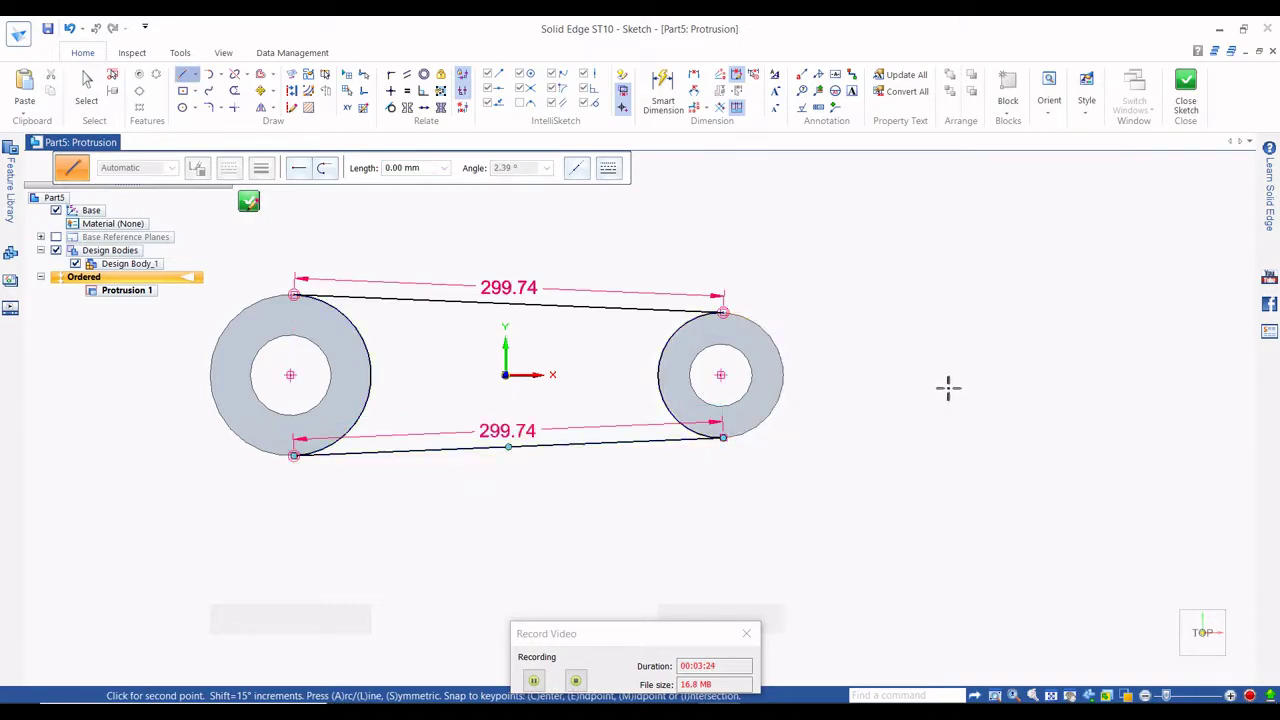
# Close the sketch and extrude the web profile symmetrically between the bosses.
pyautogui.click(1185, 93)
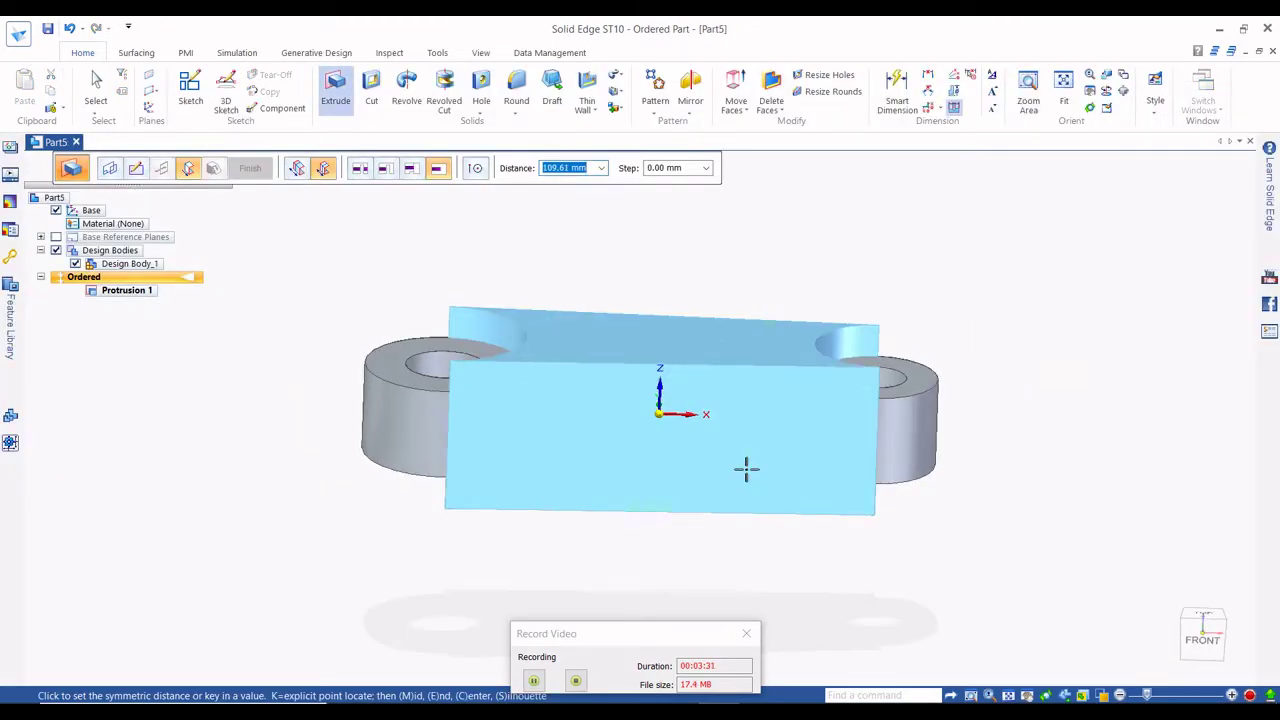
pyautogui.write('0')
pyautogui.press('Return')
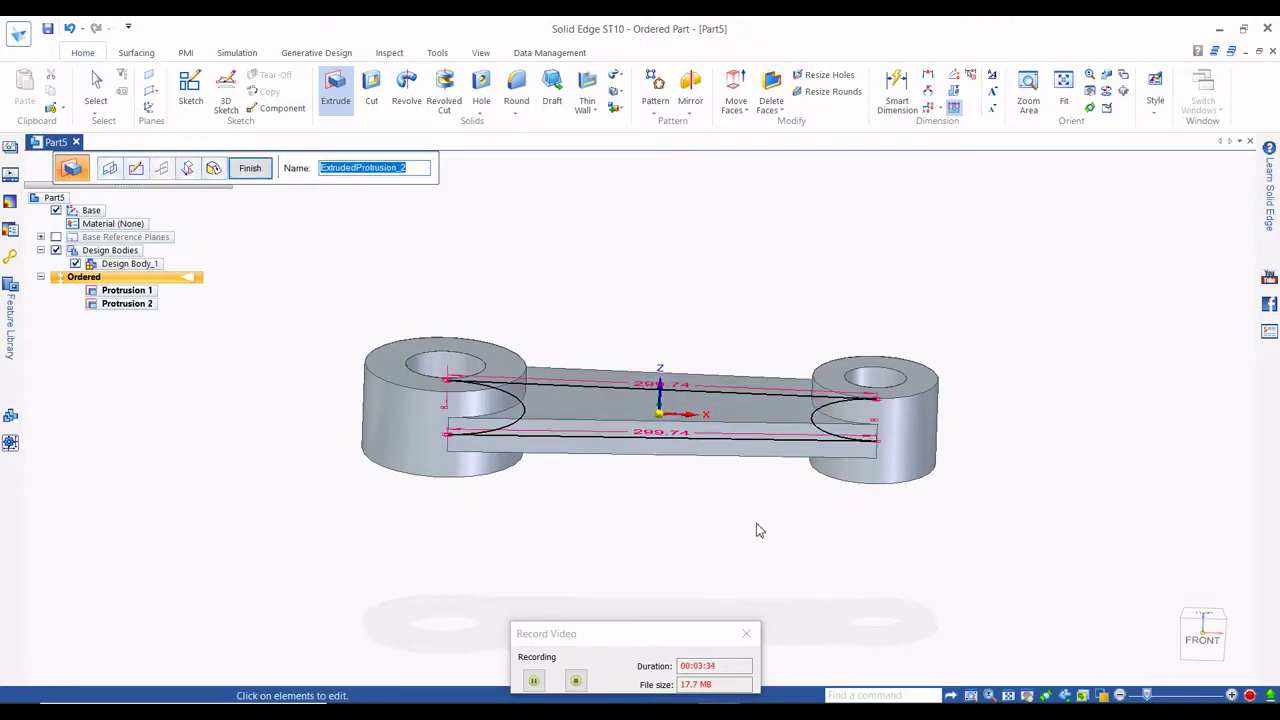
pyautogui.click(250, 168)
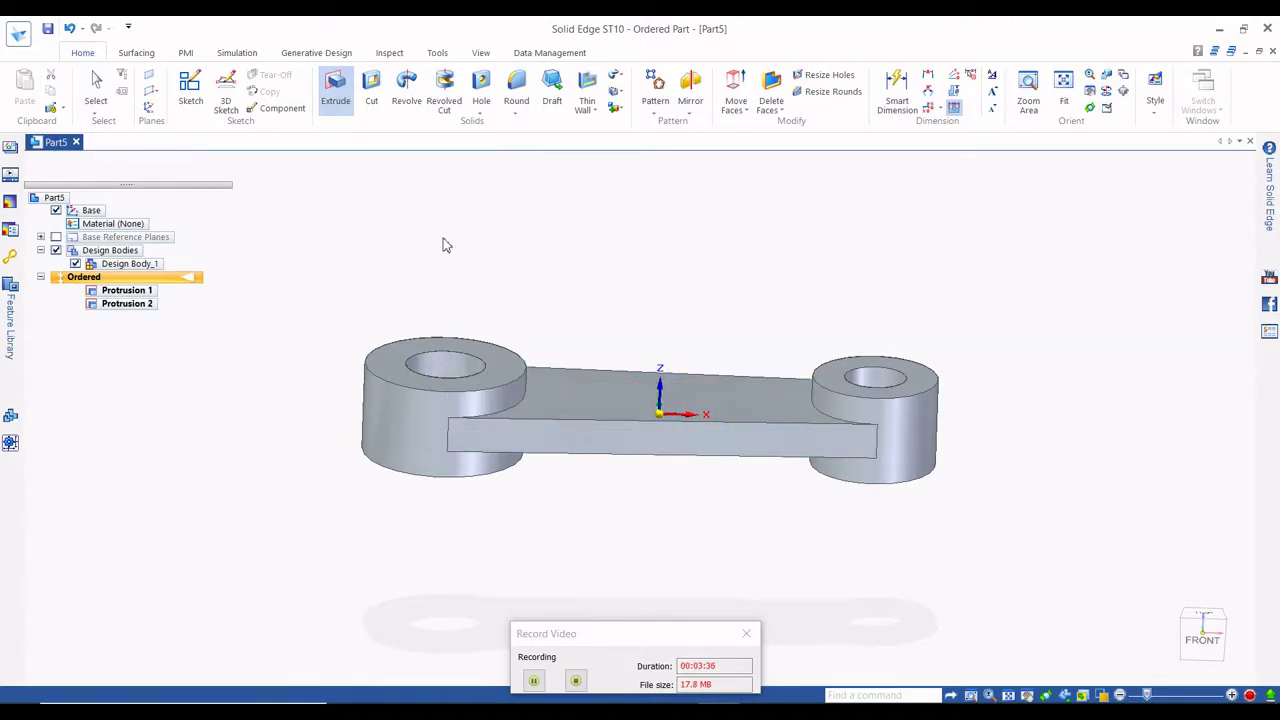
# Start a cutout sketch on the larger boss's top face and check the keyway dimensions in Arm, Shaft.pdf.
pyautogui.hotkey('ctrl', 't')
pyautogui.moveTo(710, 388); pyautogui.dragTo(708, 395, button='middle')
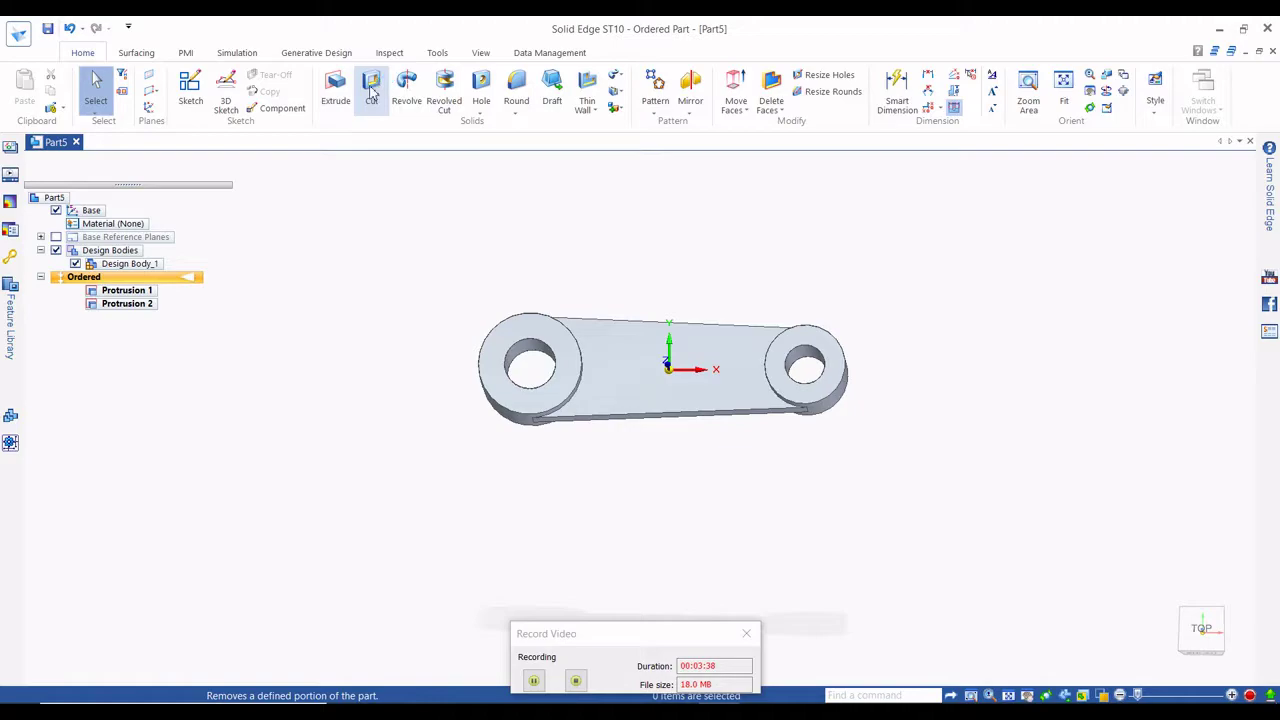
pyautogui.click(372, 90)
pyautogui.click(560, 354)
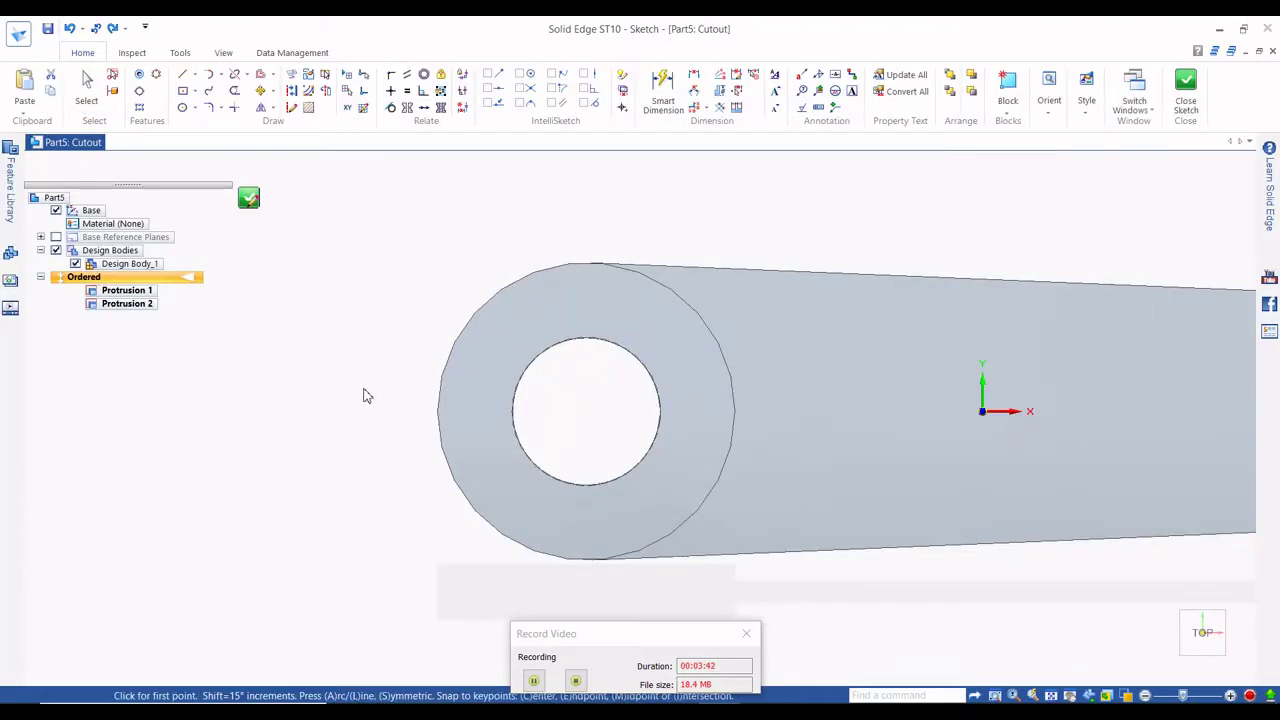
pyautogui.hotkey('alt', 'Tab')
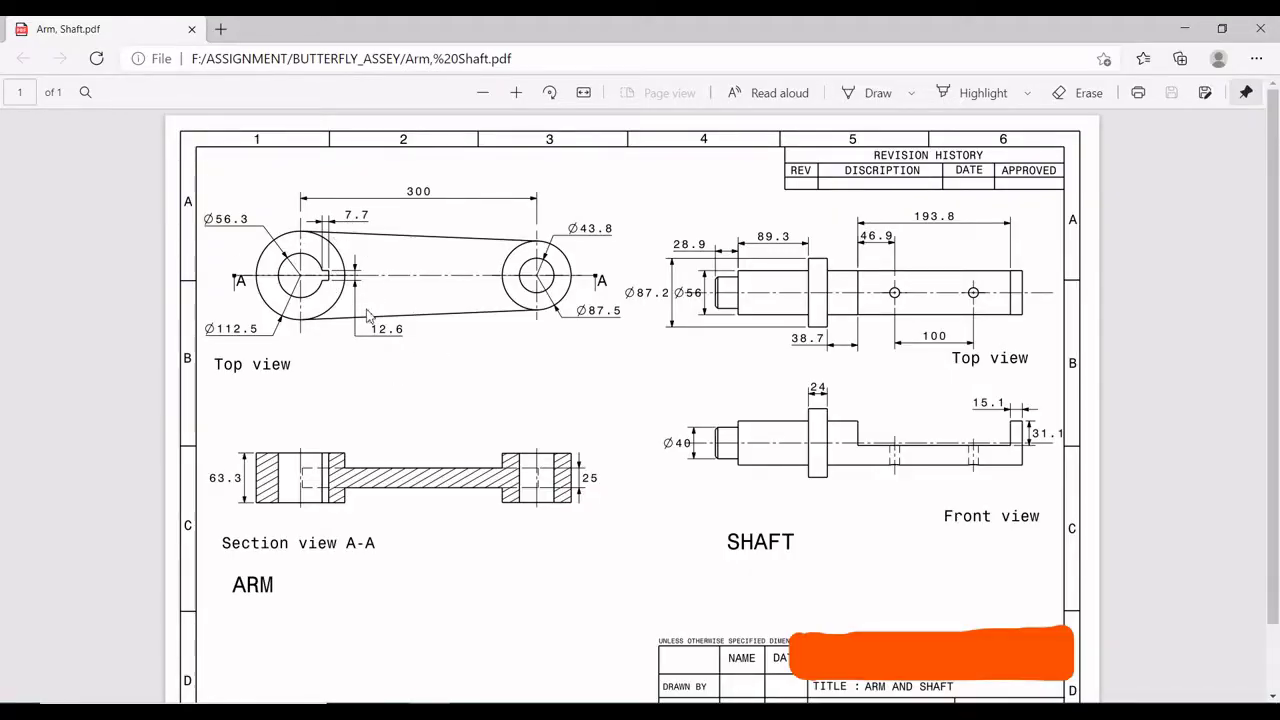
pyautogui.hotkey('alt', 'Tab')
# Offset the larger boss's bore edge outward by 7.7 mm.
pyautogui.scroll(-3, 455, 389)
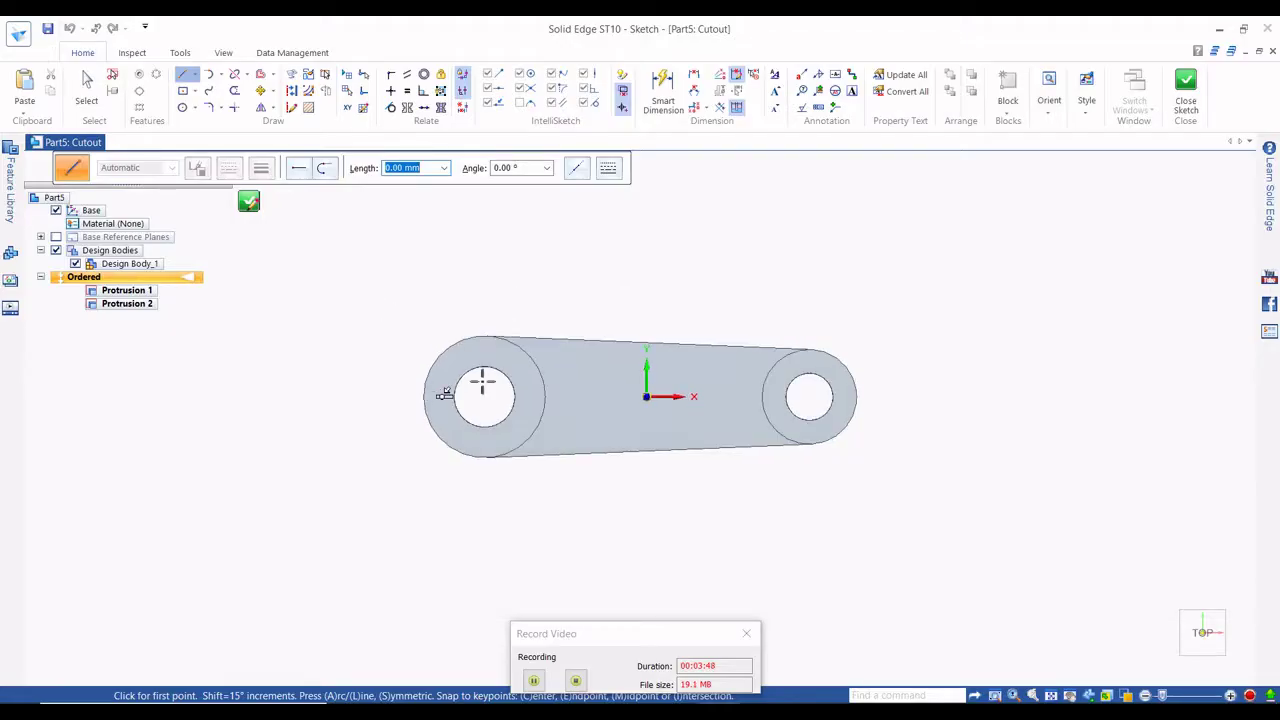
pyautogui.click(259, 75)
pyautogui.scroll(1, 511, 382)
pyautogui.click(513, 380)
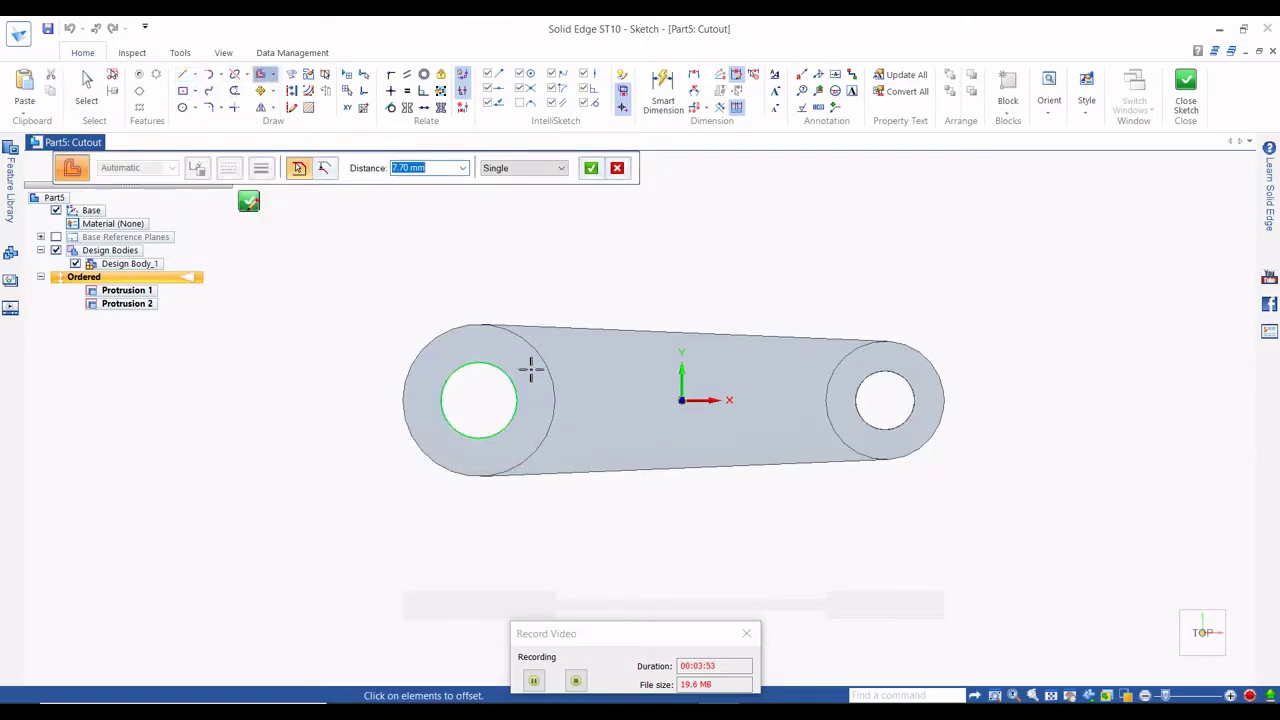
pyautogui.rightClick(531, 369)
pyautogui.click(531, 370)
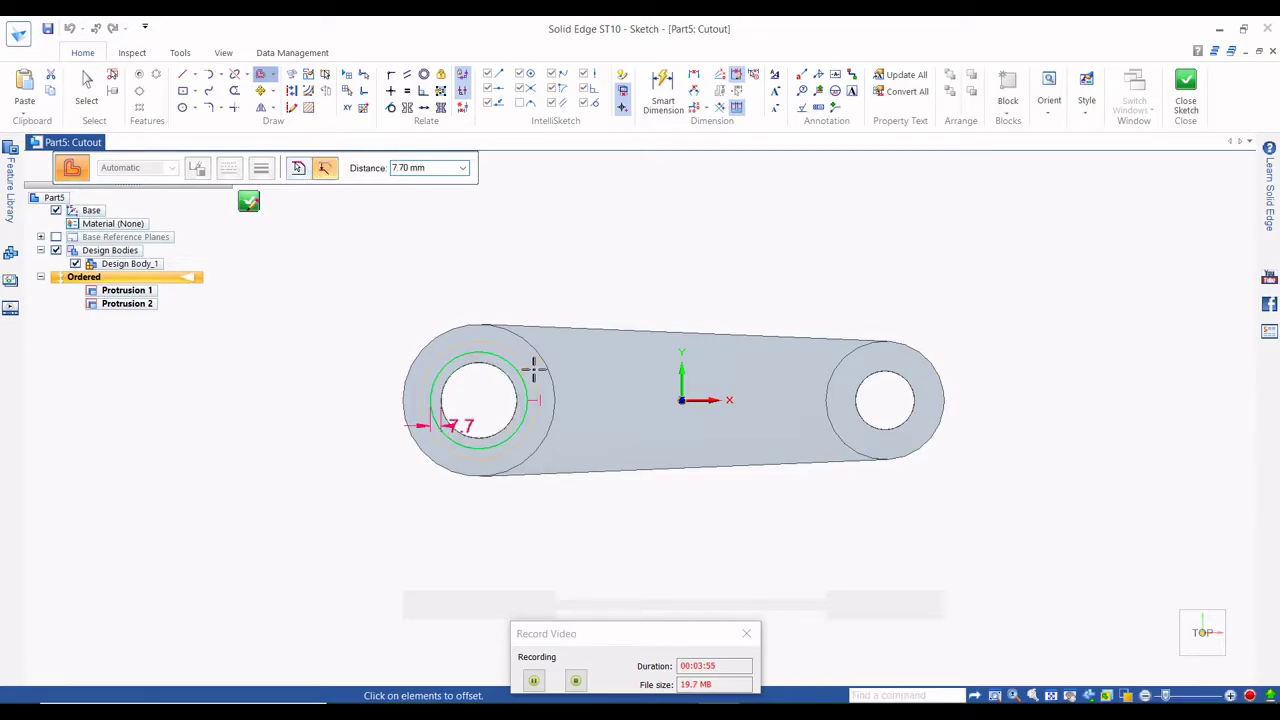
# Draw a two-point rectangle about 27 mm wide and 26 mm high across the bore edge and offset circle, on the web side.
pyautogui.scroll(2, 531, 392)
pyautogui.click(195, 100)
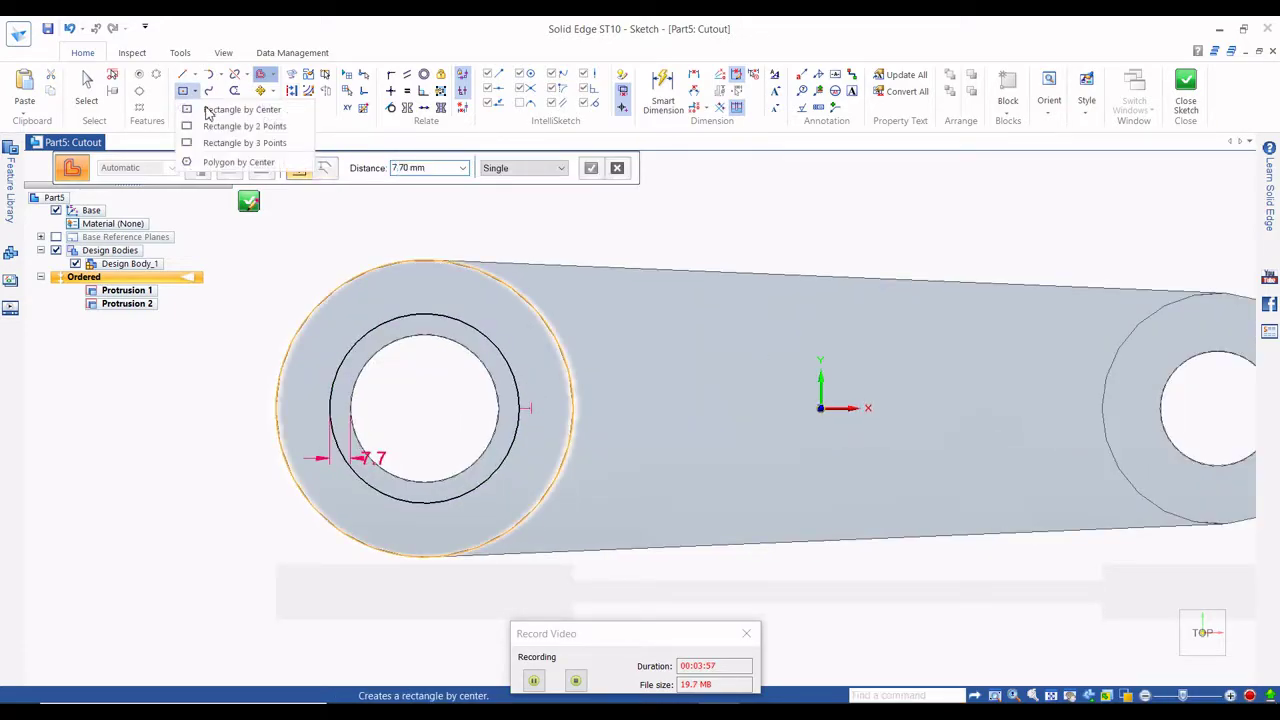
pyautogui.click(210, 126)
pyautogui.click(472, 368)
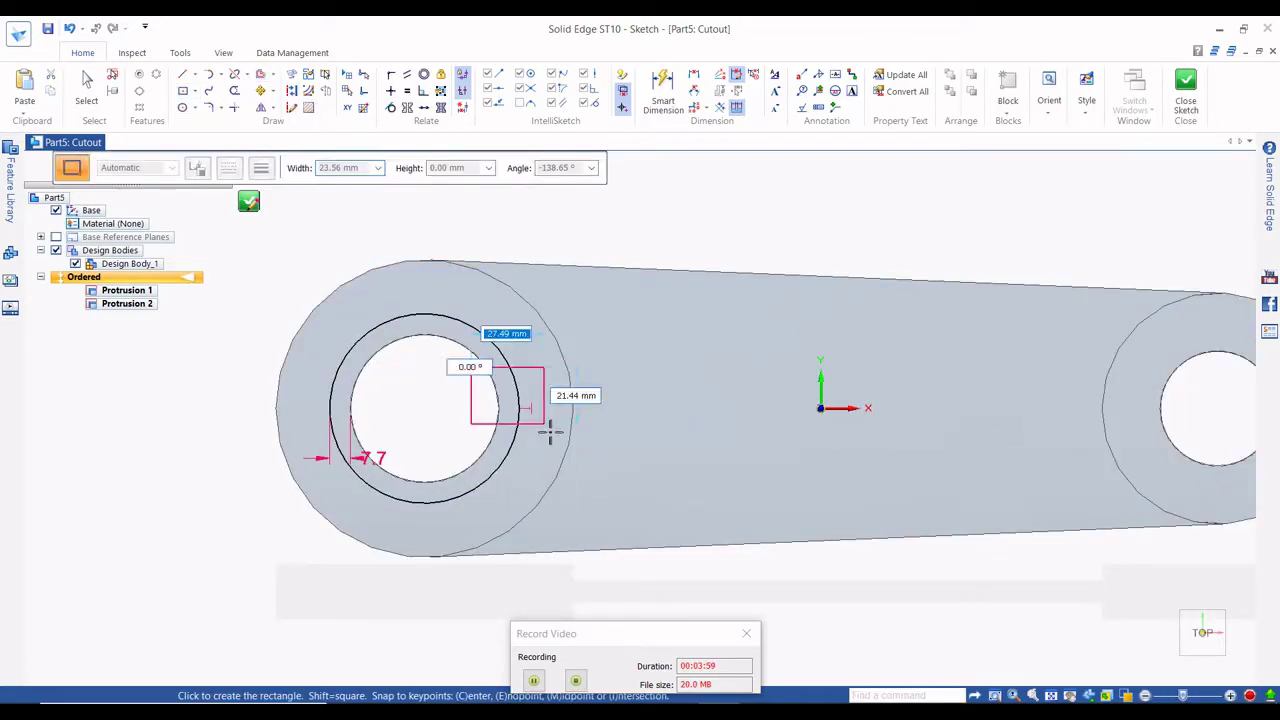
pyautogui.click(544, 435)
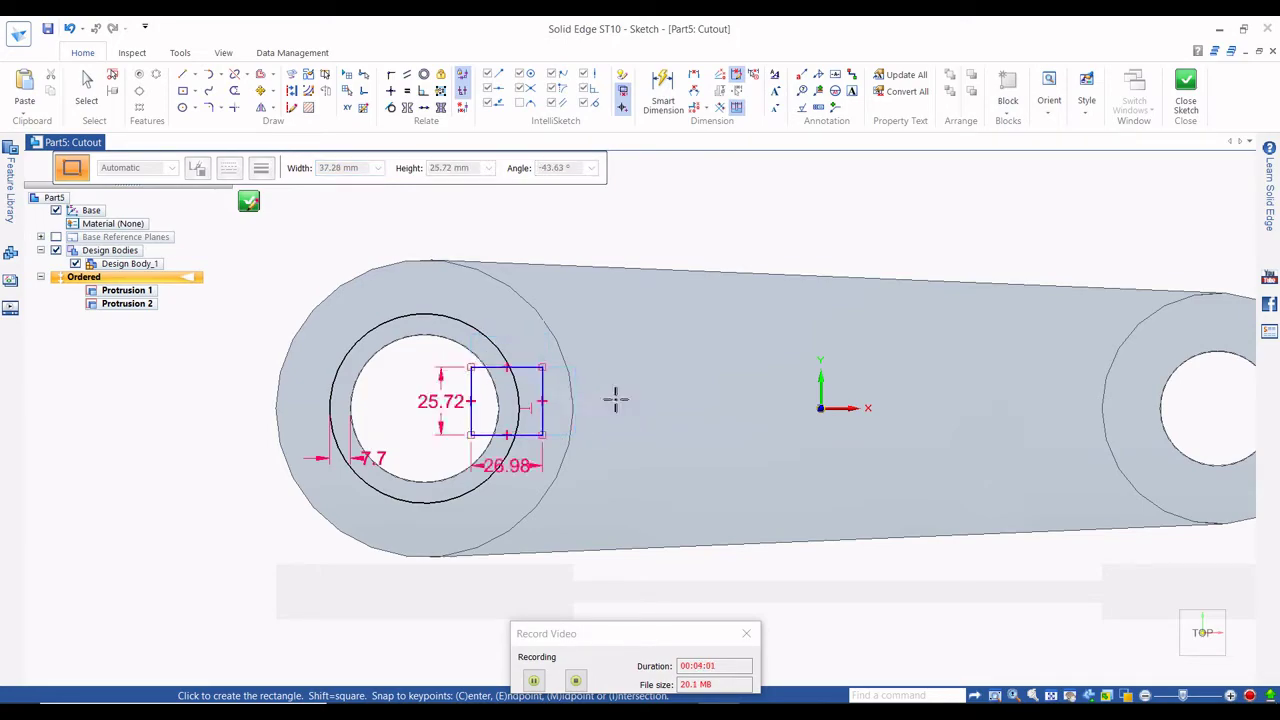
pyautogui.press('Escape')
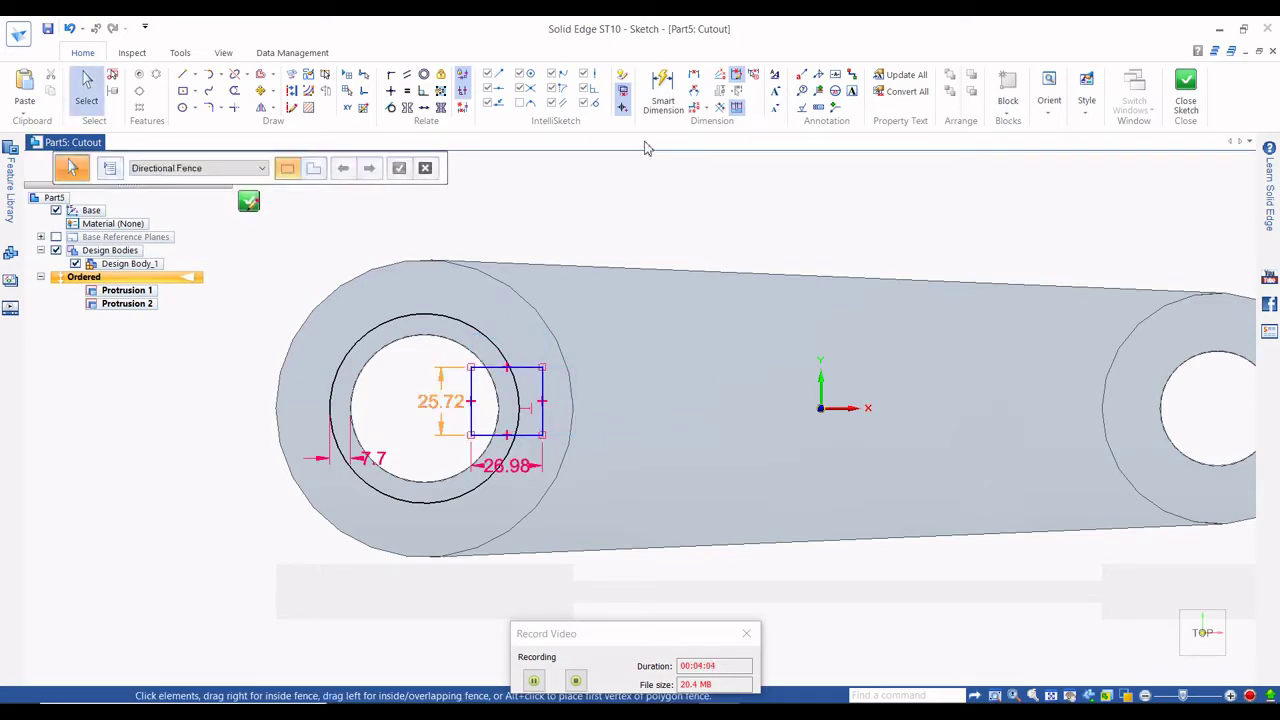
# Dimension the rectangle's upper edge vertically from the bore's centre as 12.7/2 mm.
pyautogui.click(663, 88)
pyautogui.scroll(1, 502, 378)
pyautogui.click(485, 363)
pyautogui.click(450, 340)
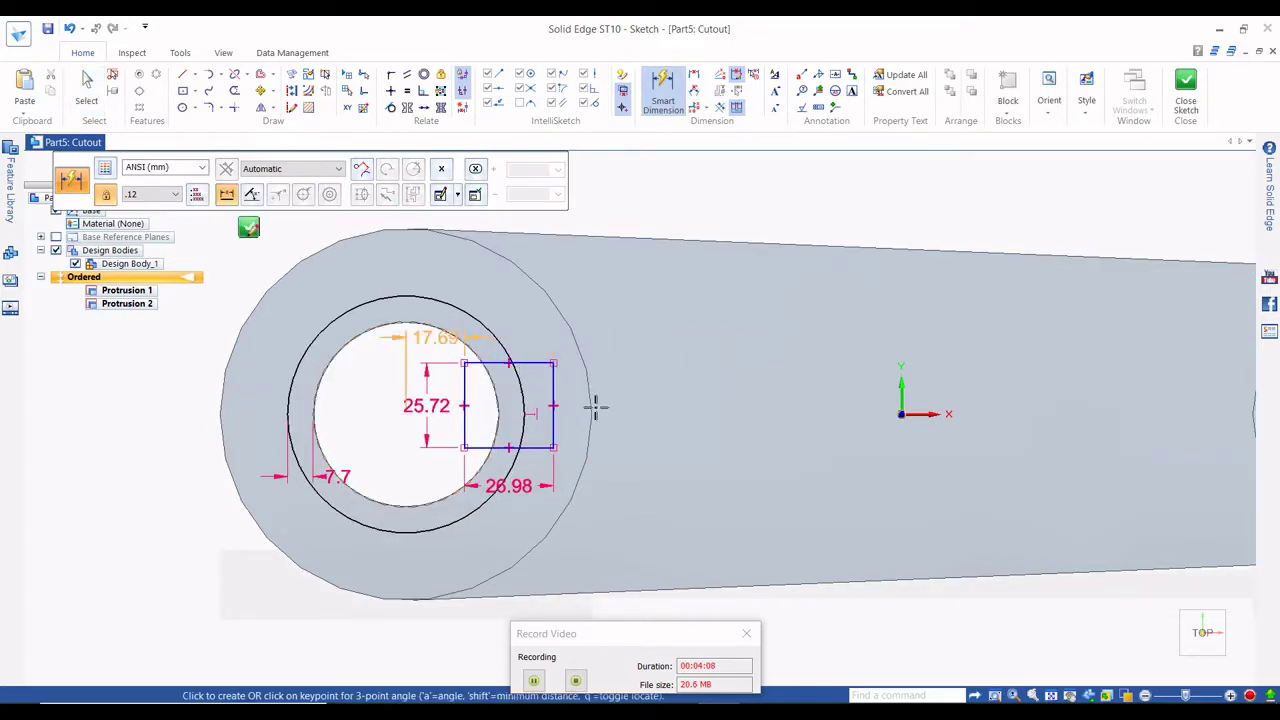
pyautogui.click(647, 392)
pyautogui.write('12.')
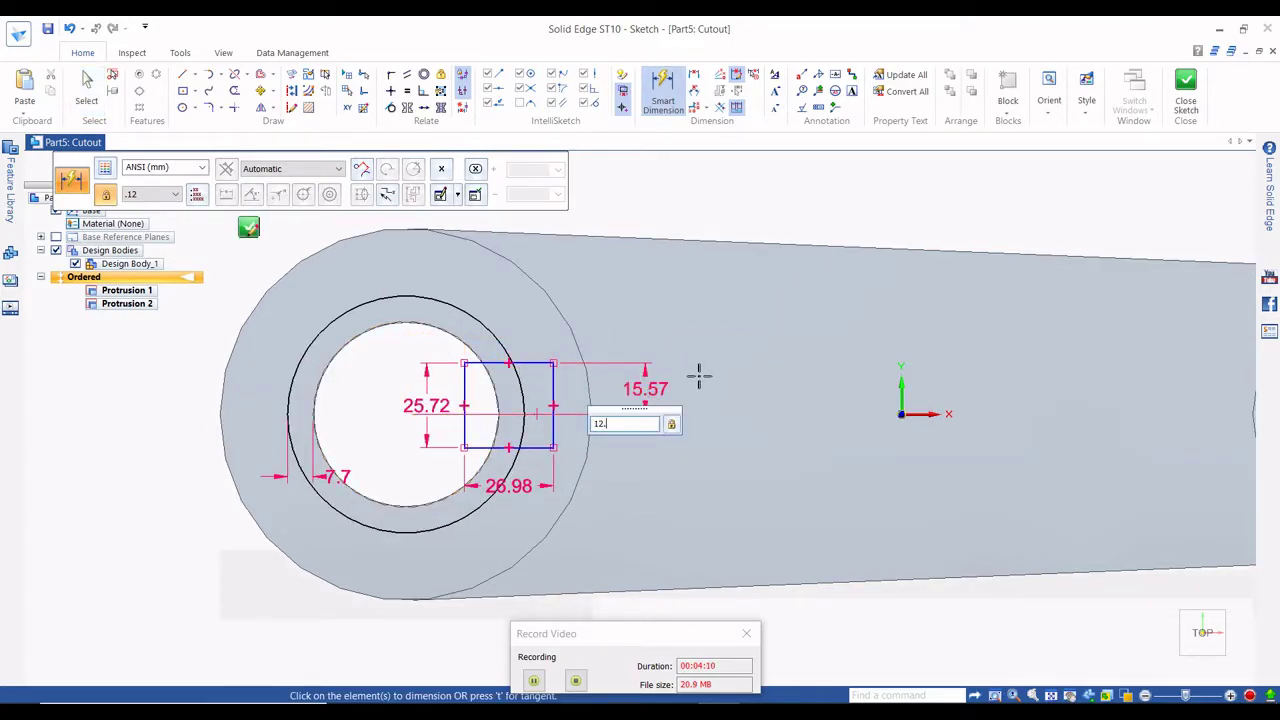
pyautogui.write('7/2')
pyautogui.press('Return')
pyautogui.press('Escape')
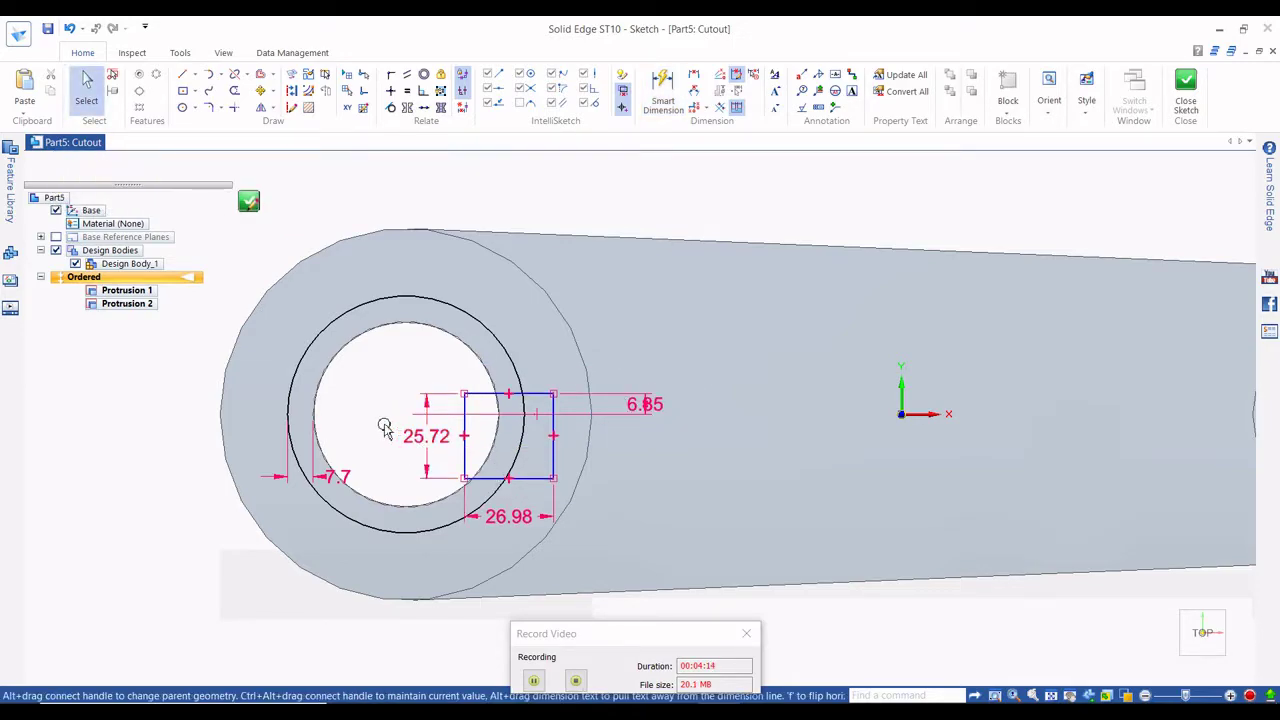
# Set the rectangle's height to 12.7 mm.
pyautogui.click(412, 438)
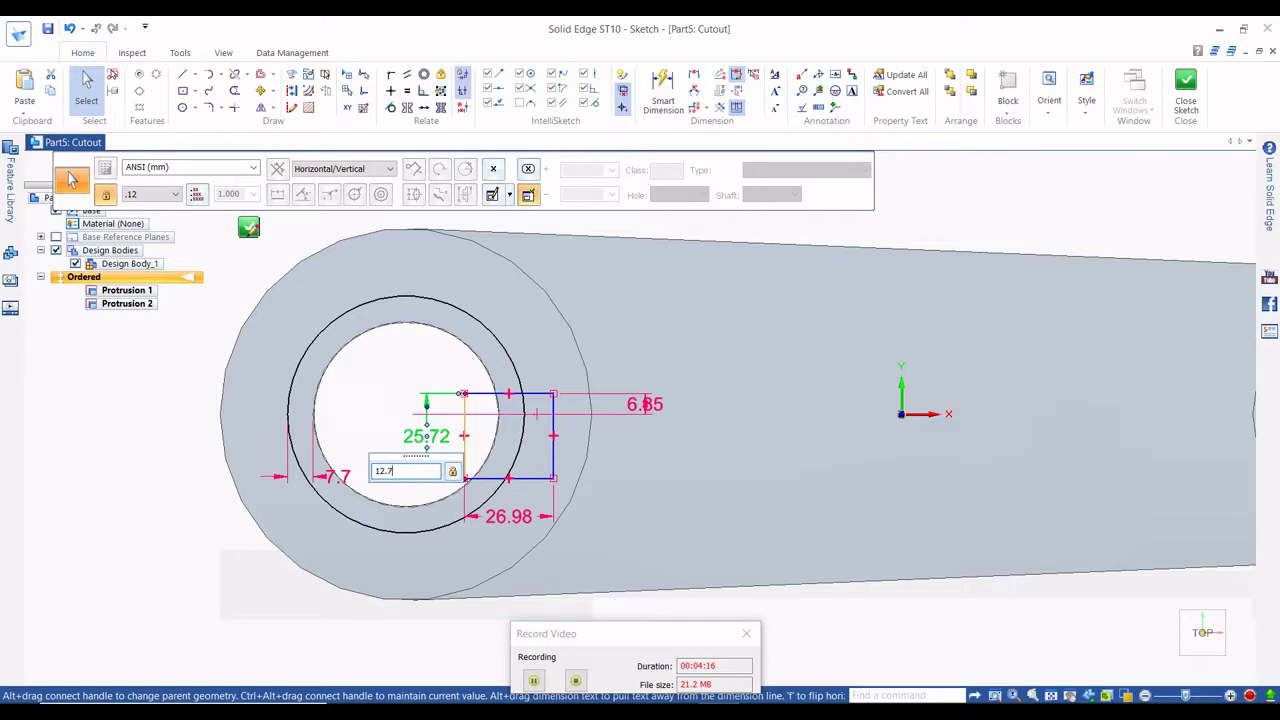
pyautogui.write('12.7')
pyautogui.press('Return')
pyautogui.scroll(1, 564, 437)
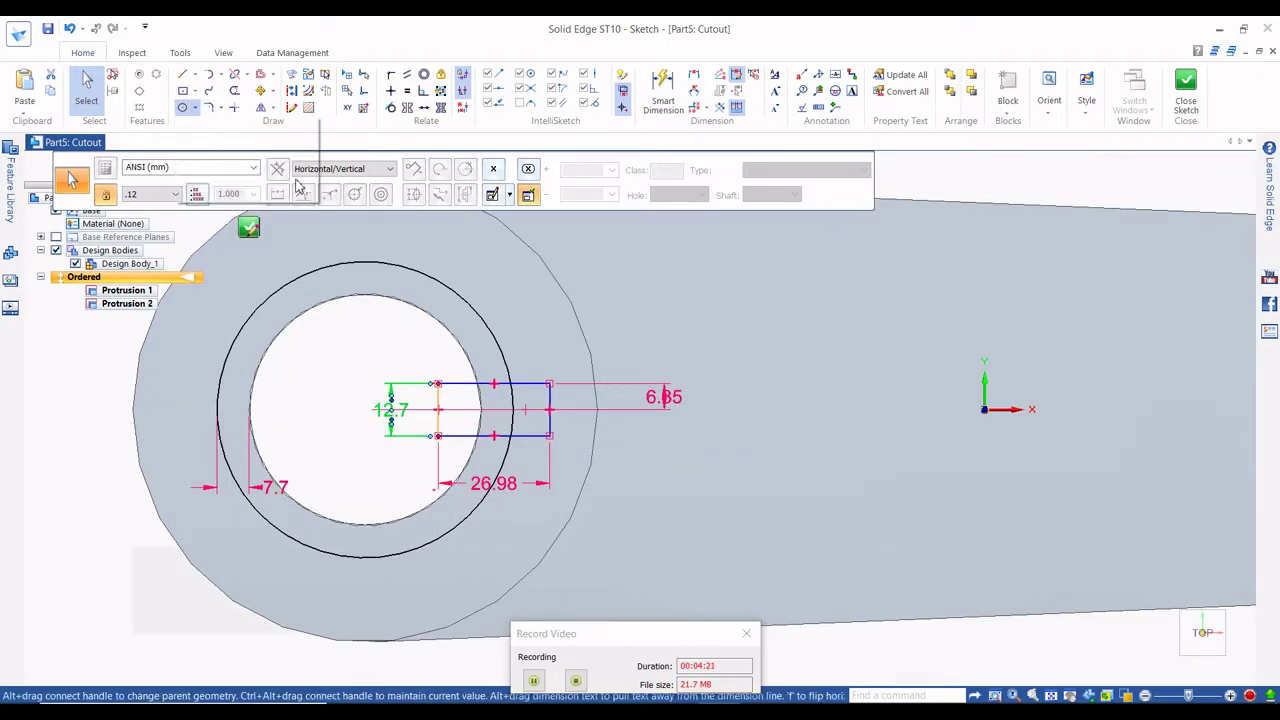
# Draw a 56.3 mm diameter circle centred on the larger boss's bore, matching the bore edge.
pyautogui.click(182, 107)
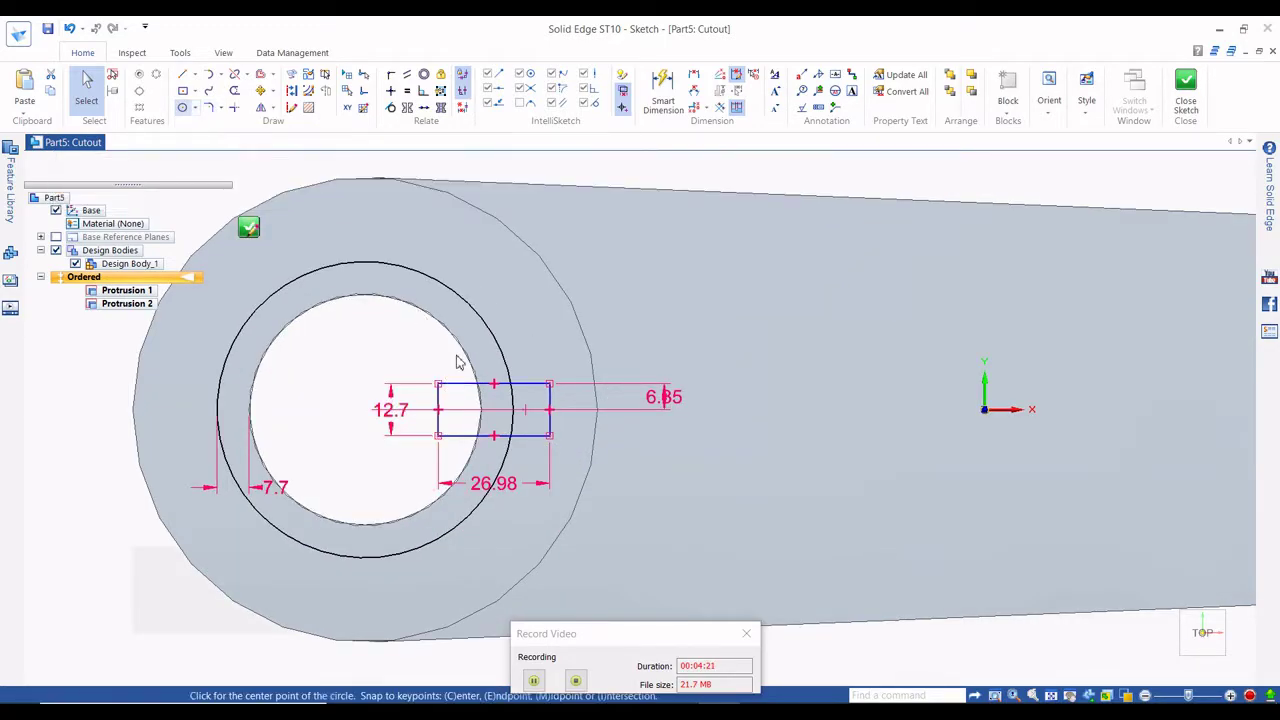
pyautogui.click(371, 409)
pyautogui.click(420, 309)
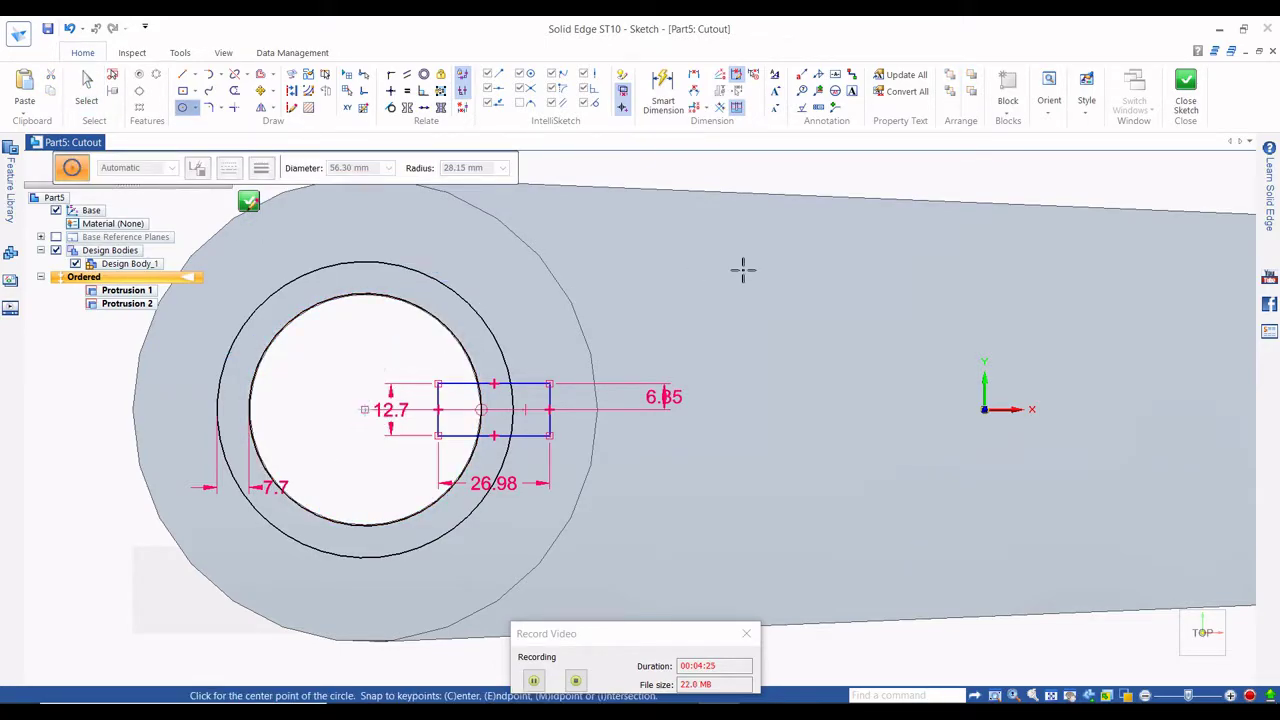
# Trim the rectangle and both circles to a keyway profile between the bore arc and the offset arc.
pyautogui.click(234, 90)
pyautogui.moveTo(477, 300)
pyautogui.mouseDown()
pyautogui.moveTo(421, 338)
pyautogui.moveTo(435, 408)
pyautogui.mouseUp()
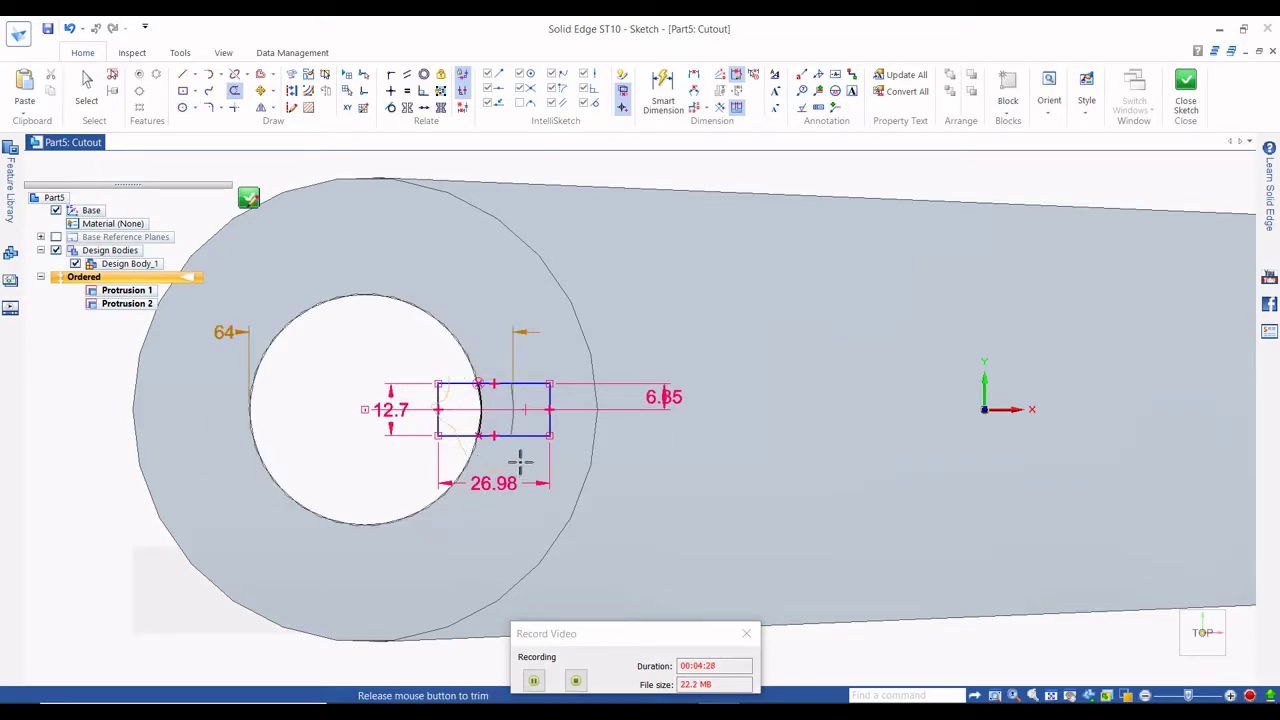
pyautogui.moveTo(568, 418); pyautogui.dragTo(552, 432)
pyautogui.scroll(2, 551, 434)
pyautogui.scroll(-2, 551, 434)
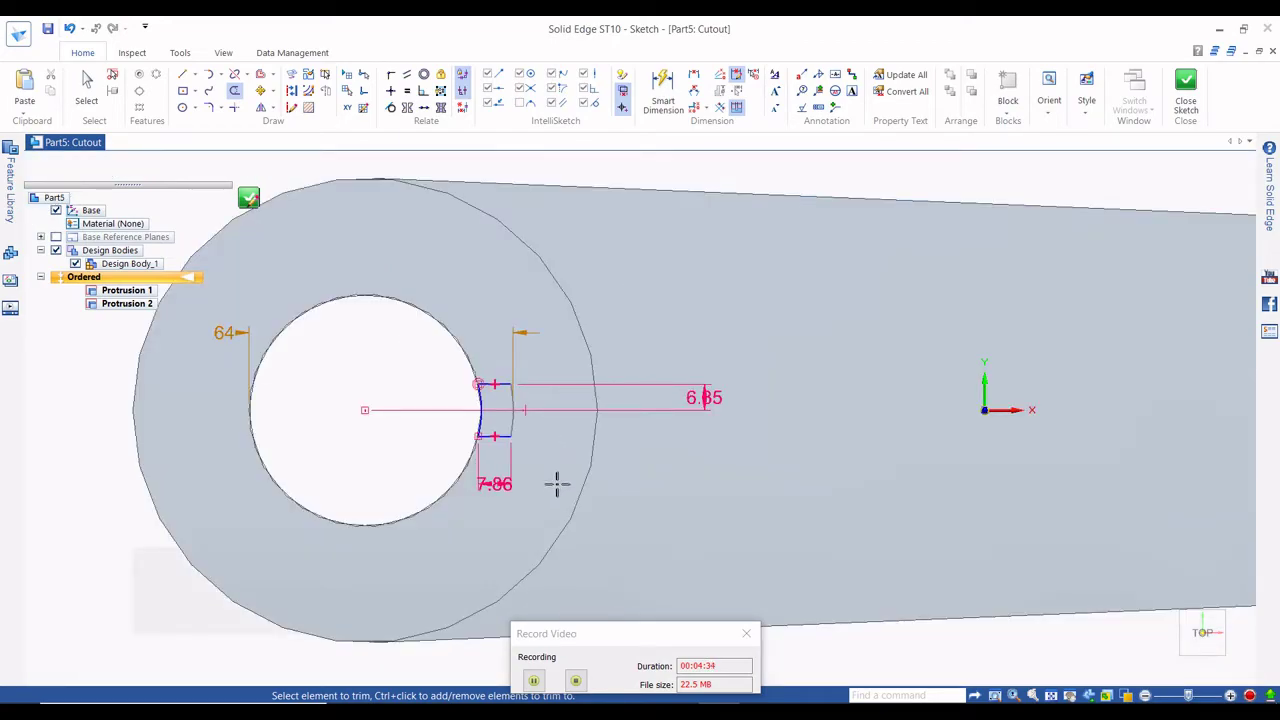
pyautogui.scroll(3, 537, 457)
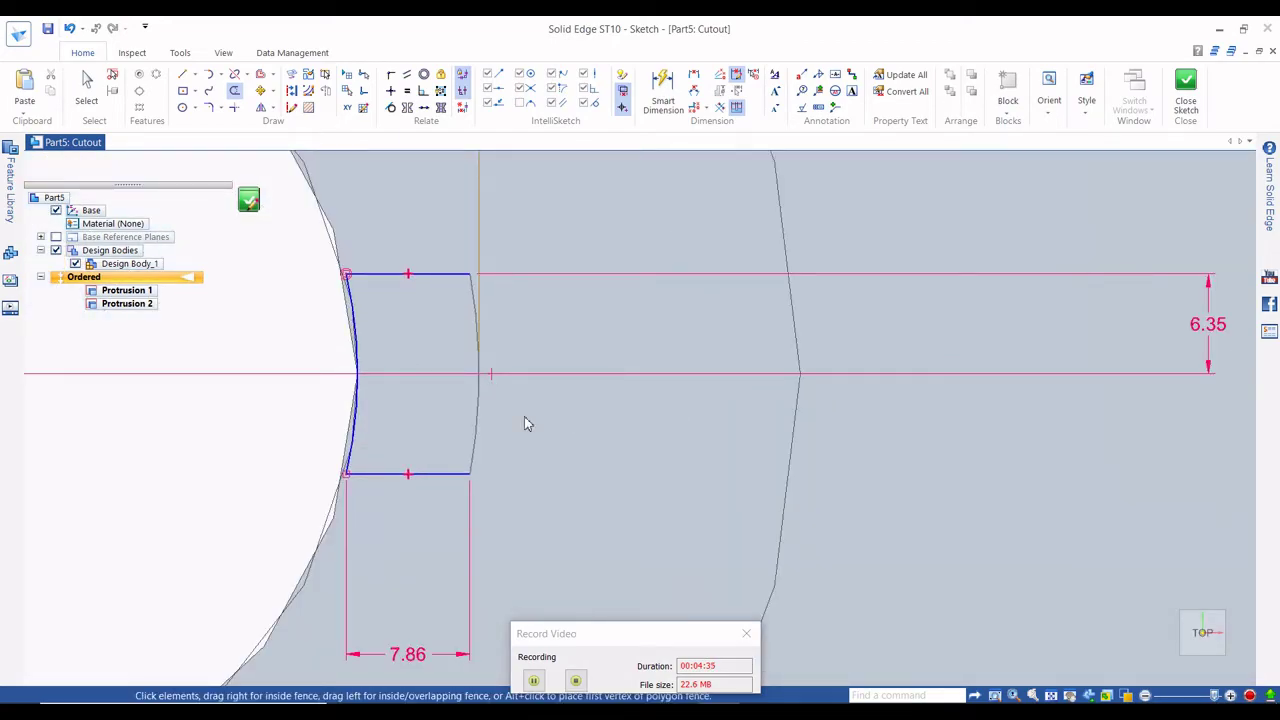
pyautogui.scroll(-1, 527, 423)
pyautogui.press('Escape')
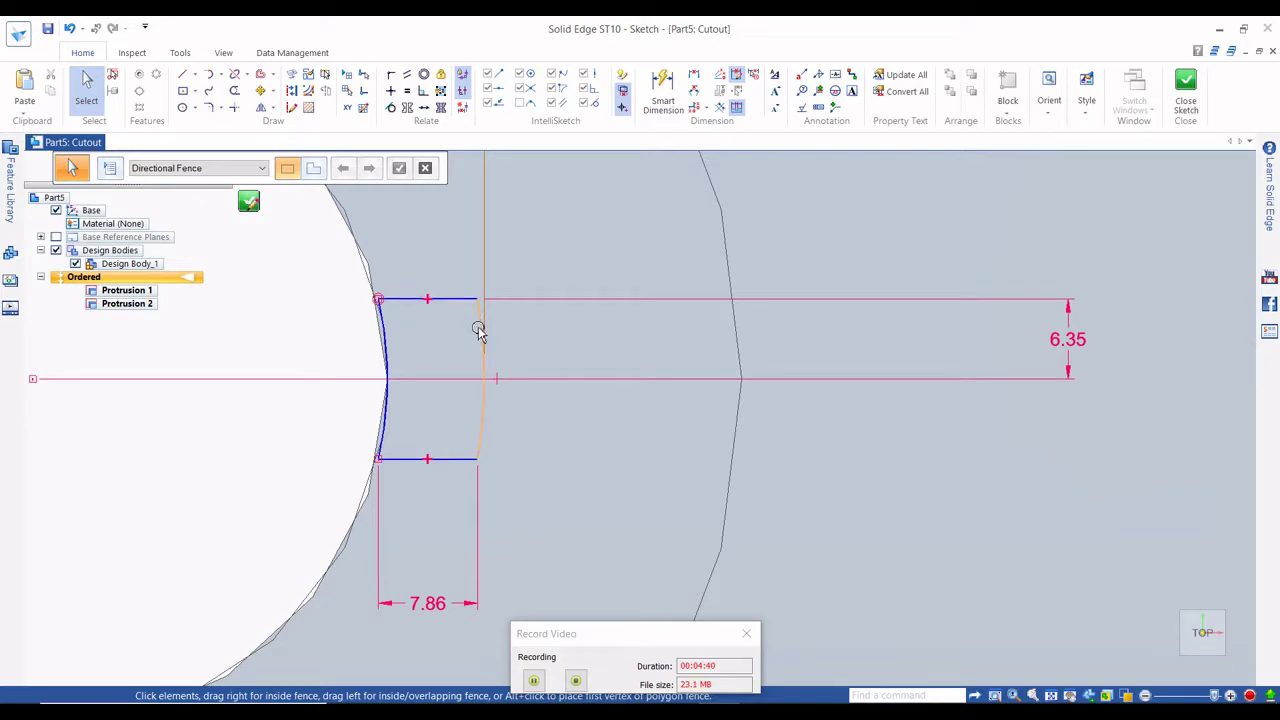
# Undo the trims on the rectangle and the two circles.
pyautogui.hotkey('ctrl', 'z')
pyautogui.hotkey('ctrl', 'z')
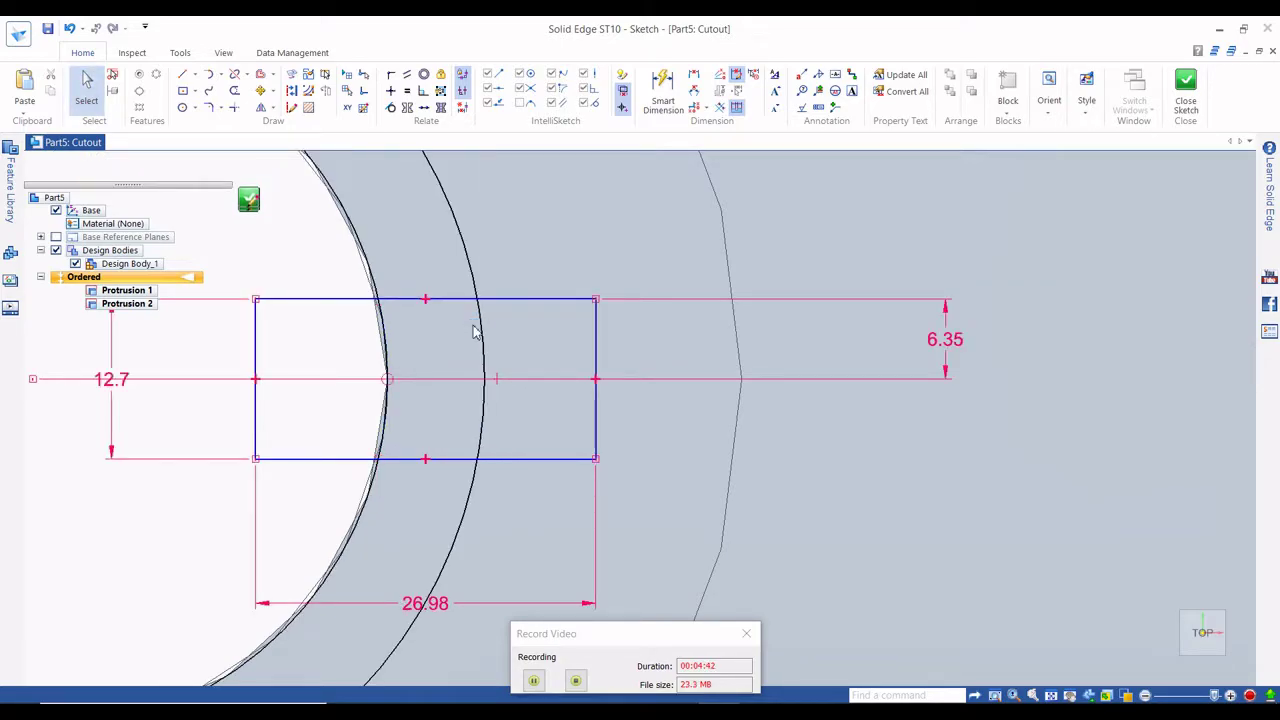
# Make the rectangle's outer vertical edge tangent to the offset circle.
pyautogui.scroll(-3, 517, 374)
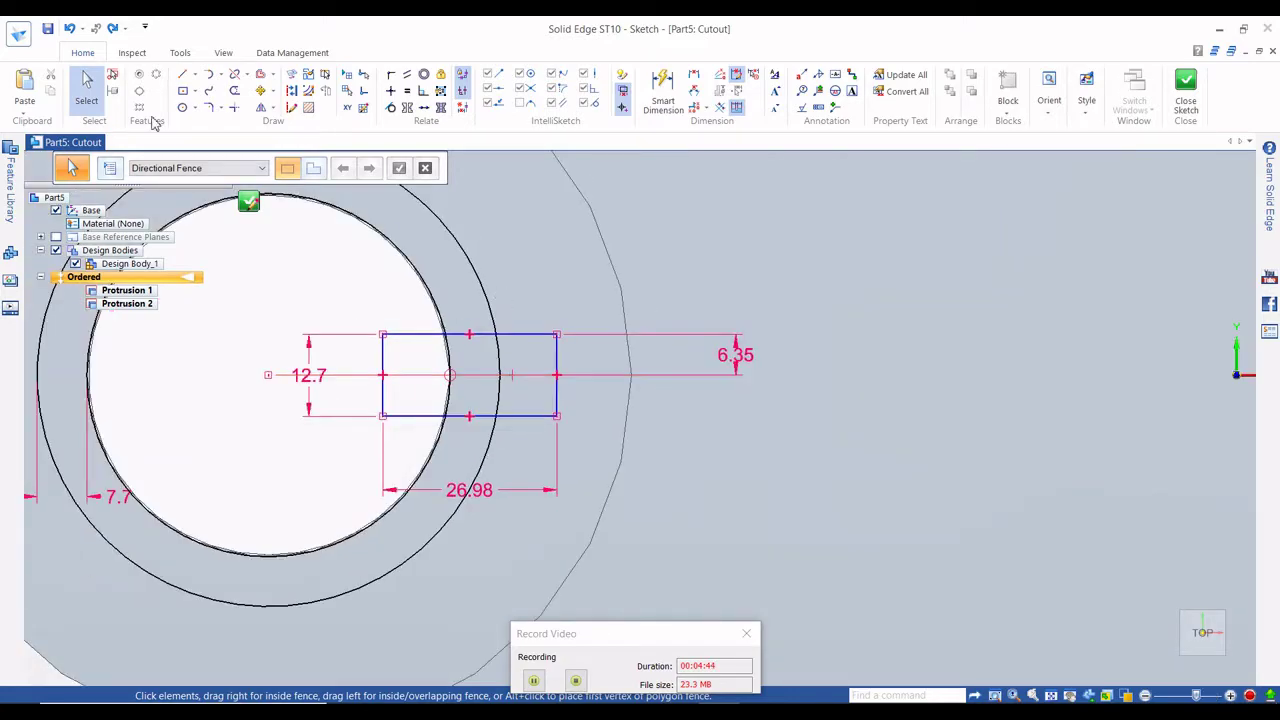
pyautogui.click(205, 90)
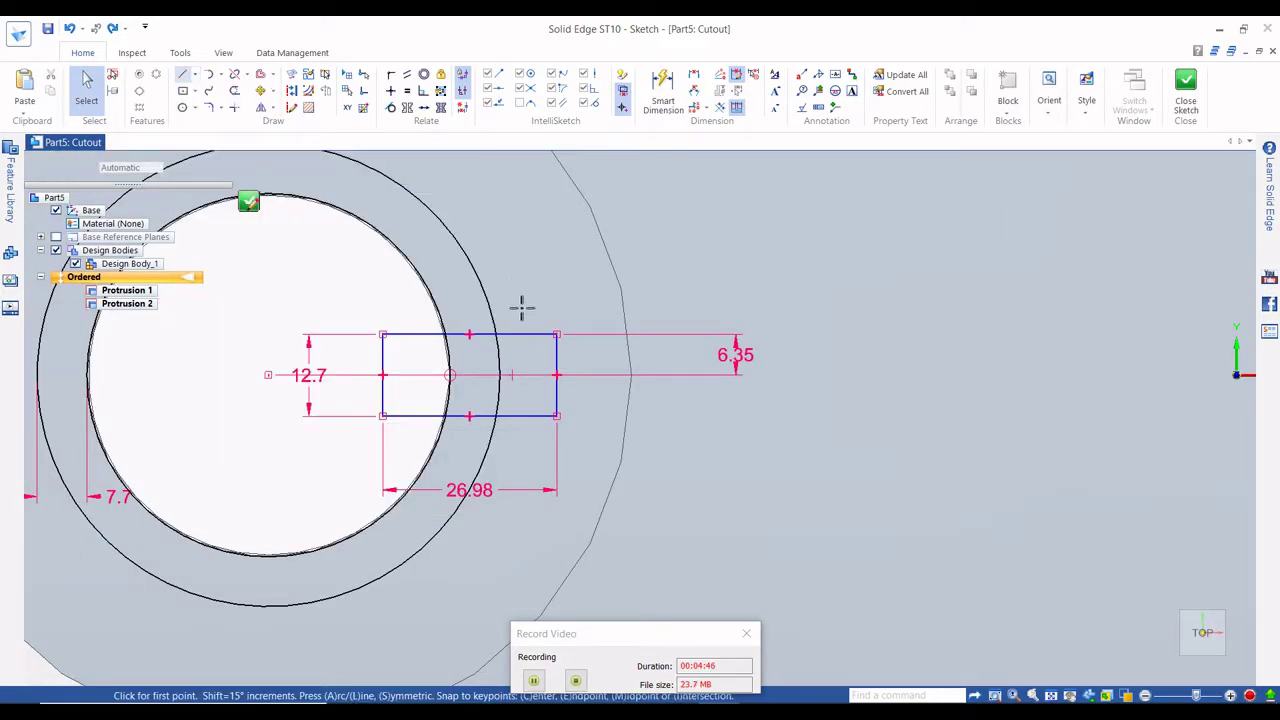
pyautogui.click(293, 107)
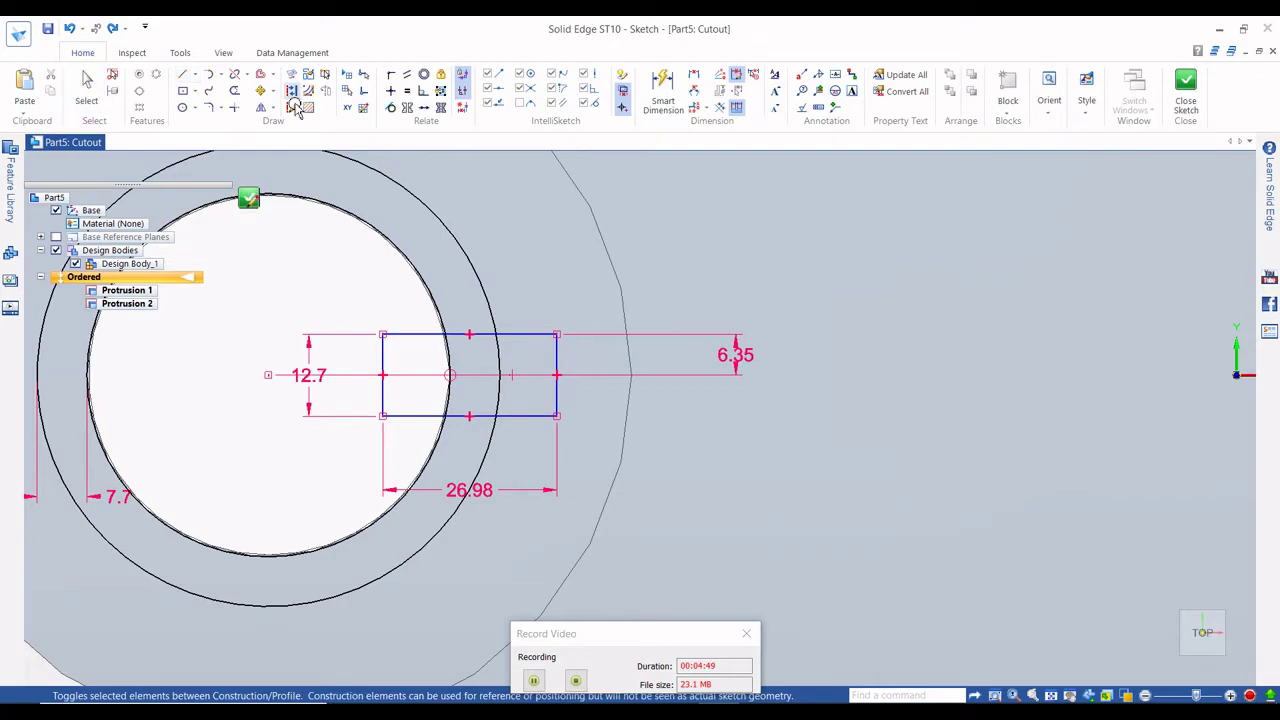
pyautogui.scroll(2, 558, 352)
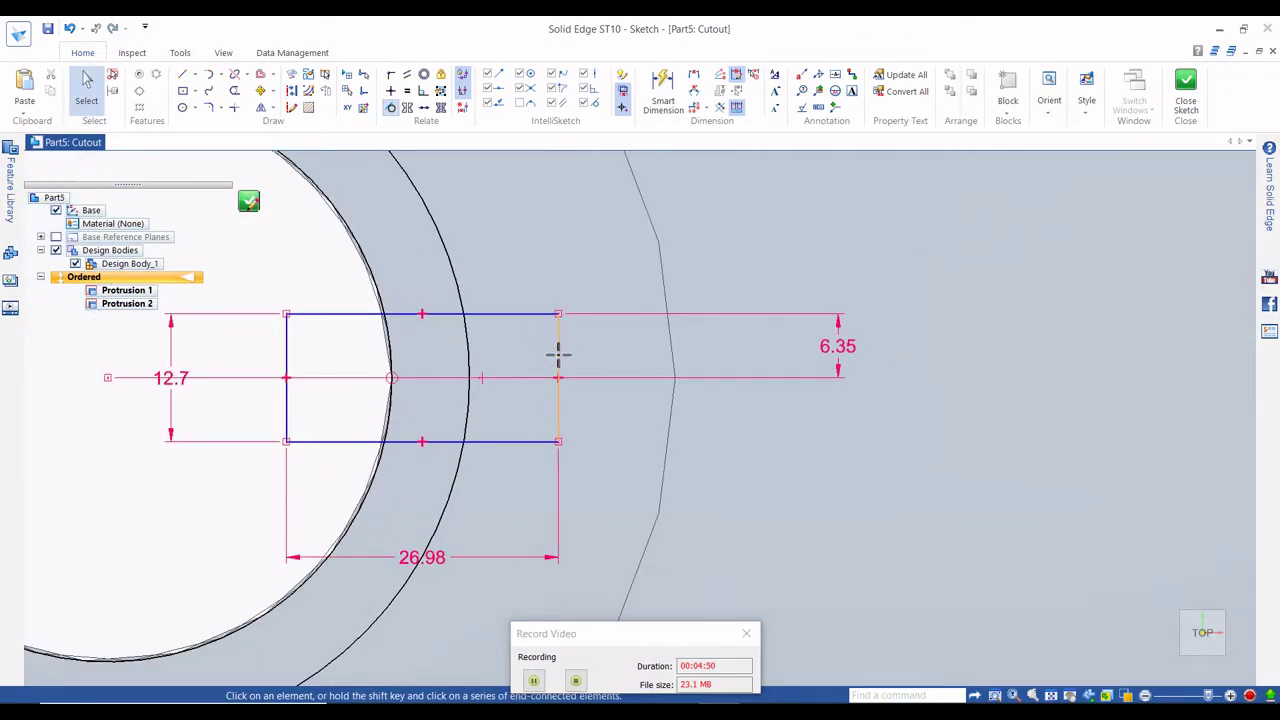
pyautogui.click(558, 355)
pyautogui.click(472, 360)
pyautogui.press('Escape')
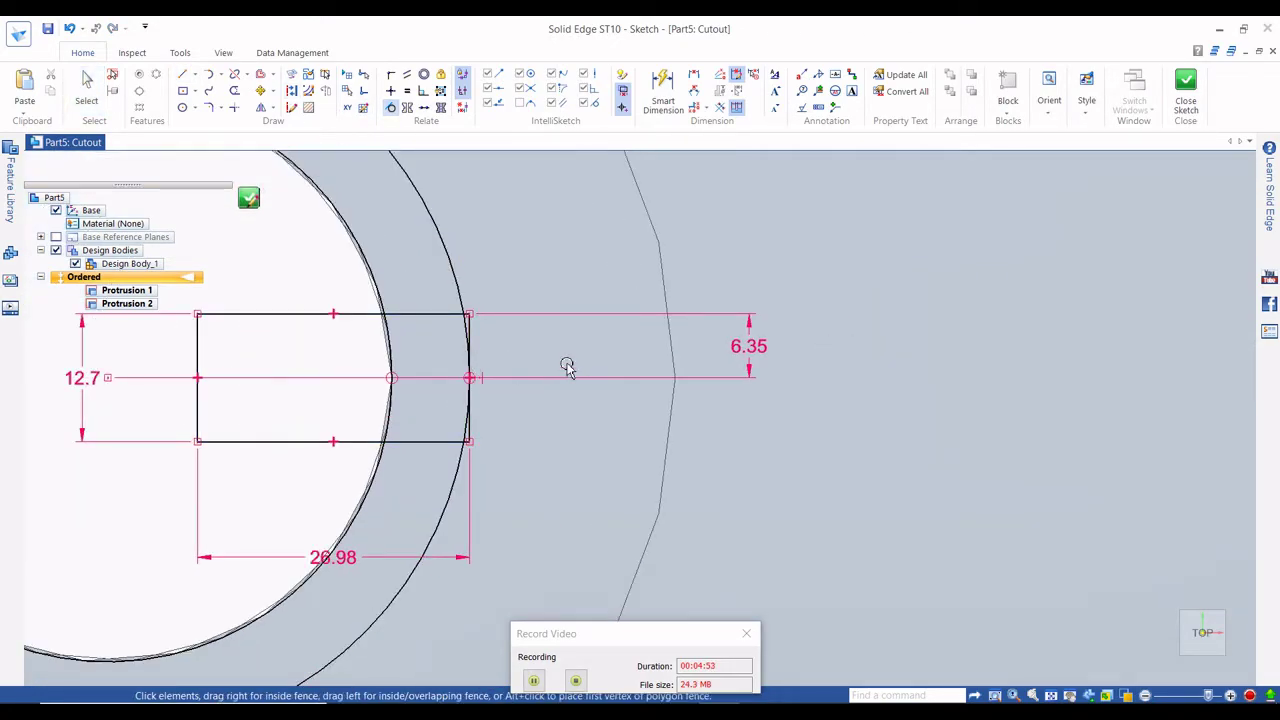
# Trim the bore circle outside the rectangle and trim away the whole offset circle.
pyautogui.scroll(-3, 570, 360)
pyautogui.click(234, 90)
pyautogui.moveTo(416, 277)
pyautogui.mouseDown()
pyautogui.moveTo(517, 257)
pyautogui.moveTo(618, 177)
pyautogui.mouseUp()
pyautogui.scroll(6, 523, 343)
pyautogui.scroll(-4, 539, 276)
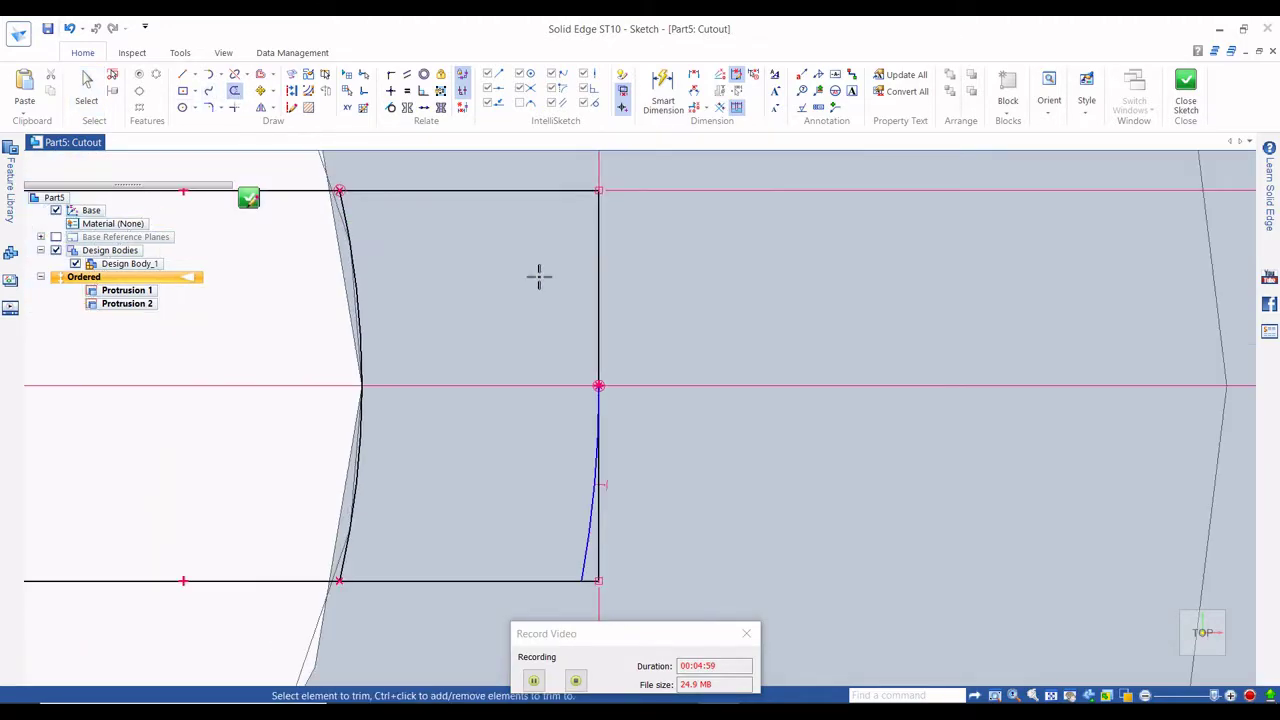
pyautogui.scroll(2, 536, 432)
pyautogui.click(597, 485)
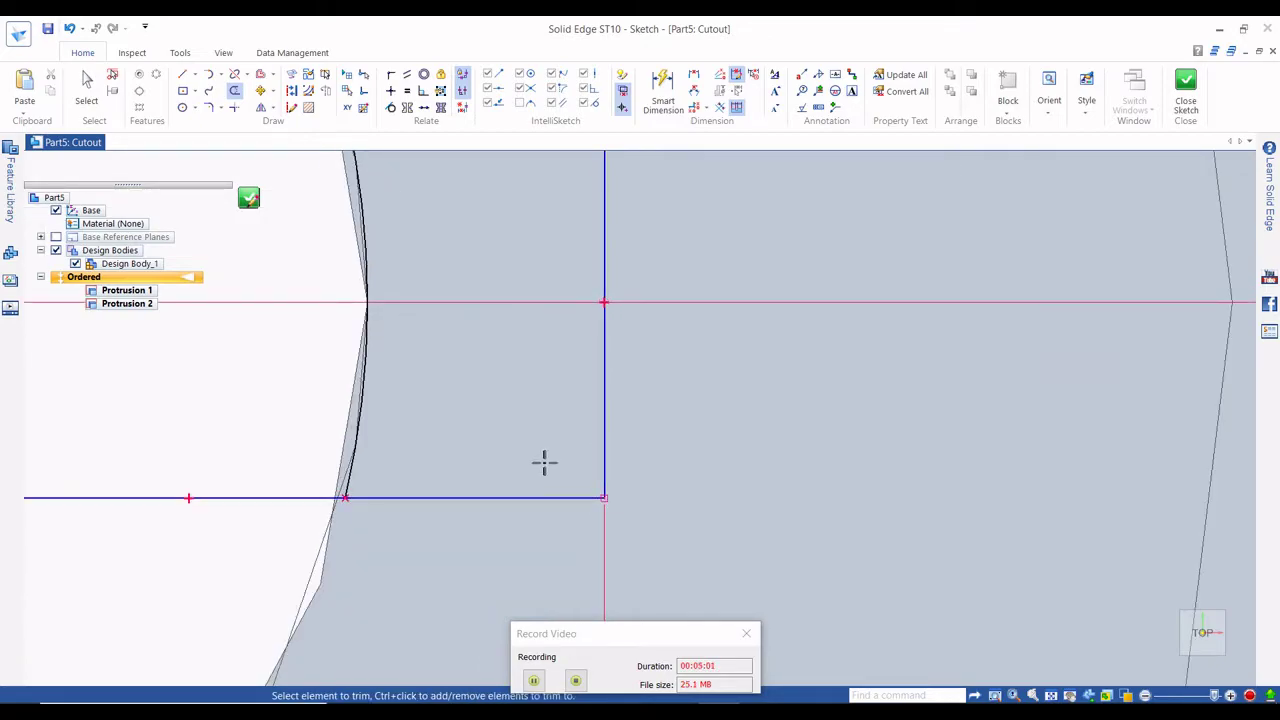
# Trim the part of the rectangle inside the bore, leaving a closed keyway profile against the bore arc.
pyautogui.scroll(-5, 541, 462)
pyautogui.moveTo(408, 517)
pyautogui.mouseDown()
pyautogui.moveTo(390, 317)
pyautogui.moveTo(249, 426)
pyautogui.moveTo(251, 443)
pyautogui.mouseUp()
pyautogui.scroll(3, 466, 343)
pyautogui.scroll(-3, 407, 362)
pyautogui.scroll(-3, 407, 362)
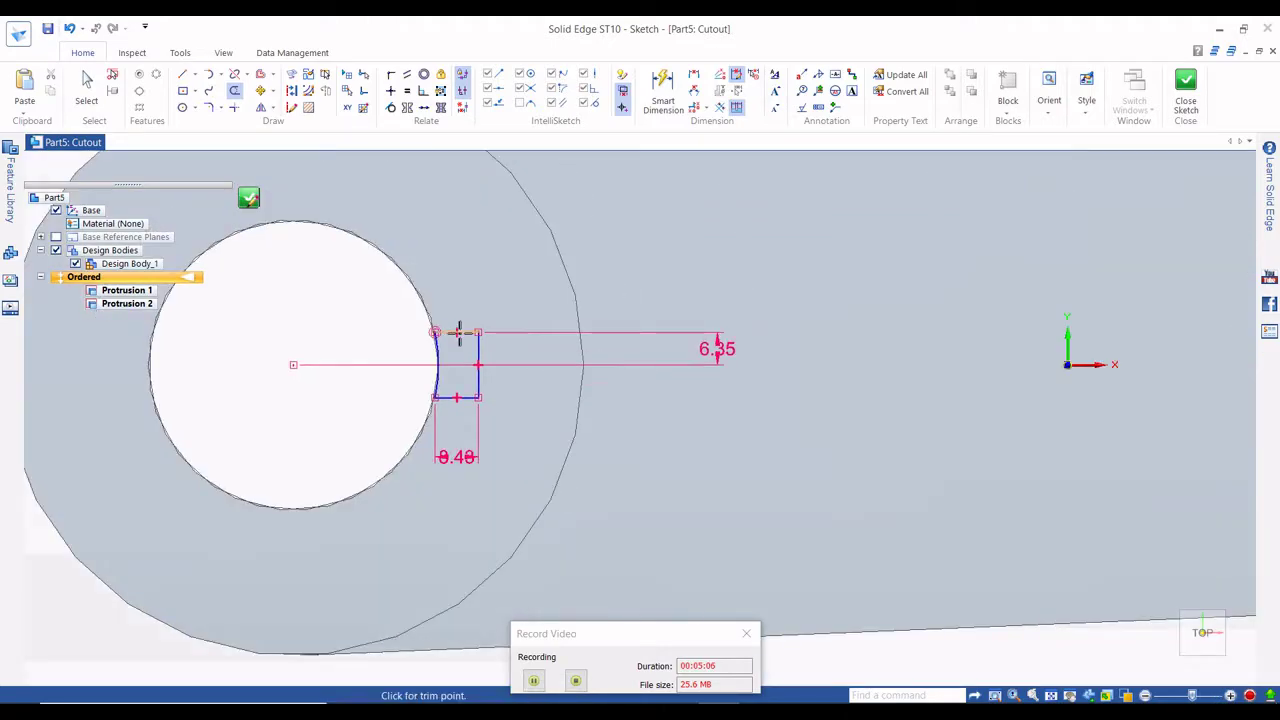
# Close the keyway sketch and cut it 63.3 mm downward through the larger boss.
pyautogui.click(1185, 85)
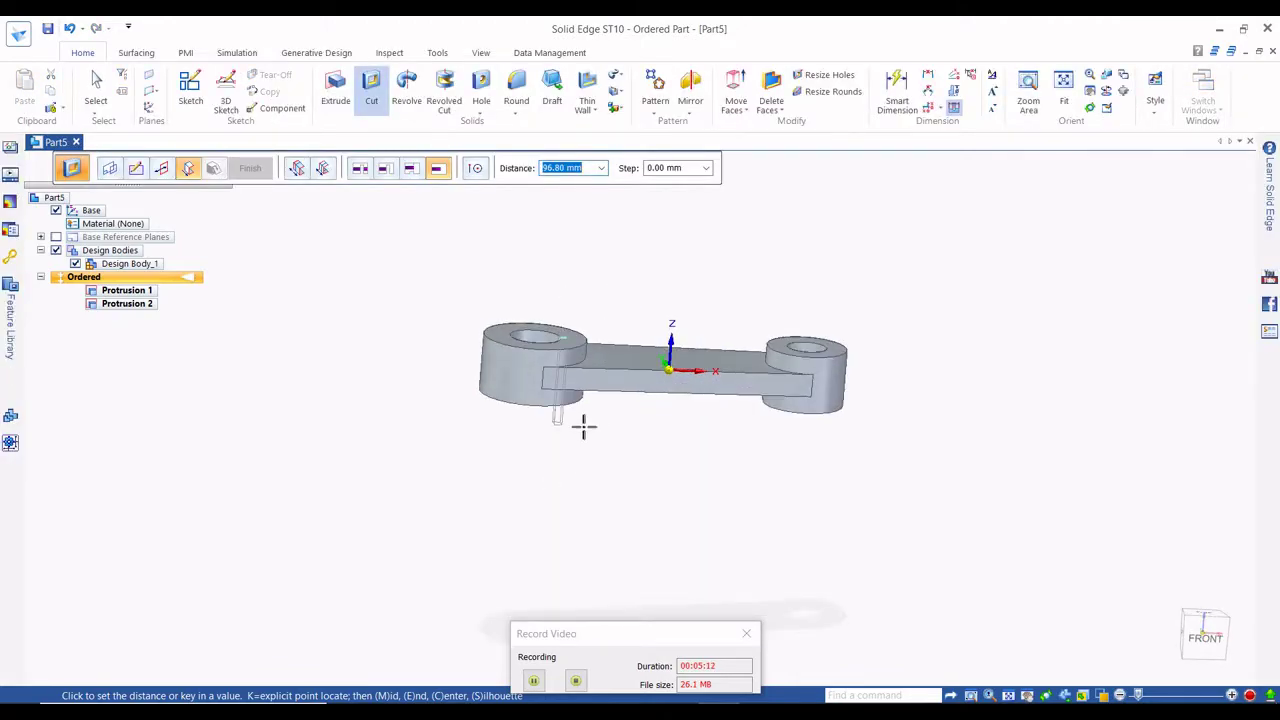
pyautogui.write('.3')
pyautogui.press('Tab')
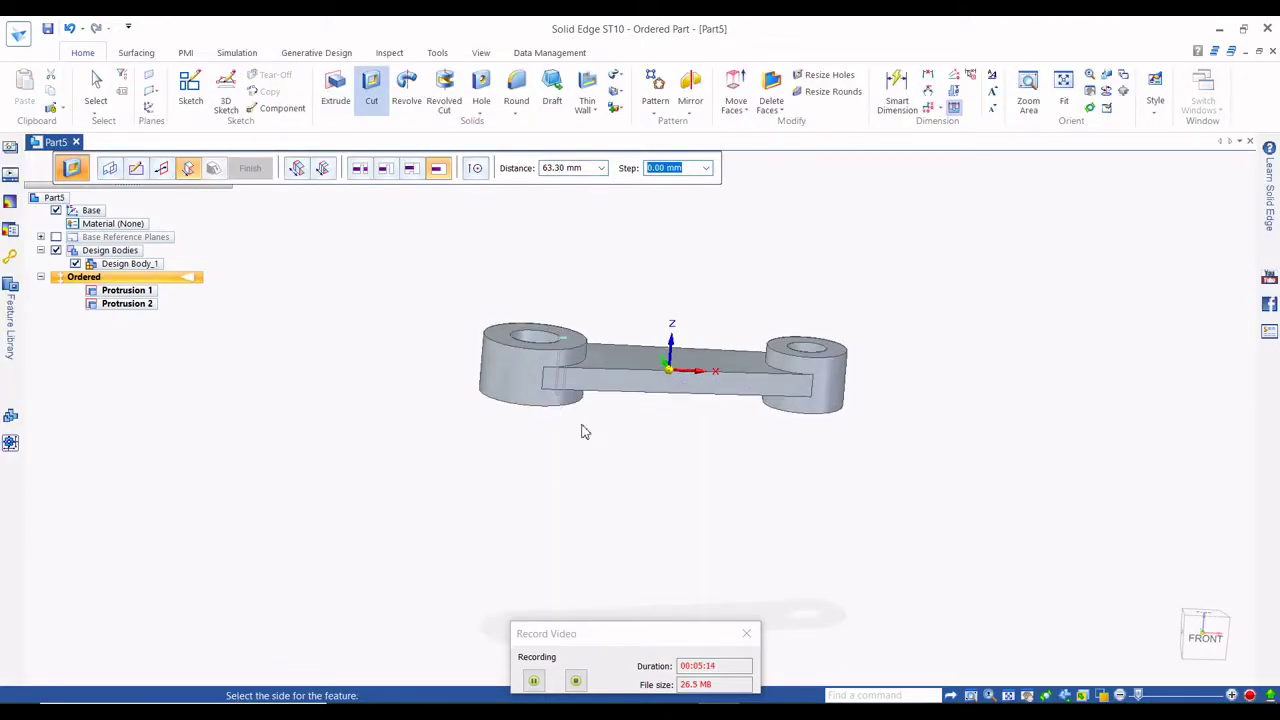
pyautogui.click(592, 503)
pyautogui.click(250, 168)
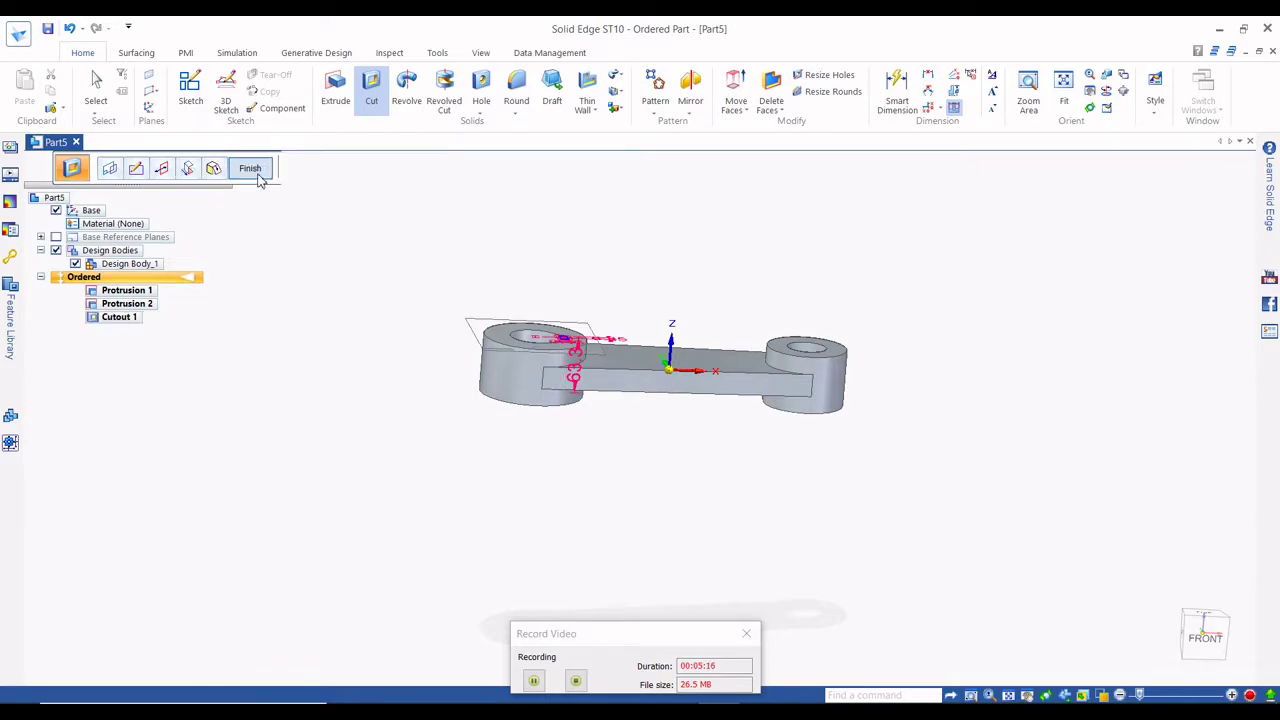
pyautogui.click(251, 168)
pyautogui.moveTo(563, 266); pyautogui.dragTo(591, 371, button='middle')
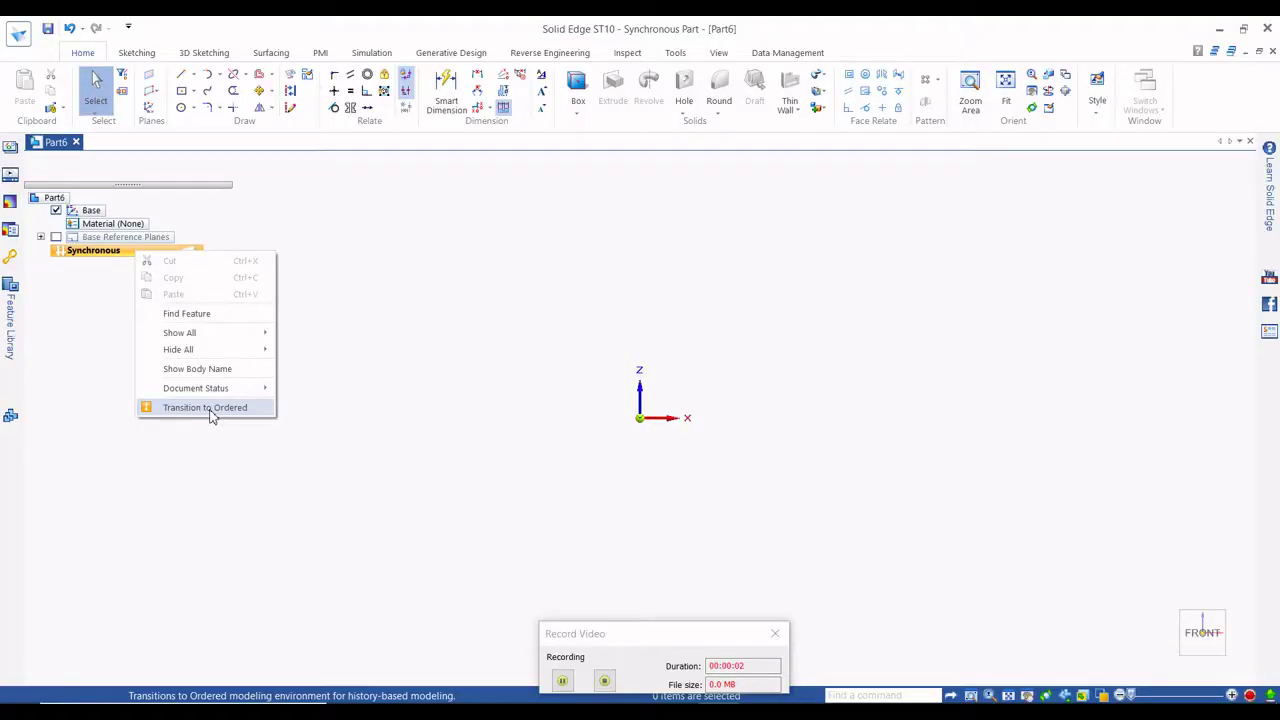
# Transition the new part to the Ordered environment and check the shaft dimensions in Arm, Shaft.pdf.
pyautogui.click(211, 407)
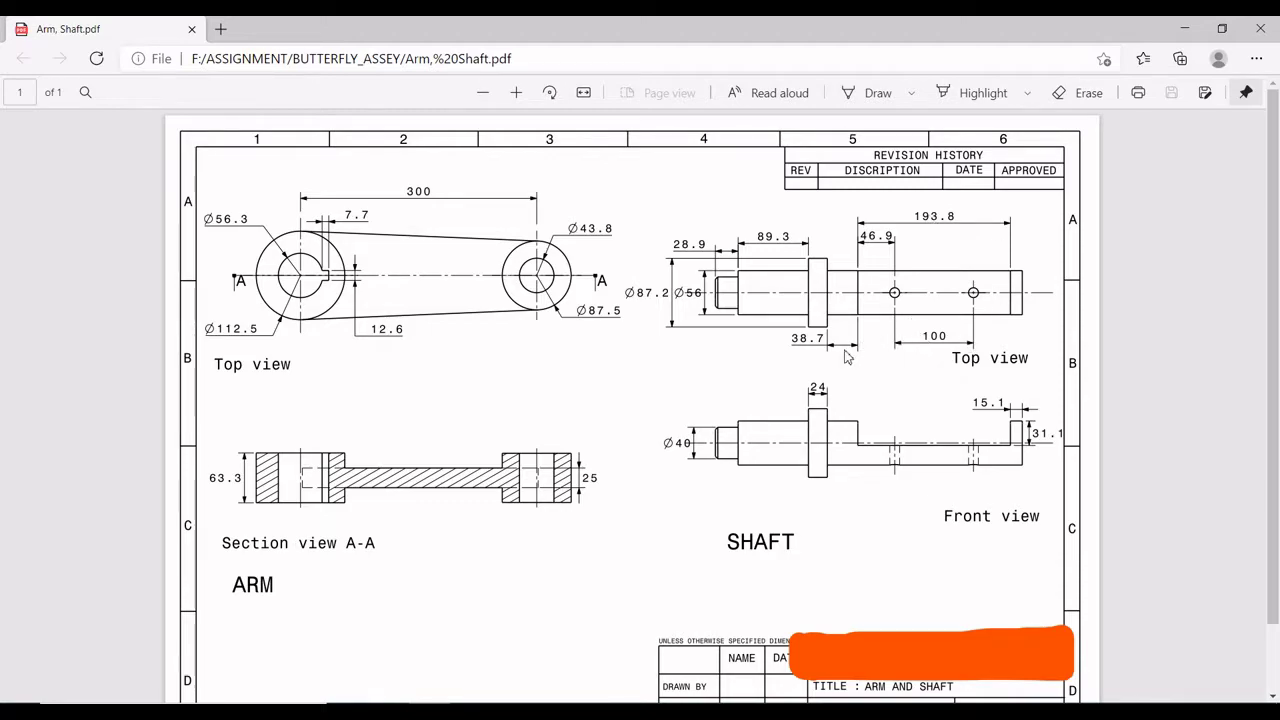
pyautogui.hotkey('alt', 'Tab')
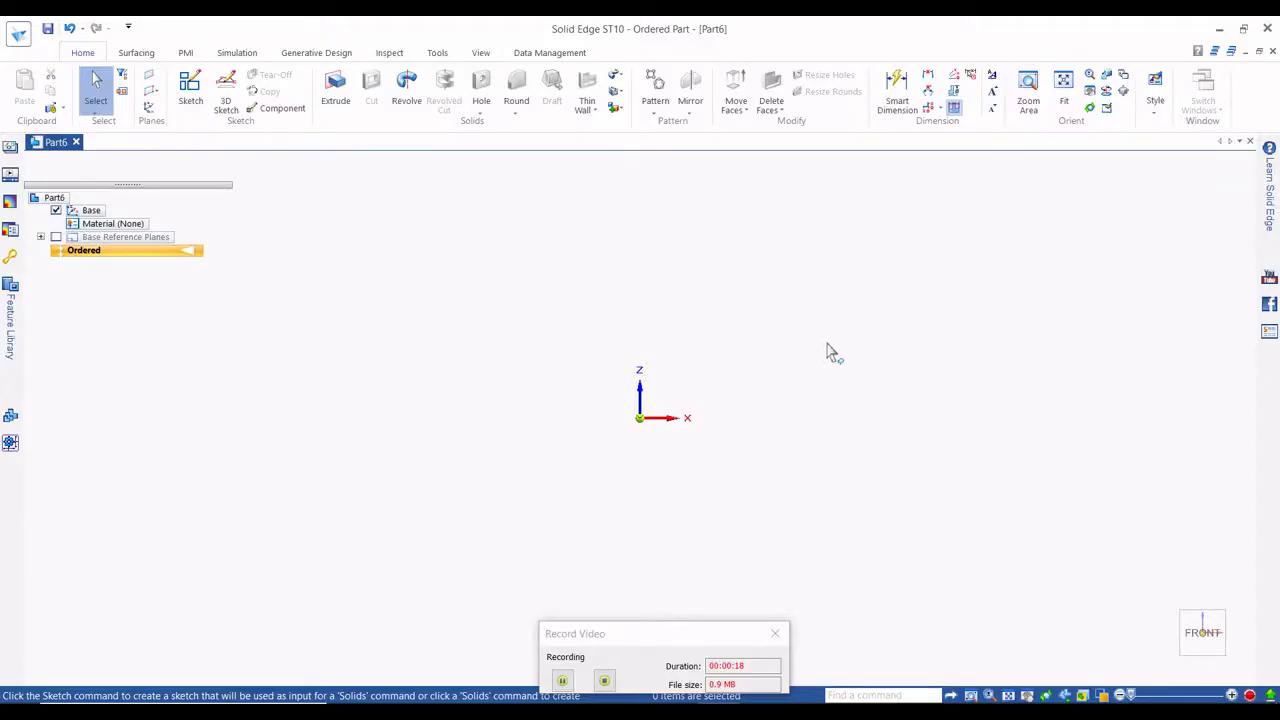
# Start a revolved protrusion sketch on the front plane and draw a 20 mm vertical line up from the origin.
pyautogui.click(406, 88)
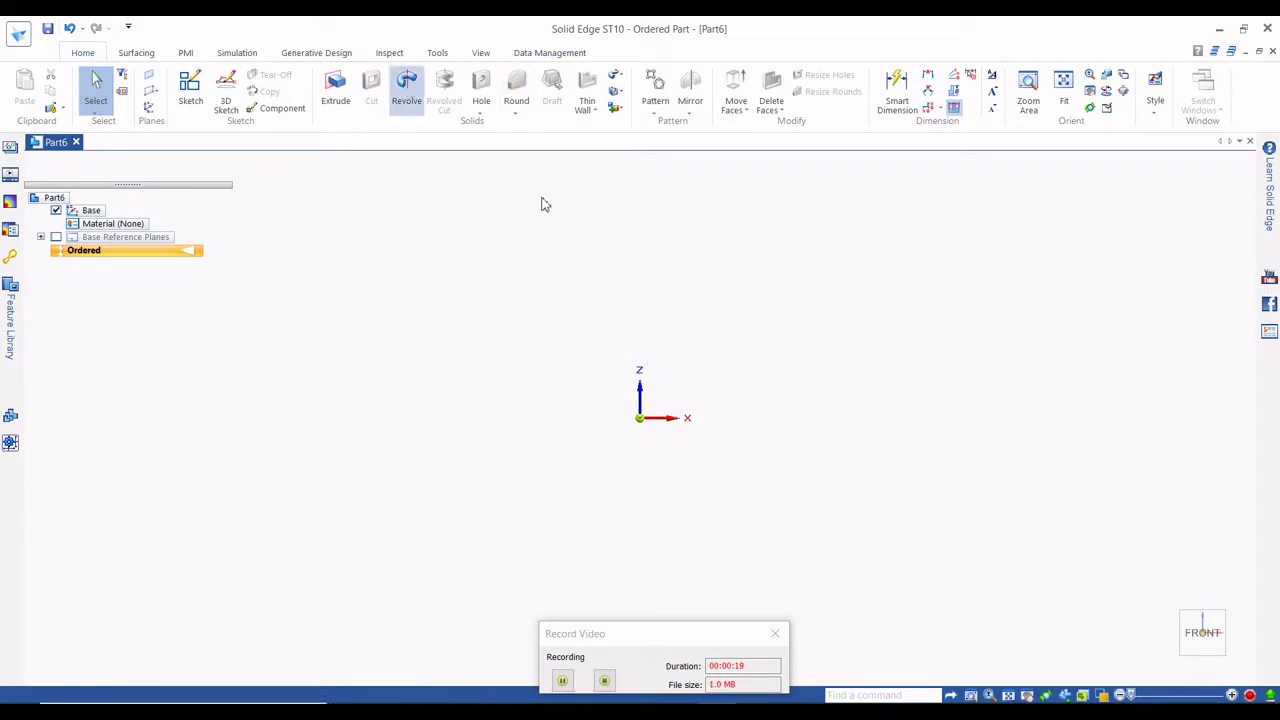
pyautogui.click(655, 413)
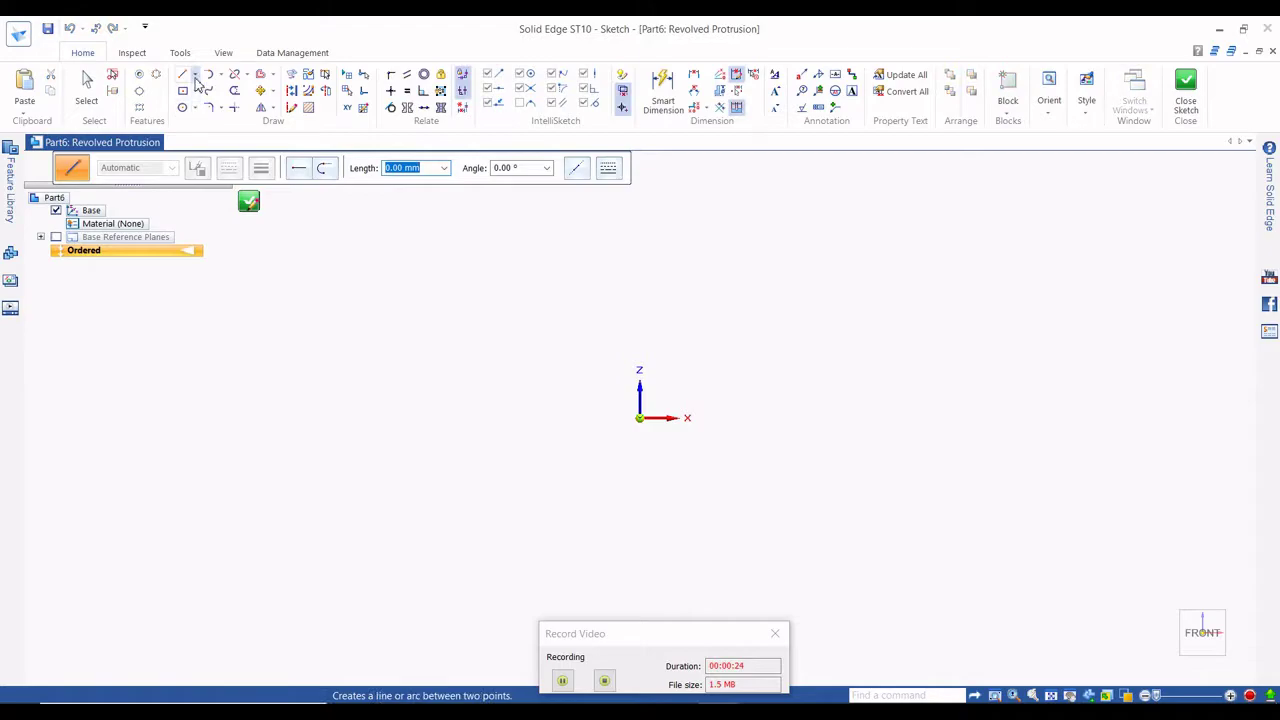
pyautogui.click(640, 418)
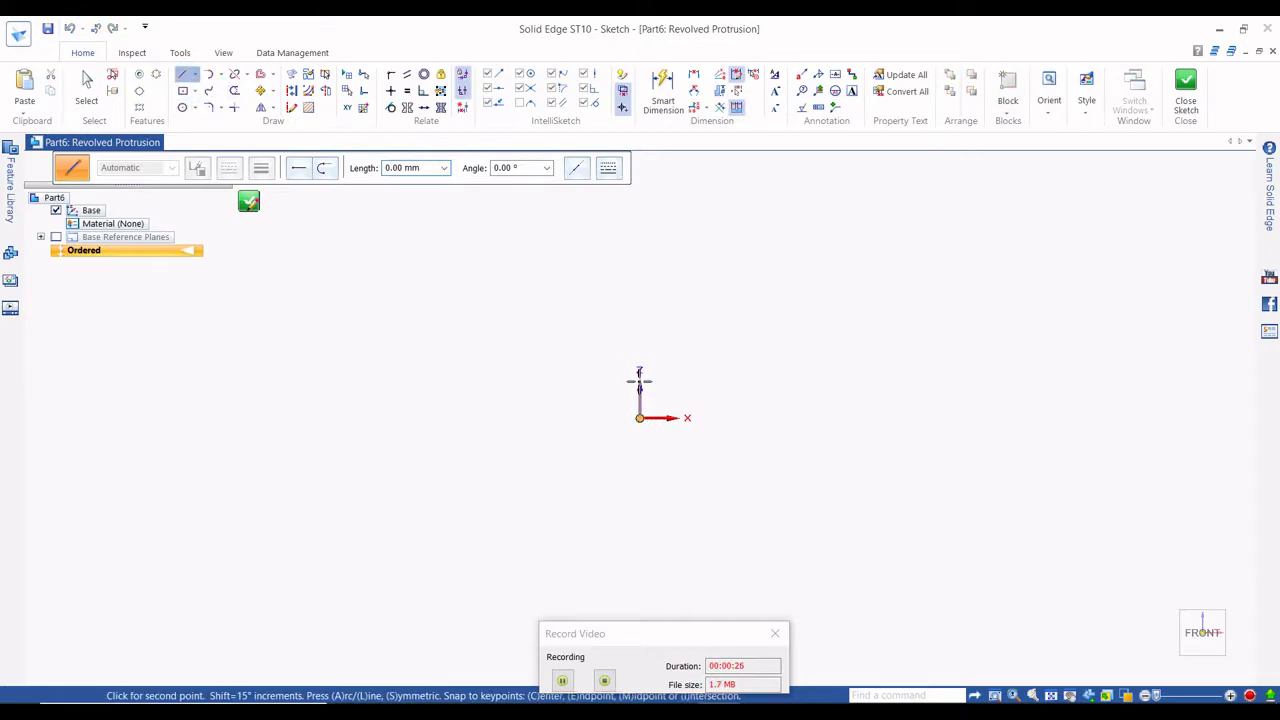
pyautogui.write('20')
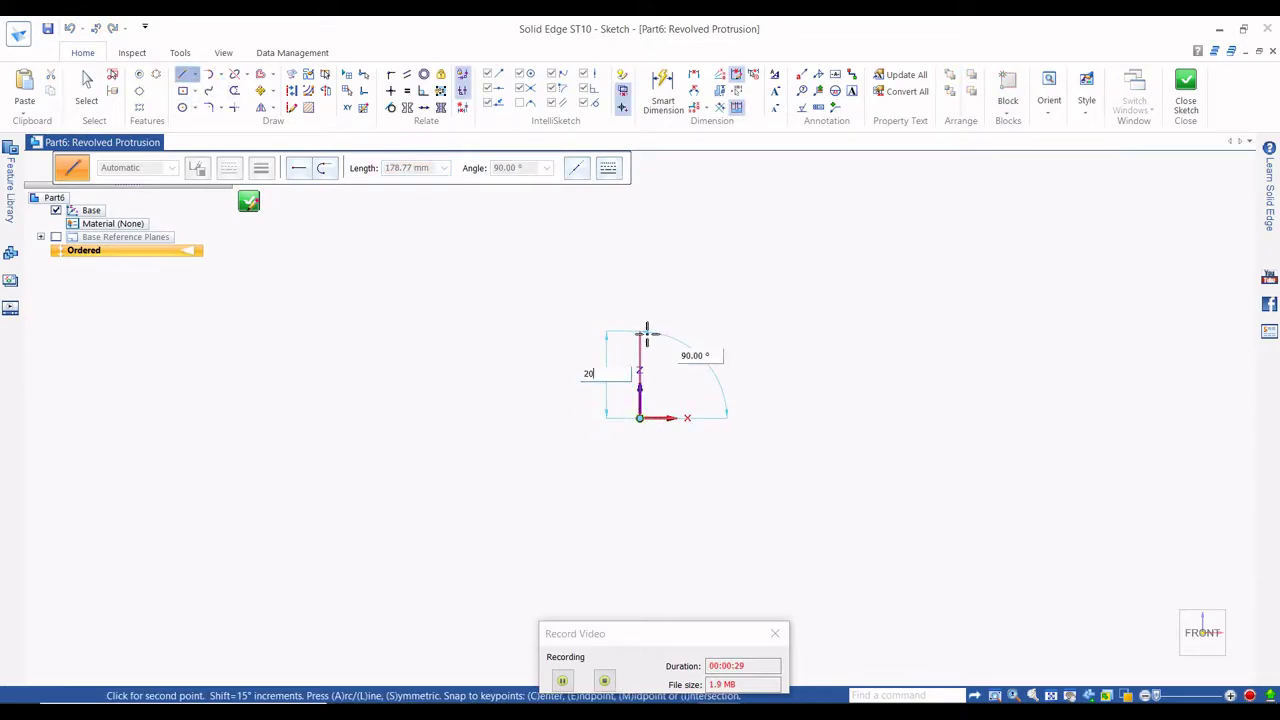
pyautogui.press('Tab')
pyautogui.press('Return')
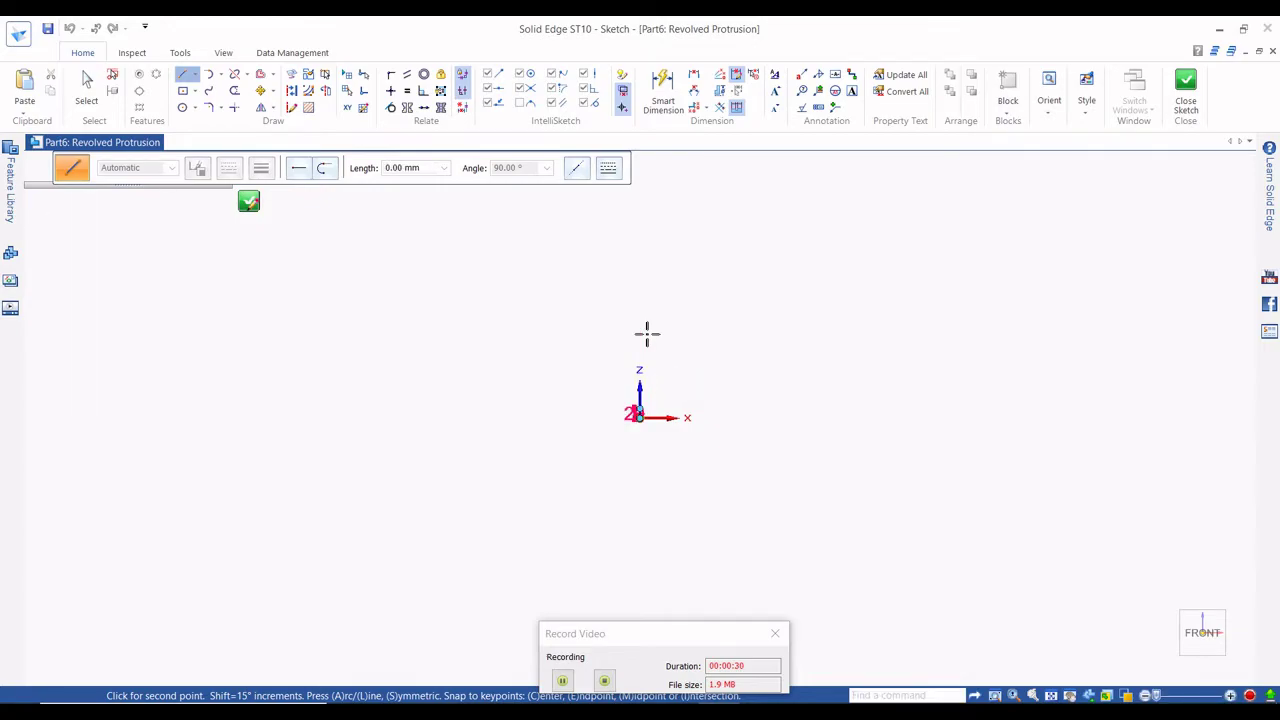
# Continue the shaft profile with a 28.9 mm horizontal line along X and an 8 mm vertical line upward.
pyautogui.scroll(4, 660, 405)
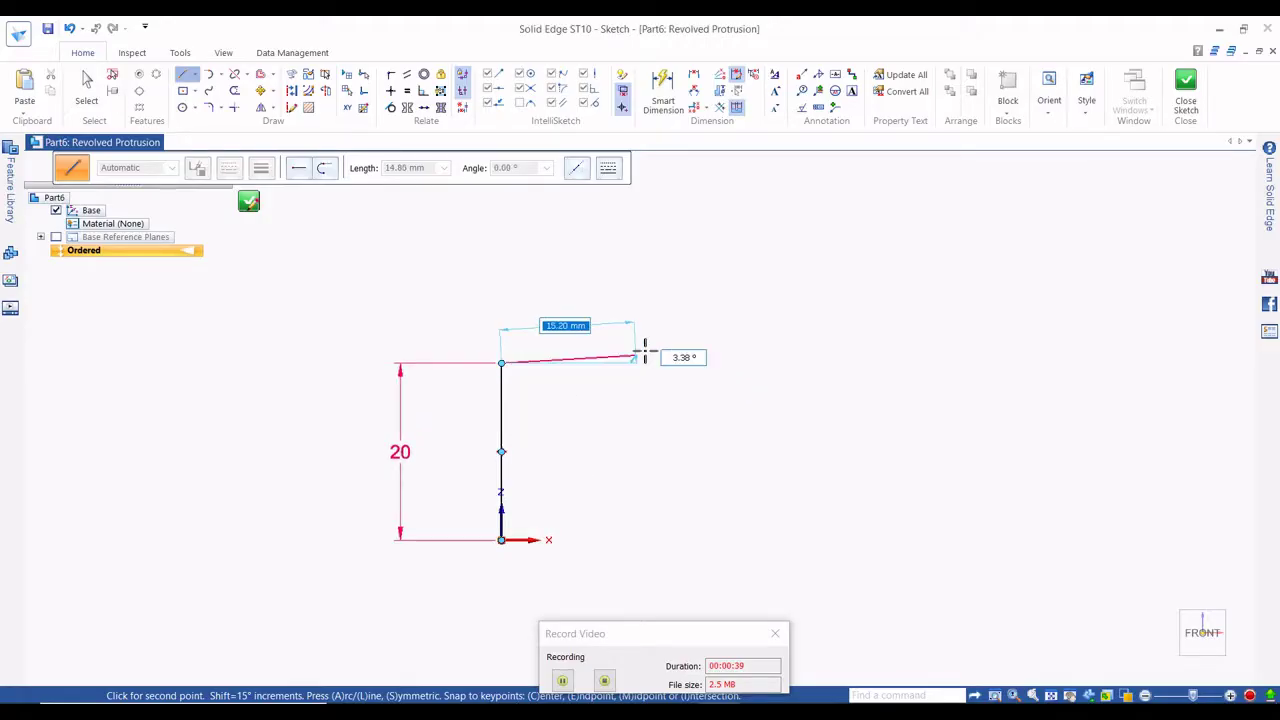
pyautogui.write('28')
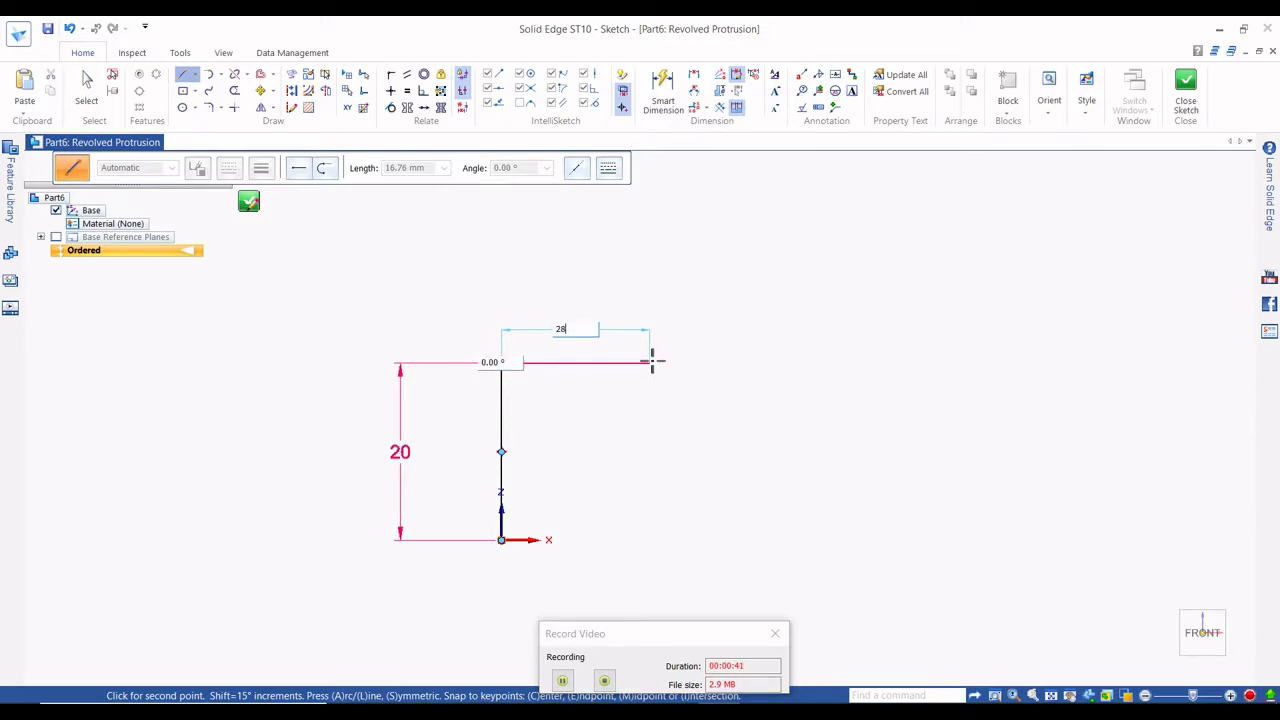
pyautogui.write('.9')
pyautogui.press('Tab')
pyautogui.press('Return')
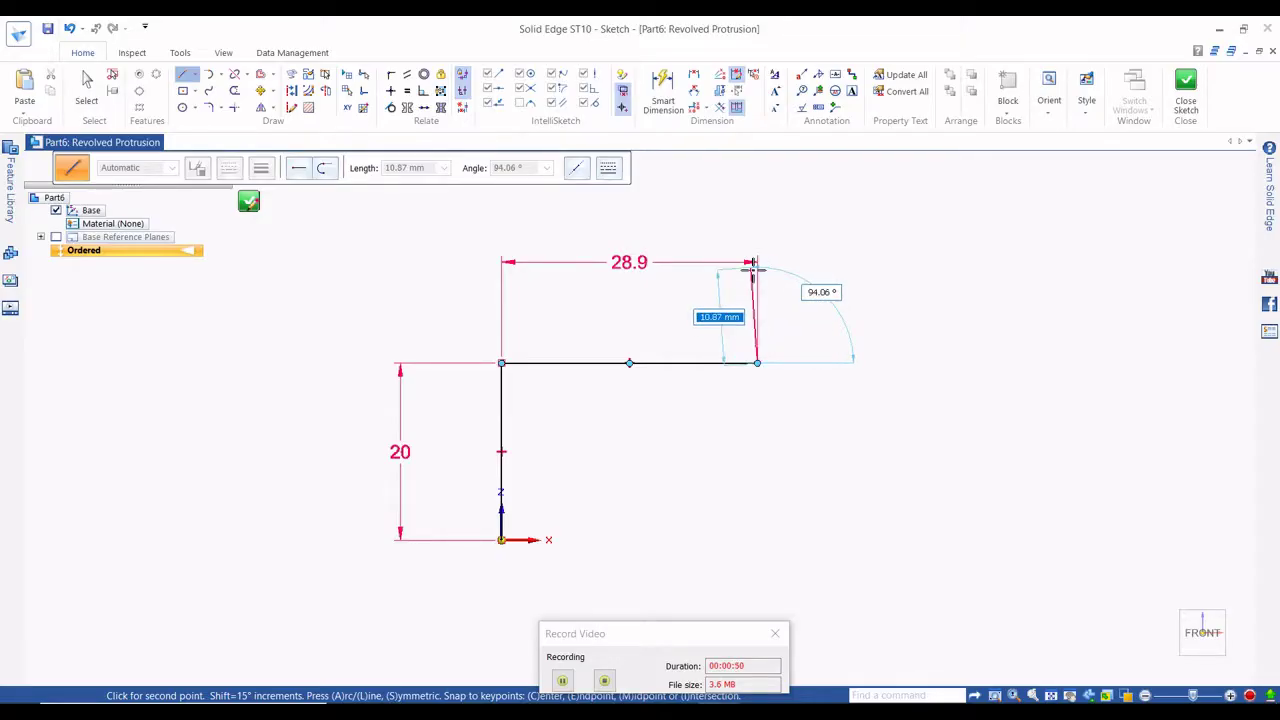
pyautogui.write('8')
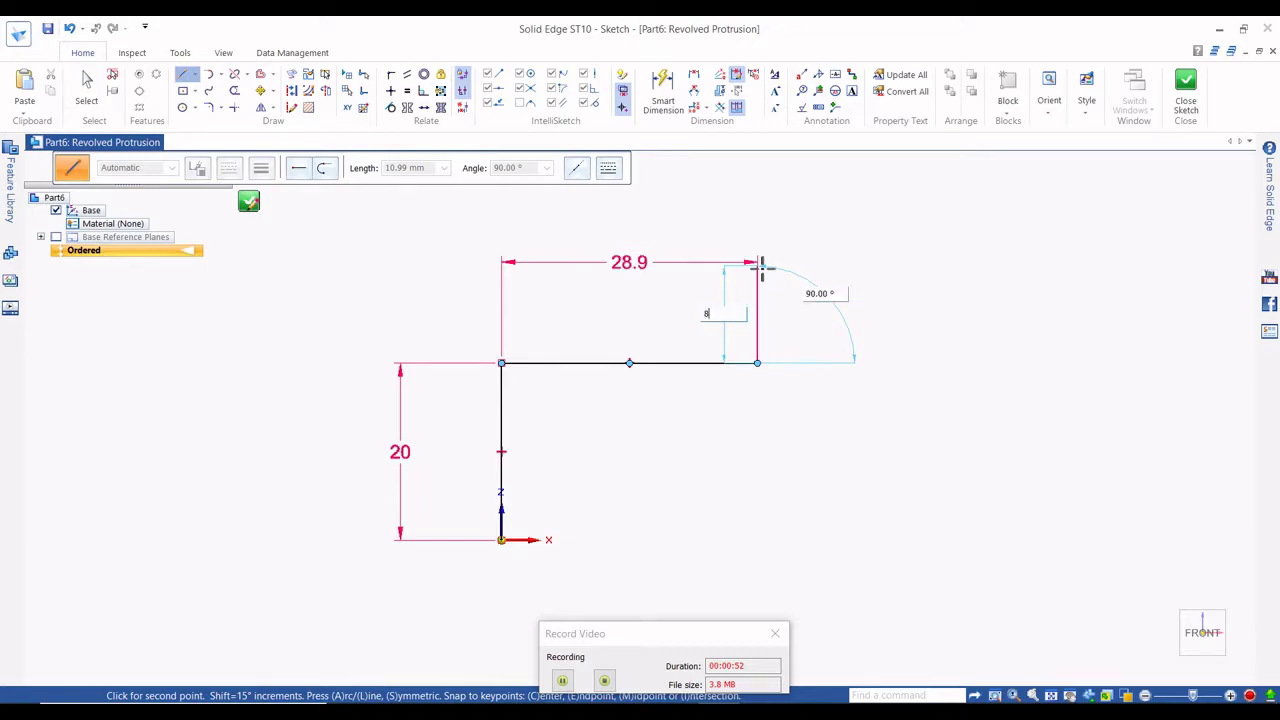
pyautogui.press('Return')
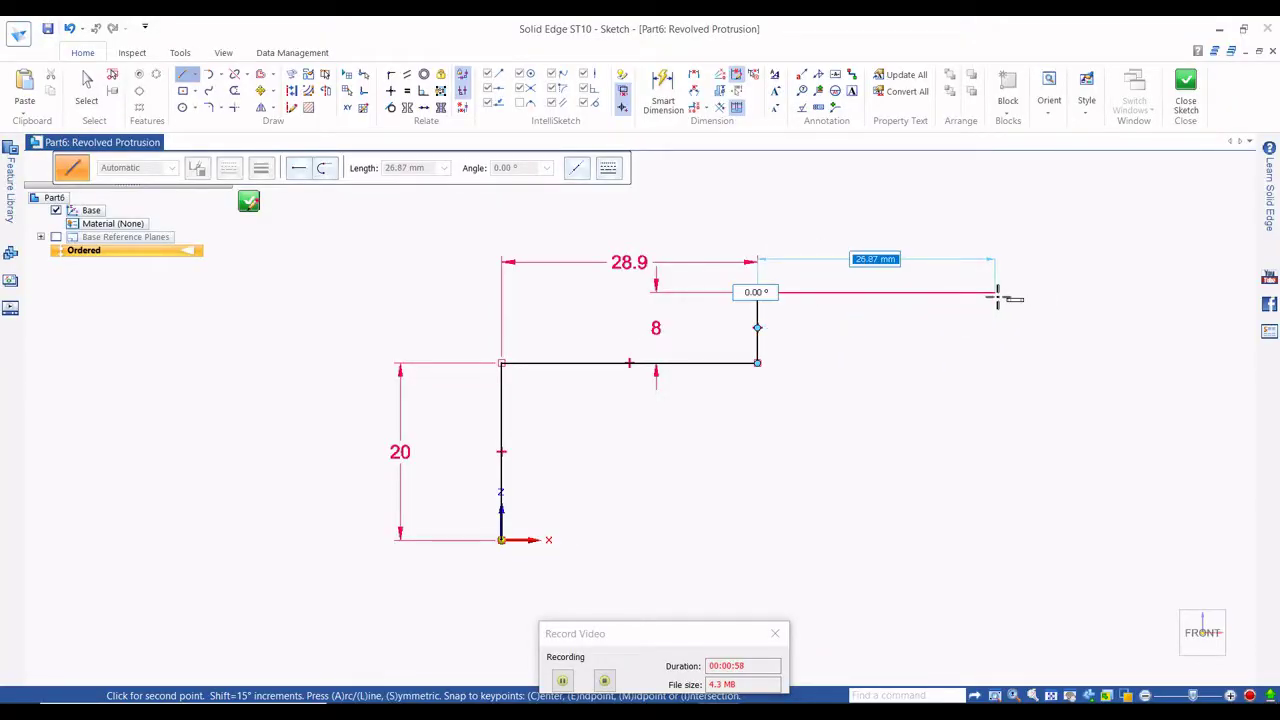
# Add an 89.3 mm horizontal line along X from the upper end of the 8 mm line.
pyautogui.press('Return')
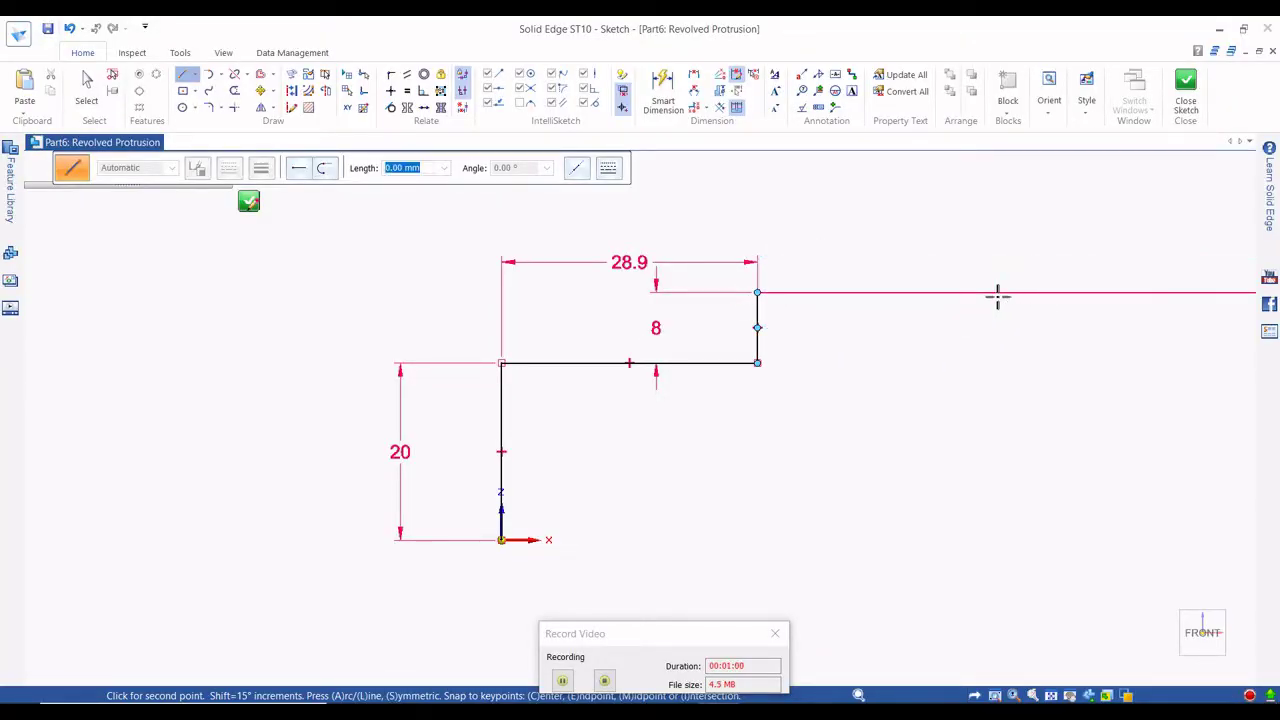
pyautogui.scroll(-1, 724, 409)
pyautogui.scroll(-3, 672, 402)
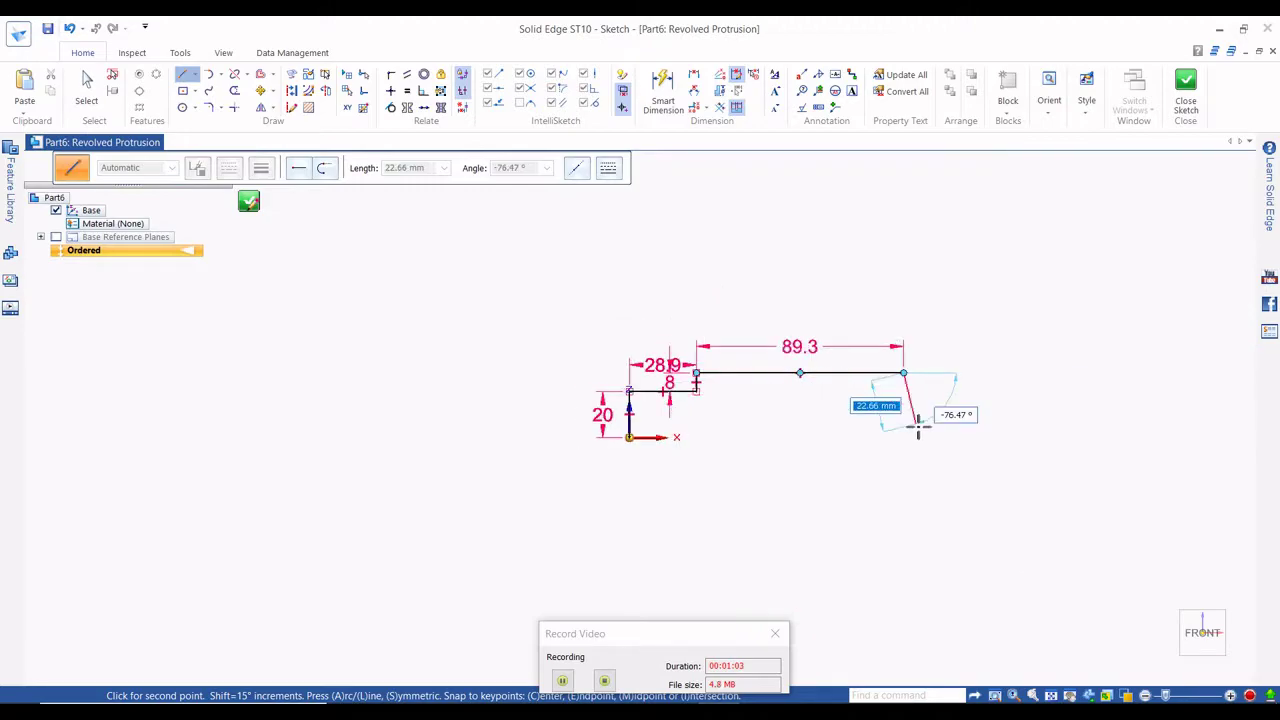
# Continue the shaft profile with a 15.6 mm vertical line upward and a 24 mm horizontal line along X.
pyautogui.scroll(2, 909, 403)
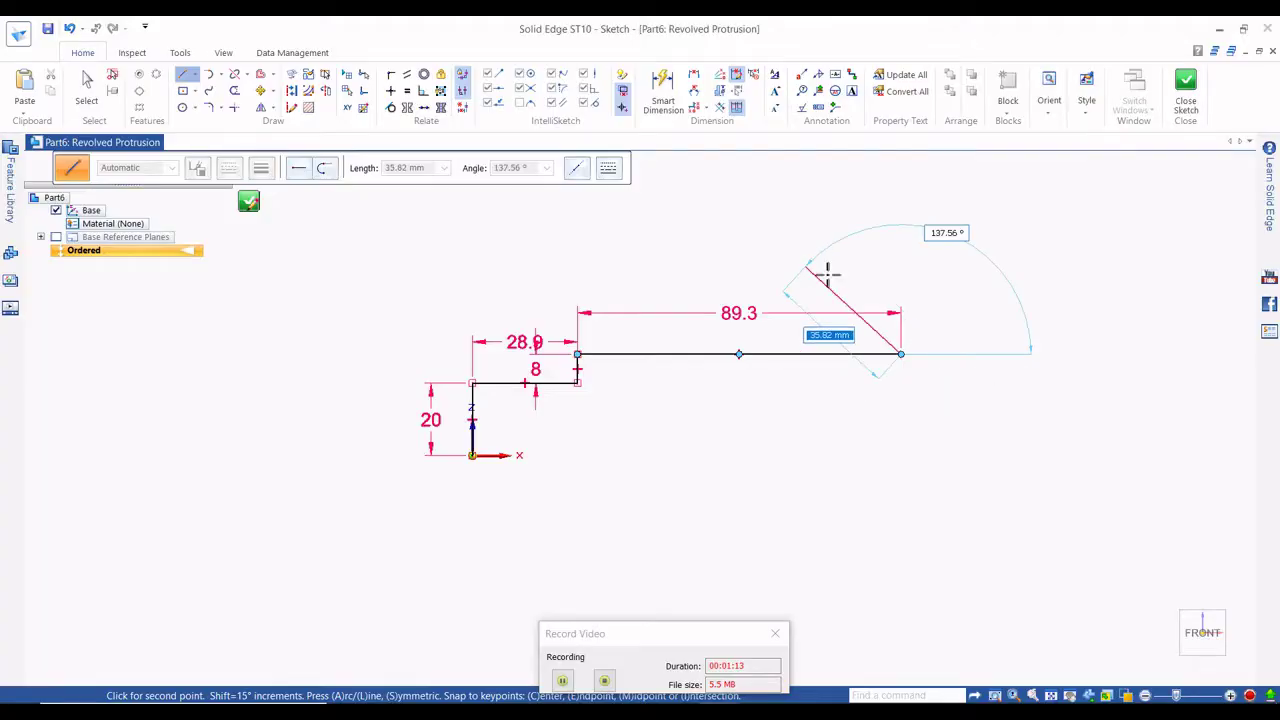
pyautogui.write('15')
pyautogui.press('Return')
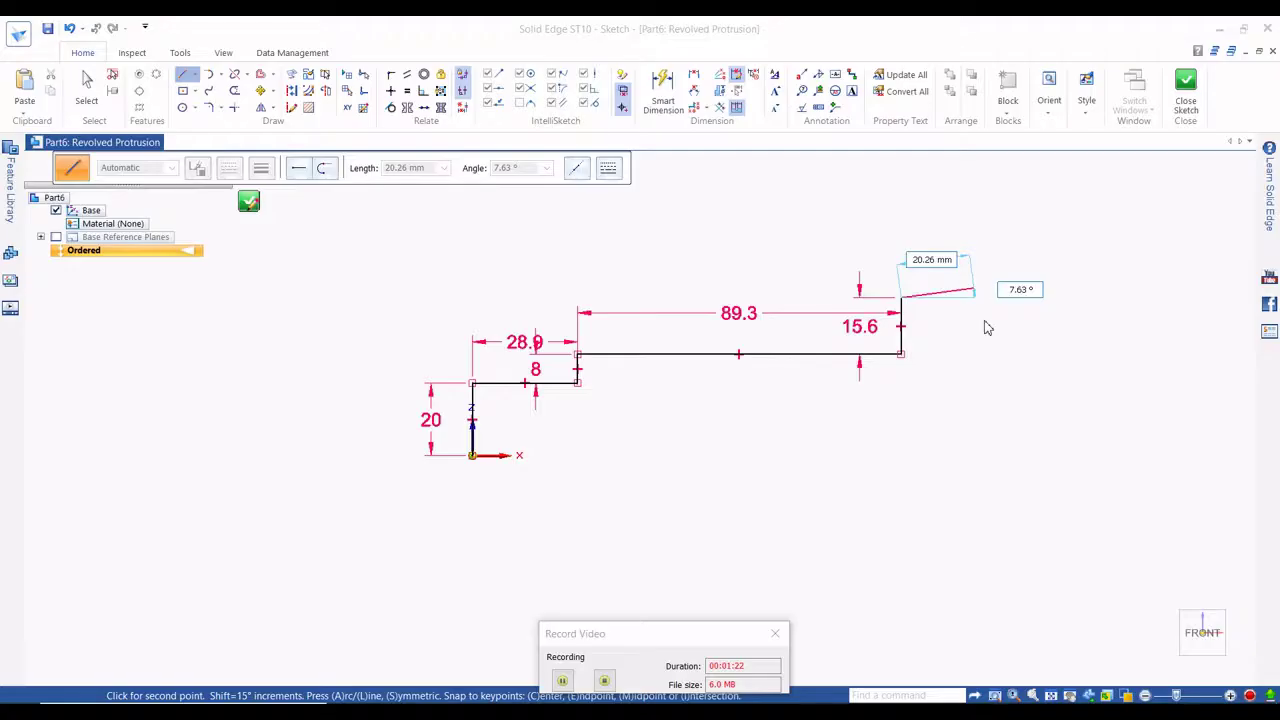
pyautogui.scroll(2, 1012, 290)
pyautogui.write('24')
pyautogui.press('Return')
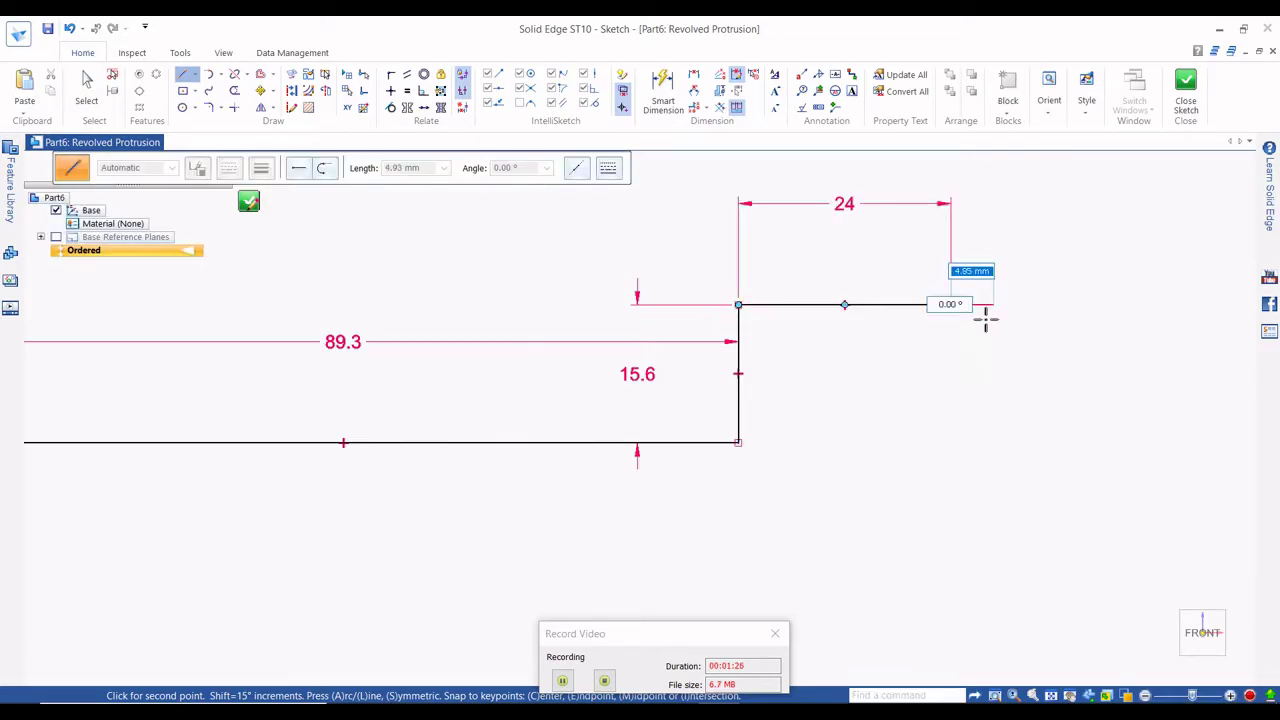
# Add a 15.6 mm vertical line downward from the end of the 24 mm line.
pyautogui.scroll(-2, 985, 318)
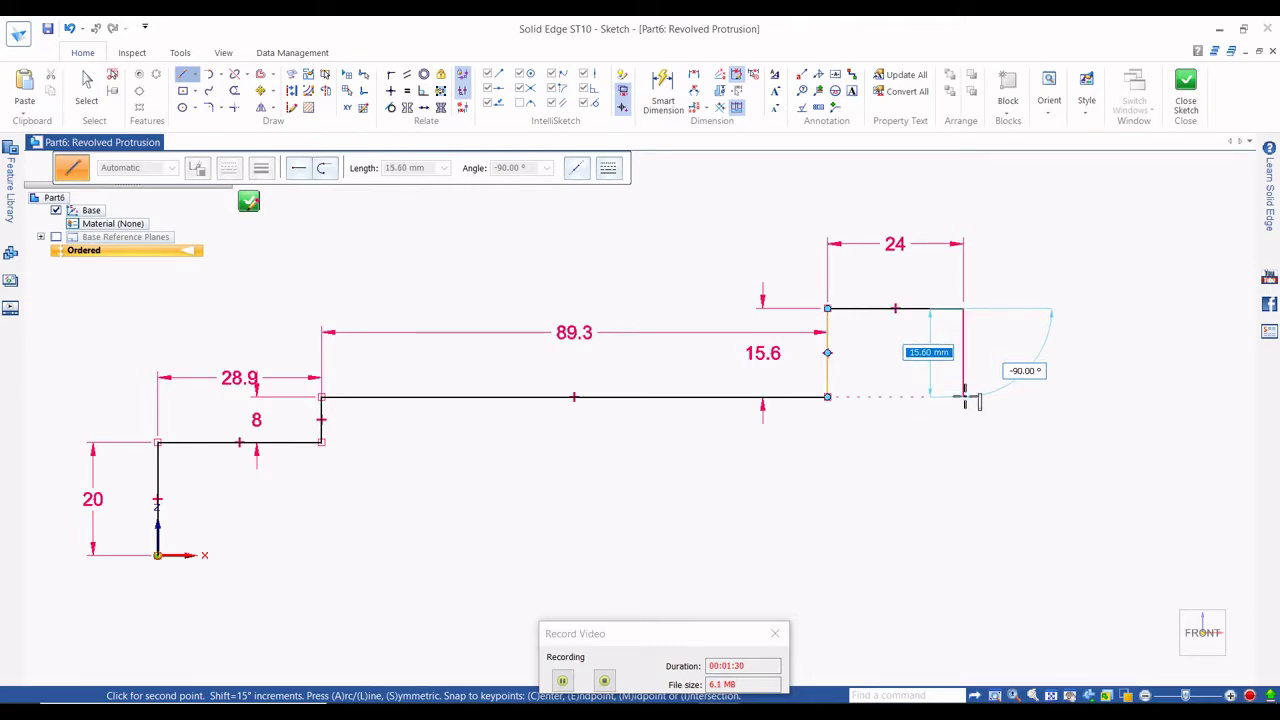
pyautogui.write('15.6')
pyautogui.press('Return')
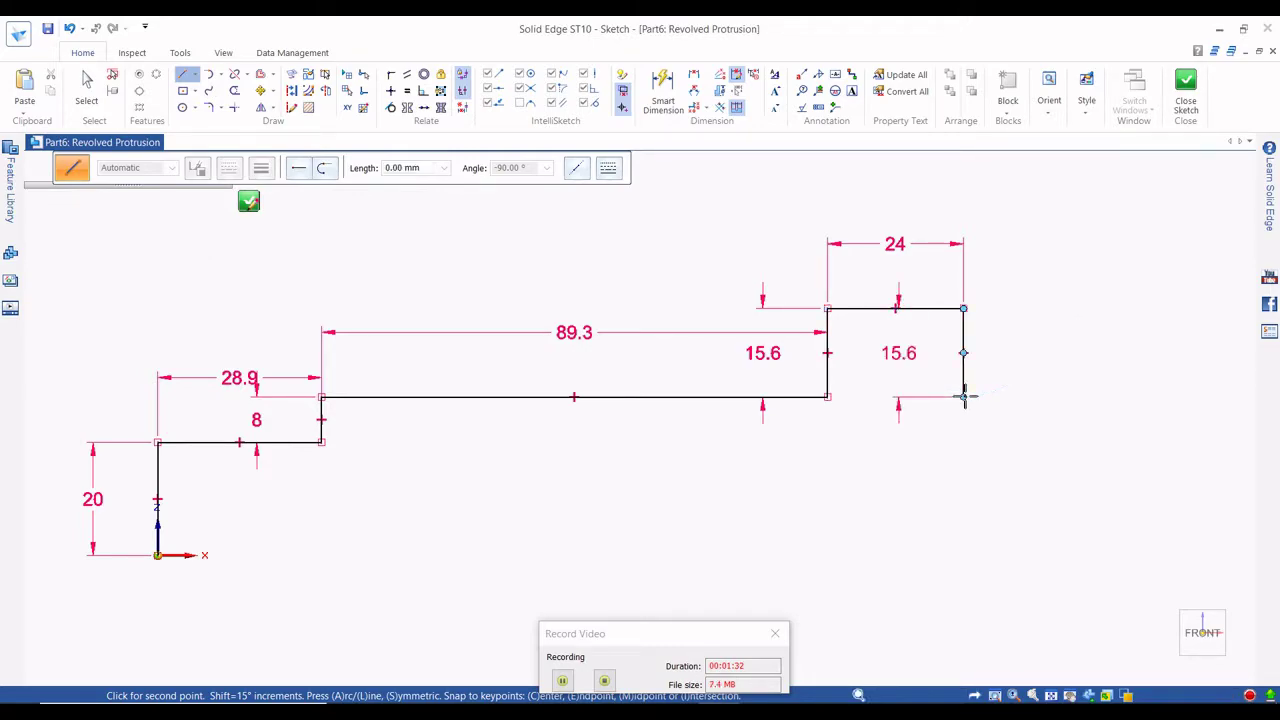
# Add a 247.6 mm horizontal line along X from the lower end of the collar.
pyautogui.scroll(-1, 822, 427)
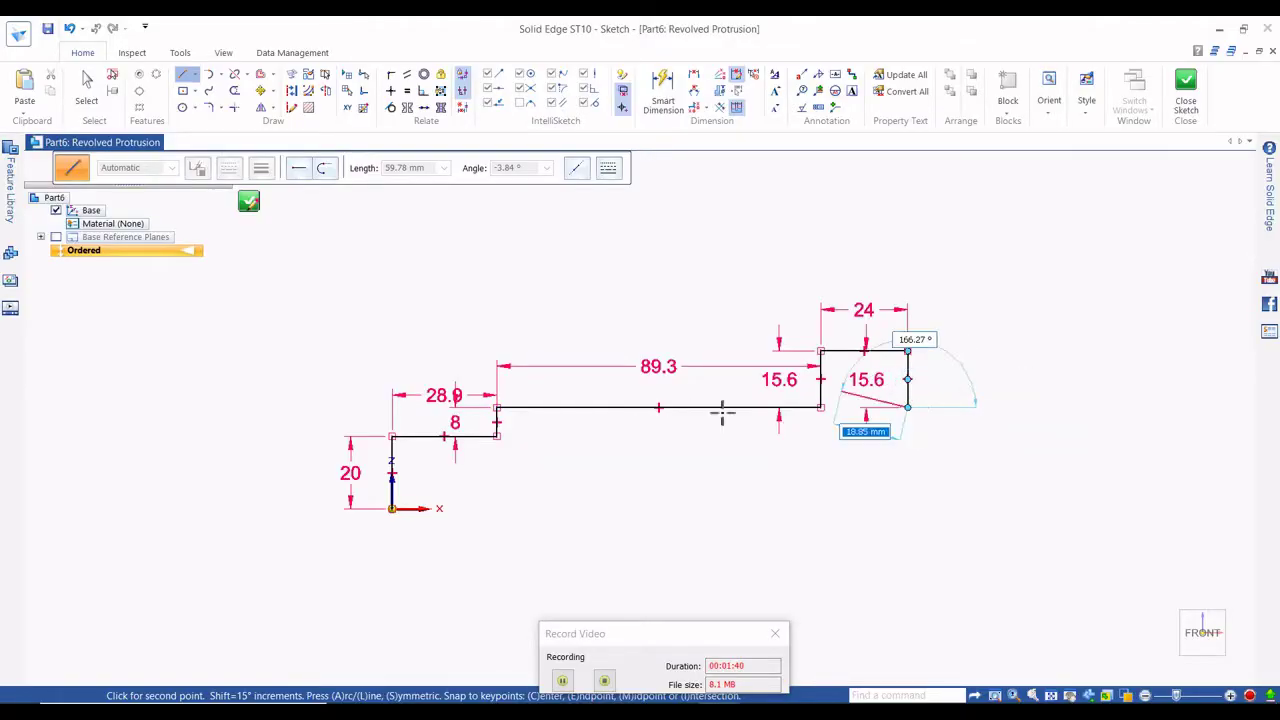
pyautogui.scroll(-2, 740, 414)
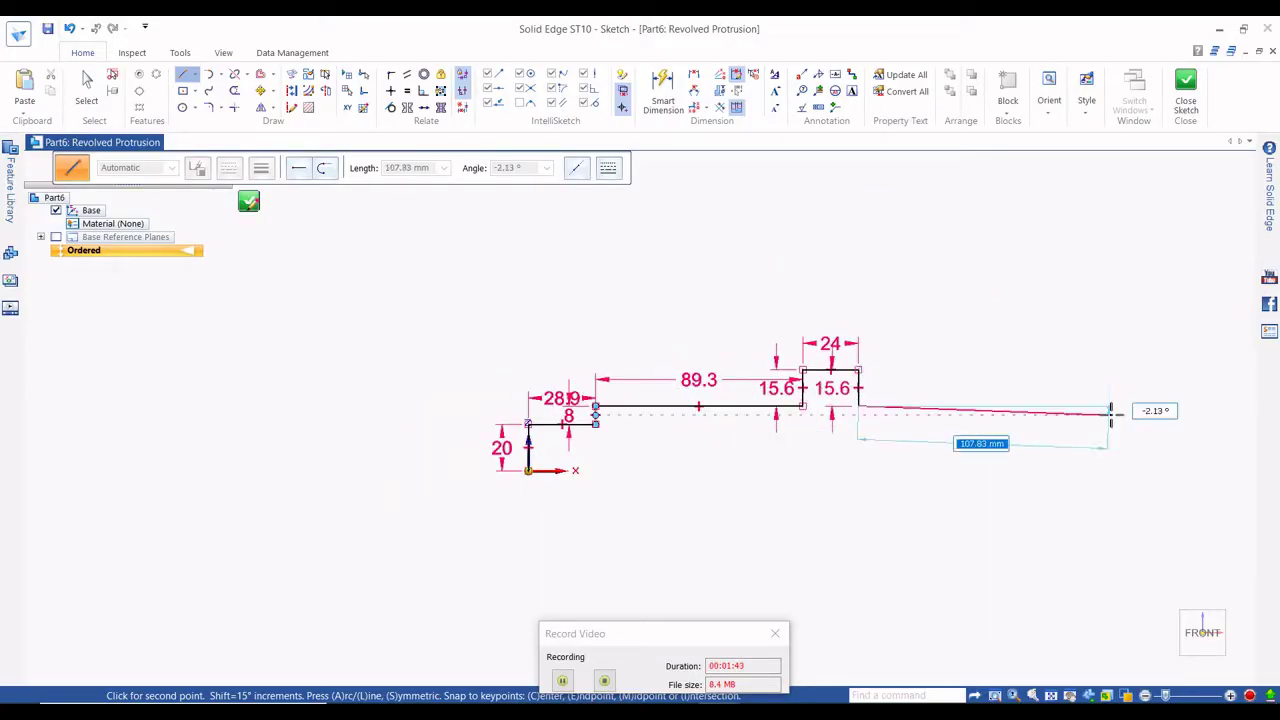
pyautogui.write('247.6')
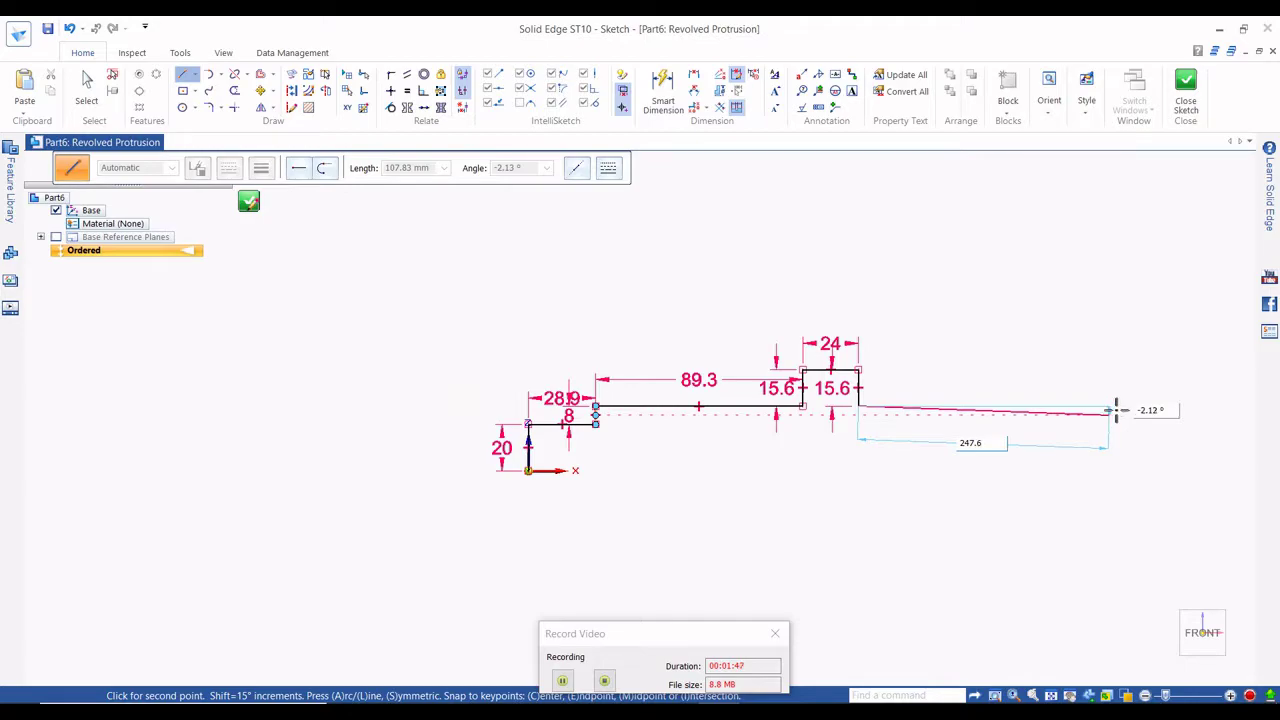
pyautogui.press('Escape')
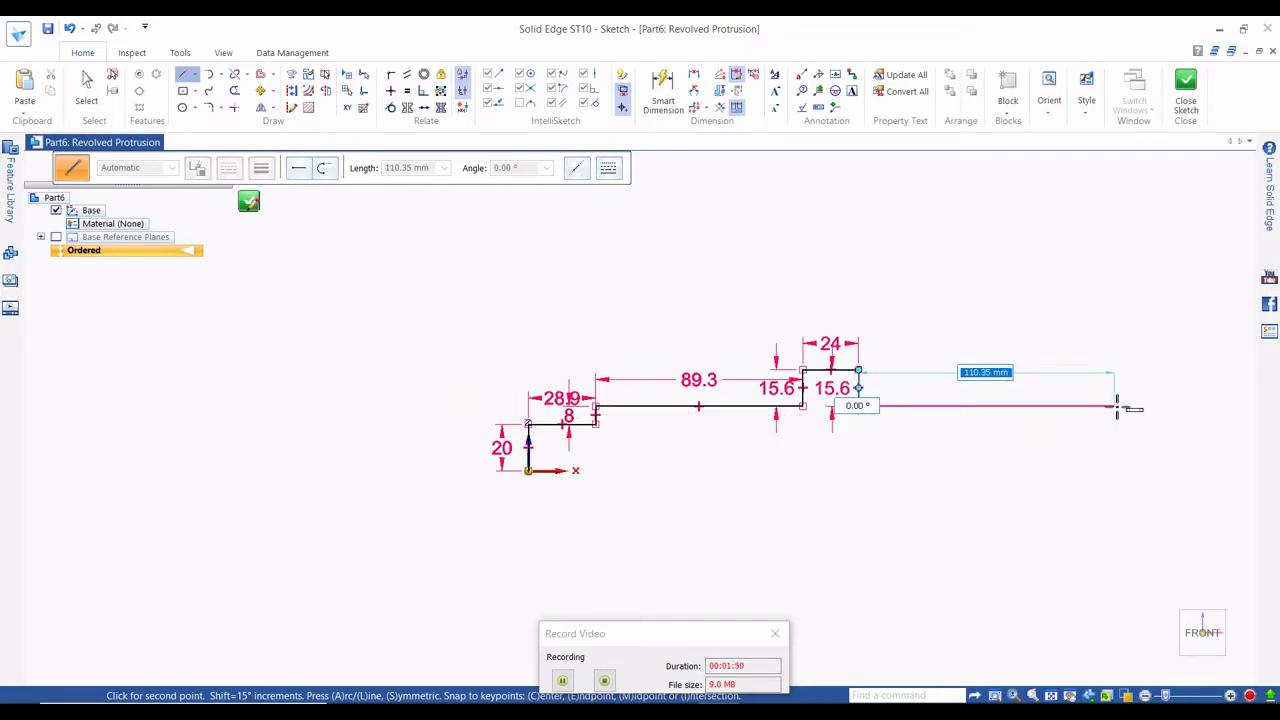
pyautogui.write('247.6')
pyautogui.press('Tab')
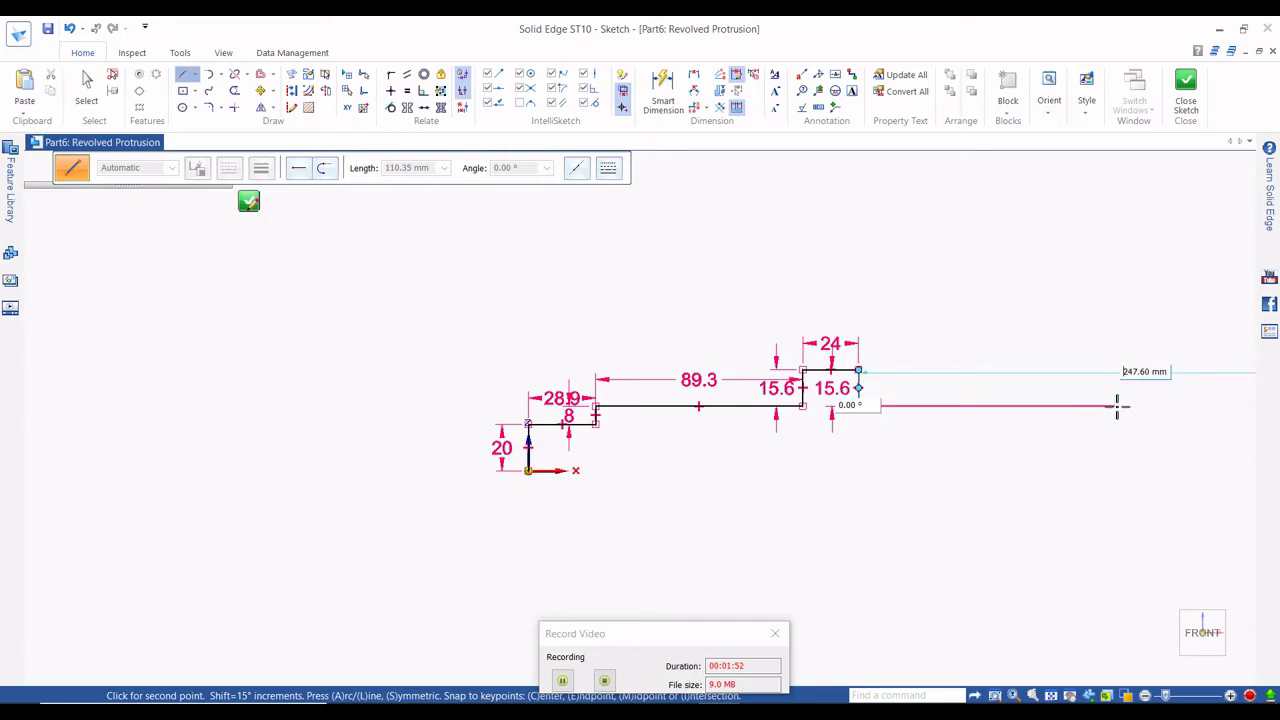
pyautogui.click(1117, 406)
# Close the profile with a 28 mm vertical line down to the axis level and a horizontal line back to the origin.
pyautogui.scroll(-3, 803, 400)
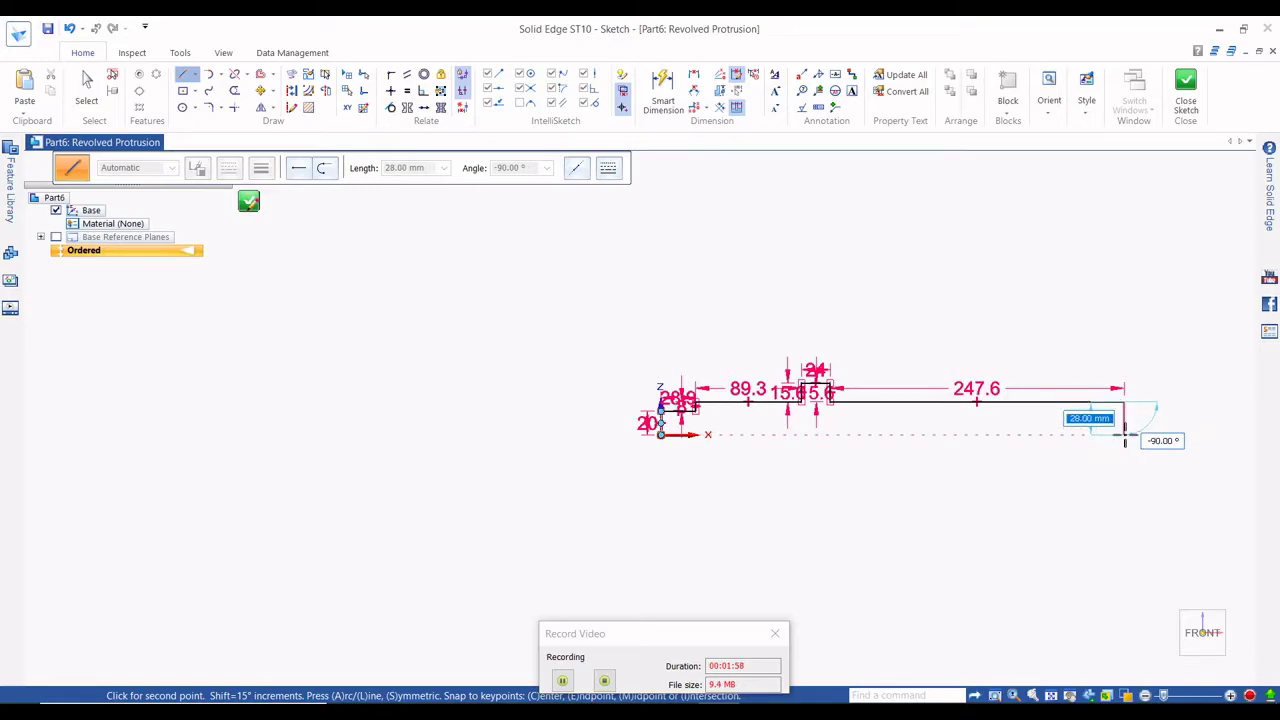
pyautogui.click(1125, 436)
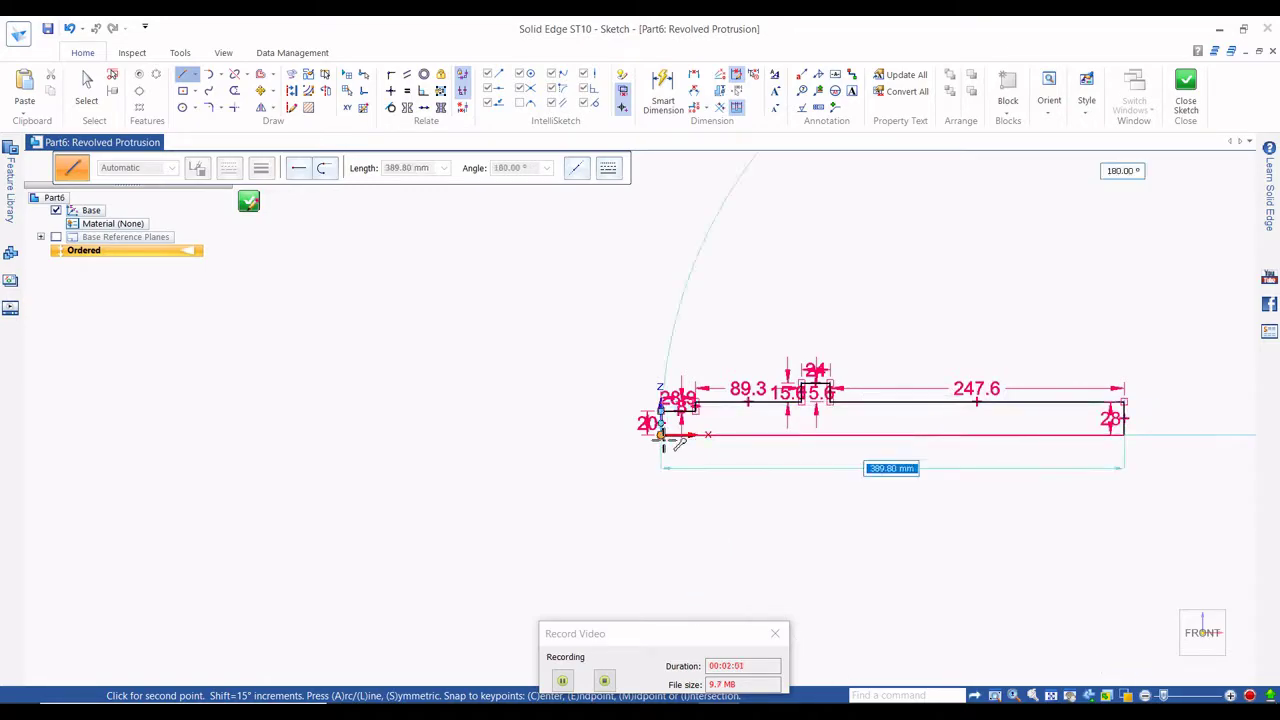
pyautogui.click(562, 457)
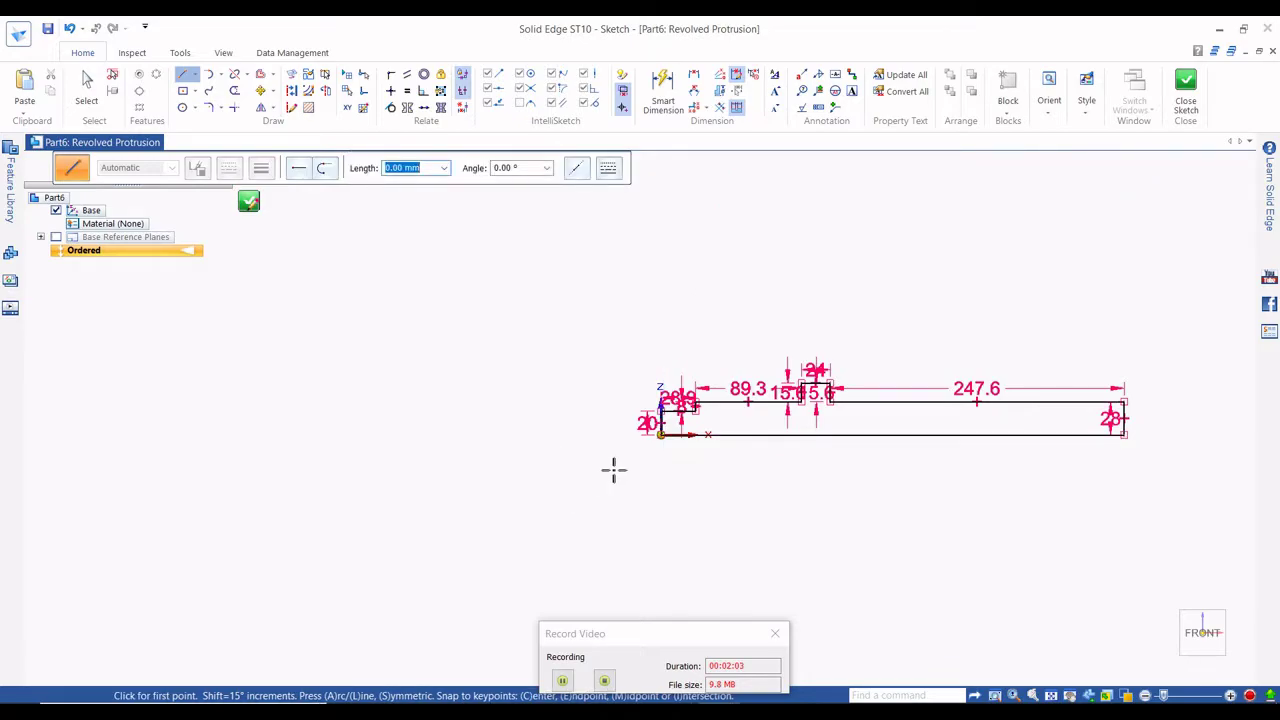
# Draw a horizontal line about 46.5 mm long in line with the profile's base beyond the origin and convert it to construction.
pyautogui.scroll(3, 640, 448)
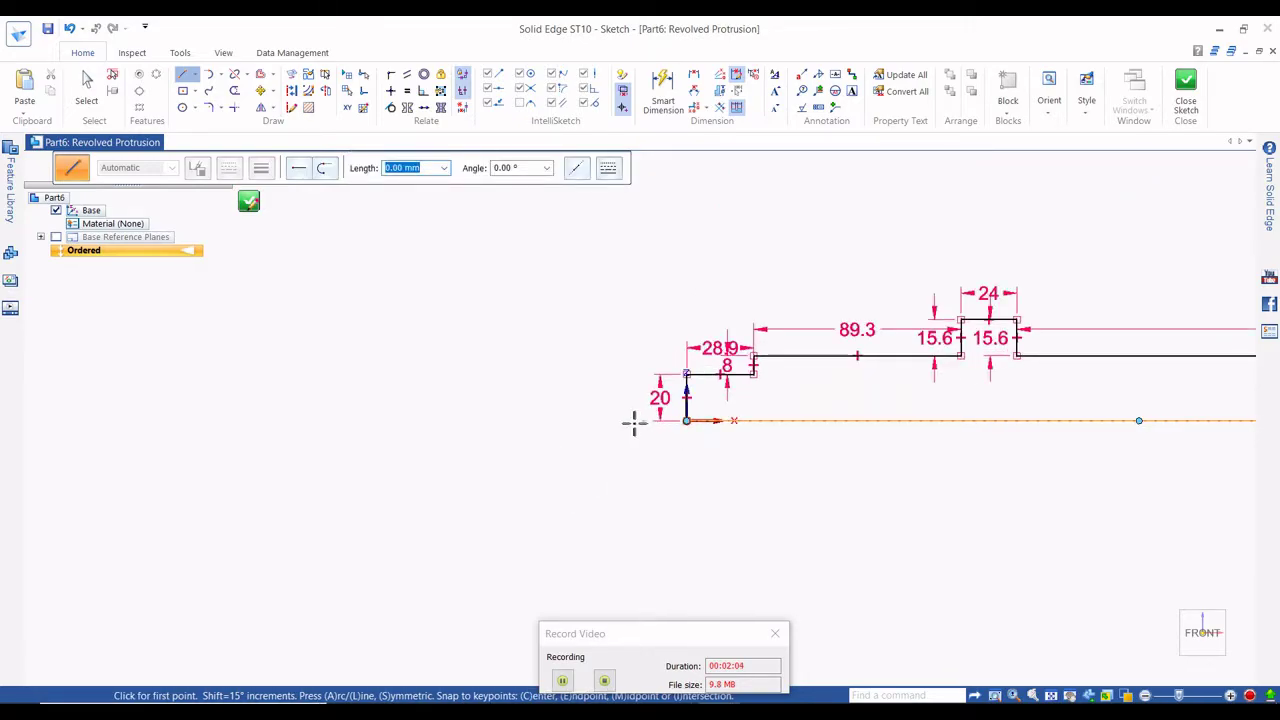
pyautogui.click(580, 421)
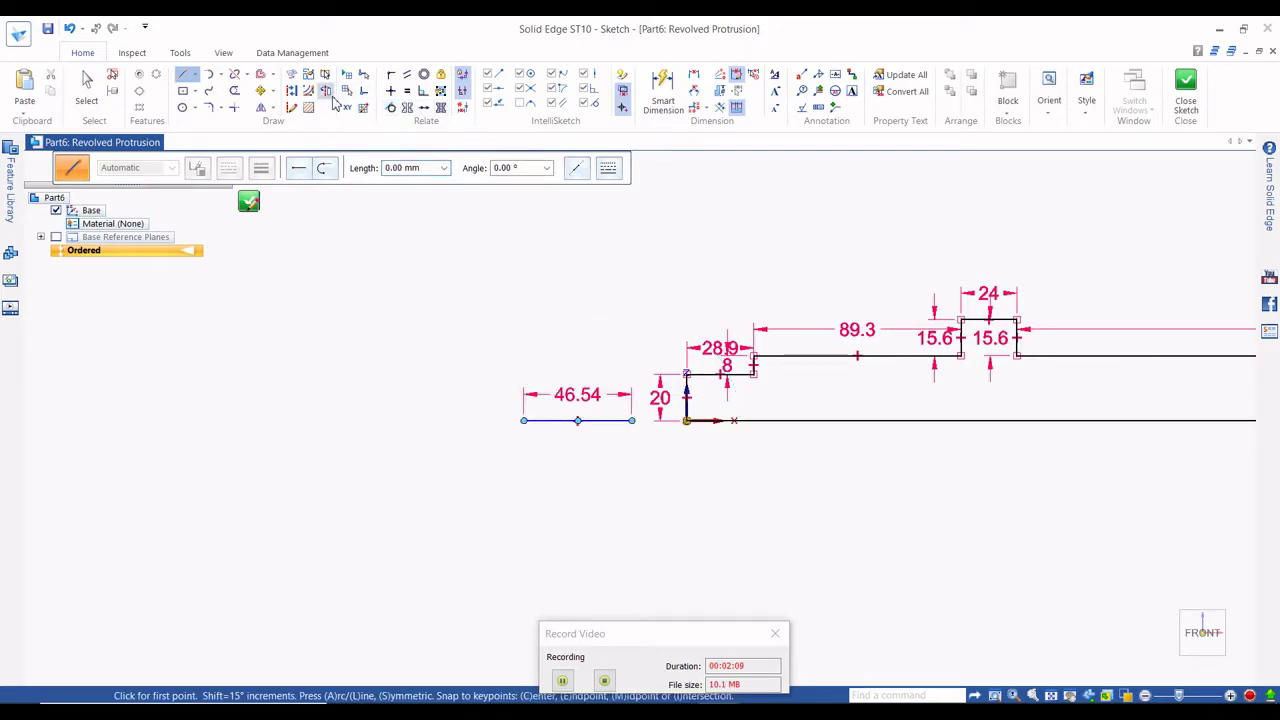
pyautogui.click(325, 90)
pyautogui.click(605, 420)
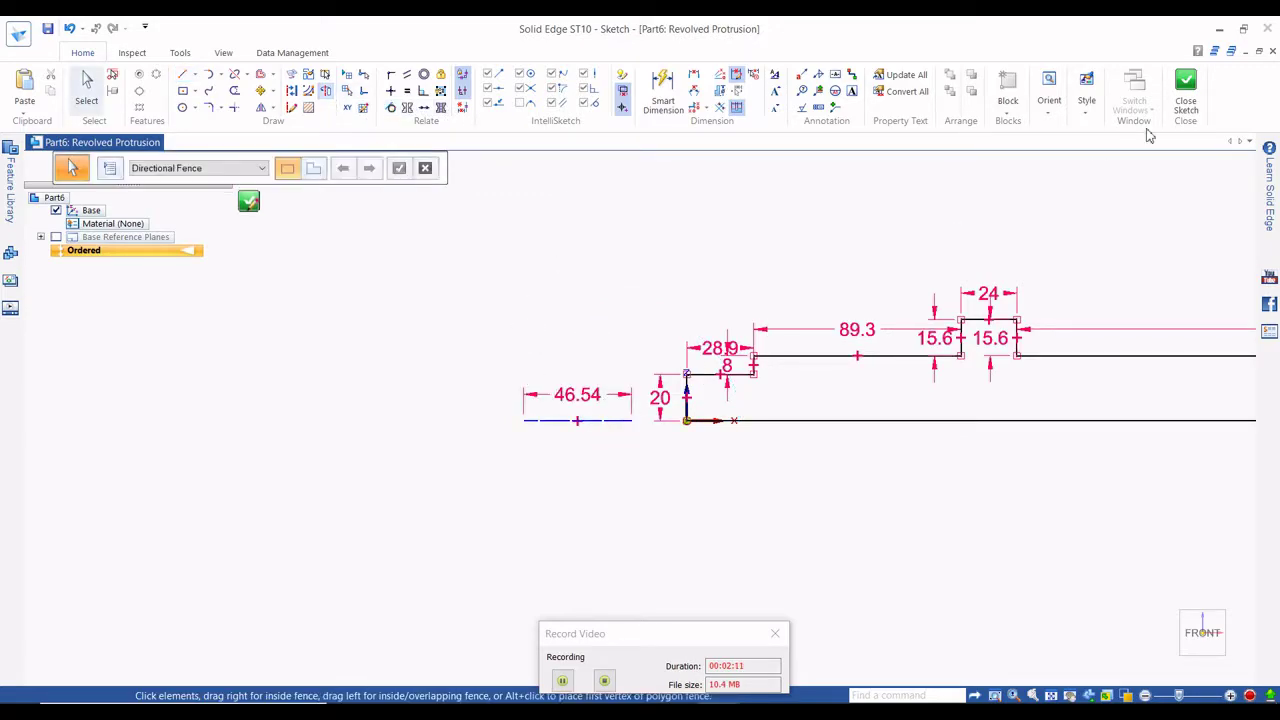
# Close the sketch, revolve the shaft profile by 360° and finish the protrusion.
pyautogui.click(1186, 89)
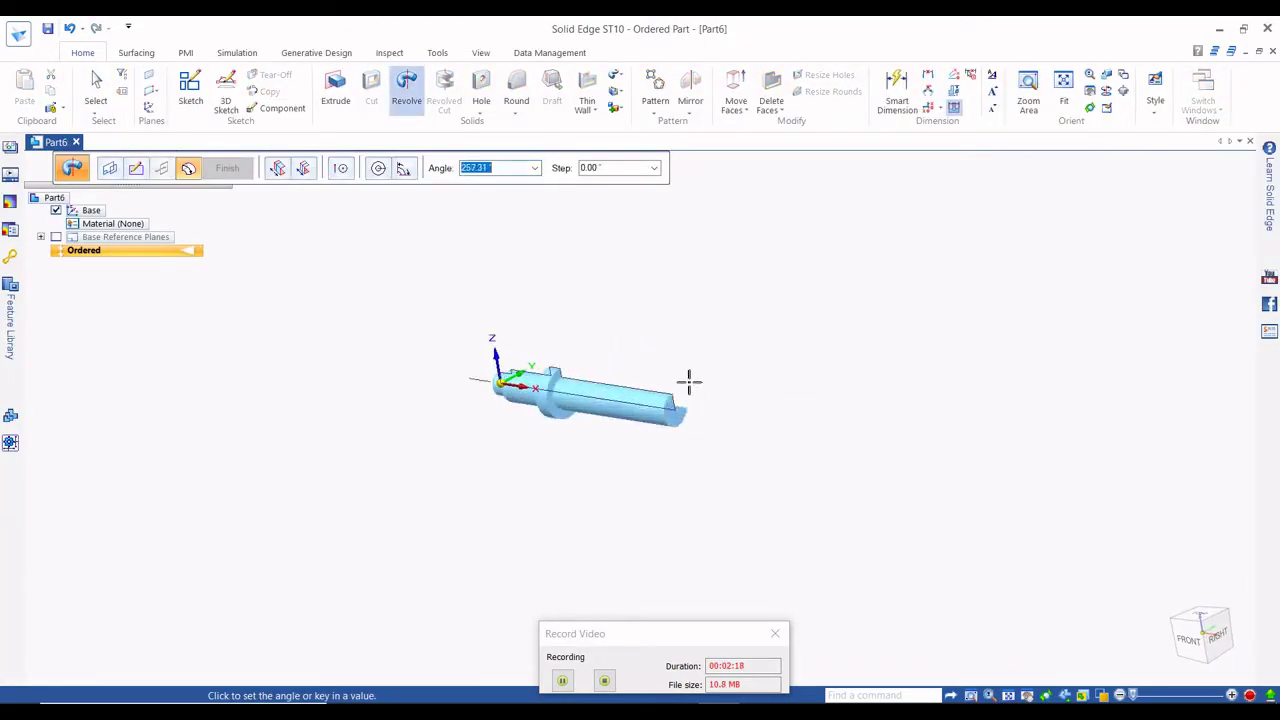
pyautogui.write('0')
pyautogui.press('Return')
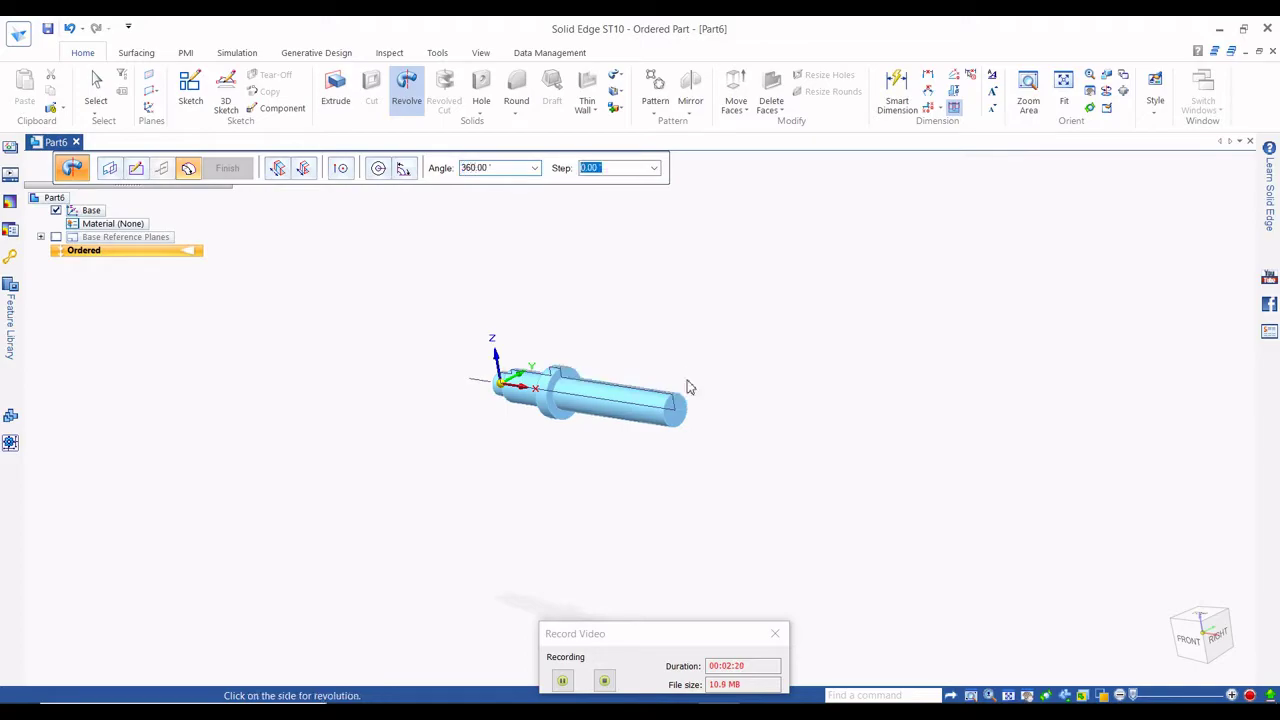
pyautogui.click(726, 330)
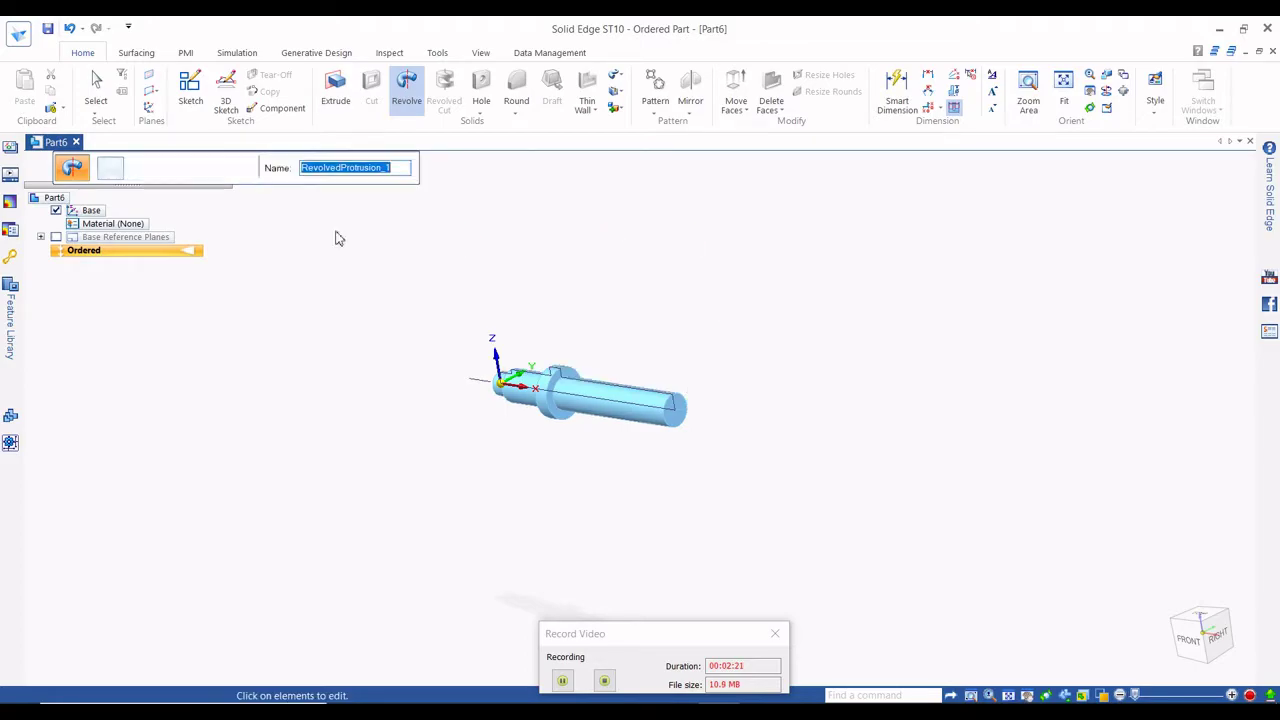
pyautogui.click(228, 169)
# Check the shaft's cutout dimensions in Arm, Shaft.pdf and start a cutout sketch on the front plane.
pyautogui.scroll(5, 606, 385)
pyautogui.moveTo(494, 414); pyautogui.dragTo(666, 346, button='middle')
pyautogui.scroll(-2, 681, 336)
pyautogui.hotkey('alt', 'Tab')
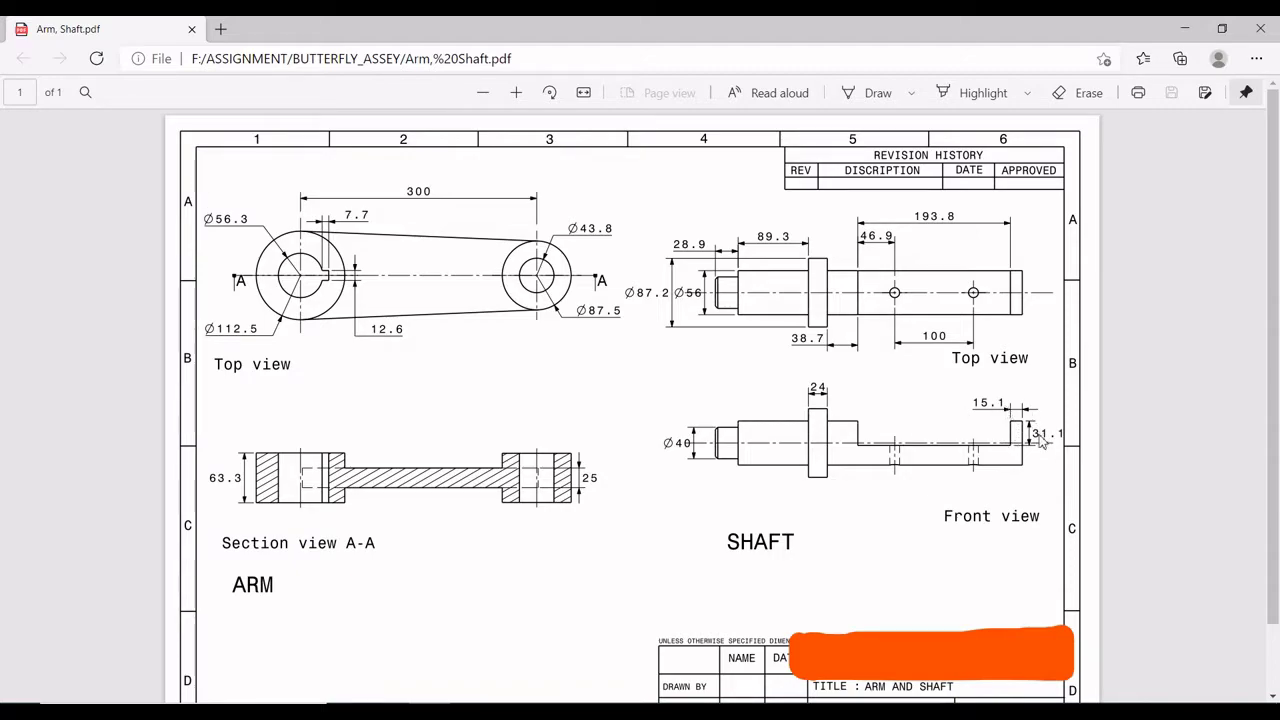
pyautogui.hotkey('alt', 'Tab')
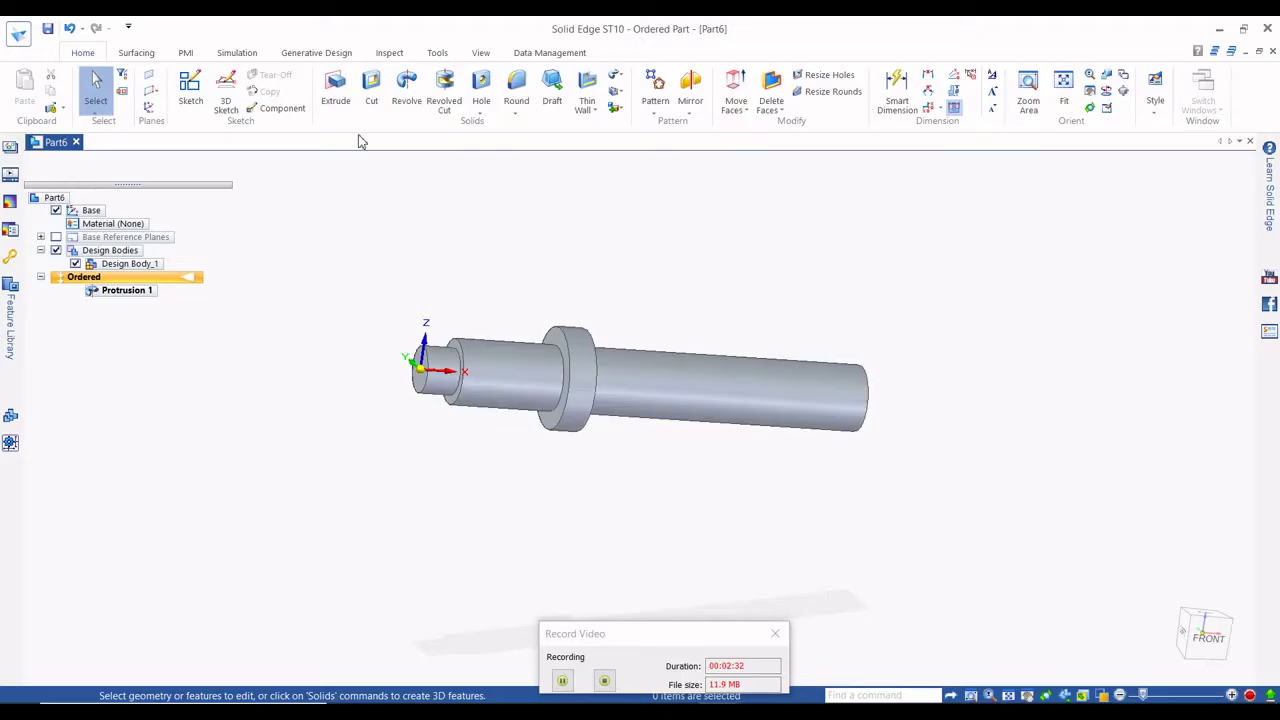
pyautogui.click(371, 88)
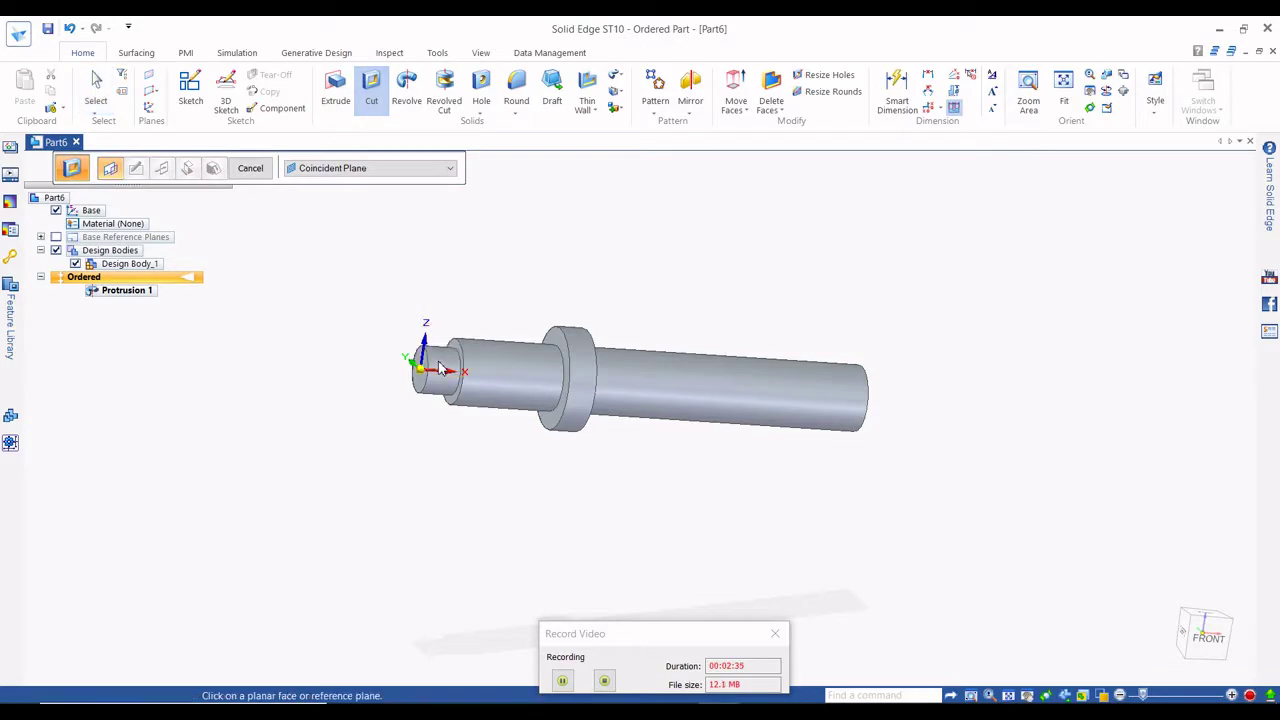
pyautogui.click(440, 368)
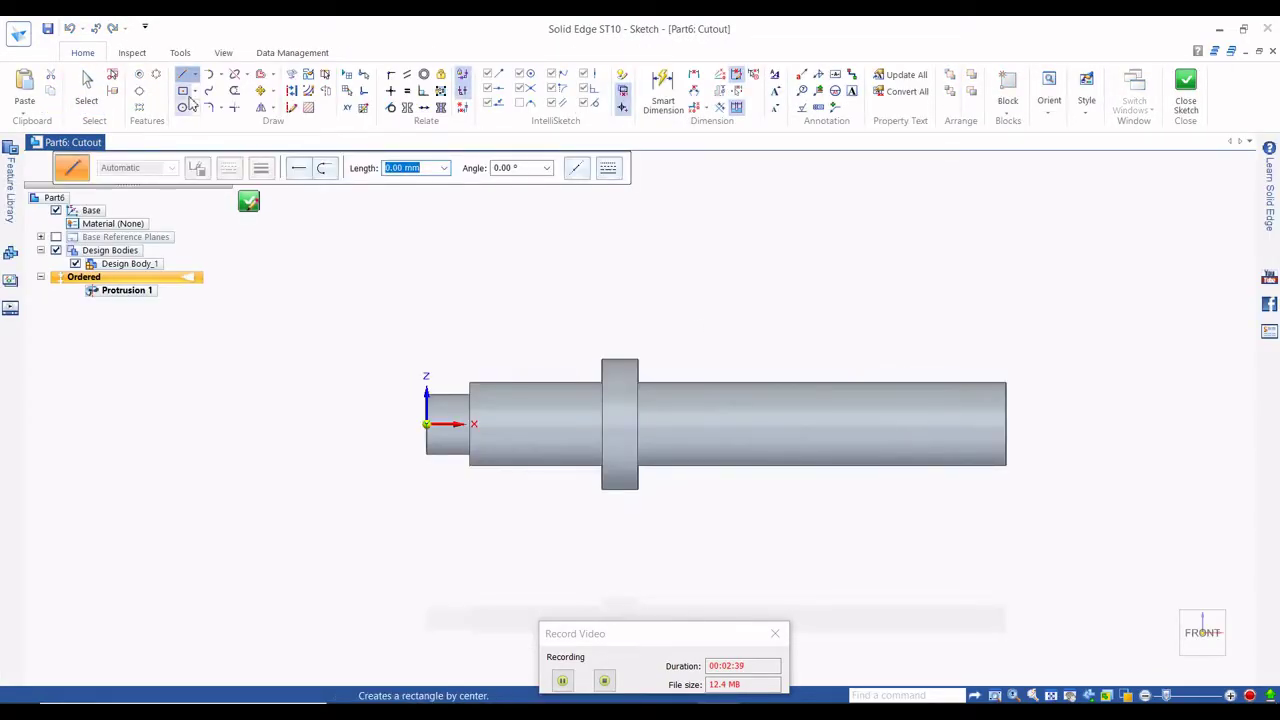
# Draw a rectangle about 189.4 by 31.9 mm across the upper side of the long shaft section.
pyautogui.click(196, 92)
pyautogui.click(205, 126)
pyautogui.click(961, 368)
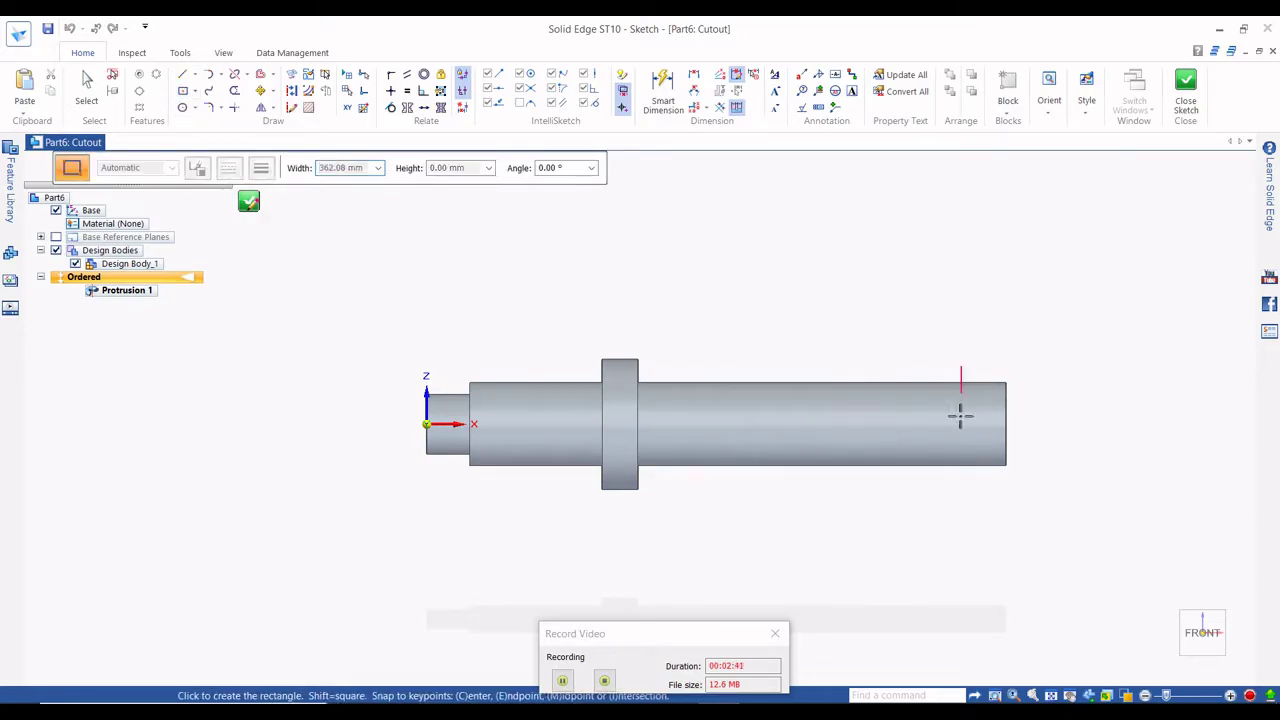
pyautogui.click(679, 413)
pyautogui.scroll(-2, 724, 300)
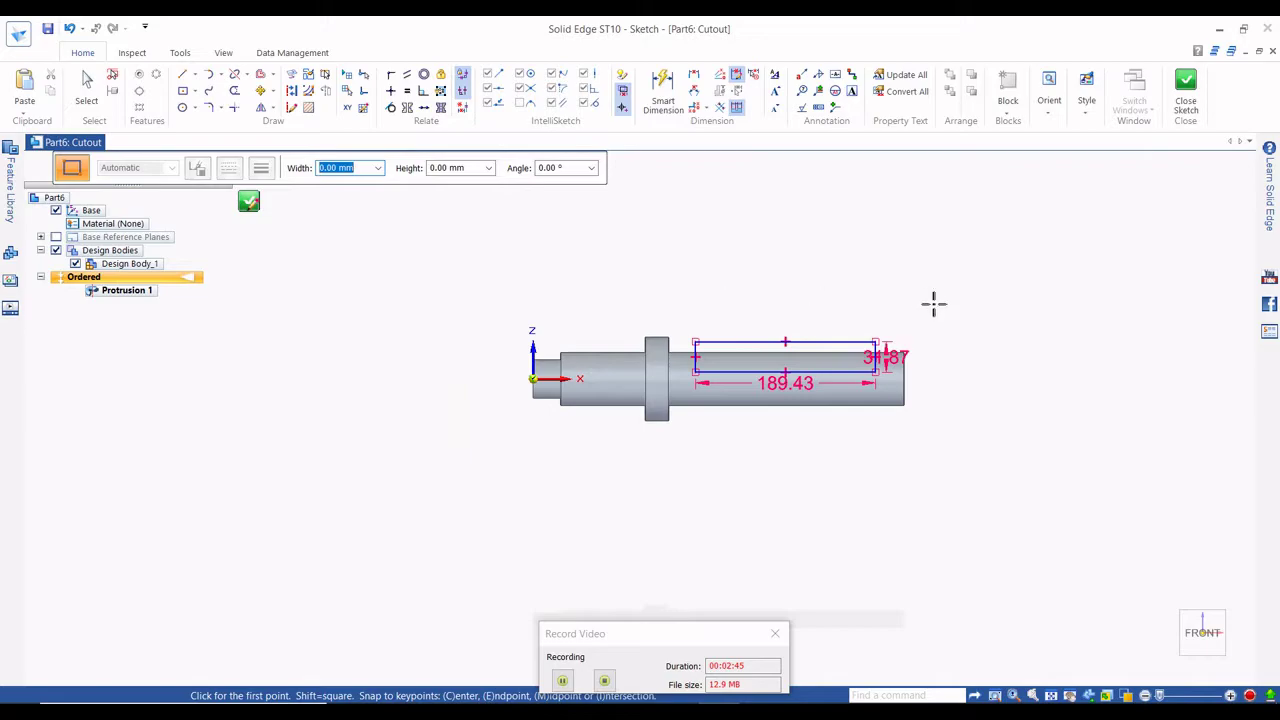
pyautogui.scroll(2, 932, 305)
pyautogui.press('Escape')
pyautogui.scroll(1, 853, 418)
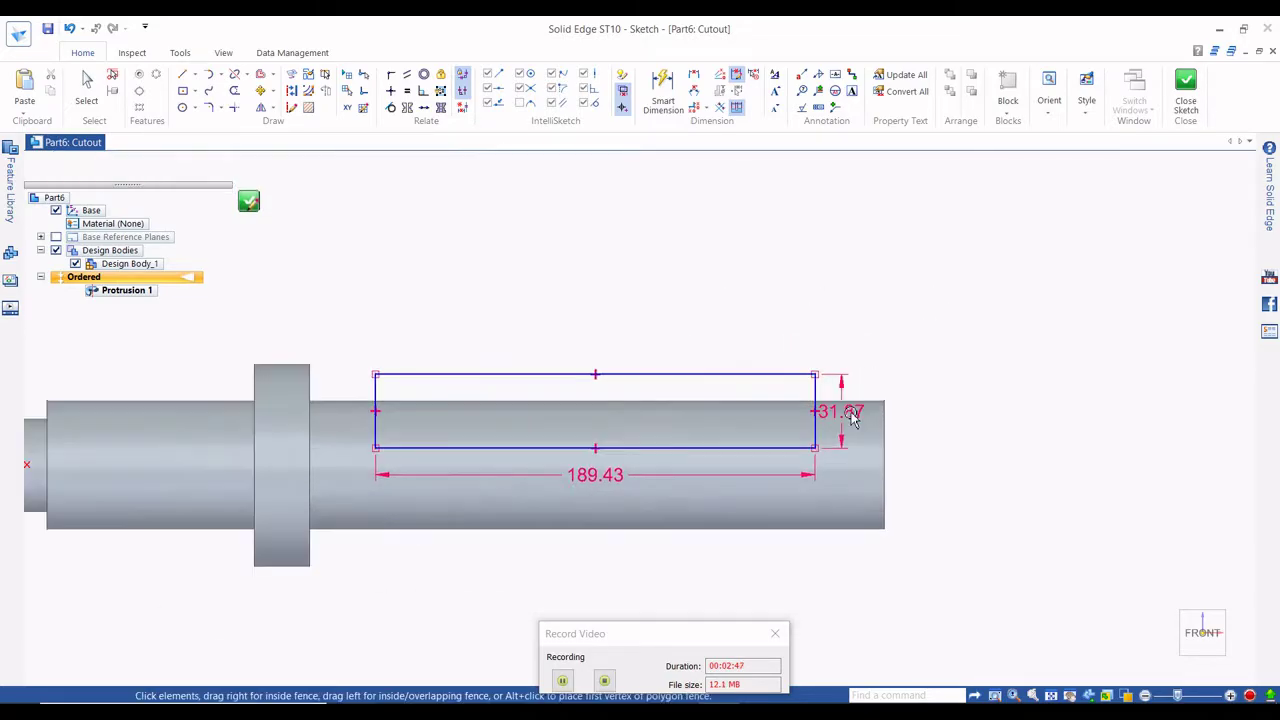
# Check the cutout depth in Arm, Shaft.pdf and set the rectangle's height to 31.1 mm.
pyautogui.hotkey('alt', 'Tab')
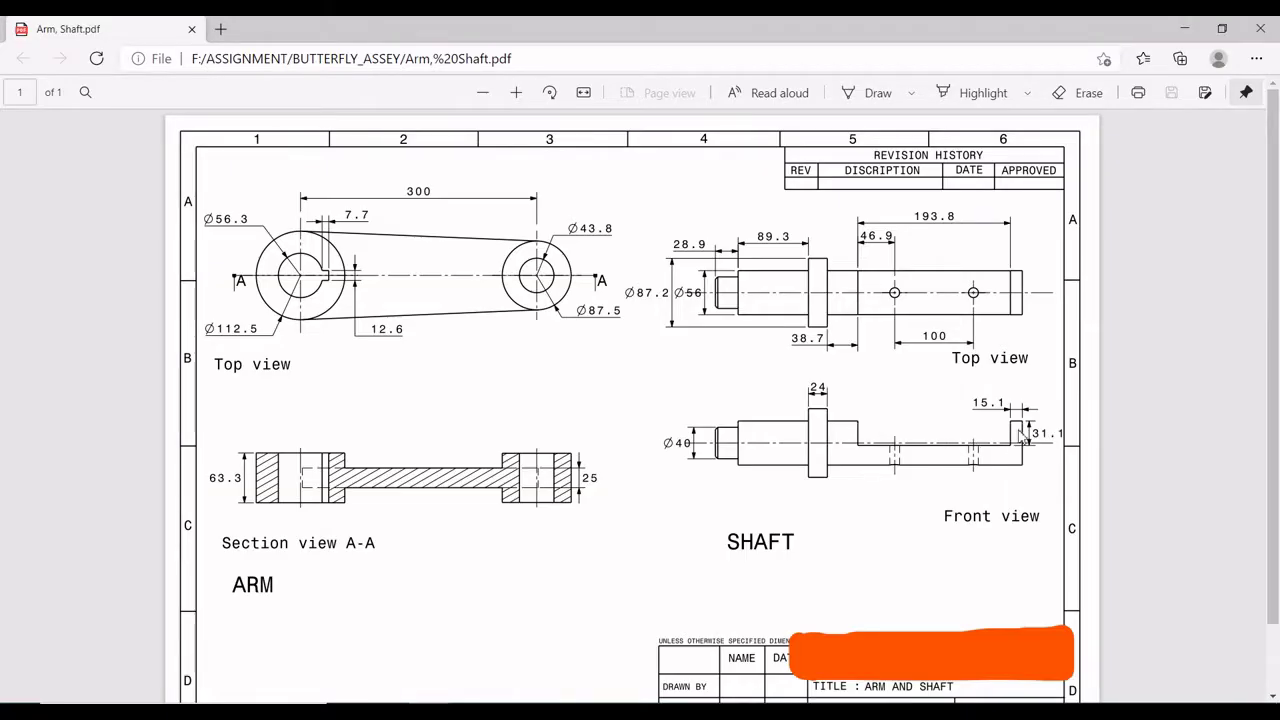
pyautogui.hotkey('alt', 'Tab')
pyautogui.click(845, 427)
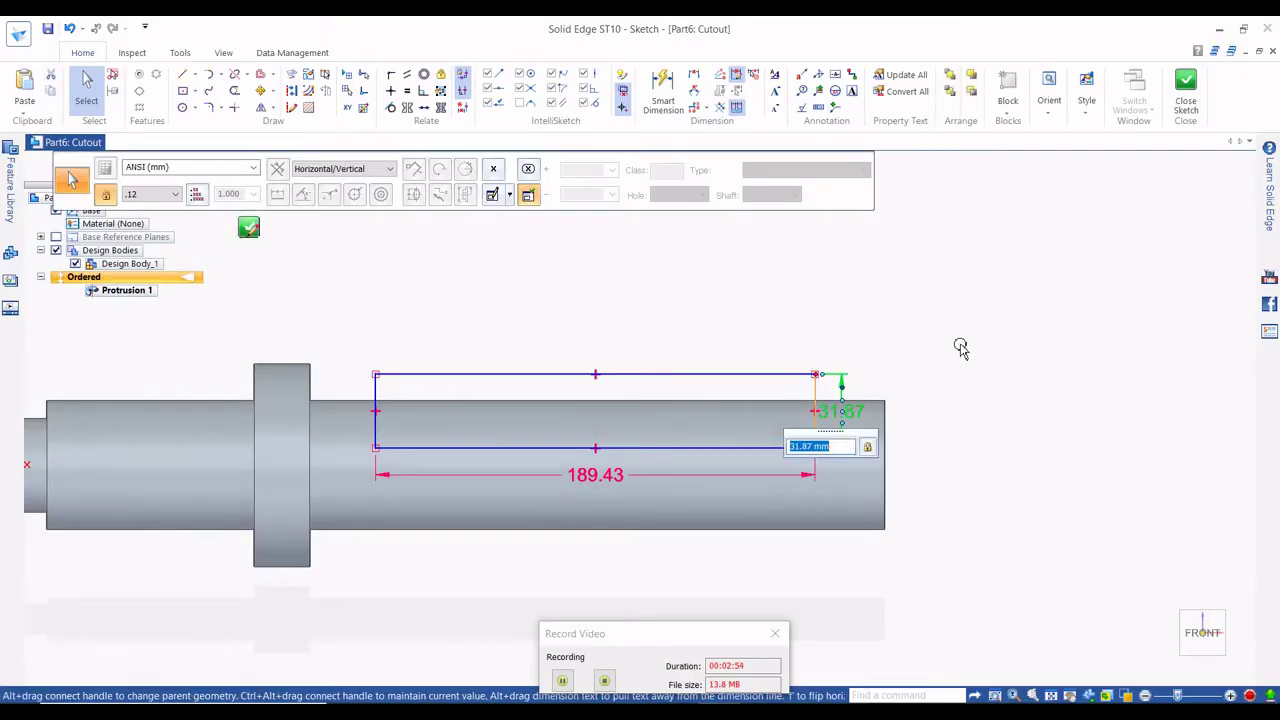
pyautogui.press('Return')
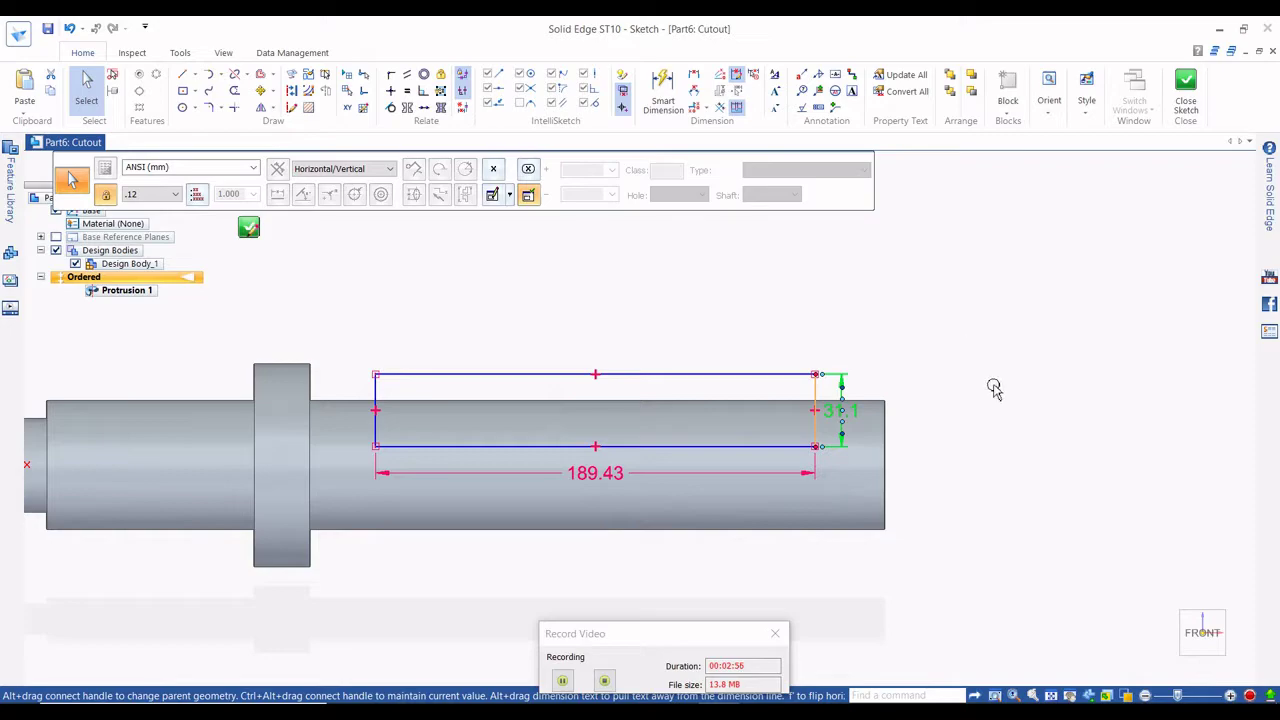
pyautogui.press('Escape')
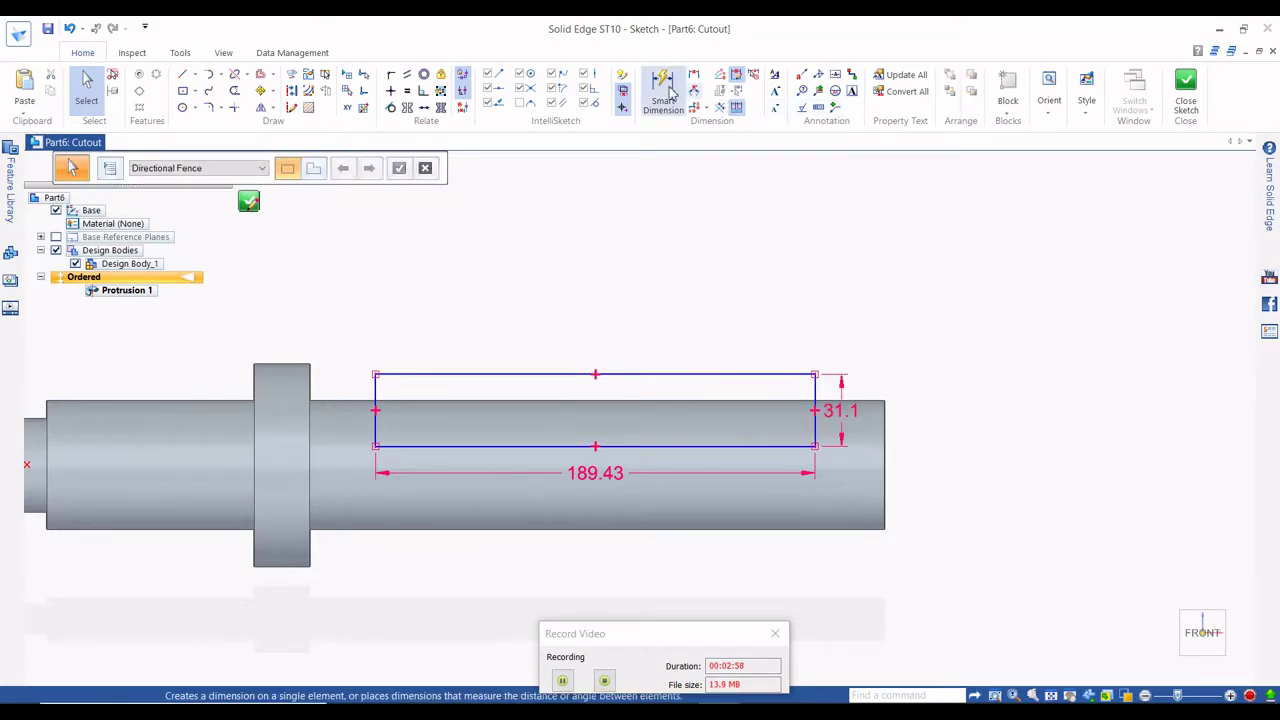
# Dimension the distance between the rectangle and the shaft's free end as 15.1 mm, as given in Arm, Shaft.pdf.
pyautogui.click(668, 90)
pyautogui.hotkey('alt', 'Tab')
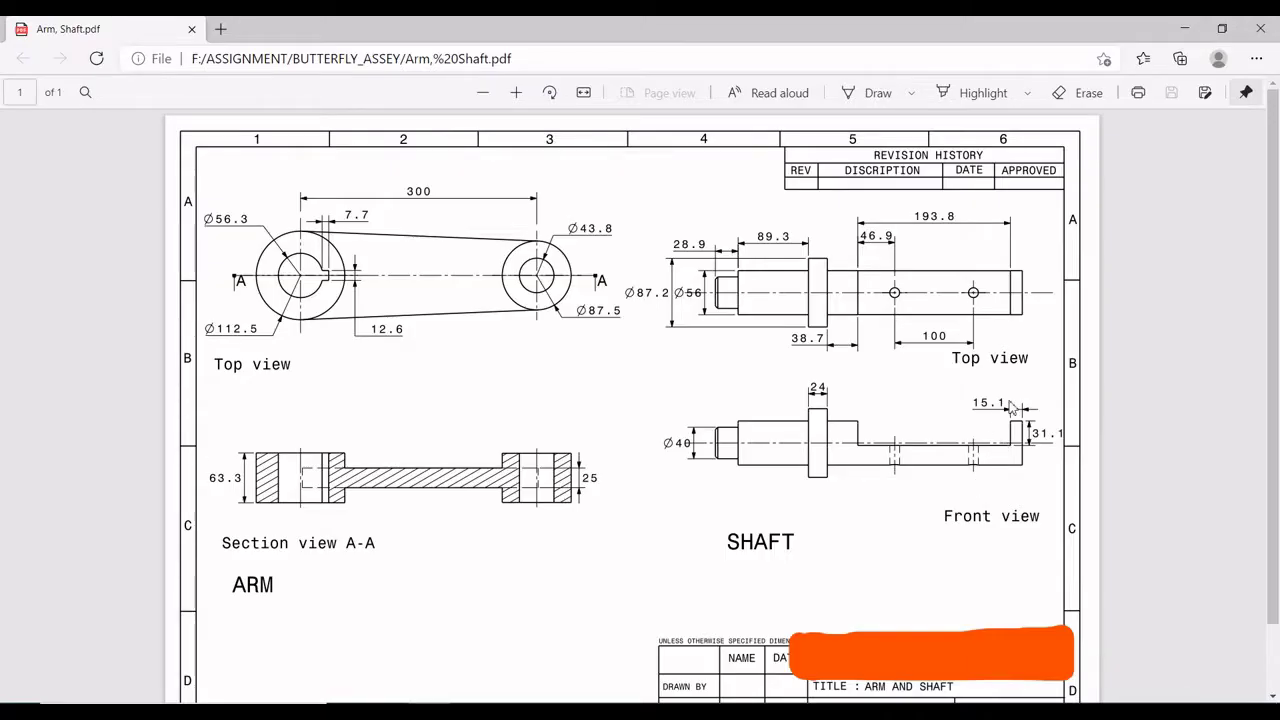
pyautogui.hotkey('alt', 'Tab')
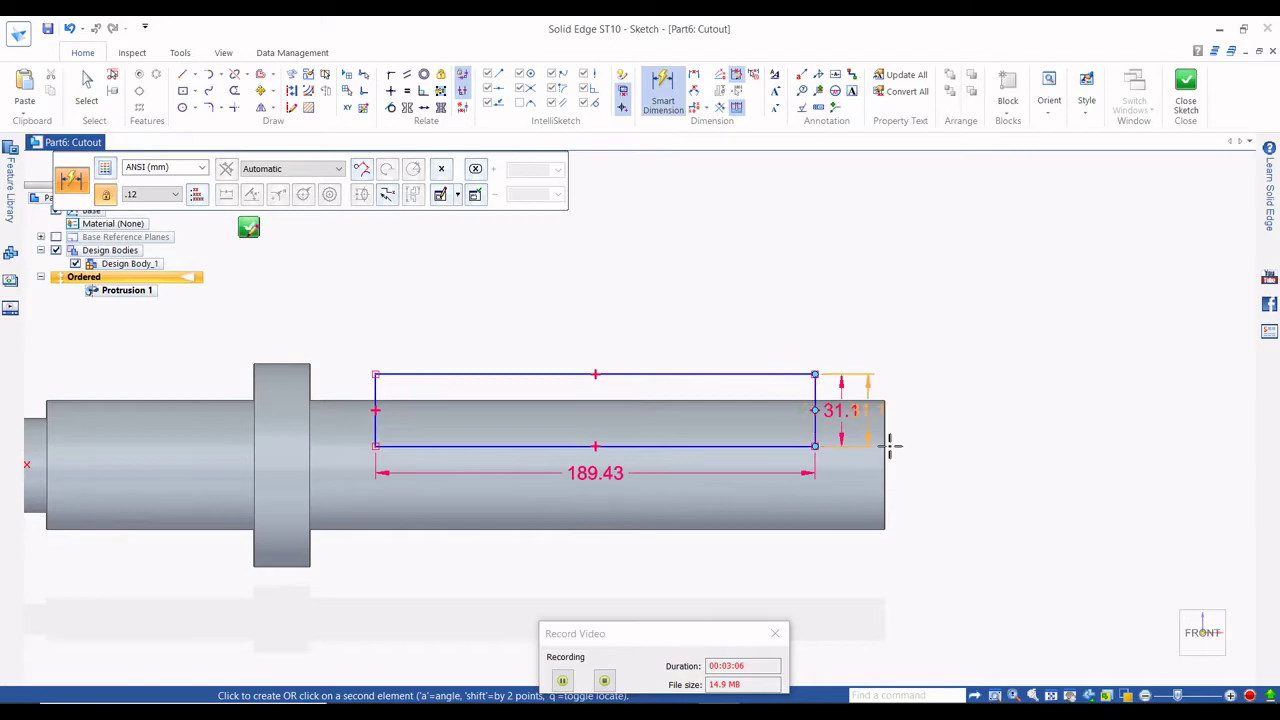
pyautogui.click(884, 449)
pyautogui.click(866, 359)
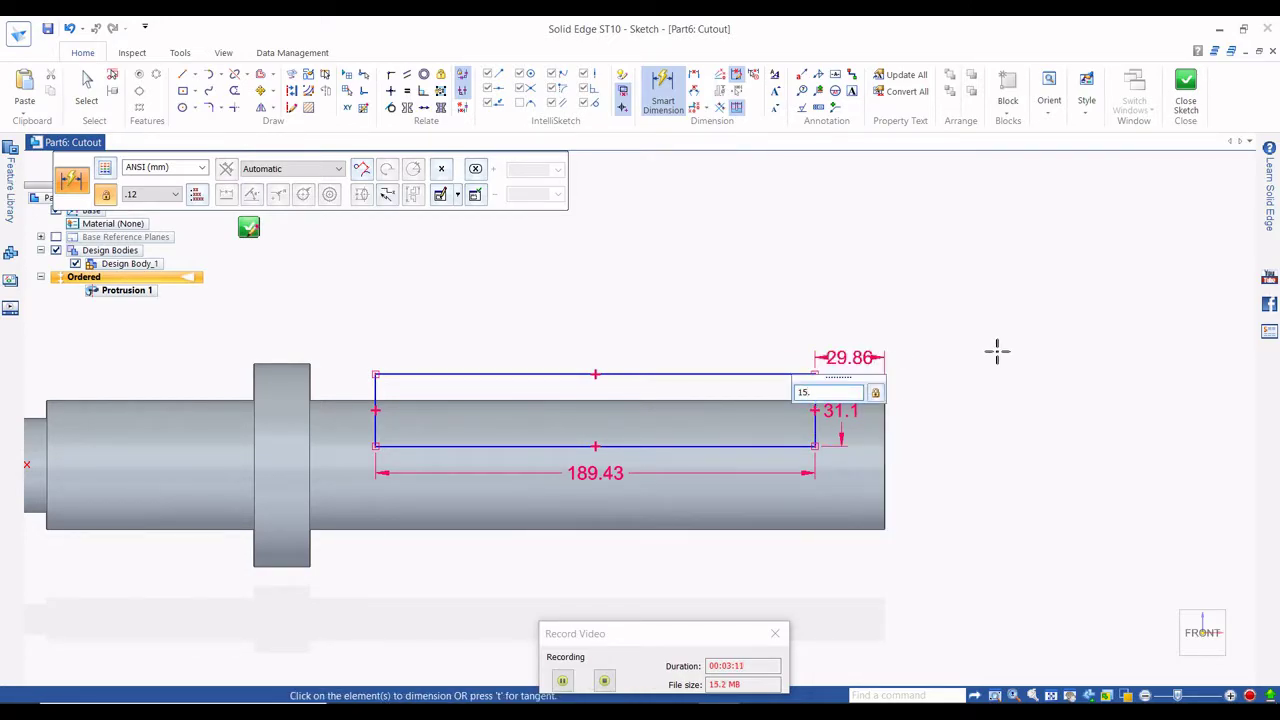
pyautogui.press('Return')
# Make the rectangle's upper edge collinear with the shaft's upper edge and close the cutout sketch.
pyautogui.click(424, 107)
pyautogui.click(663, 374)
pyautogui.click(674, 402)
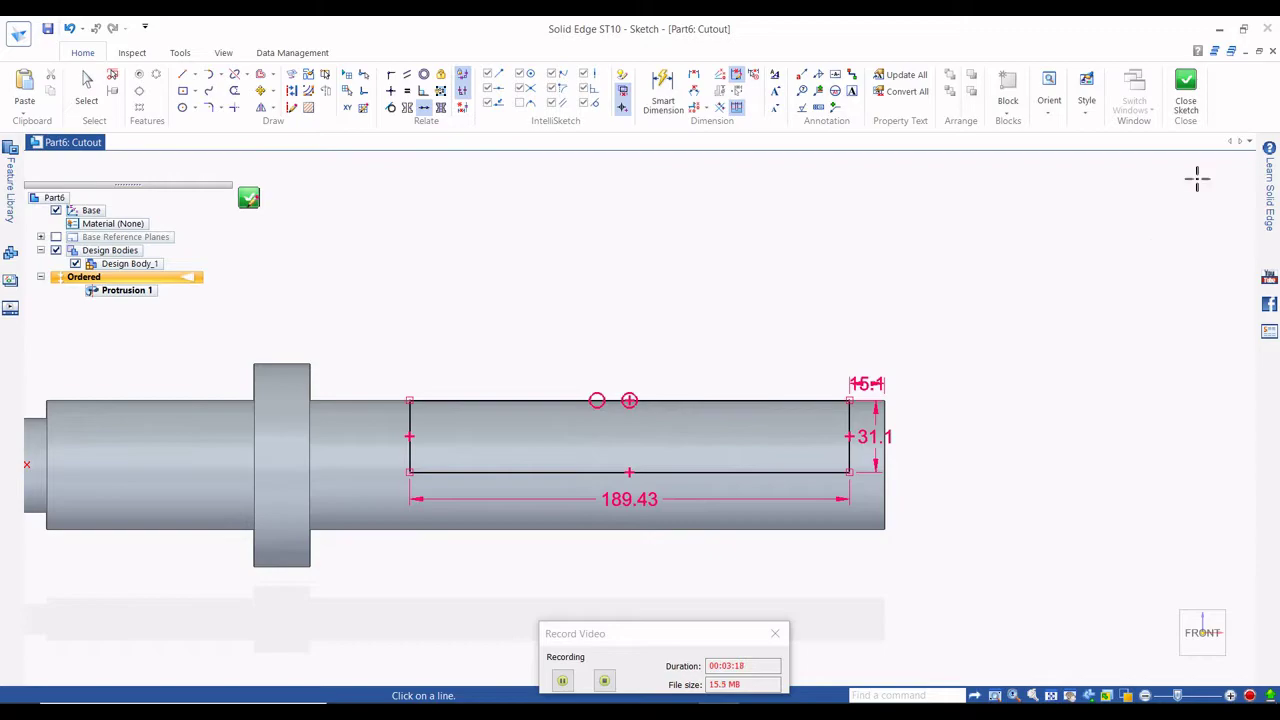
pyautogui.click(1186, 88)
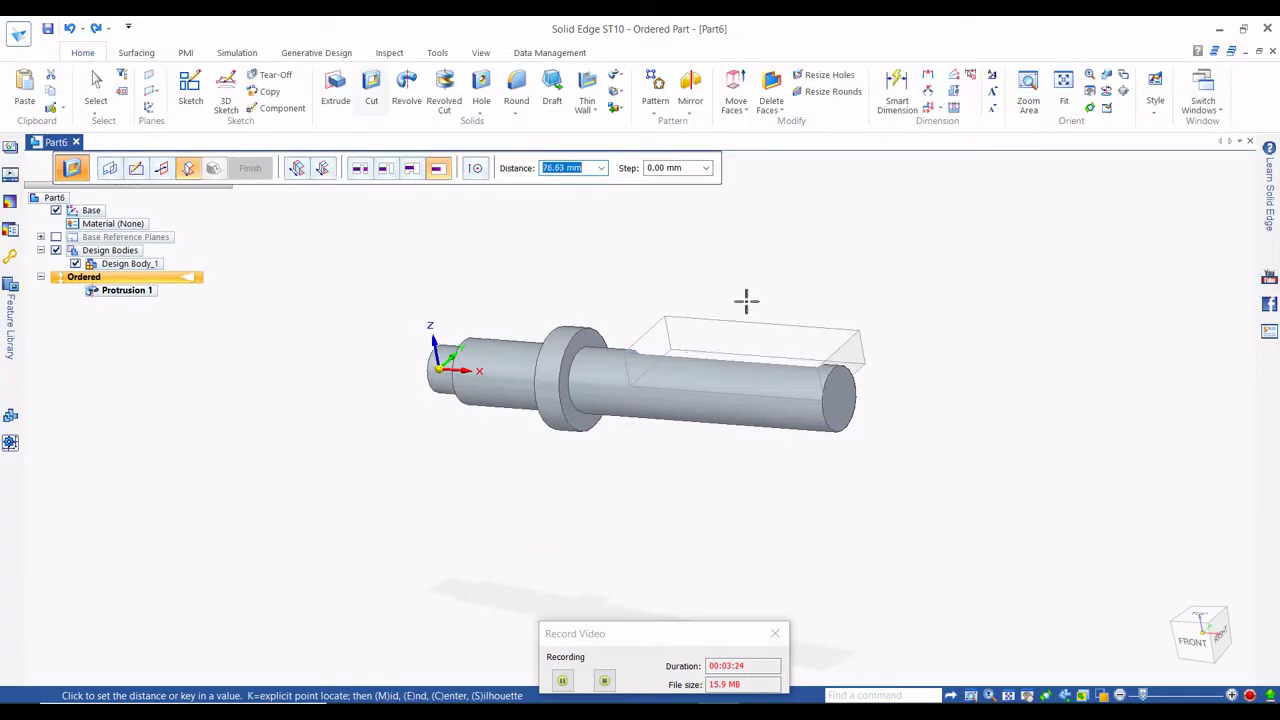
# Cut the rectangle profile with a symmetric extent across the full width of the shaft and finish the cutout.
pyautogui.click(323, 170)
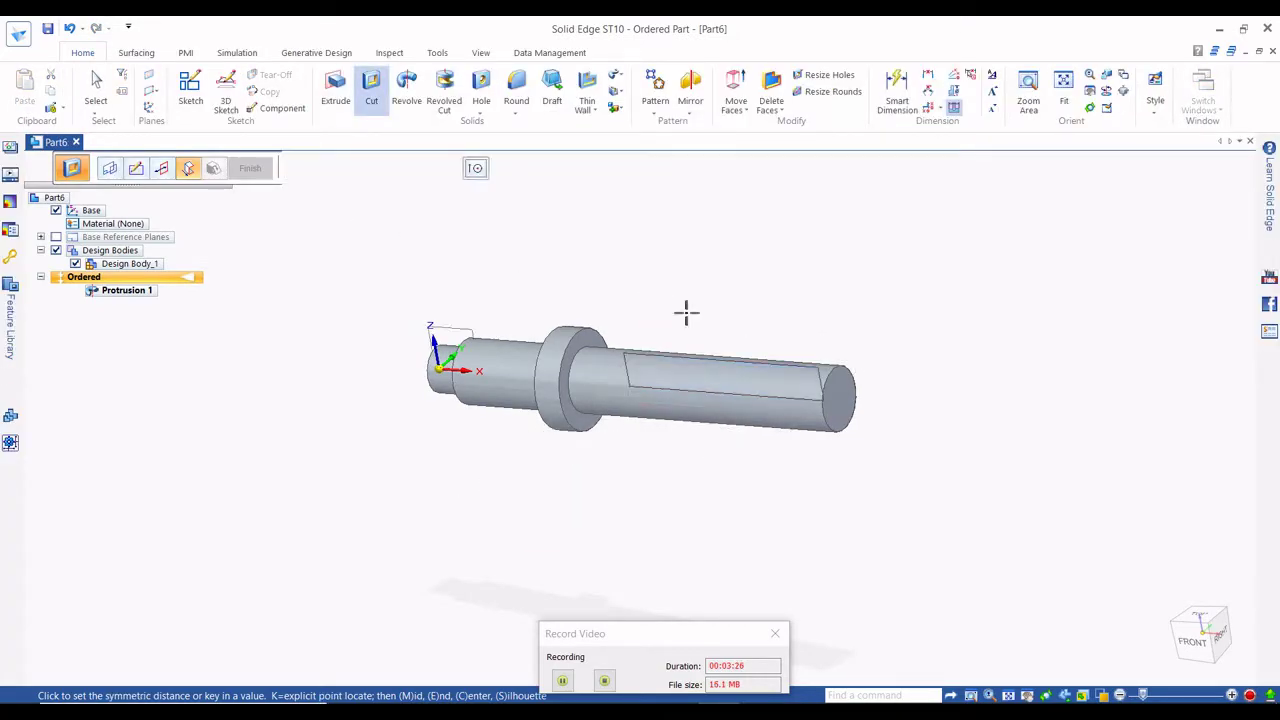
pyautogui.click(745, 311)
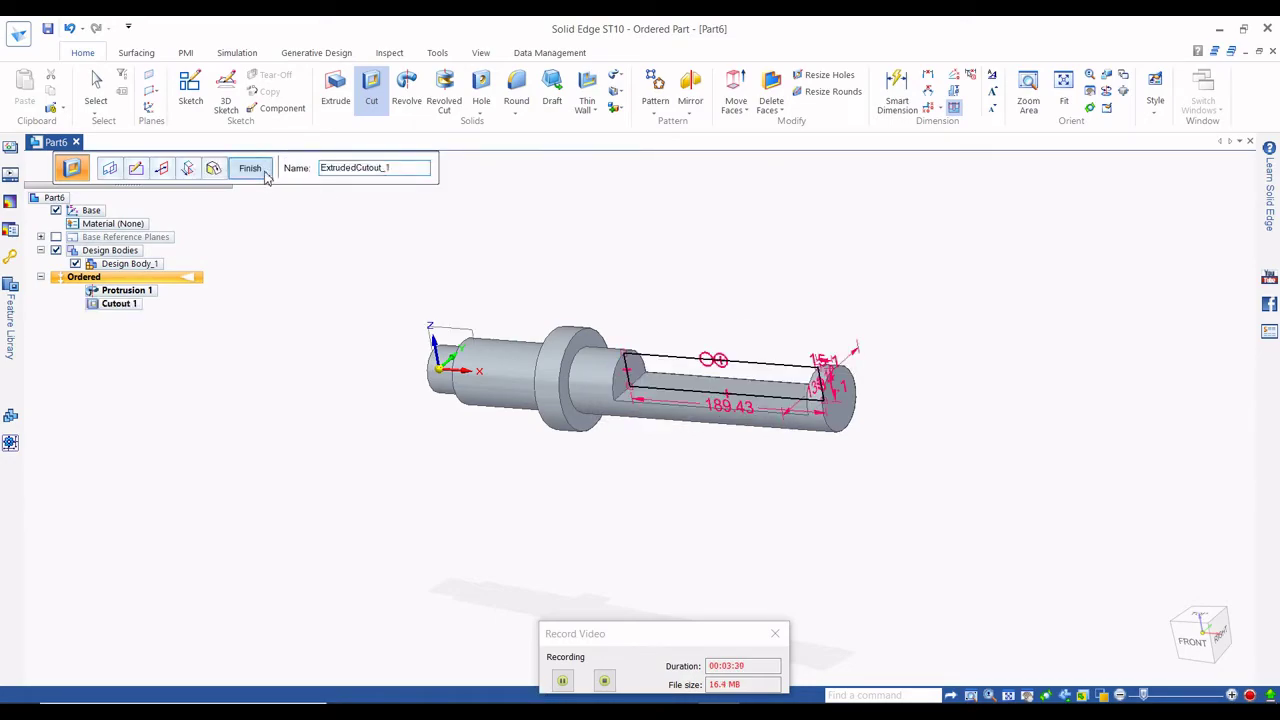
pyautogui.click(250, 168)
pyautogui.press('Escape')
# Check Arm, Shaft.pdf and place two holes on the flat recess's centre line, about 26 mm from its inner end and 87 mm apart.
pyautogui.moveTo(840, 314); pyautogui.dragTo(811, 194, button='middle')
pyautogui.click(1208, 638)
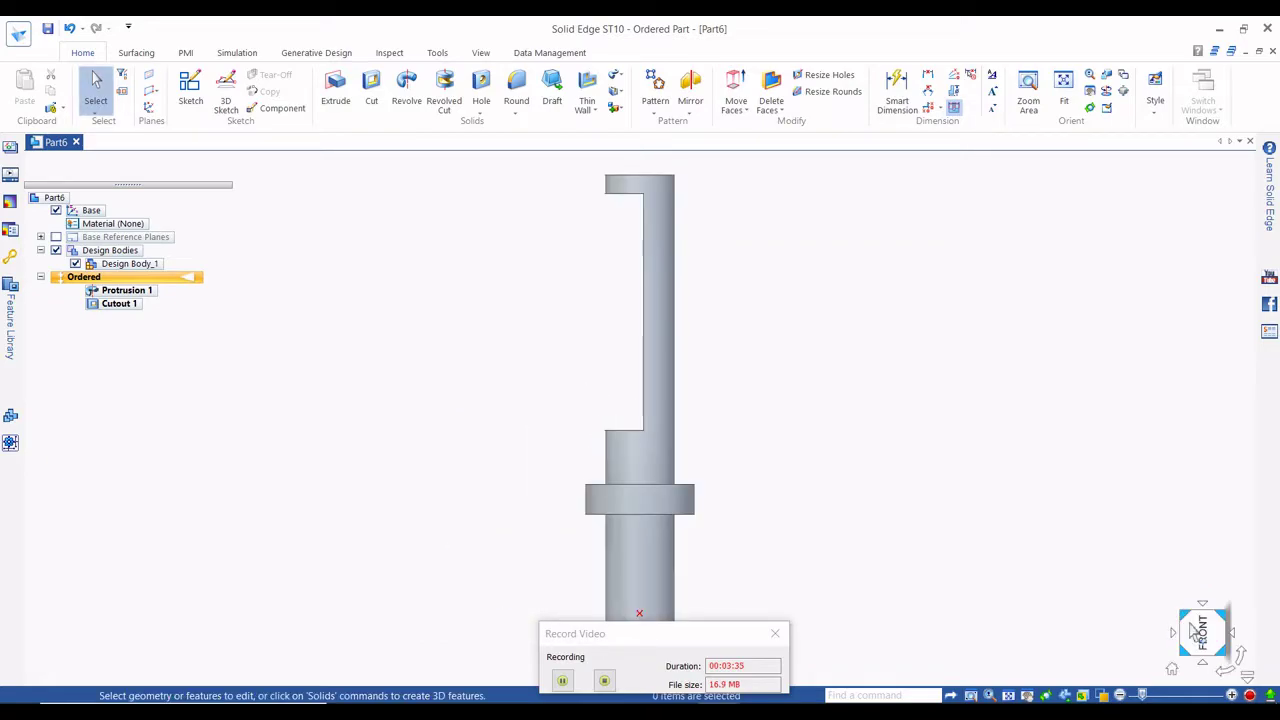
pyautogui.click(1220, 674)
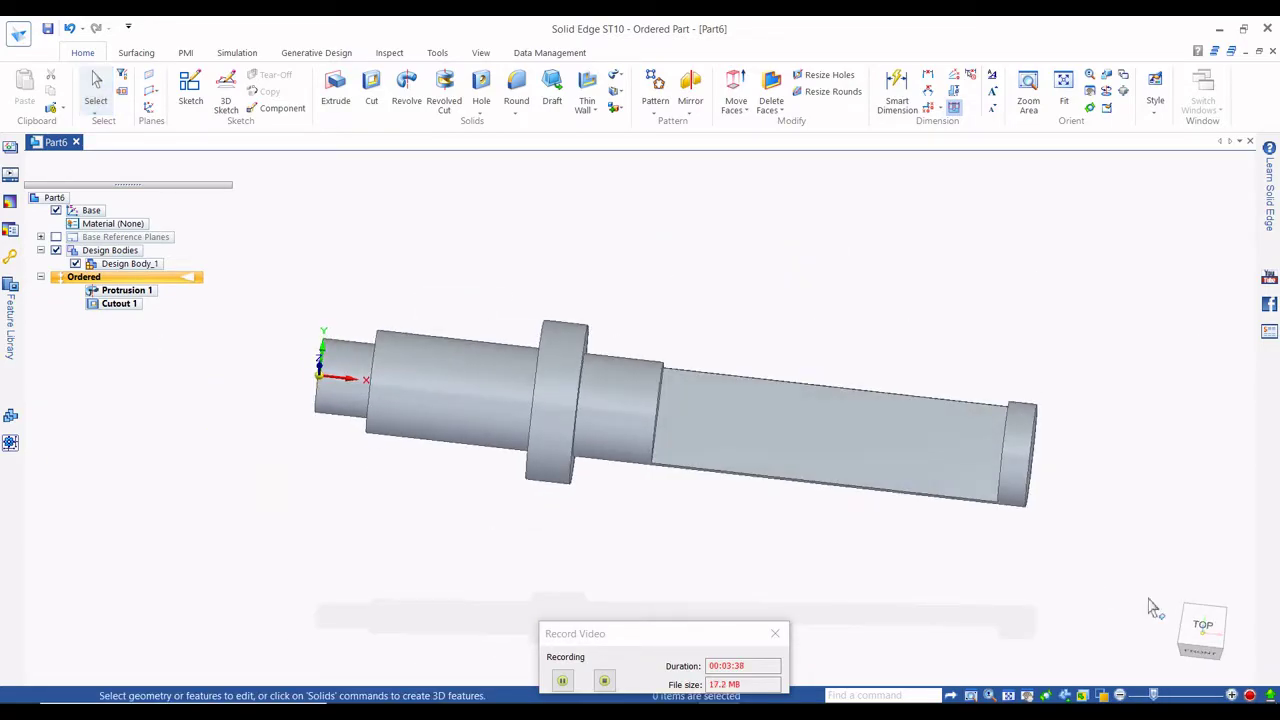
pyautogui.click(1203, 624)
pyautogui.scroll(-2, 742, 369)
pyautogui.hotkey('alt', 'Tab')
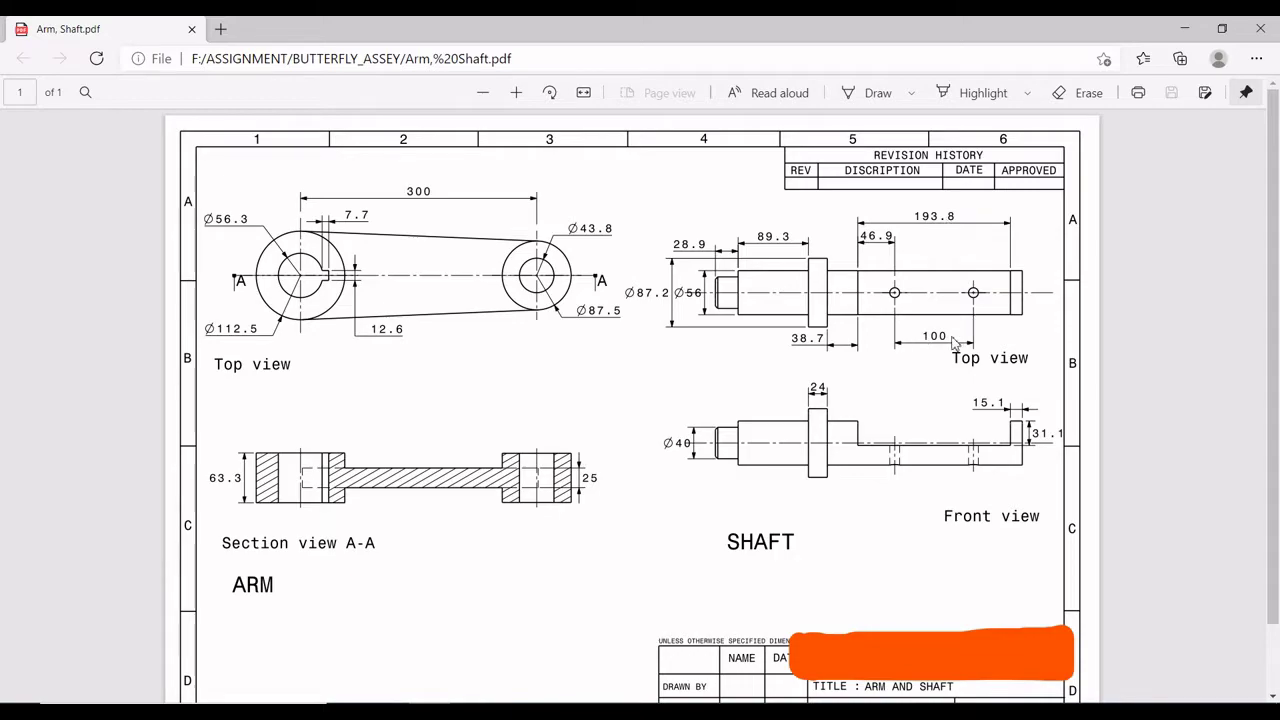
pyautogui.hotkey('alt', 'Tab')
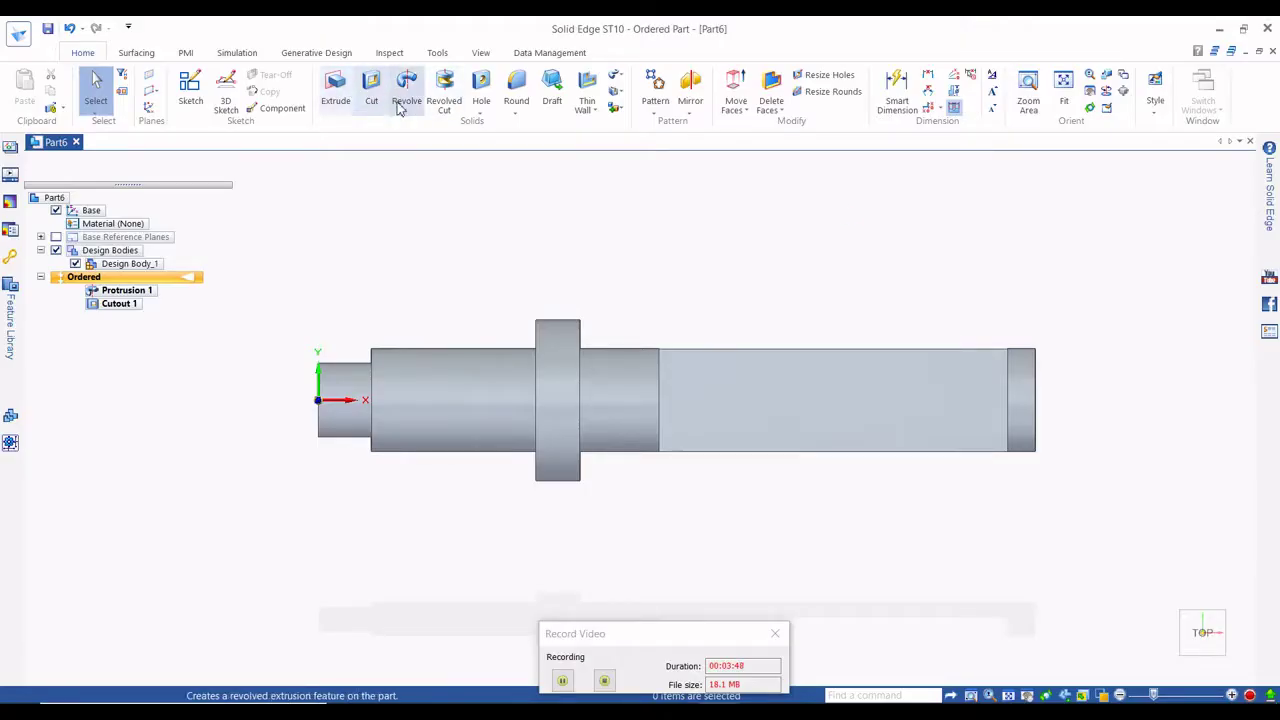
pyautogui.click(480, 112)
pyautogui.click(498, 124)
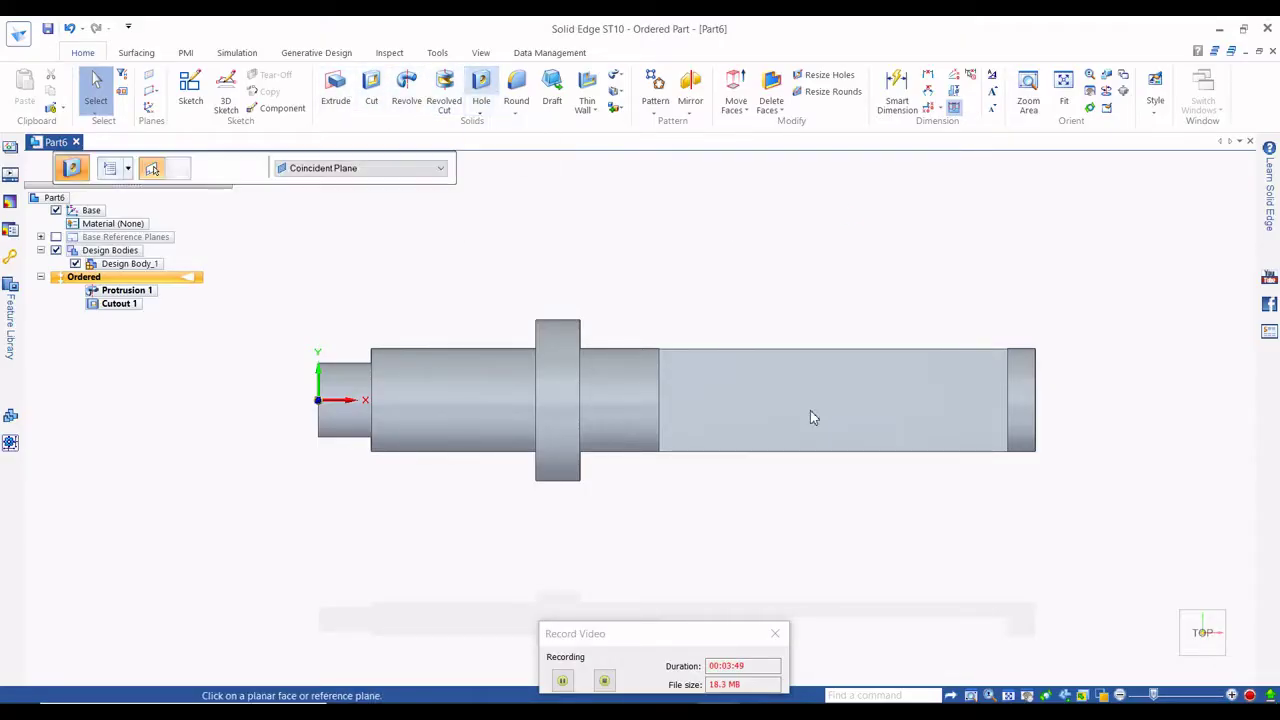
pyautogui.click(809, 411)
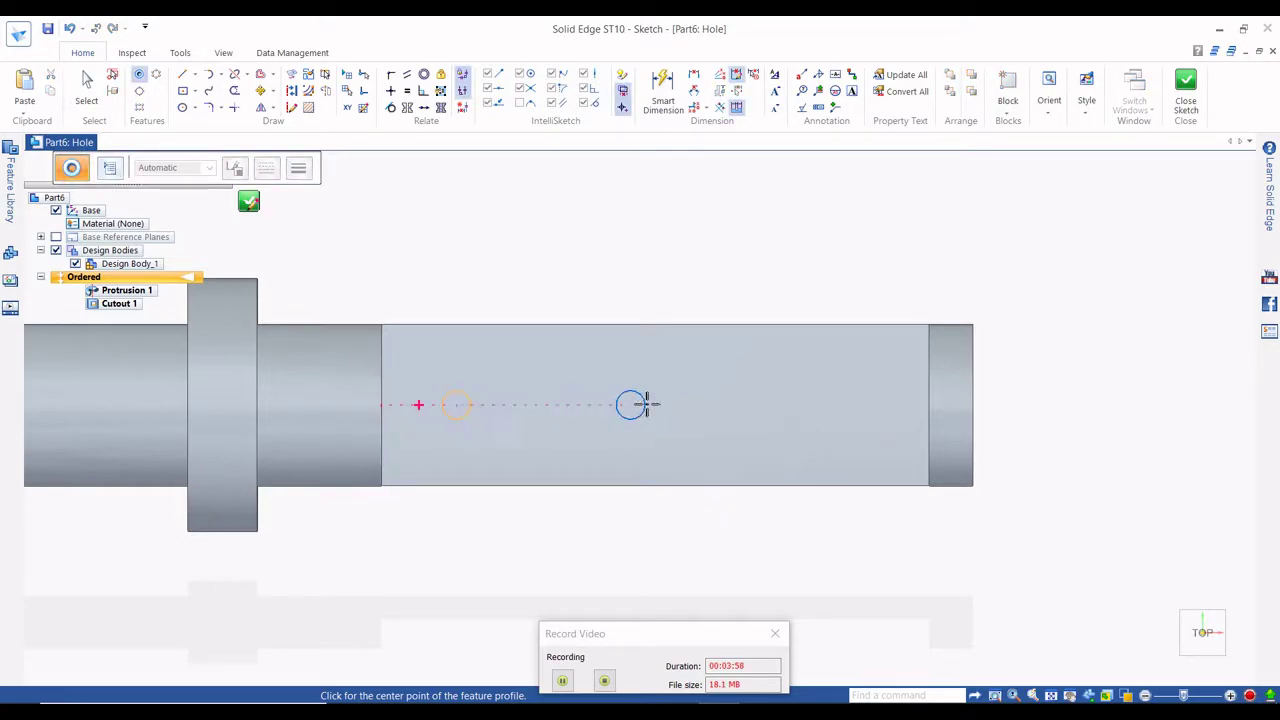
# Dimension the horizontal spacing between the two hole circles.
pyautogui.click(662, 92)
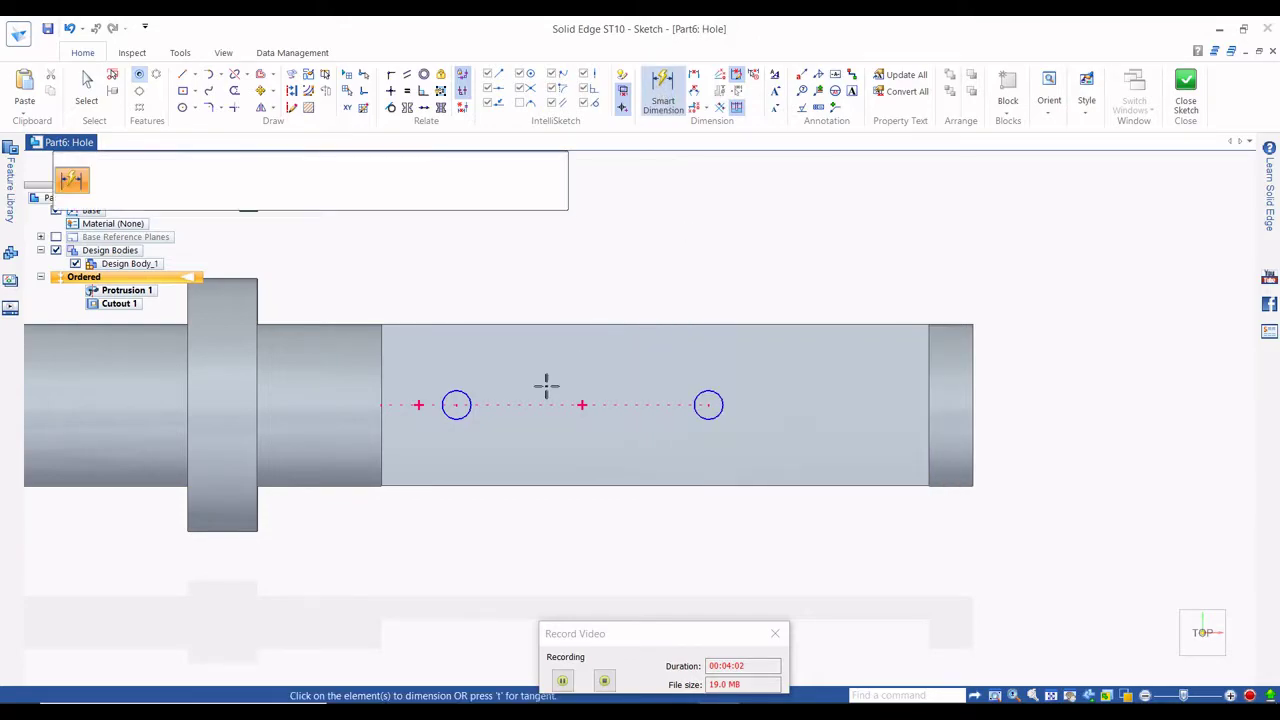
pyautogui.click(472, 401)
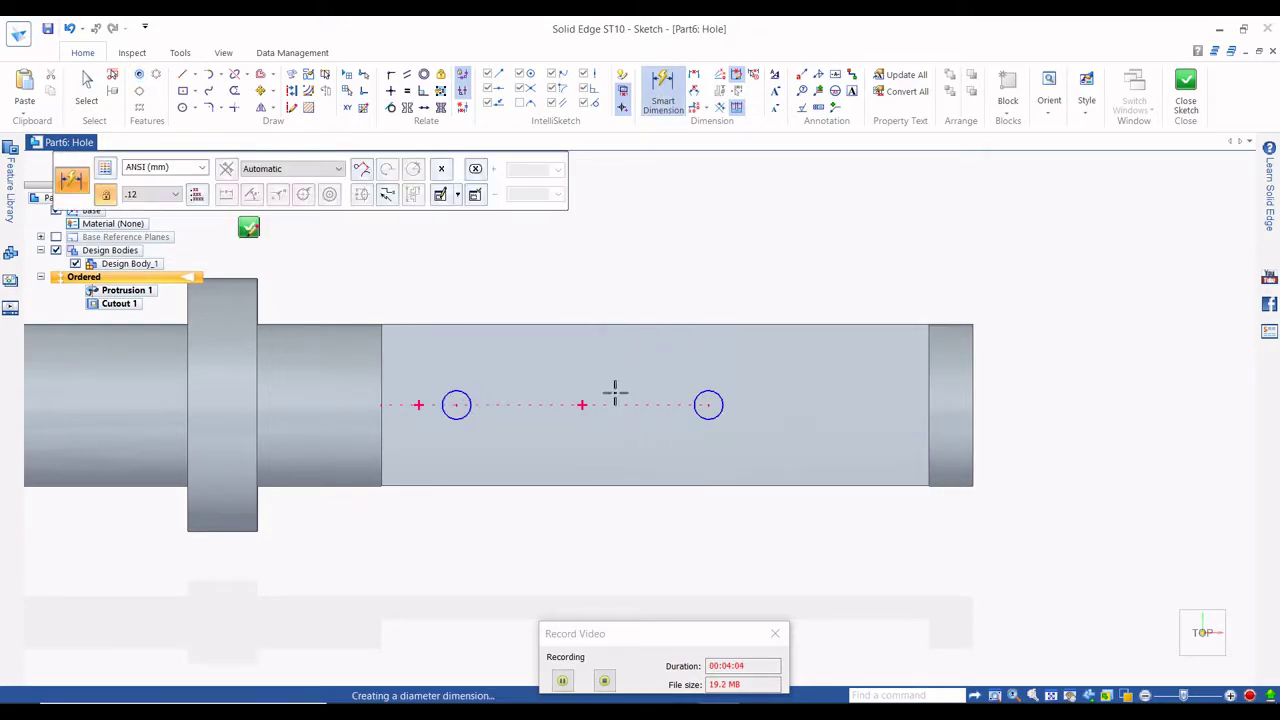
pyautogui.click(702, 398)
pyautogui.click(640, 360)
# Dimension the distance from the recess's inner end to the nearer hole as 46.9 mm.
pyautogui.click(452, 395)
pyautogui.click(412, 322)
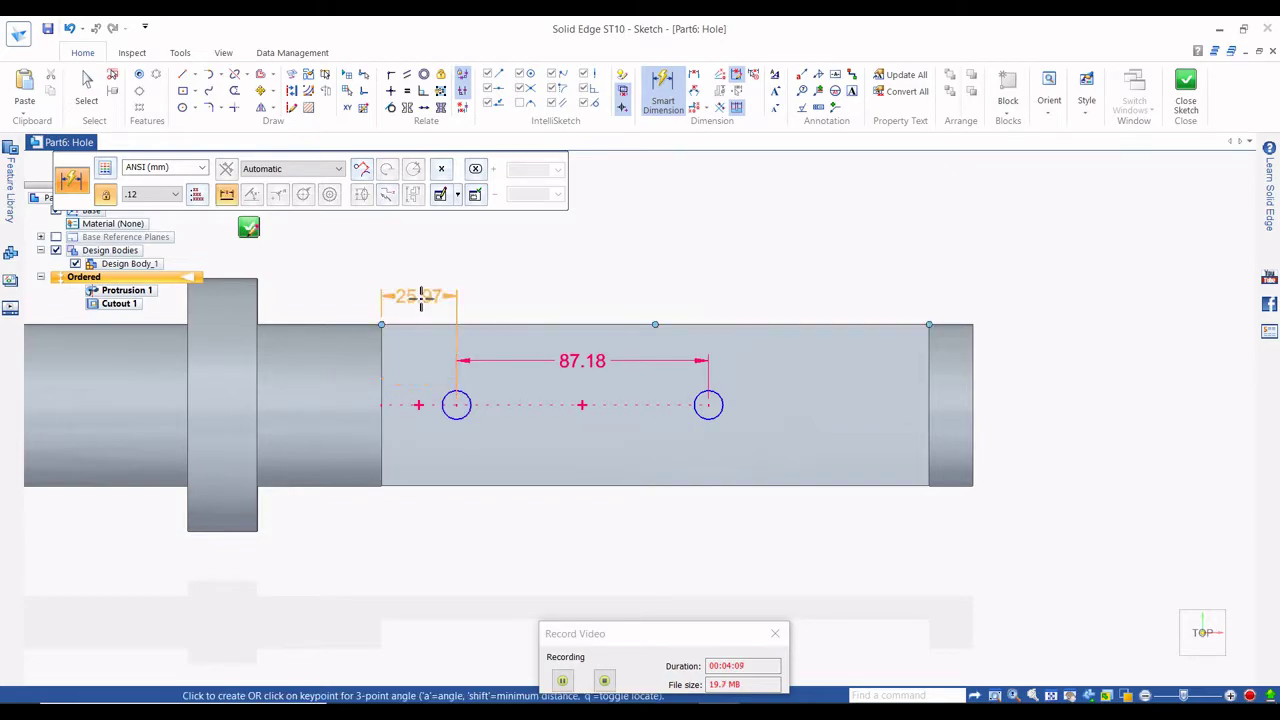
pyautogui.click(420, 297)
pyautogui.write('46.')
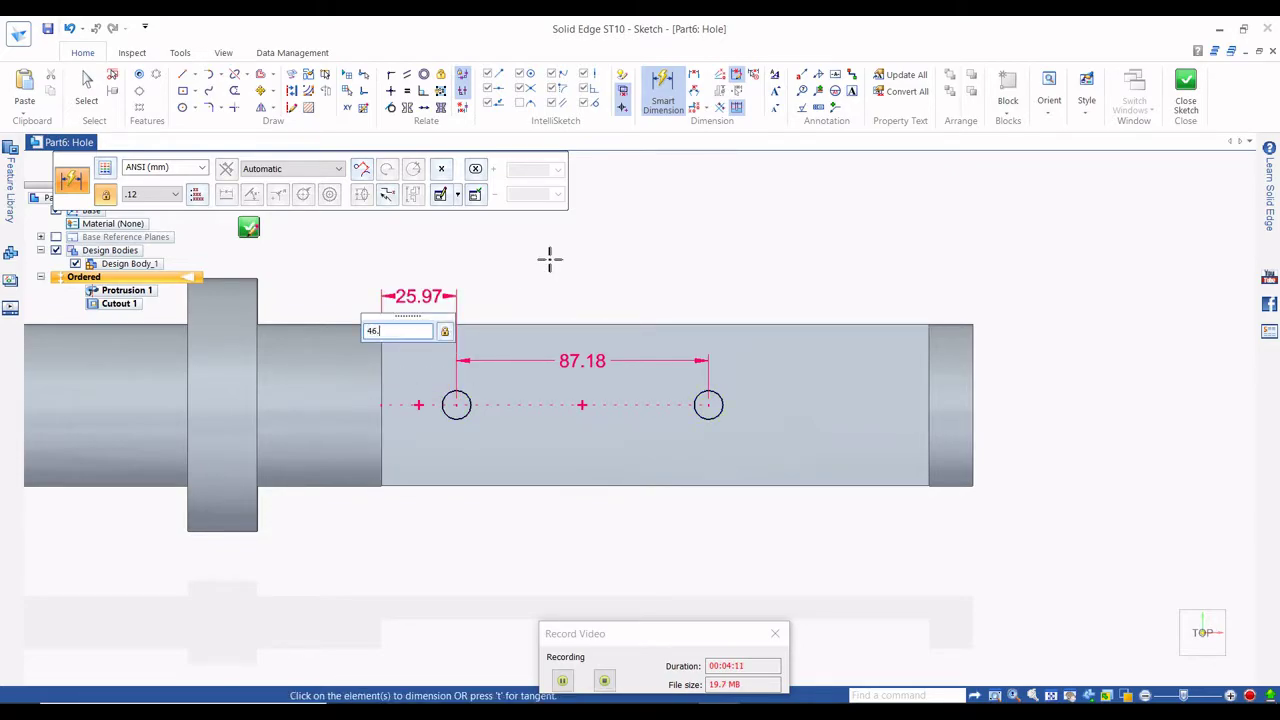
pyautogui.write('9')
pyautogui.press('Return')
pyautogui.press('Escape')
# Set the spacing between the two holes to 100 mm and close the hole sketch.
pyautogui.click(655, 362)
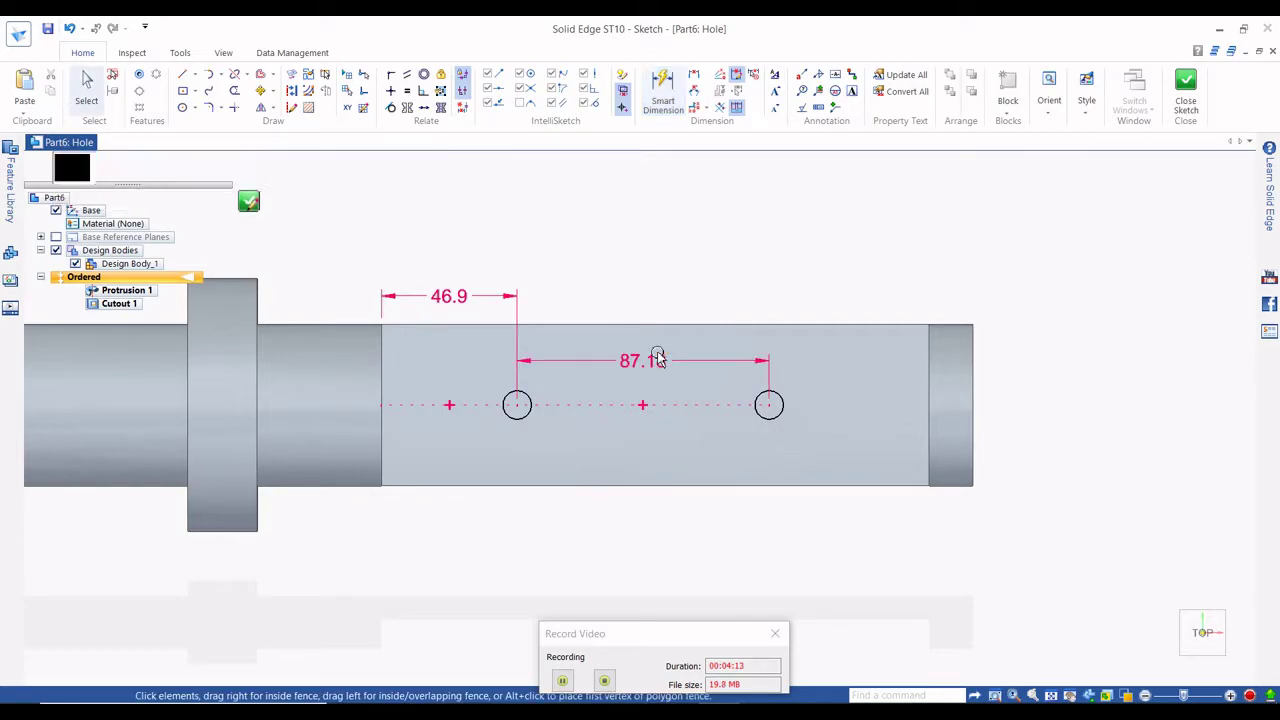
pyautogui.write('180')
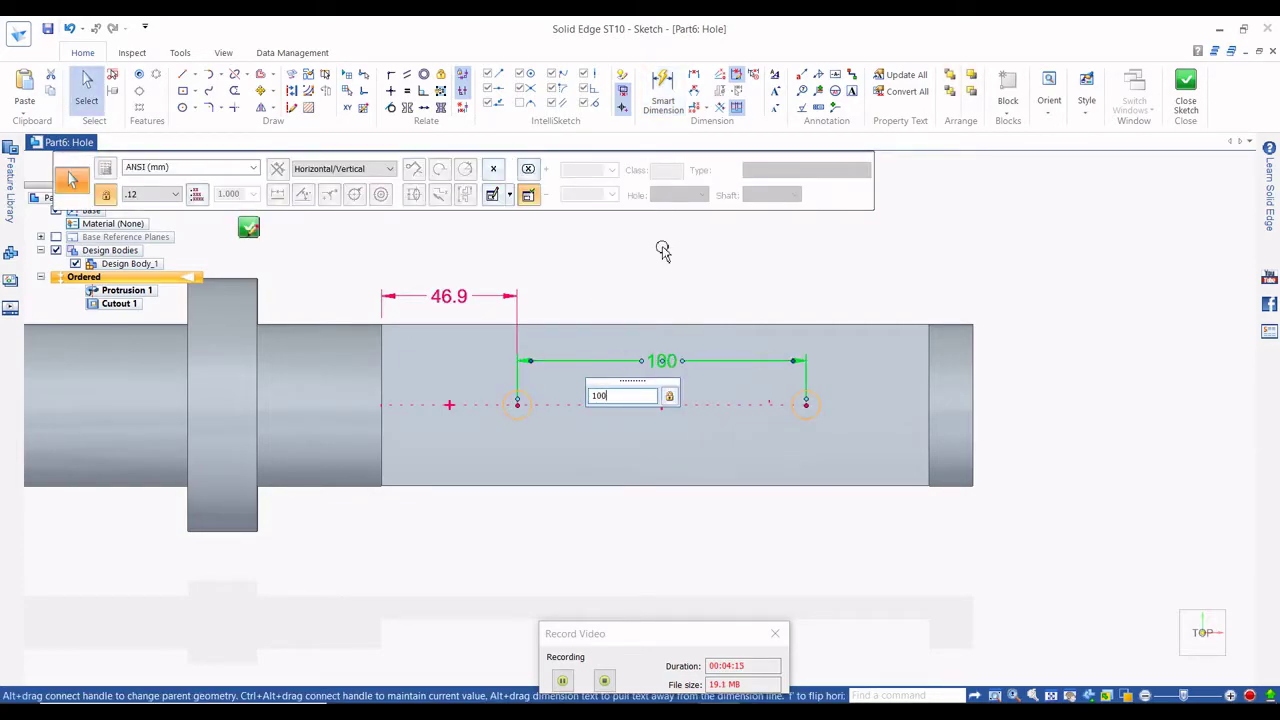
pyautogui.press('Return')
pyautogui.click(1186, 88)
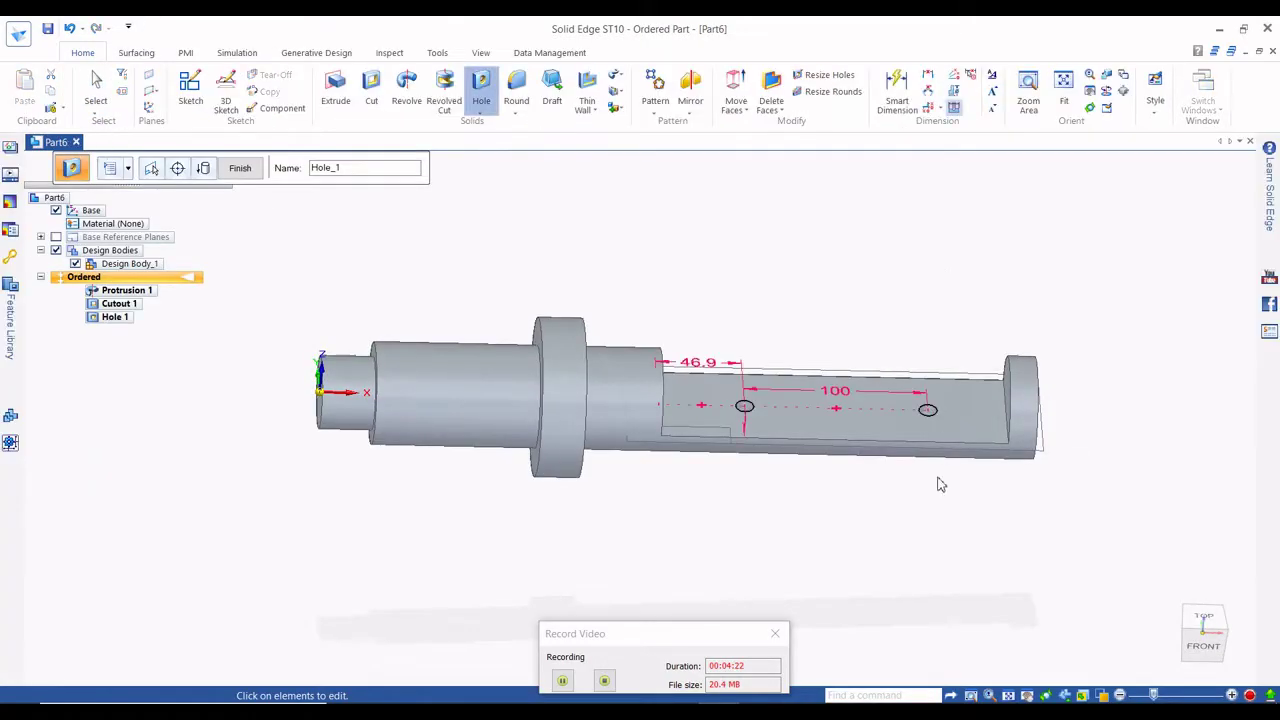
# Set the holes to ISO Metric drill size 8 with a through-all extent and finish the hole feature.
pyautogui.click(113, 170)
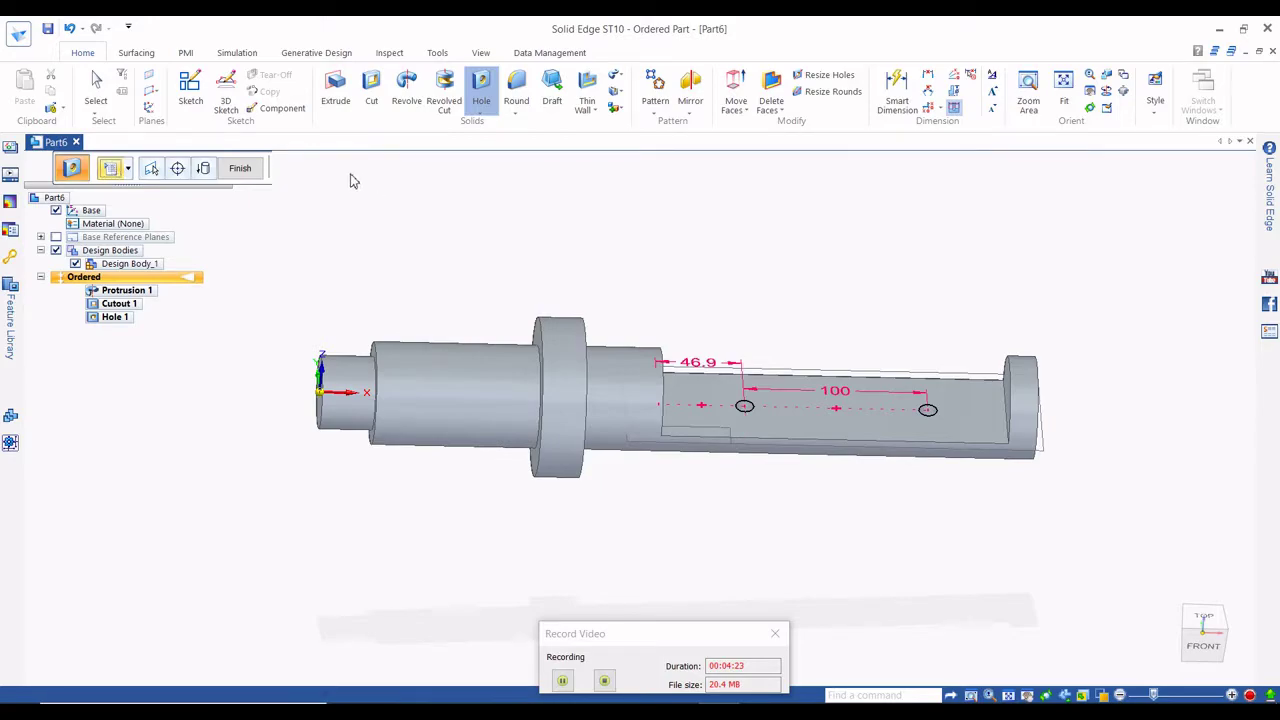
pyautogui.click(453, 197)
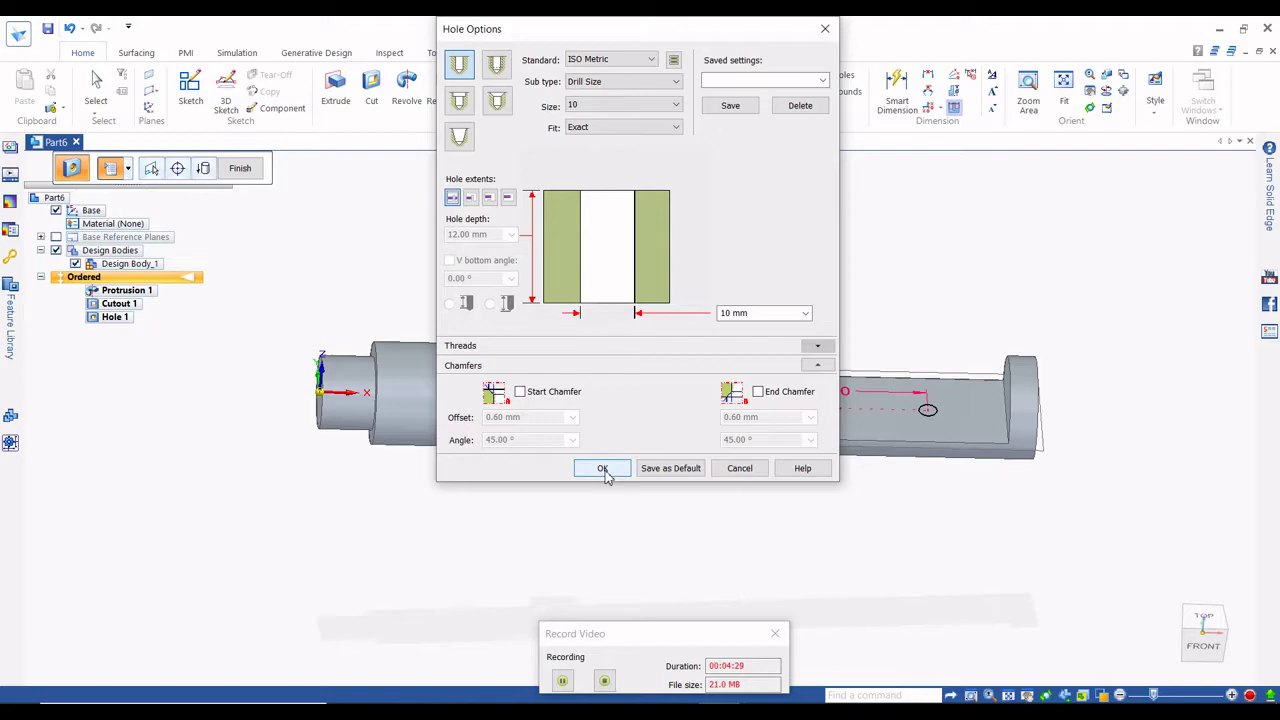
pyautogui.click(630, 106)
pyautogui.scroll(6, 617, 148)
pyautogui.scroll(2, 588, 143)
pyautogui.click(589, 143)
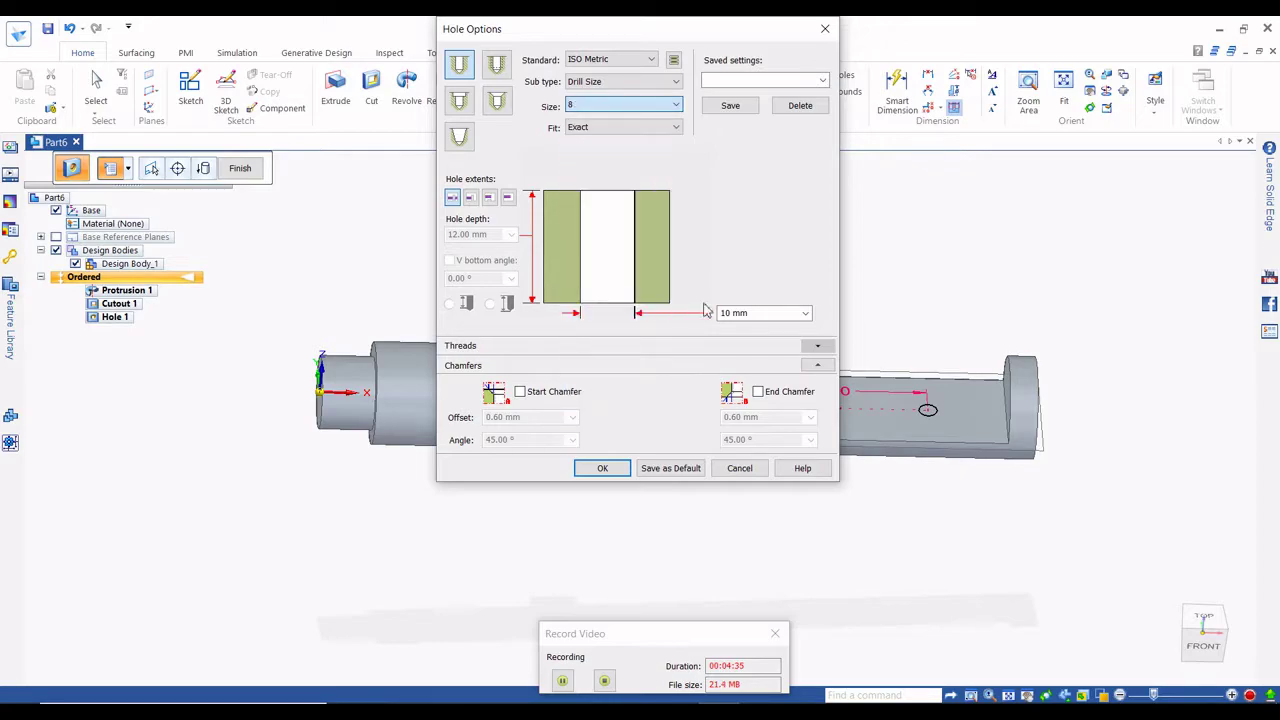
pyautogui.click(602, 468)
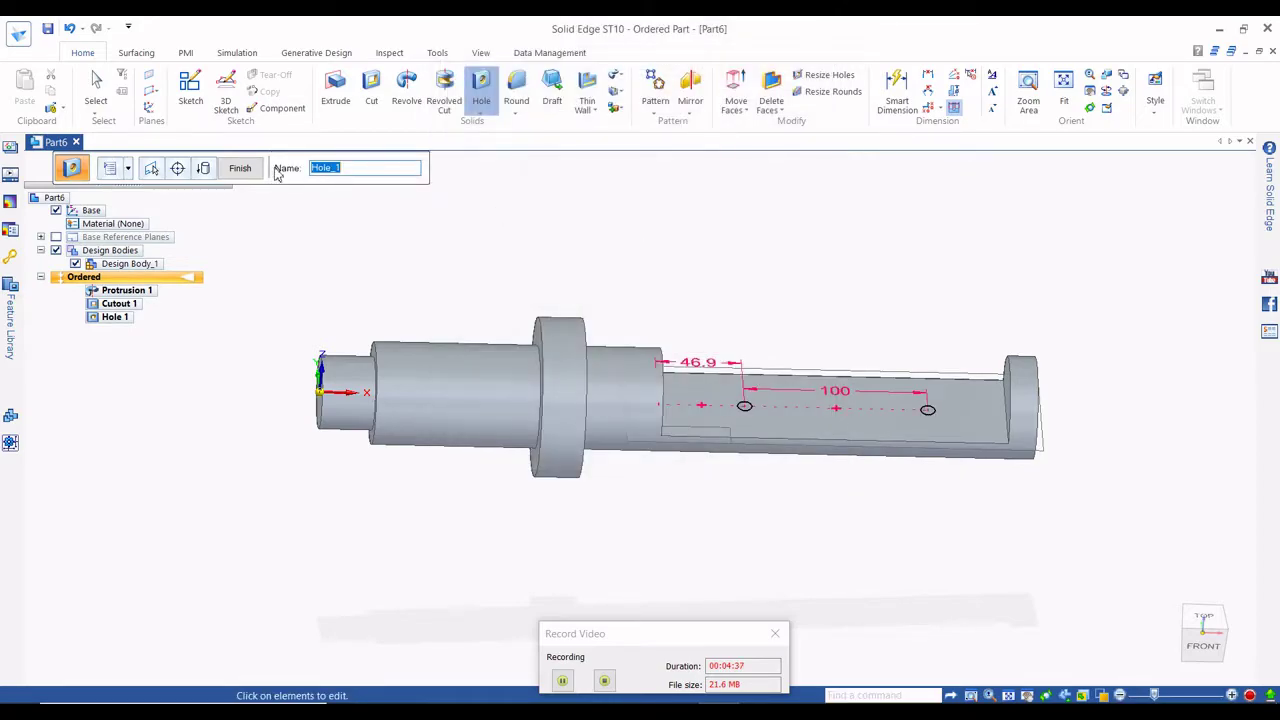
pyautogui.click(240, 168)
pyautogui.press('Escape')
pyautogui.moveTo(917, 283); pyautogui.dragTo(829, 292, button='middle')
pyautogui.scroll(-3, 829, 292)
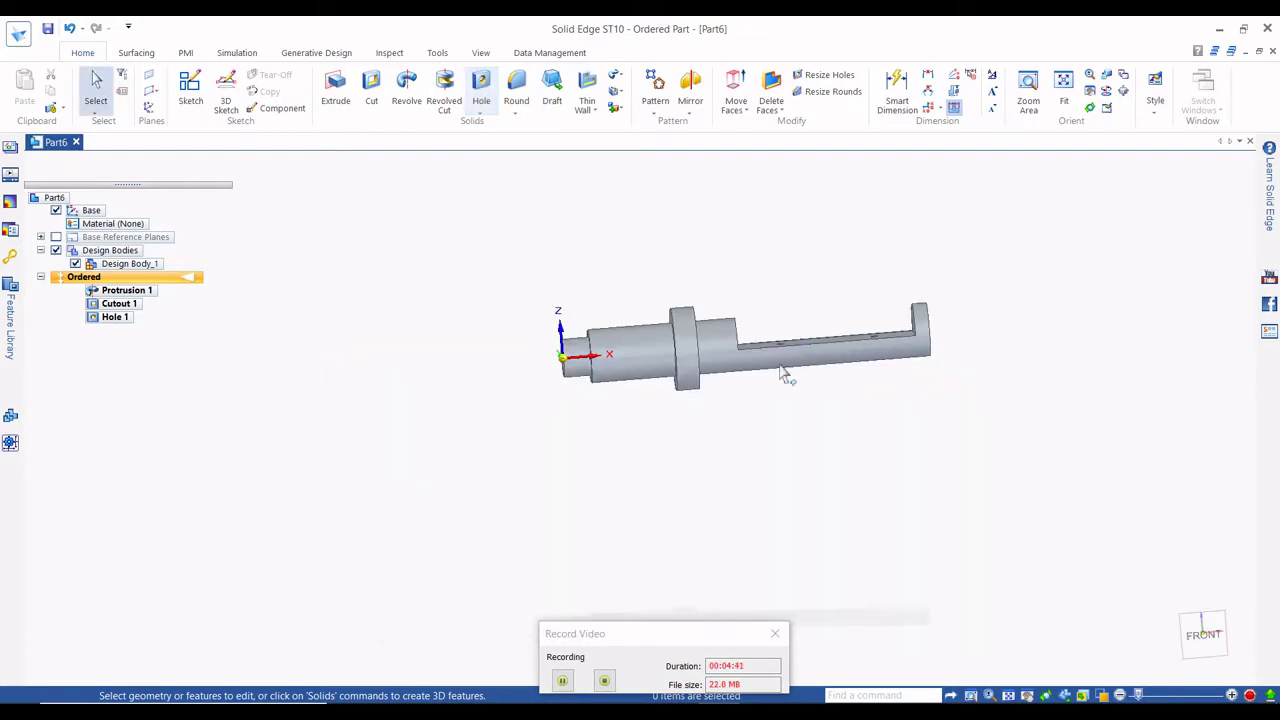
pyautogui.scroll(1, 714, 448)
pyautogui.scroll(-1, 614, 408)
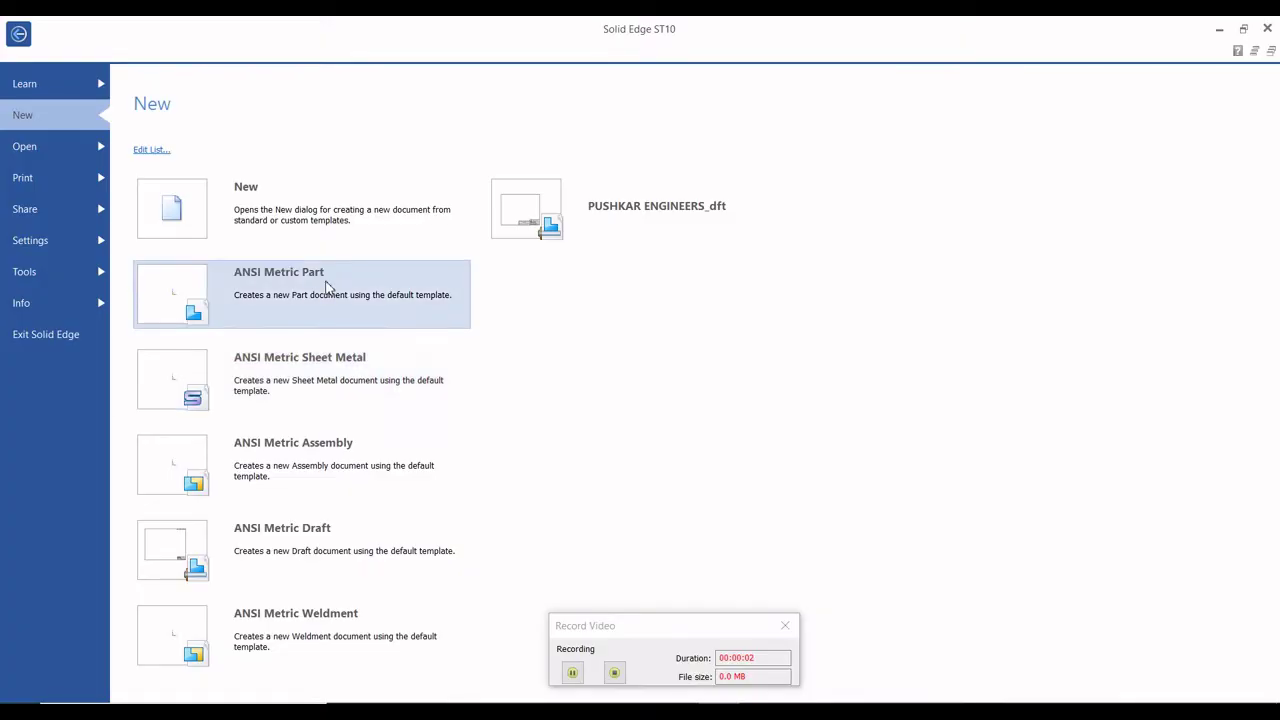
# Create a new ANSI Metric Part and open an extrusion sketch on the front plane.
pyautogui.click(329, 289)
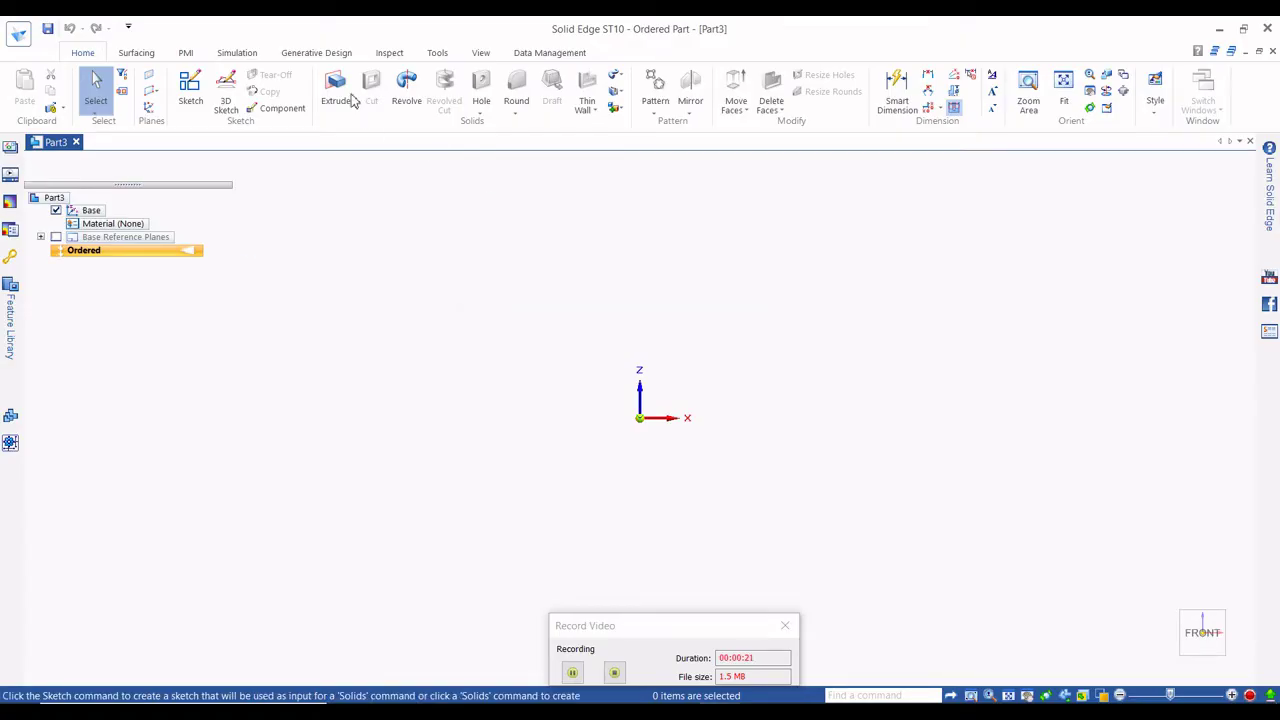
pyautogui.click(346, 95)
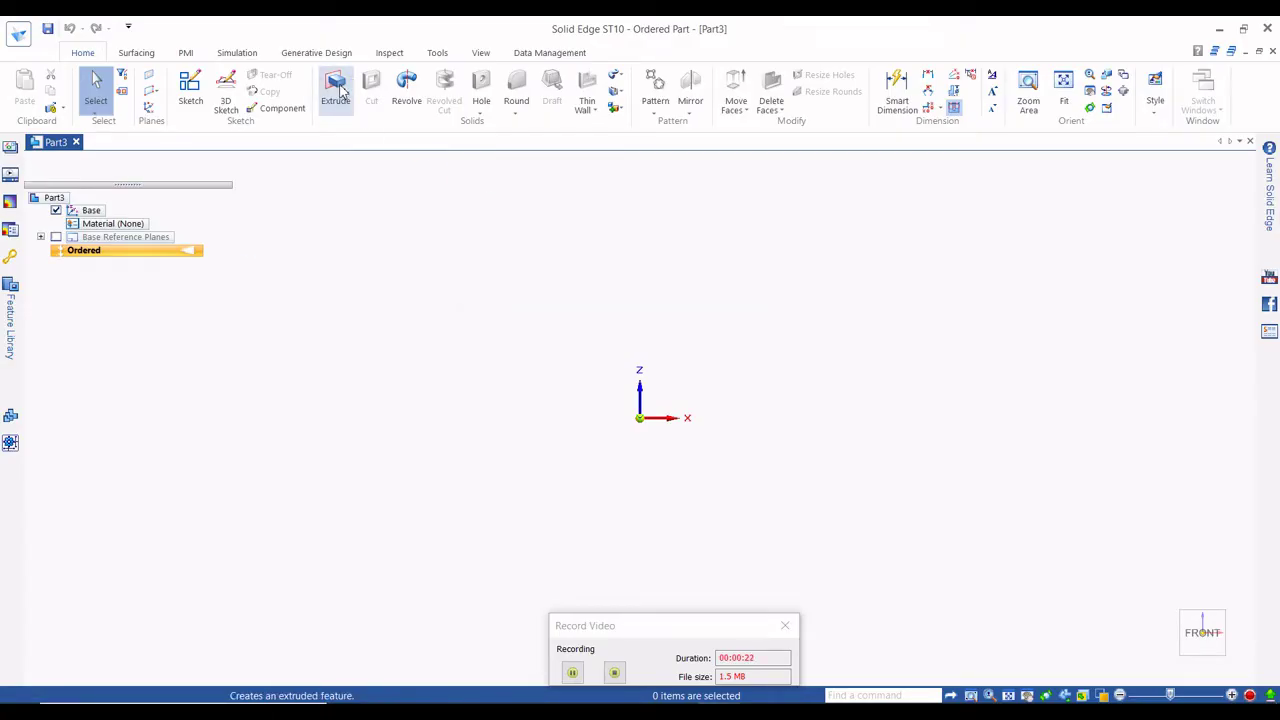
pyautogui.click(652, 417)
# Draw two concentric circles centred on the origin with diameters of 280 mm and 194 mm.
pyautogui.click(195, 108)
pyautogui.click(203, 126)
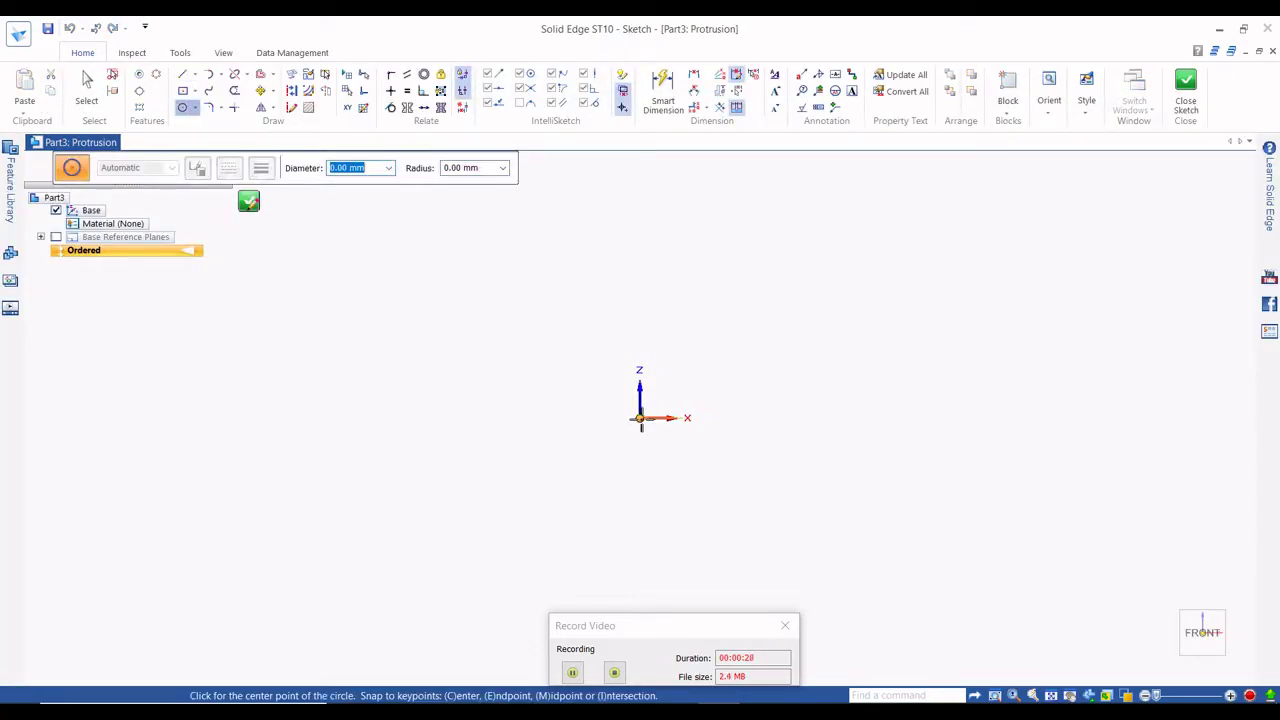
pyautogui.click(640, 418)
pyautogui.write('2')
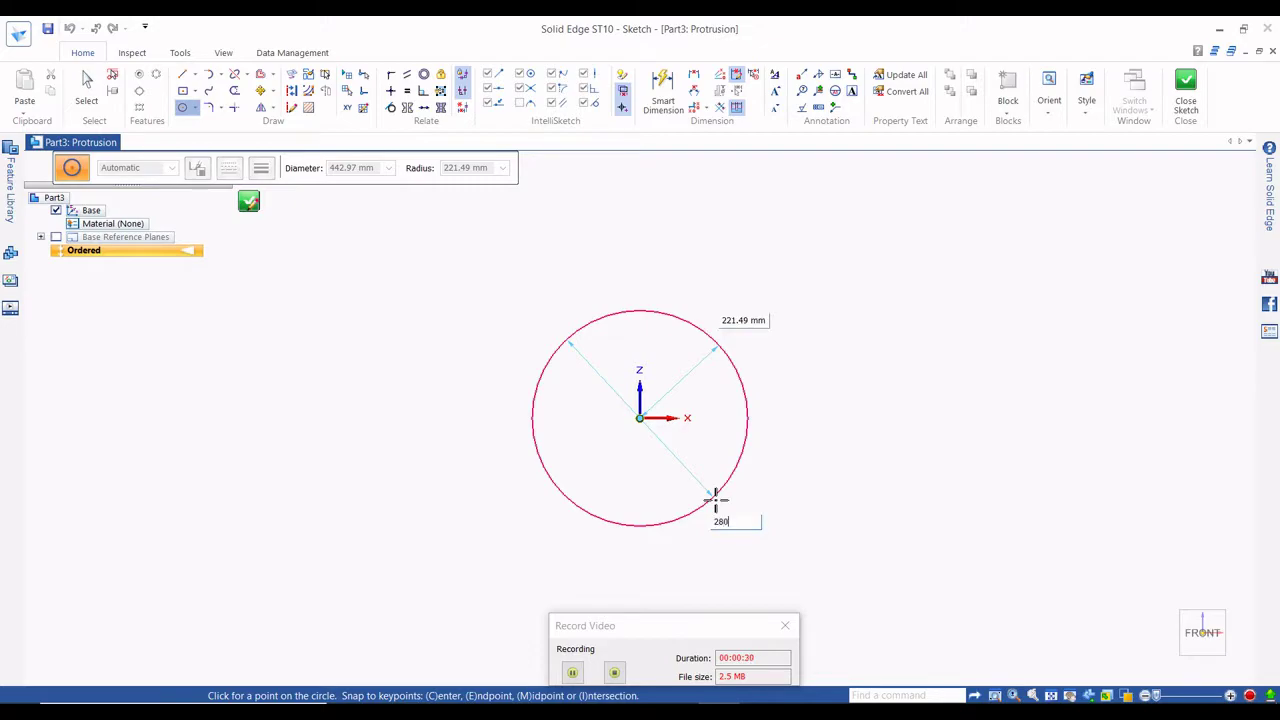
pyautogui.write('80')
pyautogui.press('Return')
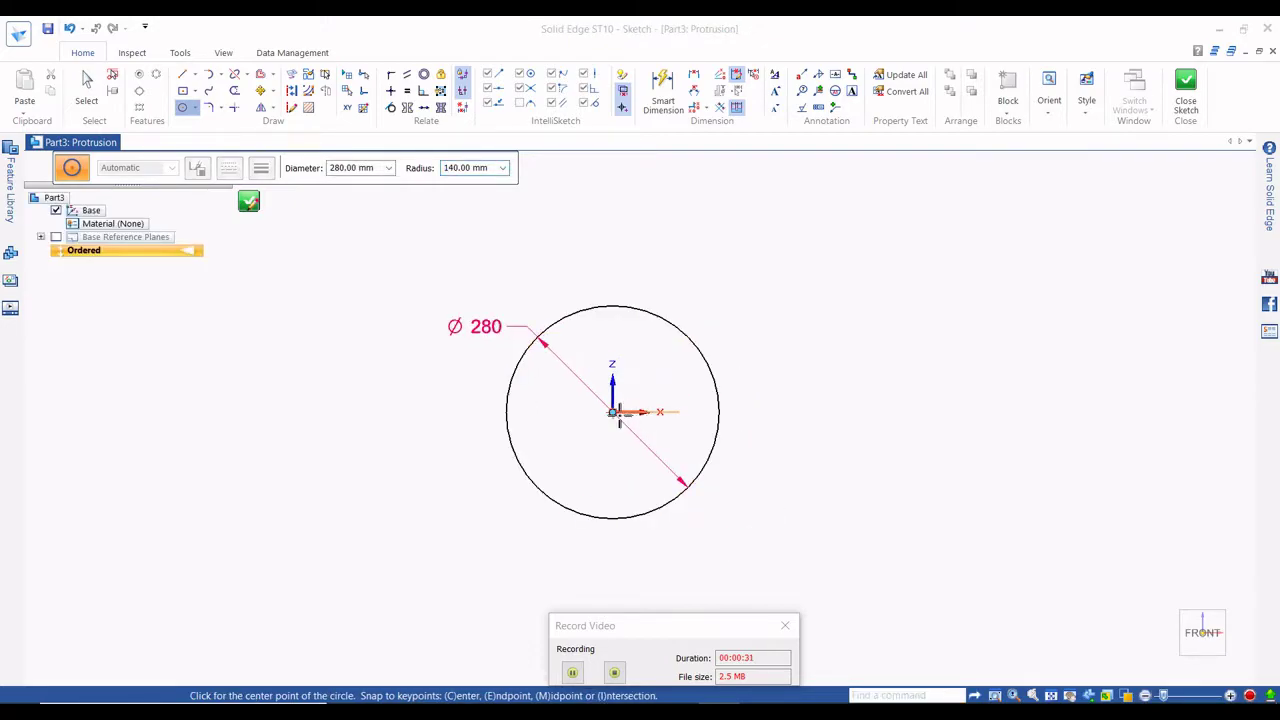
pyautogui.click(625, 418)
pyautogui.write('194')
pyautogui.press('Return')
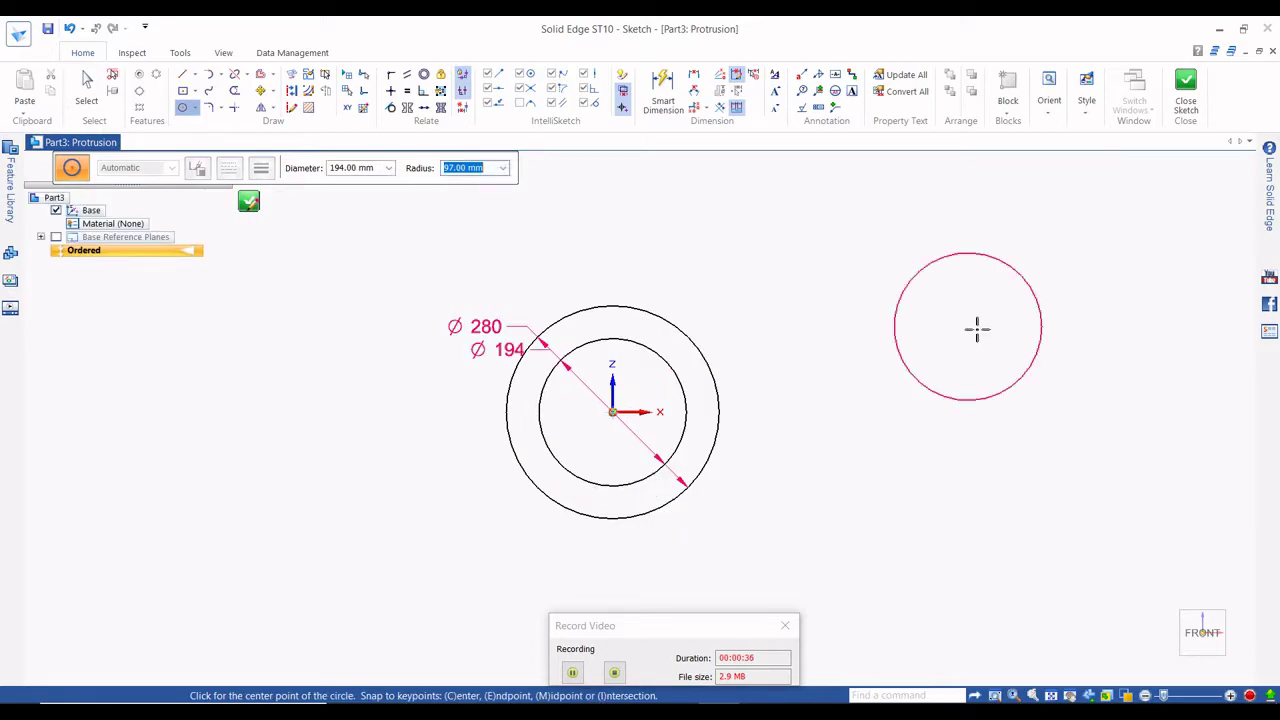
# Close the sketch and extrude the ring symmetrically to a total length of 225 mm.
pyautogui.click(1186, 95)
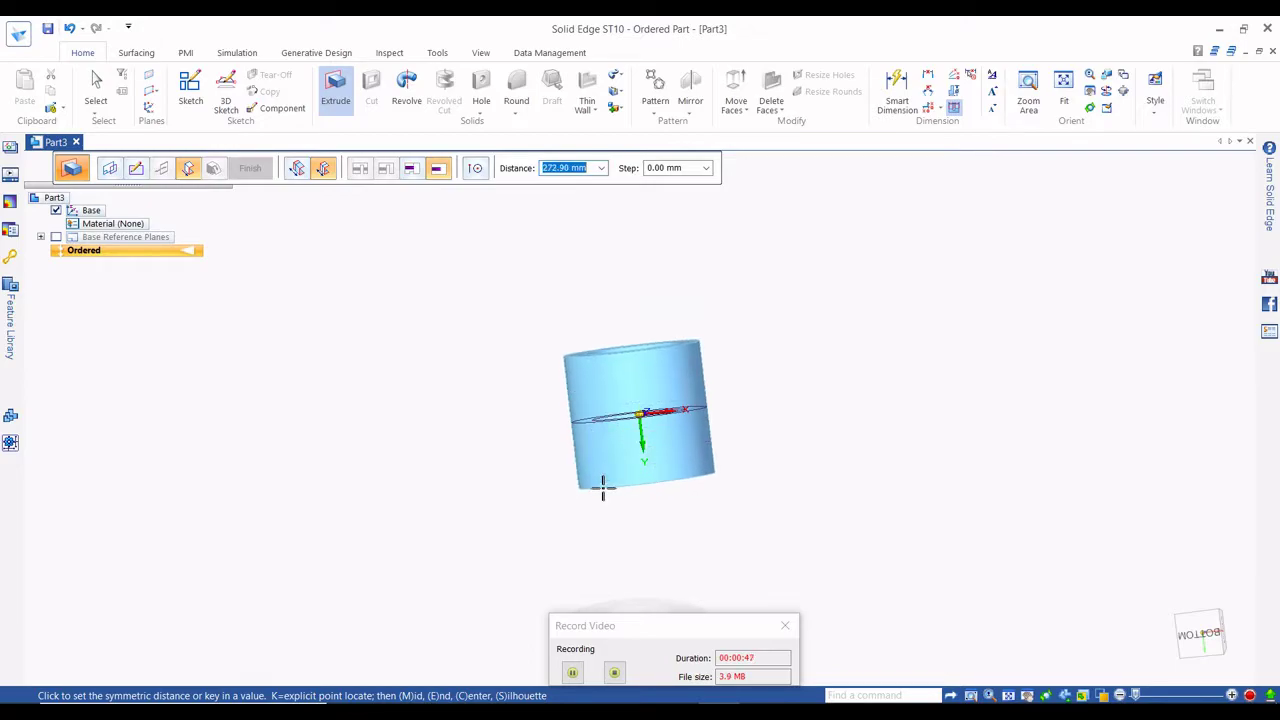
pyautogui.press('Return')
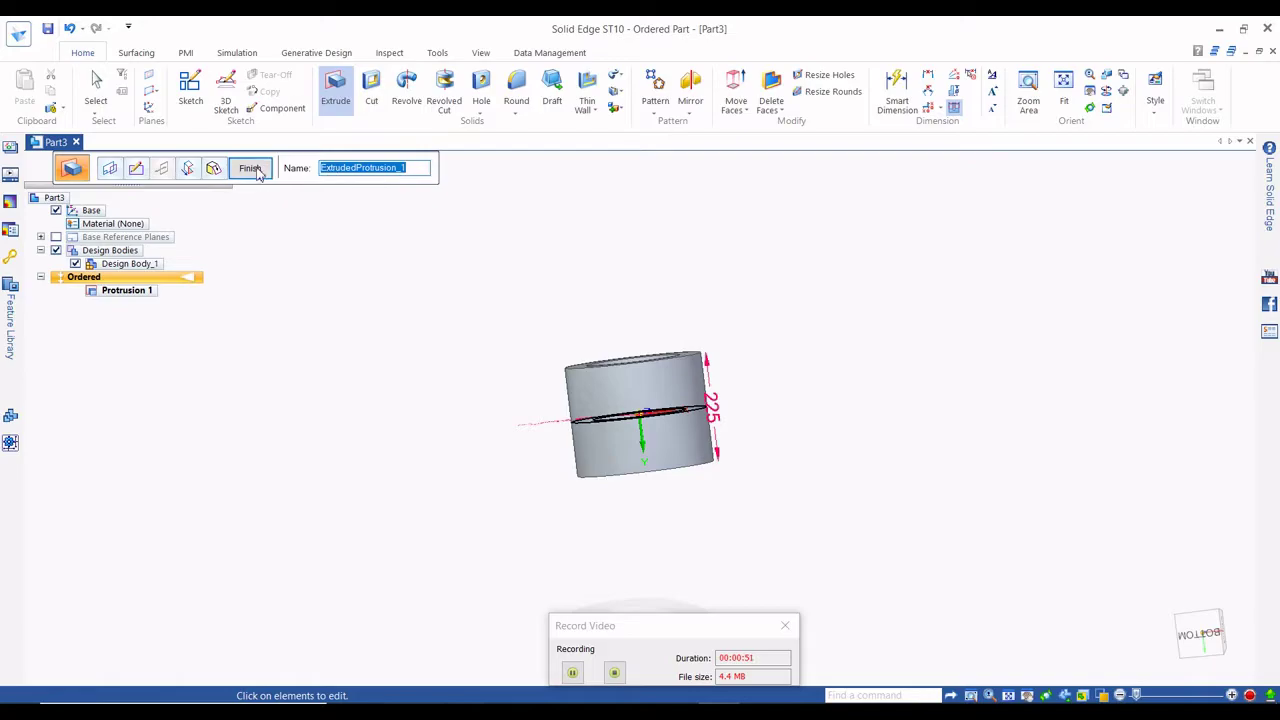
pyautogui.click(251, 170)
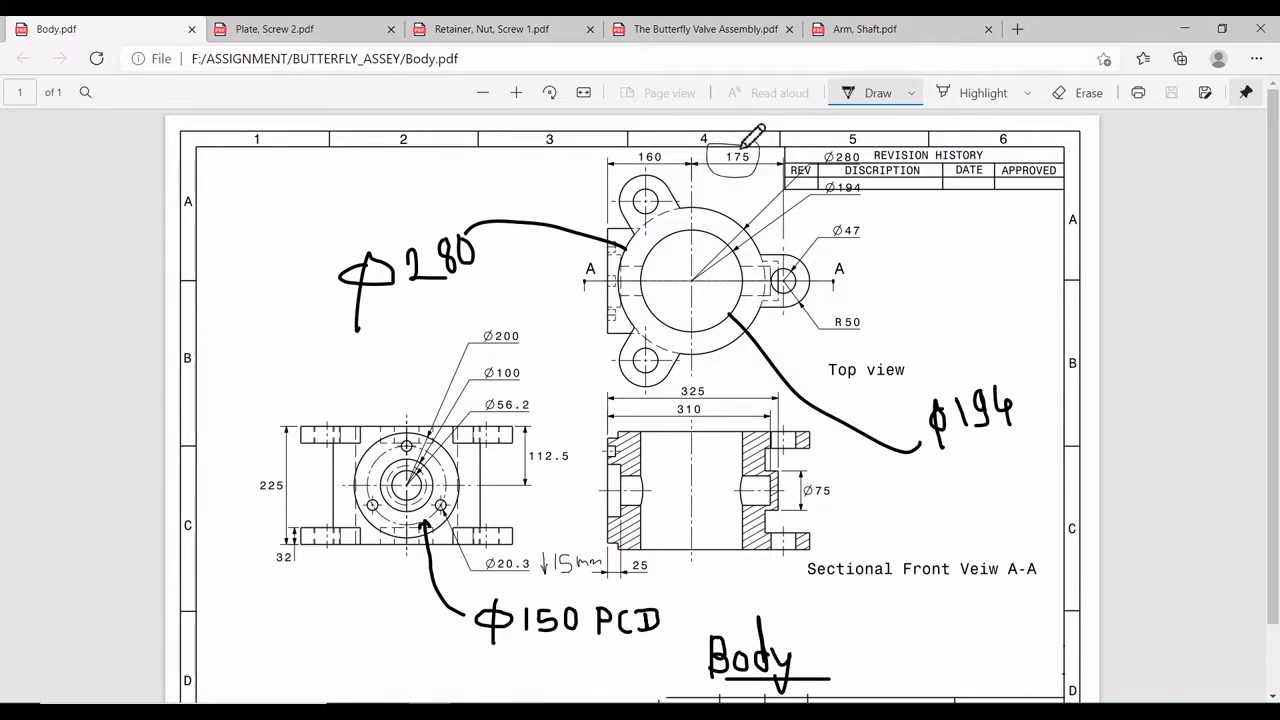
# Mark the 175 and R50 dimensions of the lug in the top view of Body.pdf with hand-drawn loops.
pyautogui.moveTo(745, 145); pyautogui.dragTo(758, 148)
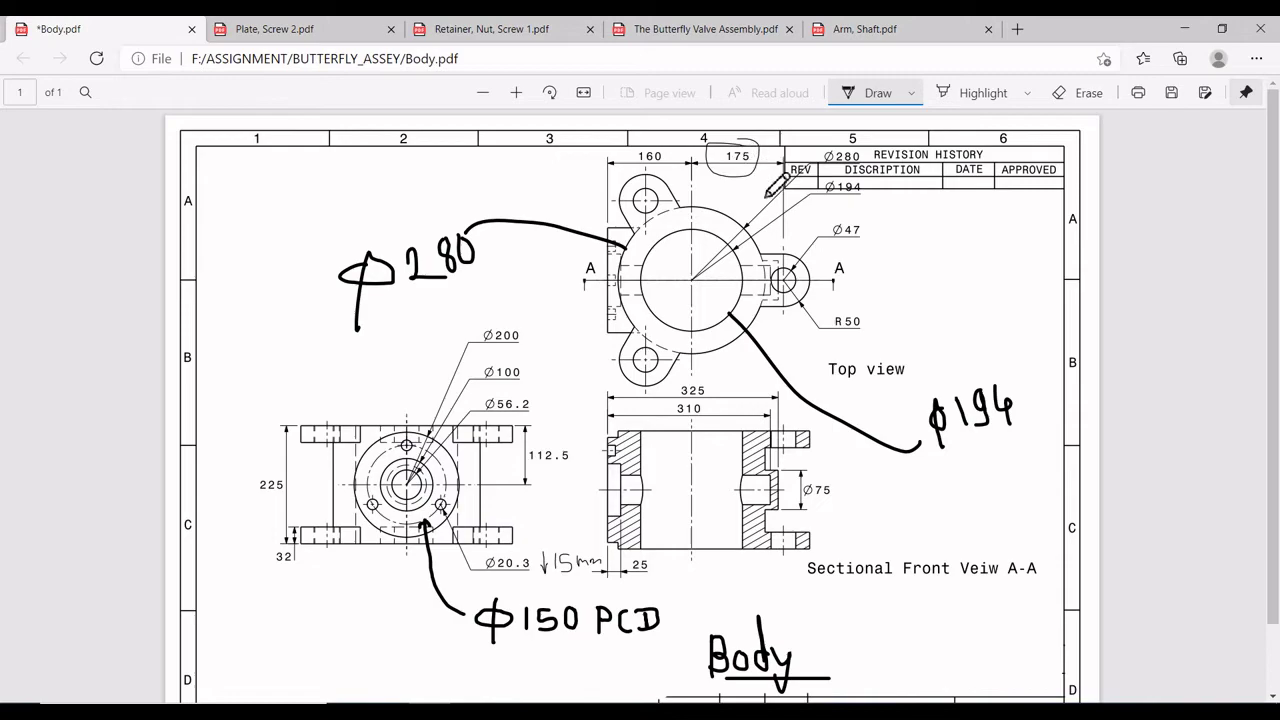
pyautogui.moveTo(867, 323)
pyautogui.mouseDown()
pyautogui.moveTo(824, 314)
pyautogui.moveTo(868, 330)
pyautogui.moveTo(848, 304)
pyautogui.mouseUp()
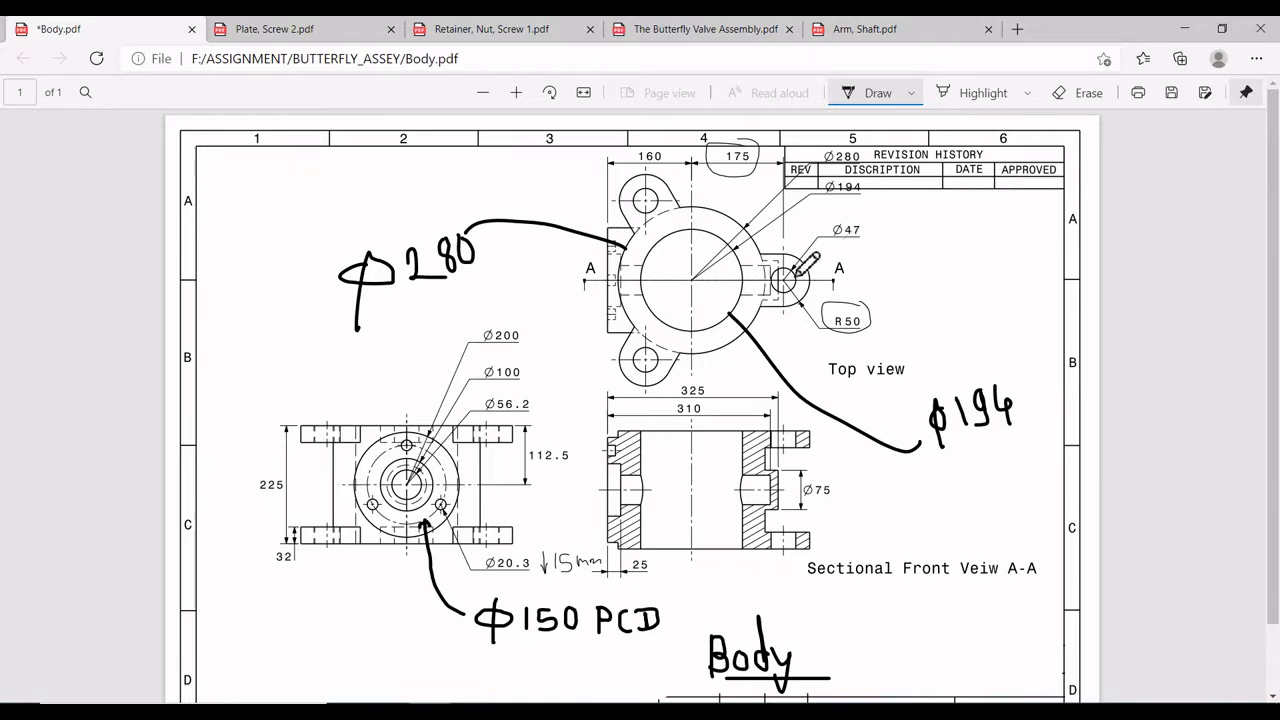
# Switch to Solid Edge and open an extrusion sketch on the upper end face of the ring.
pyautogui.hotkey('alt', 'Tab')
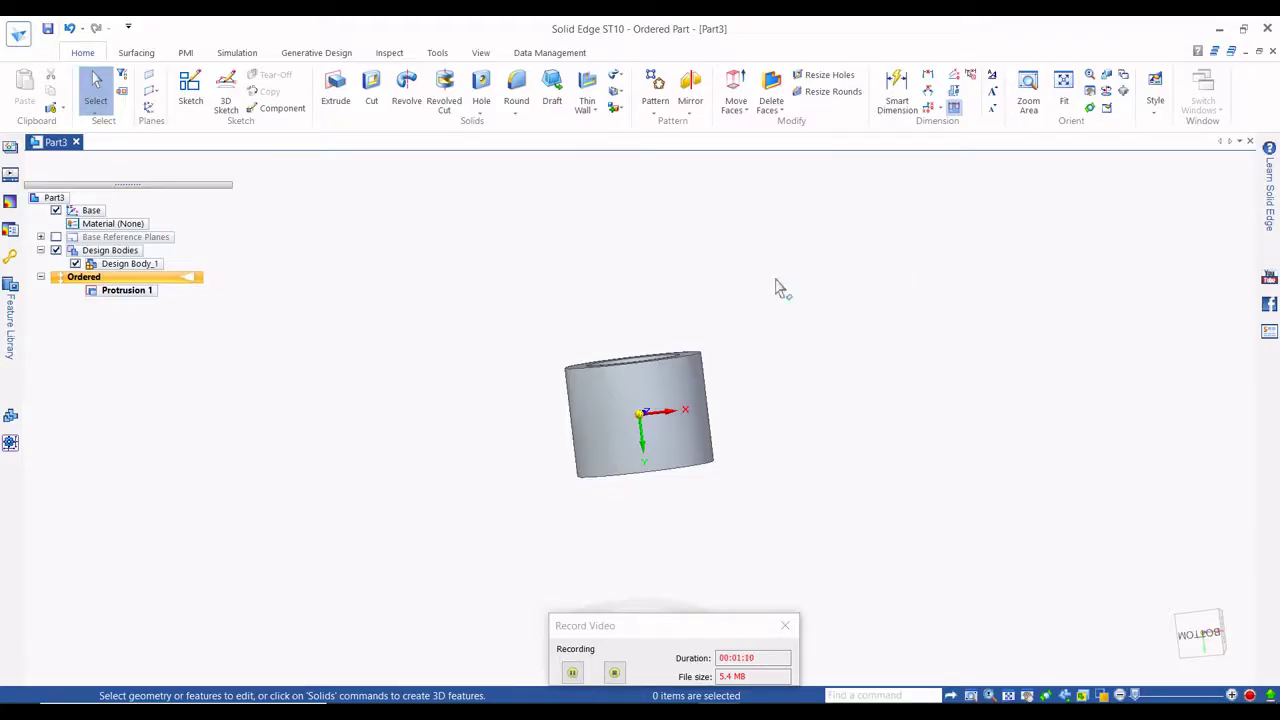
pyautogui.click(336, 90)
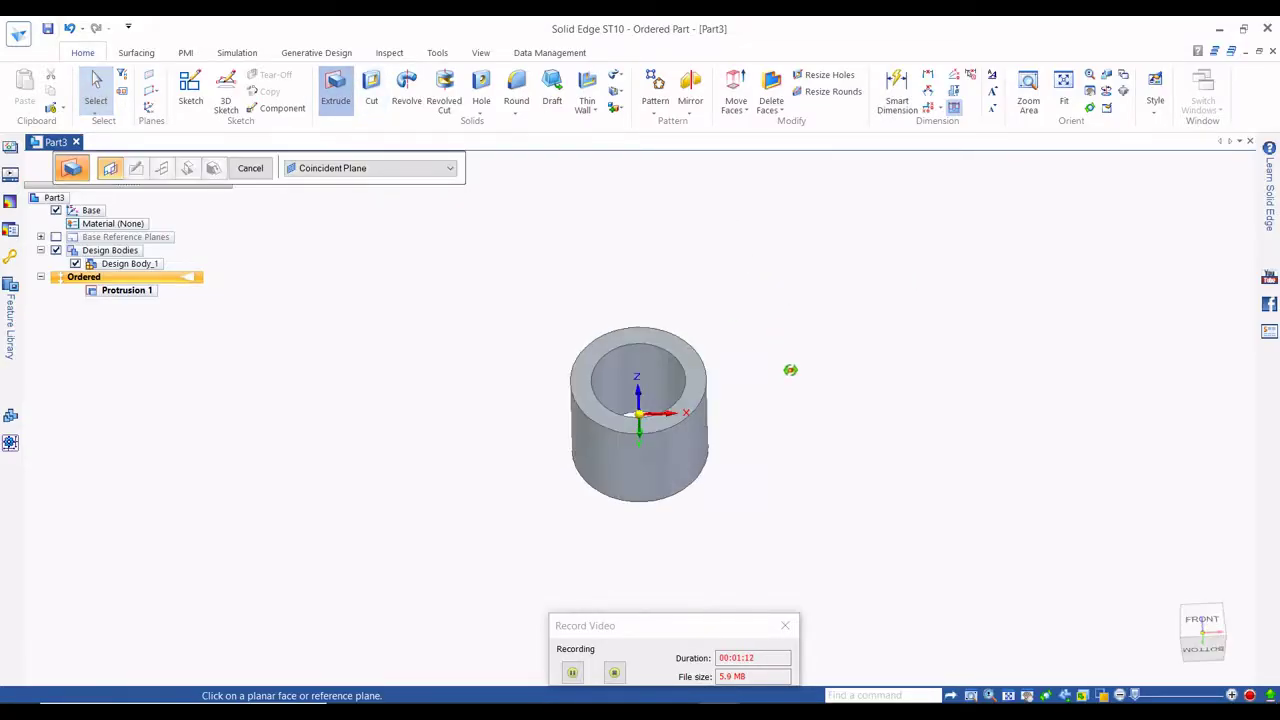
pyautogui.click(697, 373)
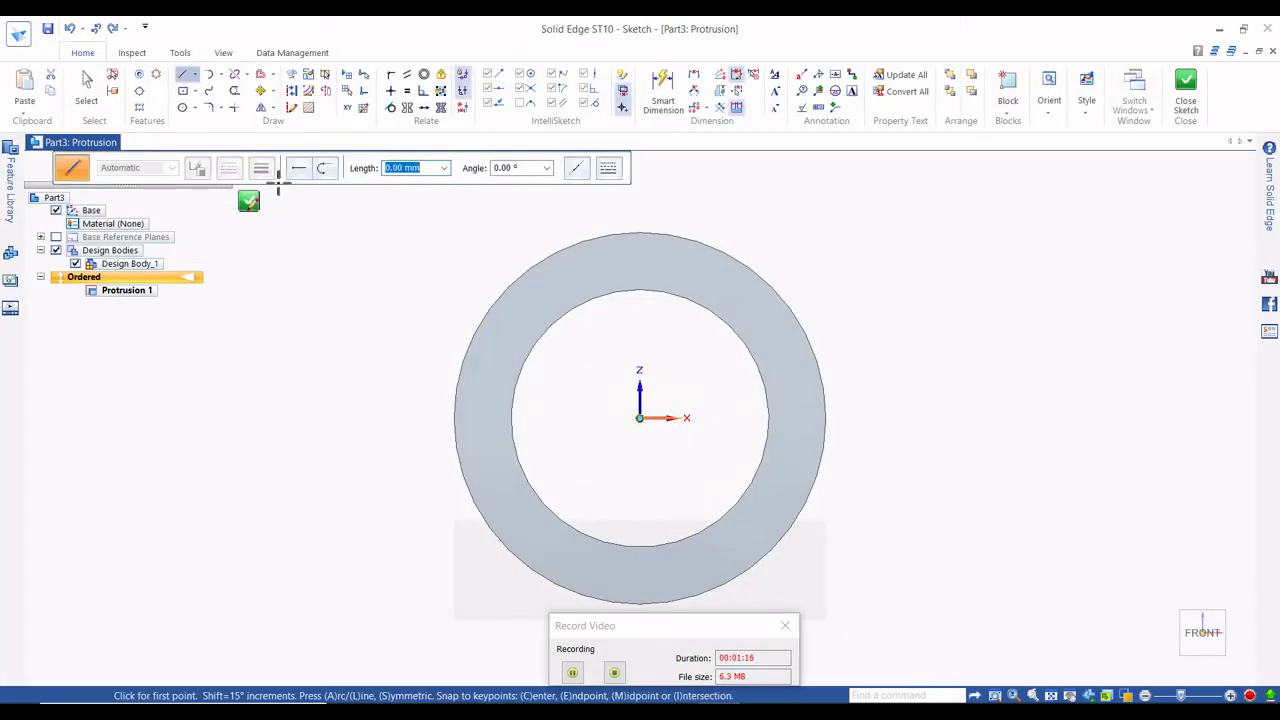
# Draw a 47 mm diameter circle just outside the ring, aligned horizontally with the origin on the X axis side.
pyautogui.click(190, 107)
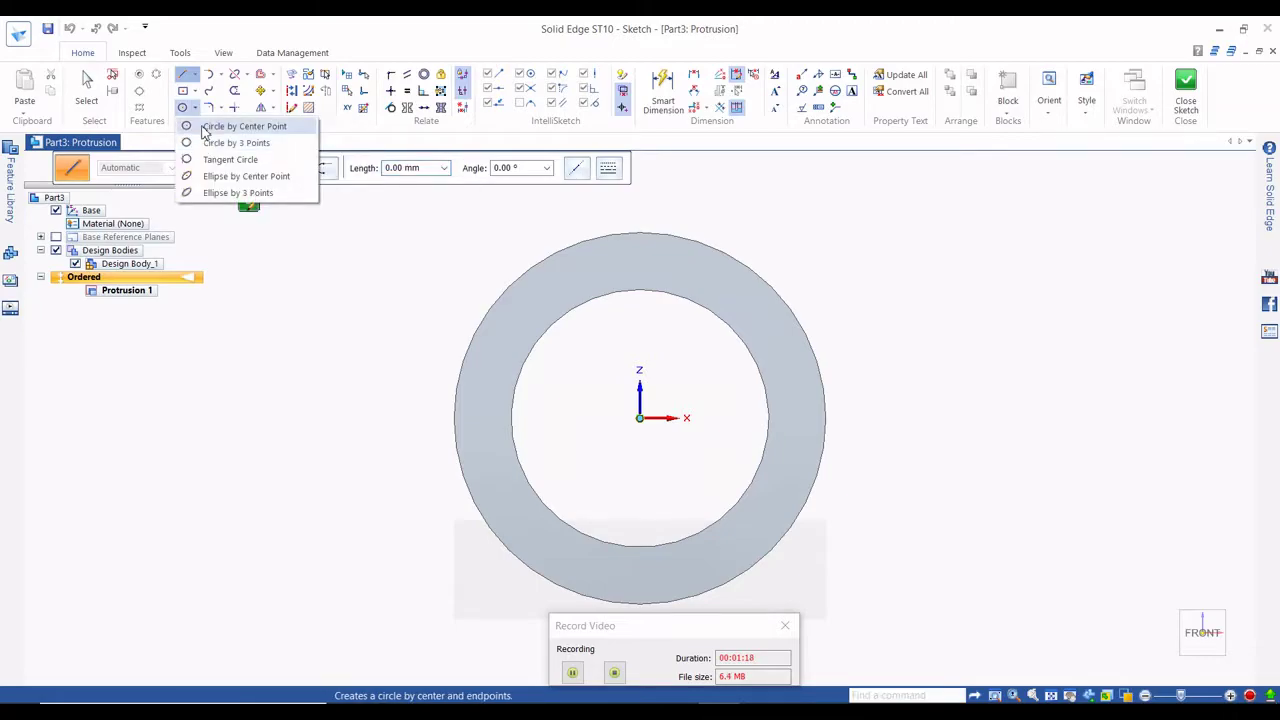
pyautogui.click(235, 126)
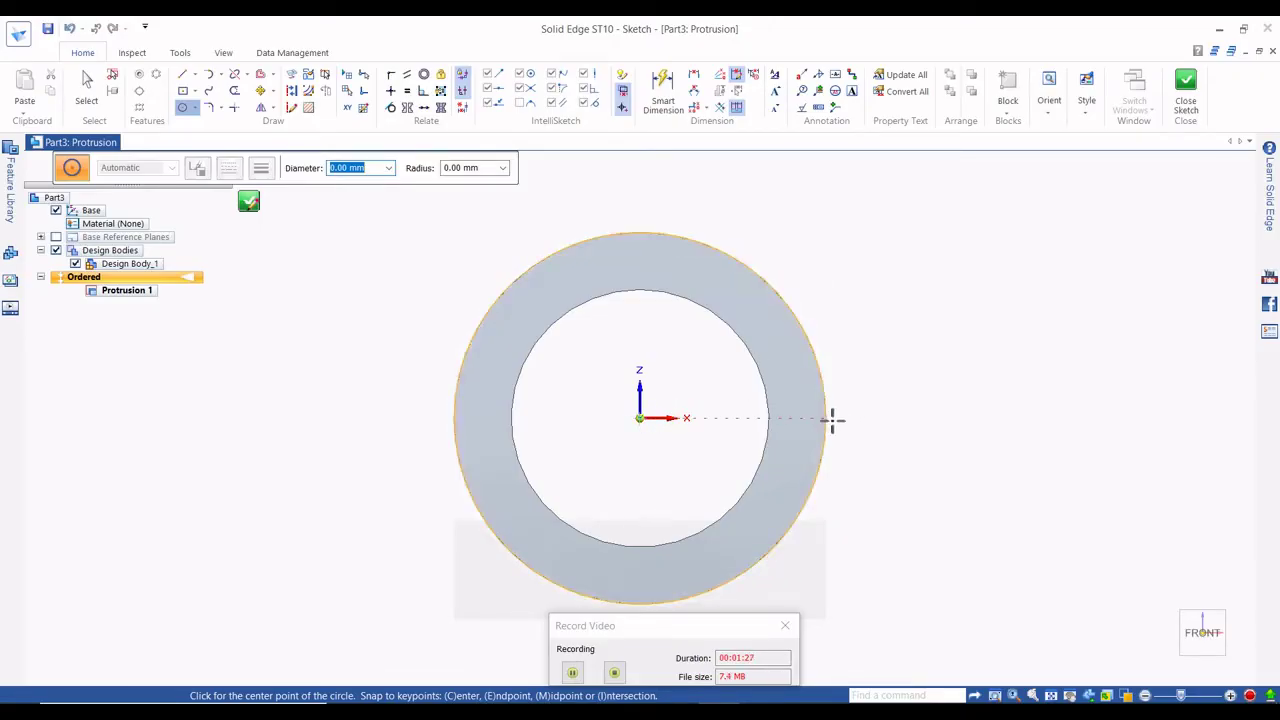
pyautogui.click(877, 417)
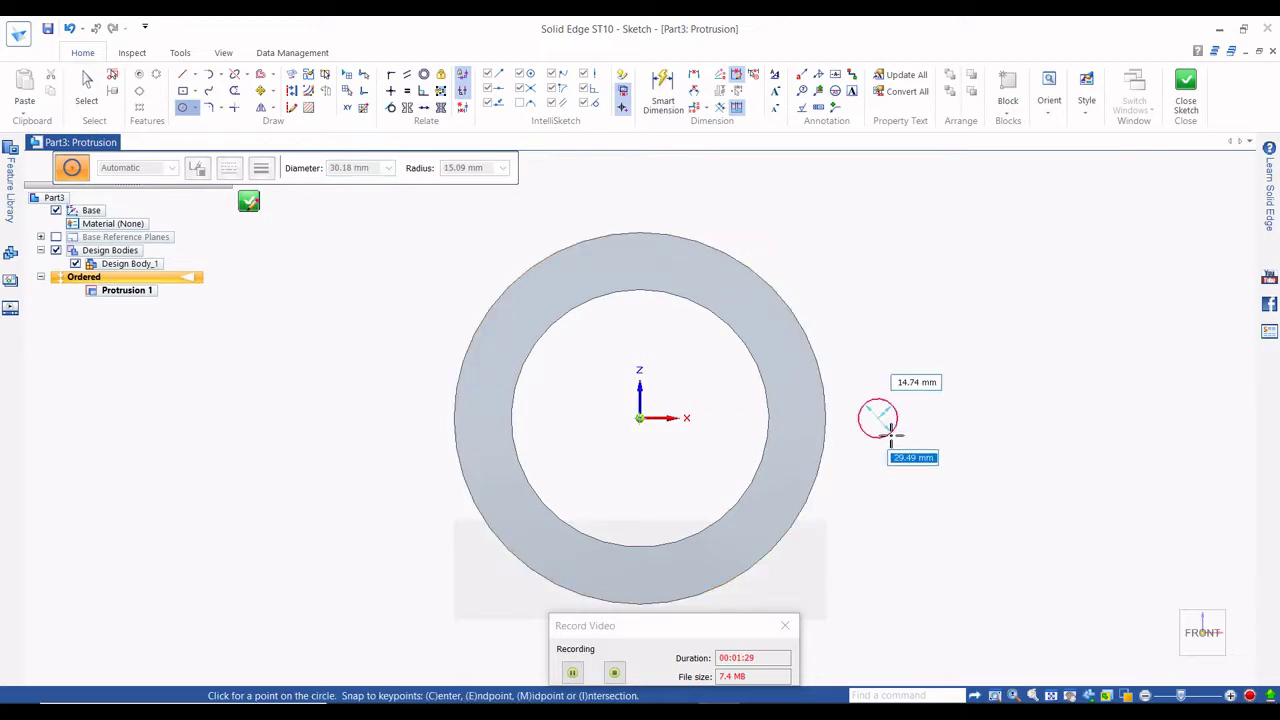
pyautogui.write('47')
pyautogui.press('Return')
pyautogui.click(894, 434)
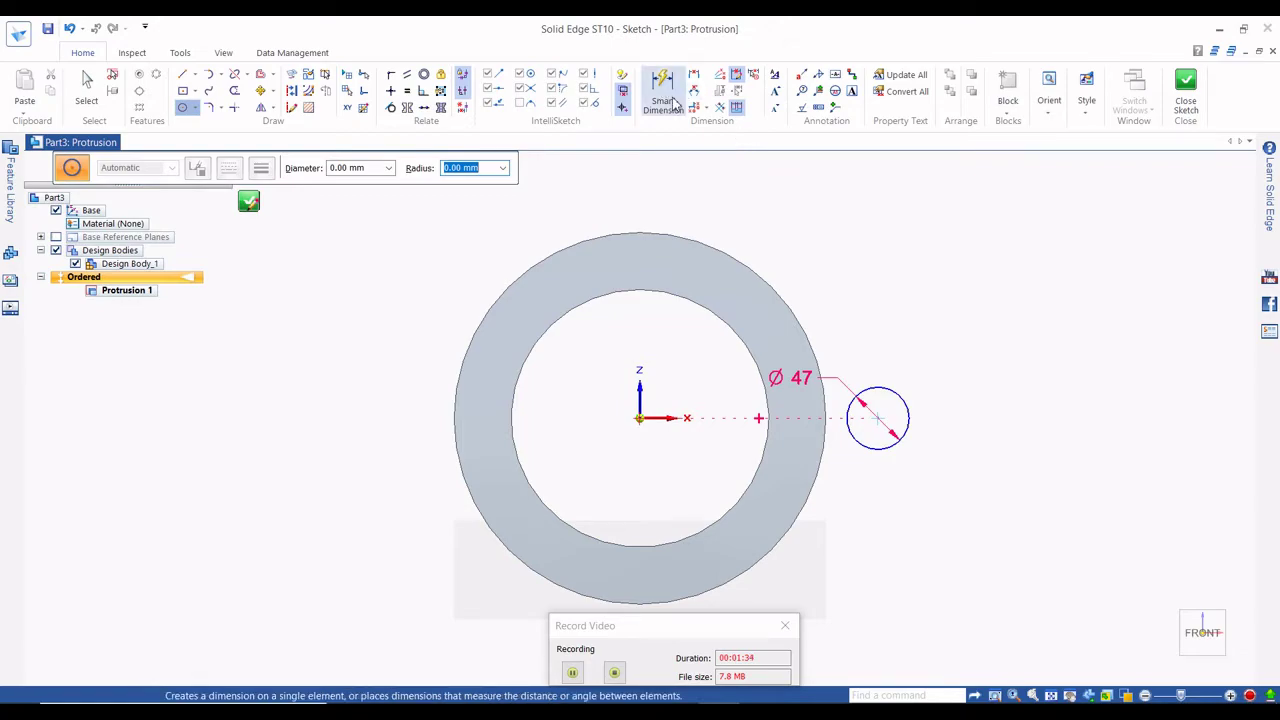
# Dimension the horizontal distance from the origin to the centre of the 47 mm circle as 175 mm.
pyautogui.click(663, 92)
pyautogui.click(869, 387)
pyautogui.click(641, 418)
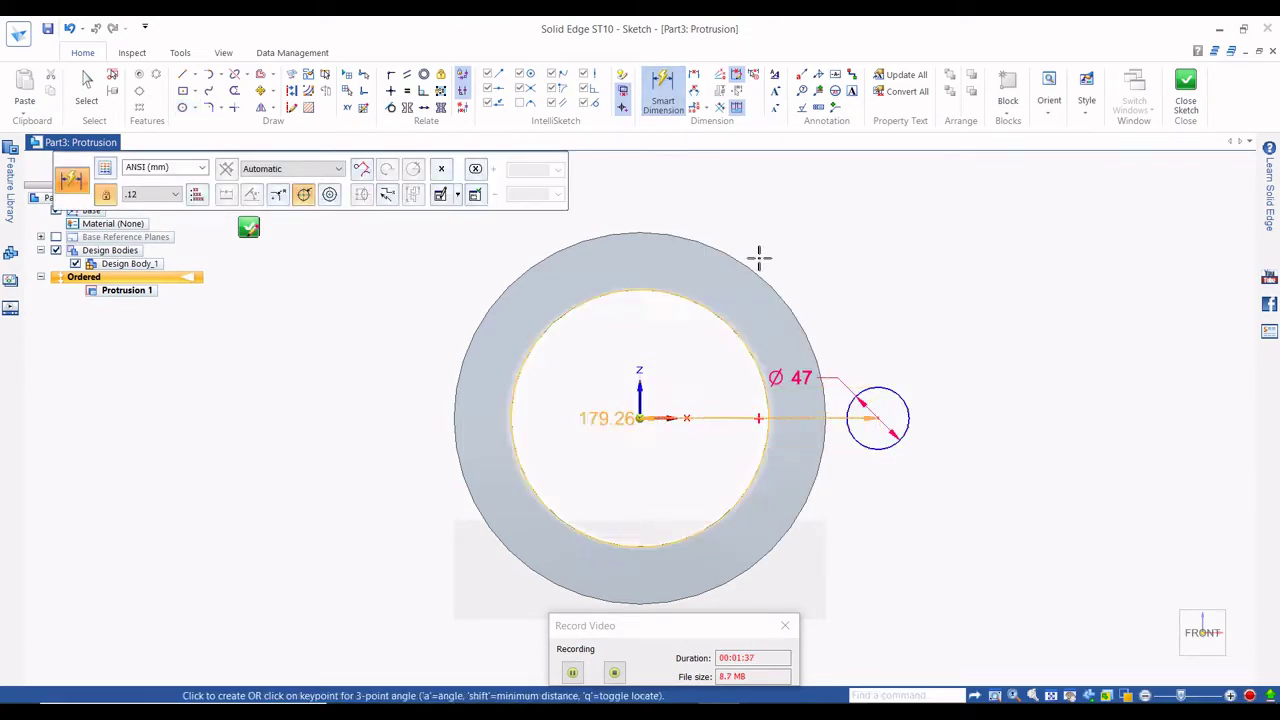
pyautogui.click(759, 232)
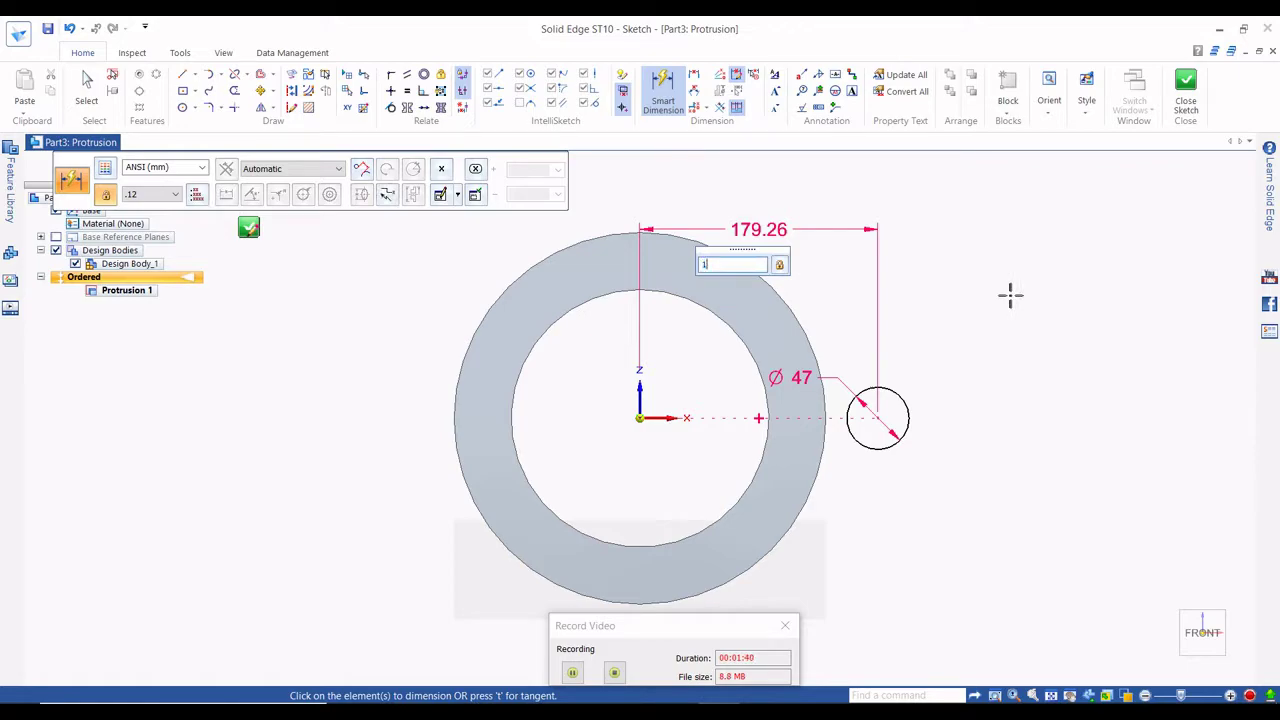
pyautogui.press('Return')
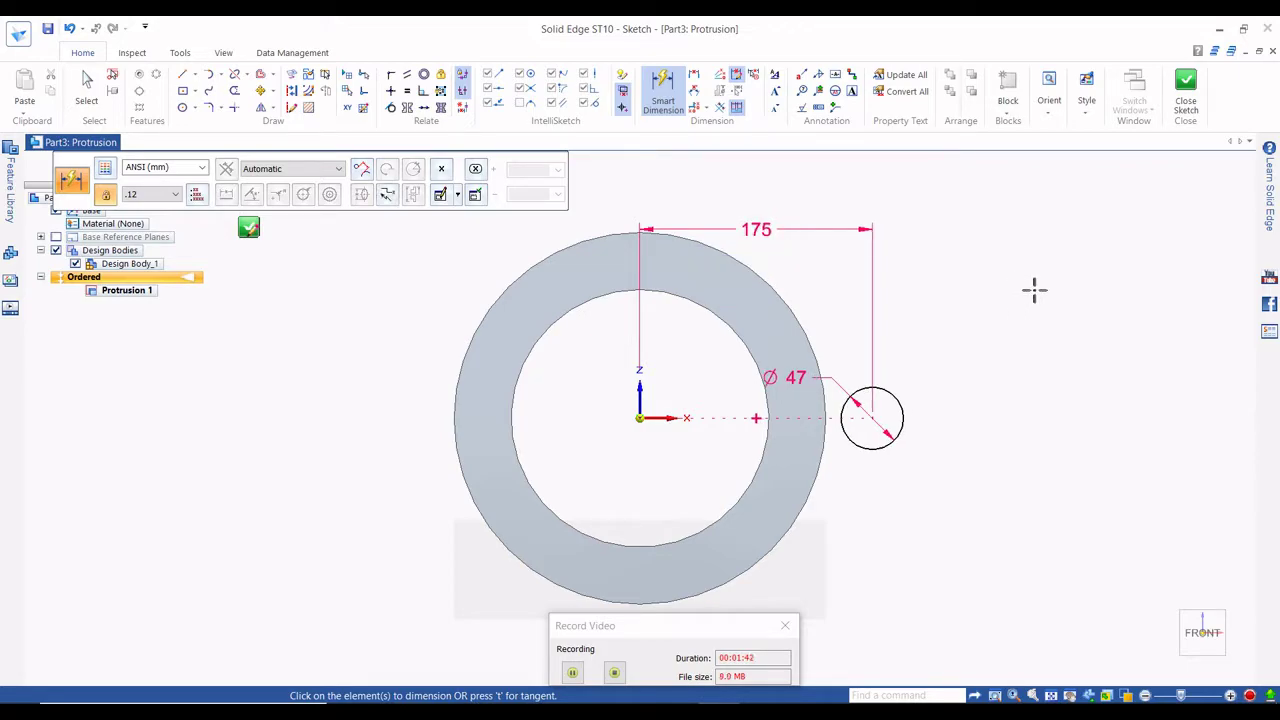
# Draw a 100 mm diameter circle concentric with the 47 mm circle, and an origin-centred circle matching the ring's outer edge.
pyautogui.click(195, 107)
pyautogui.click(230, 126)
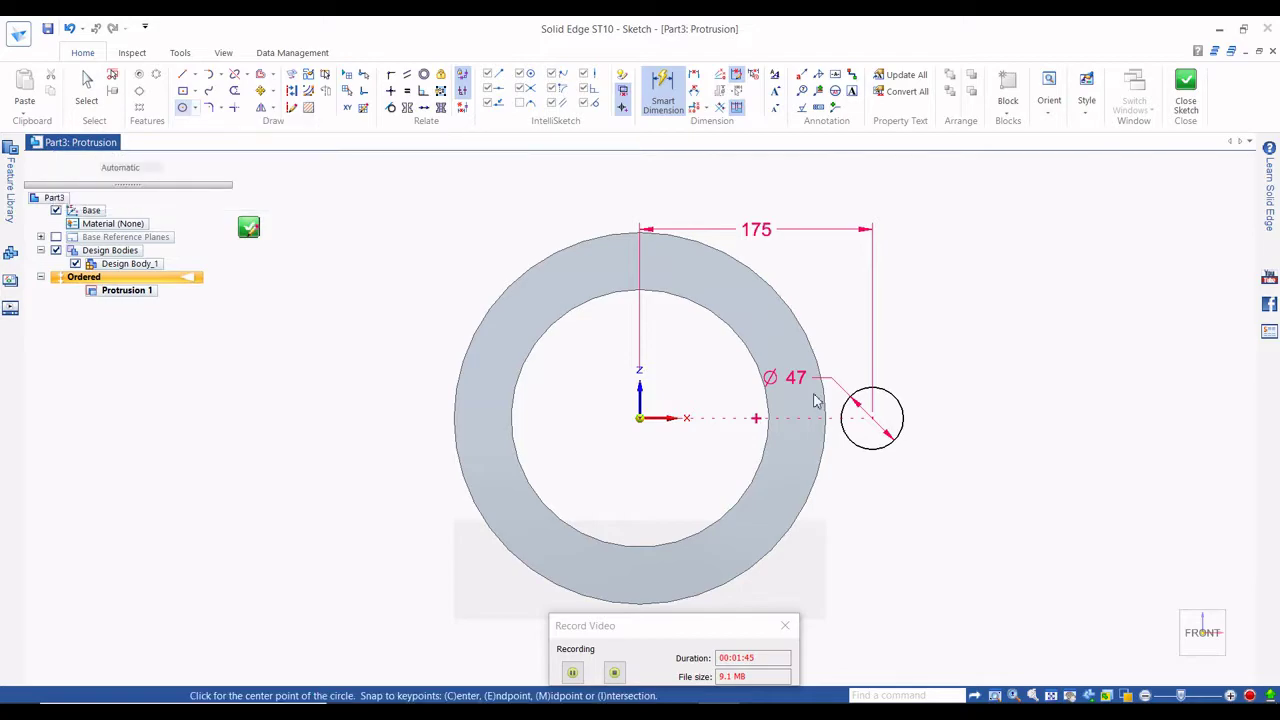
pyautogui.click(872, 418)
pyautogui.write('100')
pyautogui.press('Return')
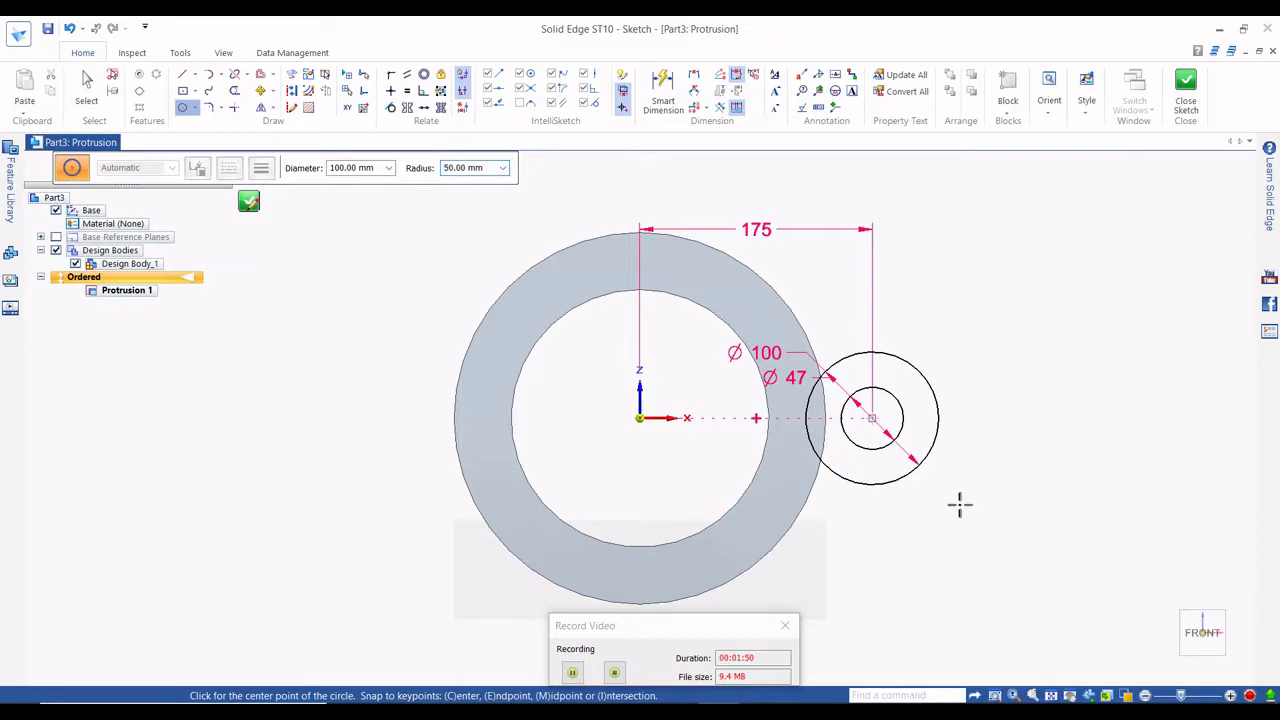
pyautogui.click(640, 418)
pyautogui.click(785, 285)
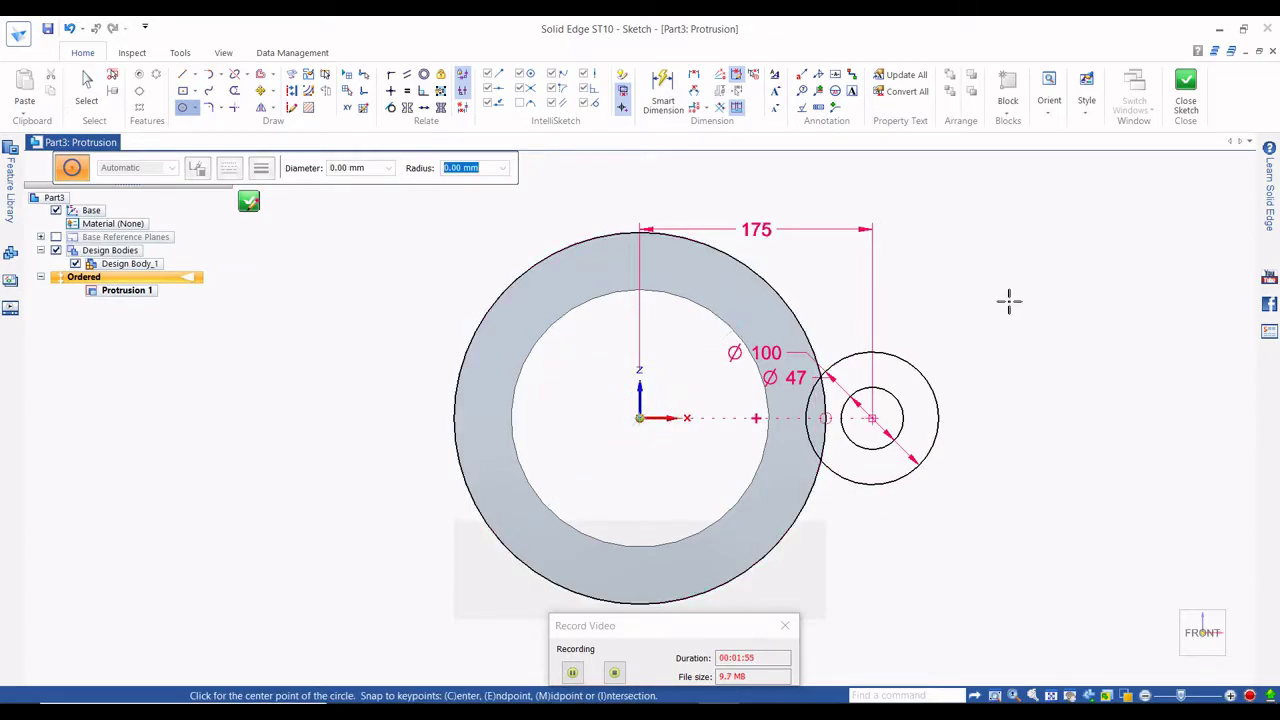
# Draw two horizontal lines from the upper and lower extremes of the 100 mm circle to the ring's outer circle.
pyautogui.click(194, 75)
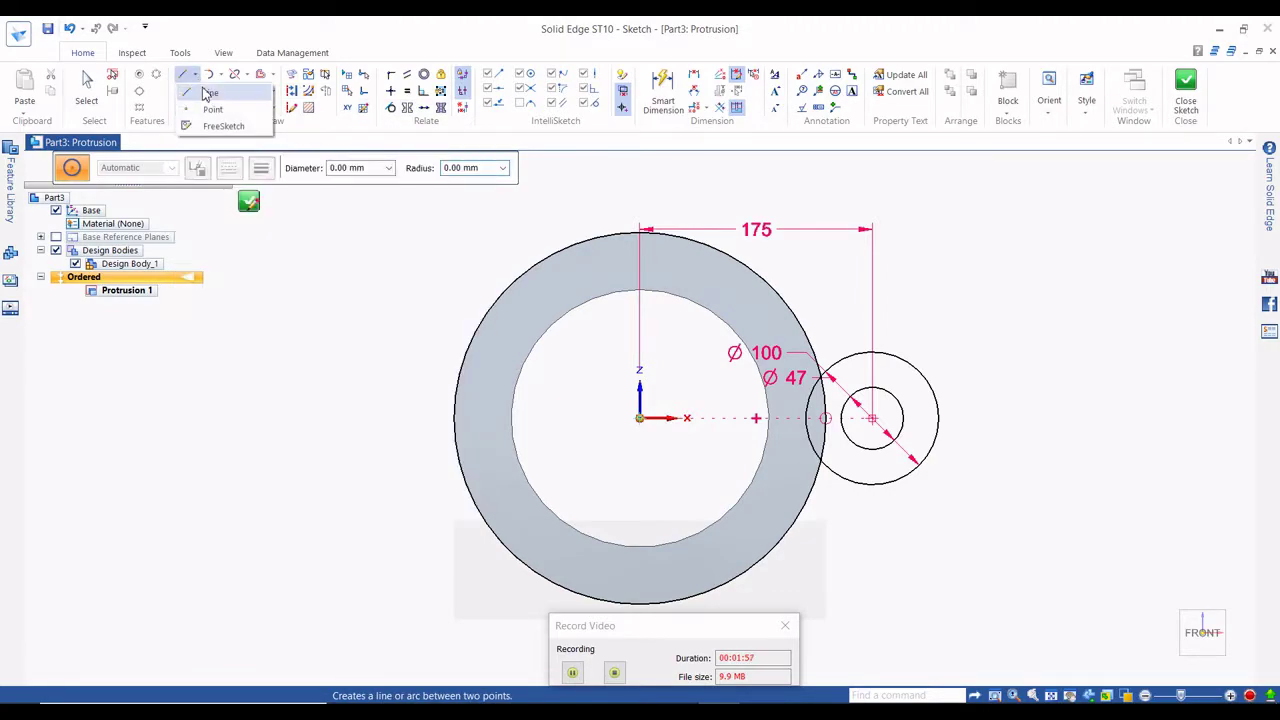
pyautogui.click(207, 95)
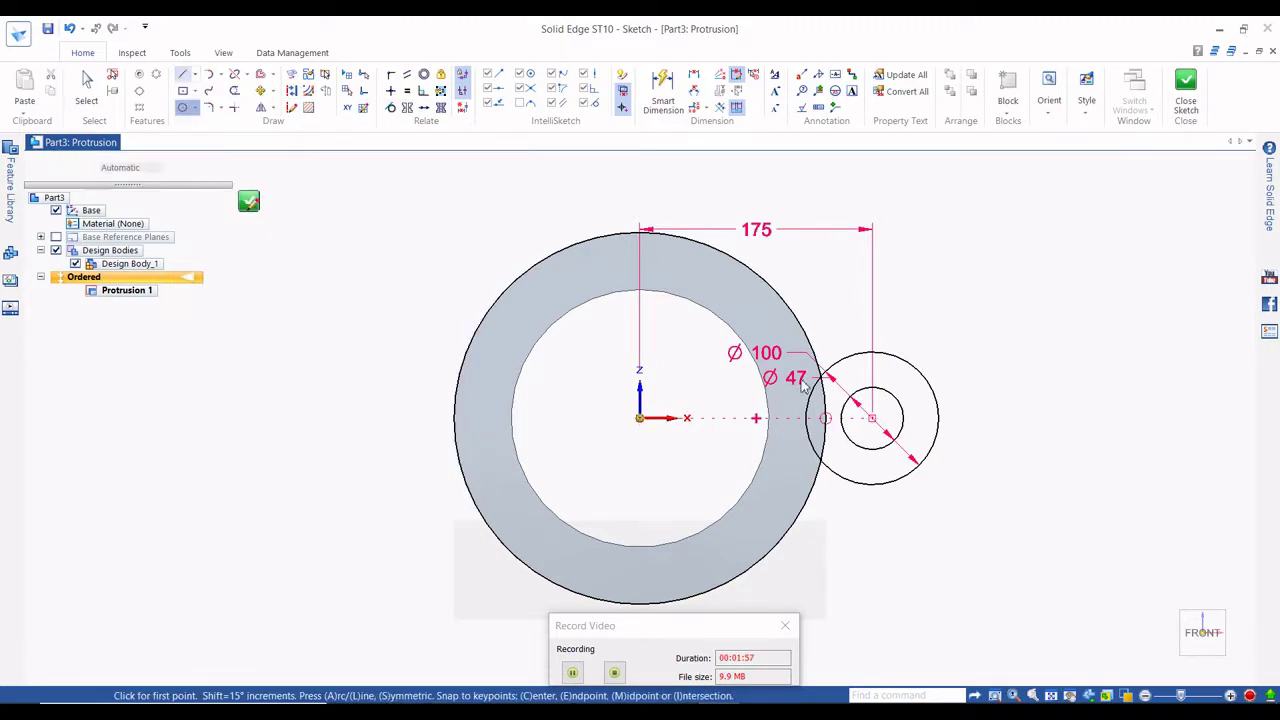
pyautogui.click(872, 352)
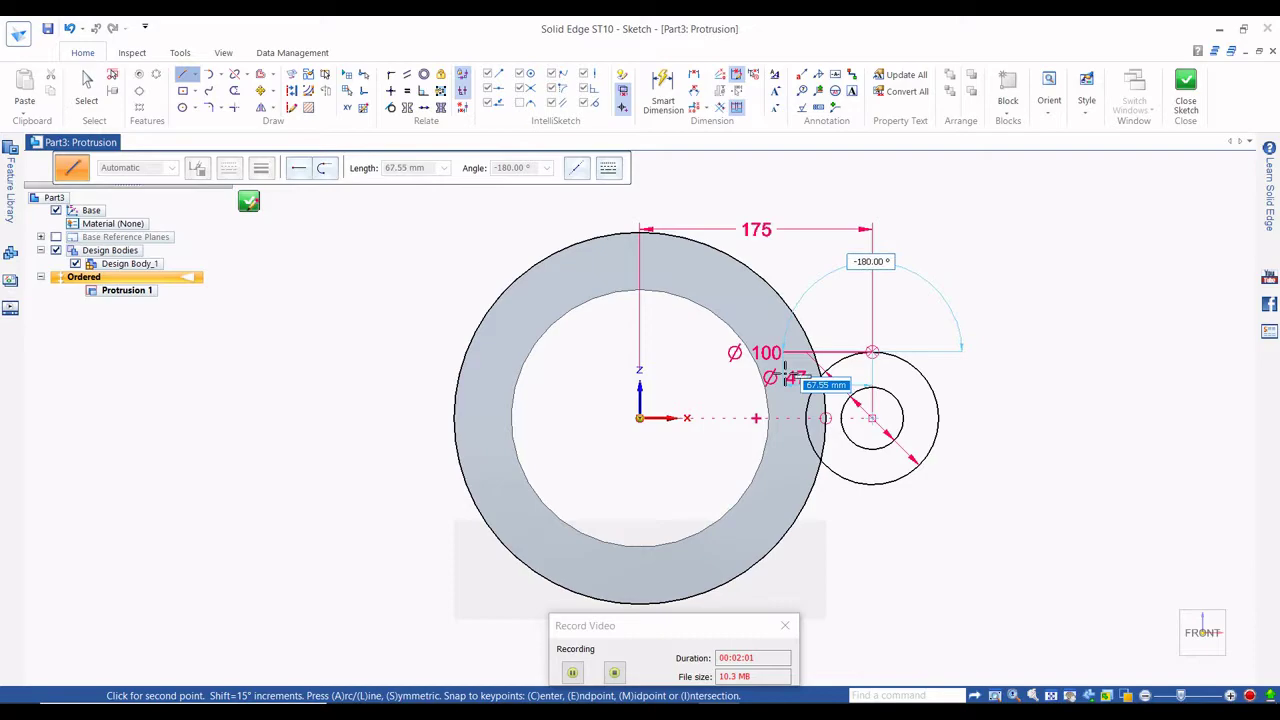
pyautogui.rightClick(840, 371)
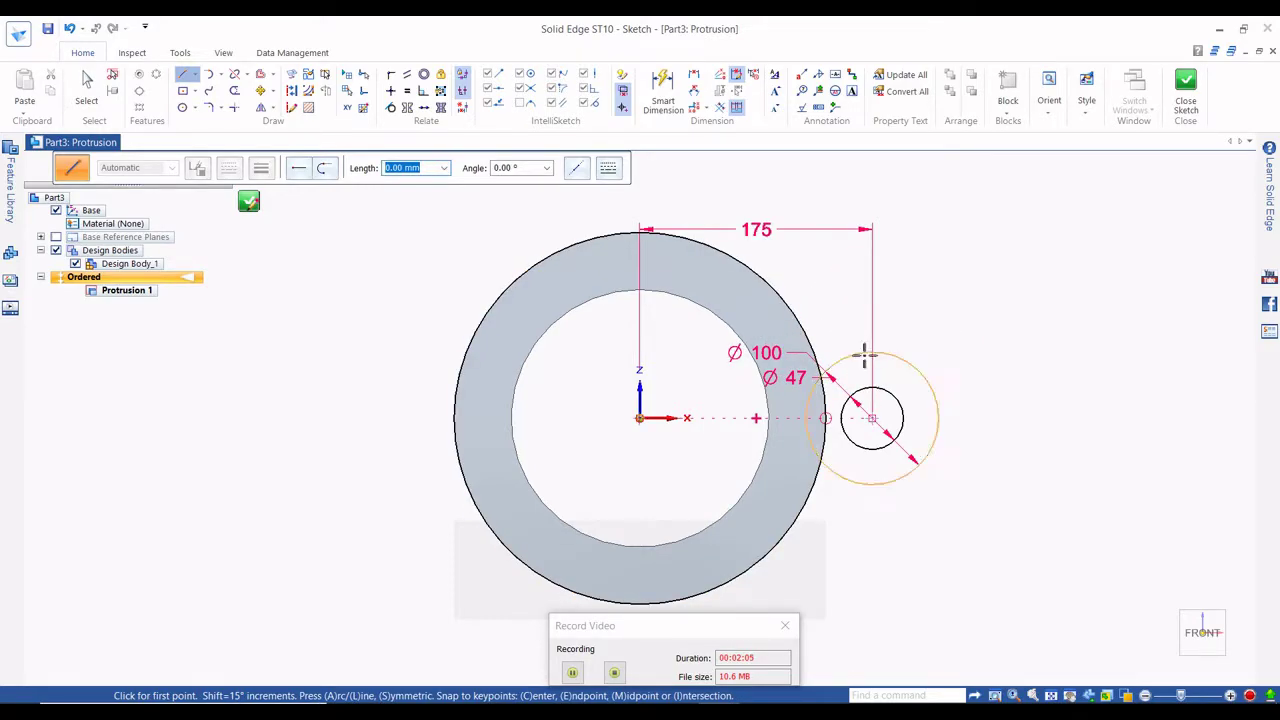
pyautogui.click(851, 353)
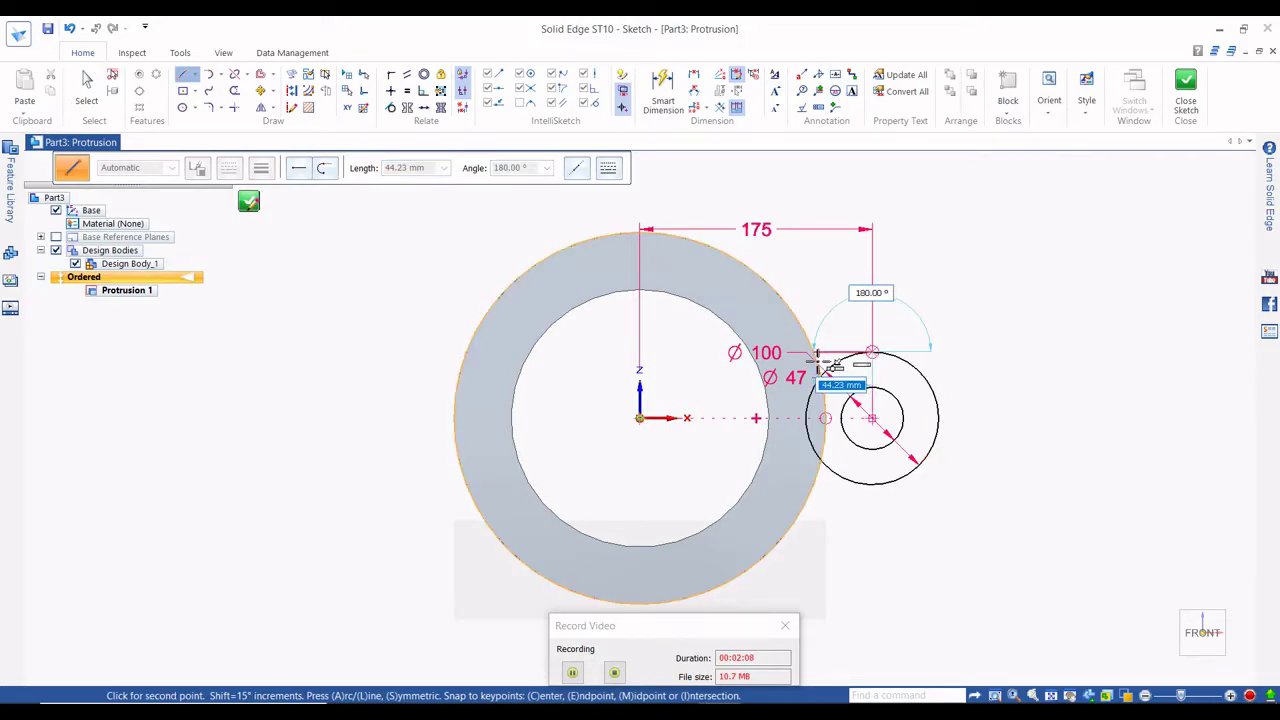
pyautogui.scroll(2, 830, 355)
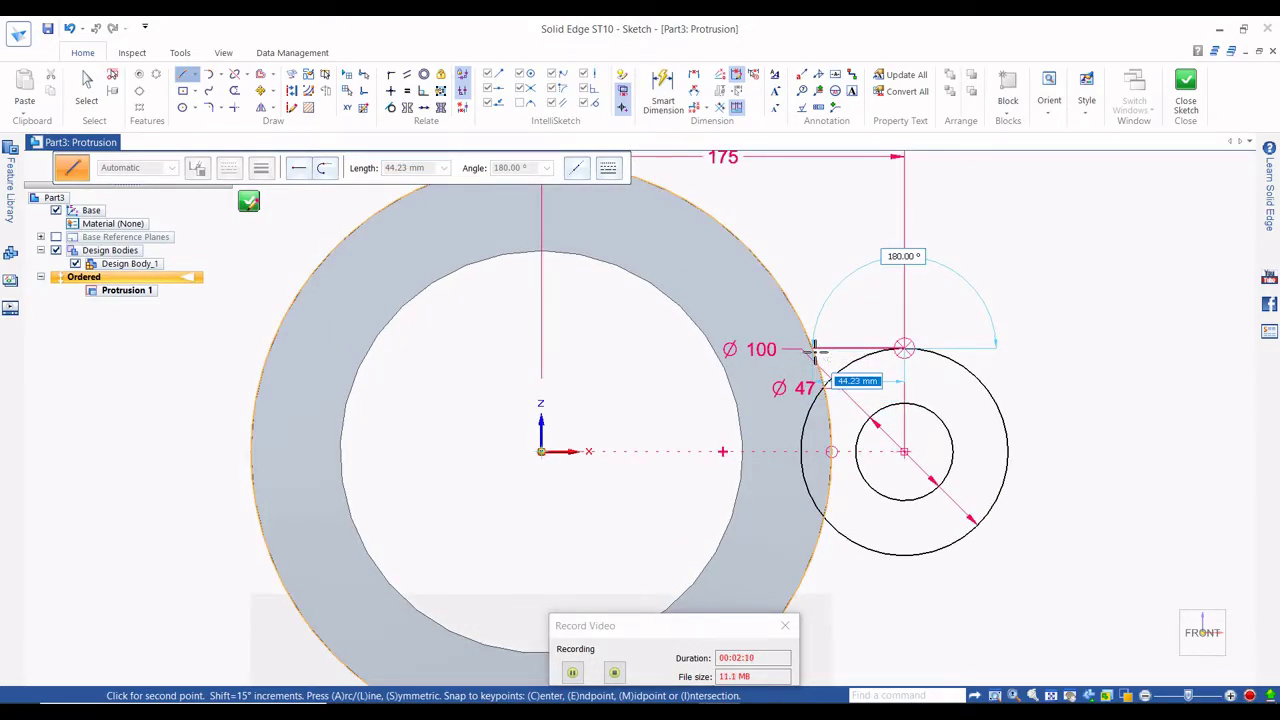
pyautogui.click(815, 350)
pyautogui.rightClick(848, 287)
pyautogui.scroll(-1, 907, 405)
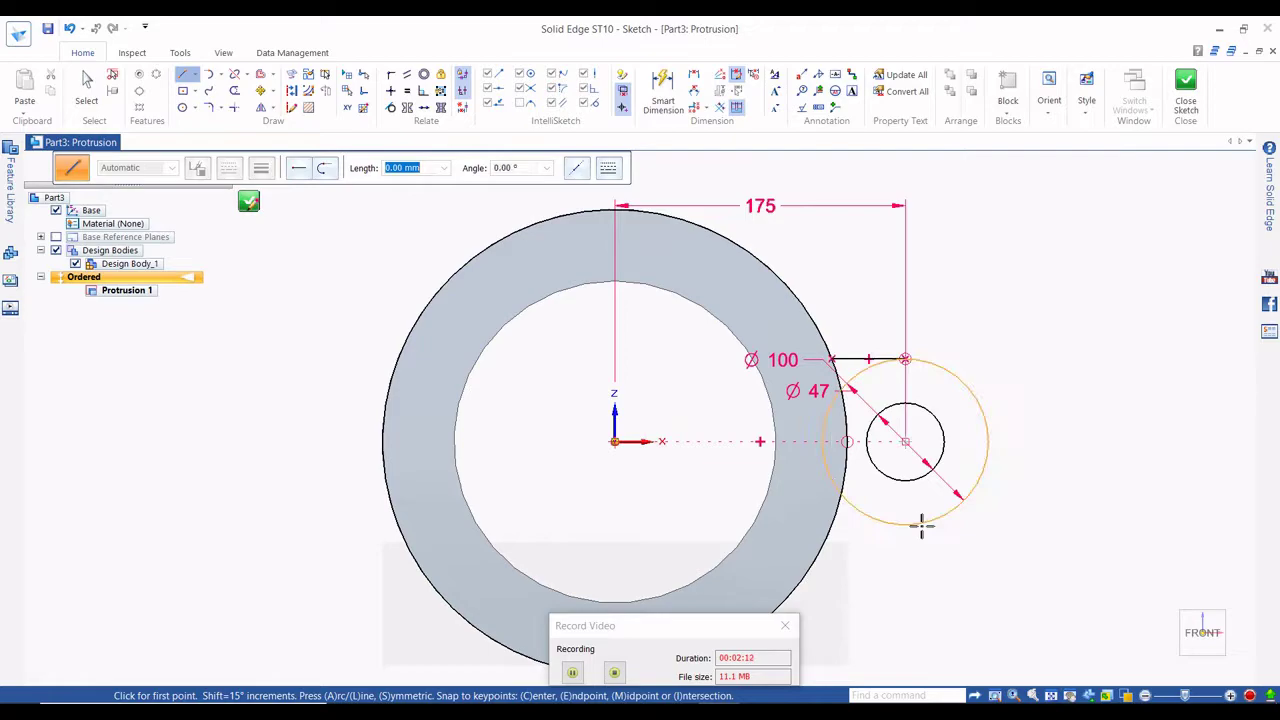
pyautogui.click(917, 524)
pyautogui.click(830, 525)
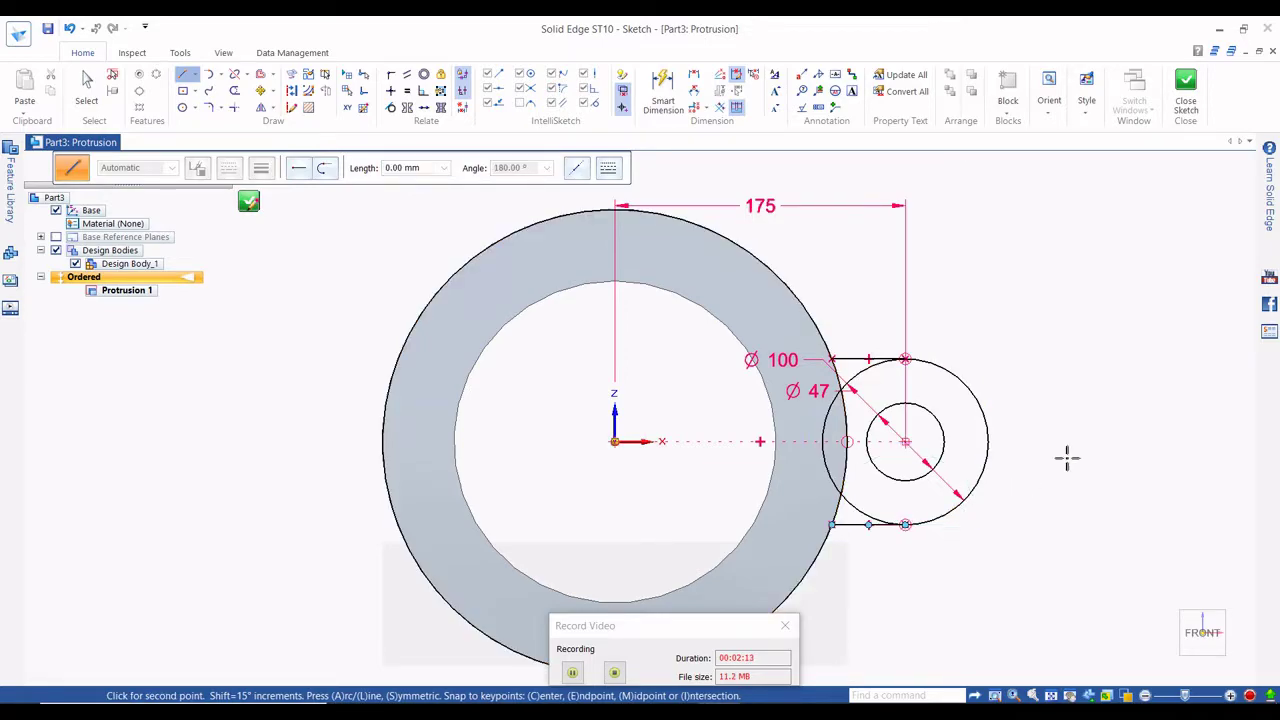
pyautogui.rightClick(1067, 441)
# Trim the large outer circle and the inner part of the 100 mm circle to leave a closed lug outline.
pyautogui.click(234, 91)
pyautogui.moveTo(795, 234); pyautogui.dragTo(723, 286)
pyautogui.scroll(2, 846, 451)
pyautogui.moveTo(846, 451)
pyautogui.mouseDown()
pyautogui.moveTo(770, 433)
pyautogui.moveTo(887, 492)
pyautogui.moveTo(857, 571)
pyautogui.moveTo(858, 540)
pyautogui.mouseUp()
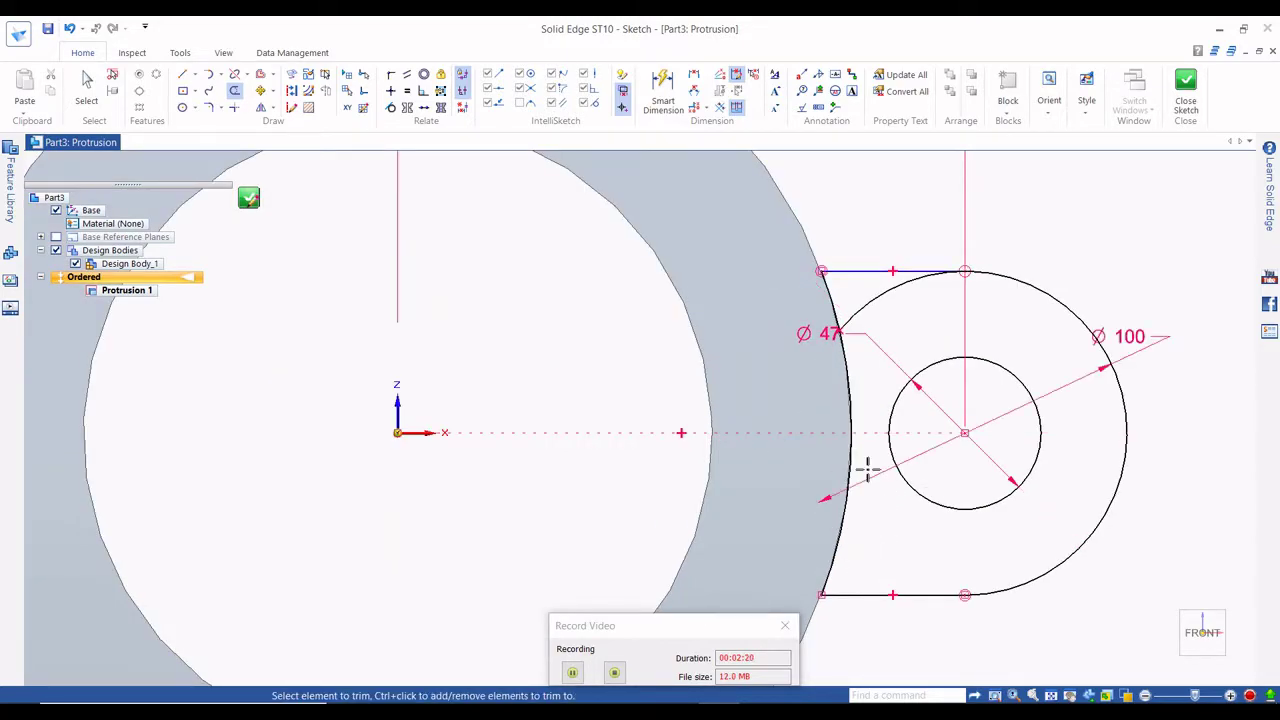
pyautogui.moveTo(848, 322); pyautogui.dragTo(857, 289)
pyautogui.scroll(-3, 857, 289)
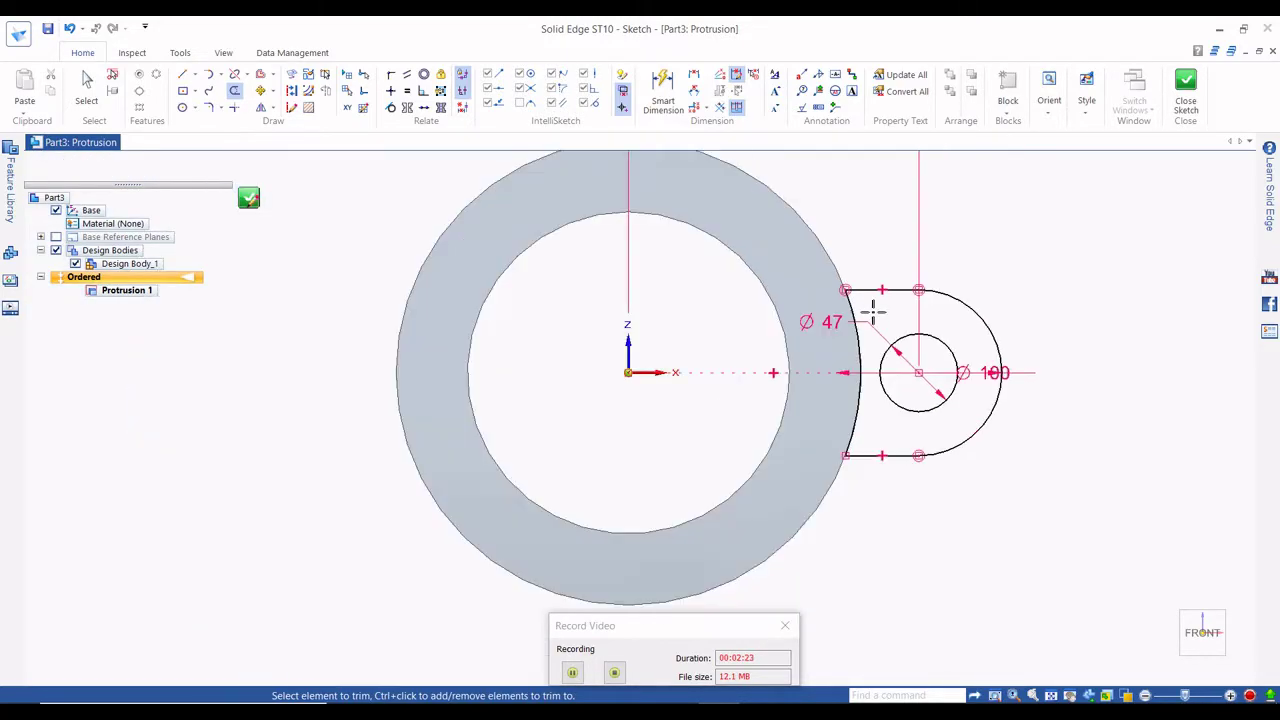
# Close the lug sketch and change its extrusion from a symmetric to a one-sided extent.
pyautogui.click(1188, 88)
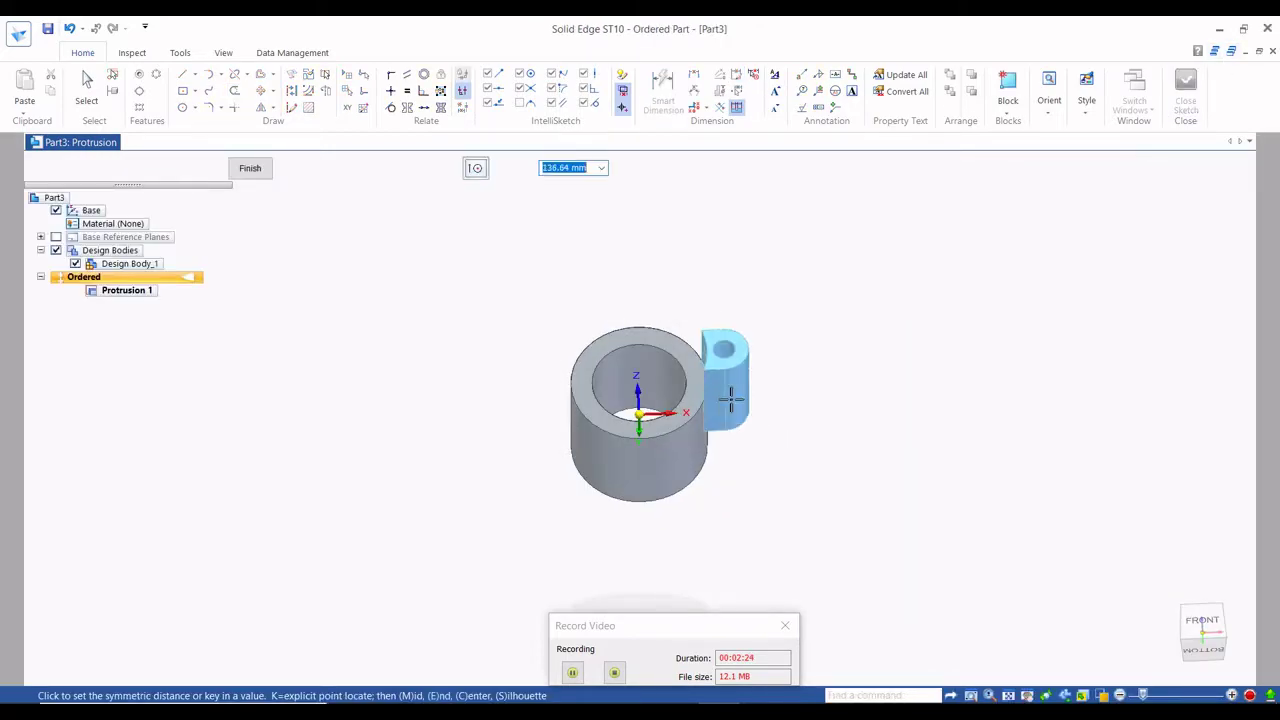
pyautogui.scroll(3, 731, 400)
pyautogui.moveTo(733, 337); pyautogui.dragTo(732, 289, button='middle')
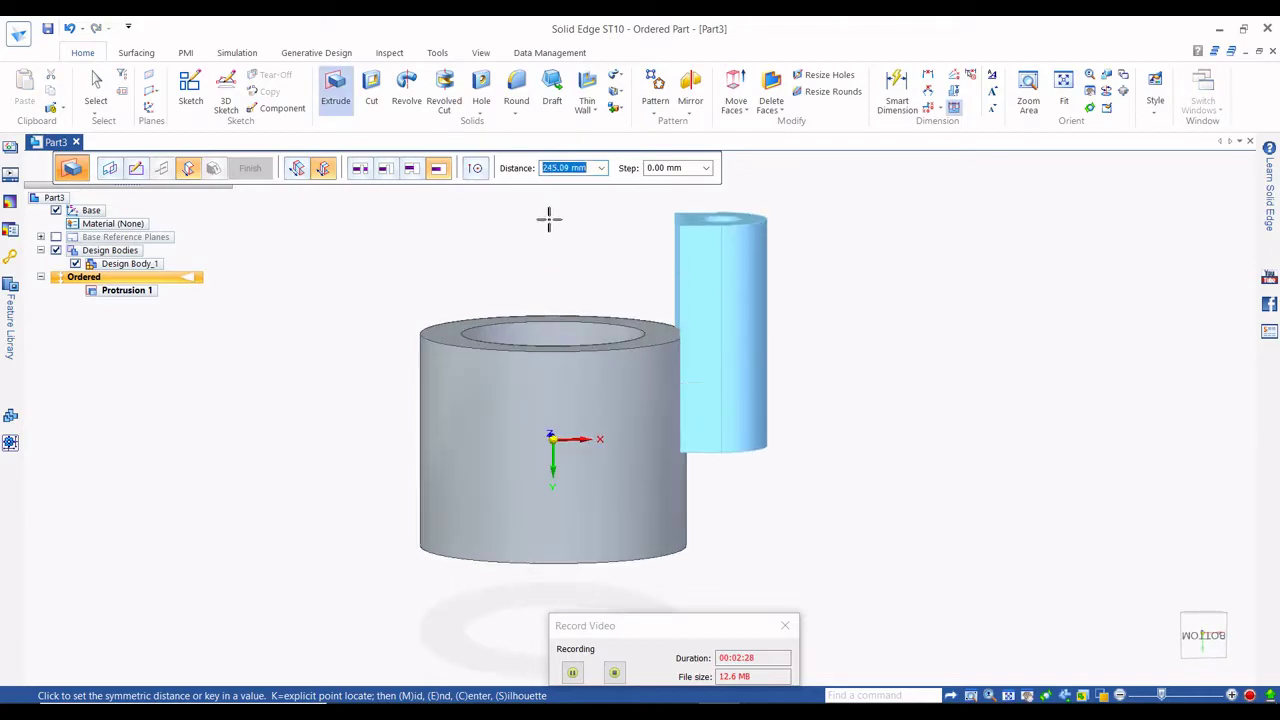
pyautogui.click(325, 170)
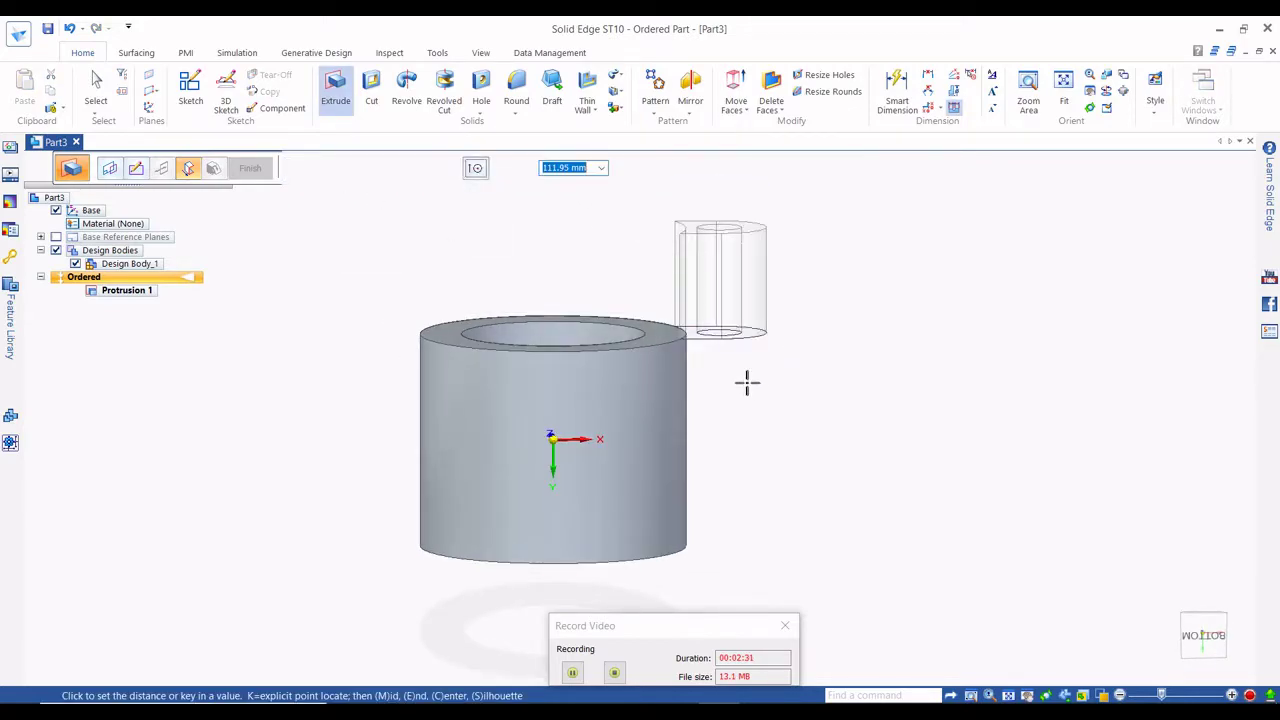
pyautogui.click(731, 362)
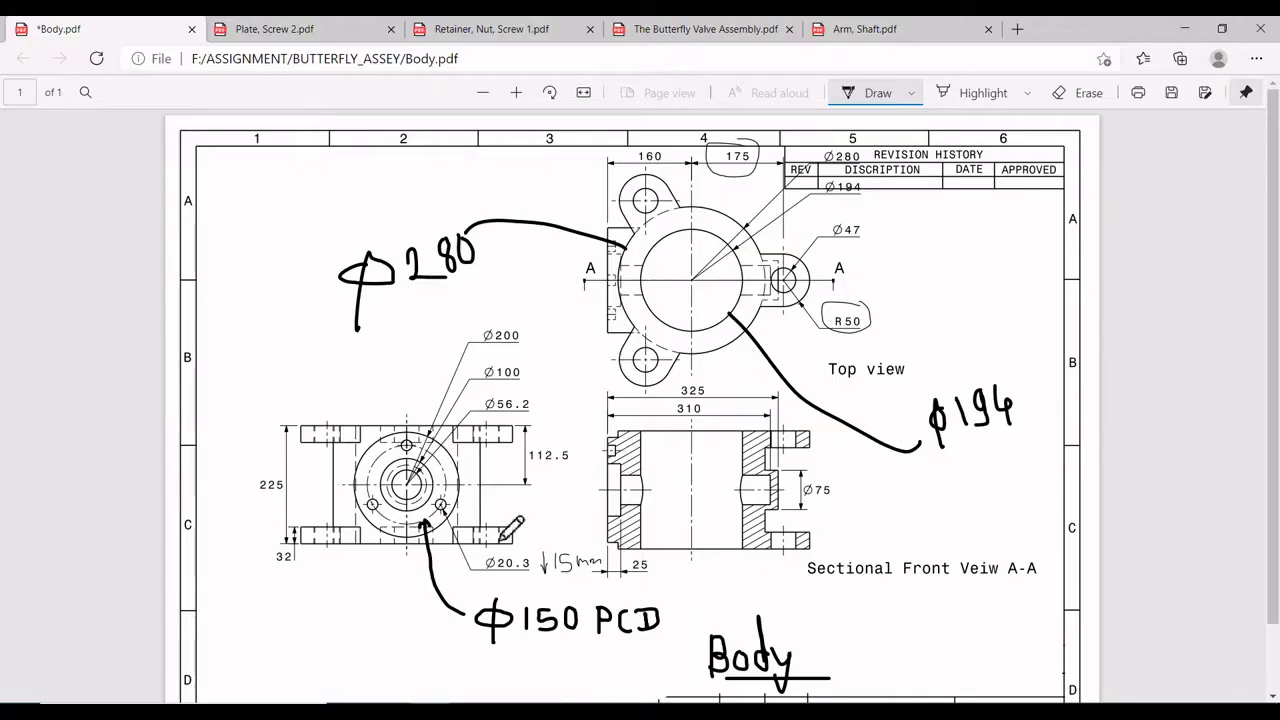
# Mark the 32 dimension in Body.pdf and extrude the lug 32 mm from the end face along the ring's height.
pyautogui.moveTo(295, 532)
pyautogui.mouseDown()
pyautogui.moveTo(259, 573)
pyautogui.moveTo(321, 529)
pyautogui.moveTo(280, 575)
pyautogui.moveTo(316, 577)
pyautogui.mouseUp()
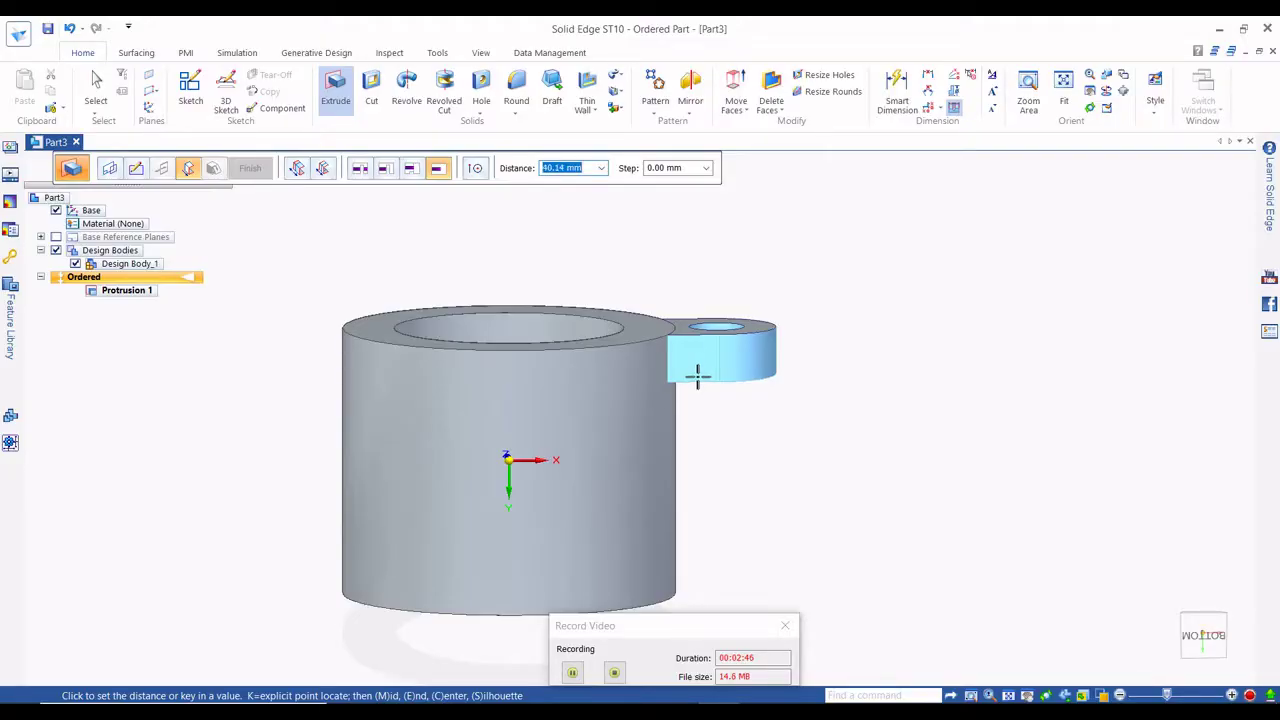
pyautogui.press('Tab')
pyautogui.click(726, 431)
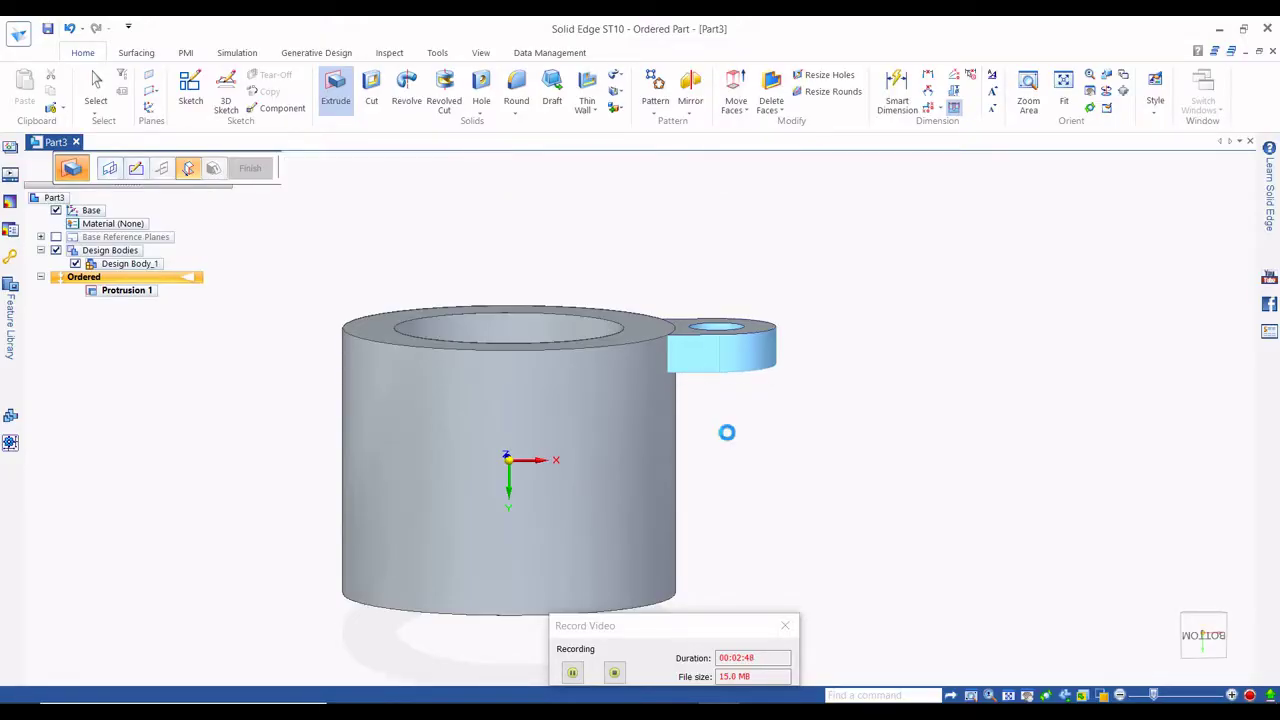
pyautogui.click(251, 168)
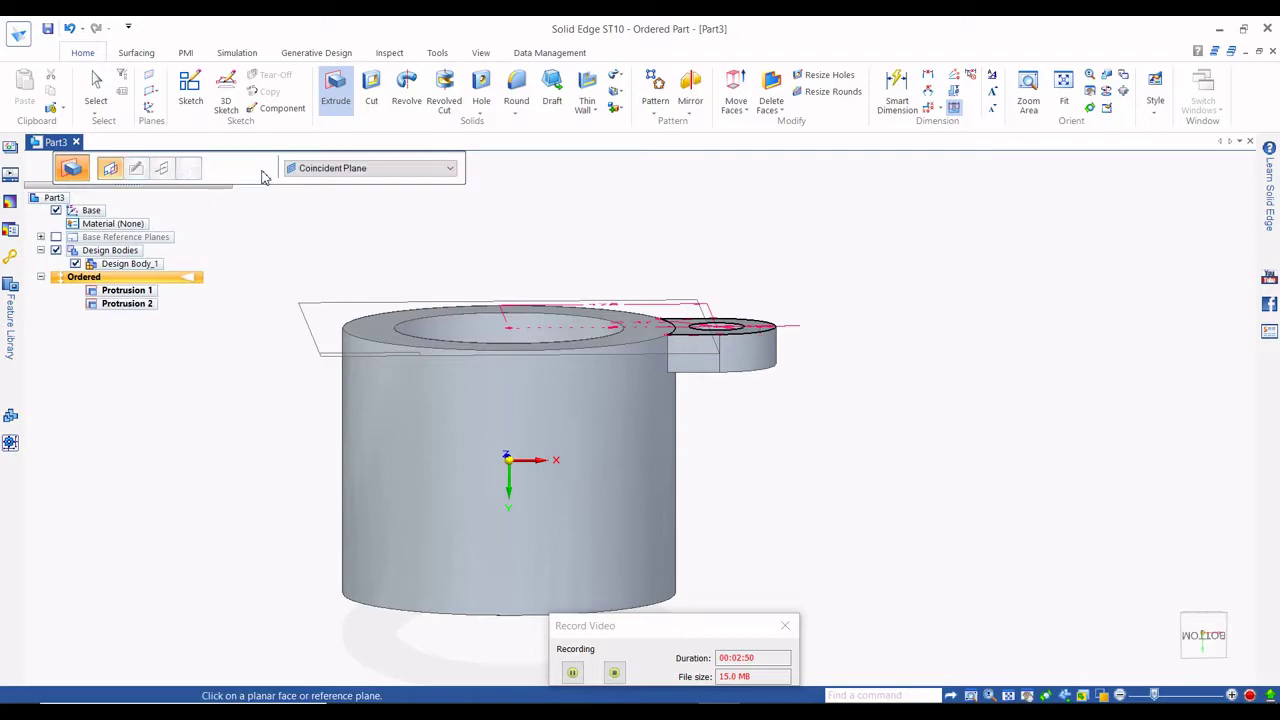
pyautogui.press('Escape')
# Start a feature pattern of the lug extrusion and open its profile sketch on the ring's upper end face.
pyautogui.scroll(-3, 879, 330)
pyautogui.moveTo(882, 303); pyautogui.dragTo(883, 394, button='middle')
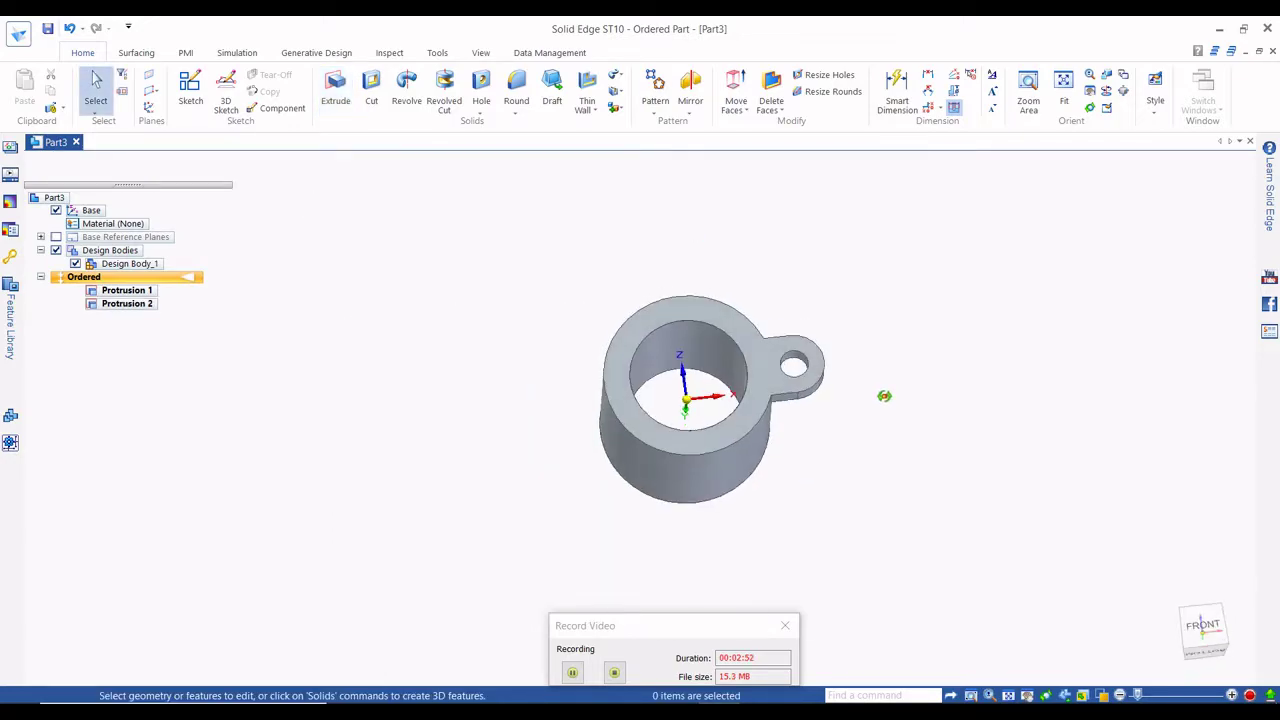
pyautogui.click(655, 82)
pyautogui.scroll(2, 814, 351)
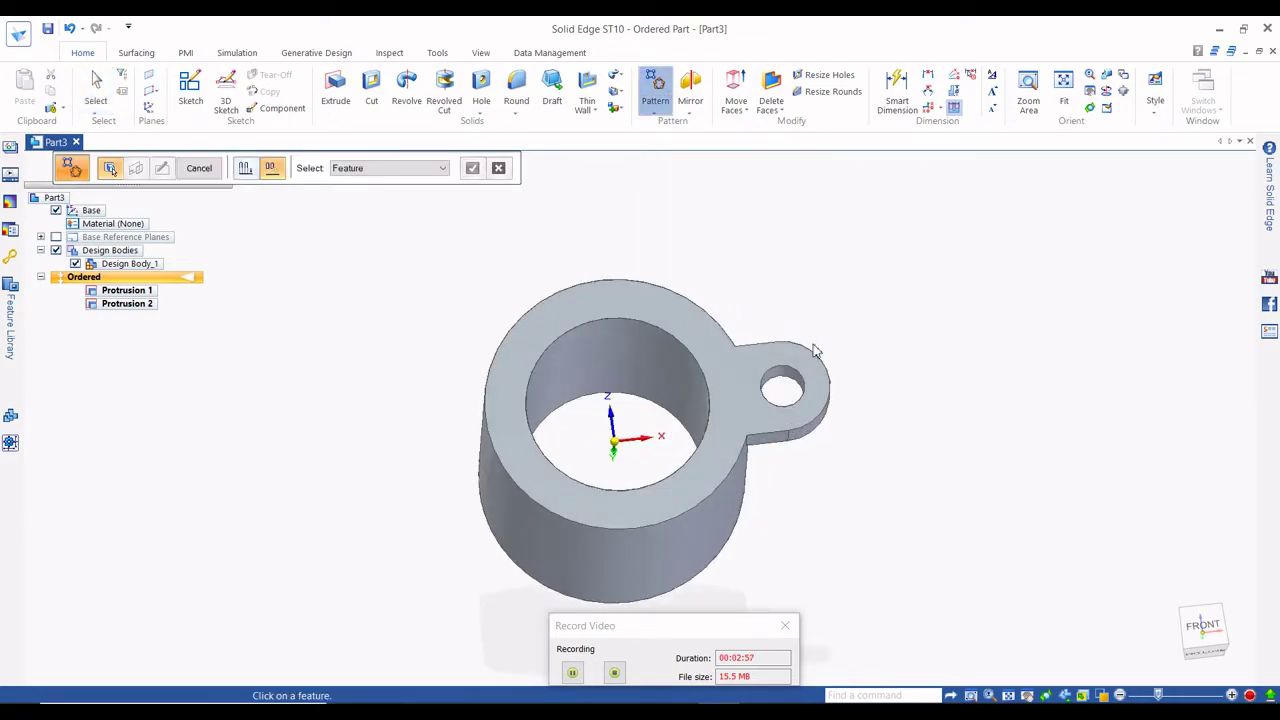
pyautogui.click(816, 366)
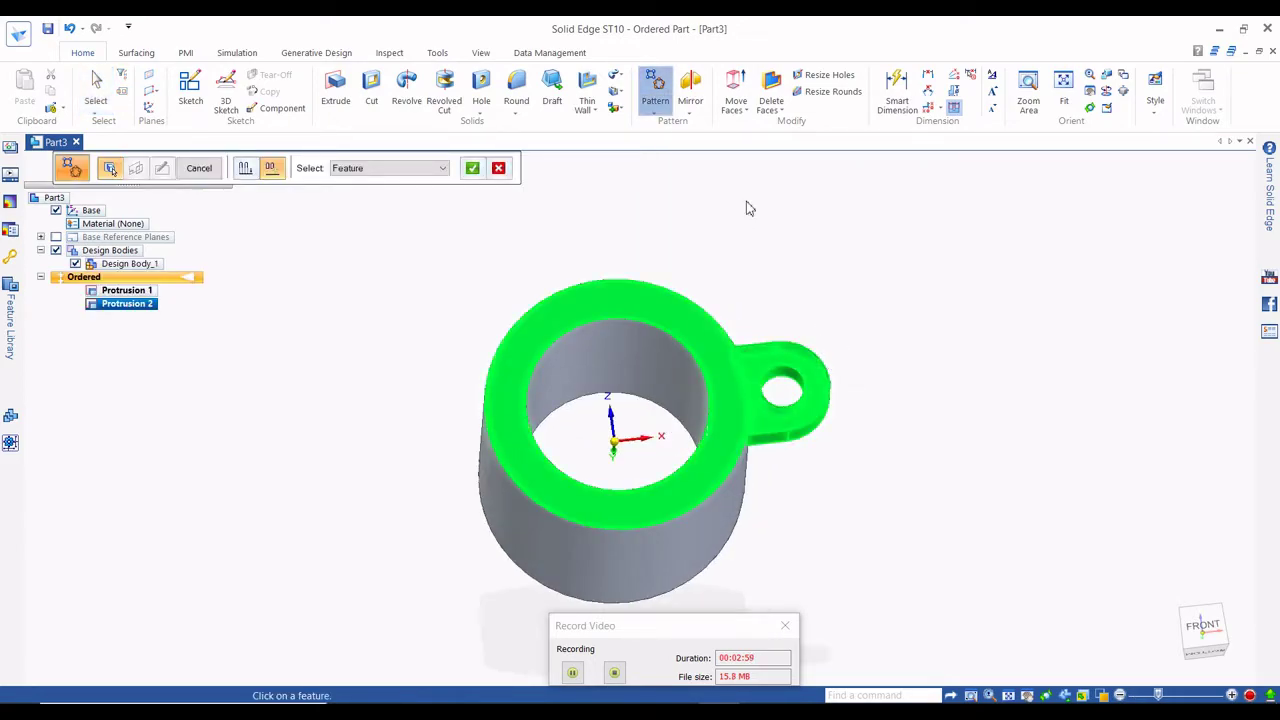
pyautogui.click(472, 168)
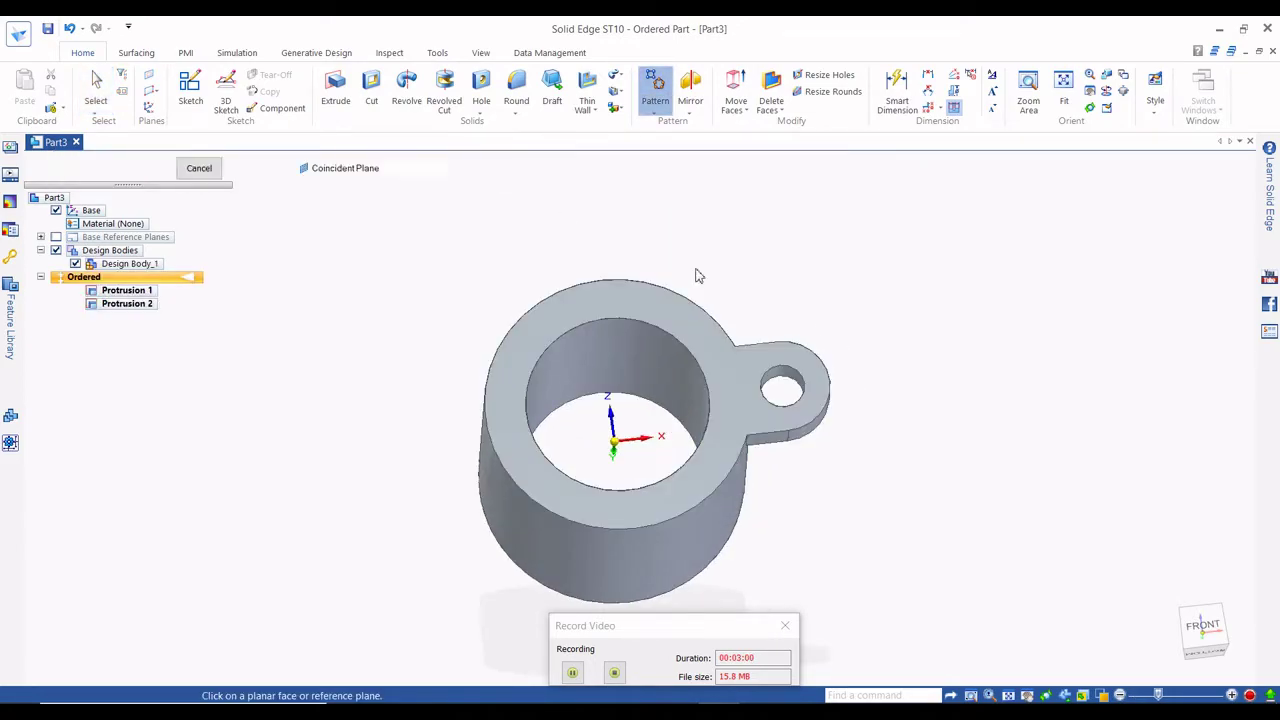
pyautogui.click(700, 322)
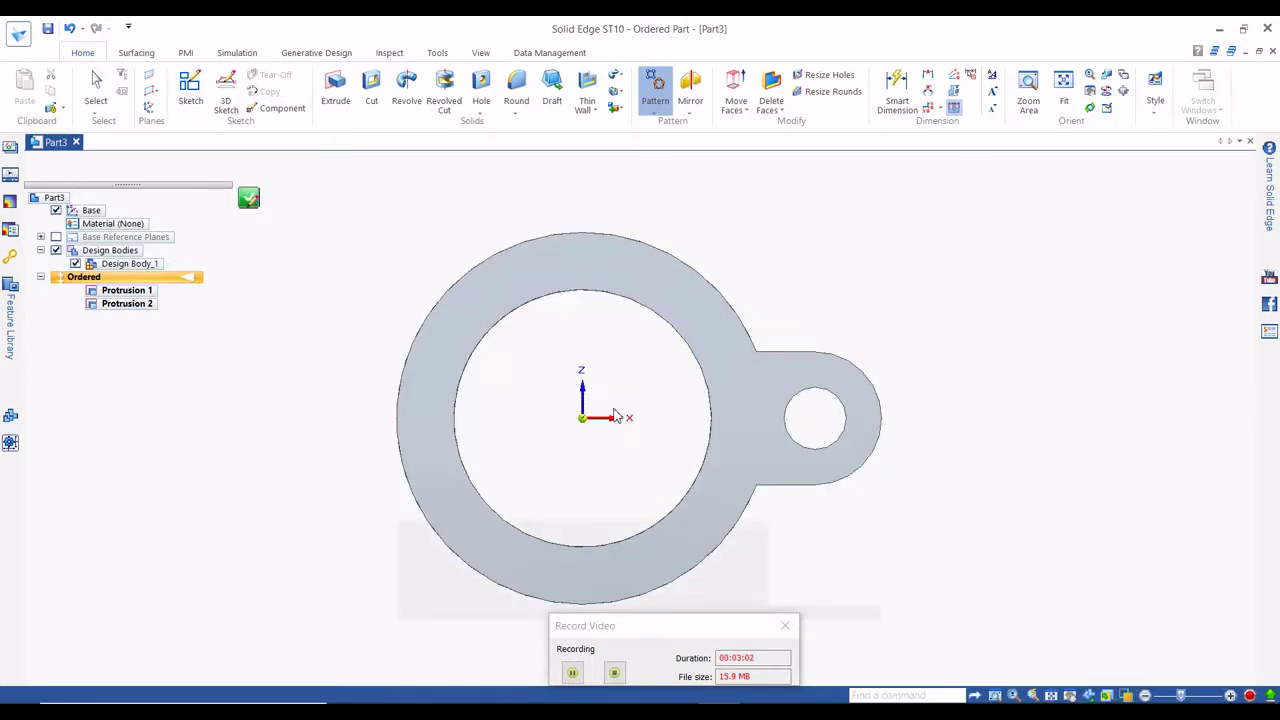
# Place a full circular pattern profile centred on the ring's axis, about 62 mm in radius, with a count of 3.
pyautogui.click(582, 418)
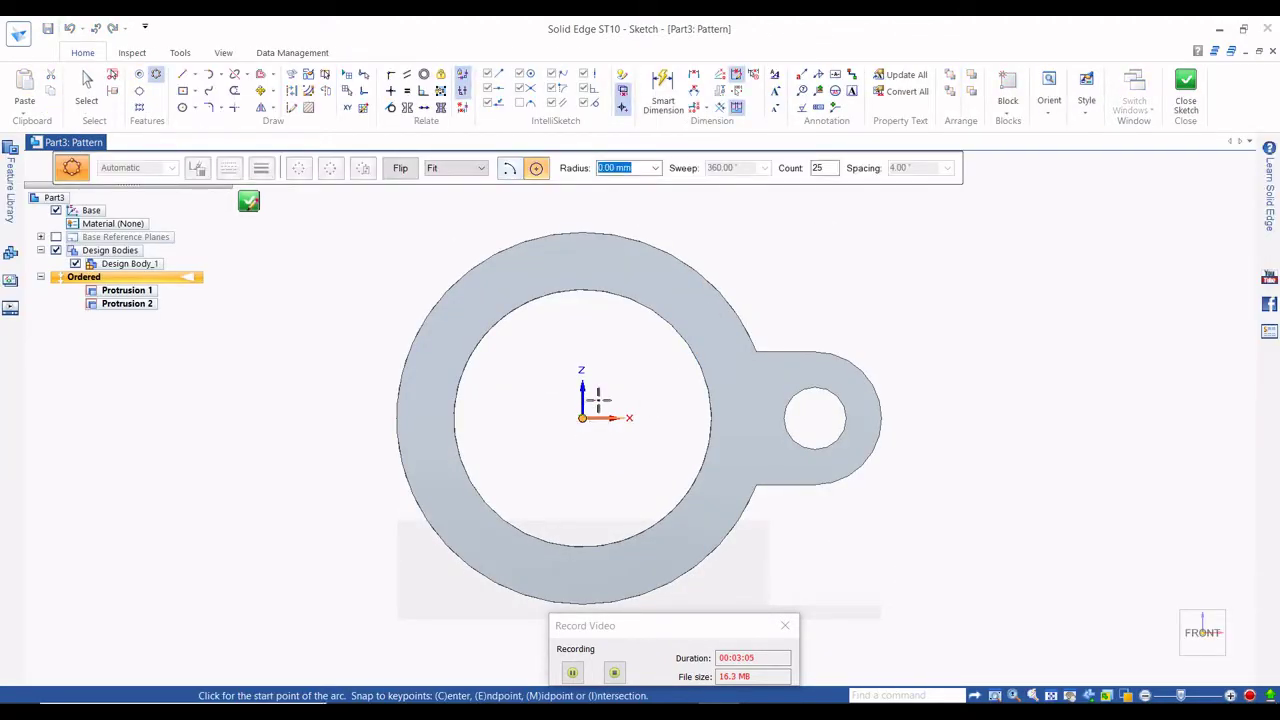
pyautogui.click(623, 345)
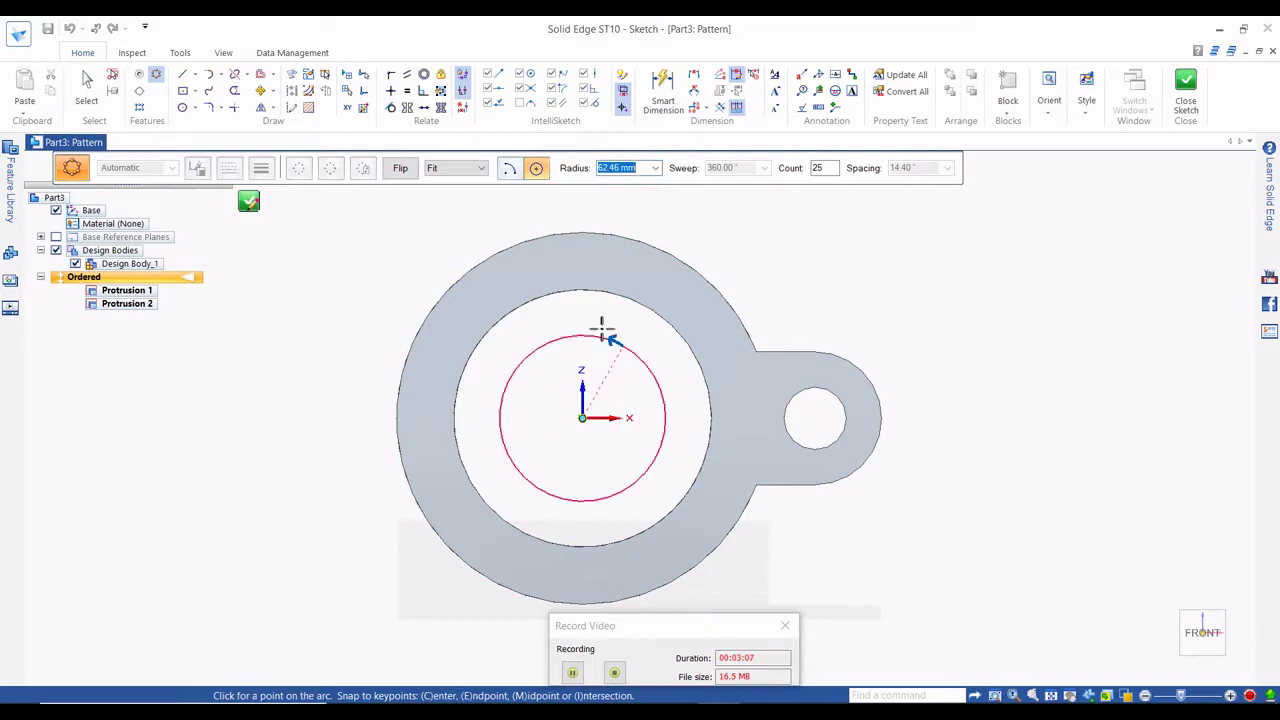
pyautogui.click(505, 335)
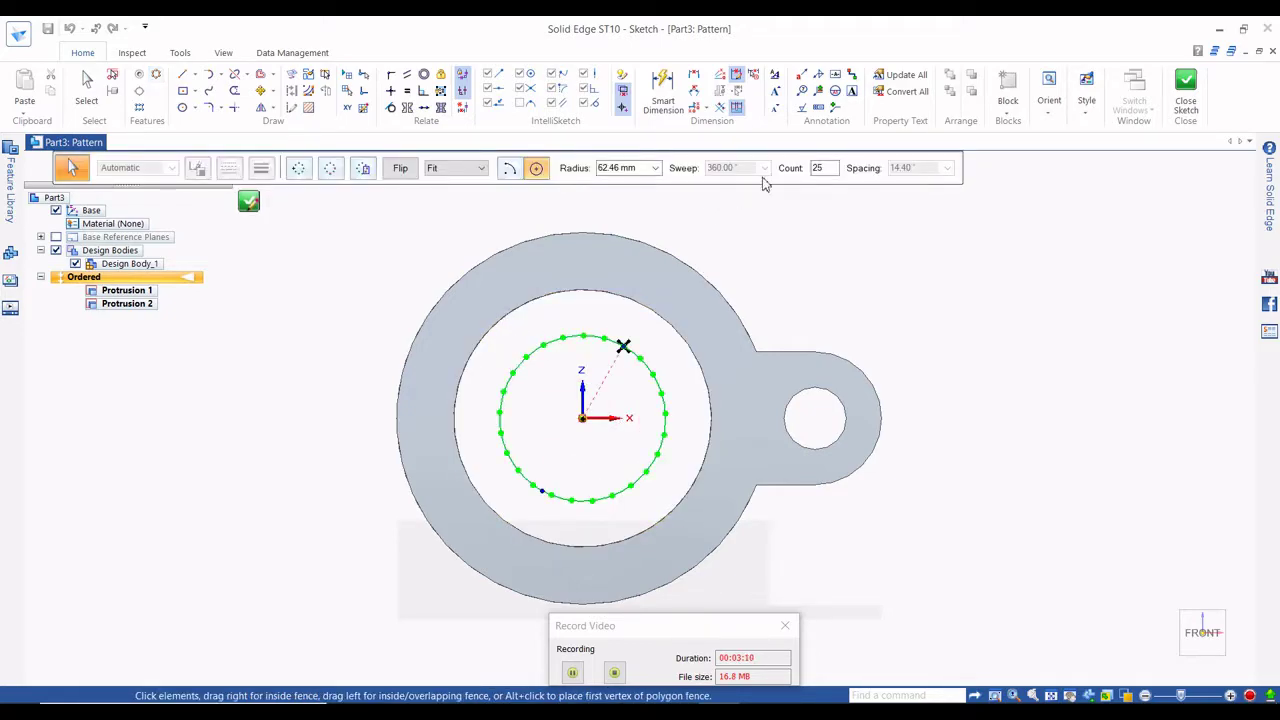
pyautogui.doubleClick(819, 168)
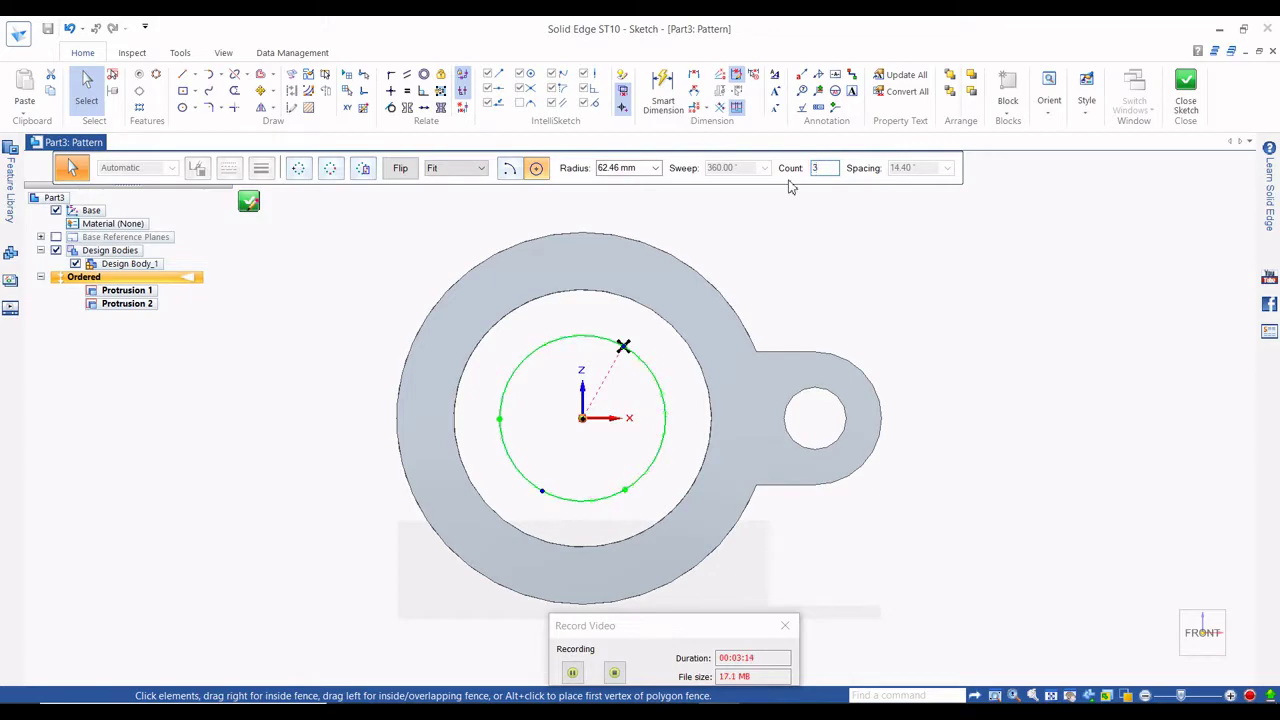
pyautogui.write('3')
pyautogui.press('Return')
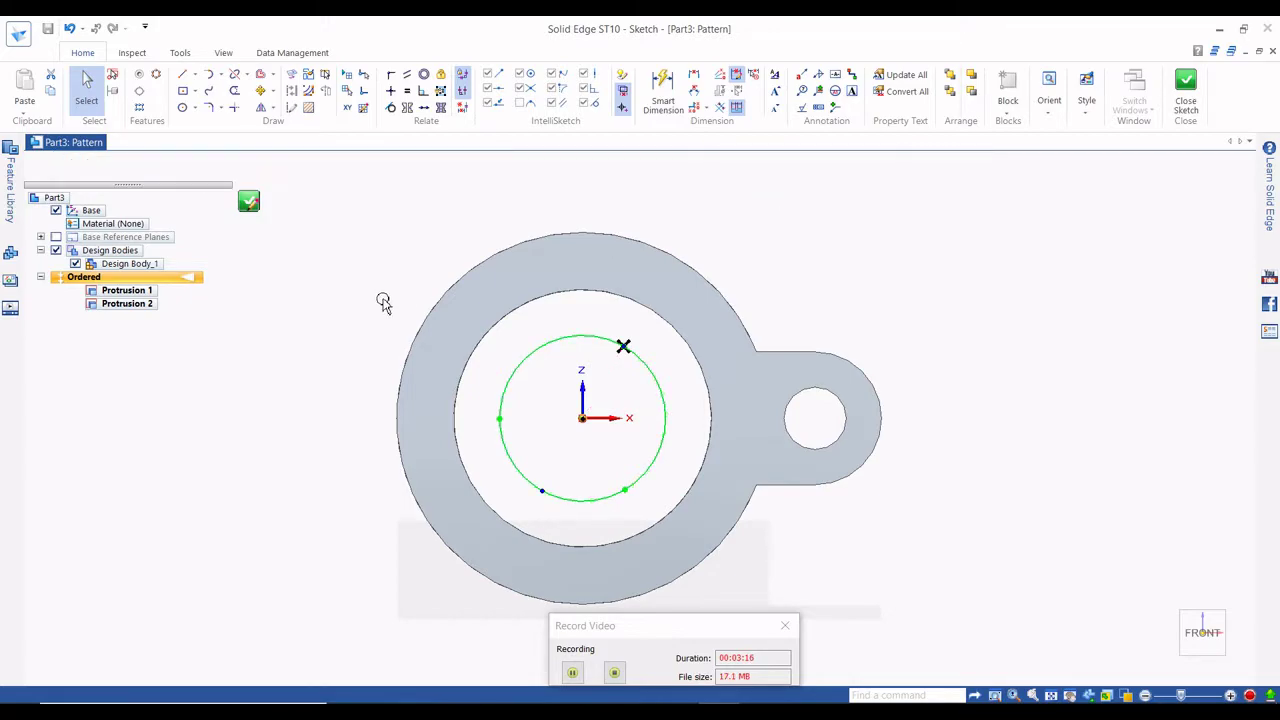
# Close the pattern profile sketch and finish the circular pattern of the lug around the ring.
pyautogui.click(248, 203)
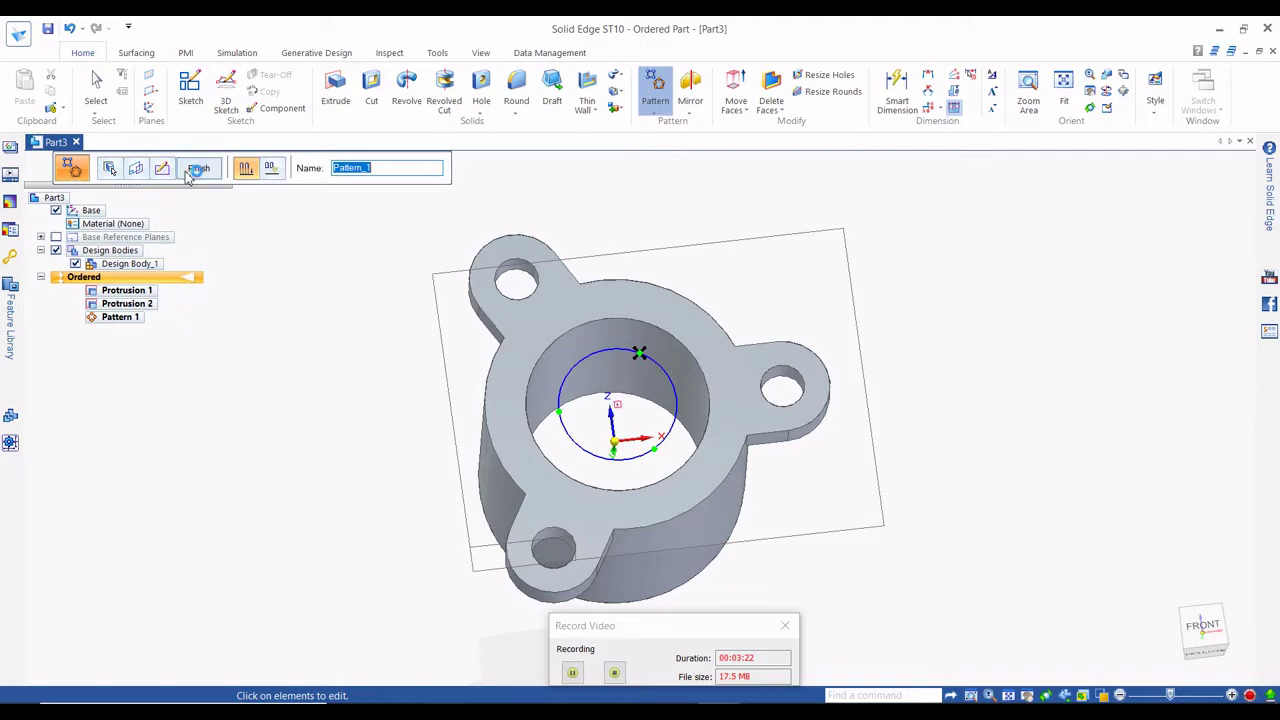
pyautogui.click(197, 169)
pyautogui.moveTo(774, 320); pyautogui.dragTo(810, 337, button='middle')
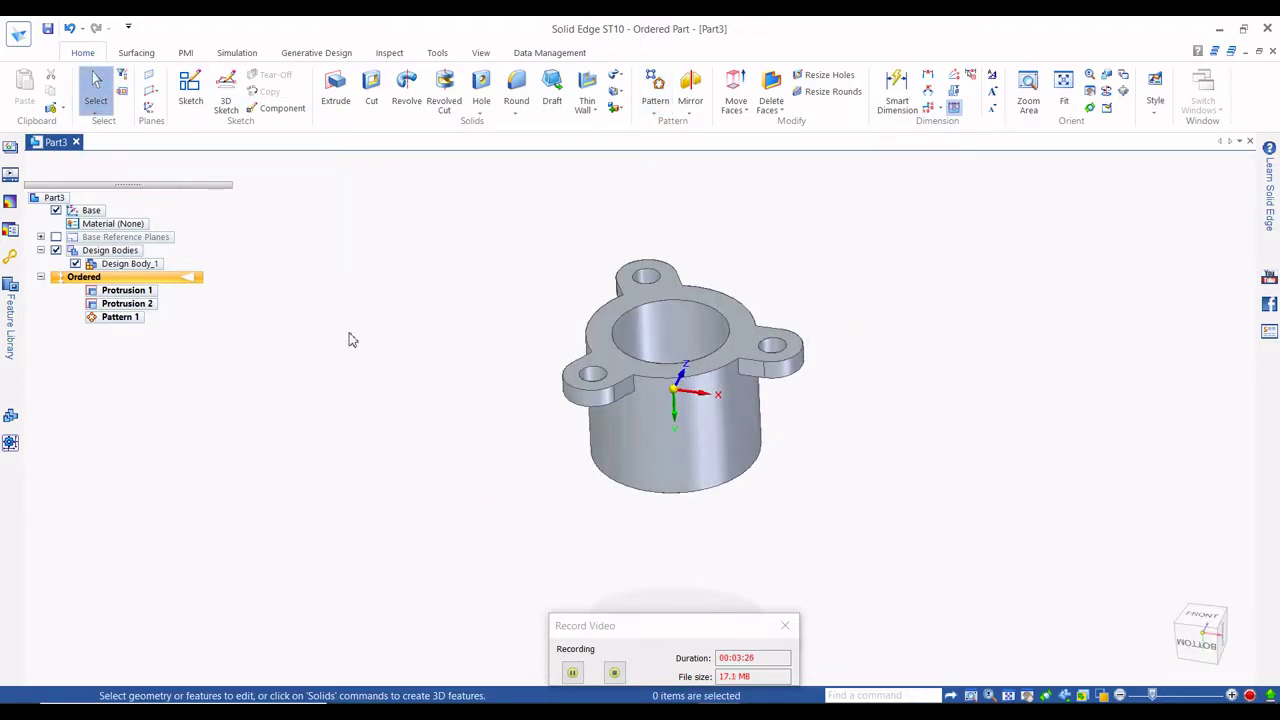
# Start a feature mirror and select the lug pattern and the original lug extrusion as the features to mirror.
pyautogui.click(690, 92)
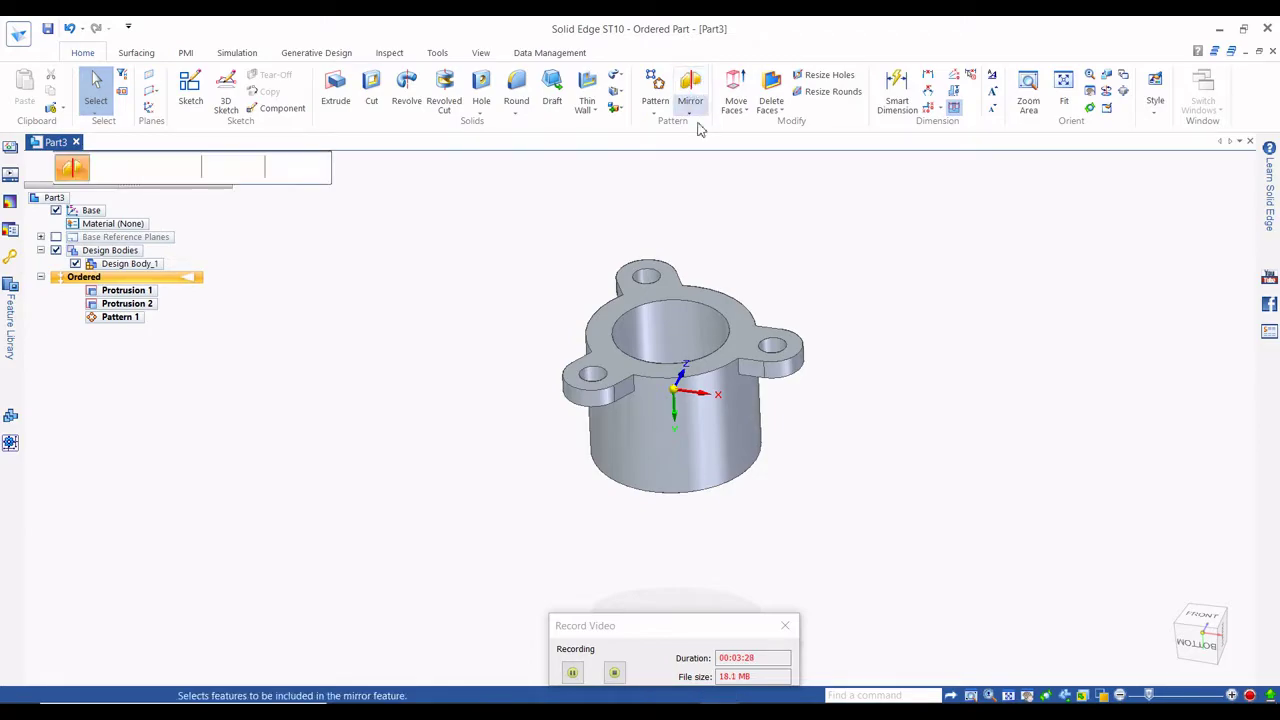
pyautogui.click(627, 280)
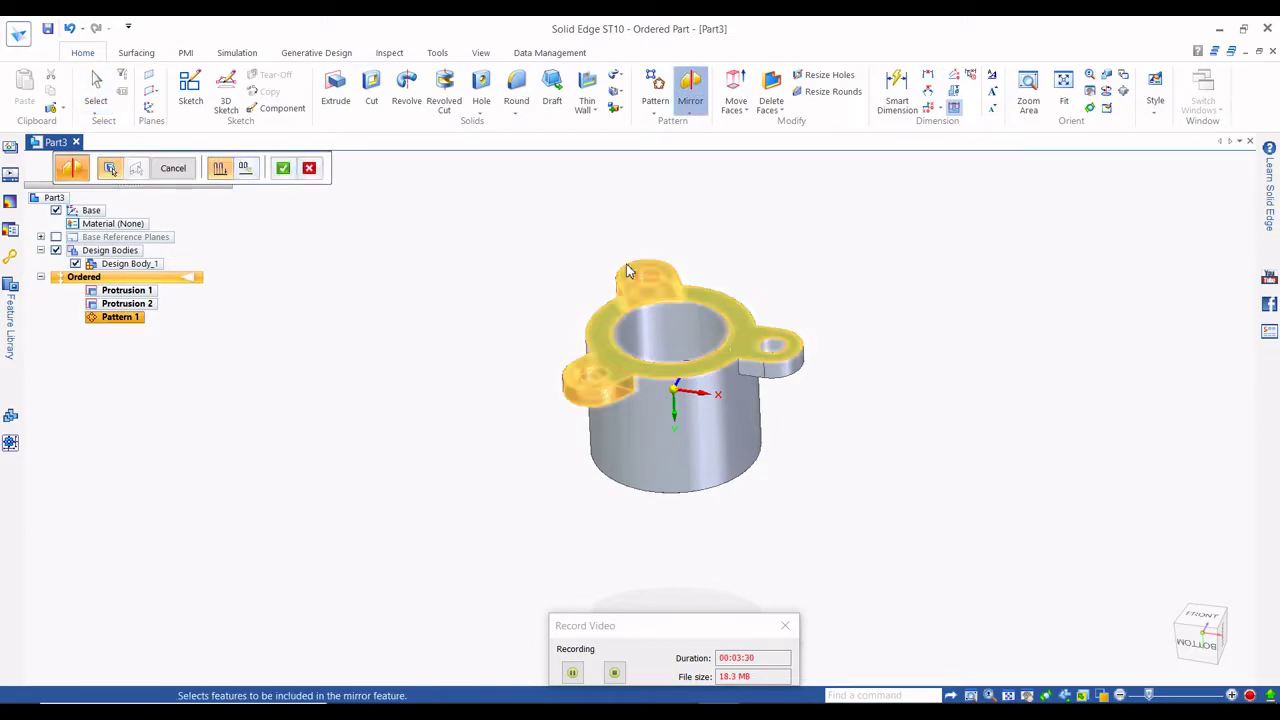
pyautogui.click(786, 370)
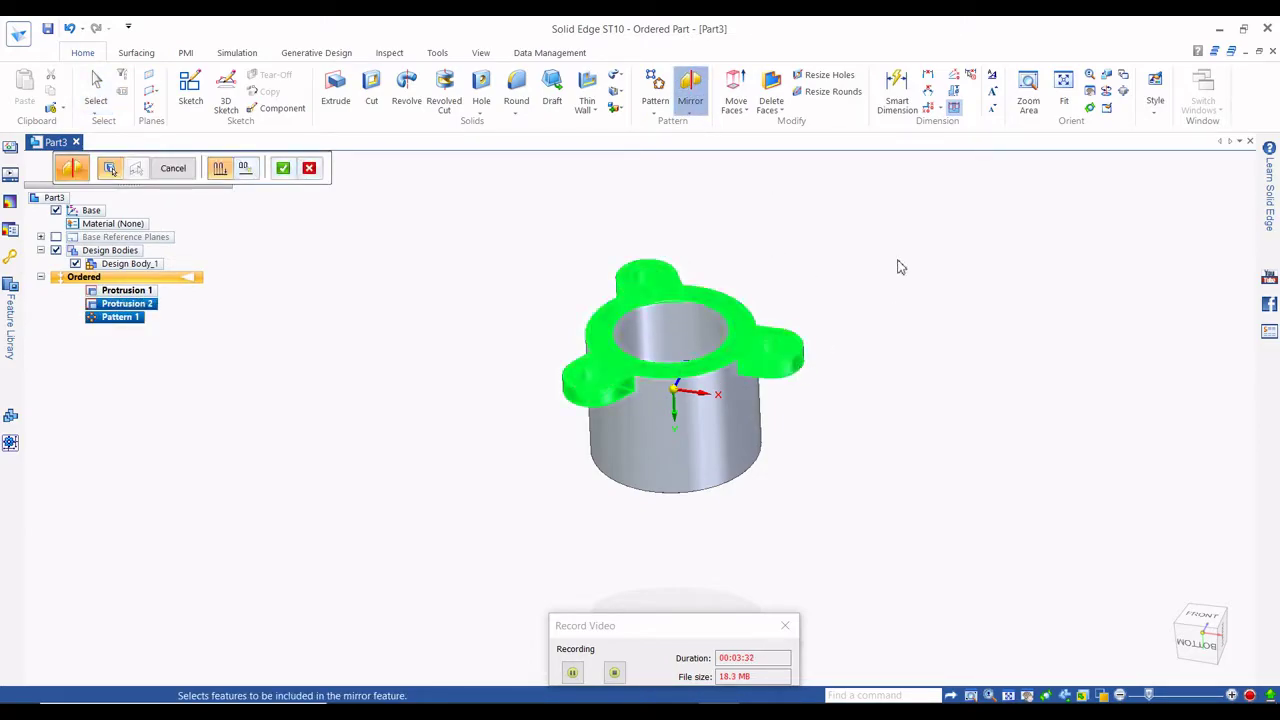
# Mirror the selected lug protrusion and its pattern about the XZ mid-plane to the opposite end of the cylinder.
pyautogui.click(283, 169)
pyautogui.moveTo(443, 365); pyautogui.dragTo(517, 100, button='middle')
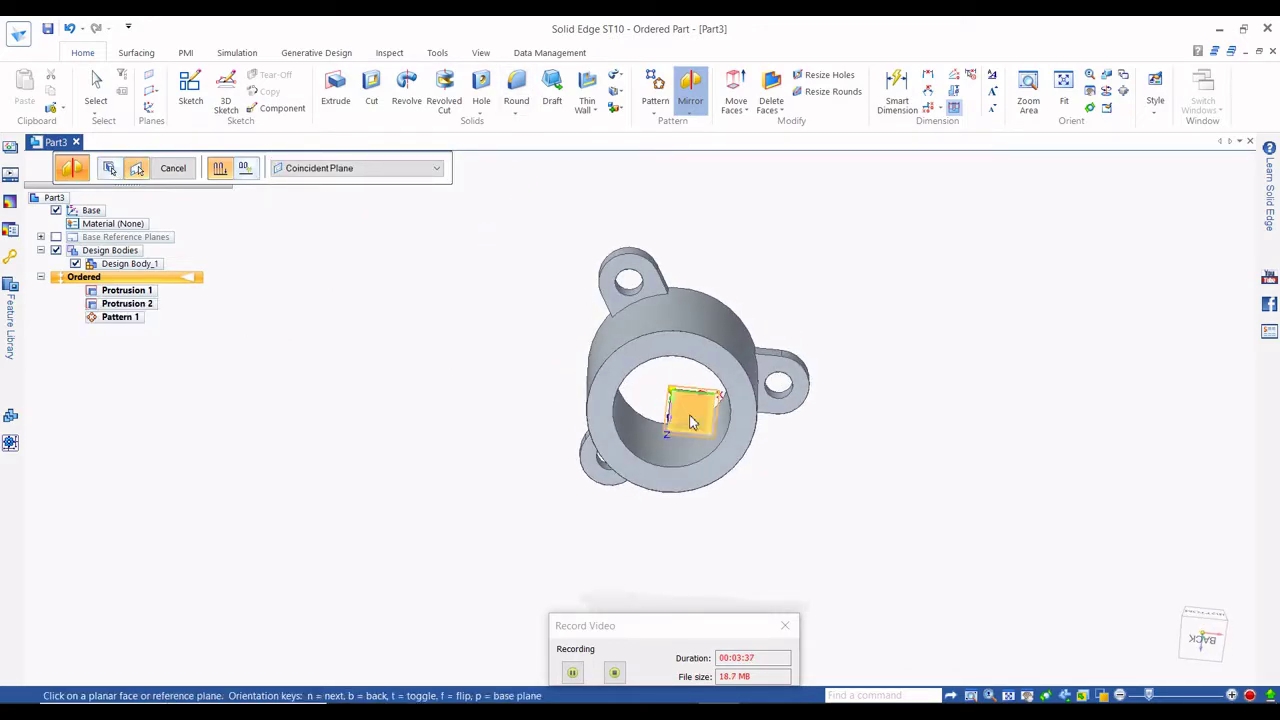
pyautogui.moveTo(692, 415); pyautogui.dragTo(653, 418, button='middle')
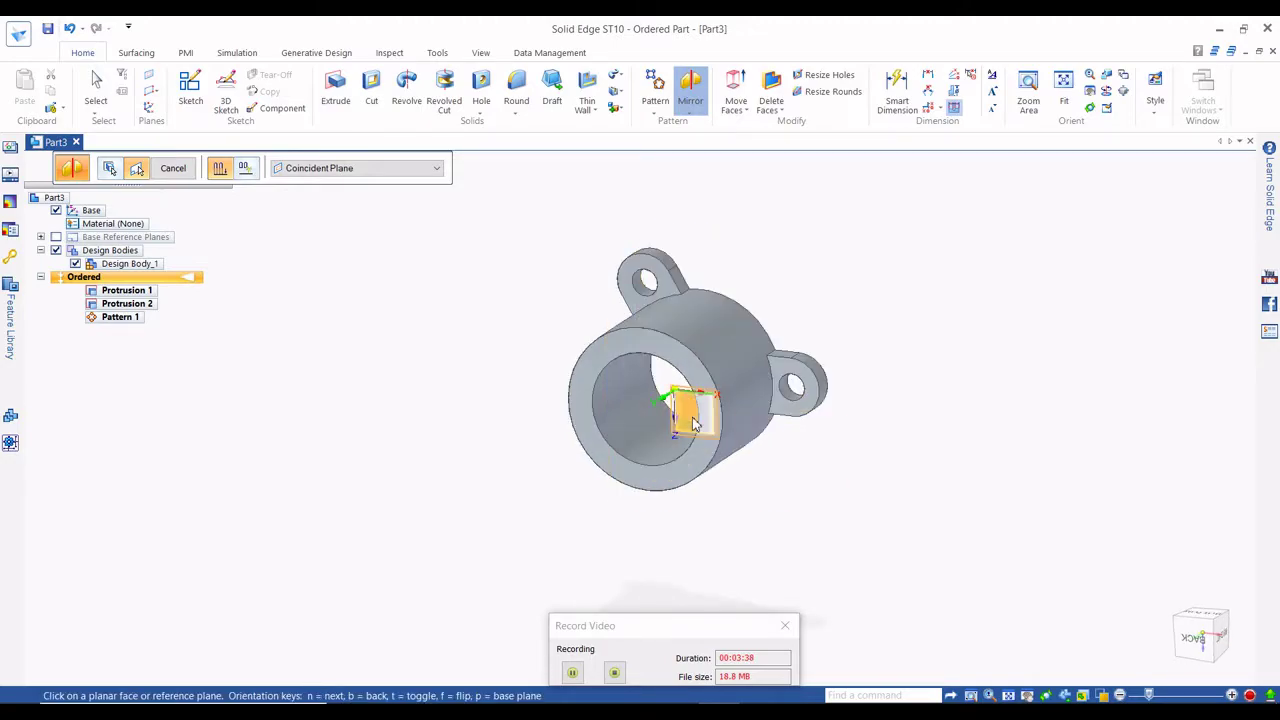
pyautogui.click(695, 423)
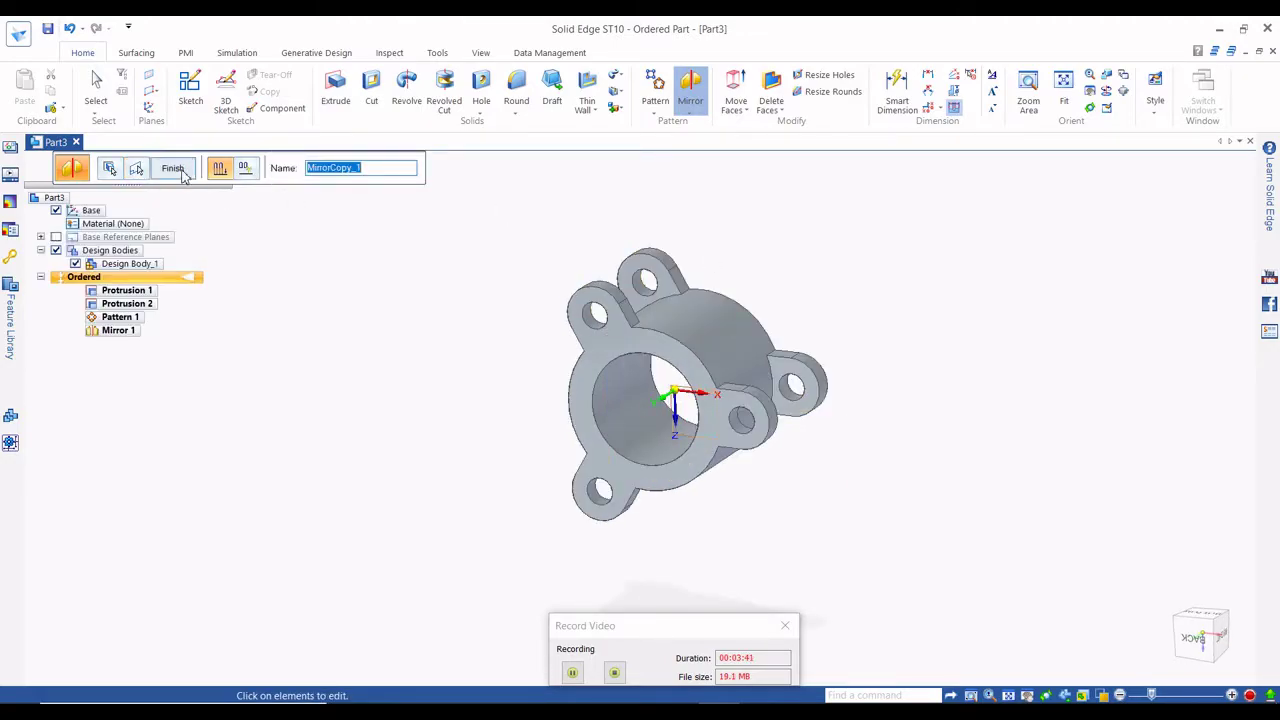
pyautogui.click(174, 168)
pyautogui.moveTo(815, 298); pyautogui.dragTo(695, 430, button='middle')
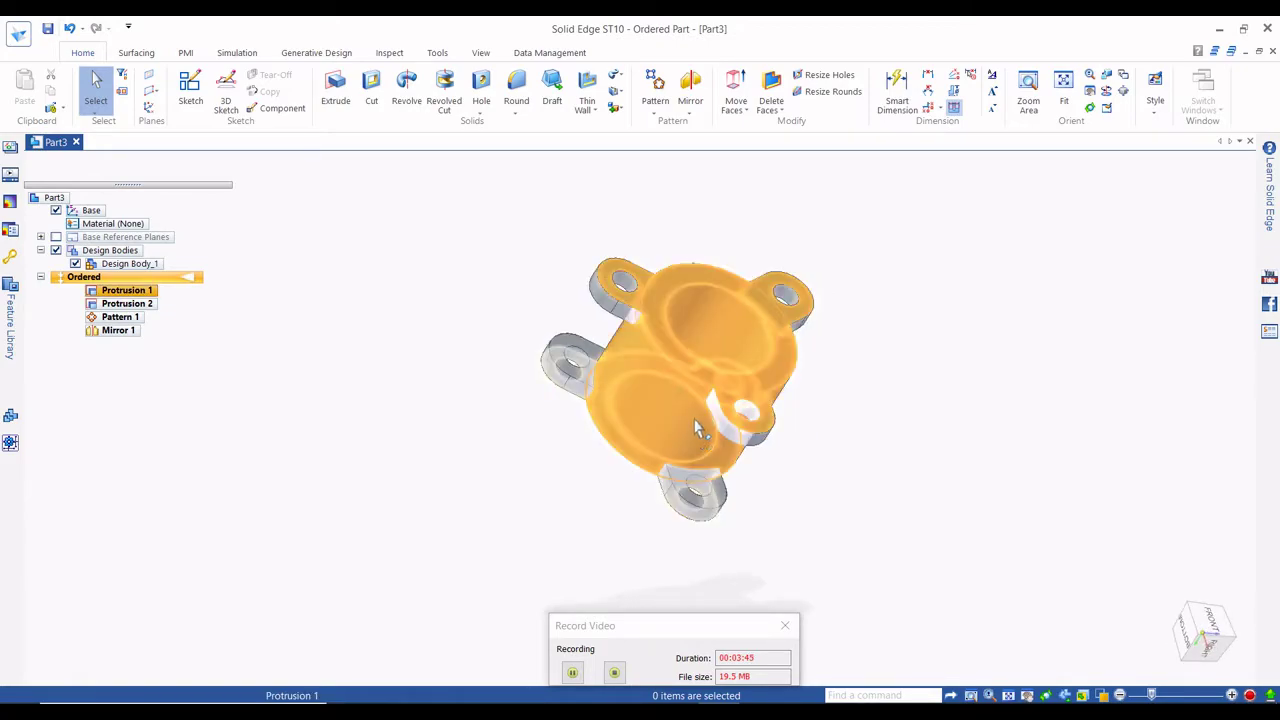
# After checking the Body.pdf drawing, start an Extrude on a plane parallel to the YZ plane at 160 mm on the side opposite the X direction.
pyautogui.hotkey('alt', 'Tab')
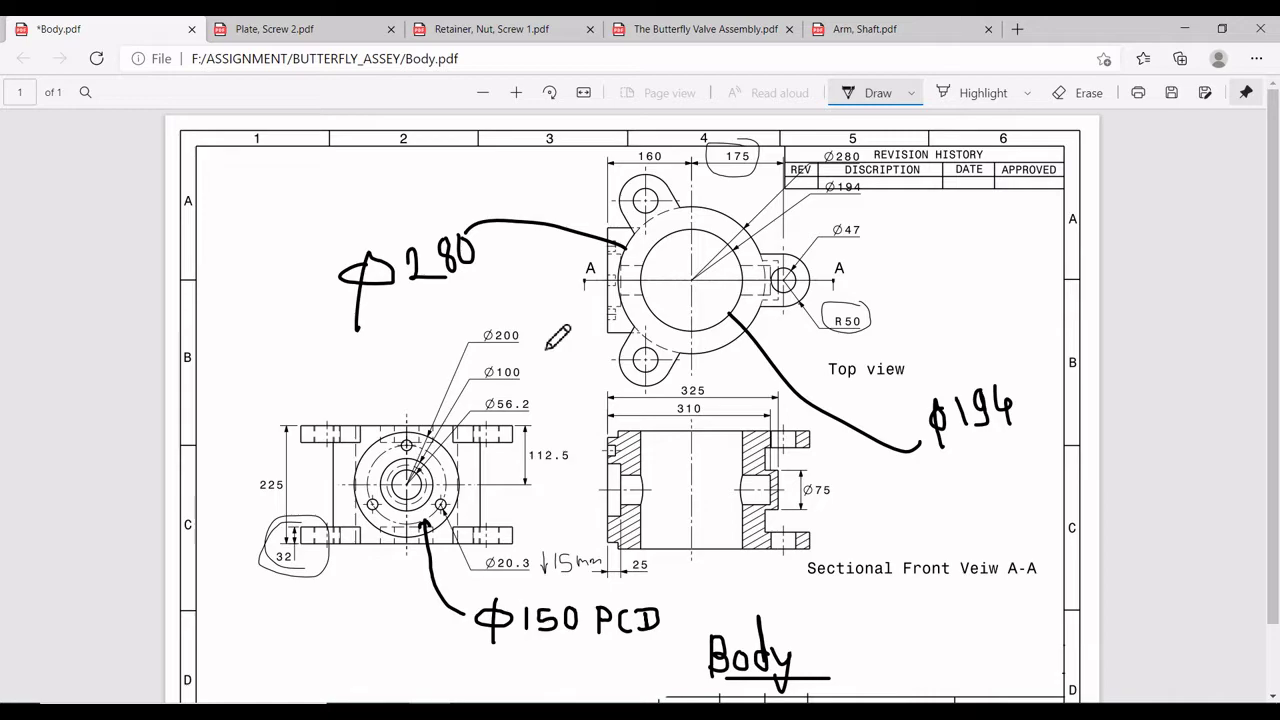
pyautogui.hotkey('alt', 'Tab')
pyautogui.moveTo(978, 354); pyautogui.dragTo(917, 440, button='middle')
pyautogui.click(1188, 628)
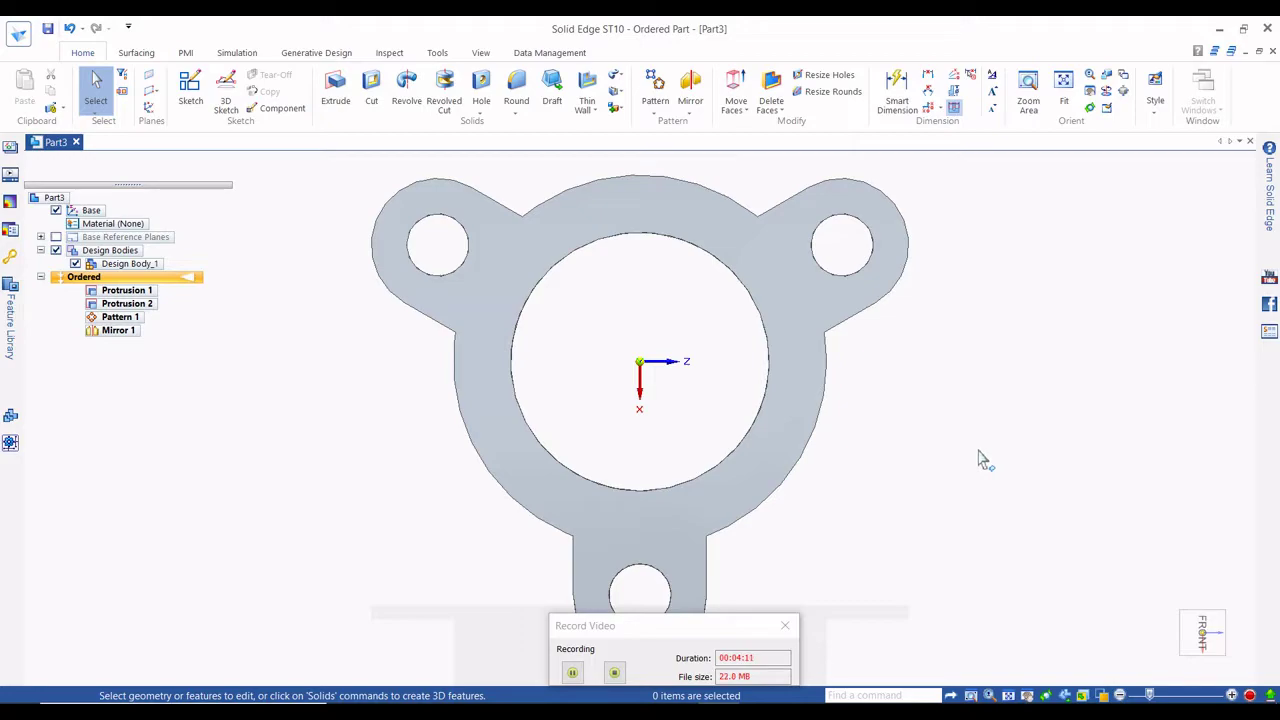
pyautogui.scroll(-1, 980, 460)
pyautogui.scroll(-1, 982, 508)
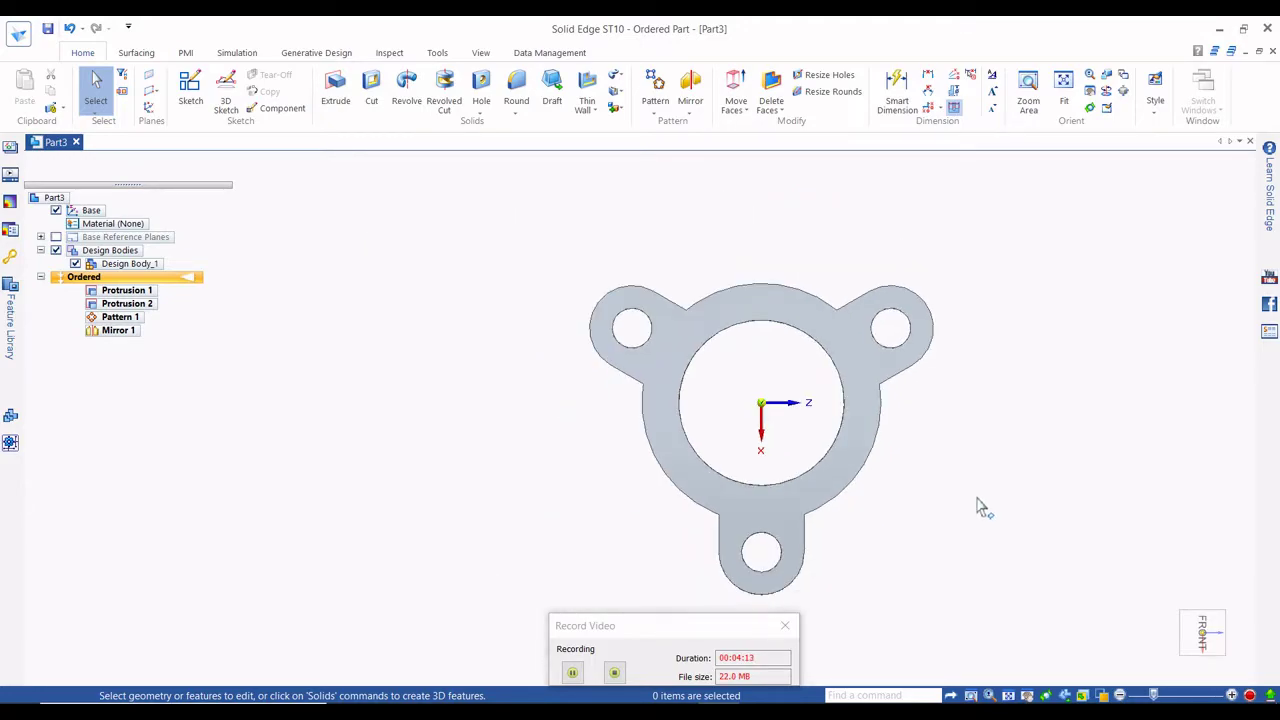
pyautogui.click(335, 90)
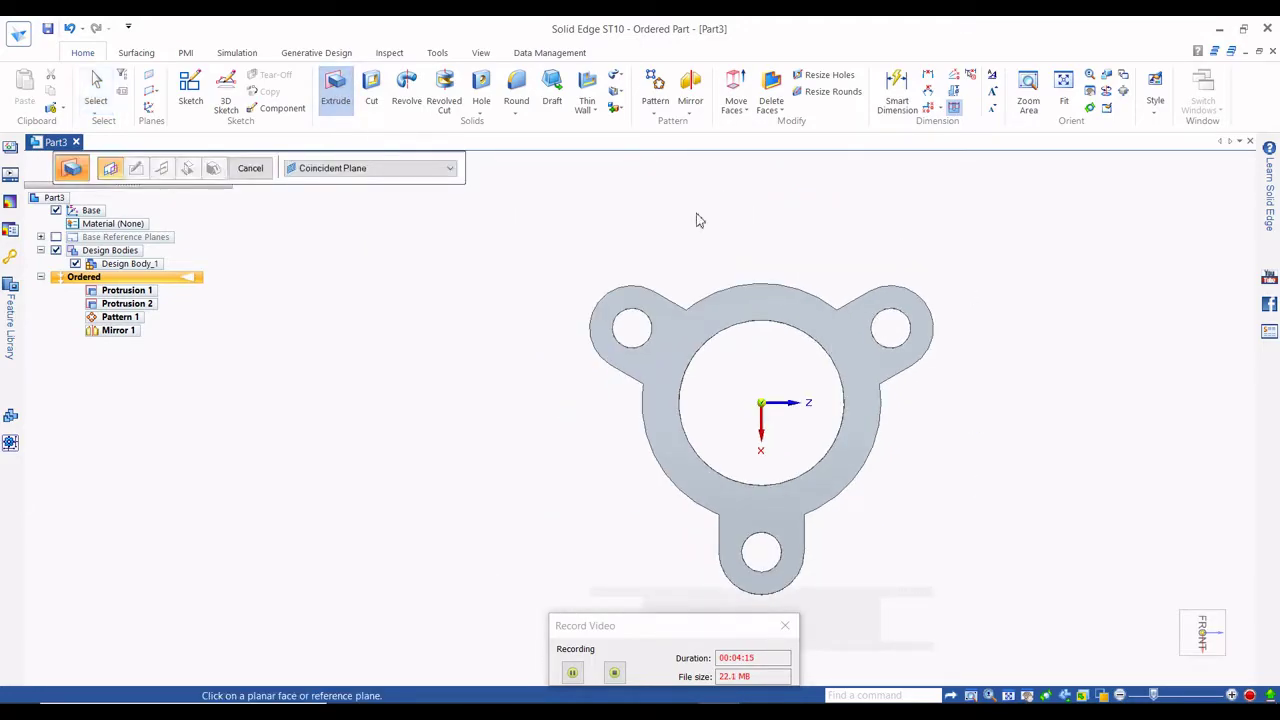
pyautogui.click(390, 170)
pyautogui.click(375, 199)
pyautogui.moveTo(1032, 412); pyautogui.dragTo(750, 460, button='middle')
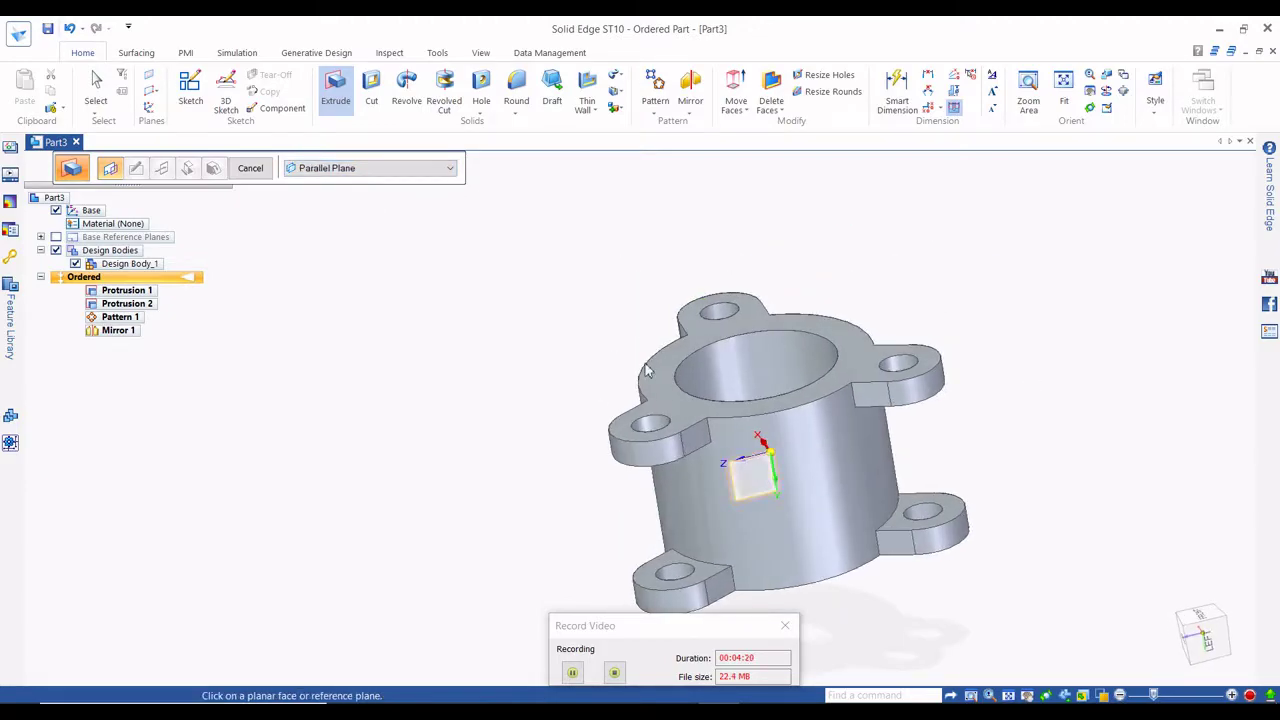
pyautogui.click(758, 472)
pyautogui.scroll(-2, 729, 345)
pyautogui.moveTo(729, 345); pyautogui.dragTo(851, 415, button='middle')
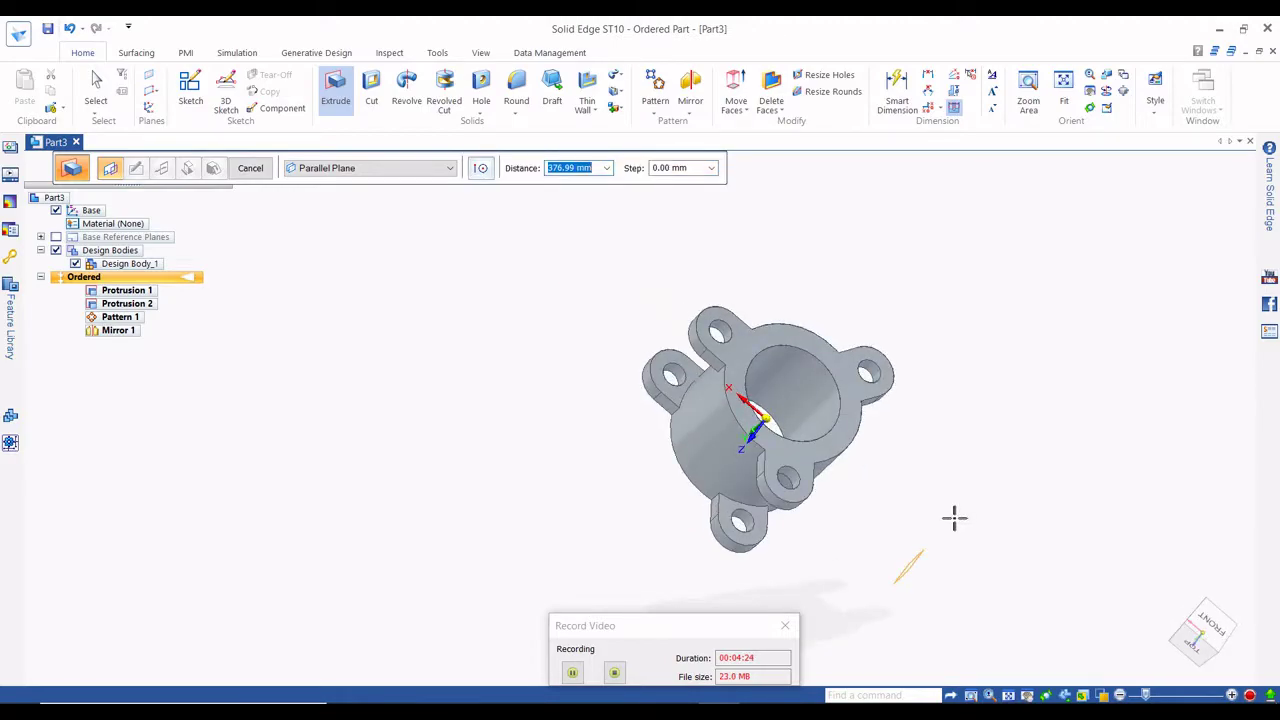
pyautogui.write('160')
pyautogui.press('Tab')
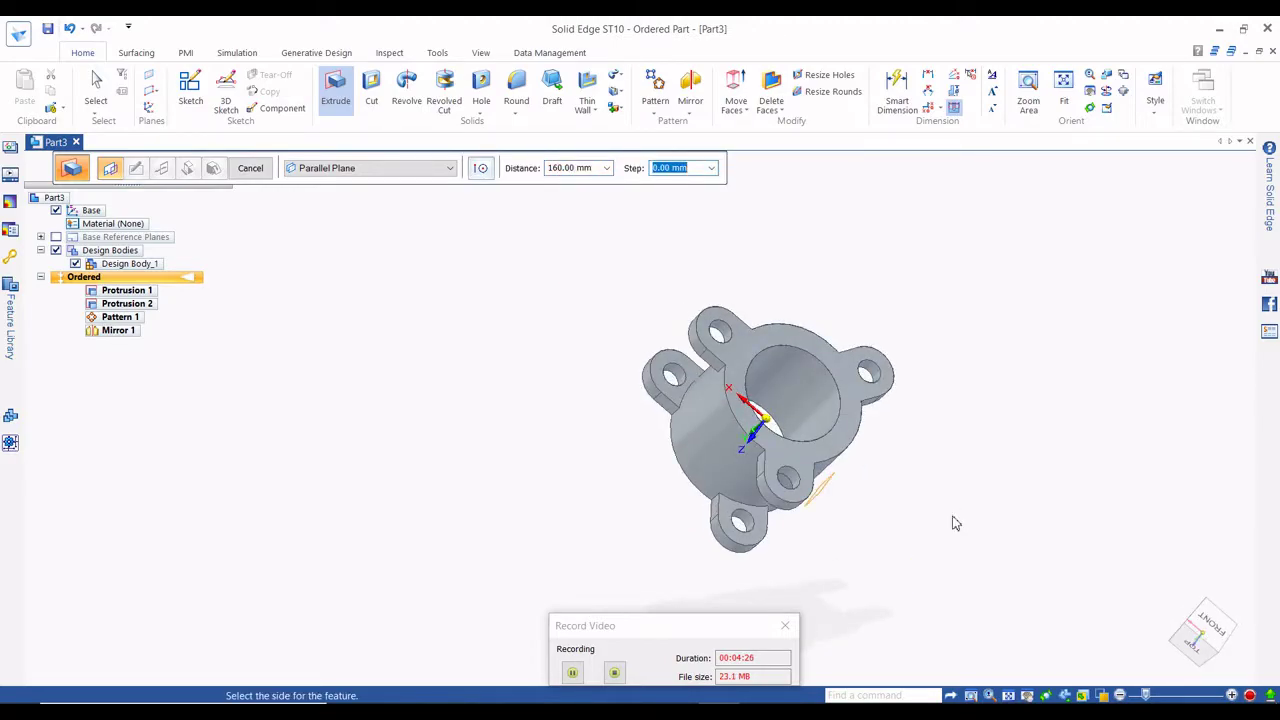
pyautogui.press('Return')
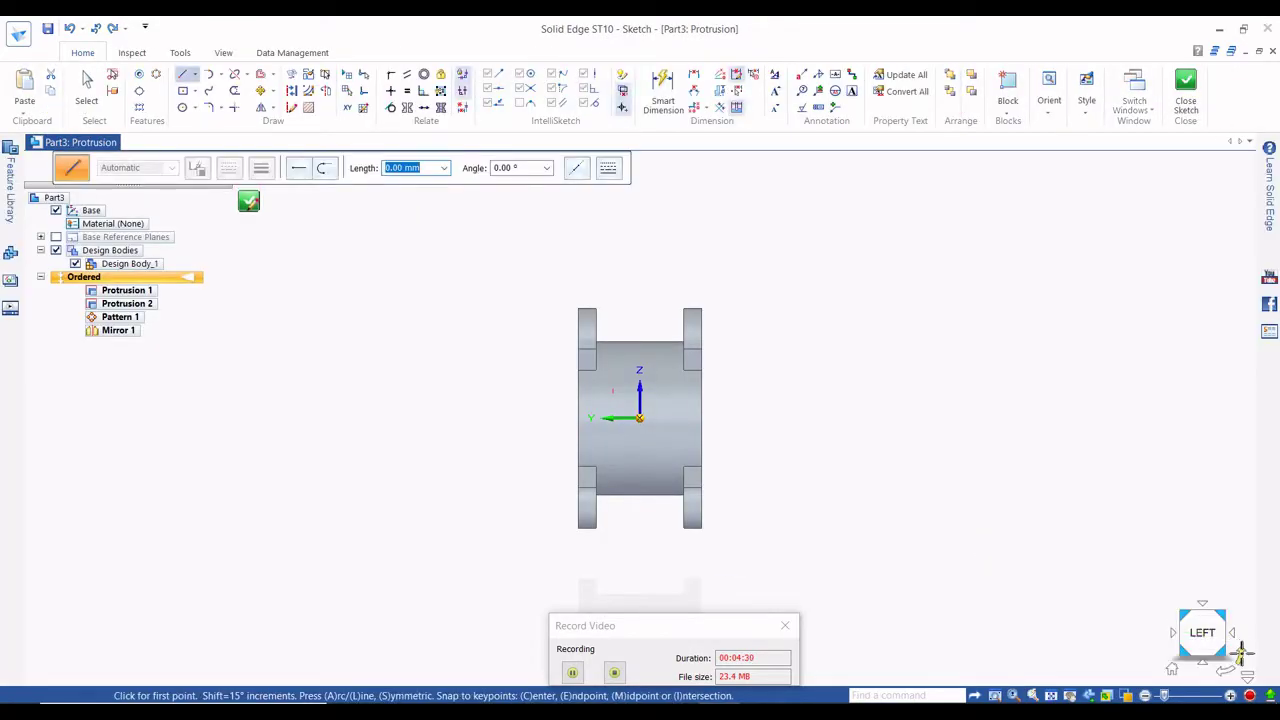
# Turn the sketch view upright and circle the Ø200 dimension on the Body.pdf drawing in the browser.
pyautogui.click(1232, 670)
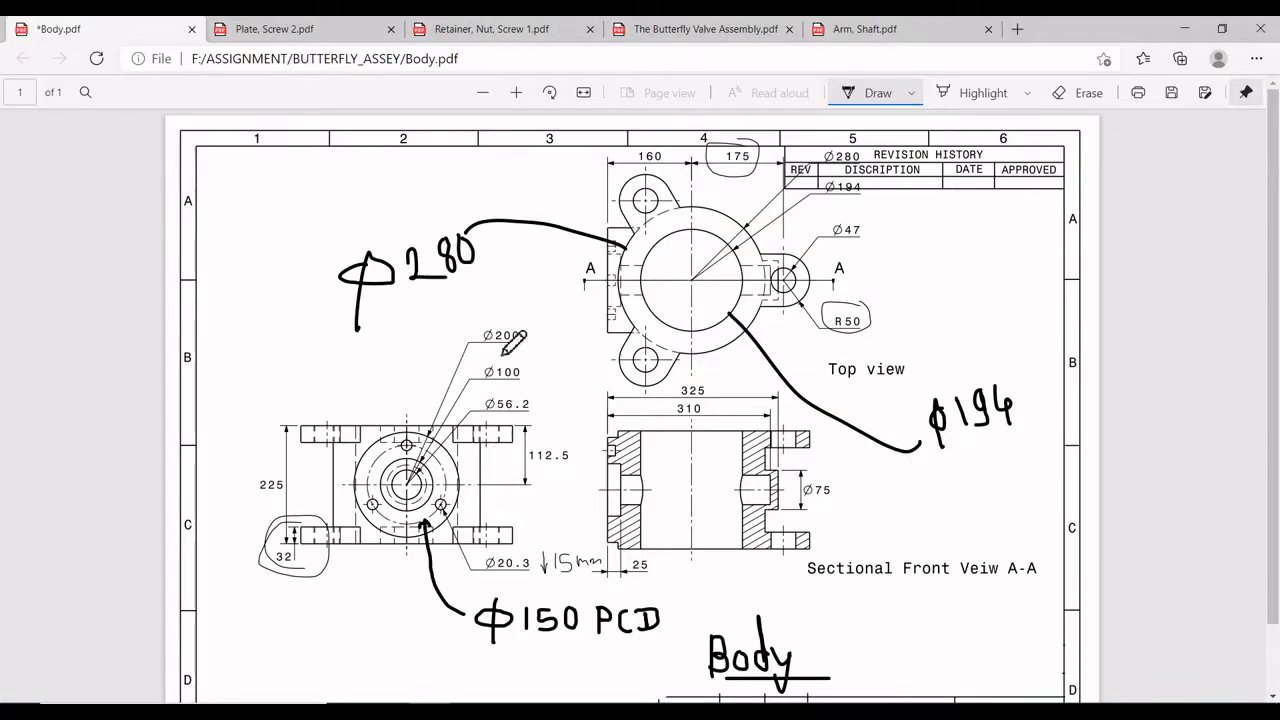
pyautogui.moveTo(487, 322); pyautogui.dragTo(482, 356)
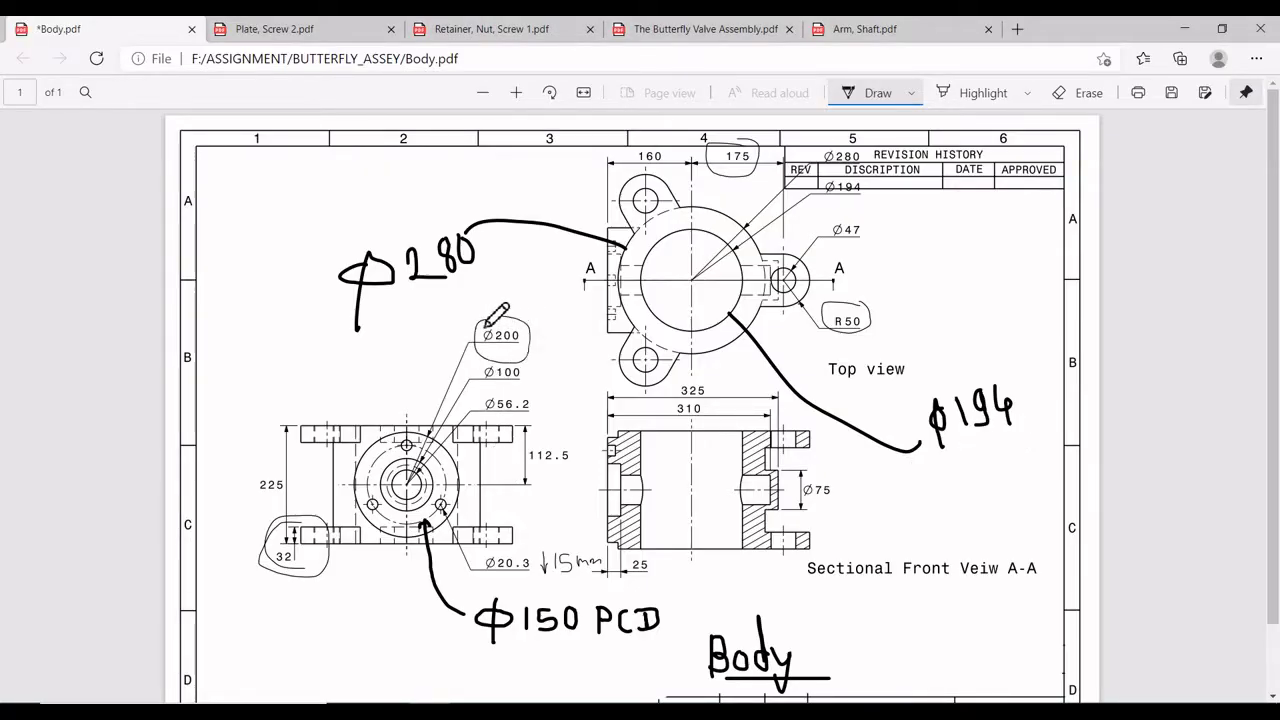
pyautogui.hotkey('alt', 'Tab')
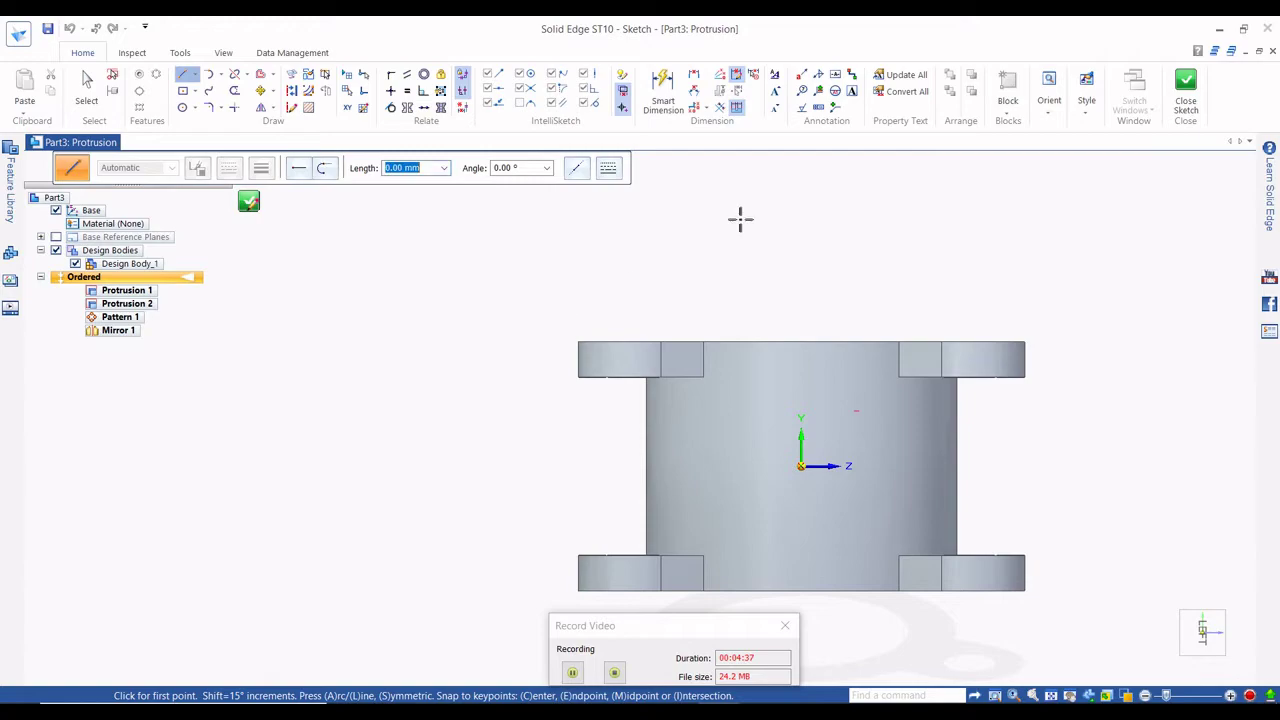
# Sketch a 200 mm diameter circle centred on the origin and close the profile.
pyautogui.click(194, 107)
pyautogui.click(228, 126)
pyautogui.press('Tab')
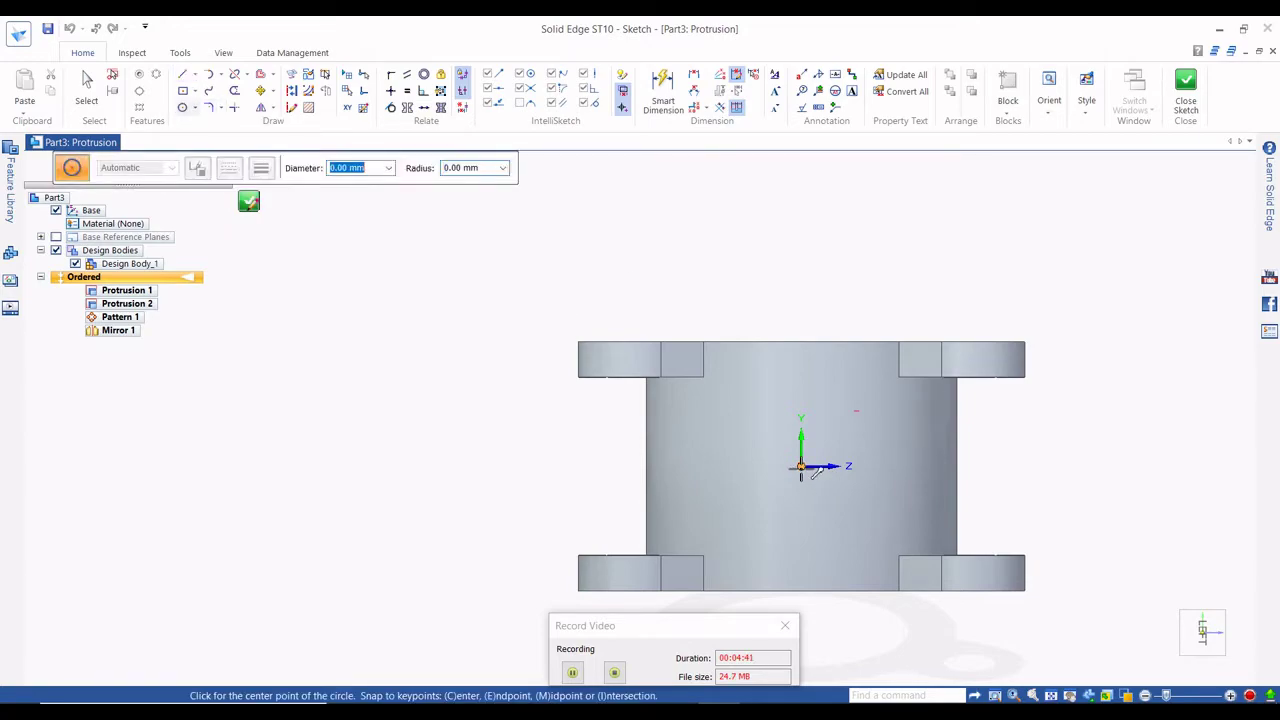
pyautogui.click(801, 466)
pyautogui.write('200')
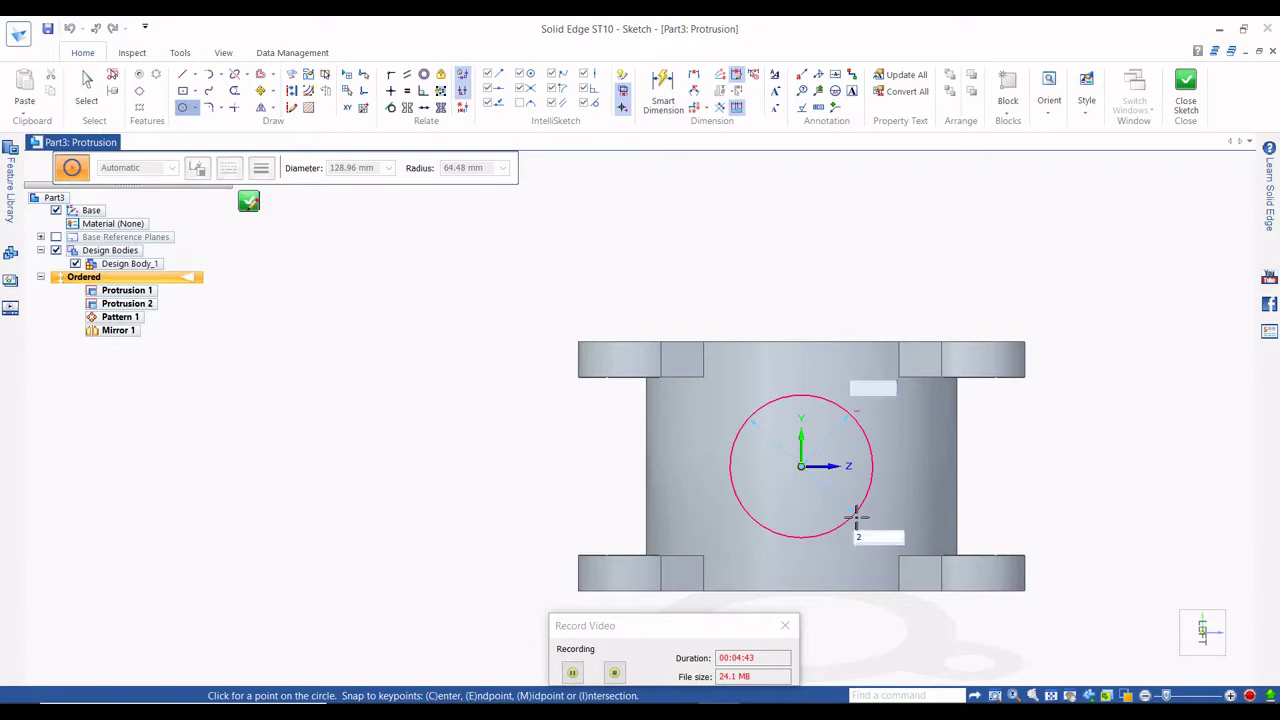
pyautogui.press('Return')
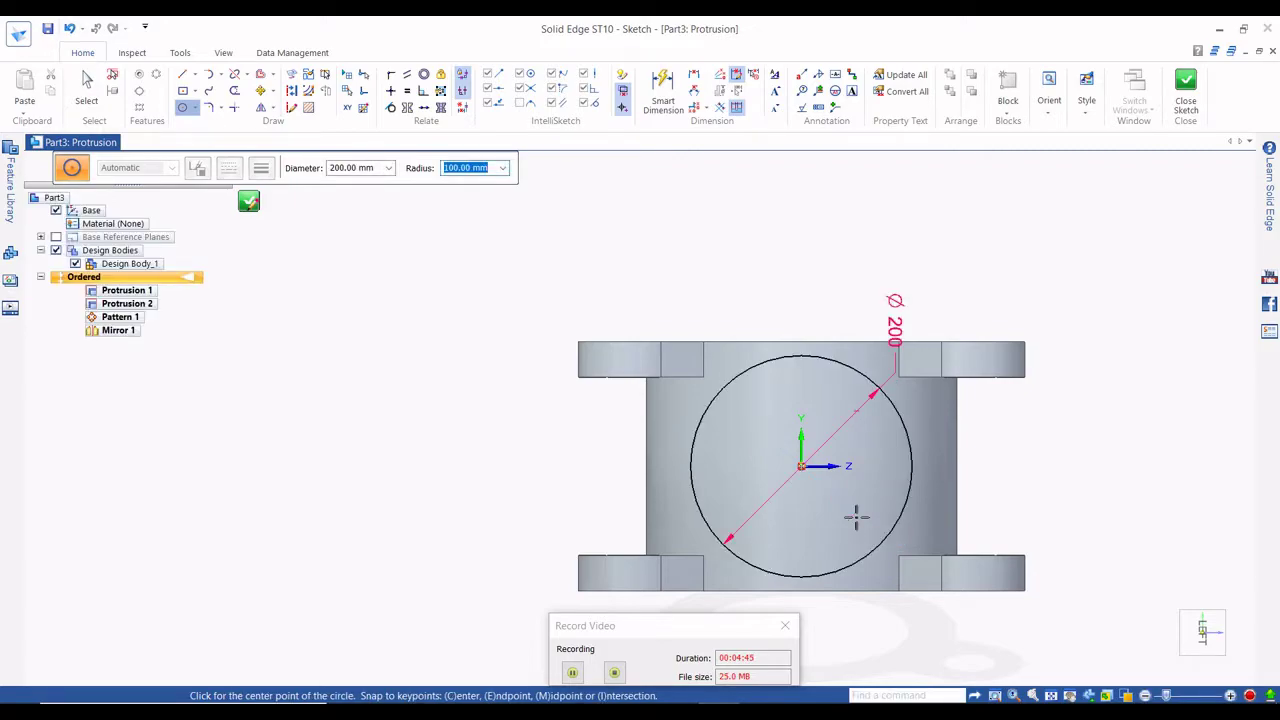
pyautogui.click(1186, 90)
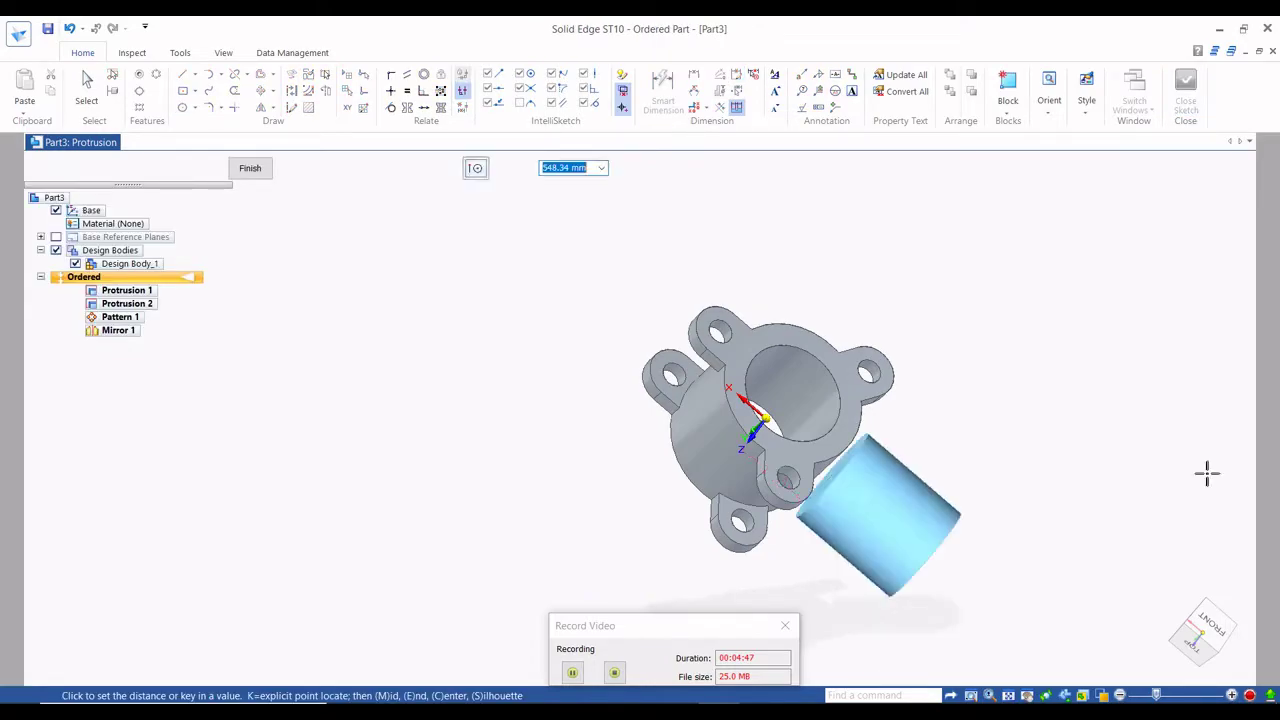
# Extrude the 200 mm circle toward the cylinder with the Through Next extent and finish the boss.
pyautogui.moveTo(1086, 446); pyautogui.dragTo(774, 437, button='middle')
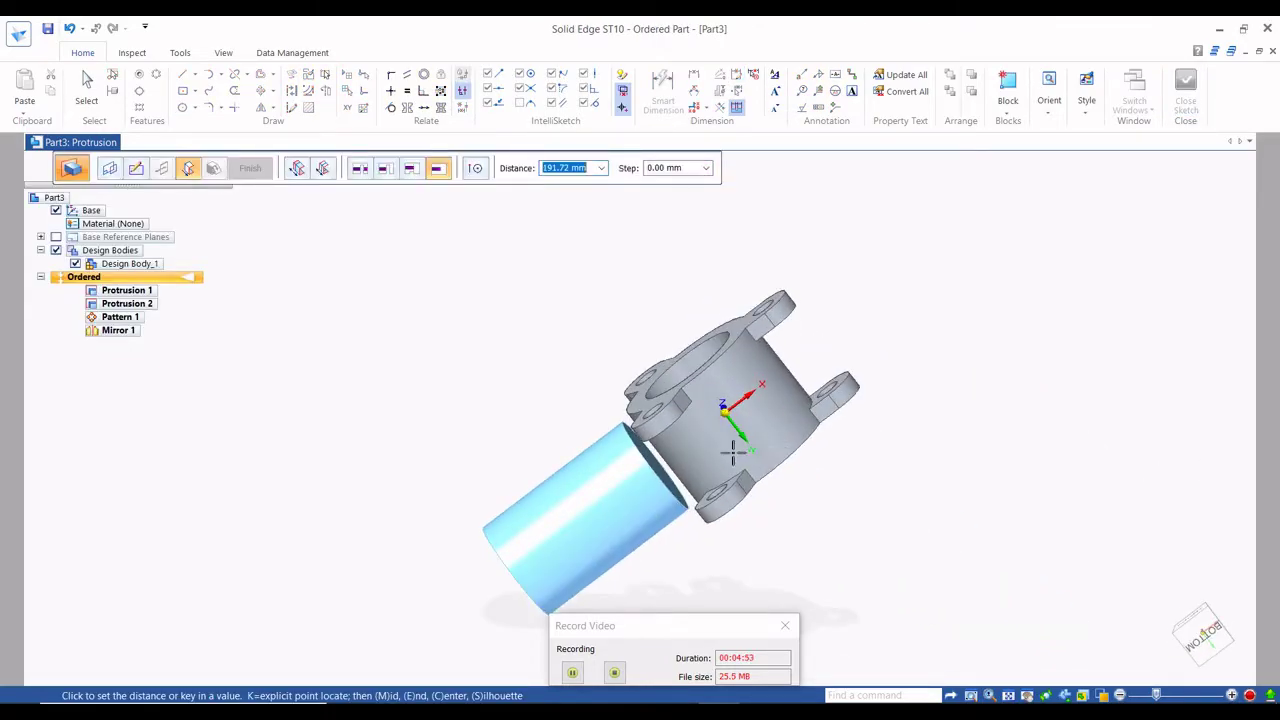
pyautogui.scroll(3, 724, 452)
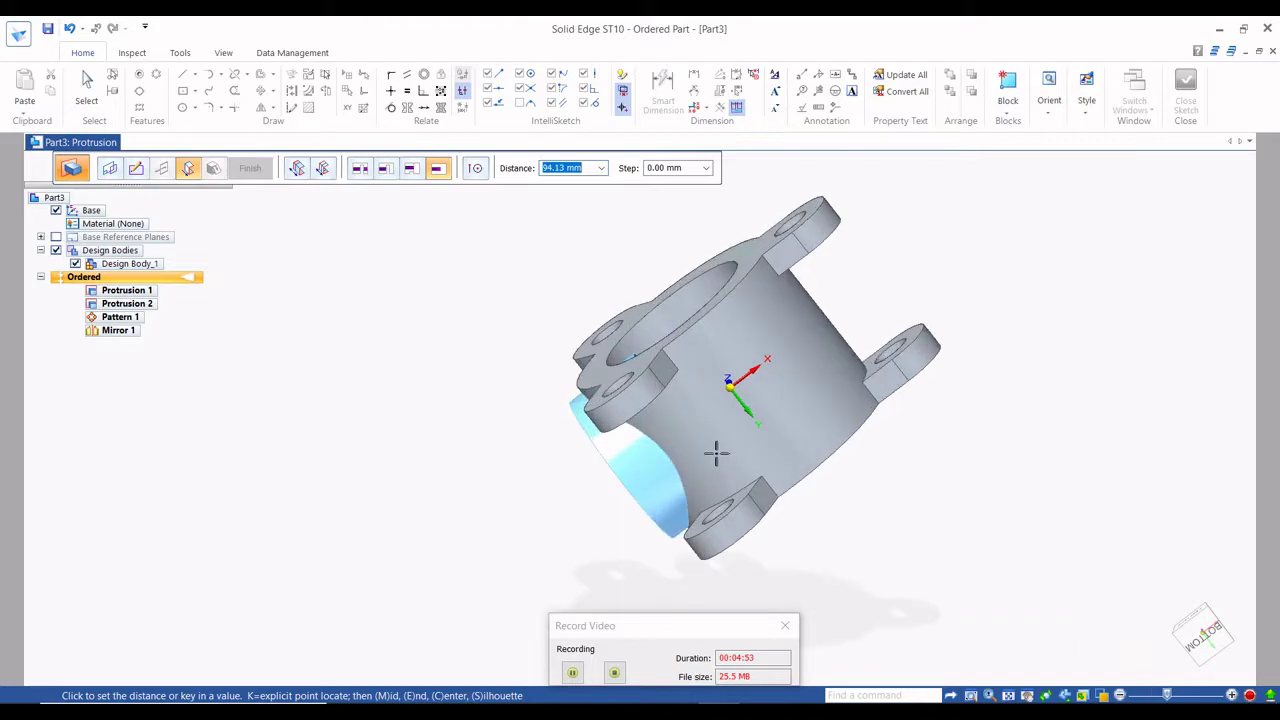
pyautogui.click(390, 172)
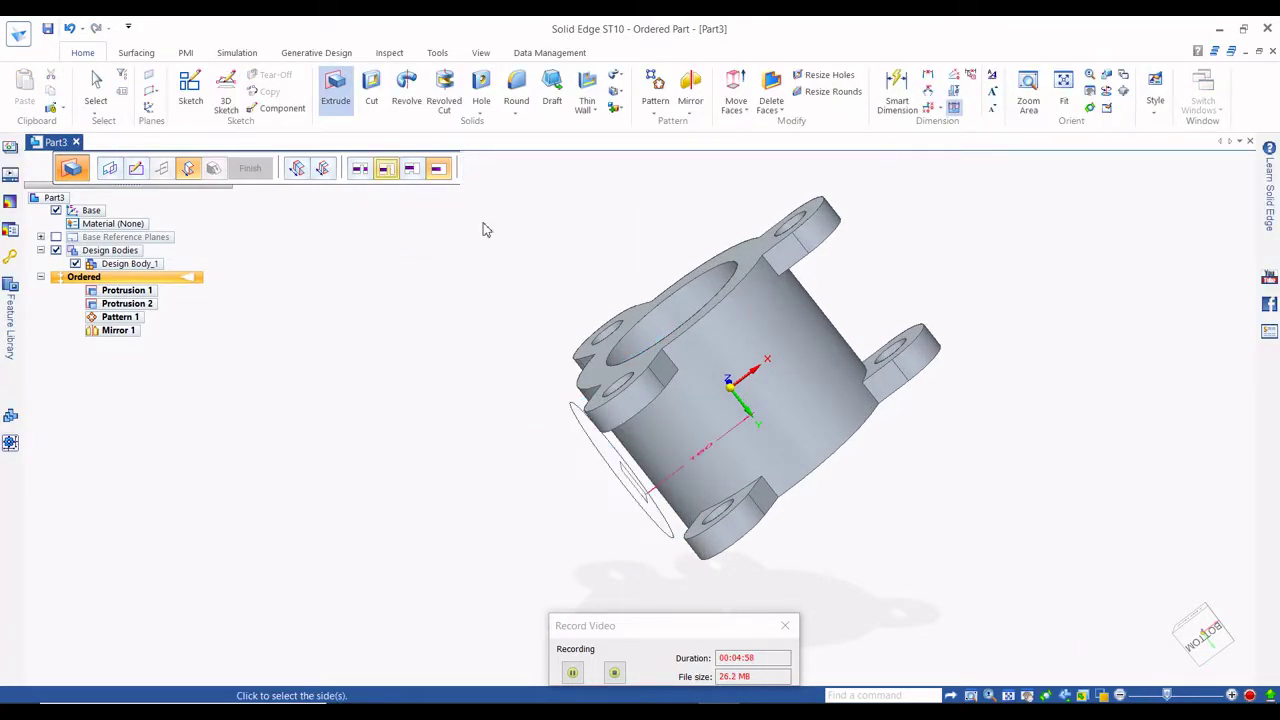
pyautogui.click(757, 337)
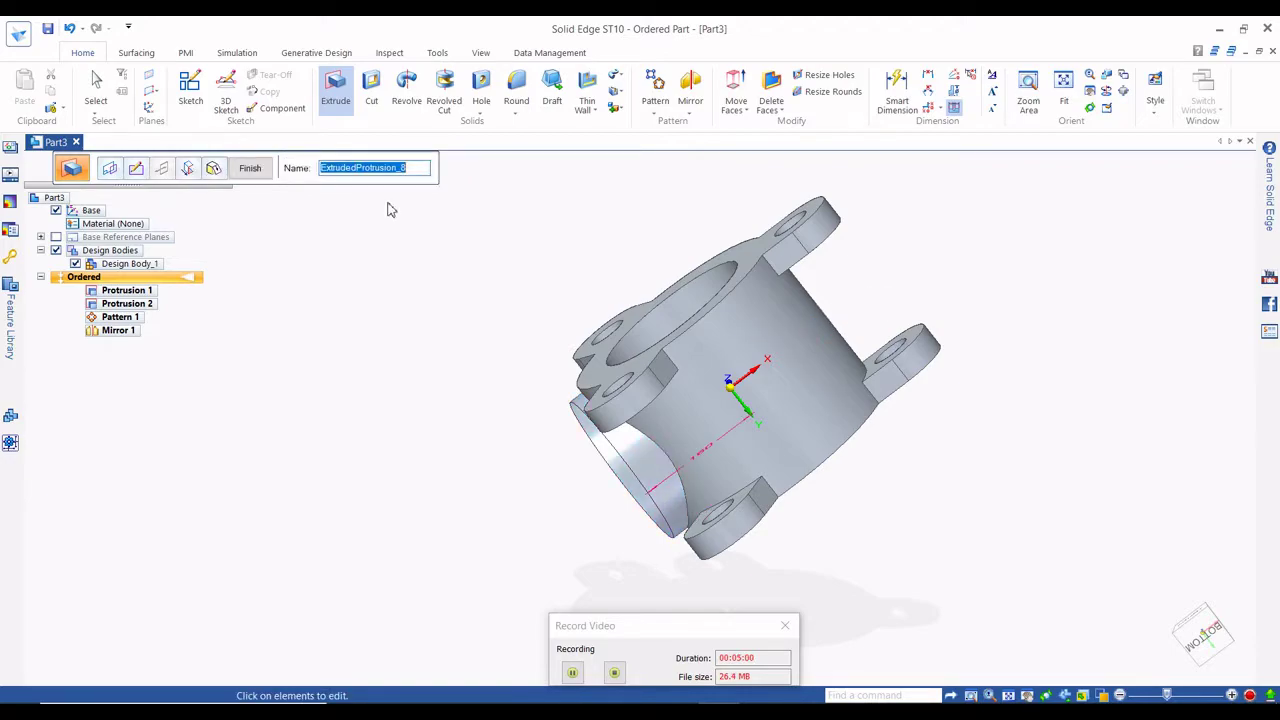
pyautogui.click(250, 168)
pyautogui.click(258, 171)
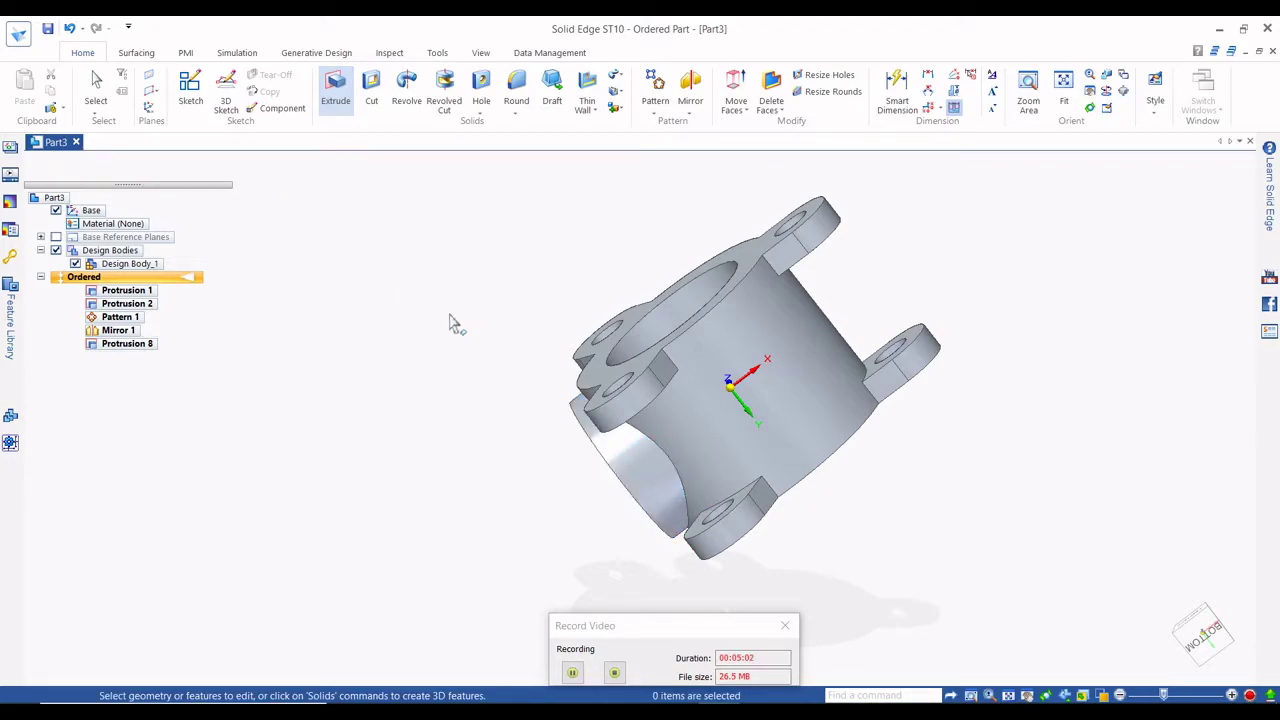
# Place a hole at the centre of the round side boss's flat face, after checking the Body.pdf drawing.
pyautogui.moveTo(580, 309); pyautogui.dragTo(759, 251, button='middle')
pyautogui.hotkey('alt', 'Tab')
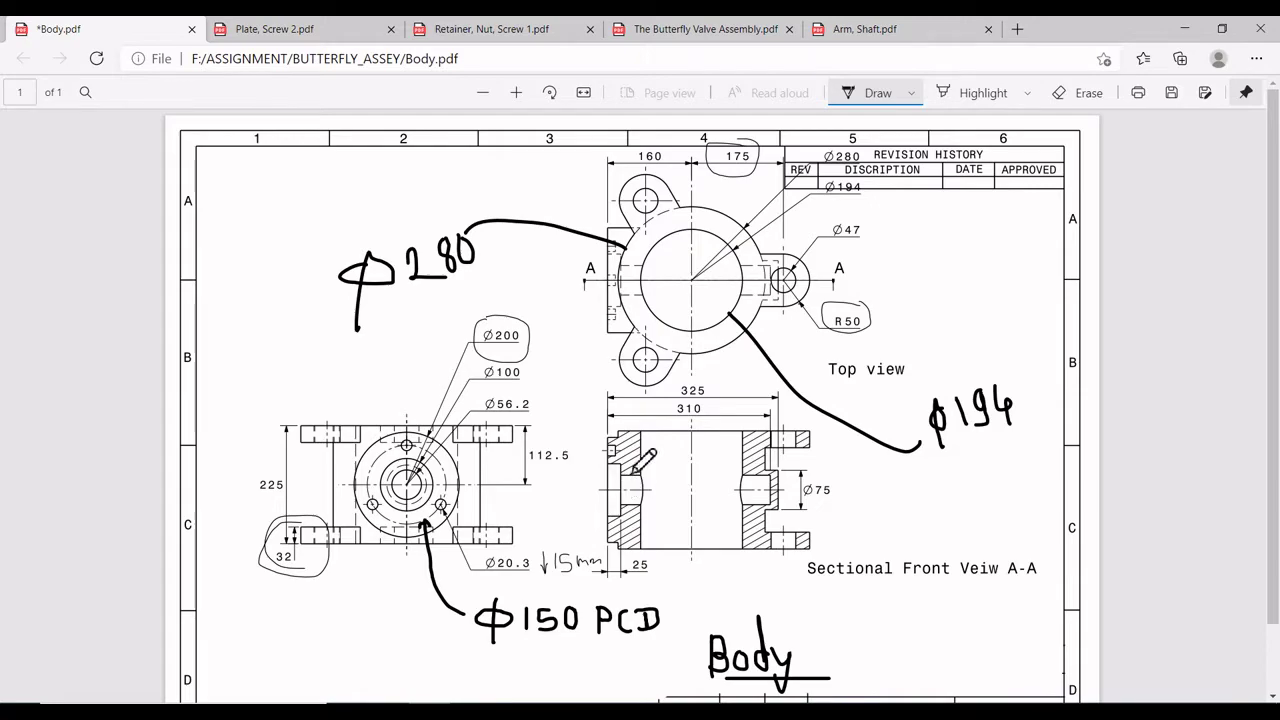
pyautogui.hotkey('alt', 'Tab')
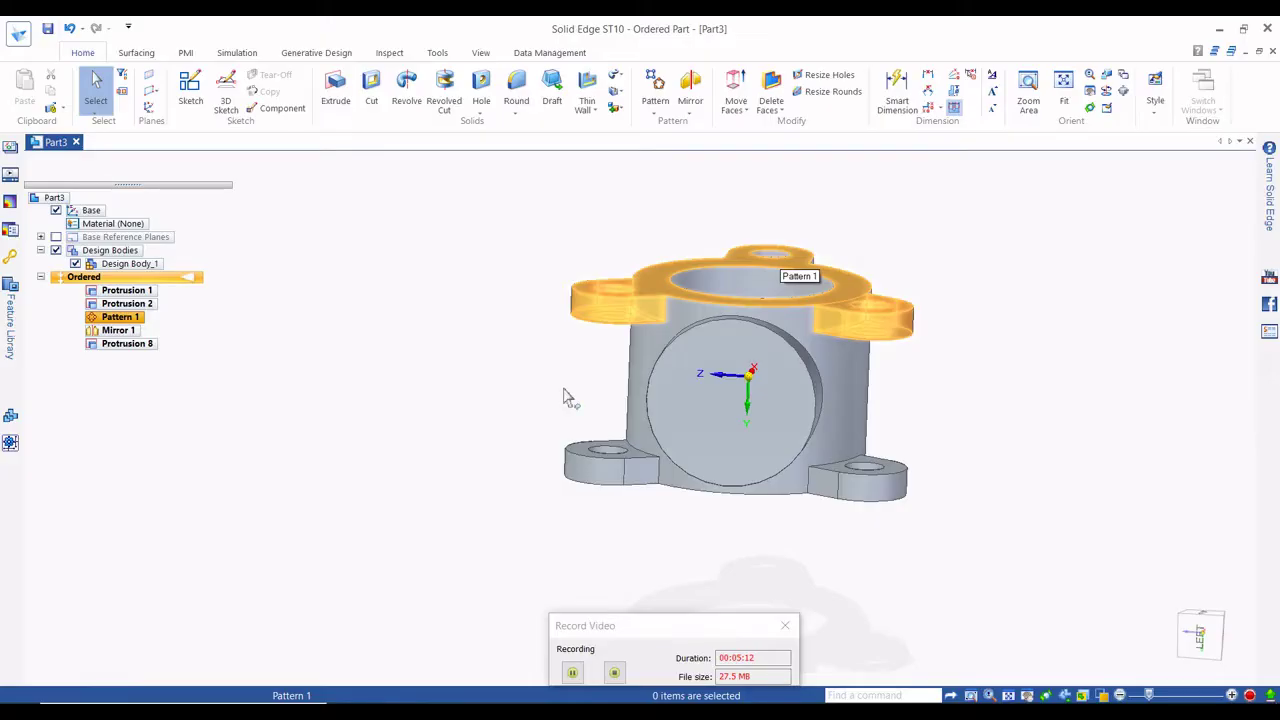
pyautogui.click(487, 115)
pyautogui.click(500, 127)
pyautogui.click(757, 360)
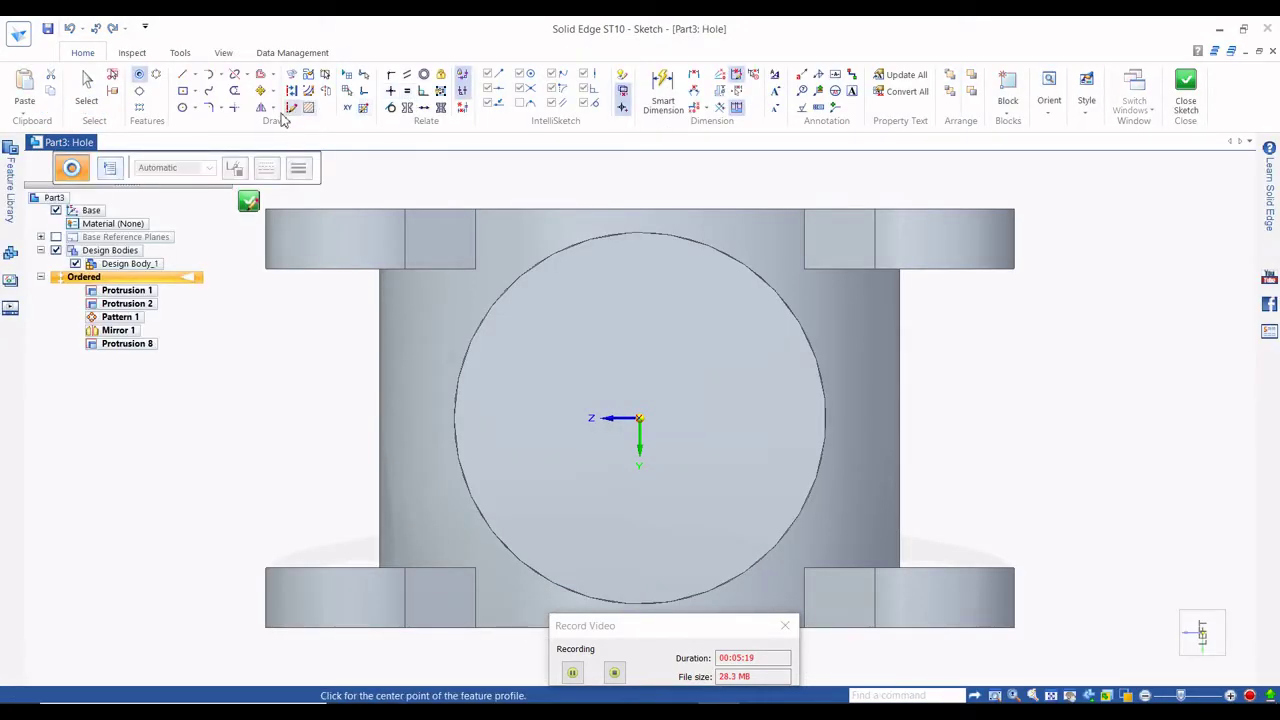
pyautogui.click(640, 418)
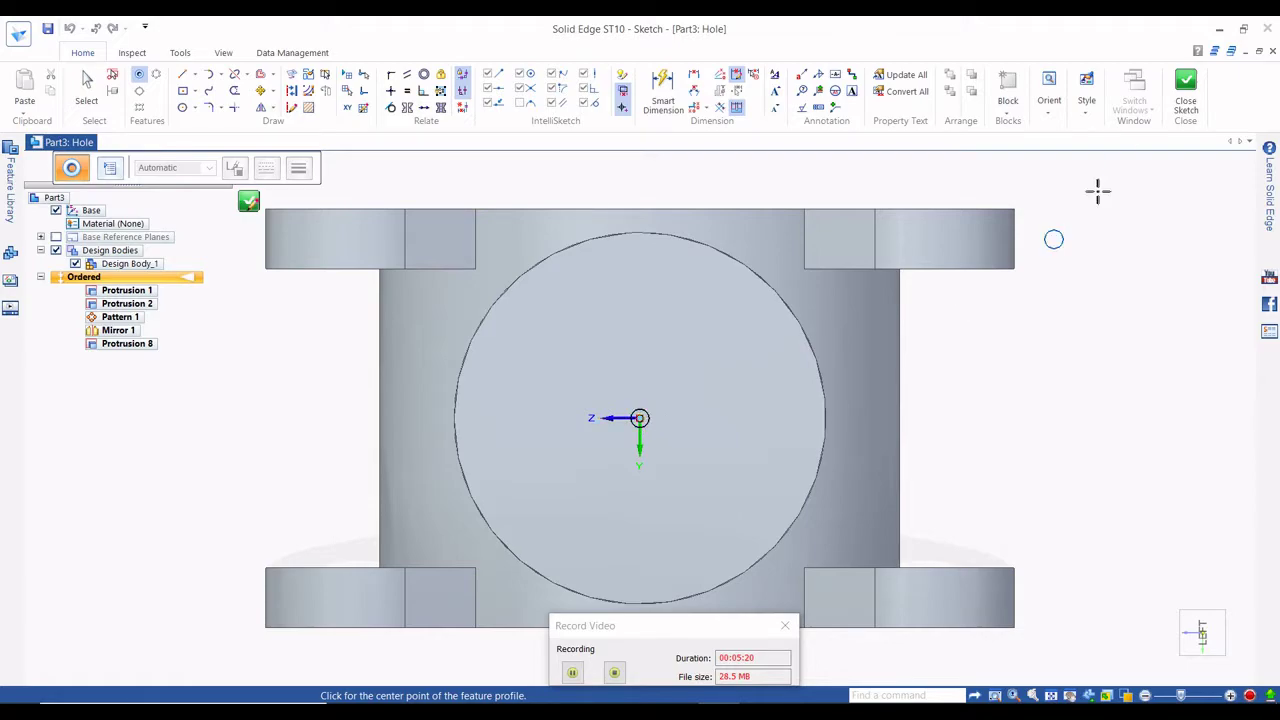
pyautogui.click(1186, 86)
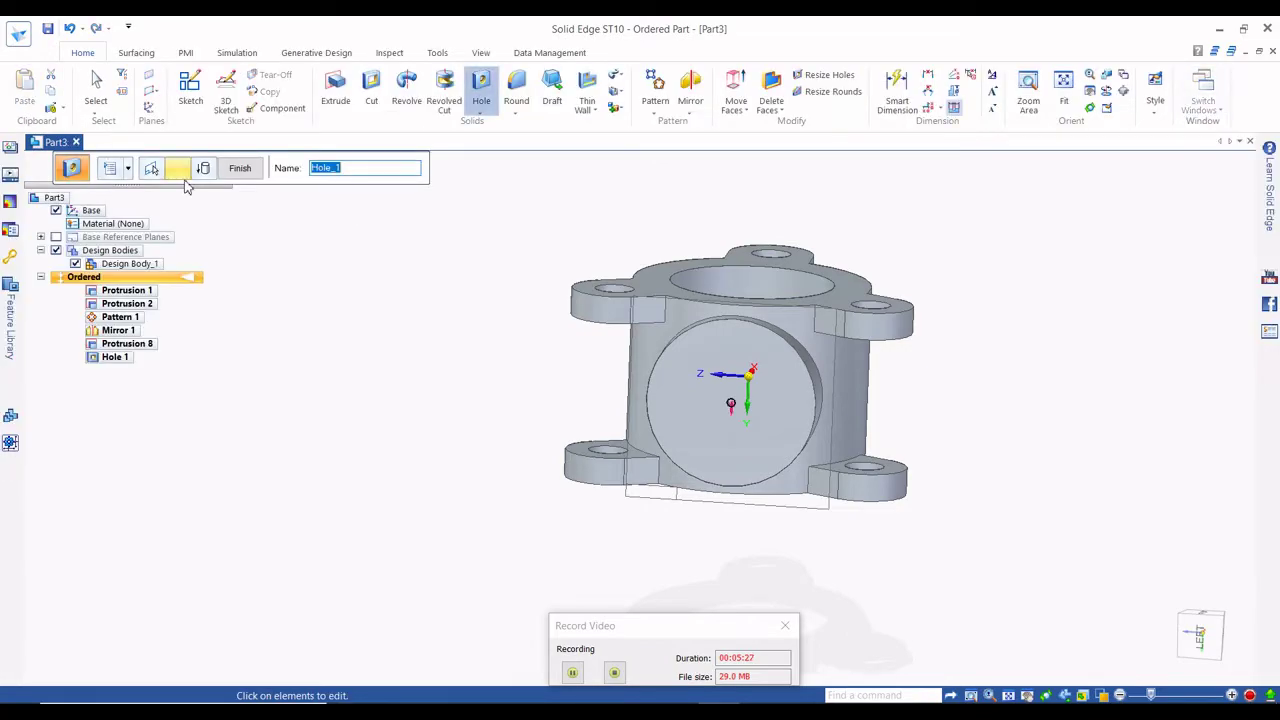
# Define the hole as a Pan Head 7045 counterbore with 100 mm counterbore diameter, 56.2 mm hole diameter and Through Next extent, and finish it.
pyautogui.click(110, 169)
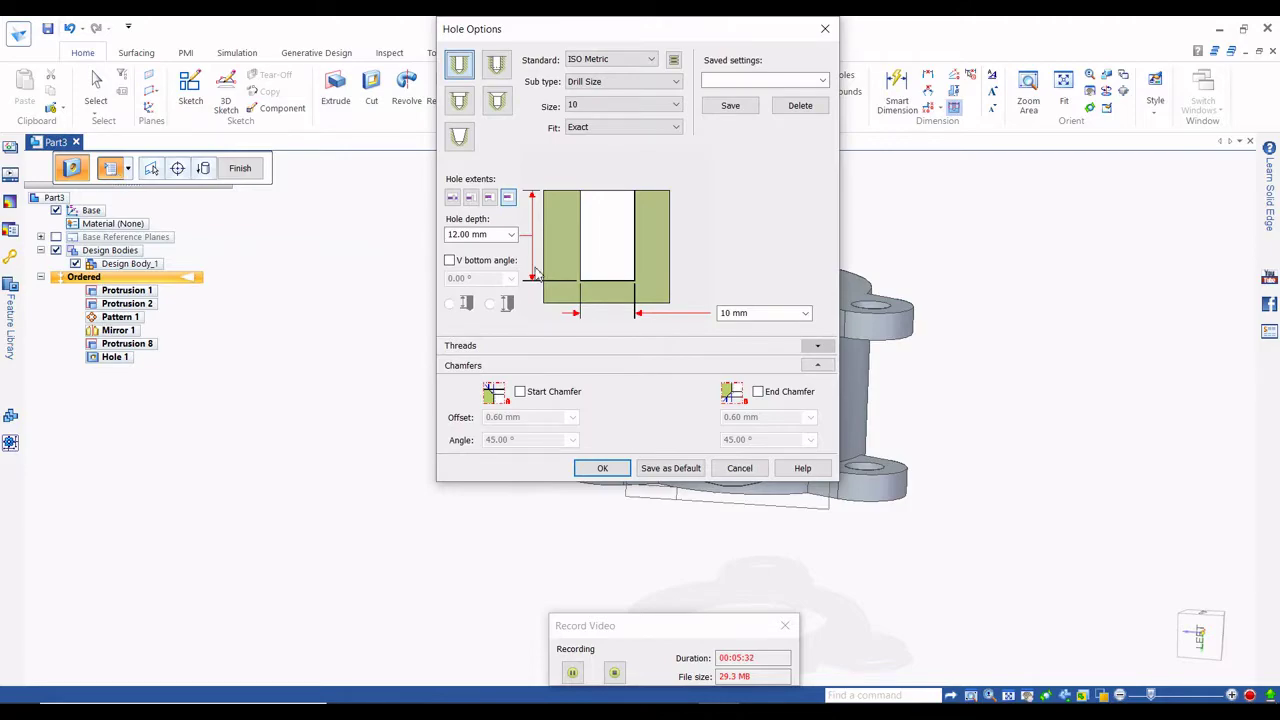
pyautogui.click(459, 100)
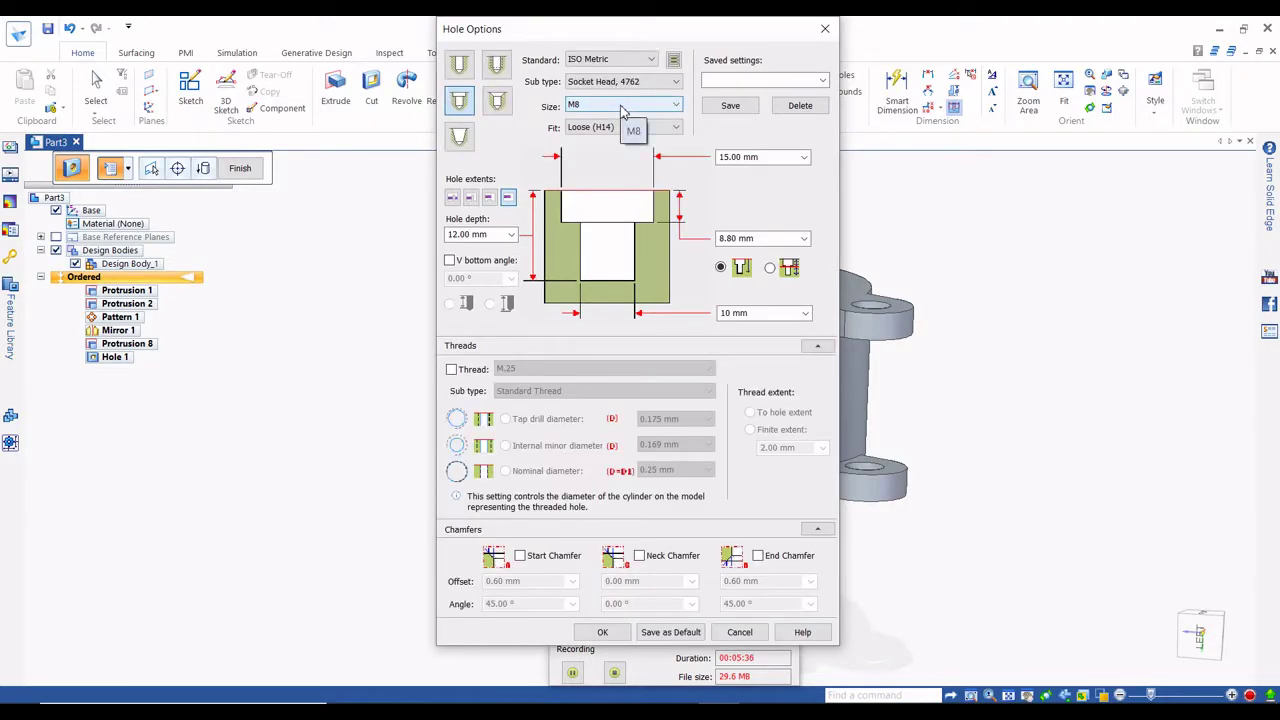
pyautogui.click(672, 83)
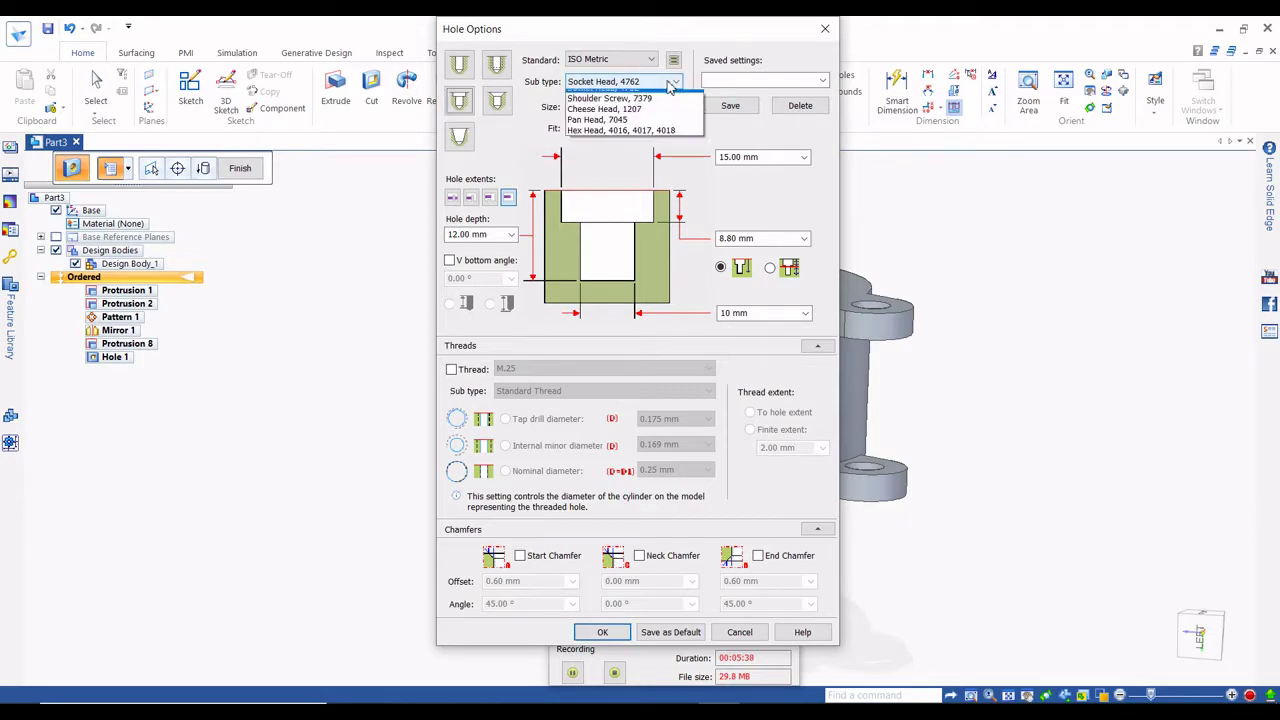
pyautogui.click(646, 128)
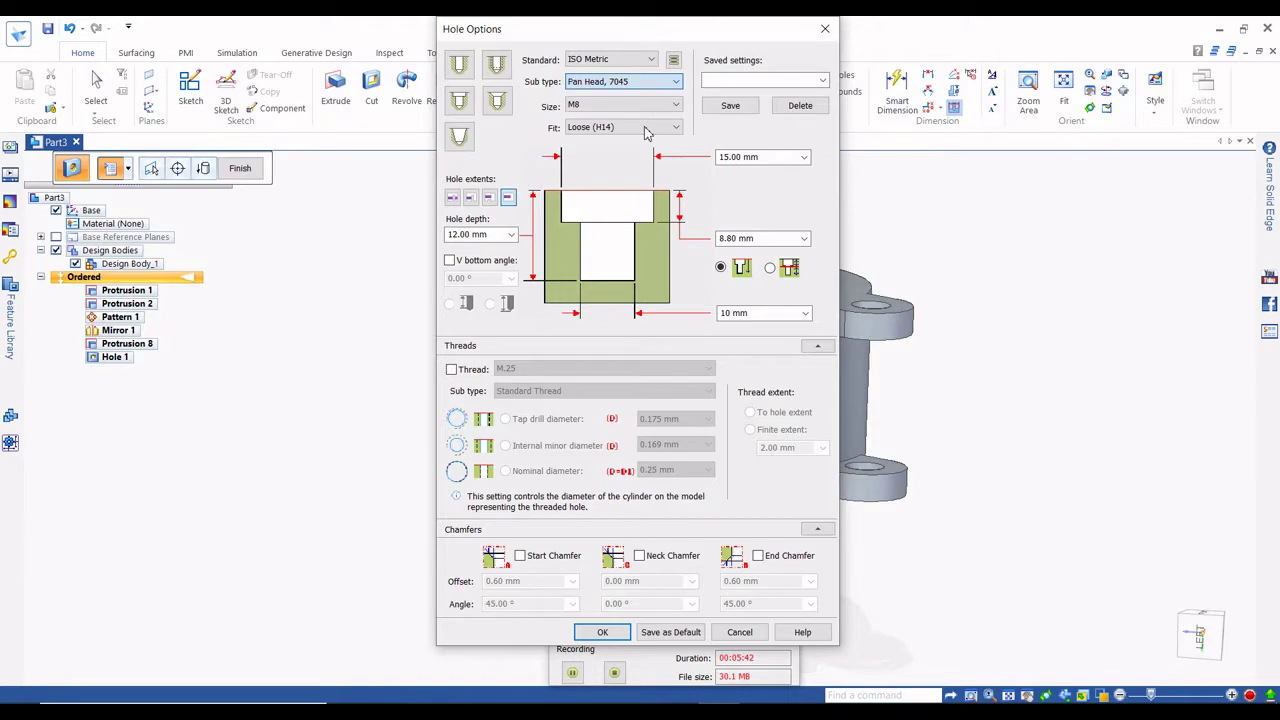
pyautogui.moveTo(784, 157); pyautogui.dragTo(709, 157)
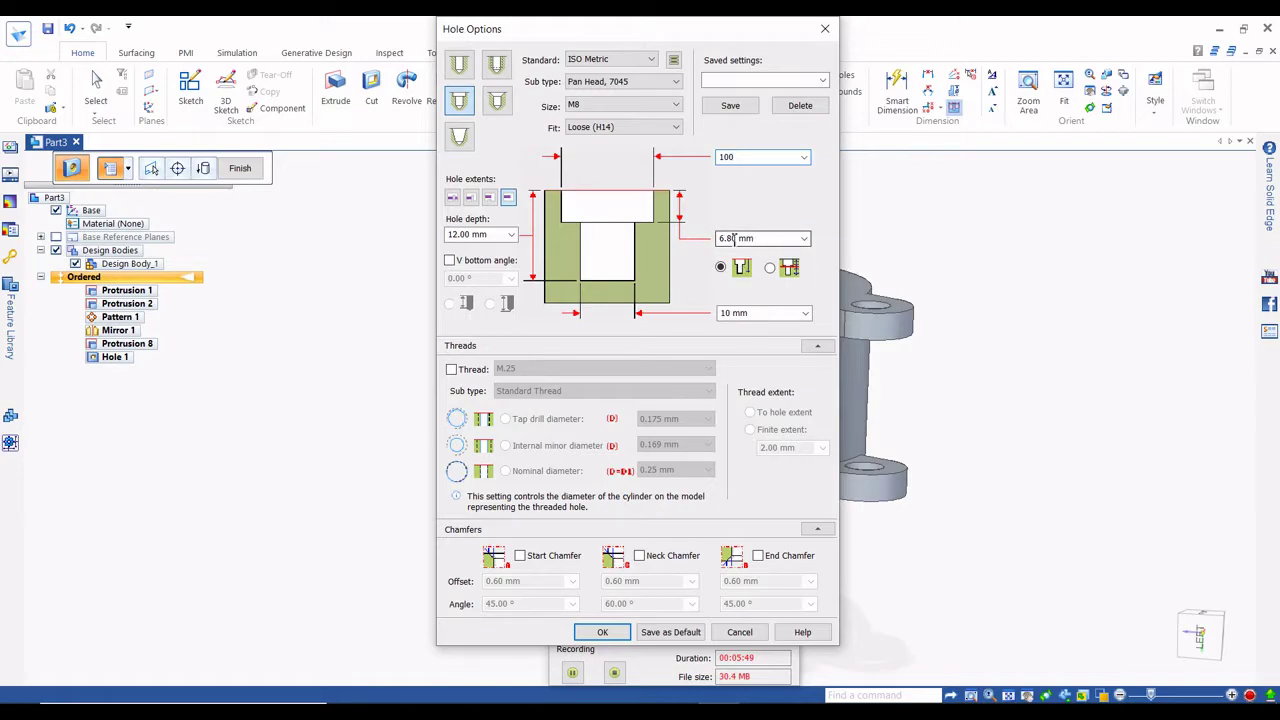
pyautogui.moveTo(766, 314); pyautogui.dragTo(733, 318)
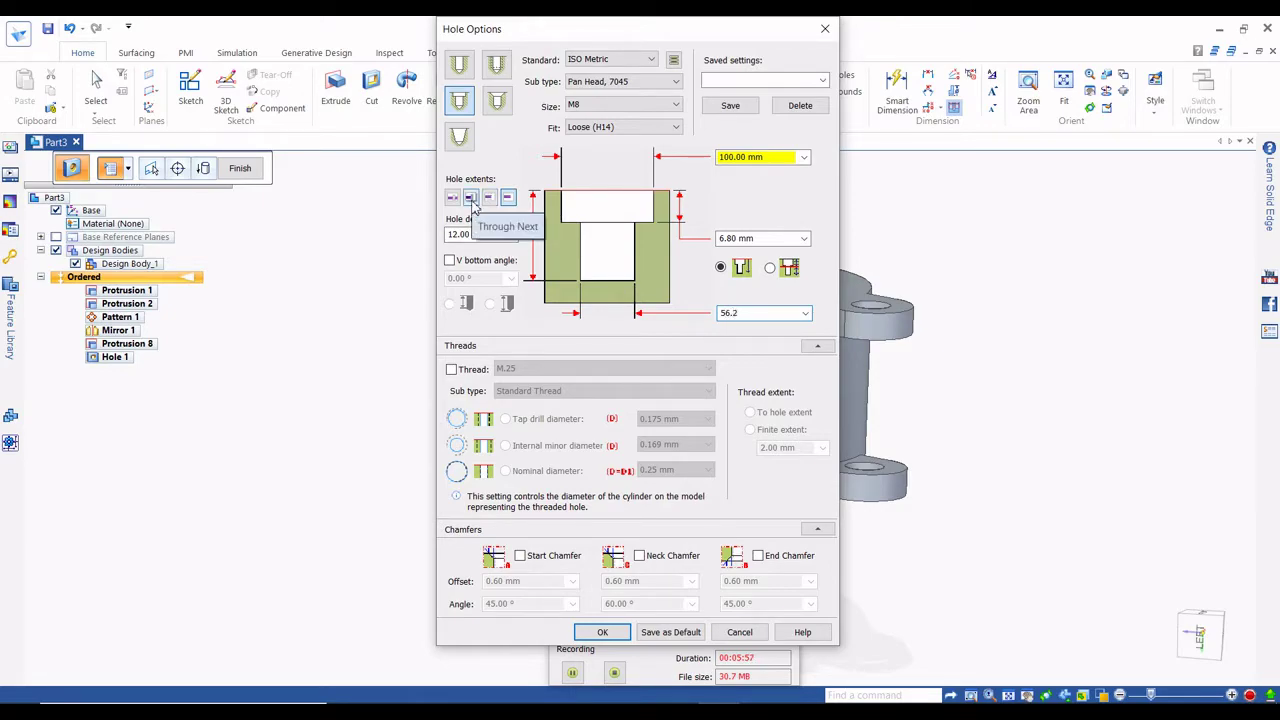
pyautogui.press('Return')
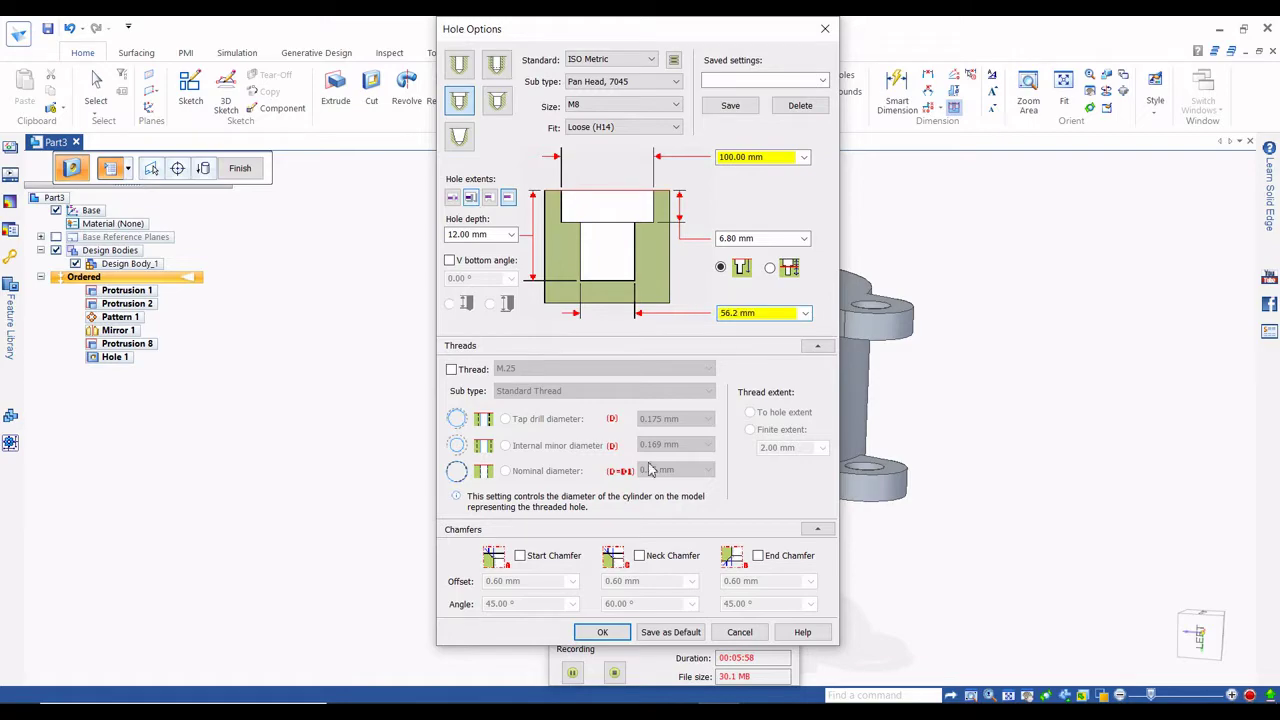
pyautogui.click(603, 632)
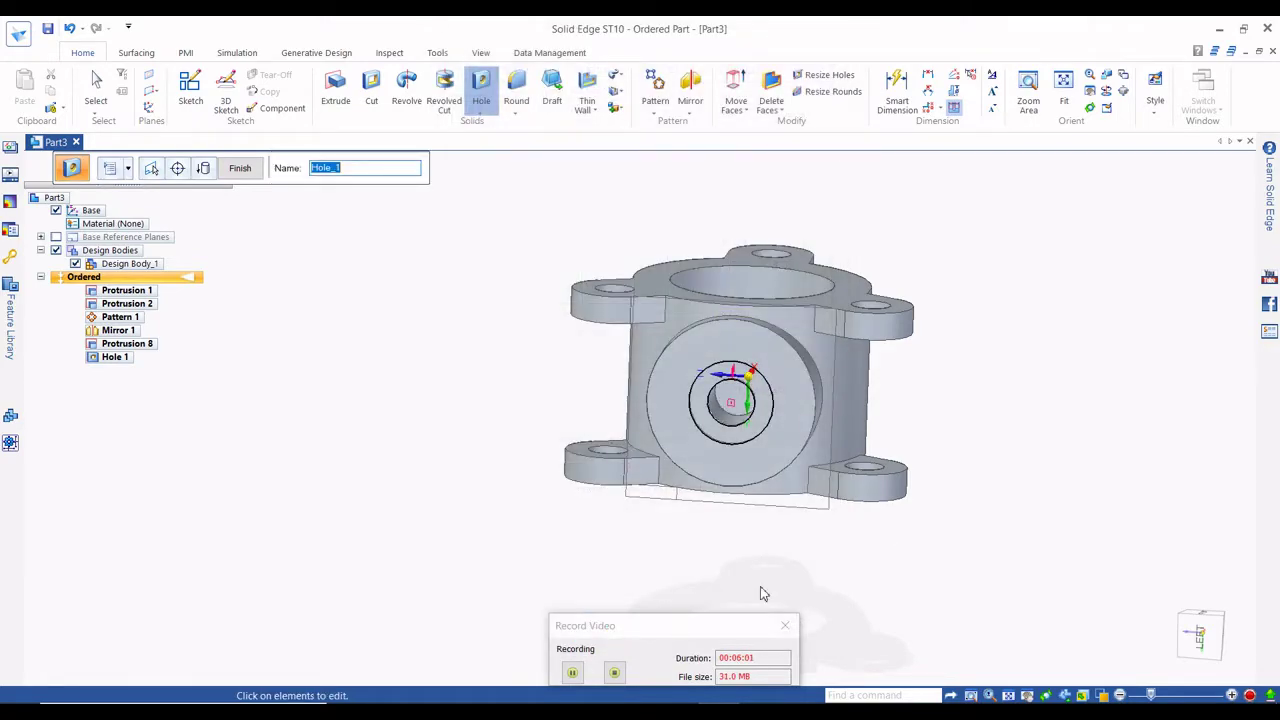
pyautogui.moveTo(1045, 360); pyautogui.dragTo(954, 414, button='middle')
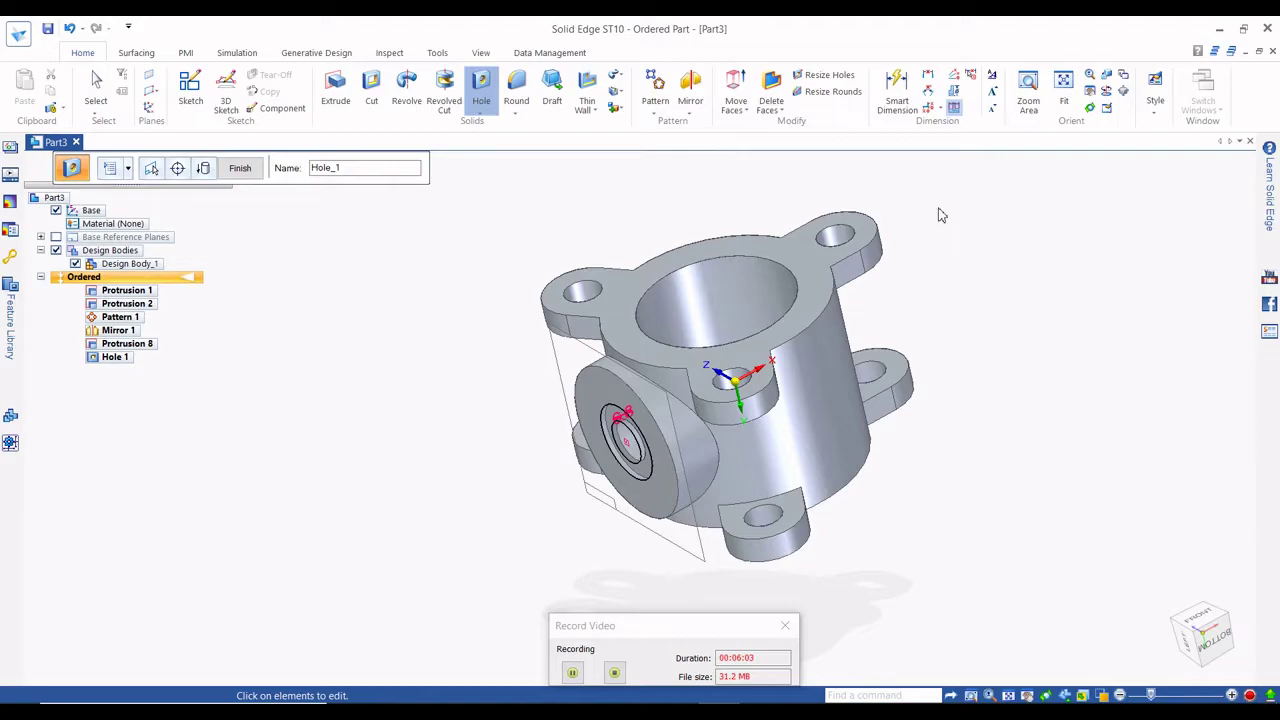
pyautogui.click(243, 168)
pyautogui.click(246, 169)
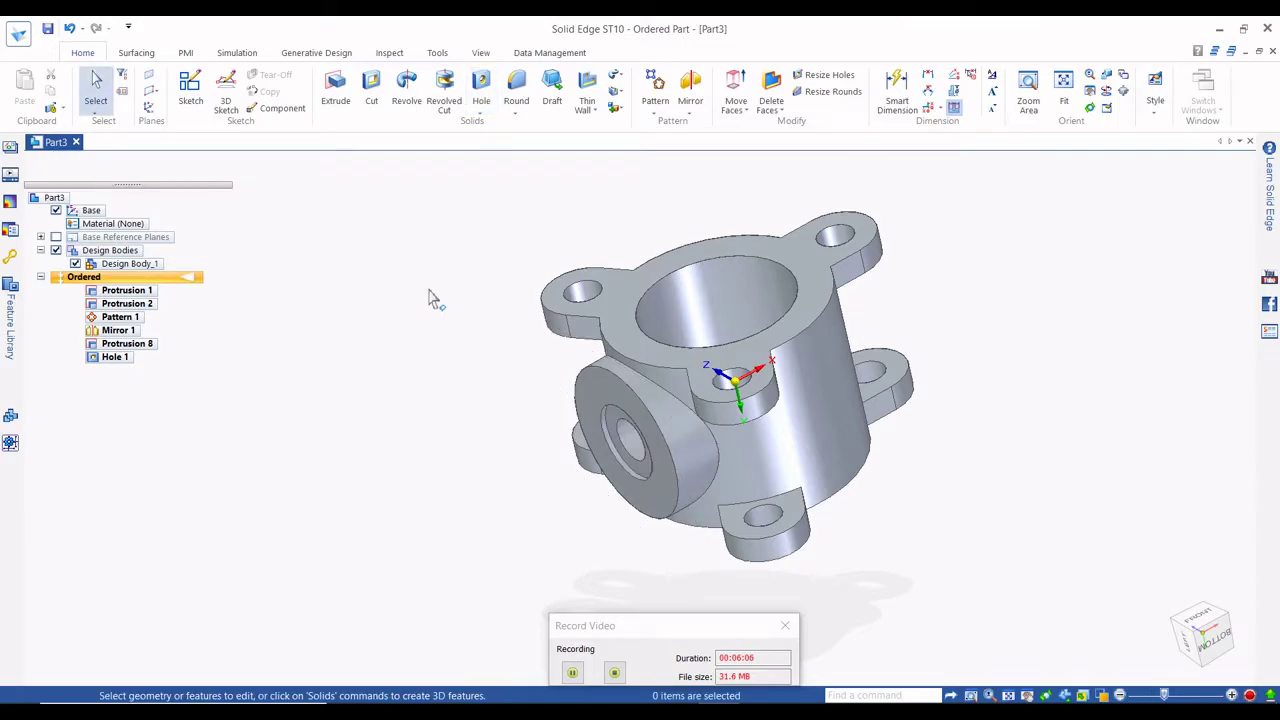
# Set the side boss's counterbore depth to 25 mm with Dynamic Edit, after checking the Body.pdf drawing.
pyautogui.hotkey('alt', 'Tab')
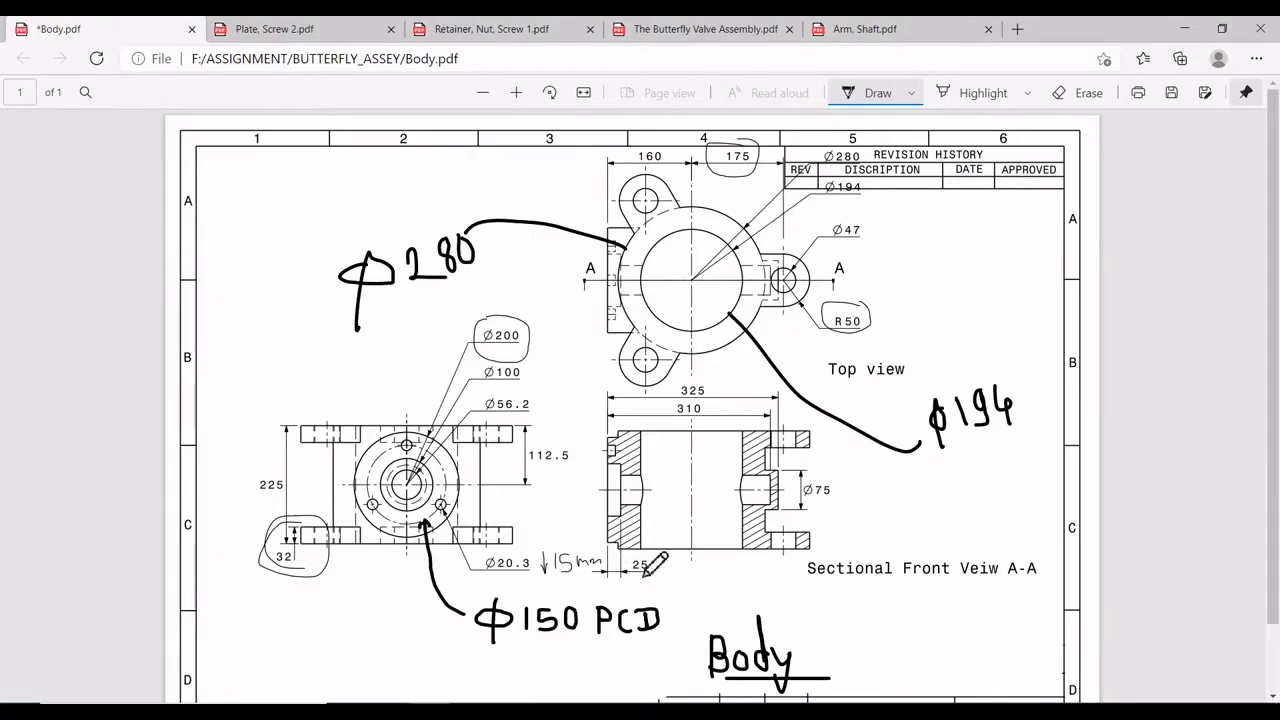
pyautogui.hotkey('alt', 'Tab')
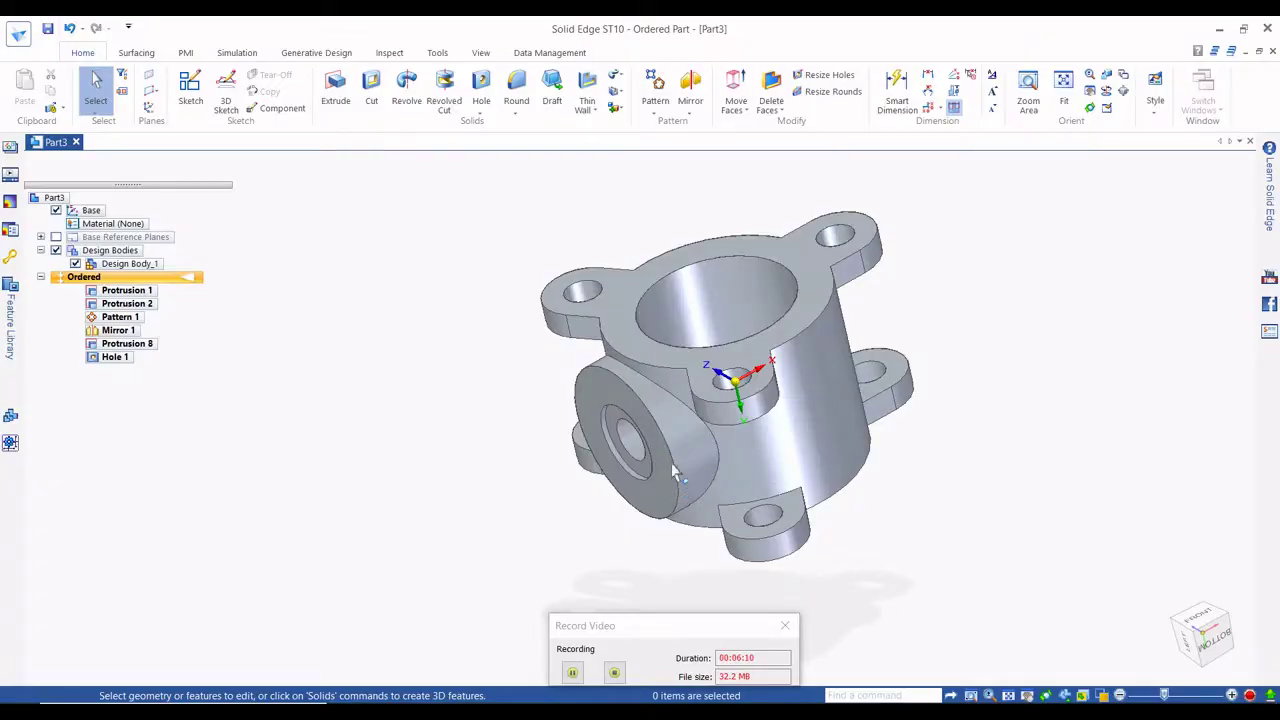
pyautogui.scroll(5, 617, 472)
pyautogui.scroll(3, 617, 472)
pyautogui.click(568, 462)
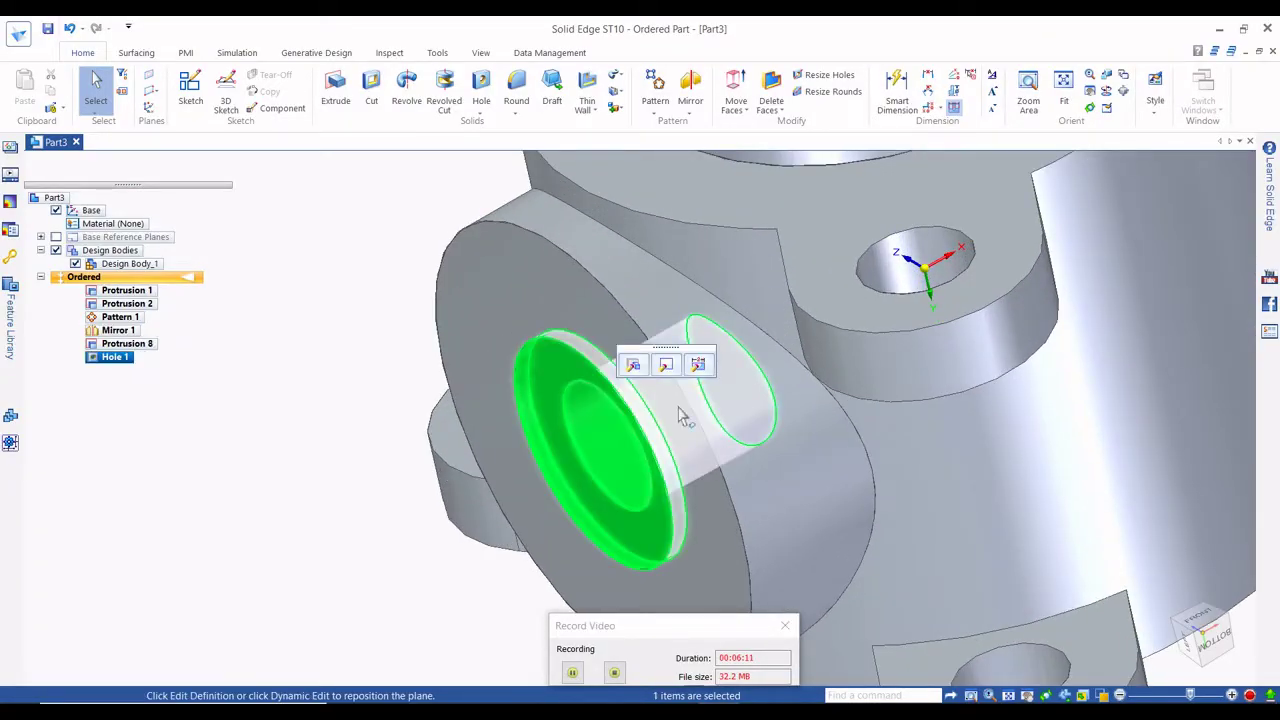
pyautogui.click(699, 368)
pyautogui.scroll(-3, 532, 438)
pyautogui.scroll(6, 530, 398)
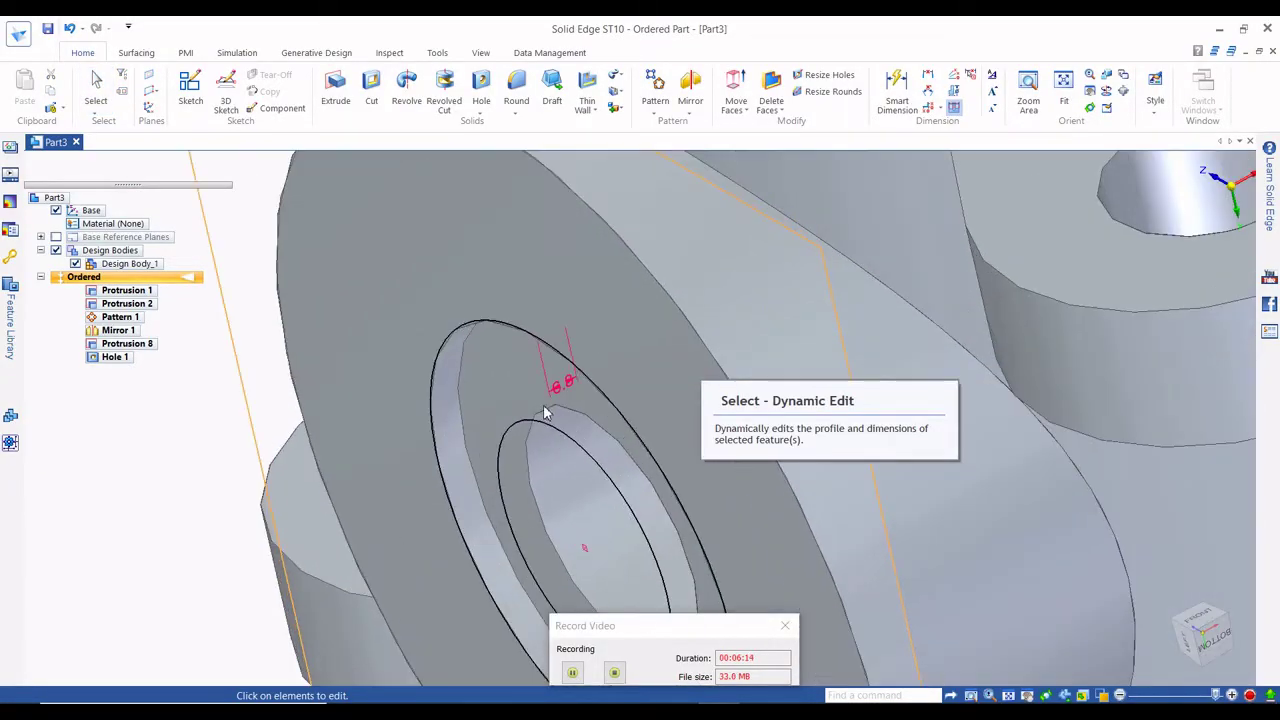
pyautogui.click(563, 383)
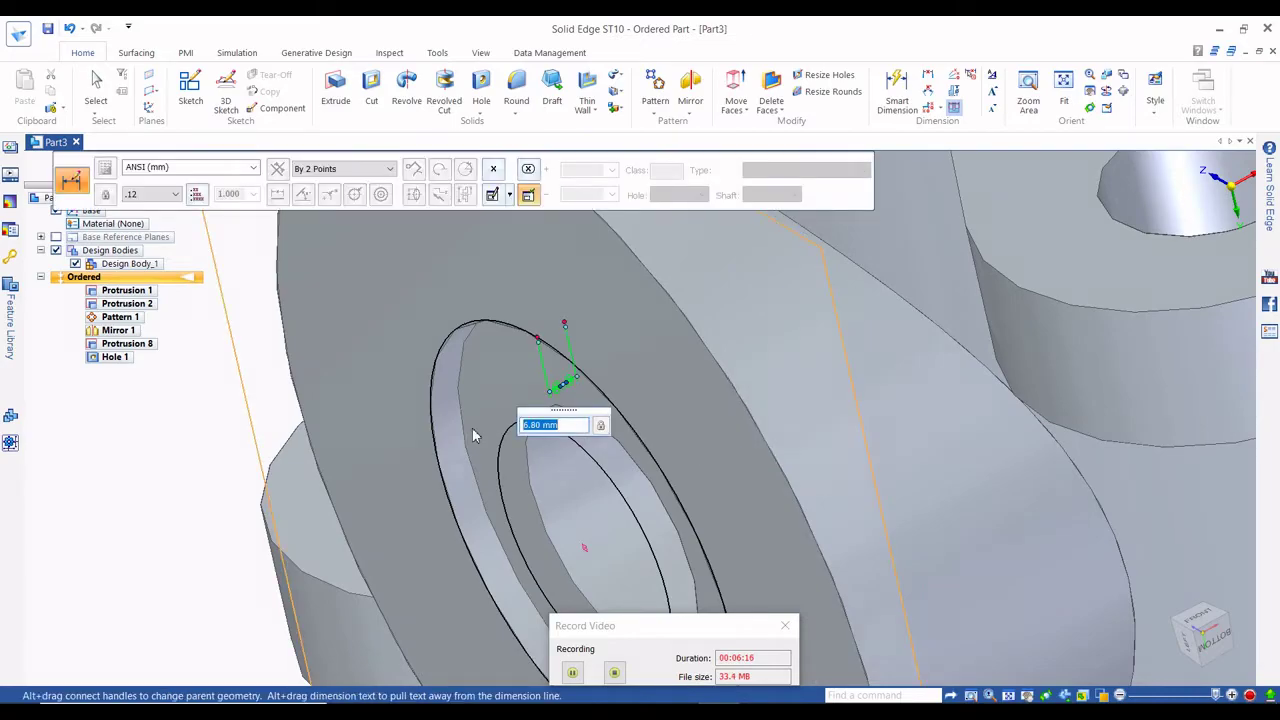
pyautogui.press('Escape')
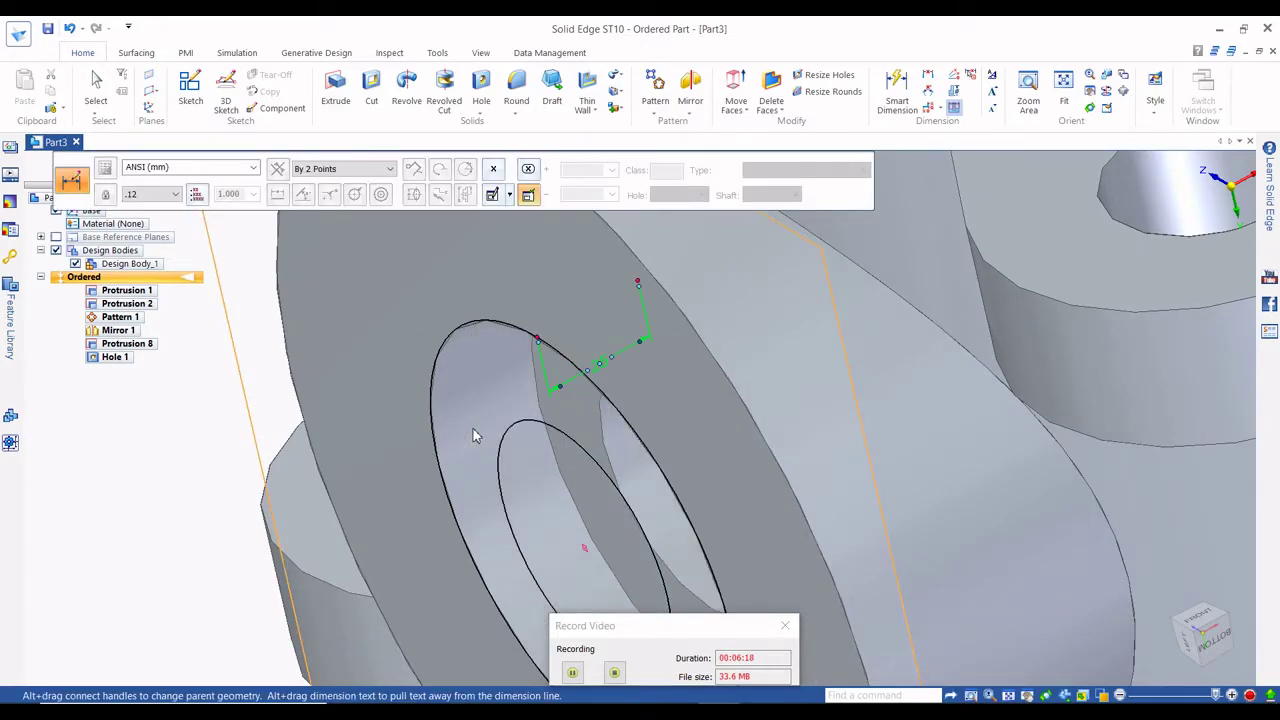
pyautogui.scroll(-3, 474, 434)
pyautogui.scroll(-2, 545, 425)
pyautogui.click(354, 455)
pyautogui.click(368, 469)
# Start an Extrude on a plane parallel to the side boss's flat face, offset 325 mm toward the opposite side of the body.
pyautogui.moveTo(856, 488)
pyautogui.mouseDown(button='middle')
pyautogui.moveTo(987, 371)
pyautogui.moveTo(560, 350)
pyautogui.mouseUp(button='middle')
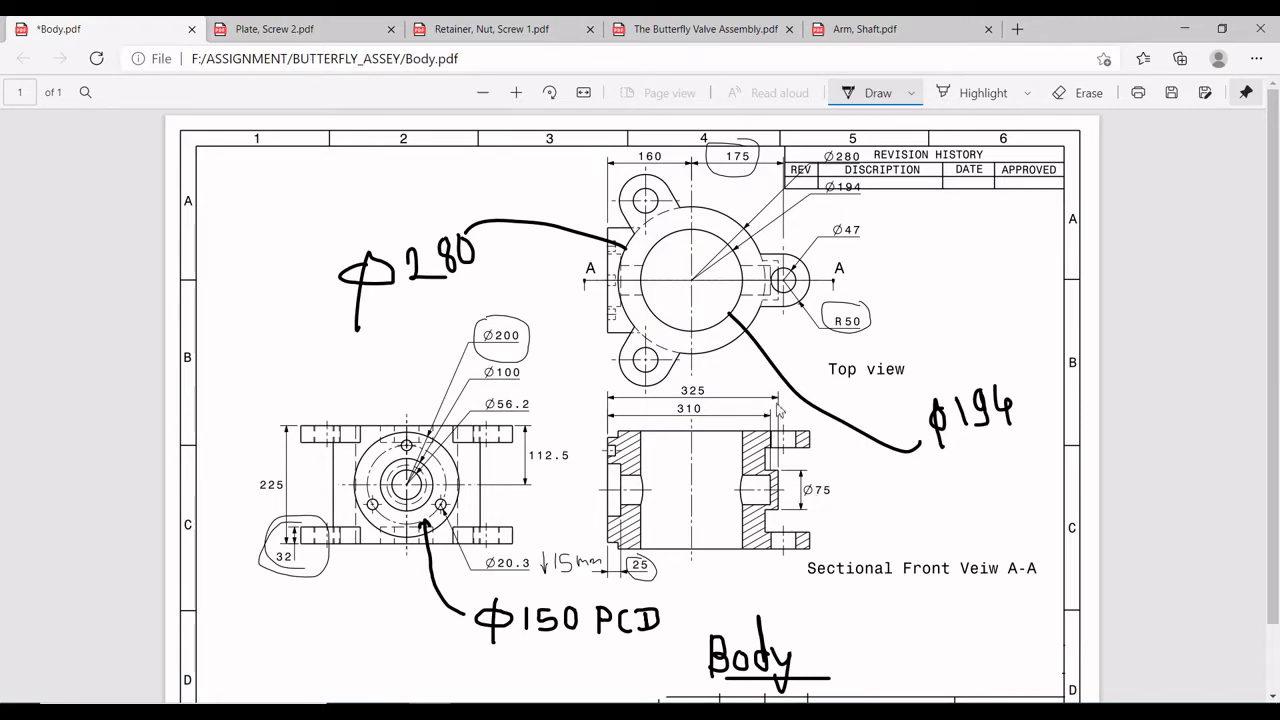
pyautogui.hotkey('alt', 'Tab')
pyautogui.moveTo(777, 360); pyautogui.dragTo(759, 324, button='middle')
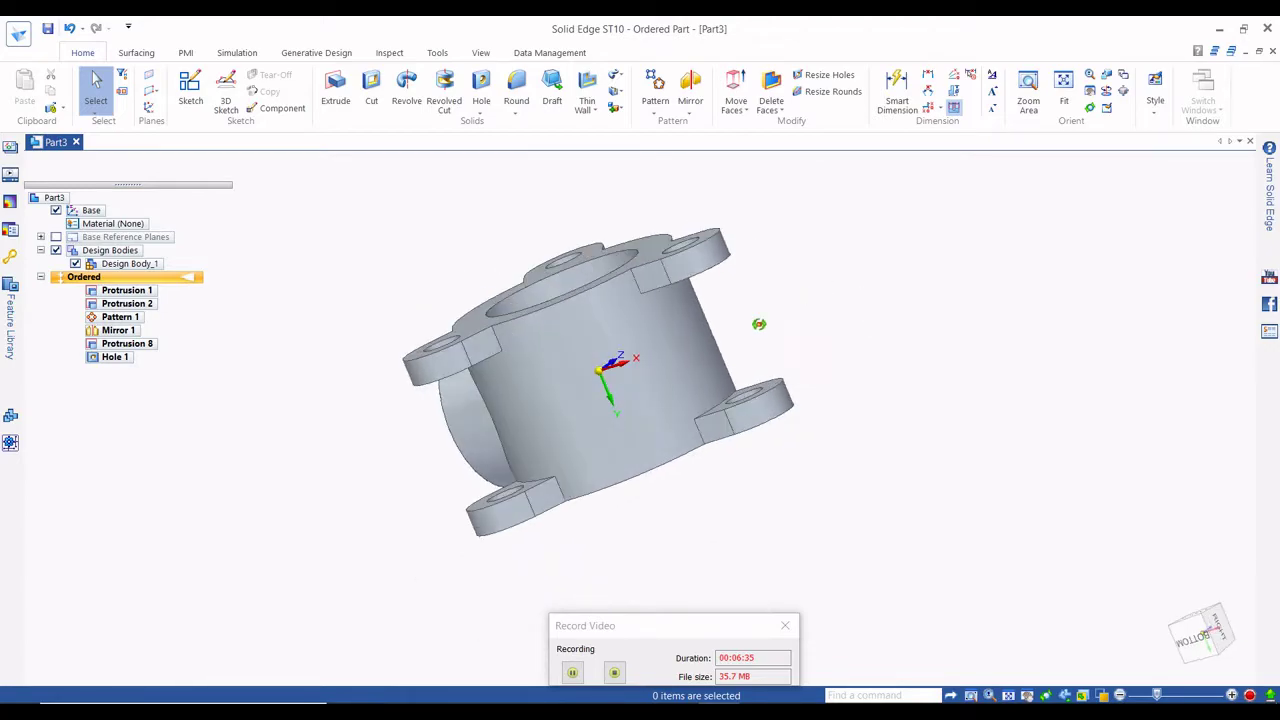
pyautogui.click(335, 88)
pyautogui.moveTo(445, 208); pyautogui.dragTo(503, 194, button='middle')
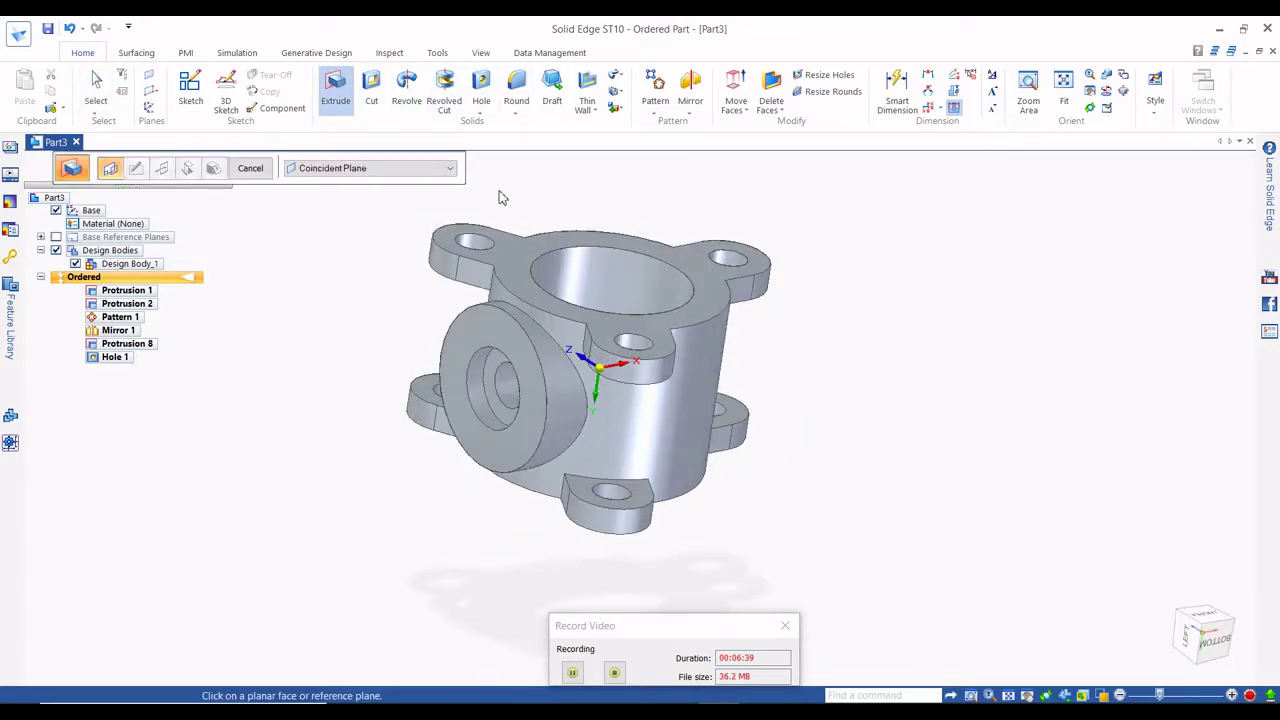
pyautogui.click(450, 168)
pyautogui.click(396, 198)
pyautogui.click(470, 328)
pyautogui.write('325')
pyautogui.press('Tab')
pyautogui.click(878, 270)
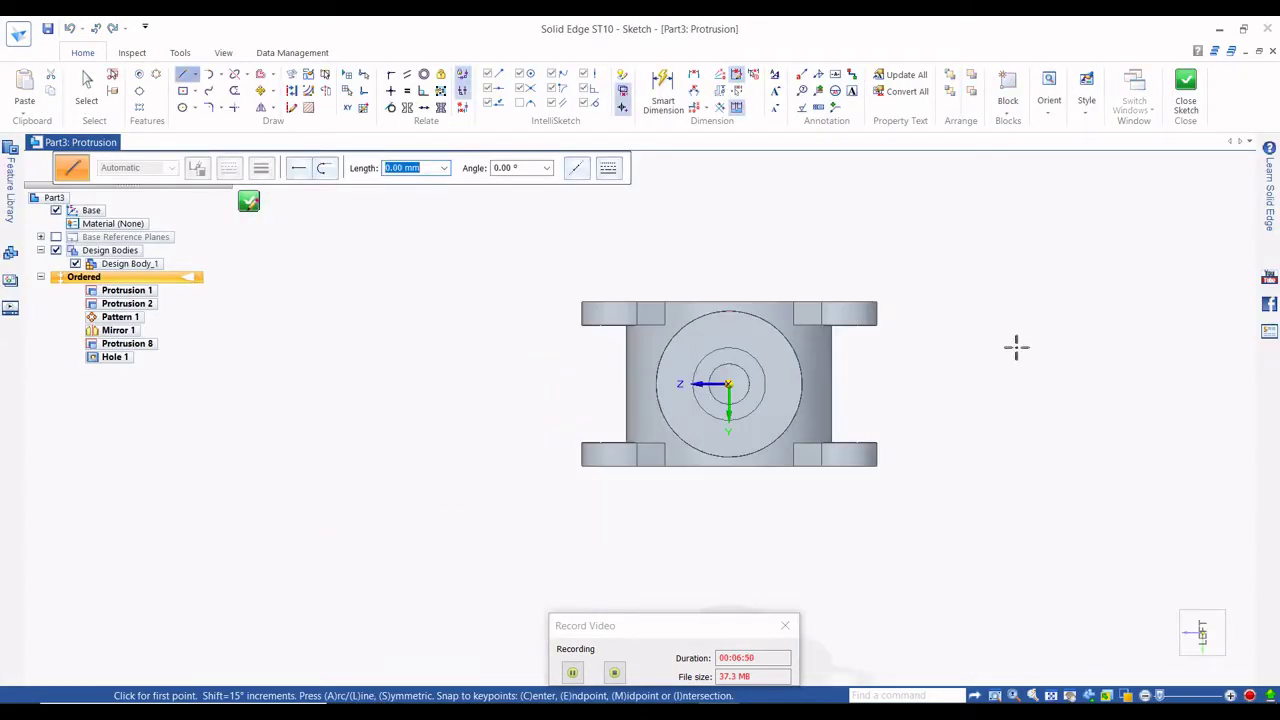
# Turn the sketch to the right view and draw a 150 mm diameter circle centred on the origin.
pyautogui.moveTo(1016, 347); pyautogui.dragTo(669, 349, button='middle')
pyautogui.click(1216, 632)
pyautogui.hotkey('ctrl', 'h')
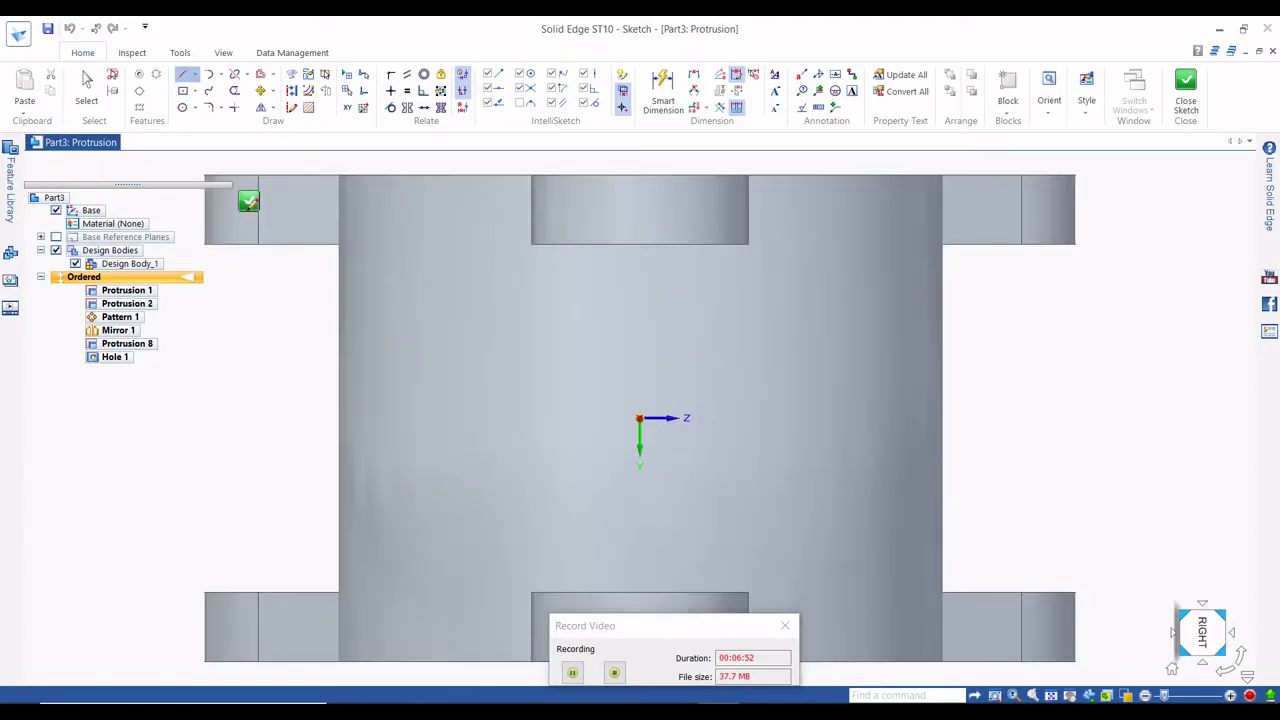
pyautogui.click(196, 110)
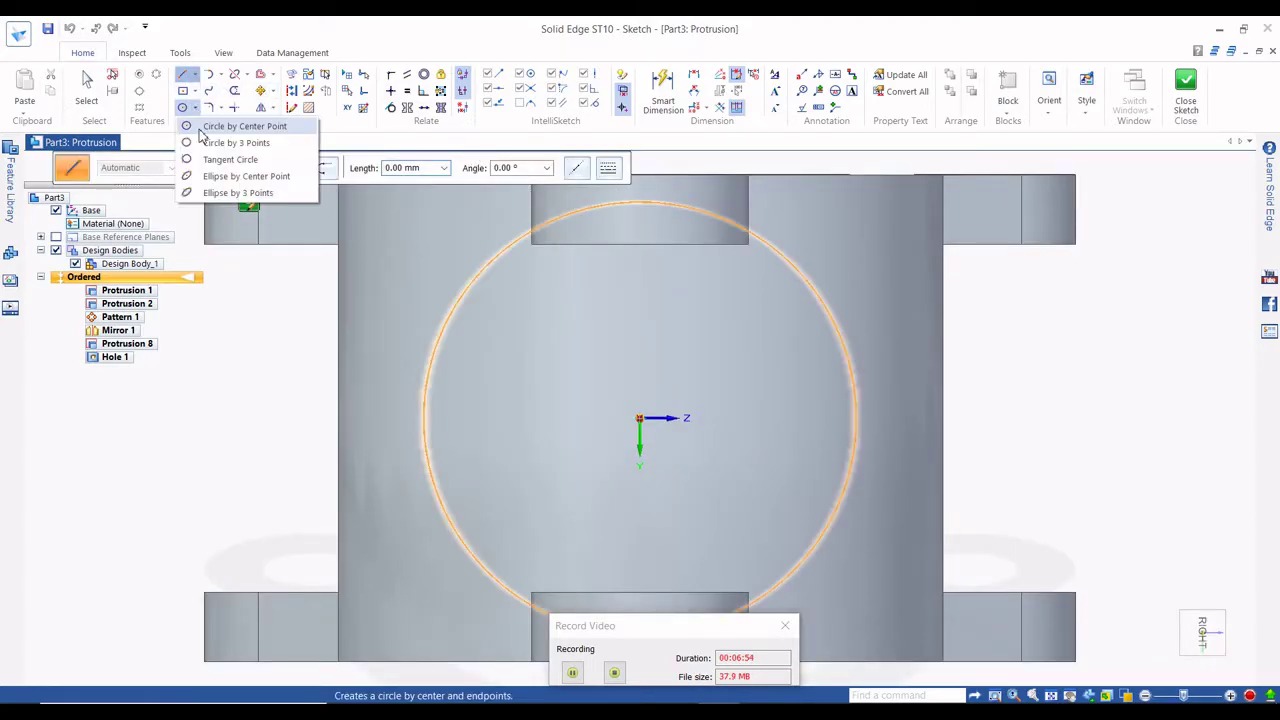
pyautogui.click(230, 123)
pyautogui.click(640, 418)
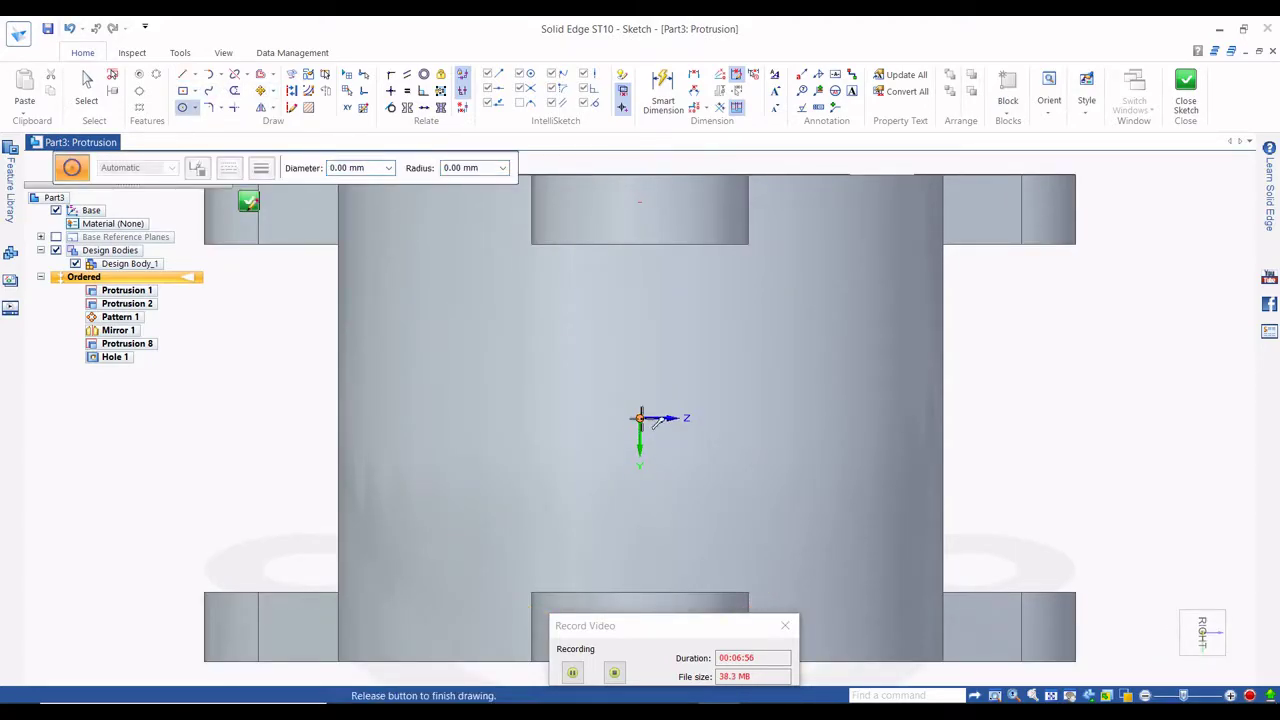
pyautogui.write('150')
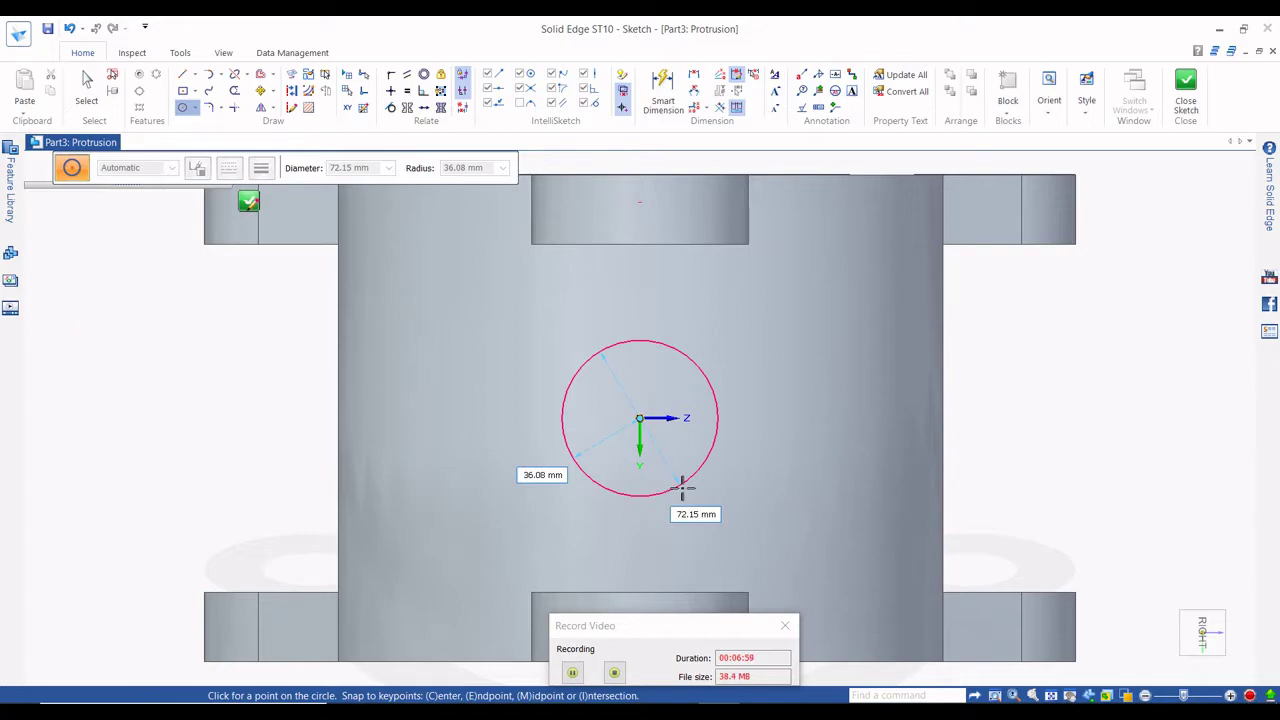
pyautogui.press('Return')
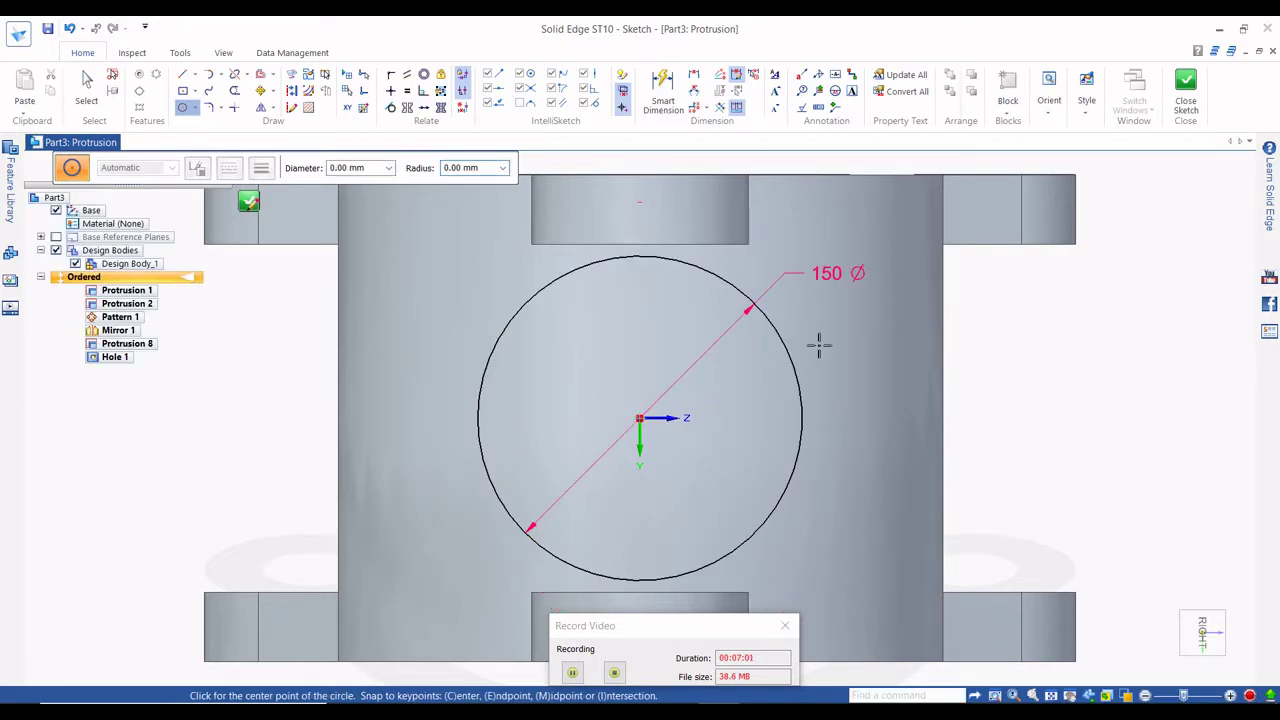
# Set the circle's diameter to 75 mm and close the sketch.
pyautogui.press('Escape')
pyautogui.click(838, 276)
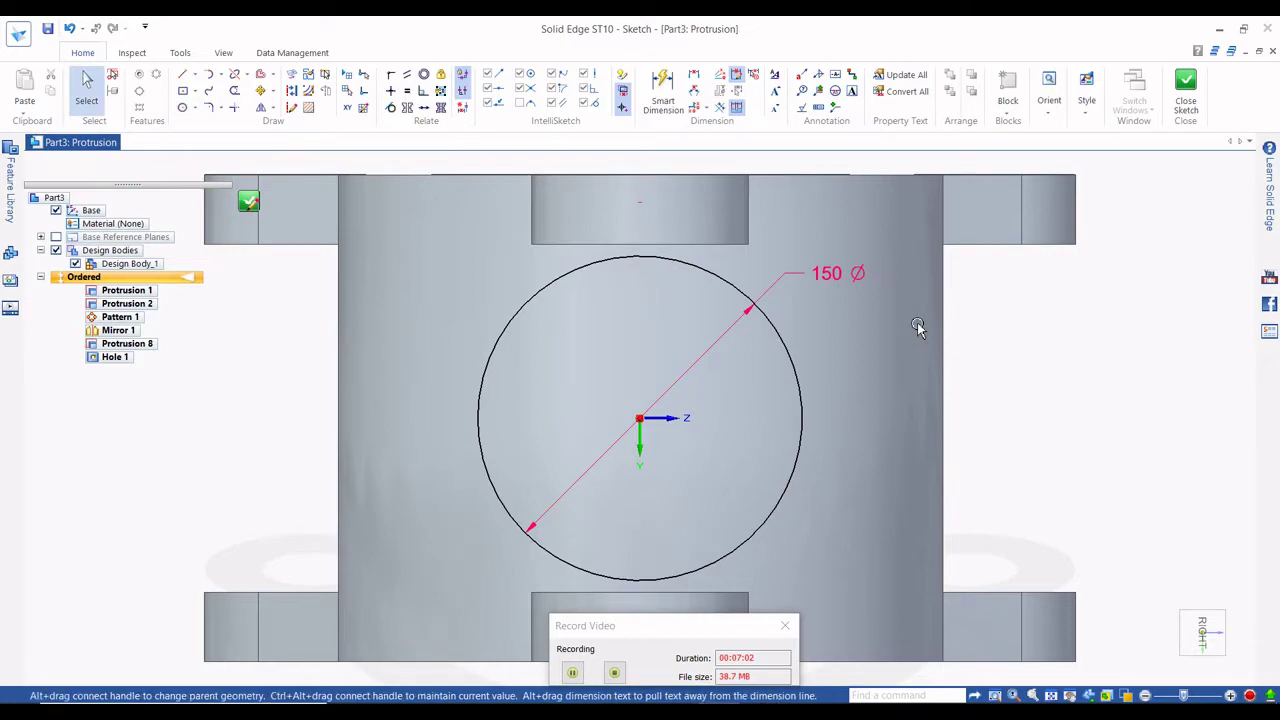
pyautogui.write('75')
pyautogui.press('Return')
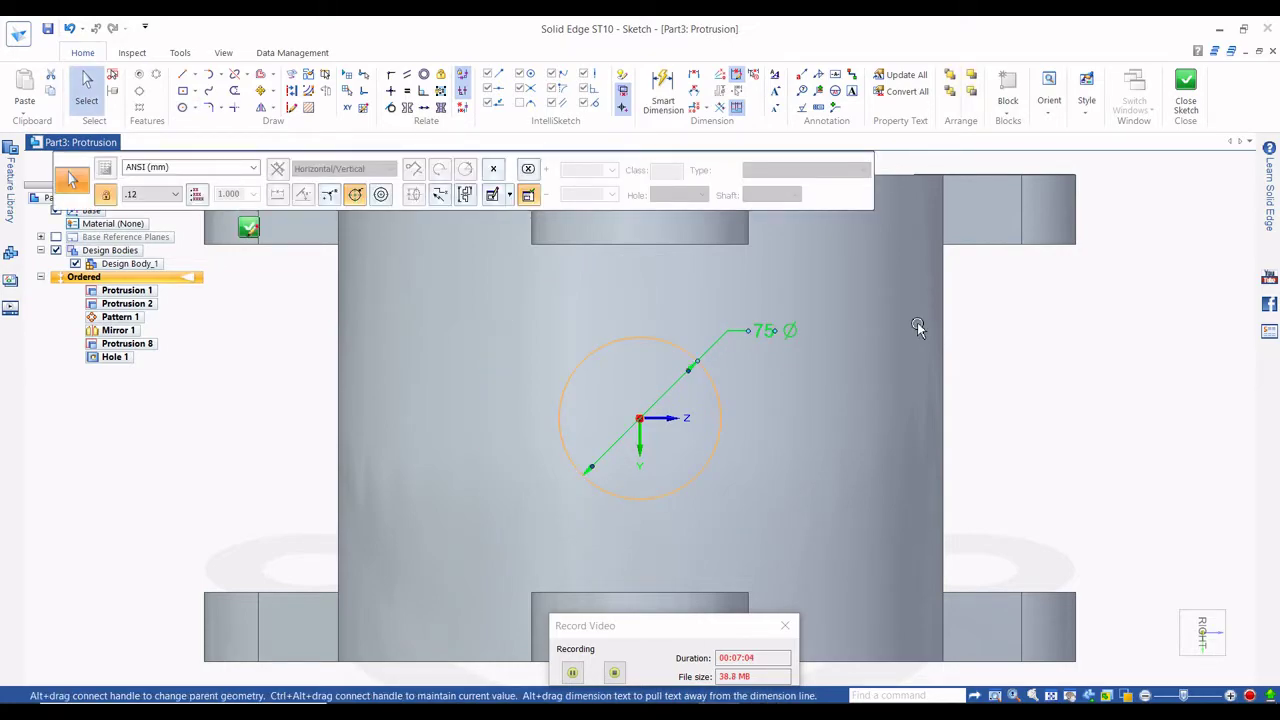
pyautogui.click(1012, 345)
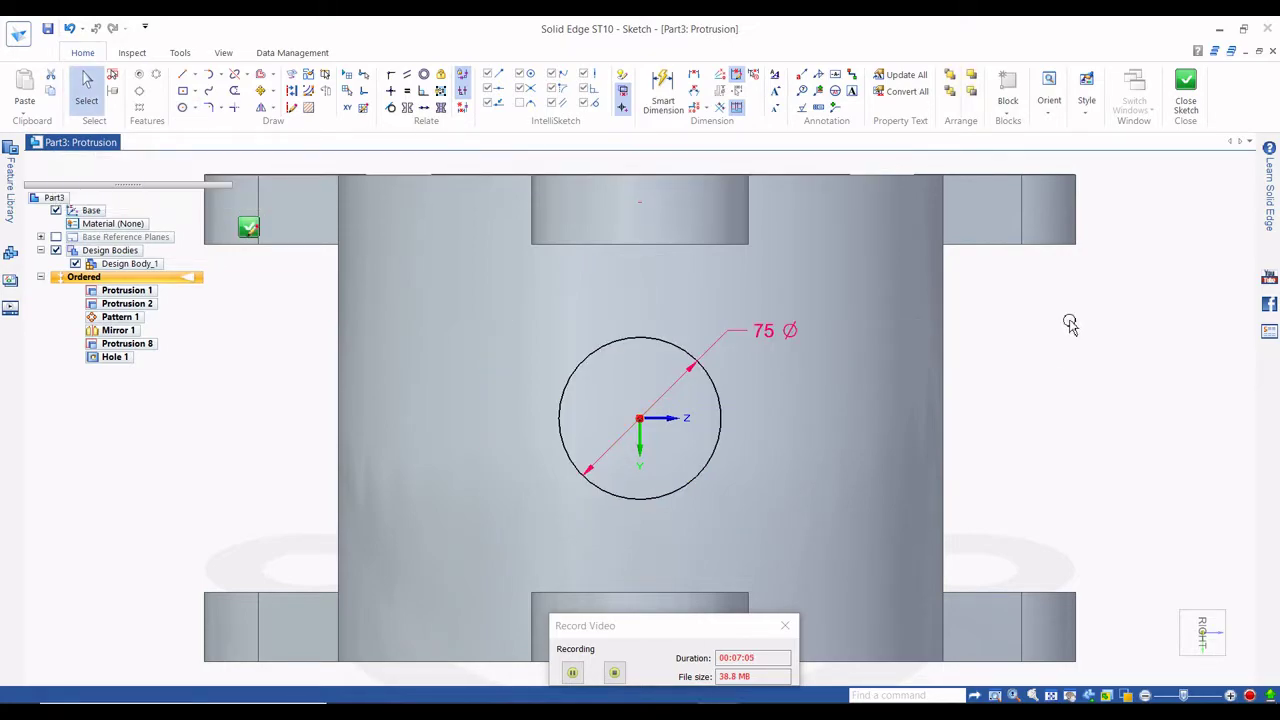
pyautogui.click(1187, 88)
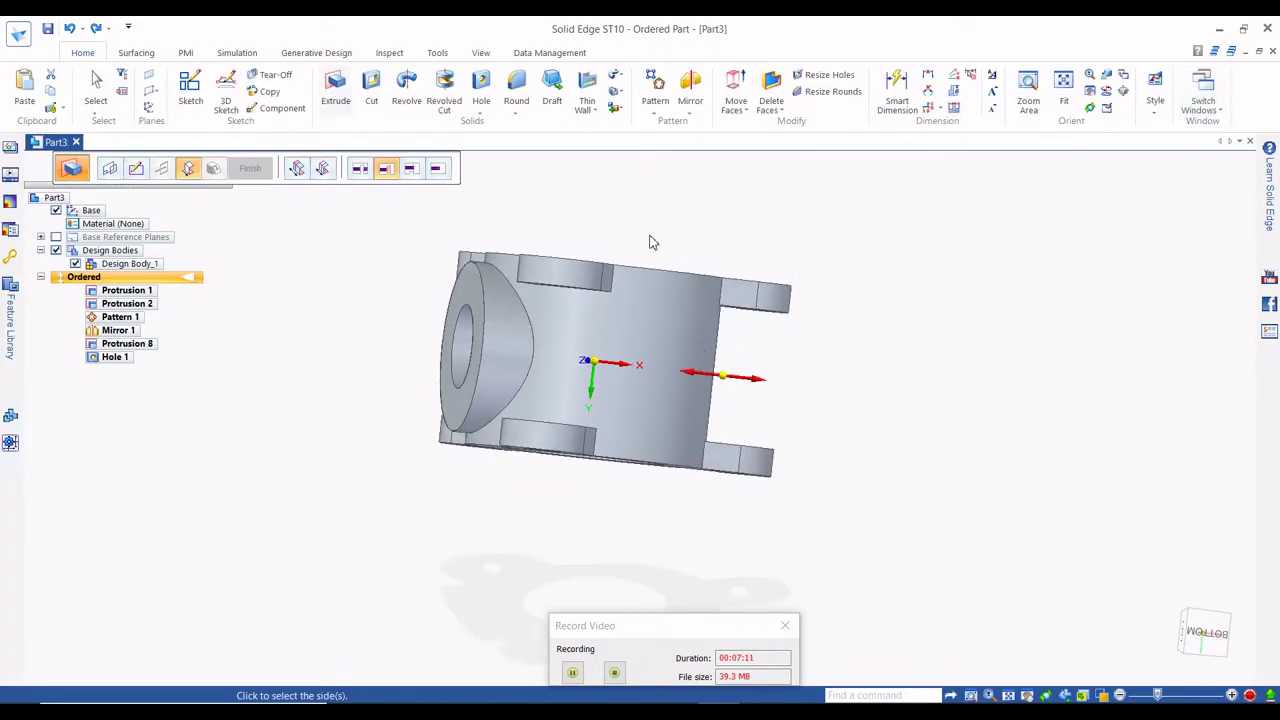
# Extrude the 75 mm circle toward the cylinder with the Through Next extent and finish the small boss.
pyautogui.moveTo(512, 210); pyautogui.dragTo(372, 353, button='middle')
pyautogui.click(372, 353)
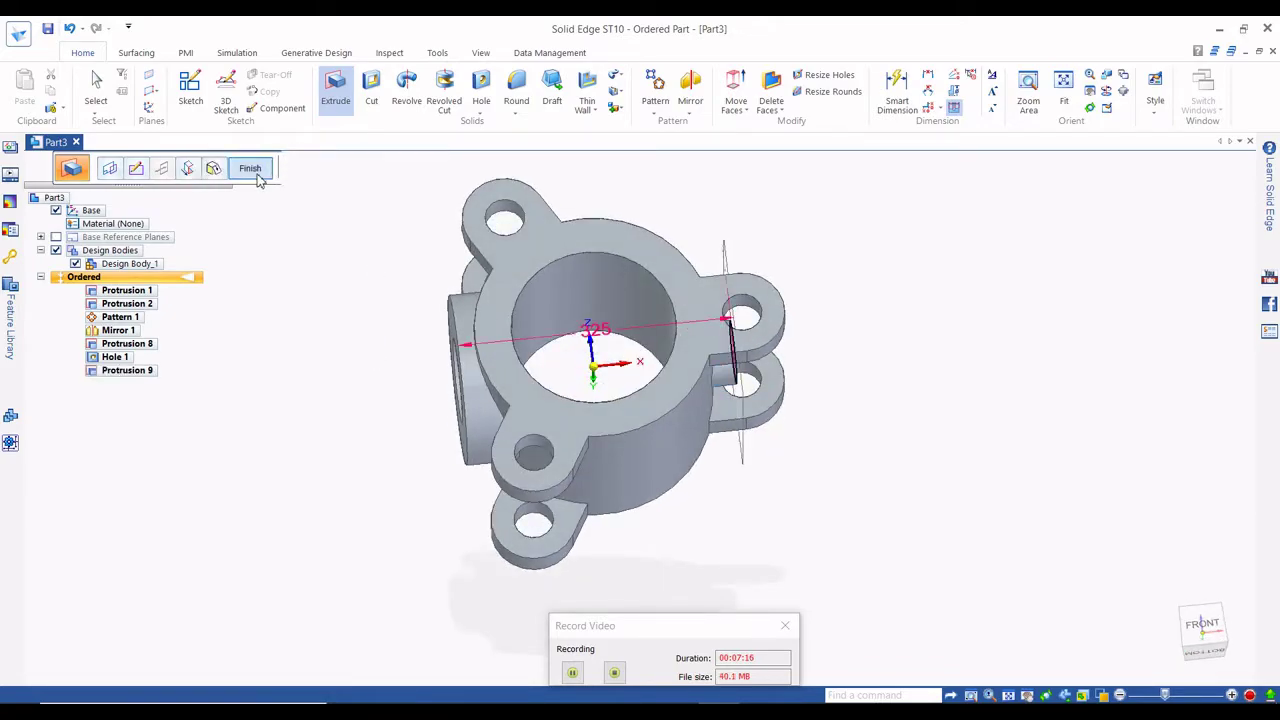
pyautogui.click(250, 168)
# Start a Hole on the side boss's flat face, place the hole centre at the boss centre and close the sketch.
pyautogui.moveTo(443, 337); pyautogui.dragTo(760, 258, button='middle')
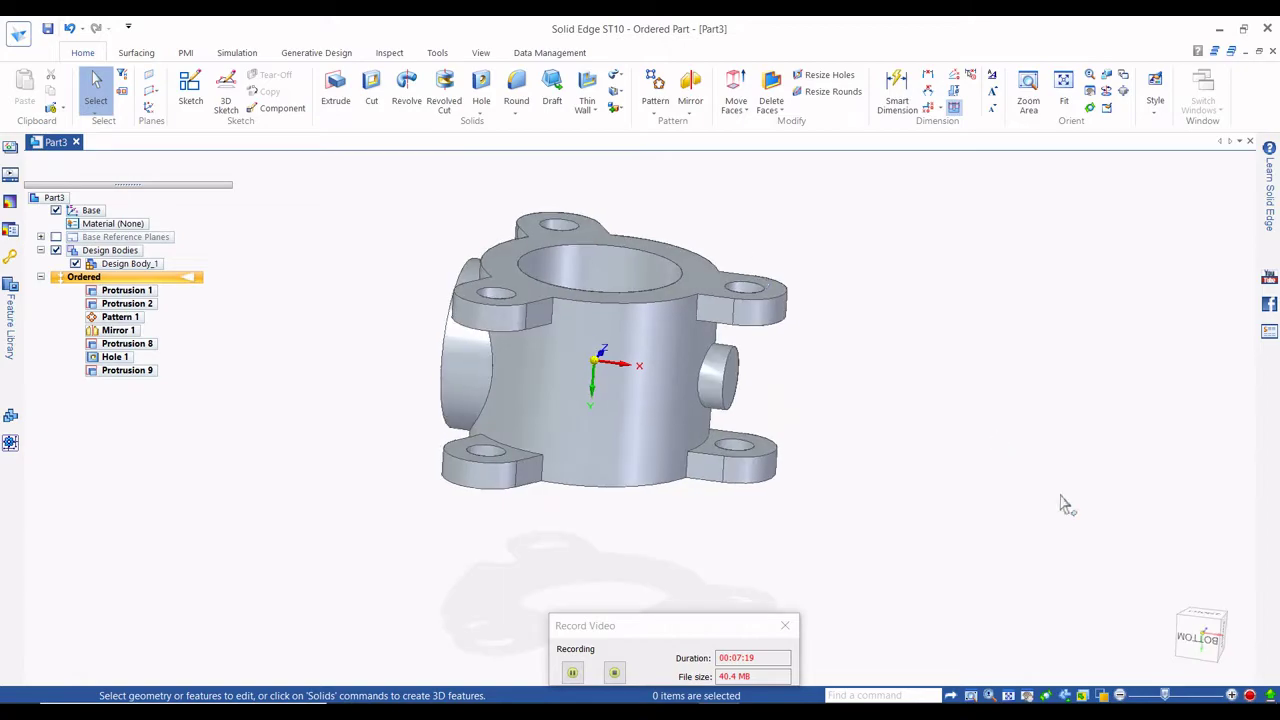
pyautogui.click(1211, 640)
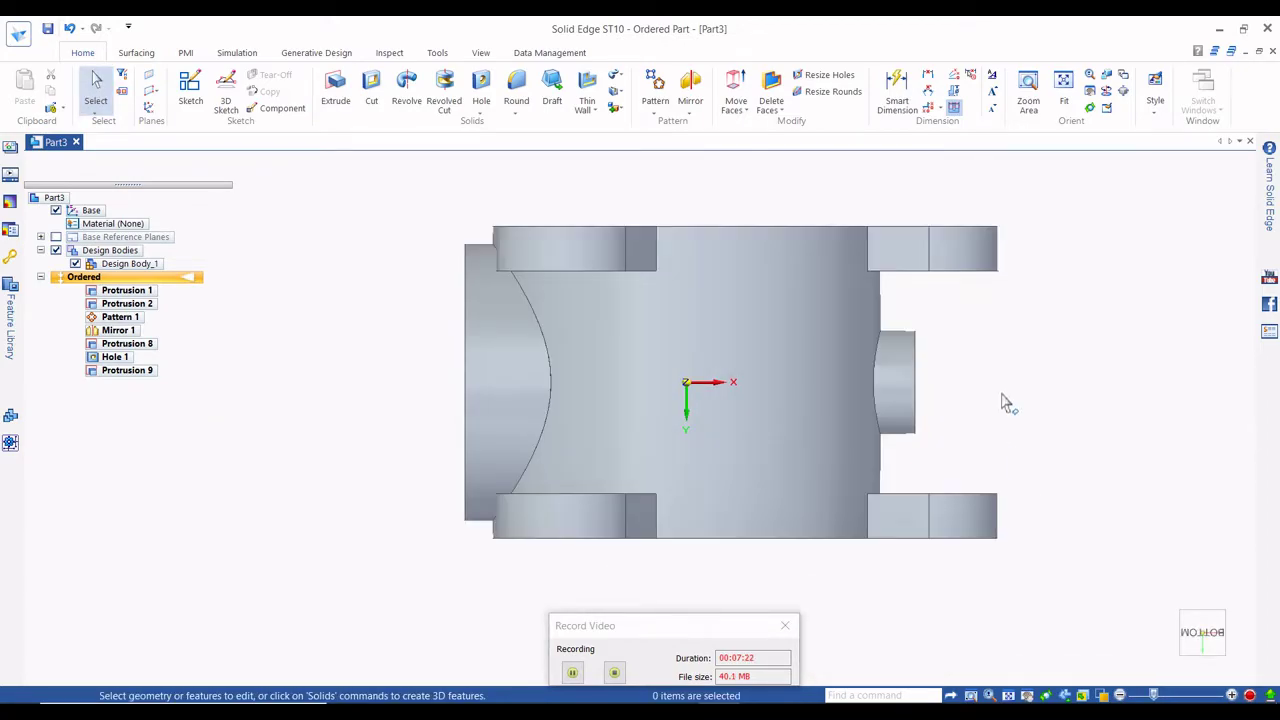
pyautogui.hotkey('alt', 'Tab')
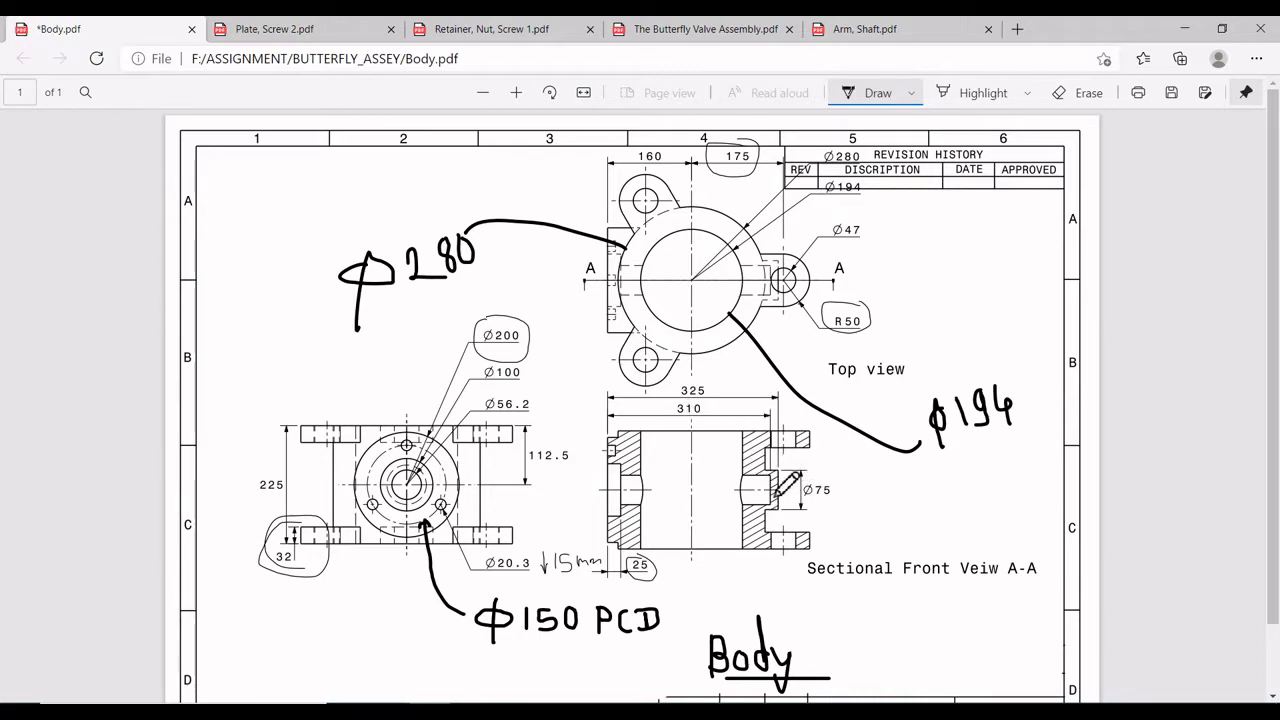
pyautogui.hotkey('alt', 'Tab')
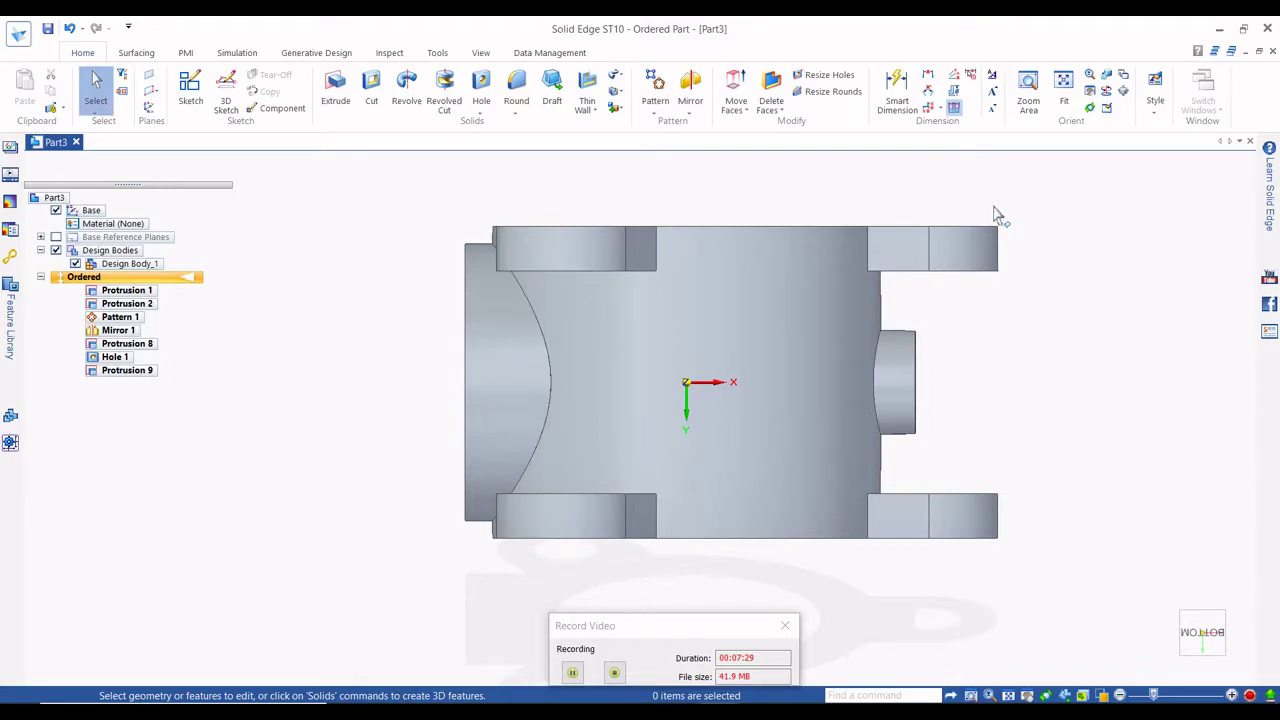
pyautogui.moveTo(770, 250); pyautogui.dragTo(903, 228, button='middle')
pyautogui.click(481, 113)
pyautogui.click(492, 127)
pyautogui.click(666, 320)
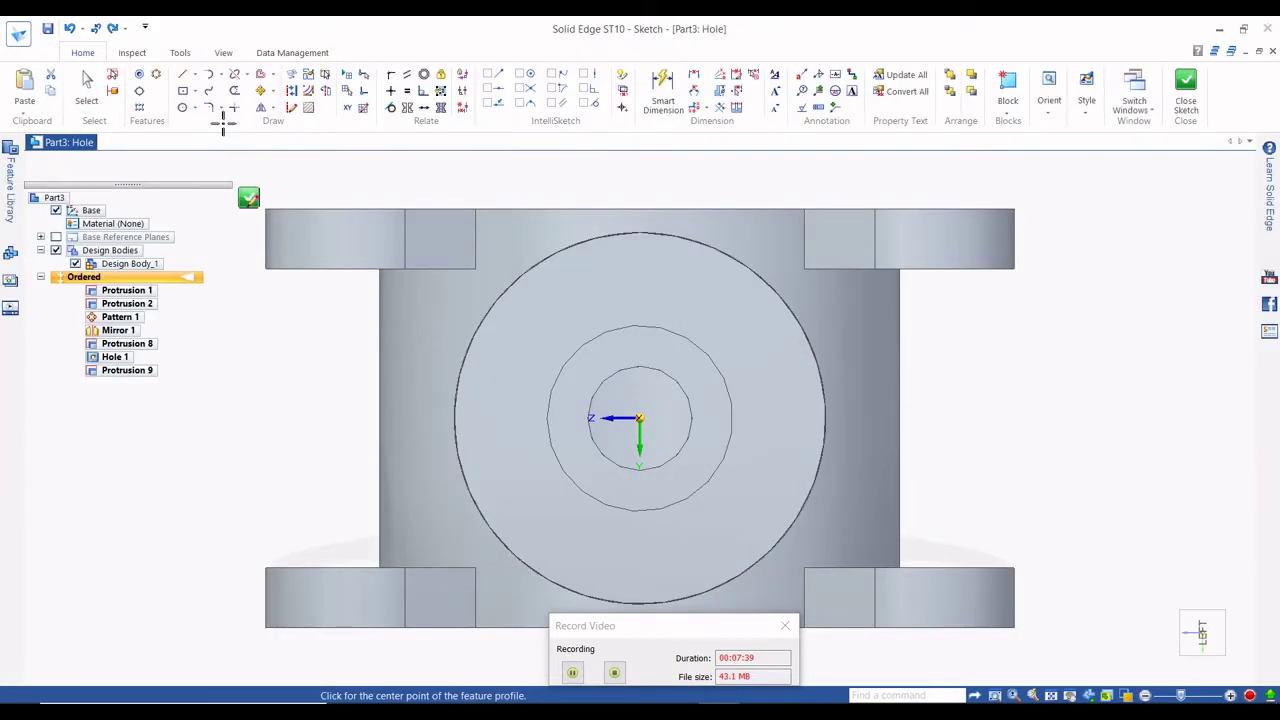
pyautogui.click(194, 107)
pyautogui.click(207, 128)
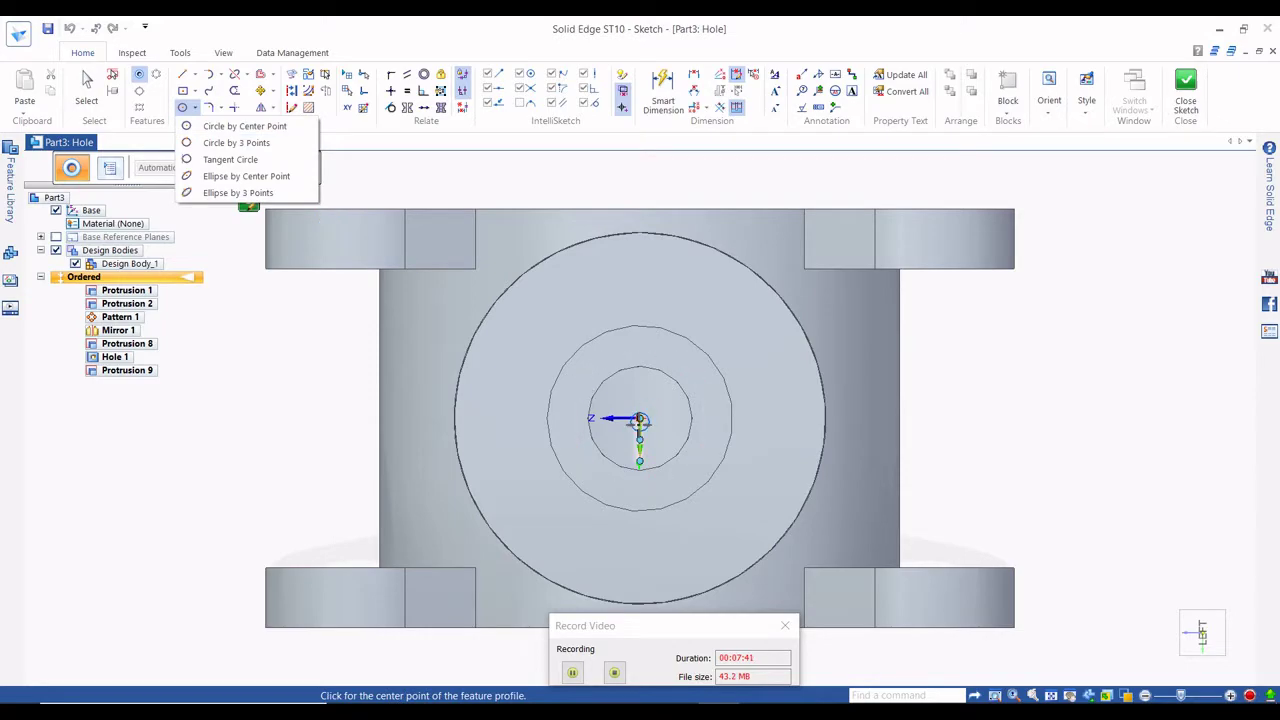
pyautogui.click(1180, 100)
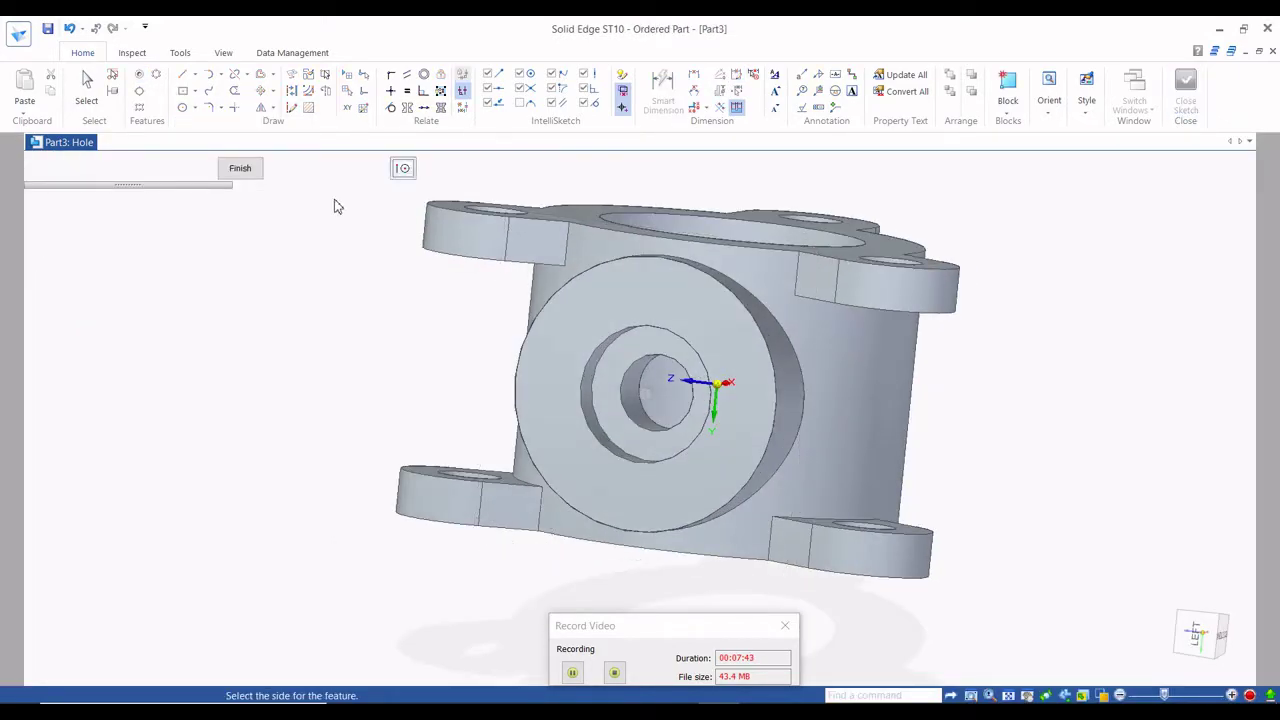
# Set the simple hole to 56.2 mm diameter and 310 mm depth, direct it into the body and finish it.
pyautogui.click(110, 170)
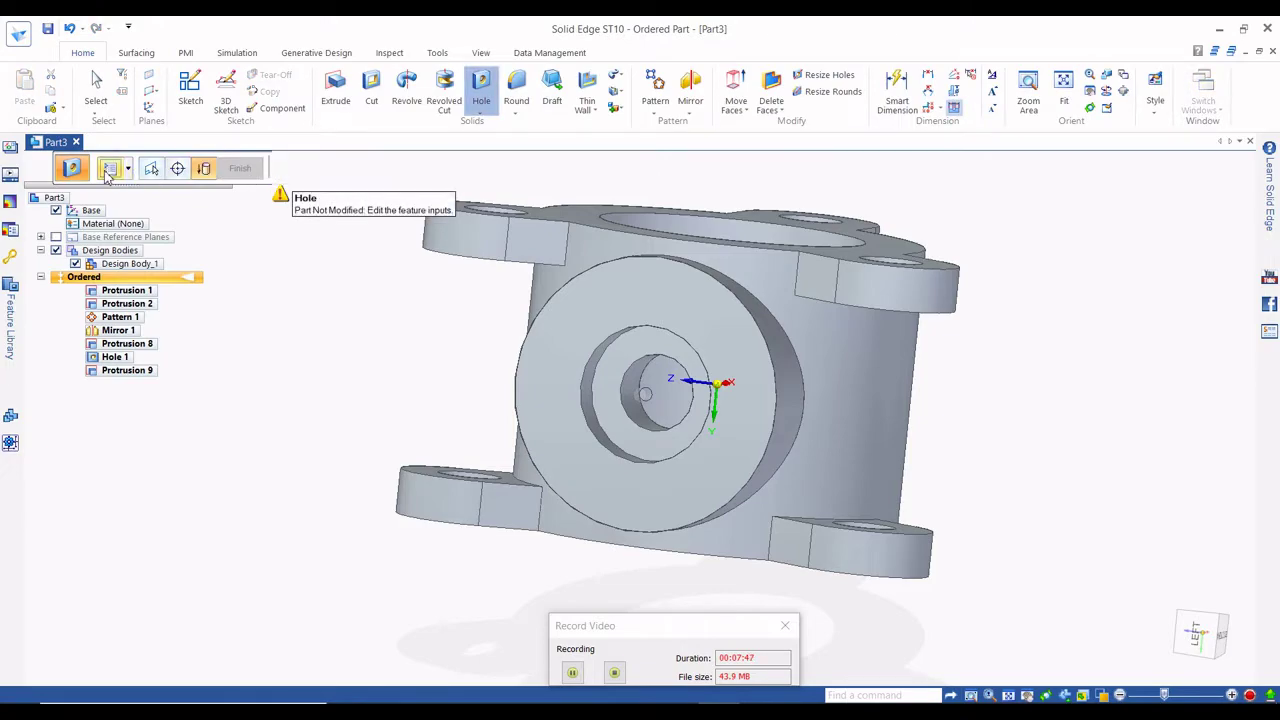
pyautogui.click(110, 170)
pyautogui.click(752, 314)
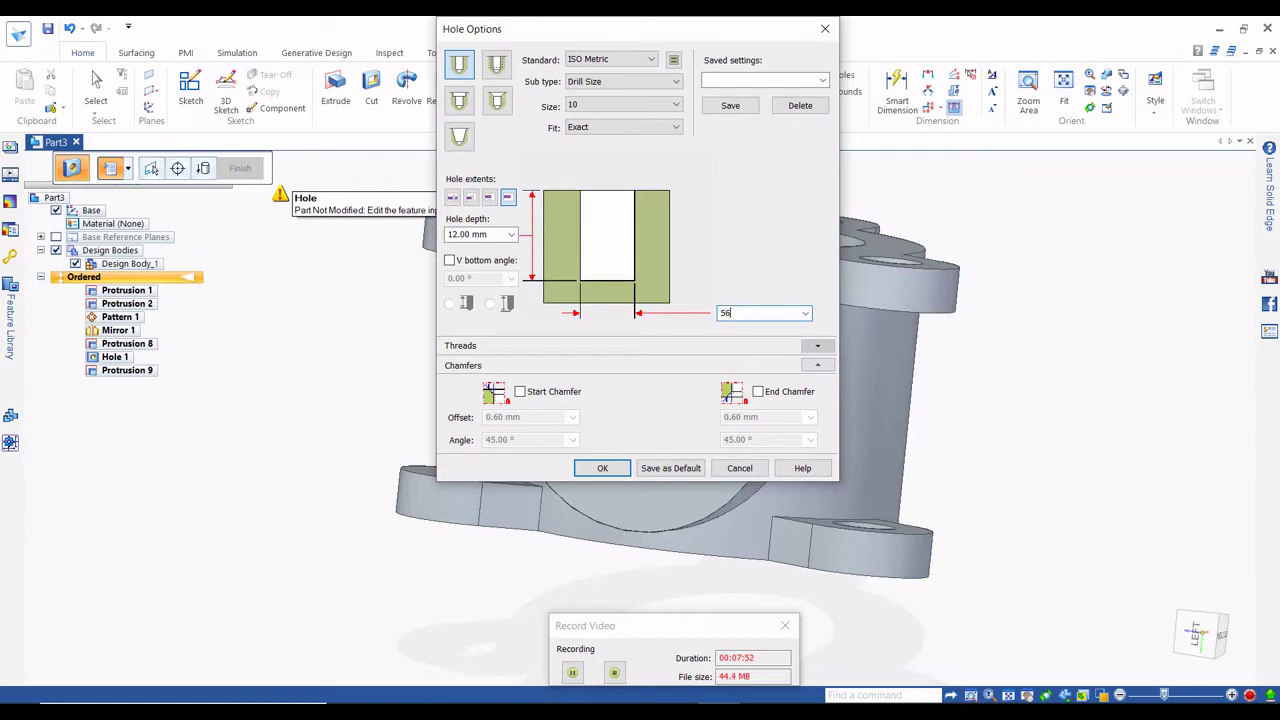
pyautogui.hotkey('alt', 'Tab')
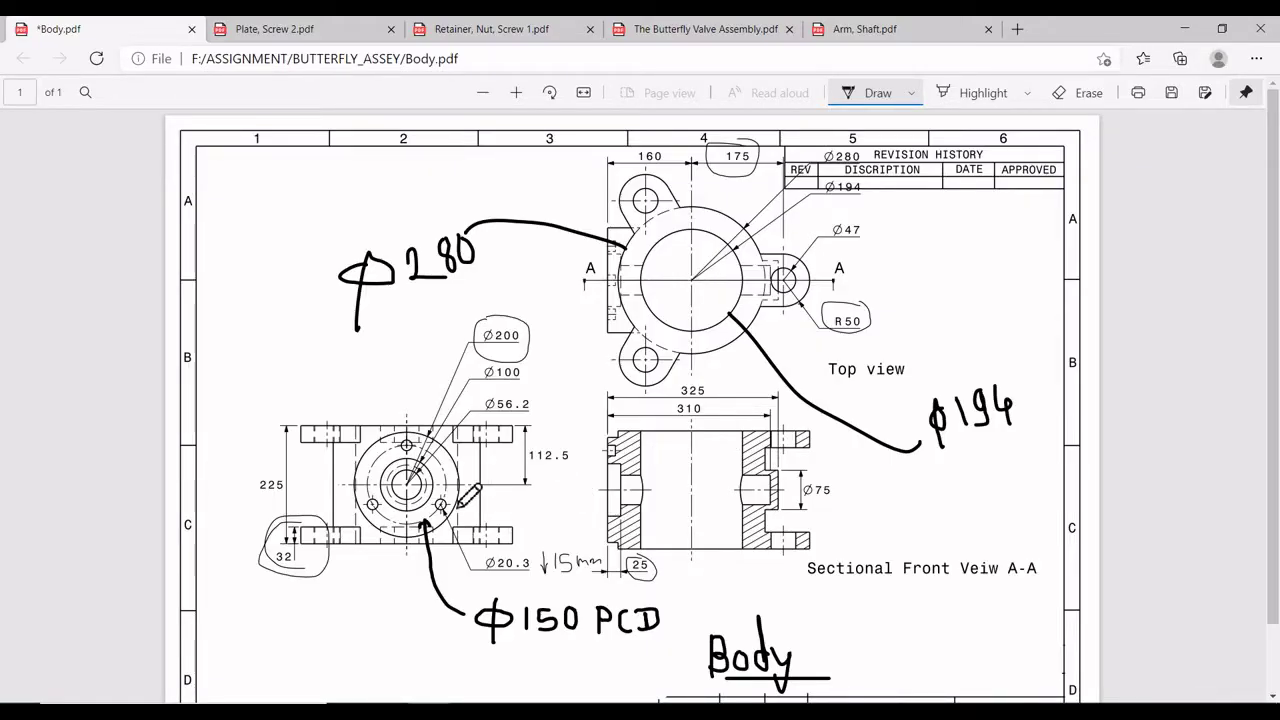
pyautogui.hotkey('alt', 'Tab')
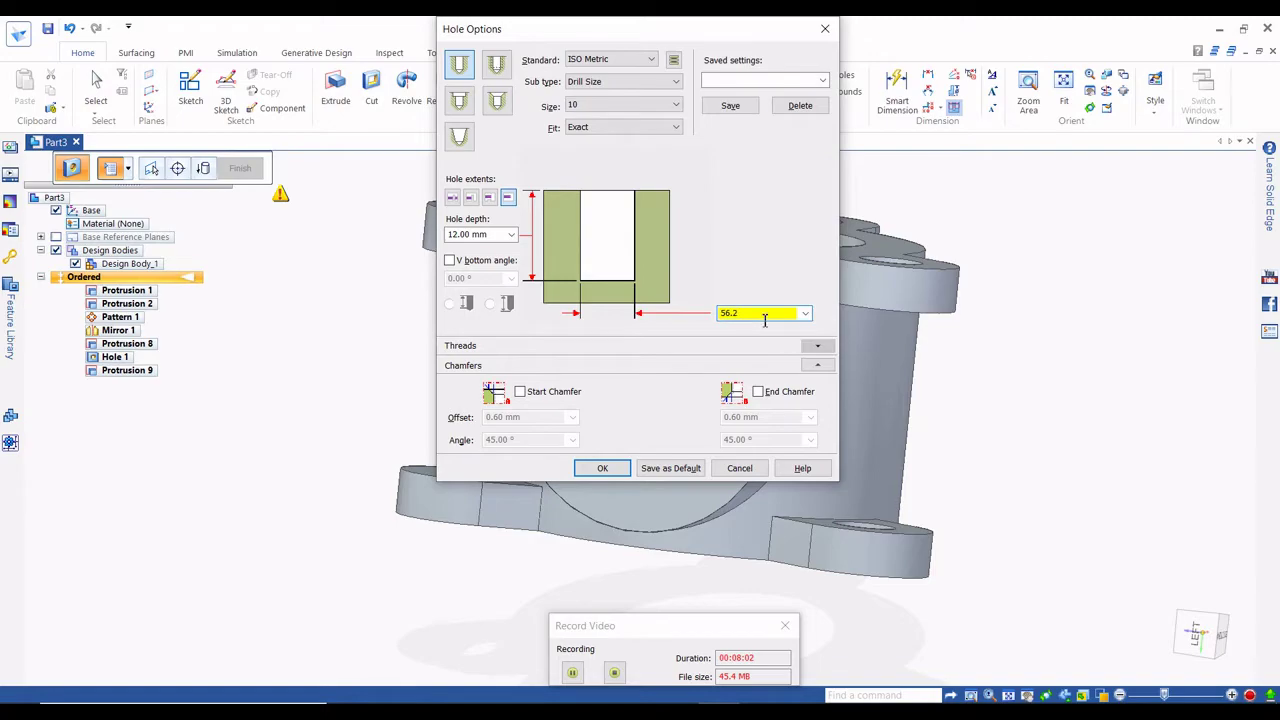
pyautogui.click(456, 235)
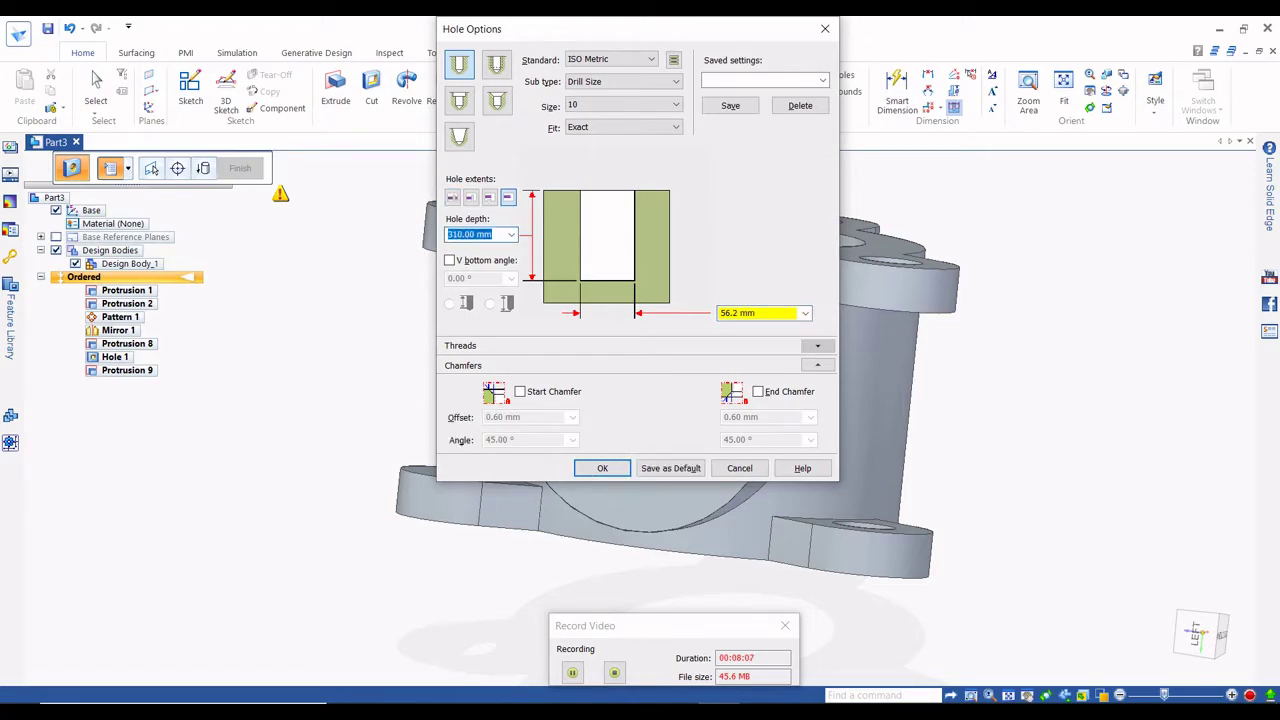
pyautogui.press('Return')
pyautogui.click(930, 254)
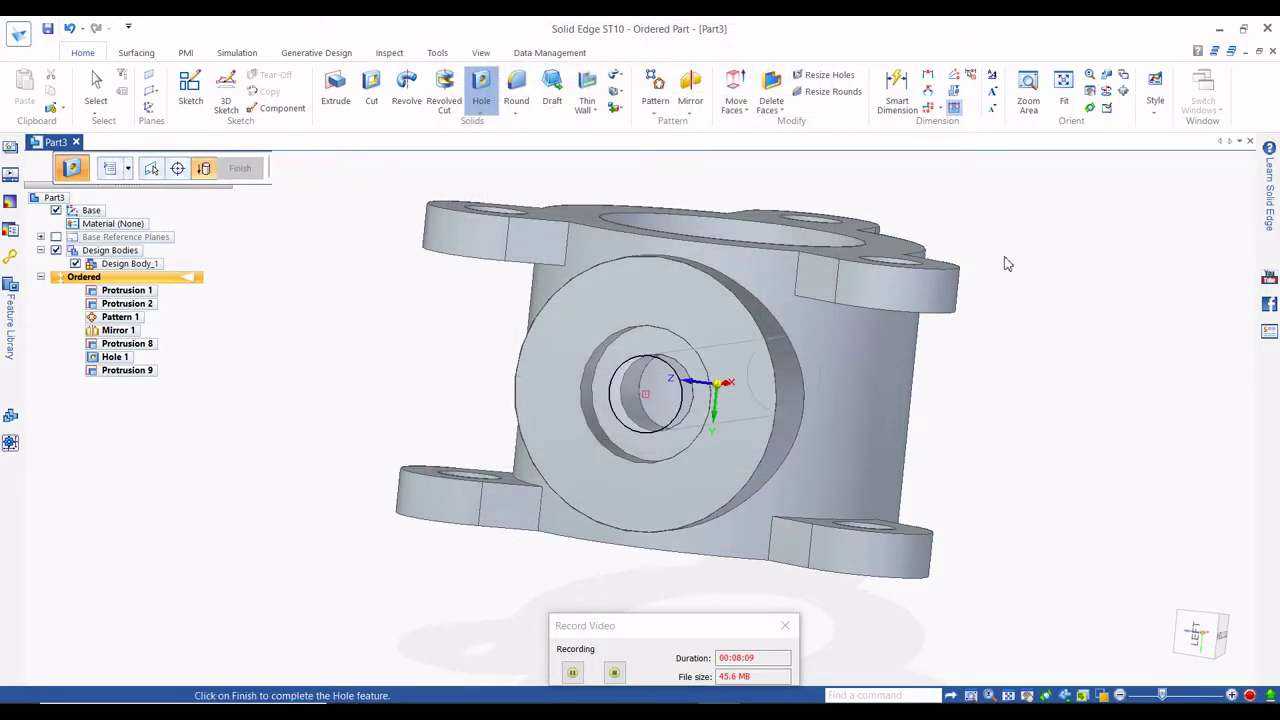
pyautogui.click(239, 170)
pyautogui.click(241, 170)
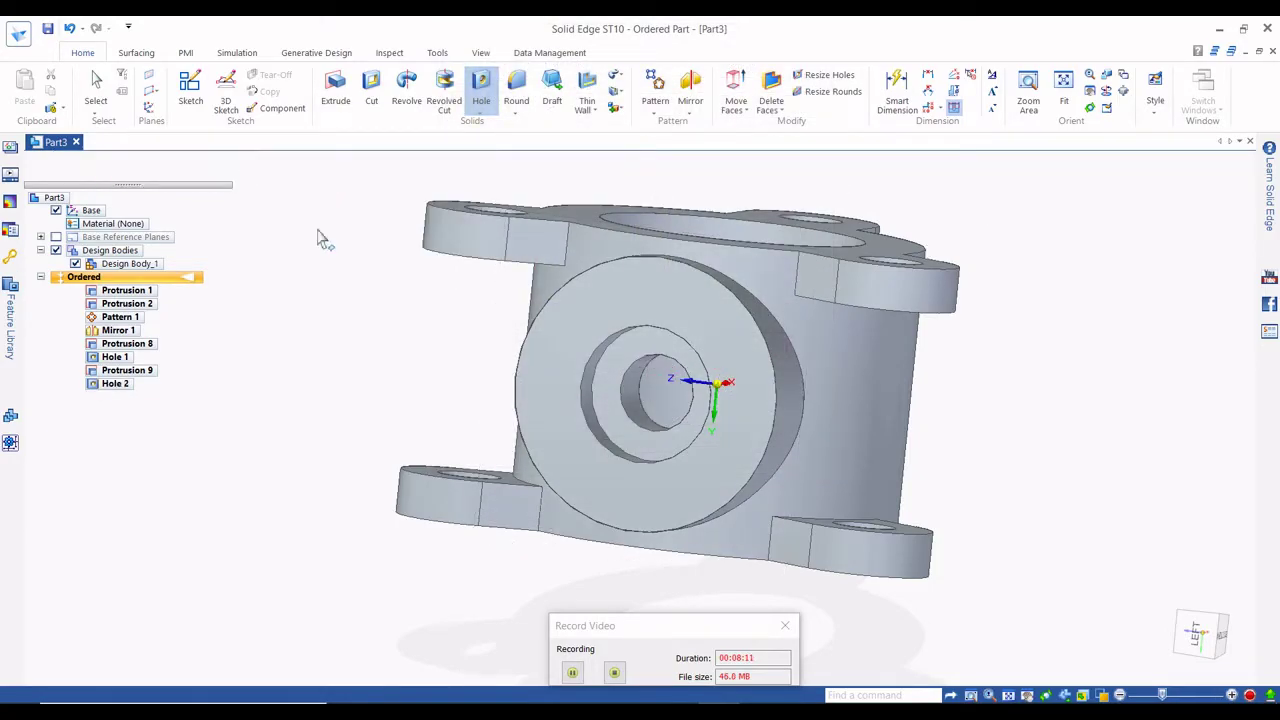
# Start another Hole with its sketch on the flat face of the 200 mm side boss.
pyautogui.scroll(3, 660, 420)
pyautogui.moveTo(658, 420); pyautogui.dragTo(654, 392, button='middle')
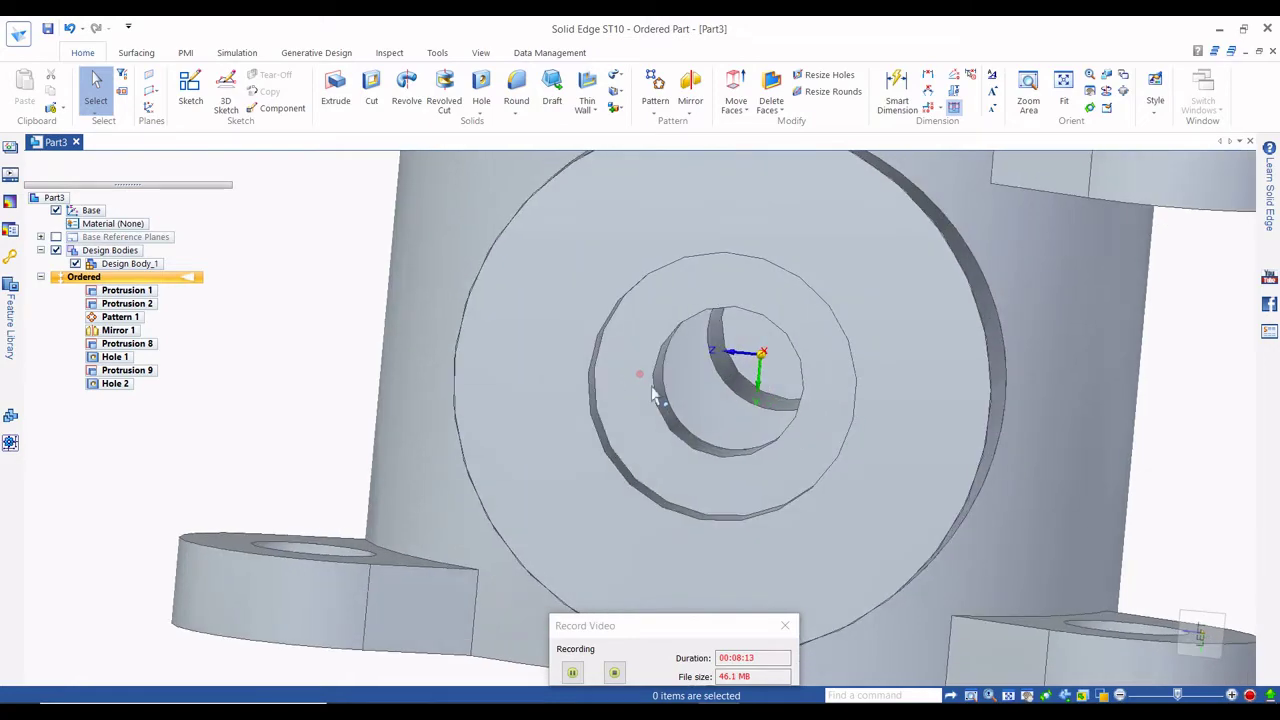
pyautogui.scroll(5, 700, 383)
pyautogui.scroll(-10, 740, 370)
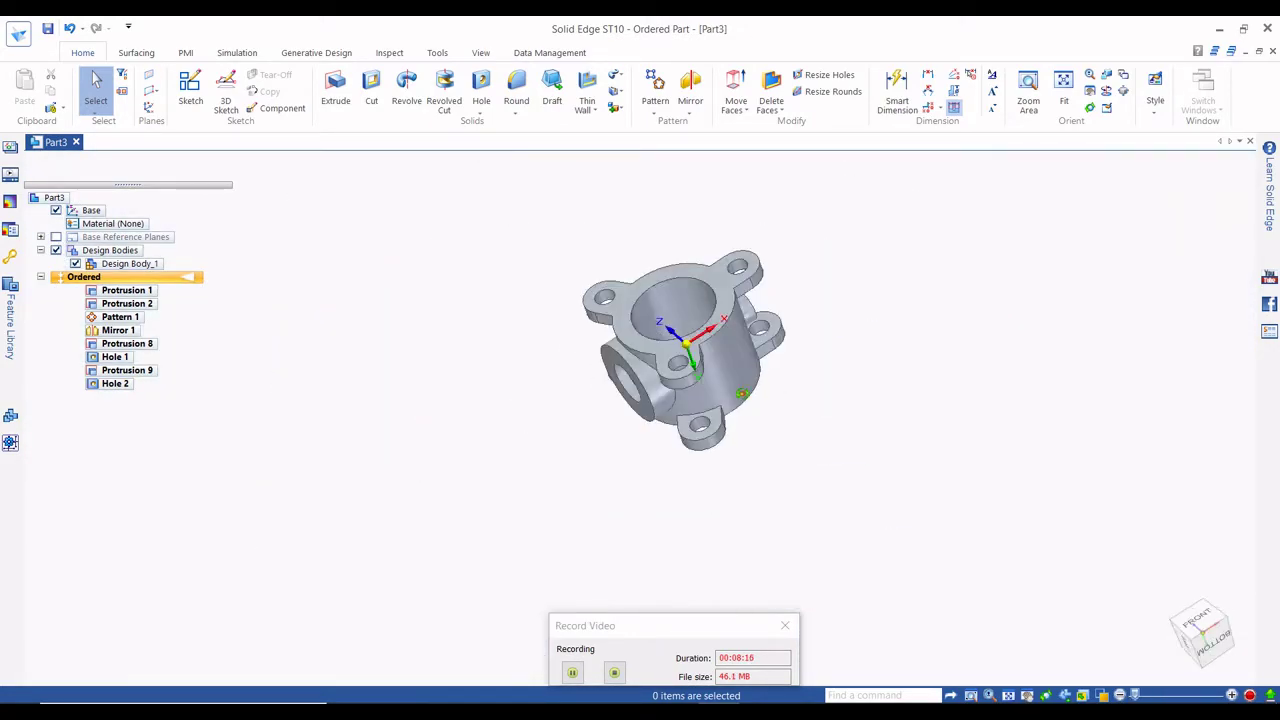
pyautogui.moveTo(742, 393)
pyautogui.mouseDown(button='middle')
pyautogui.moveTo(886, 397)
pyautogui.moveTo(806, 340)
pyautogui.moveTo(851, 309)
pyautogui.mouseUp(button='middle')
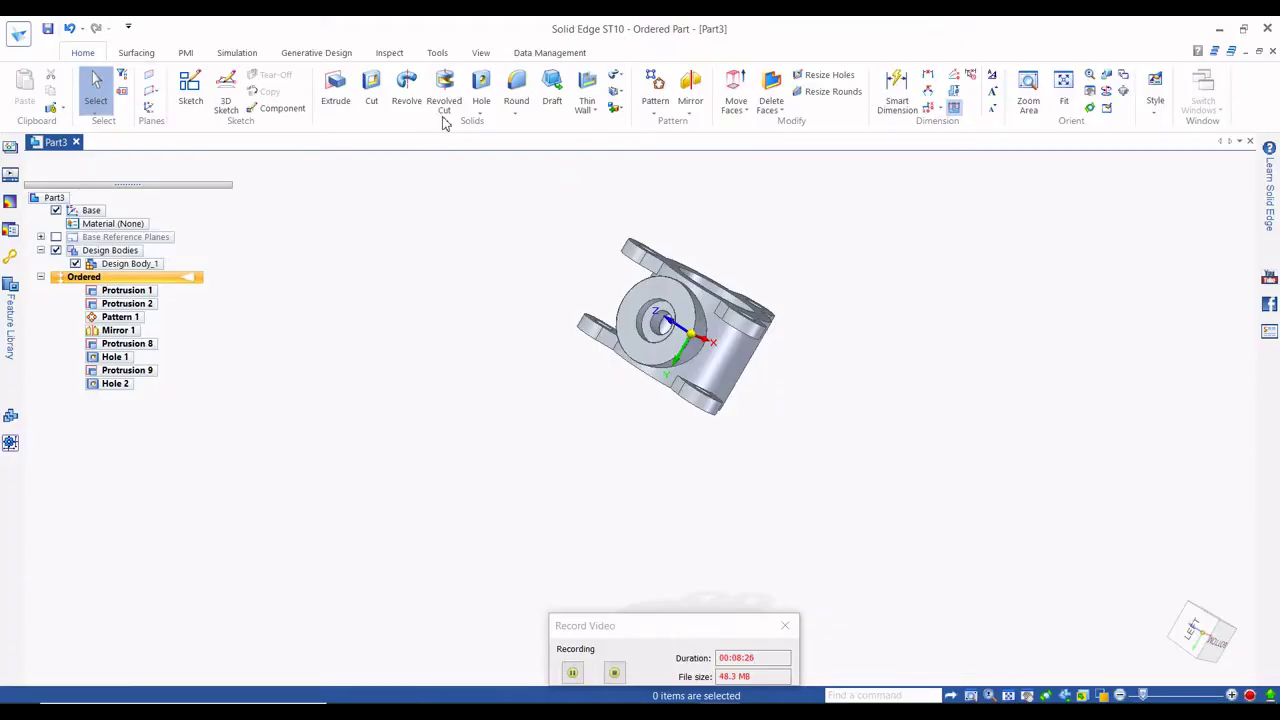
pyautogui.click(481, 110)
pyautogui.click(492, 127)
pyautogui.scroll(3, 675, 305)
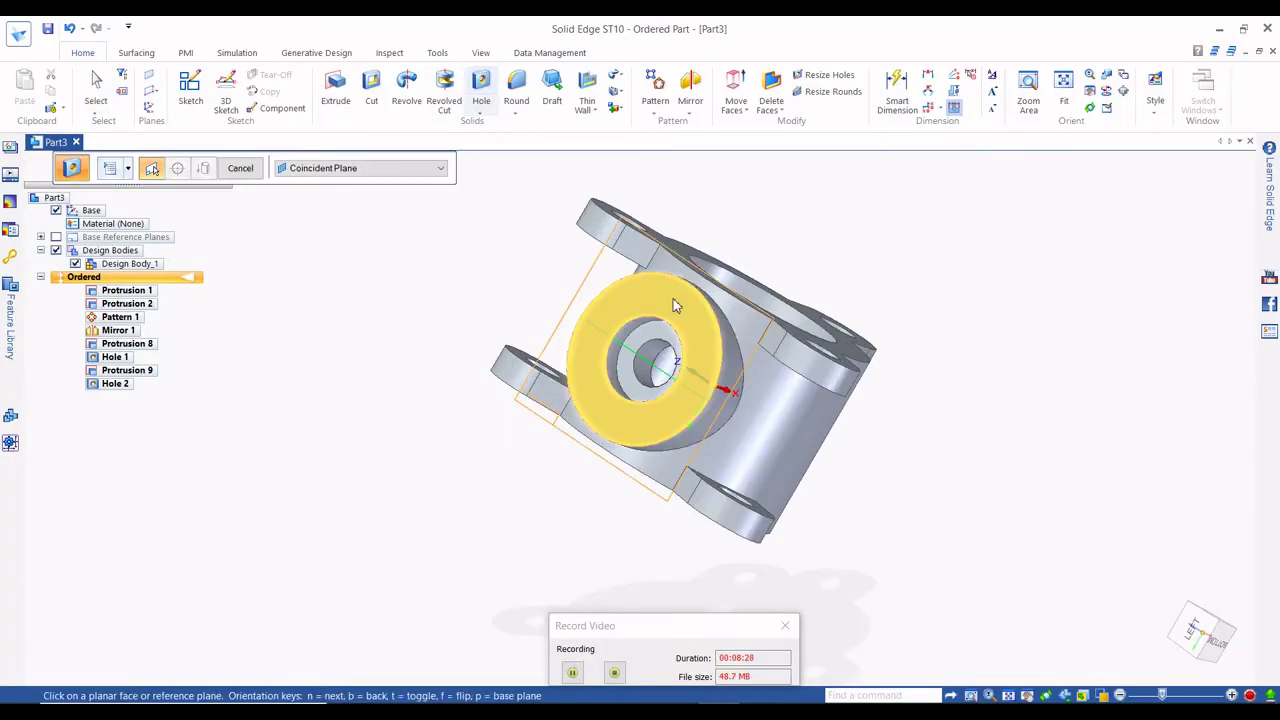
pyautogui.click(675, 305)
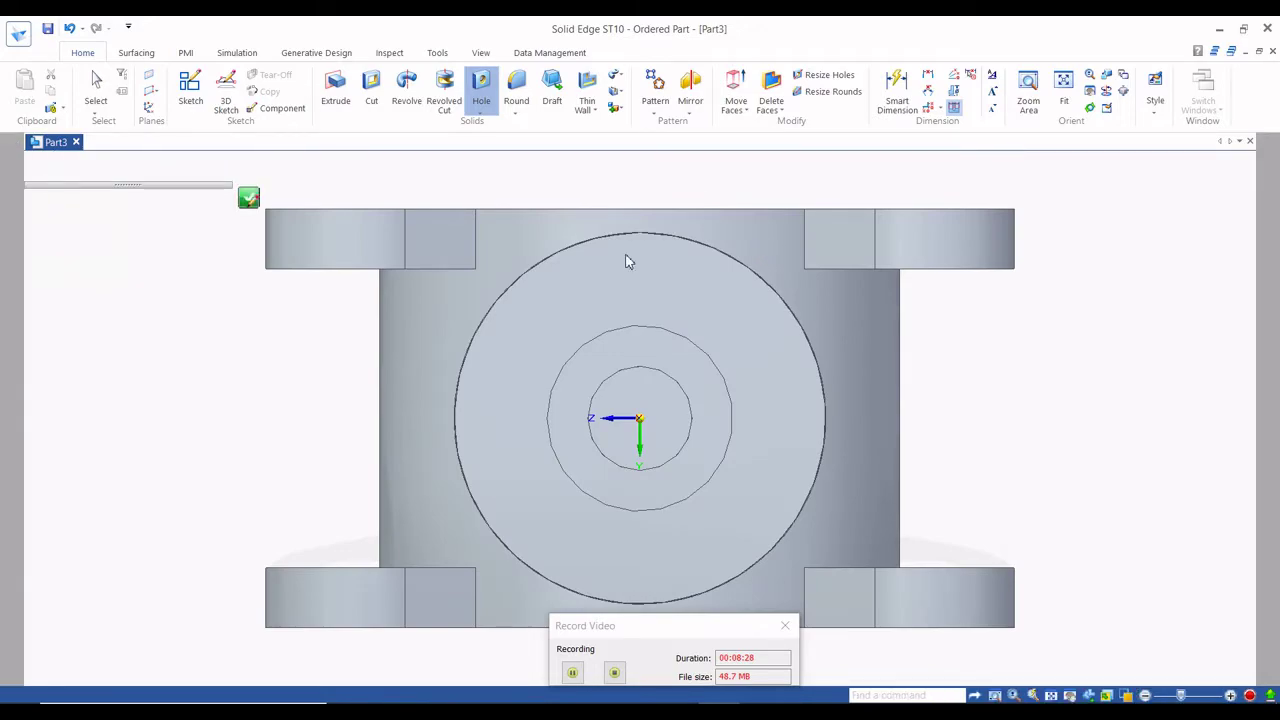
# Draw a 150 mm diameter pitch circle centred on the origin in the hole sketch.
pyautogui.scroll(-3, 626, 258)
pyautogui.click(195, 108)
pyautogui.click(210, 126)
pyautogui.click(633, 337)
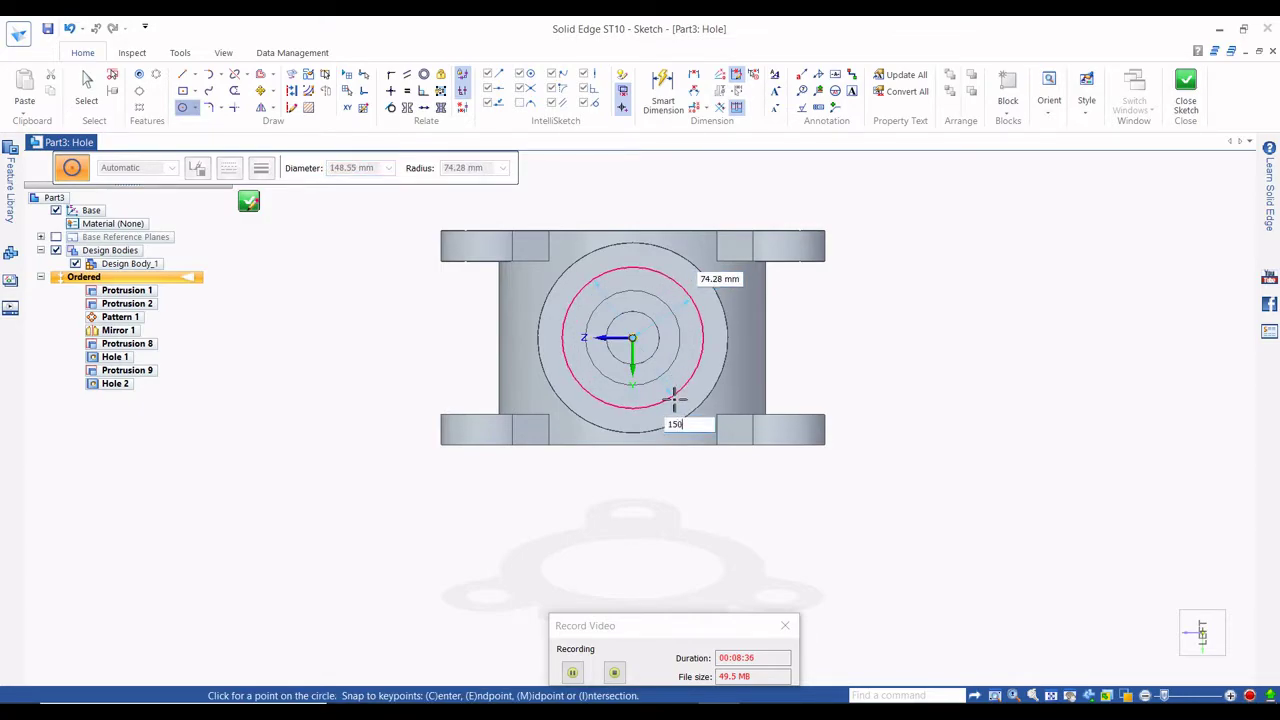
pyautogui.press('Return')
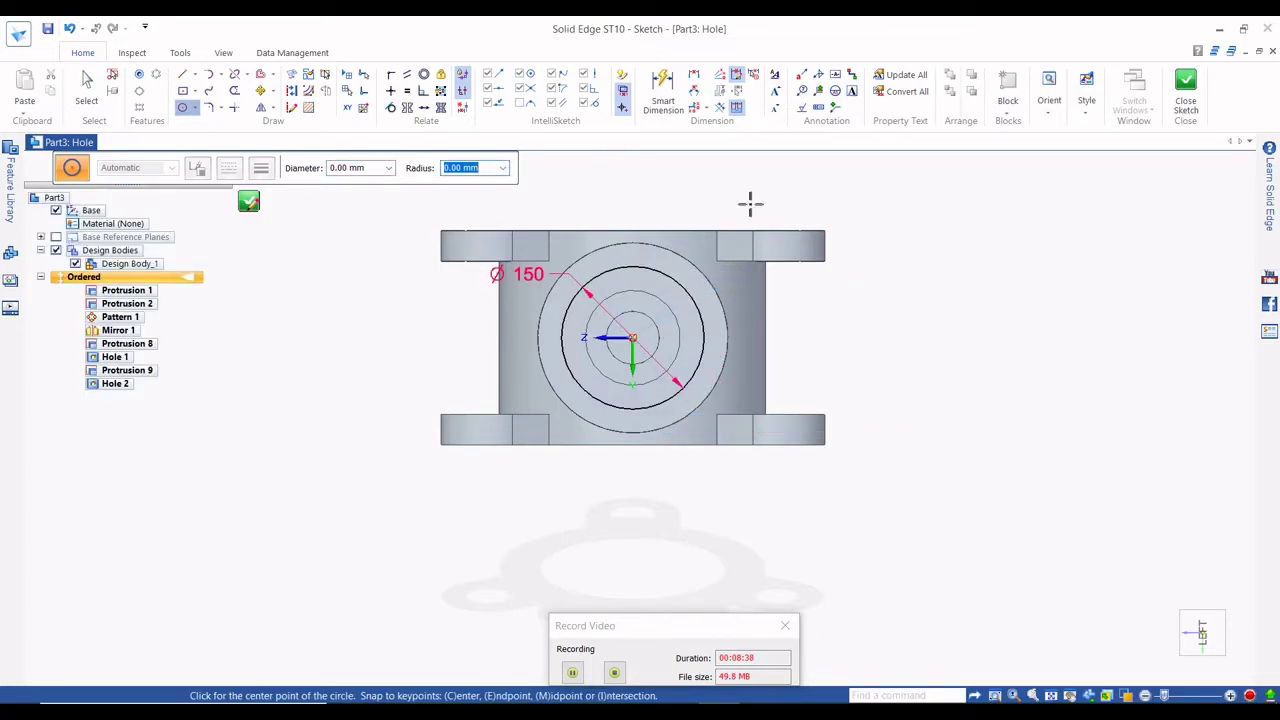
# Place three hole circles on the 150 mm pitch circle: one directly above the centre and two freehand below it on either side.
pyautogui.click(140, 77)
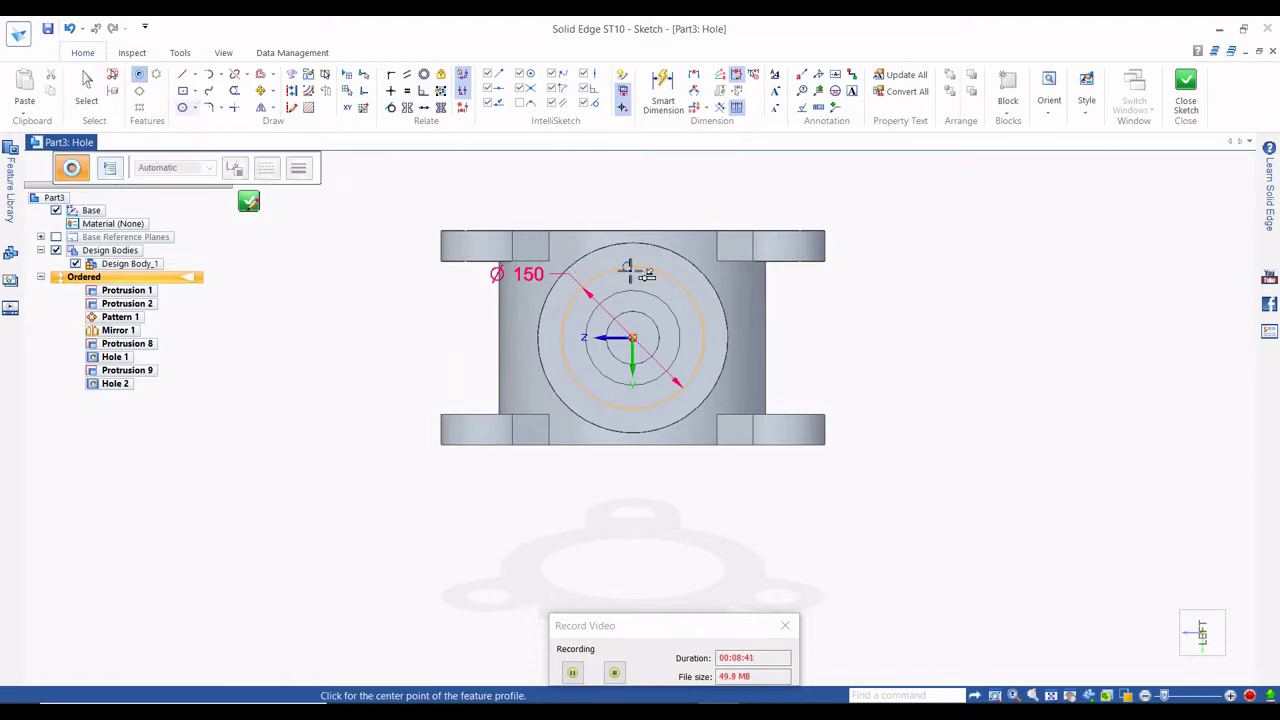
pyautogui.click(632, 267)
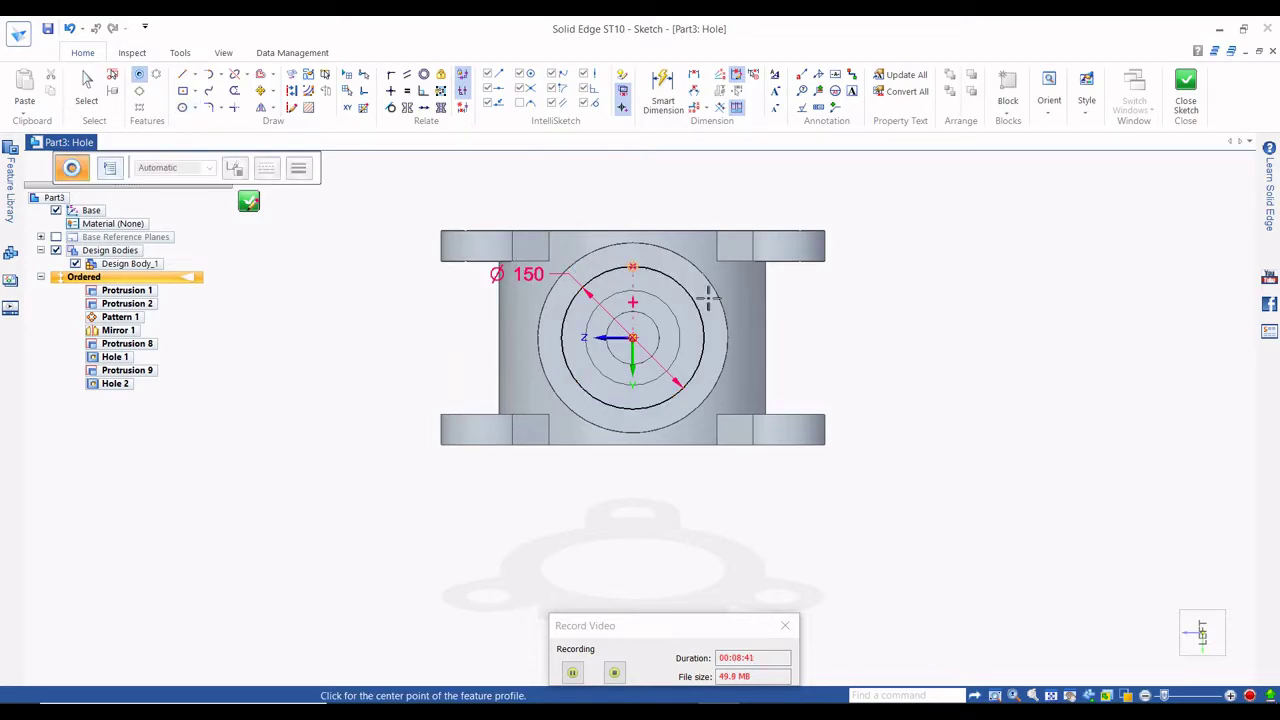
pyautogui.click(695, 373)
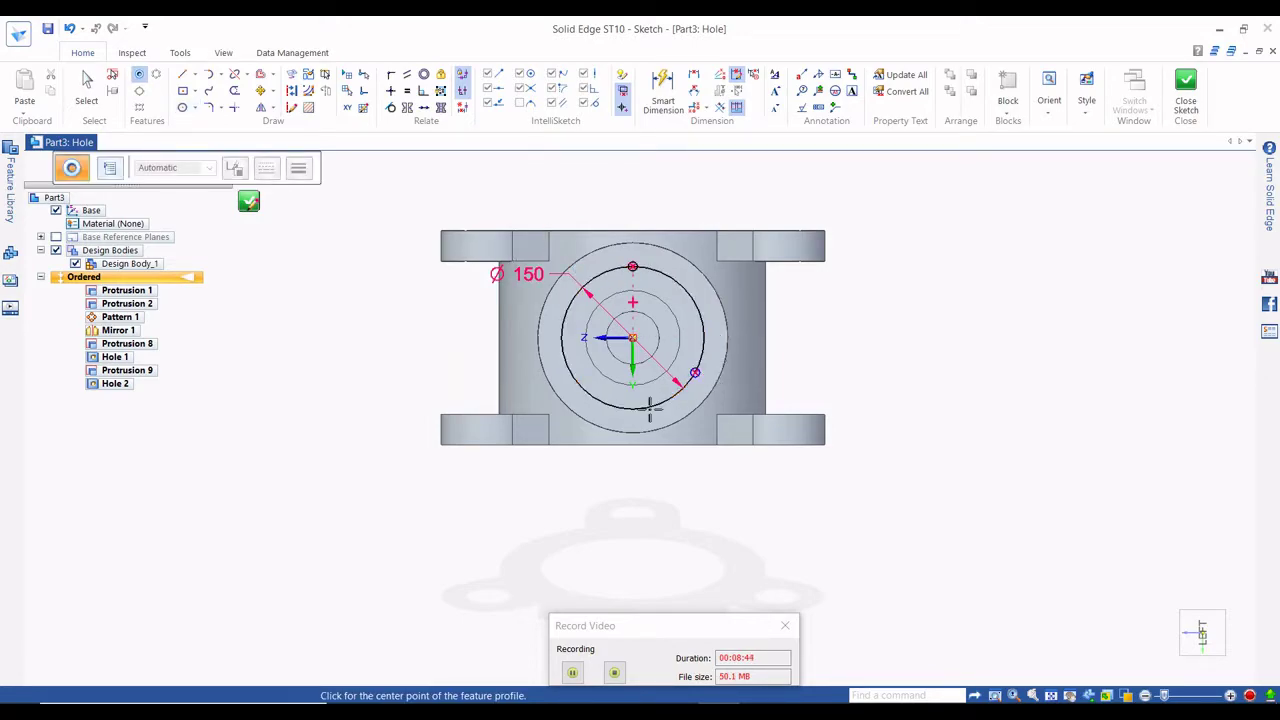
pyautogui.click(577, 383)
pyautogui.press('Escape')
pyautogui.scroll(5, 695, 368)
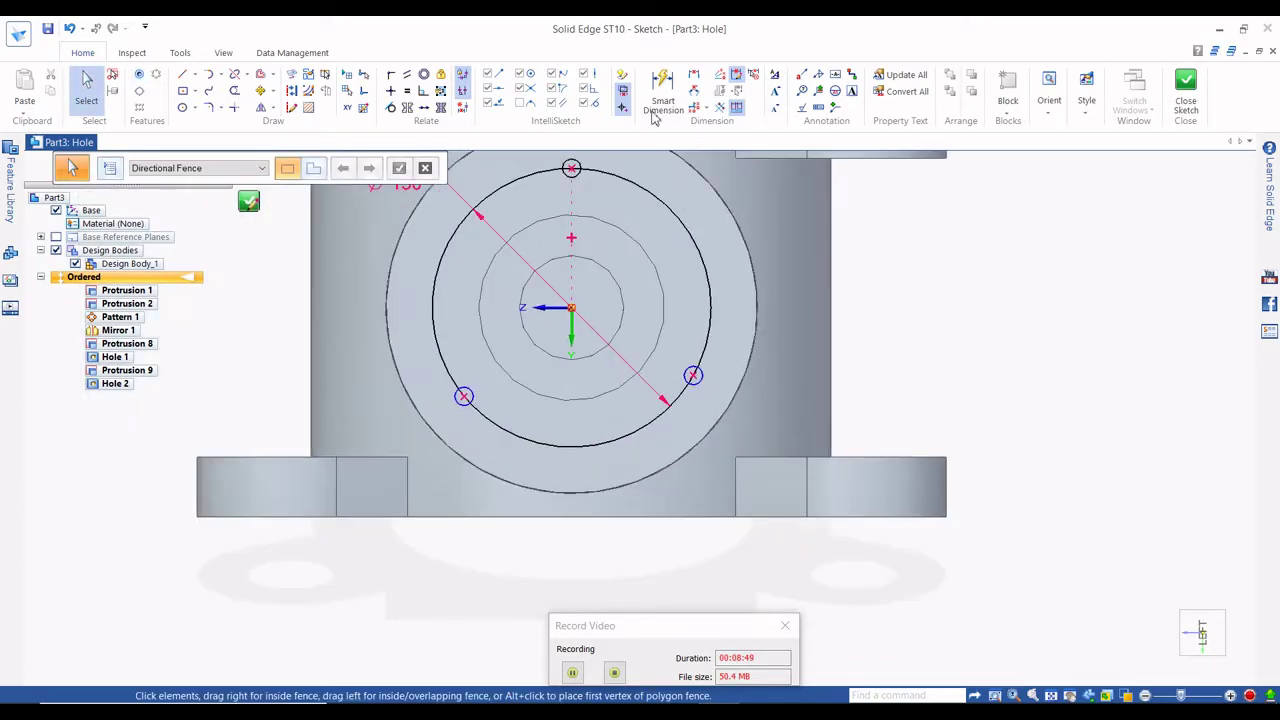
pyautogui.scroll(2, 695, 376)
pyautogui.click(697, 376)
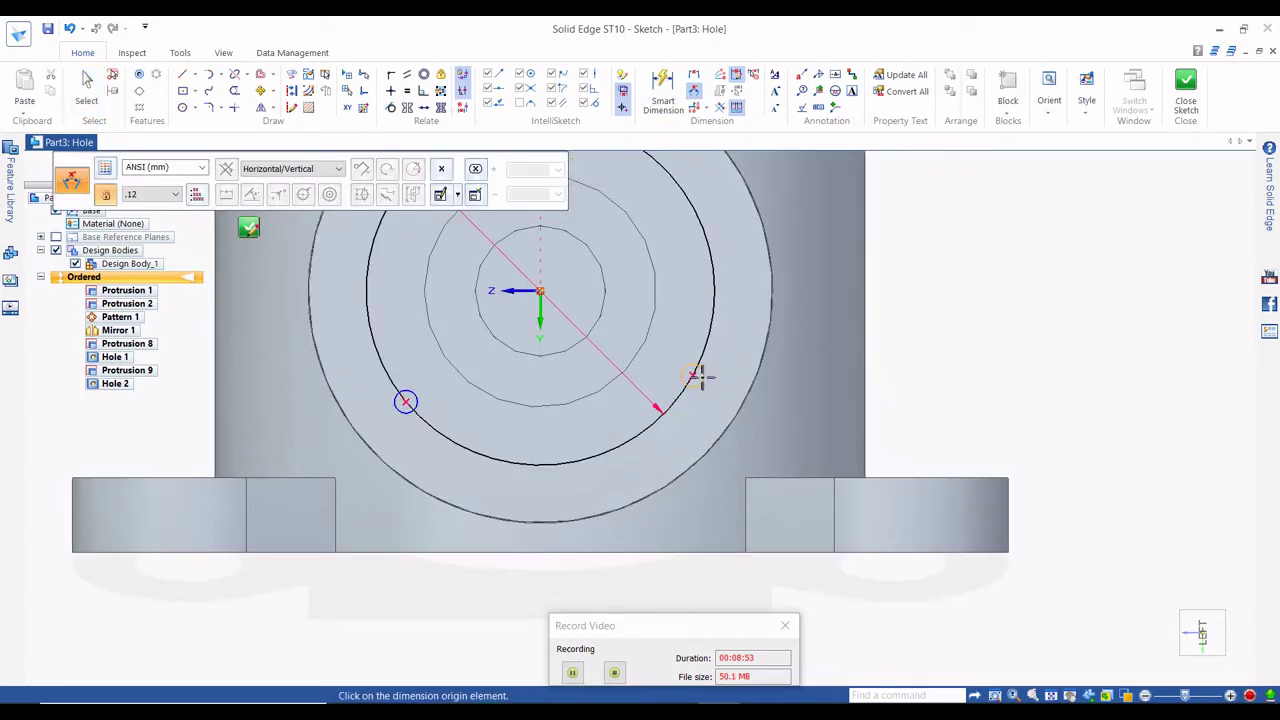
pyautogui.click(541, 290)
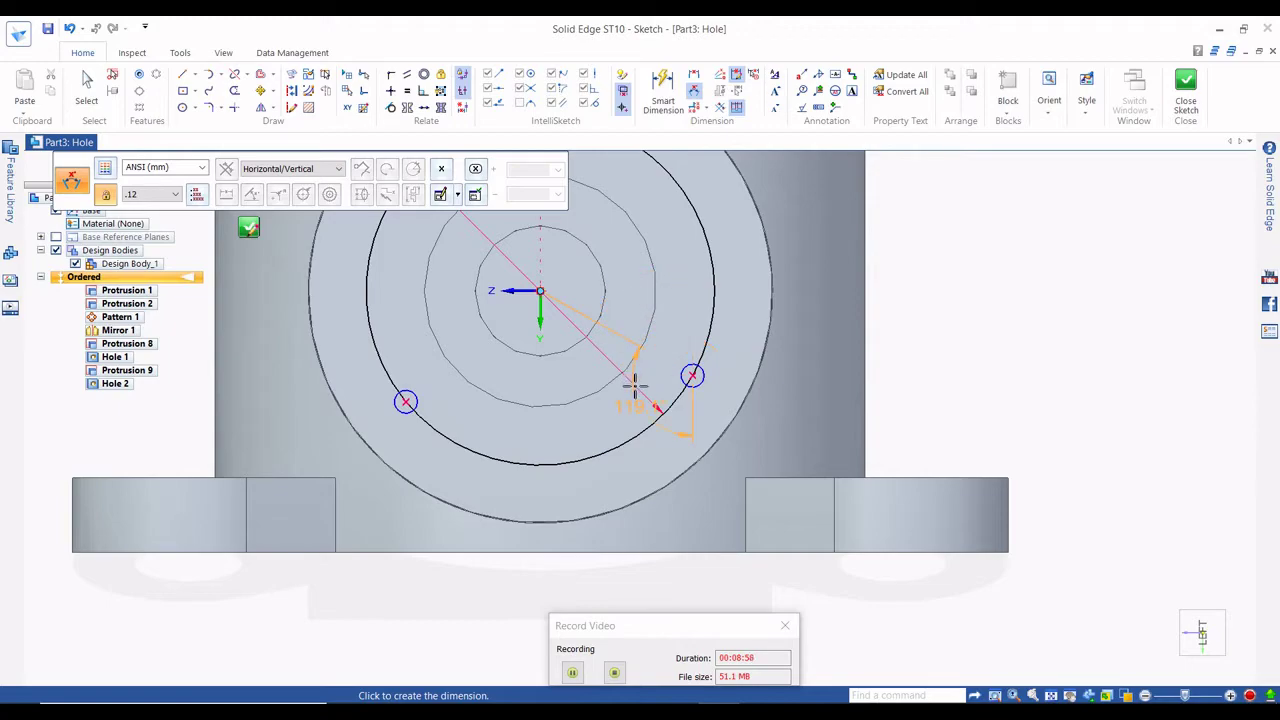
pyautogui.press('Escape')
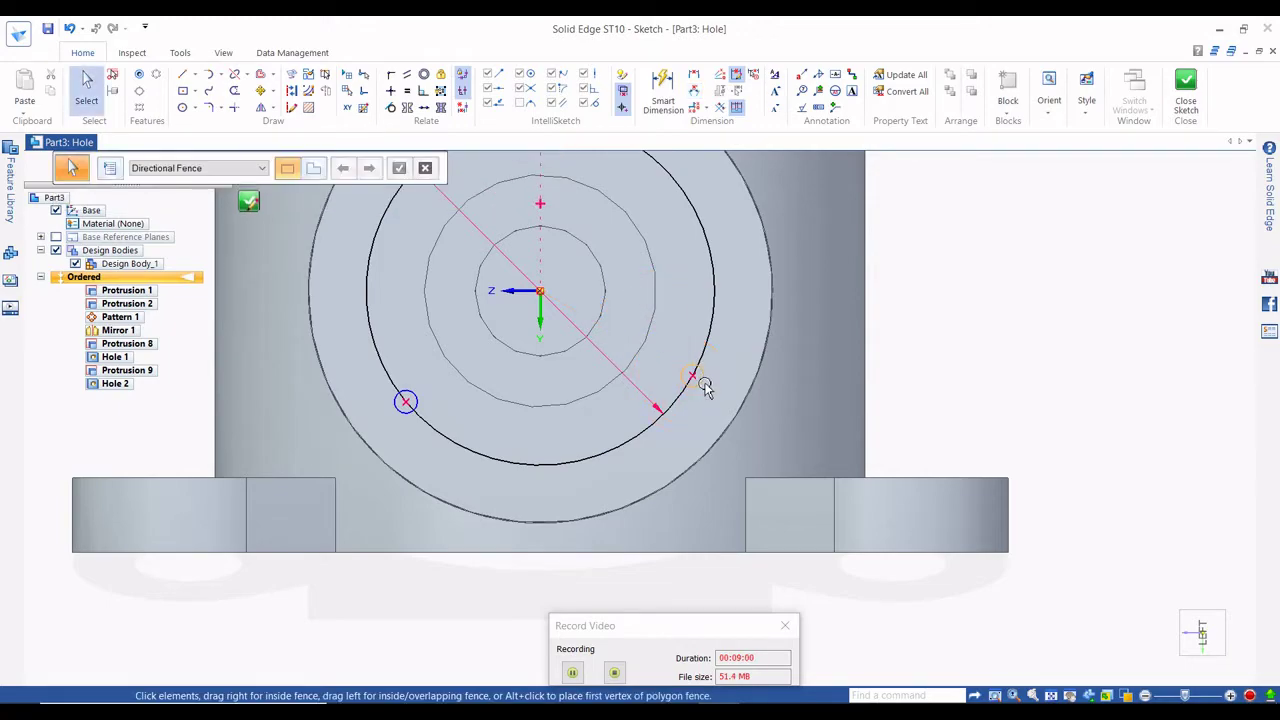
# Delete the two lower hole circles and draw two 75 mm lines from the origin down to the pitch circle, one on each side.
pyautogui.click(703, 385)
pyautogui.click(194, 74)
pyautogui.click(206, 93)
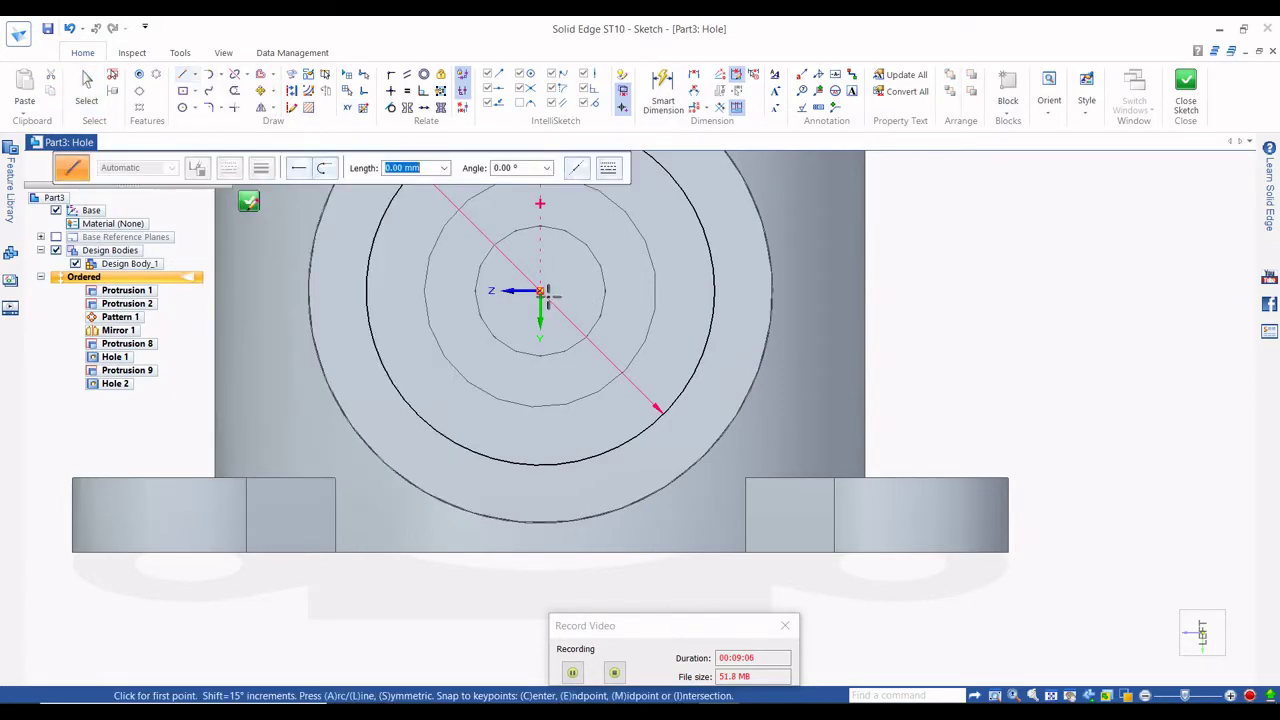
pyautogui.click(540, 291)
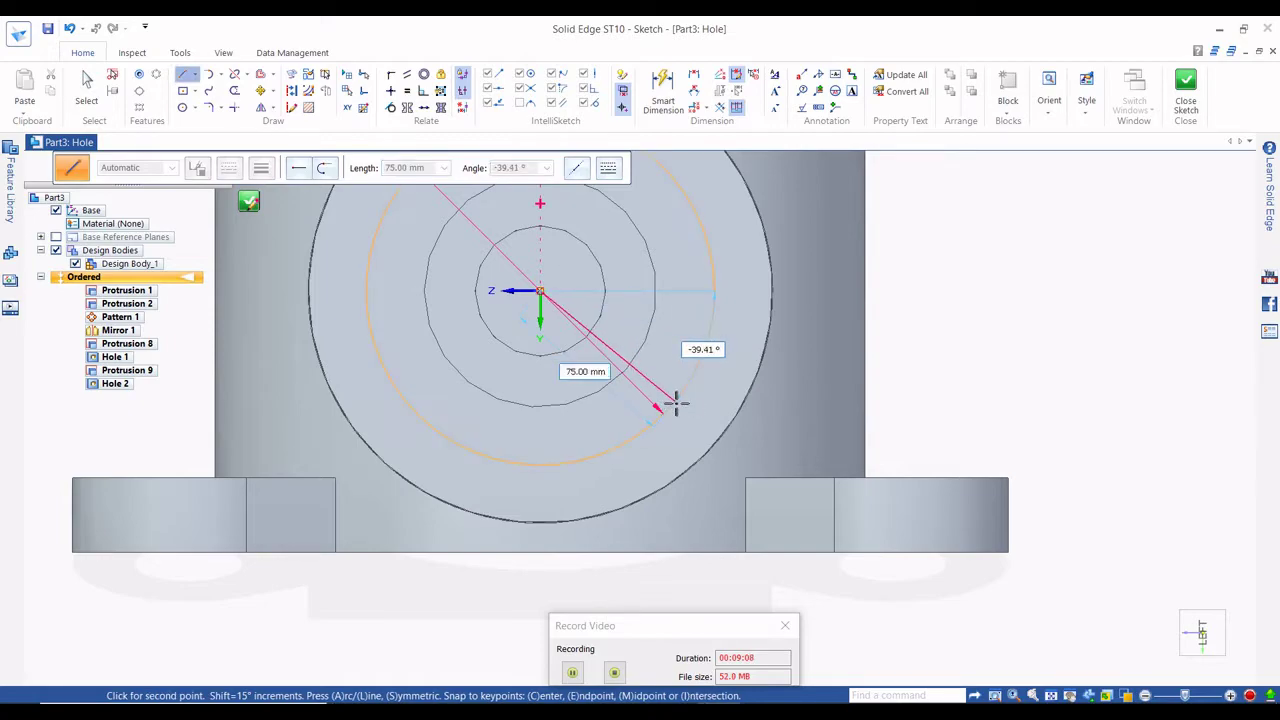
pyautogui.click(675, 402)
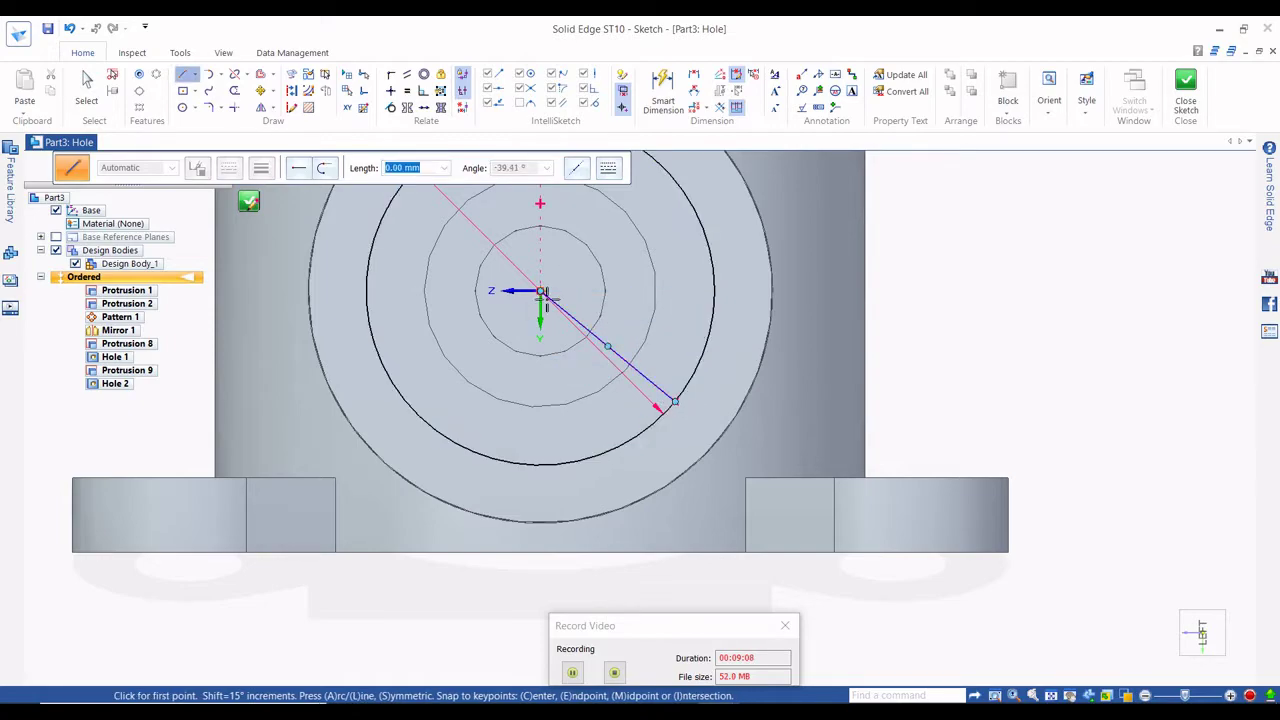
pyautogui.click(411, 406)
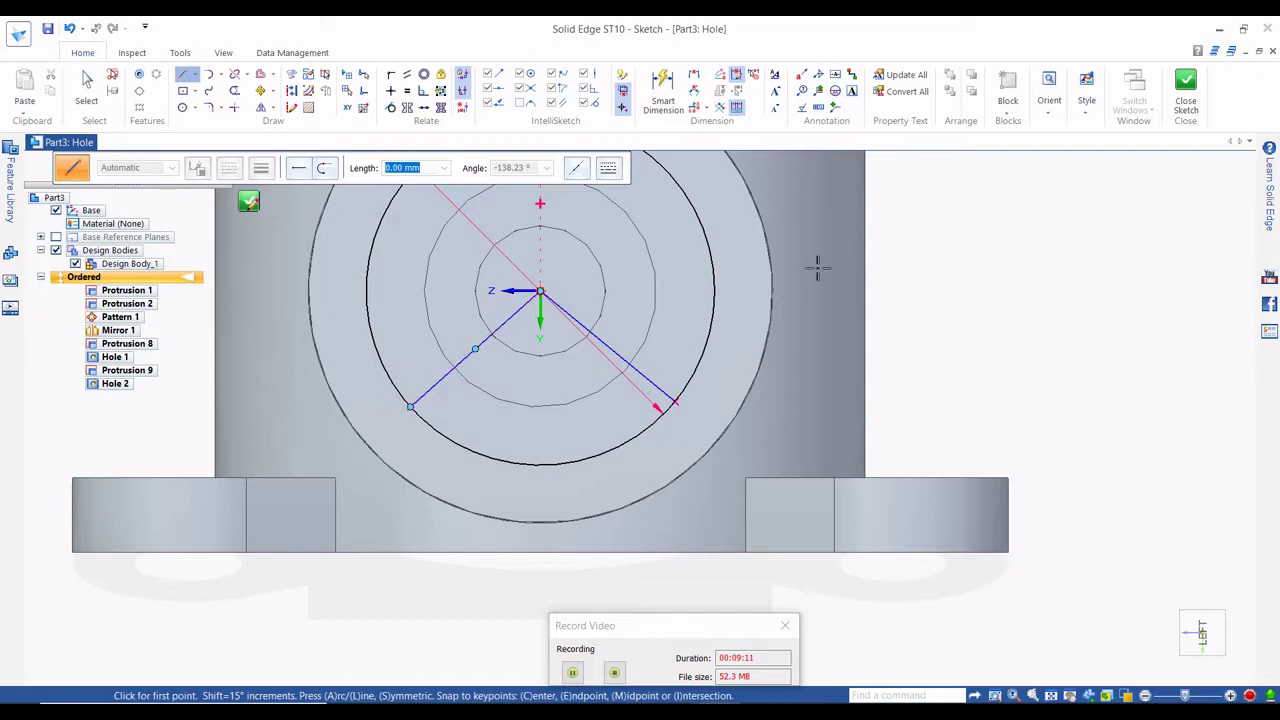
# Dimension the angle between the two lines running from the origin to the pitch circle and set it to 120°.
pyautogui.click(663, 95)
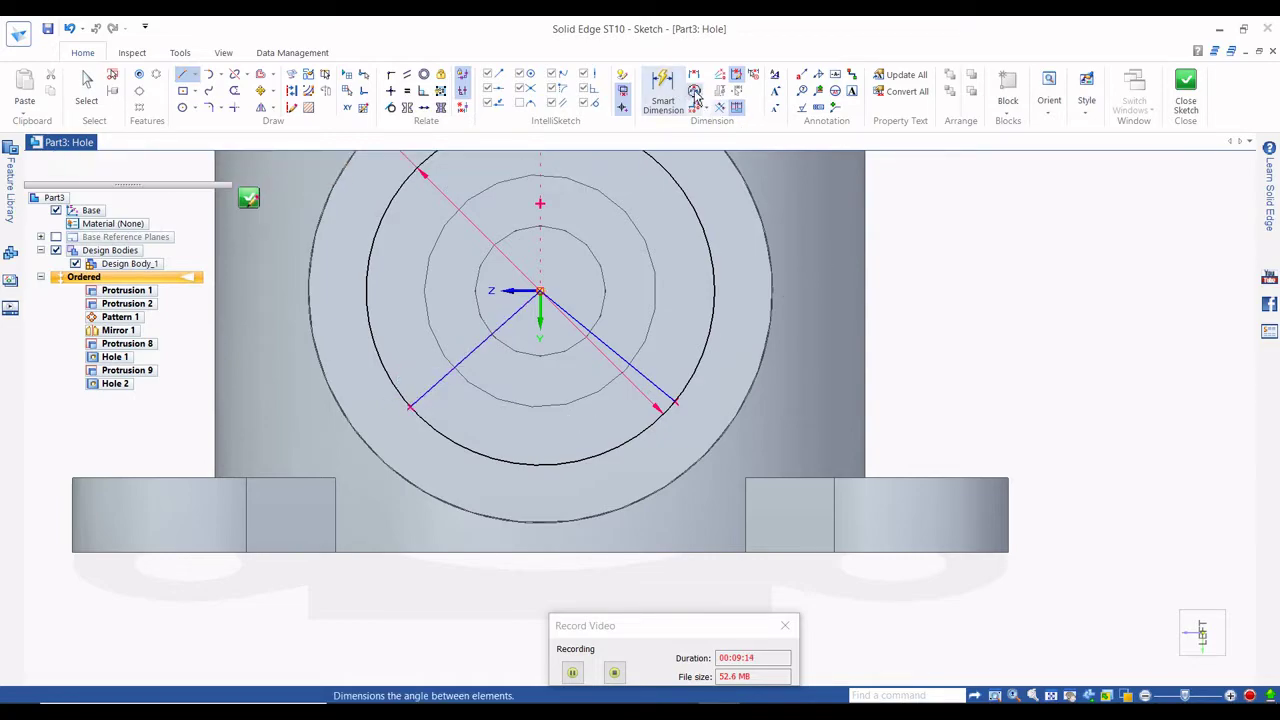
pyautogui.click(472, 354)
pyautogui.click(606, 345)
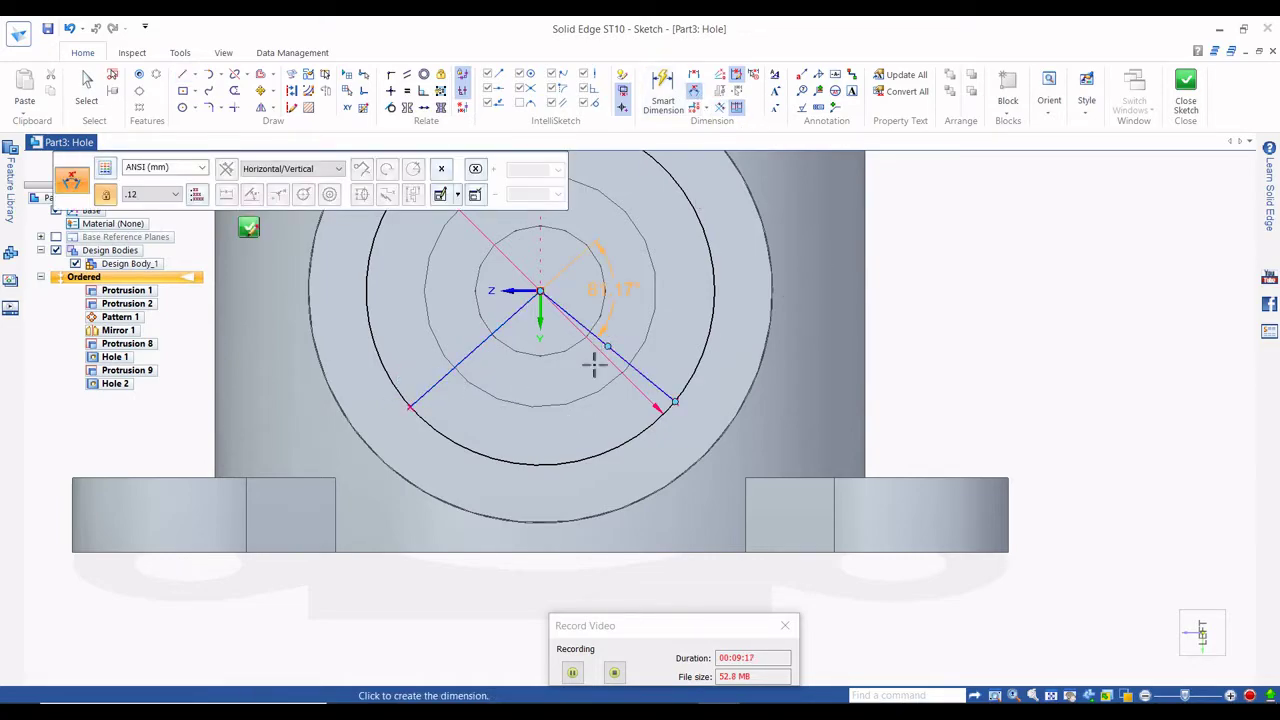
pyautogui.click(586, 378)
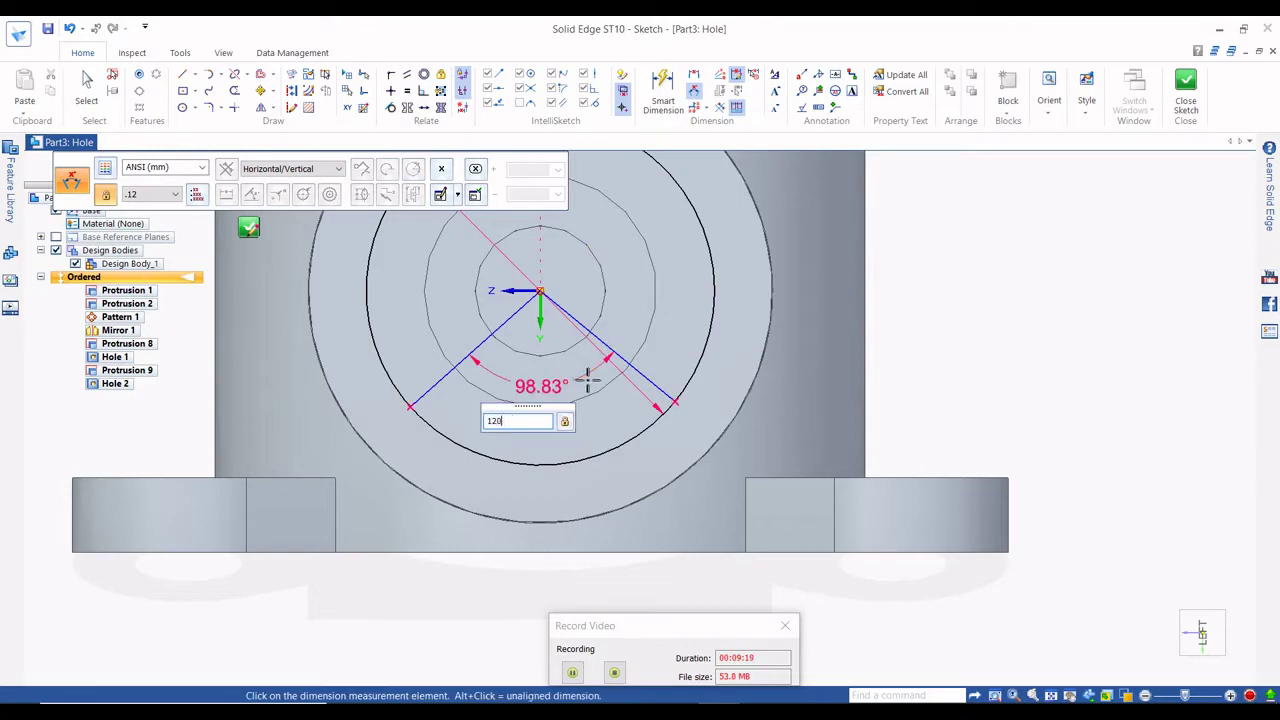
pyautogui.write('120')
pyautogui.press('Return')
# Dimension the angle between the lower-left line and the horizontal axis at the origin and set it to 60°.
pyautogui.scroll(2, 601, 322)
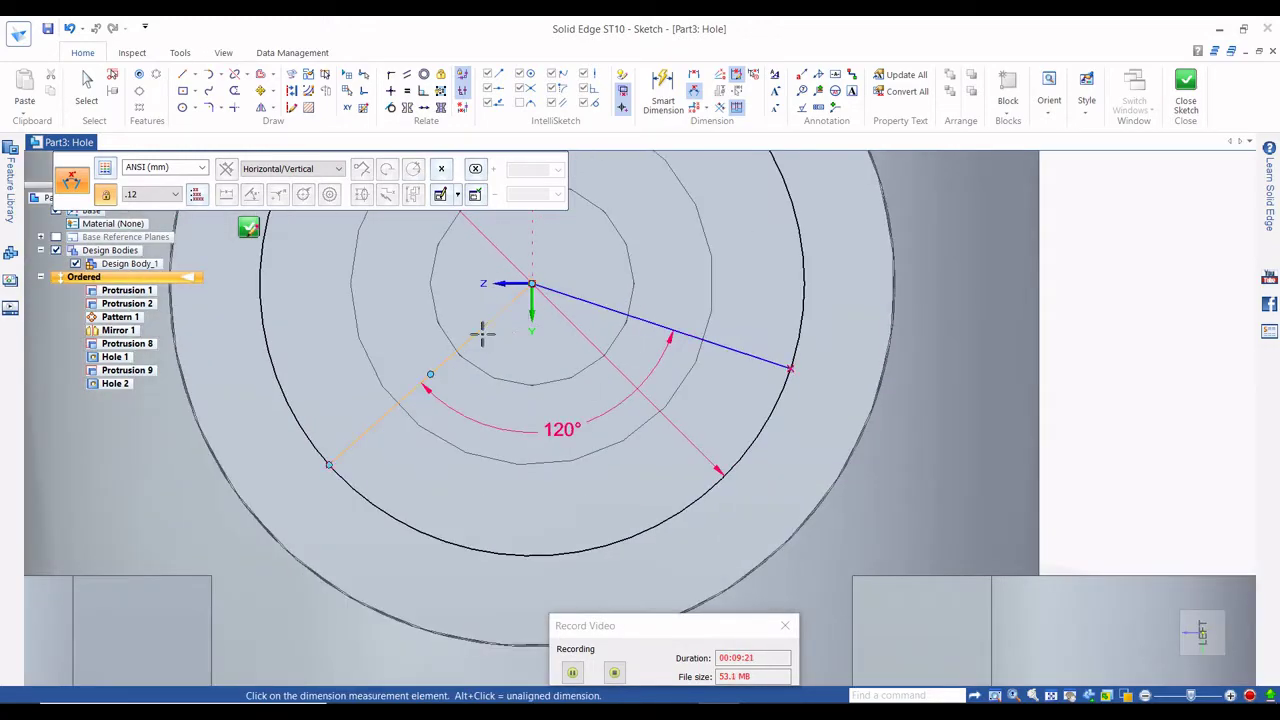
pyautogui.click(503, 309)
pyautogui.click(698, 404)
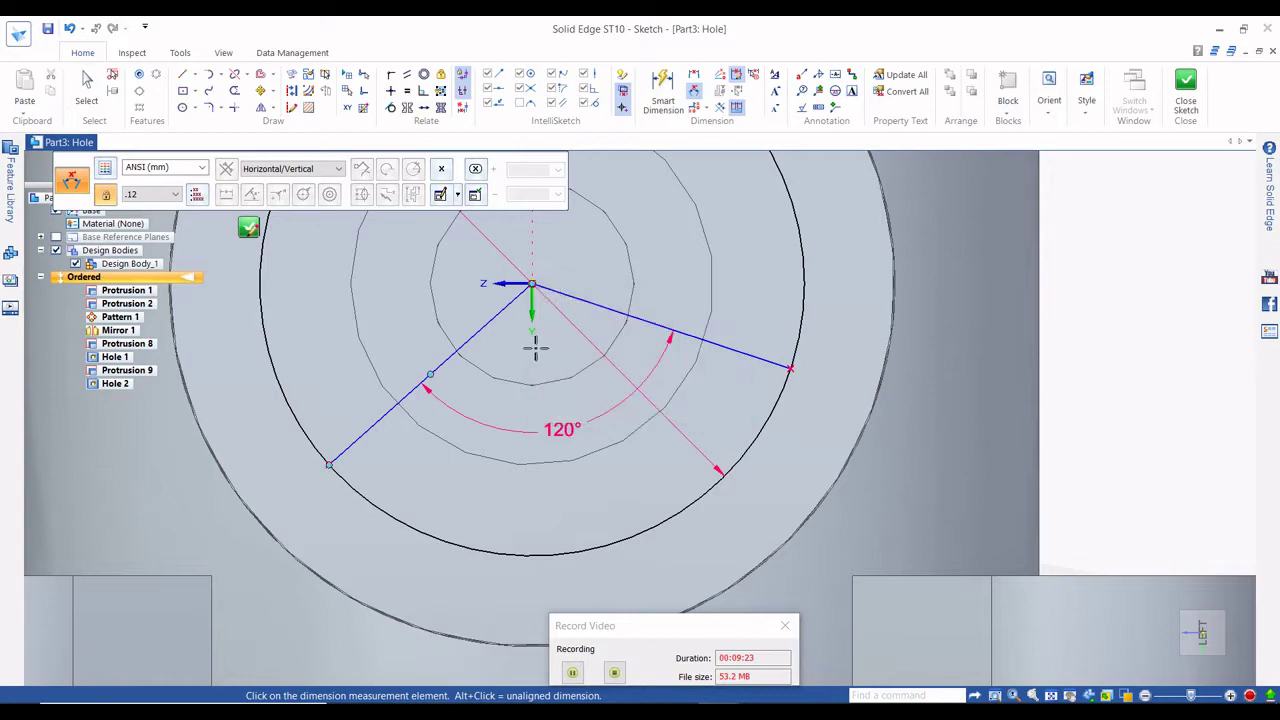
pyautogui.click(513, 285)
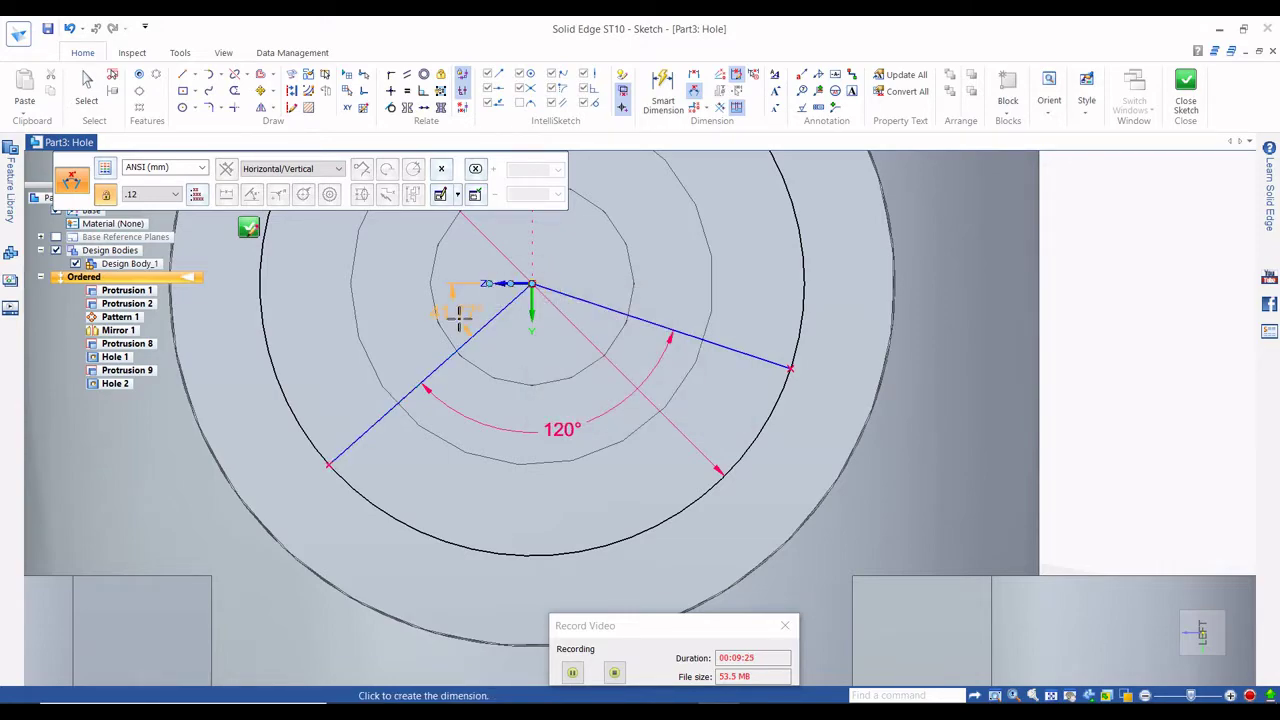
pyautogui.click(410, 333)
pyautogui.write('6')
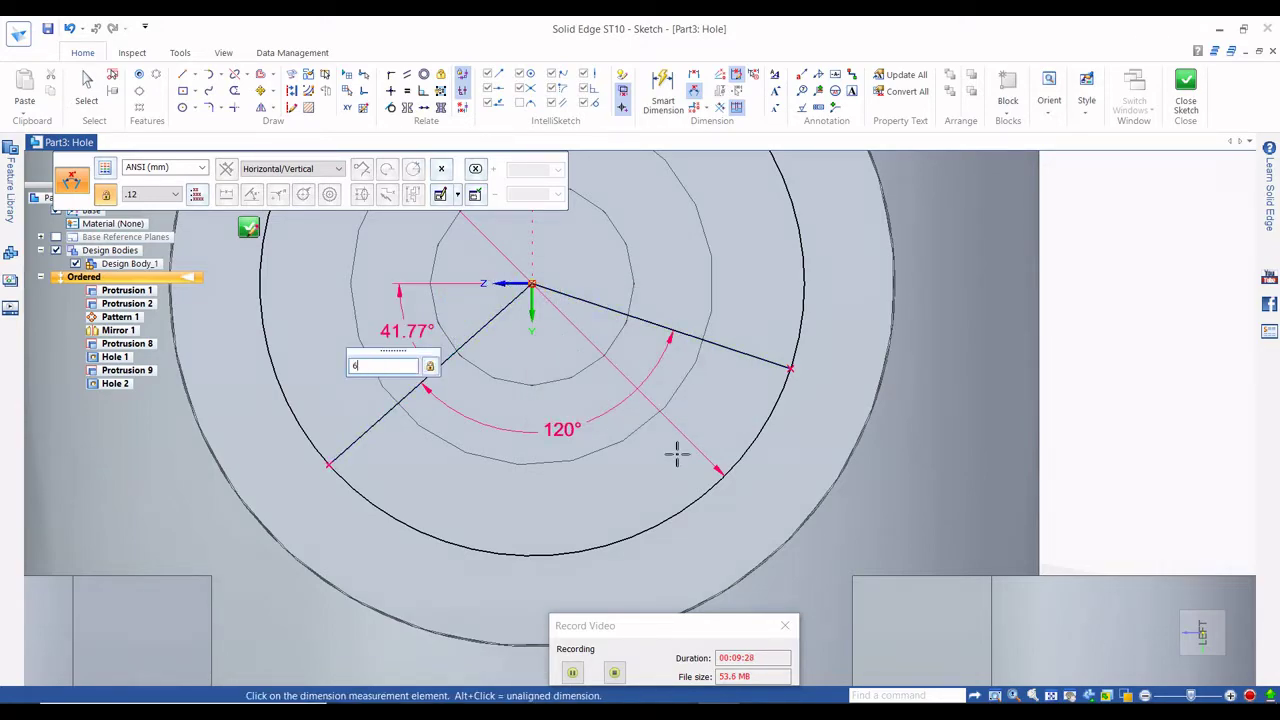
pyautogui.write('0')
pyautogui.press('Return')
pyautogui.scroll(-2, 700, 450)
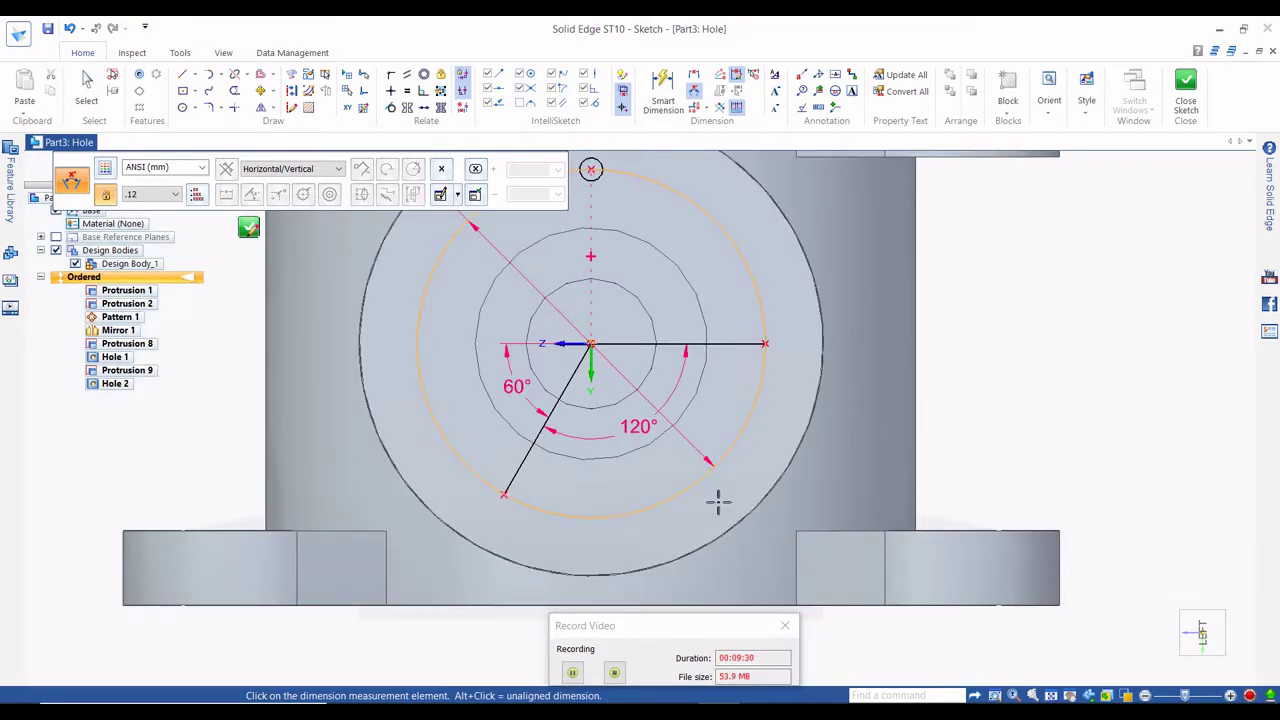
pyautogui.scroll(-2, 712, 495)
pyautogui.press('Escape')
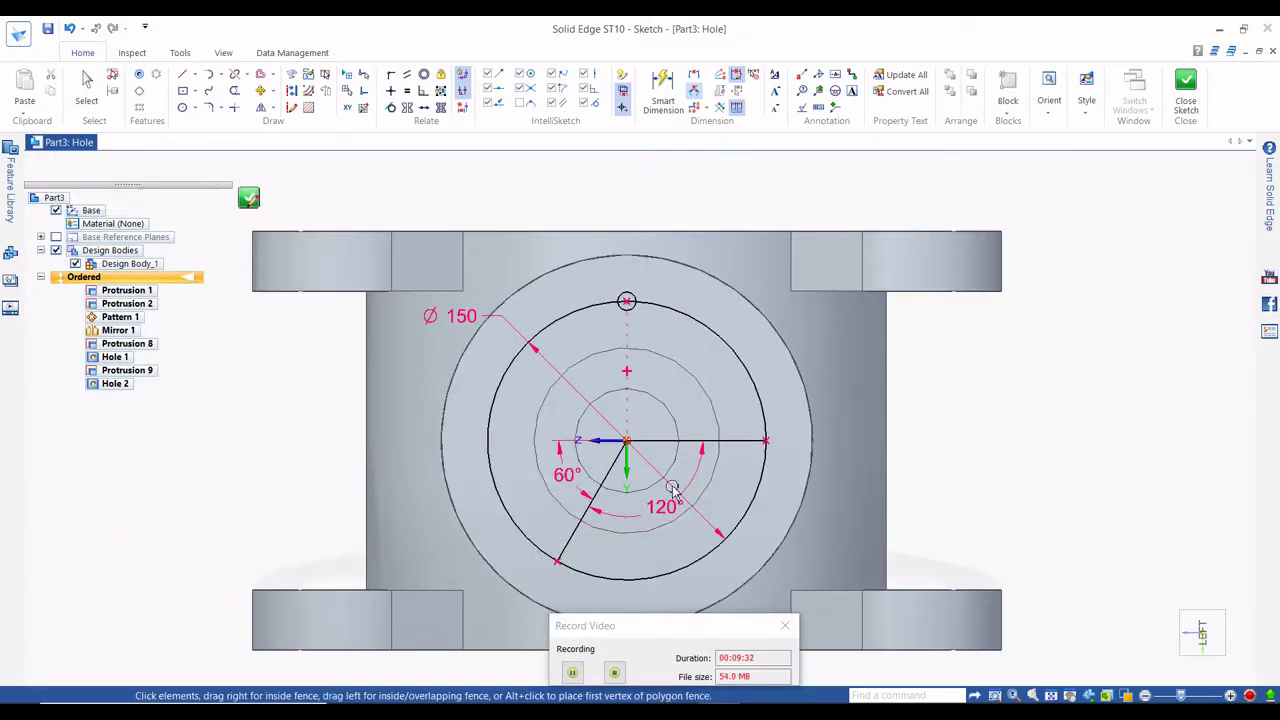
pyautogui.scroll(2, 677, 491)
pyautogui.scroll(-1, 748, 483)
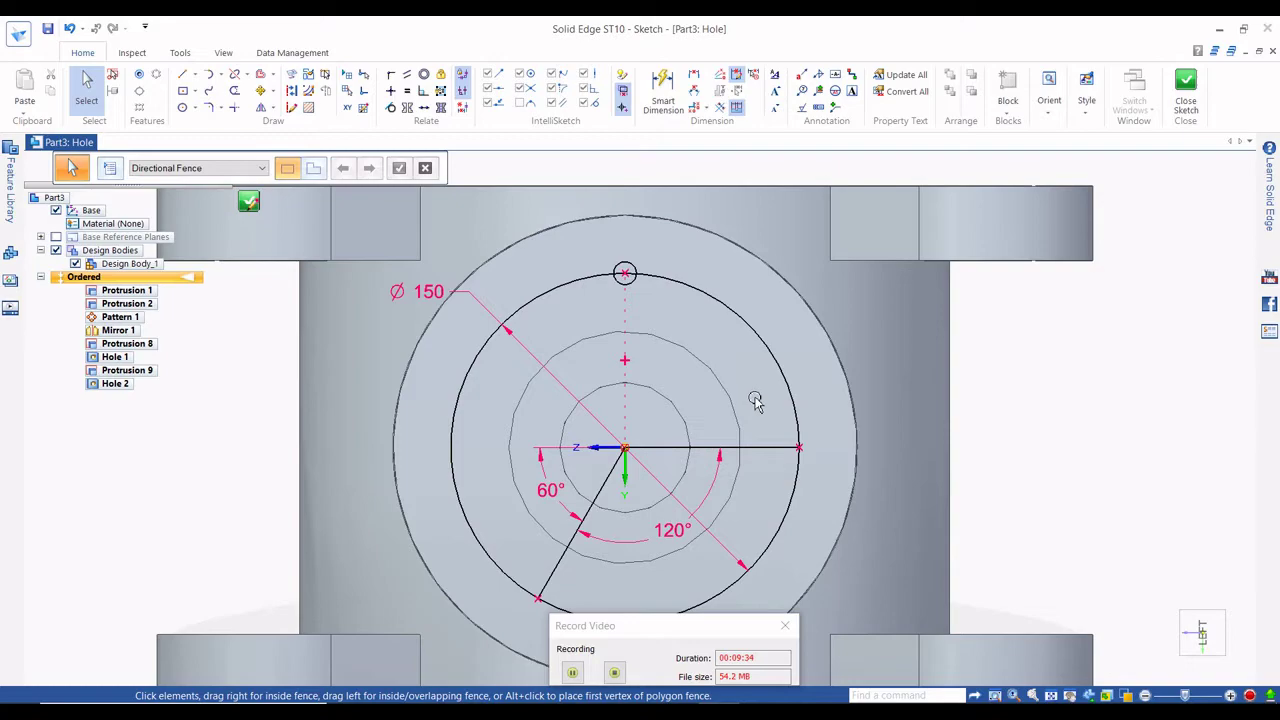
# Set the lower-left line's angle to the horizontal to 30° and place hole circles at the outer ends of both lines, finishing the sketch.
pyautogui.click(552, 494)
pyautogui.write('3')
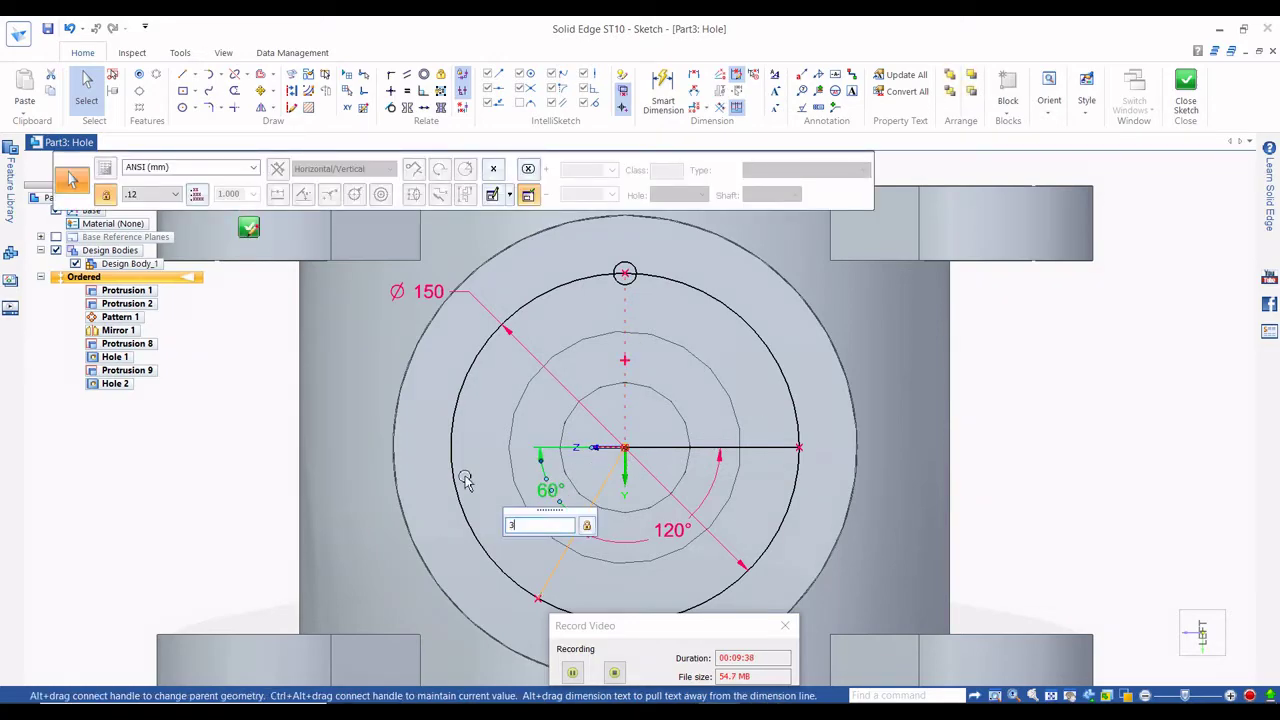
pyautogui.write('0')
pyautogui.press('Return')
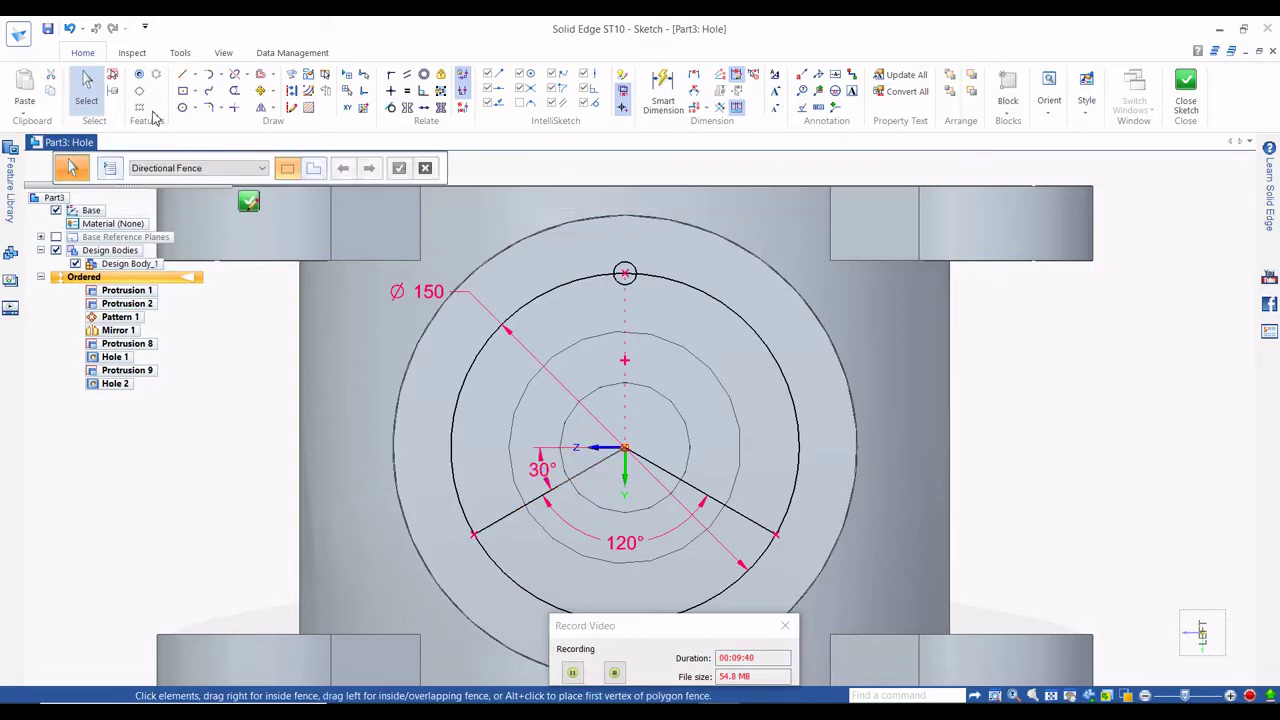
pyautogui.click(139, 74)
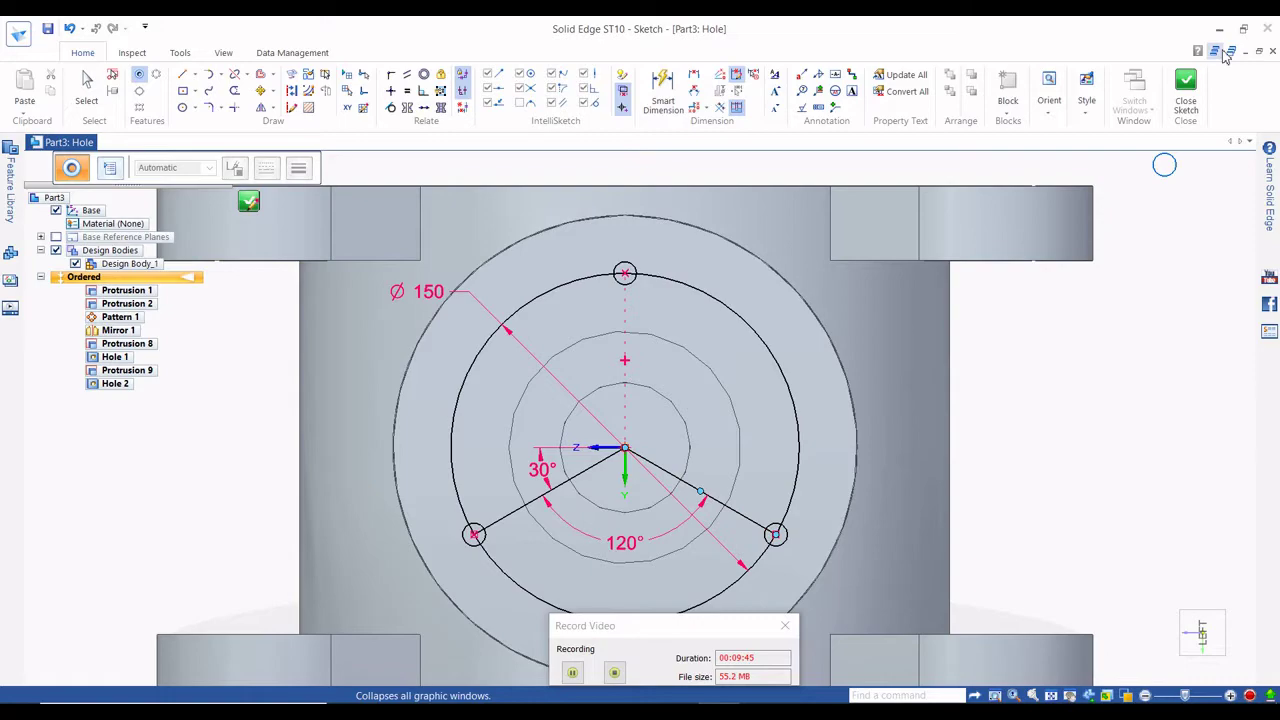
pyautogui.click(1186, 88)
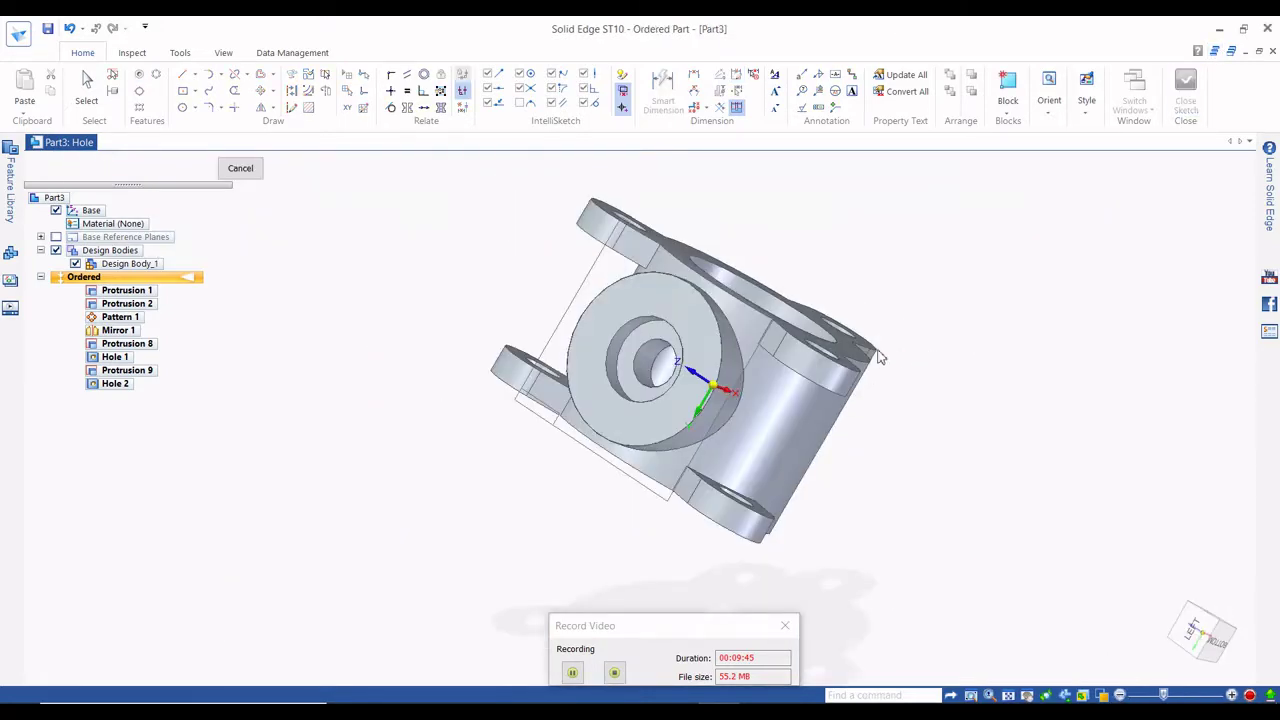
# Set the three pitch-circle holes to 20.3 mm diameter and 15 mm depth, and complete the hole feature.
pyautogui.click(115, 173)
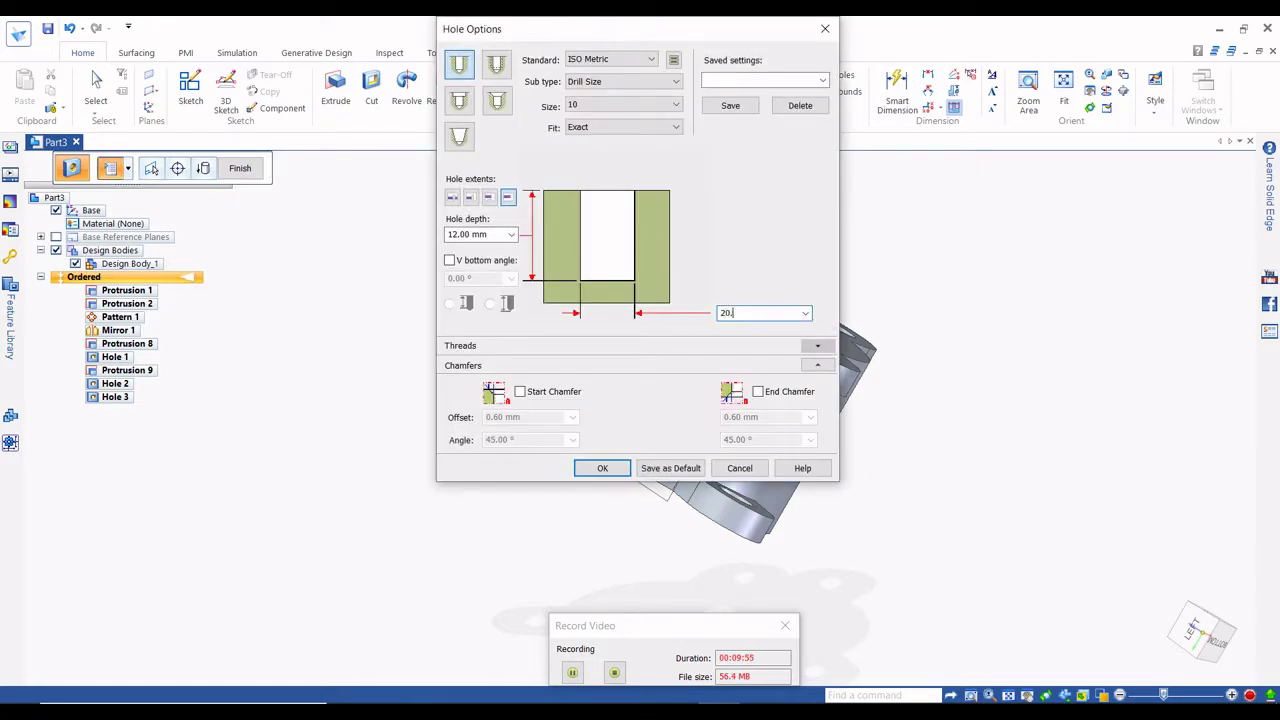
pyautogui.click(470, 234)
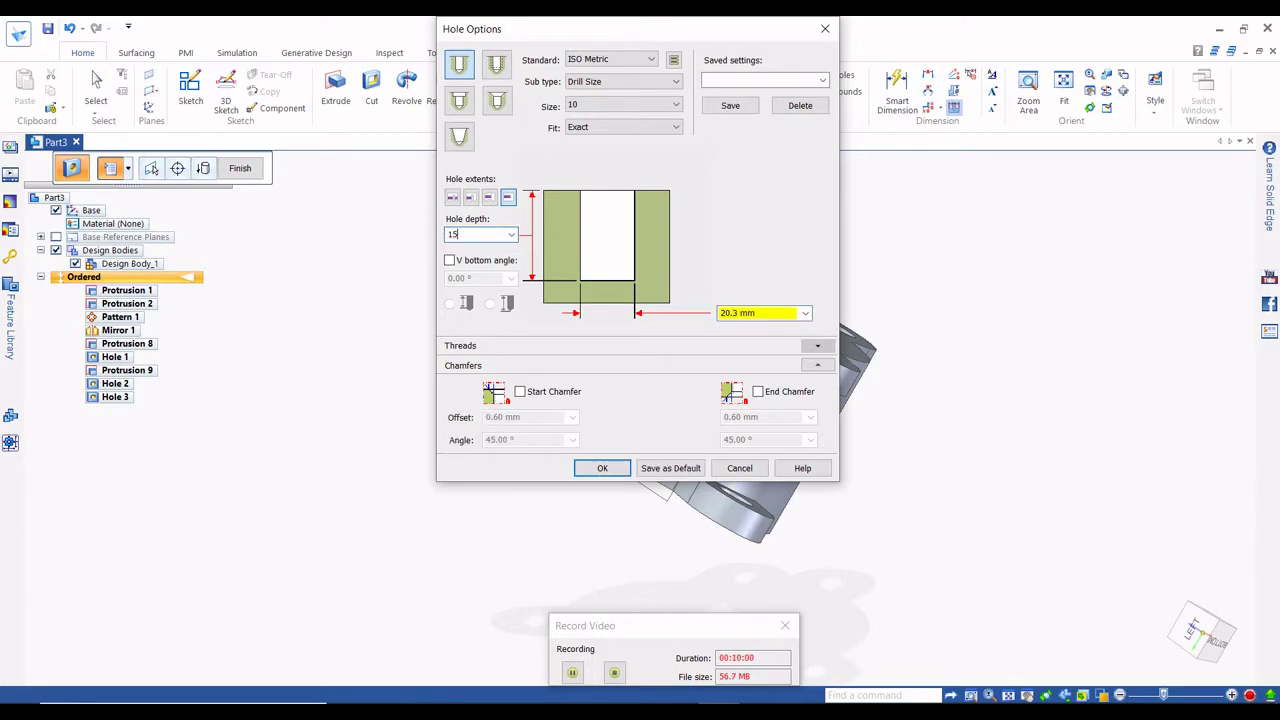
pyautogui.press('Return')
pyautogui.click(240, 168)
pyautogui.press('Escape')
pyautogui.scroll(3, 697, 325)
pyautogui.moveTo(711, 271); pyautogui.dragTo(566, 370, button='middle')
pyautogui.scroll(-3, 593, 408)
pyautogui.scroll(-1, 515, 395)
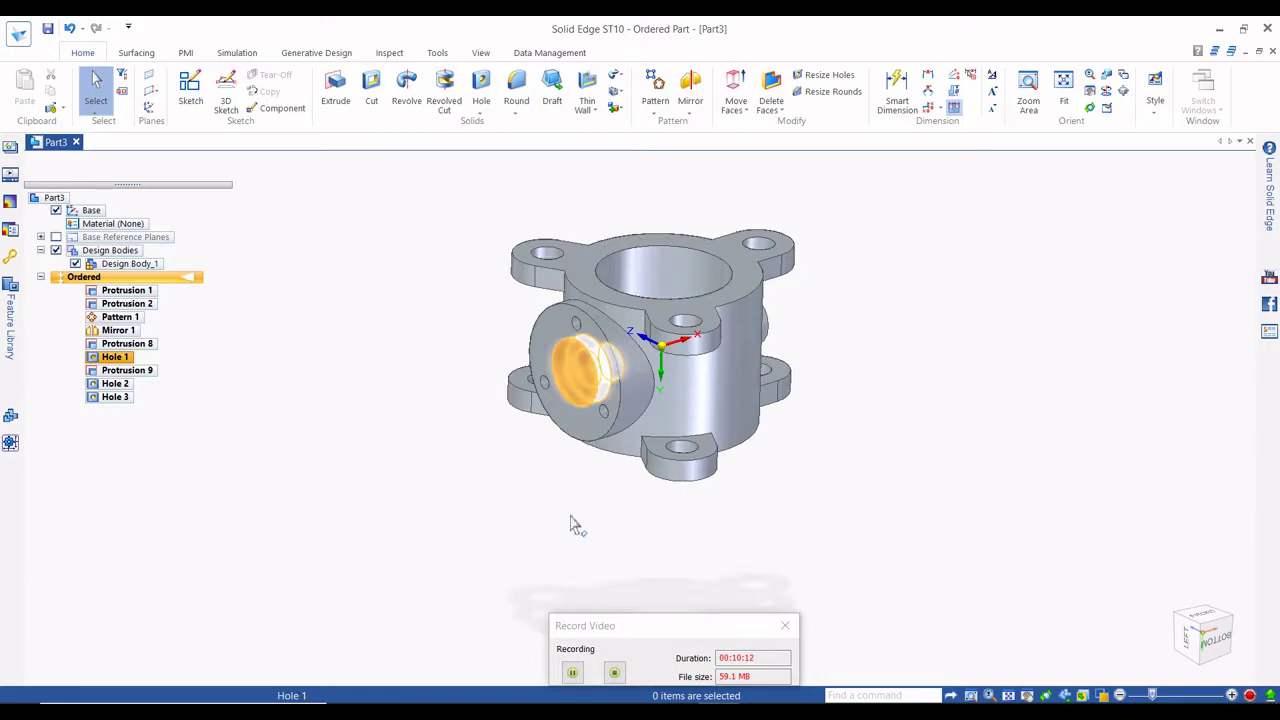
pyautogui.click(577, 672)
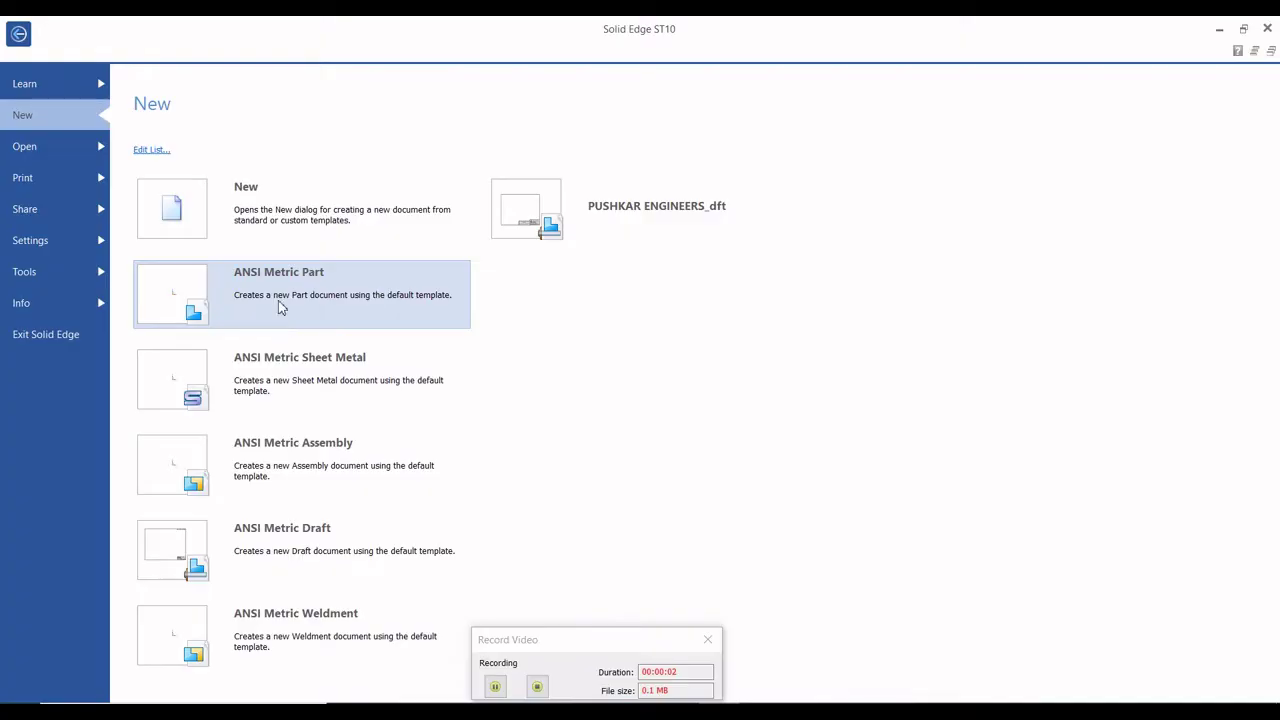
# Create a new ANSI Metric Part document and consult the retainer's dimensions in the Retainer, Nut, Screw 1.pdf drawing.
pyautogui.click(279, 301)
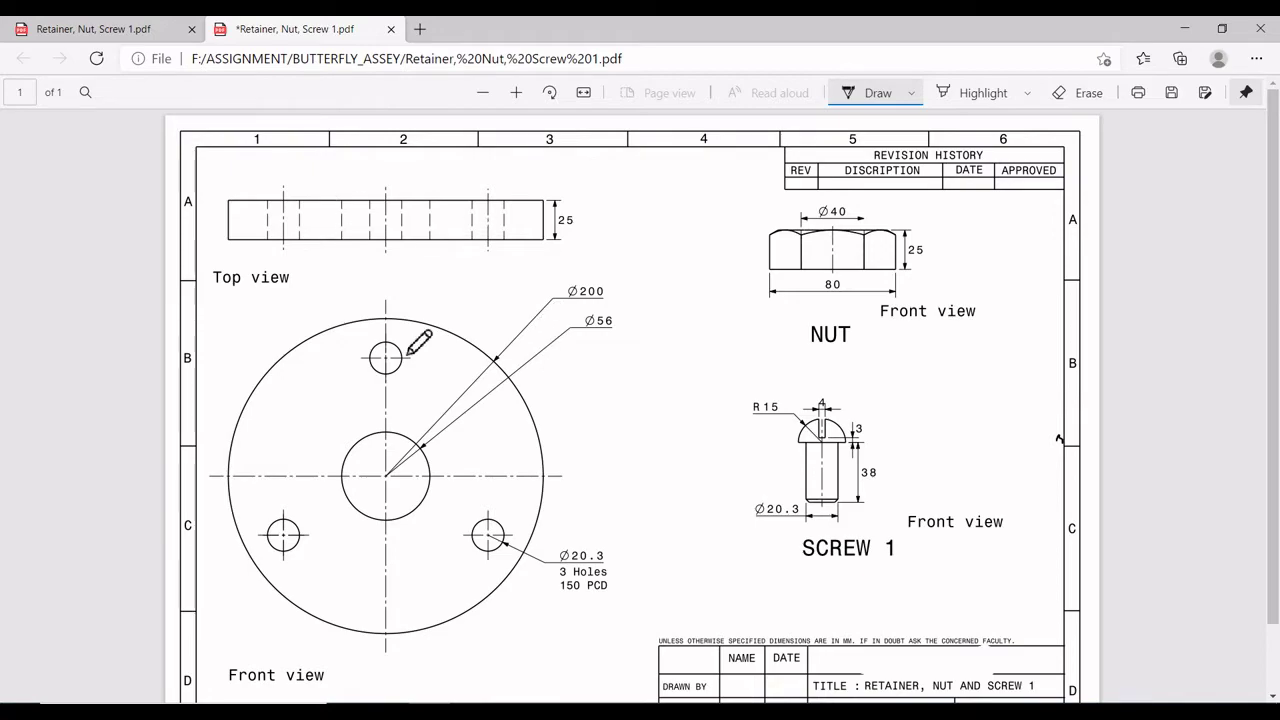
pyautogui.scroll(-1, 408, 353)
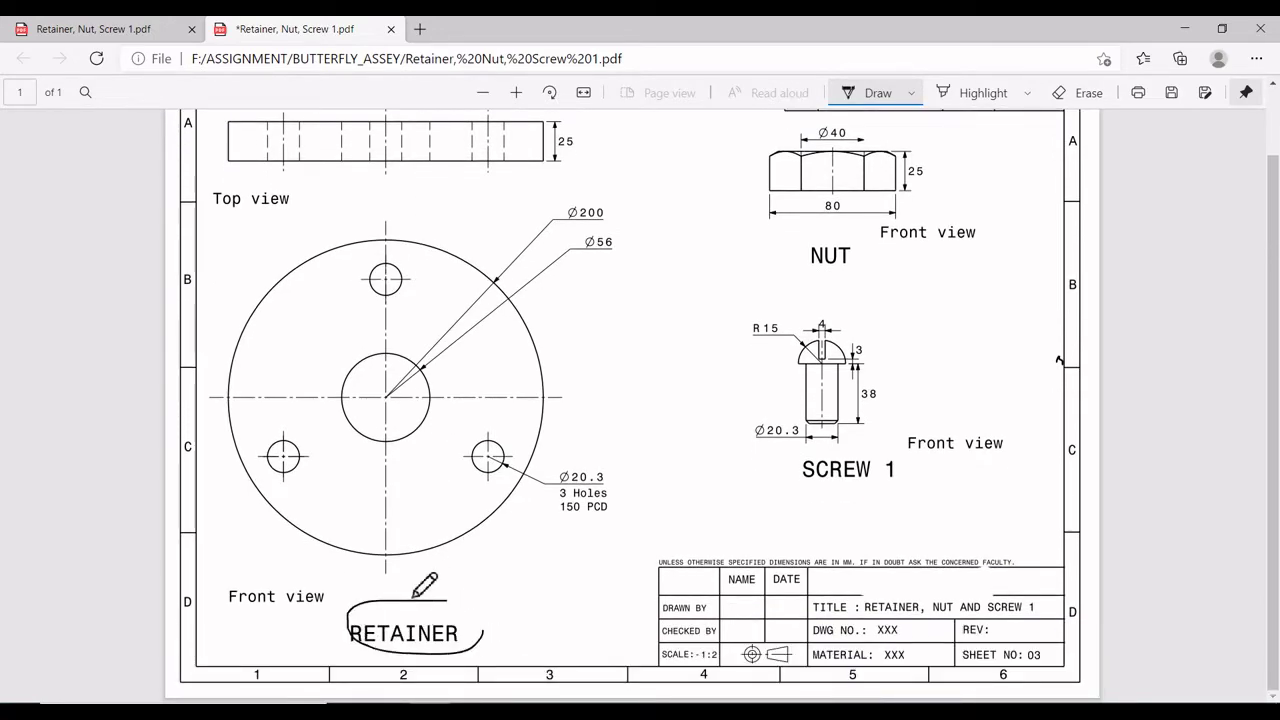
pyautogui.scroll(1, 615, 392)
pyautogui.moveTo(588, 306); pyautogui.dragTo(608, 303)
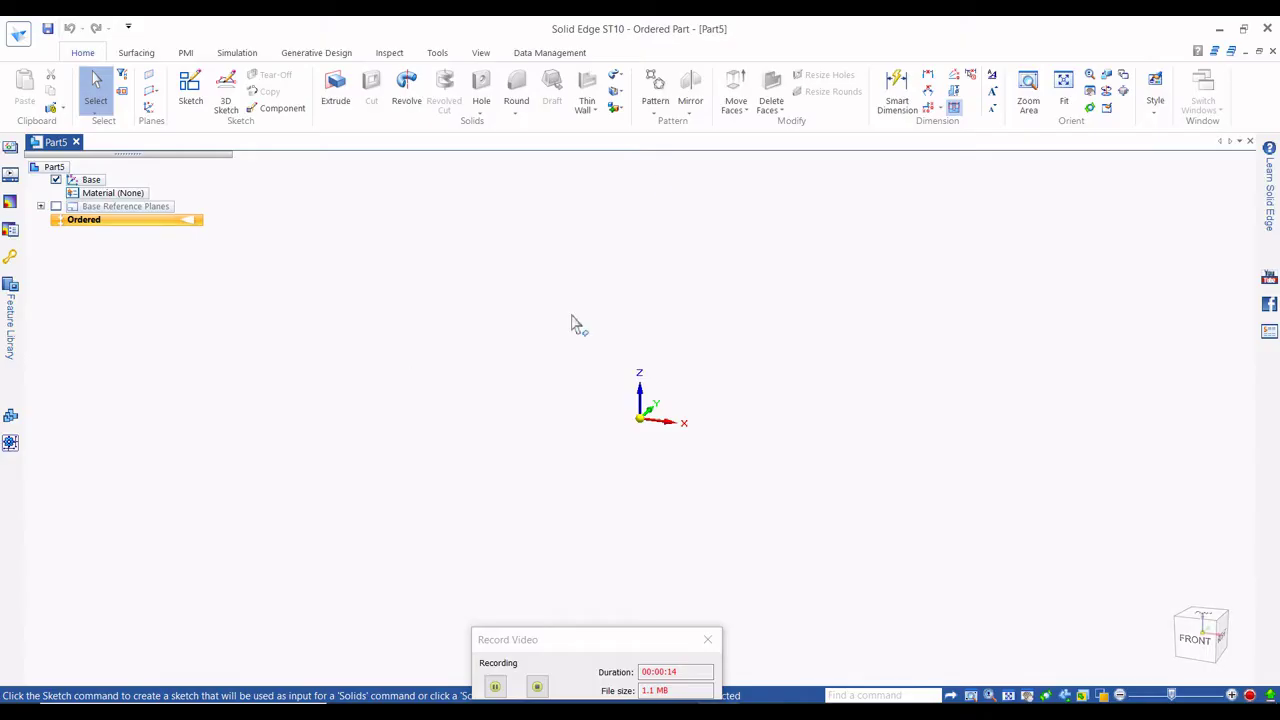
# Start an Extrude in the new part with its profile sketch on the horizontal XY plane, viewed from the top.
pyautogui.click(1203, 617)
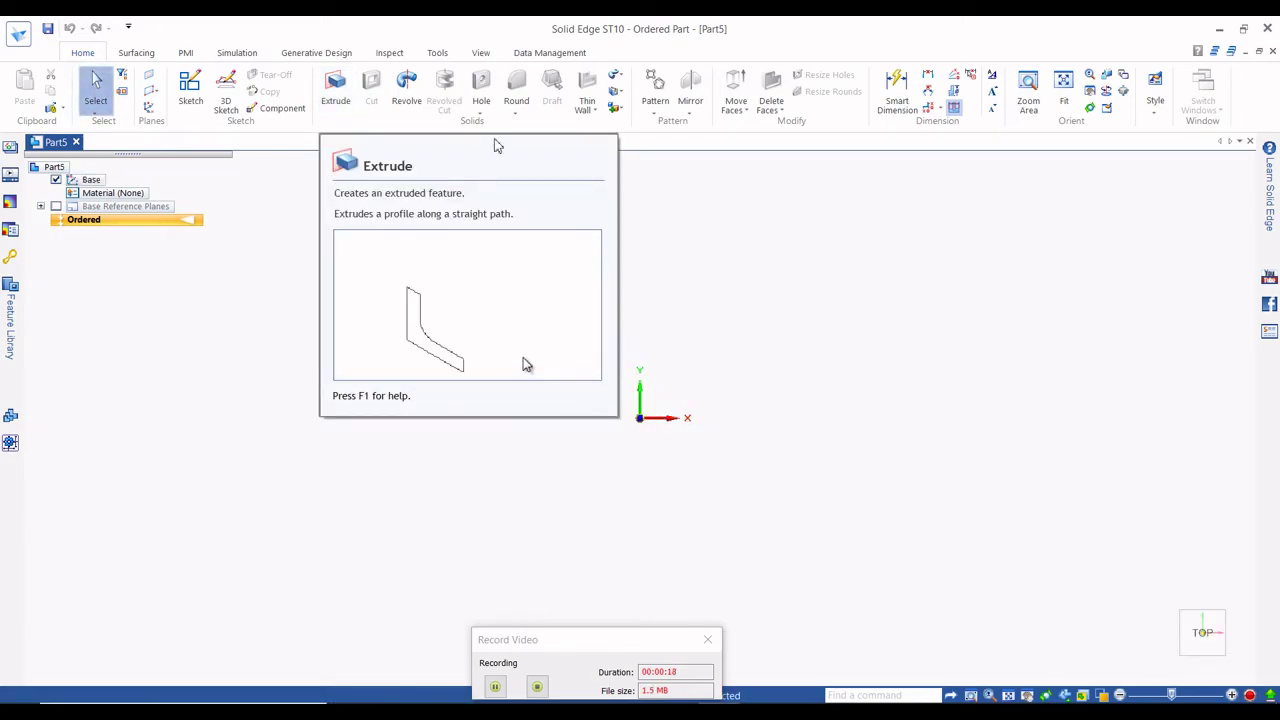
pyautogui.click(350, 98)
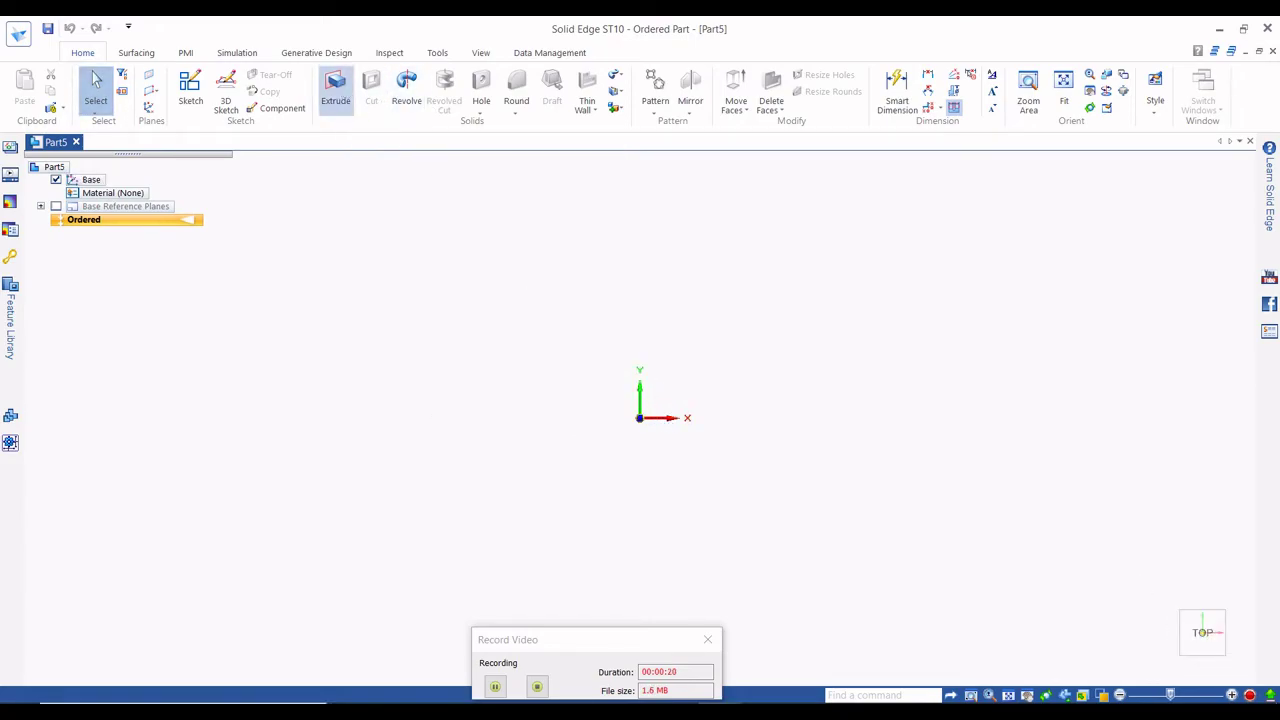
pyautogui.click(655, 410)
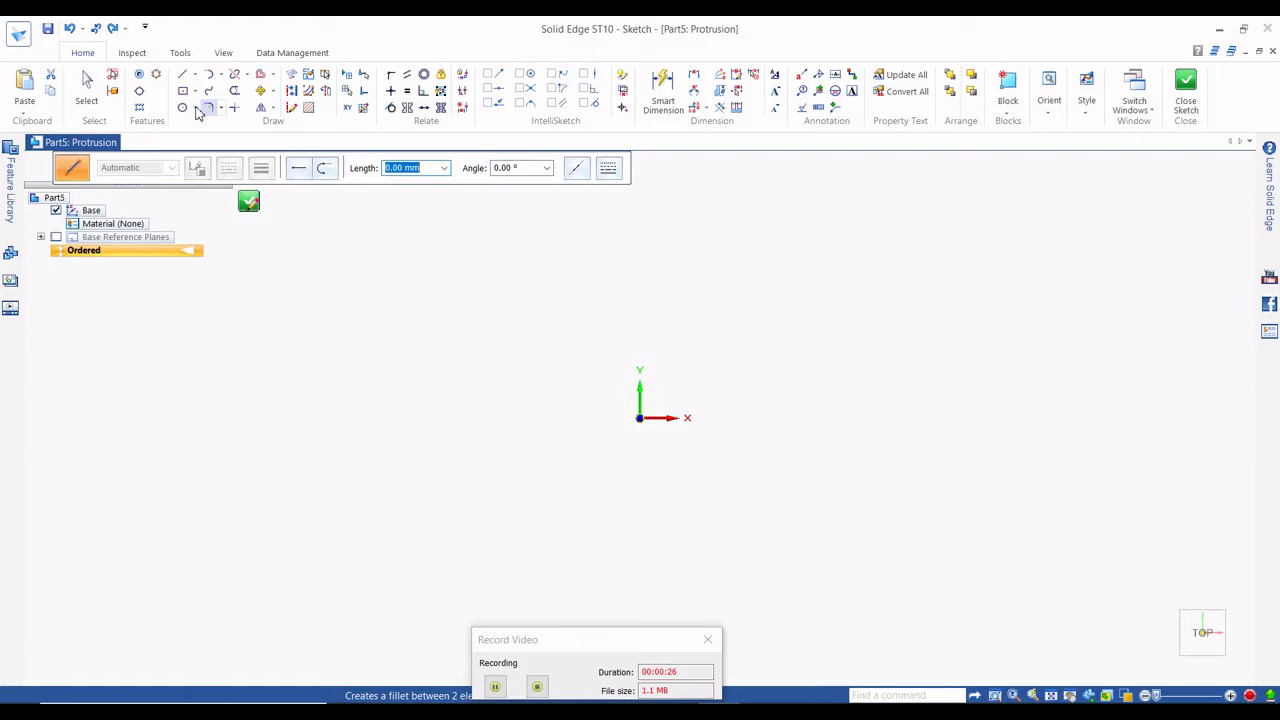
# Draw two concentric circles centred on the origin, 200 mm and 56 mm in diameter.
pyautogui.click(196, 109)
pyautogui.click(218, 127)
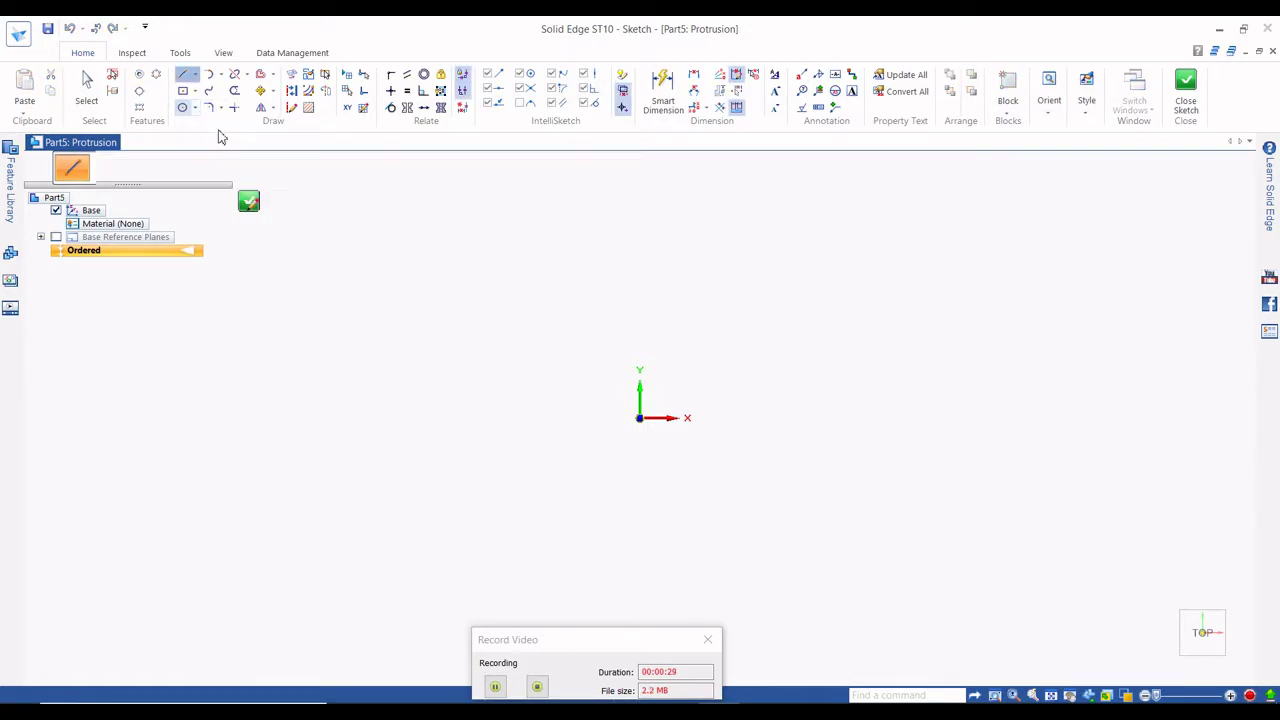
pyautogui.click(640, 418)
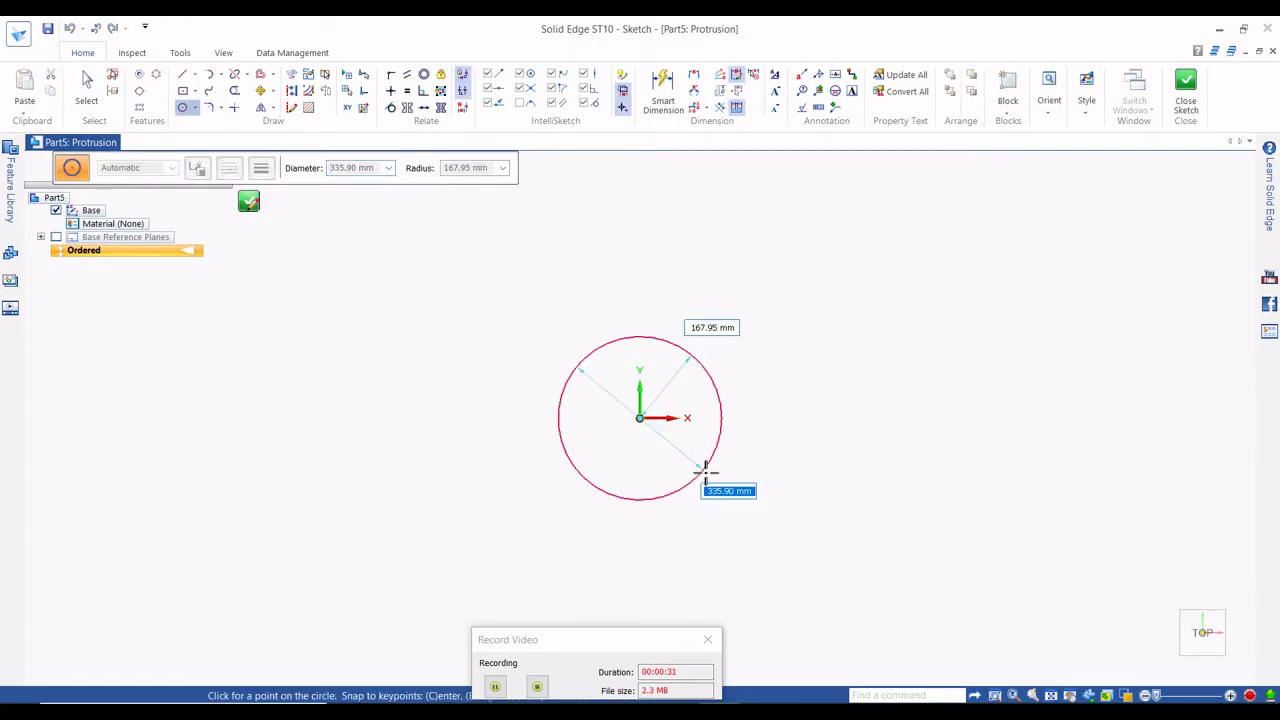
pyautogui.press('Return')
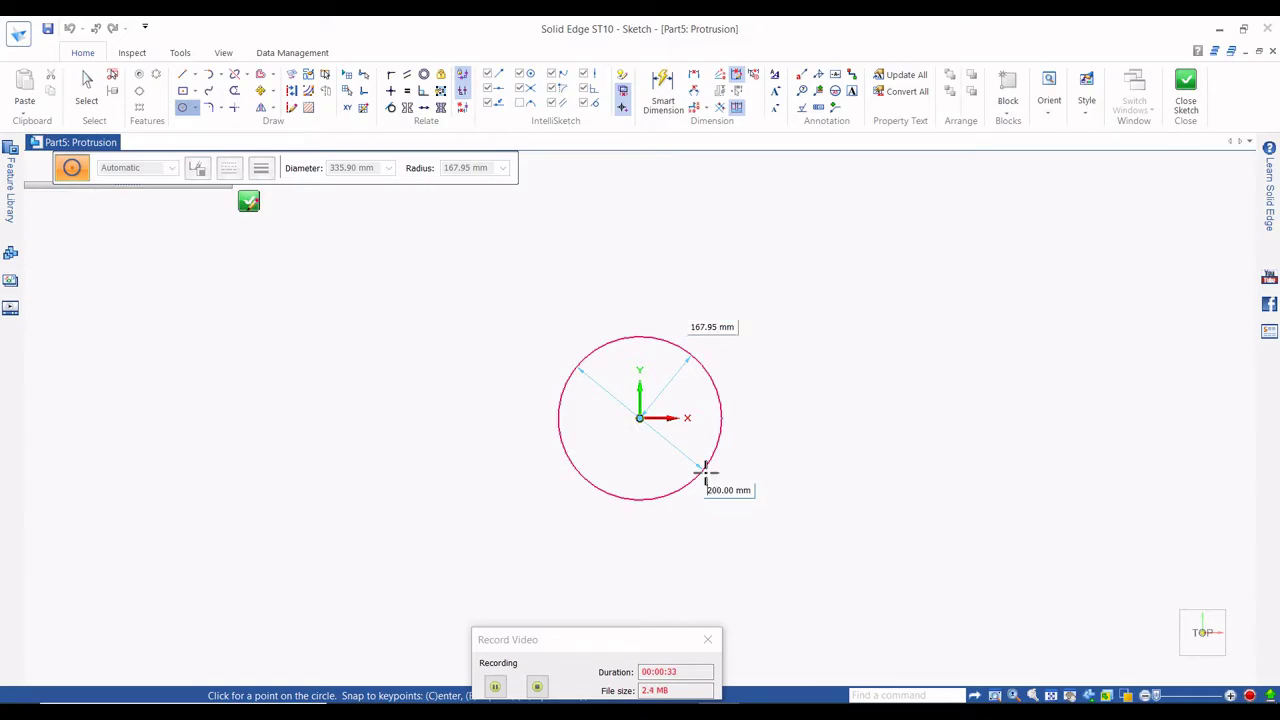
pyautogui.scroll(3, 702, 424)
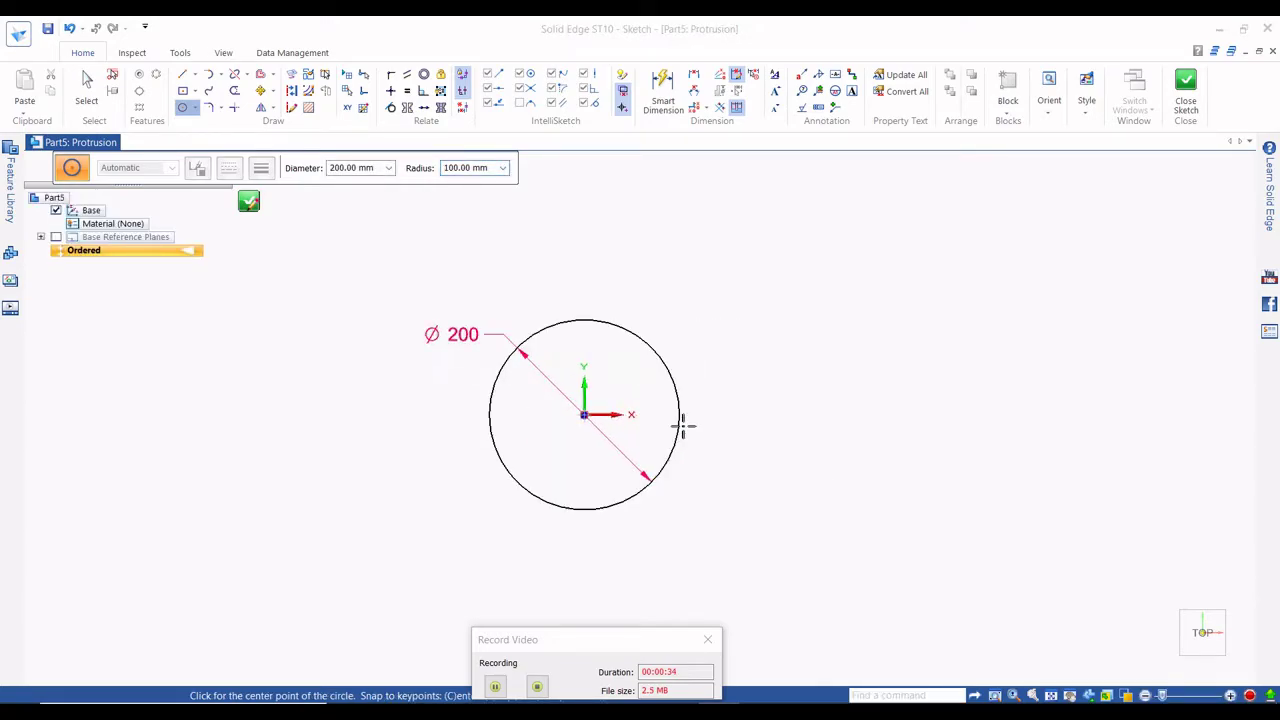
pyautogui.click(584, 414)
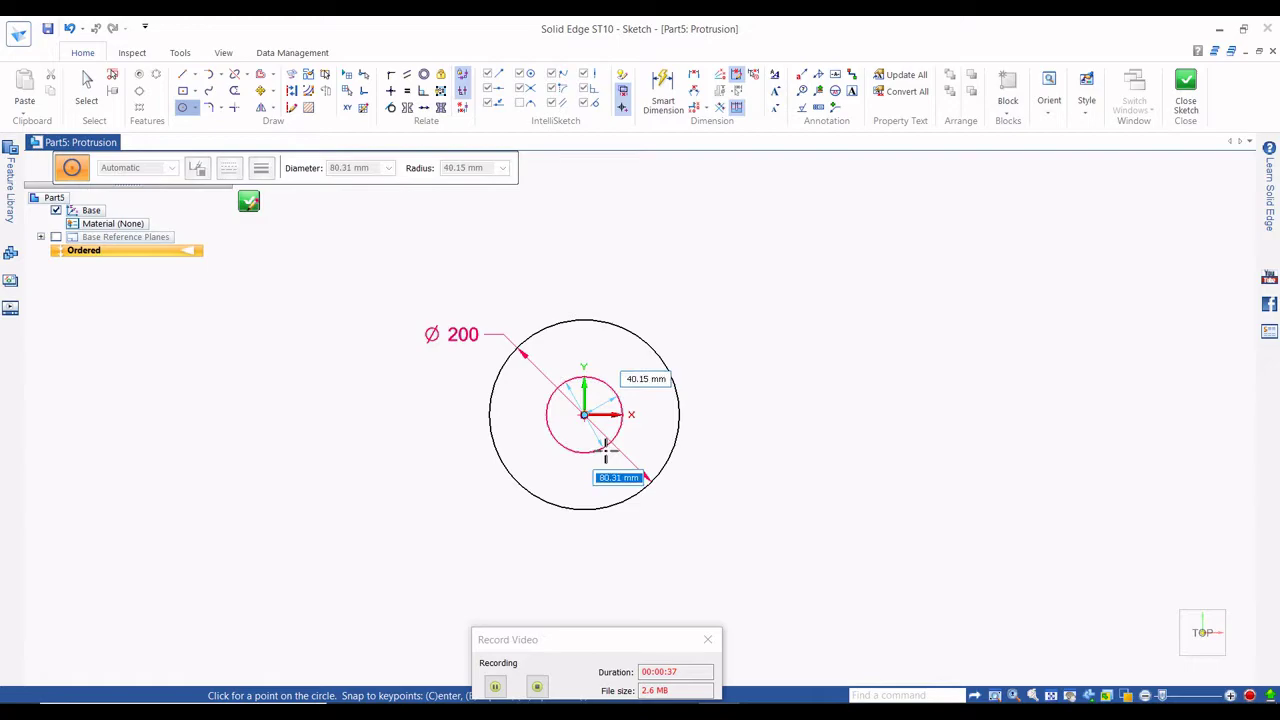
pyautogui.write('56')
pyautogui.press('Return')
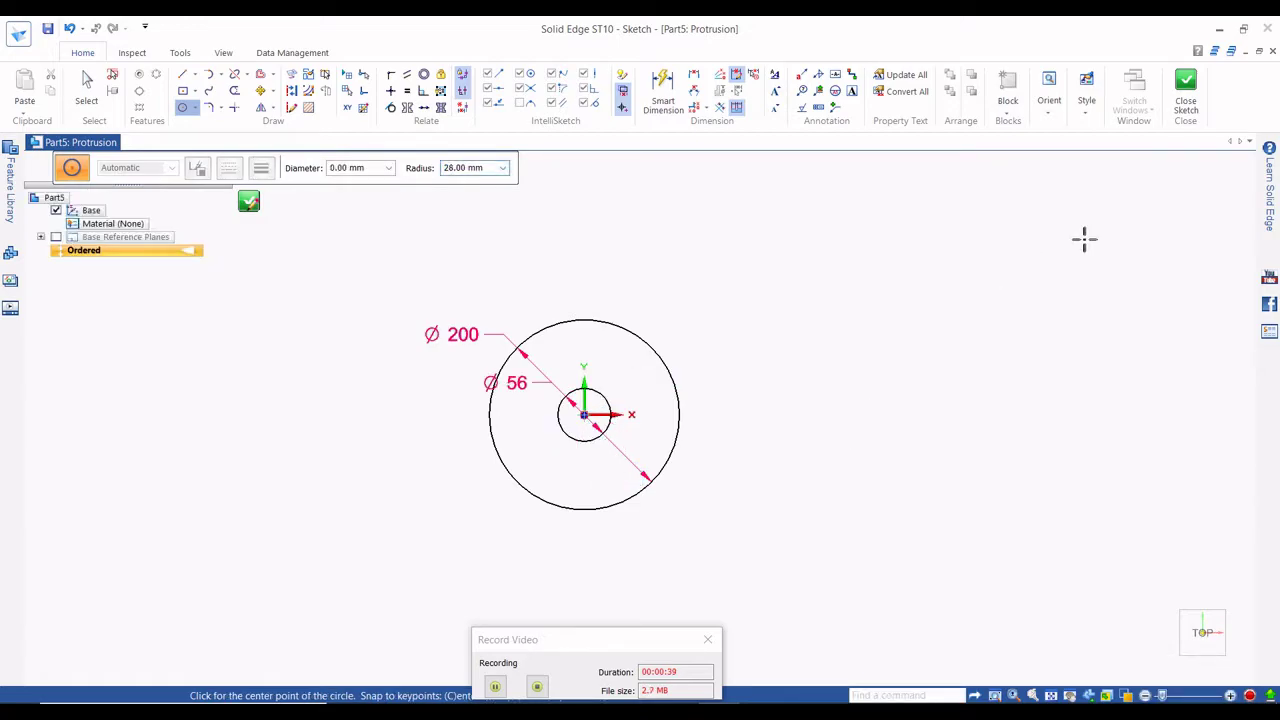
# Close the profile sketch and extrude the ring downward by 25 mm, finishing the protrusion.
pyautogui.click(1185, 90)
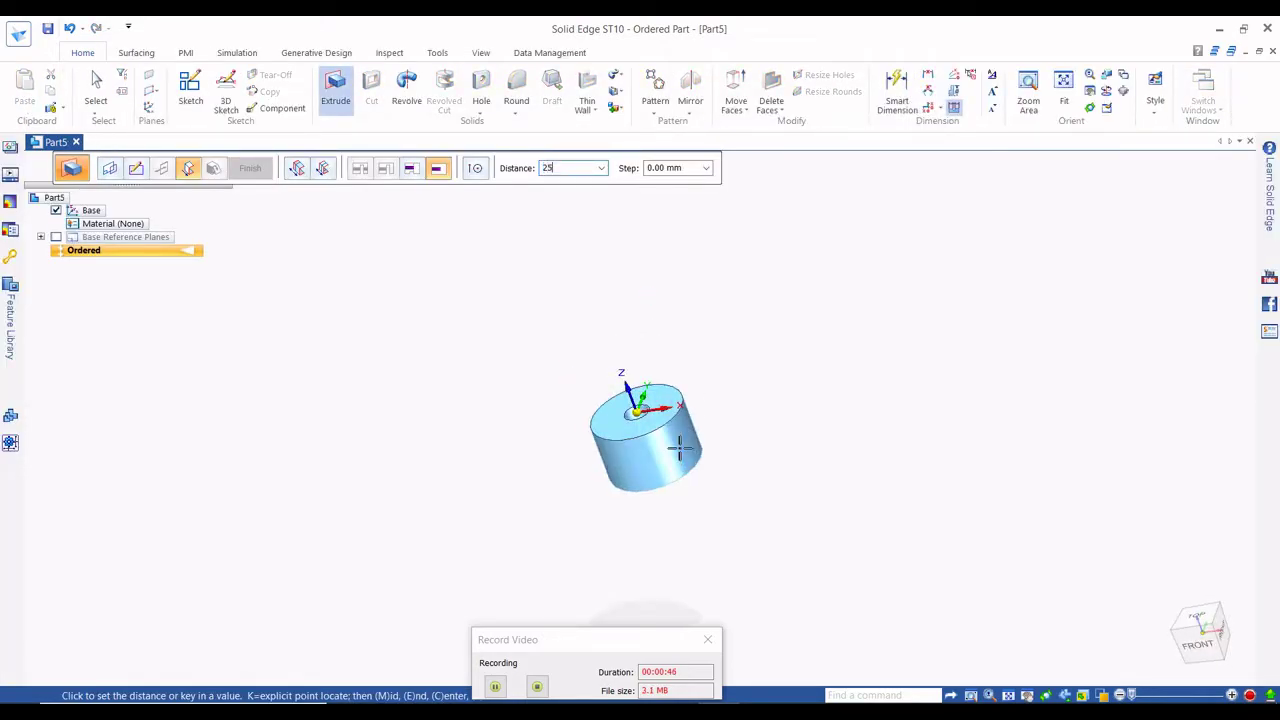
pyautogui.press('Tab')
pyautogui.click(703, 481)
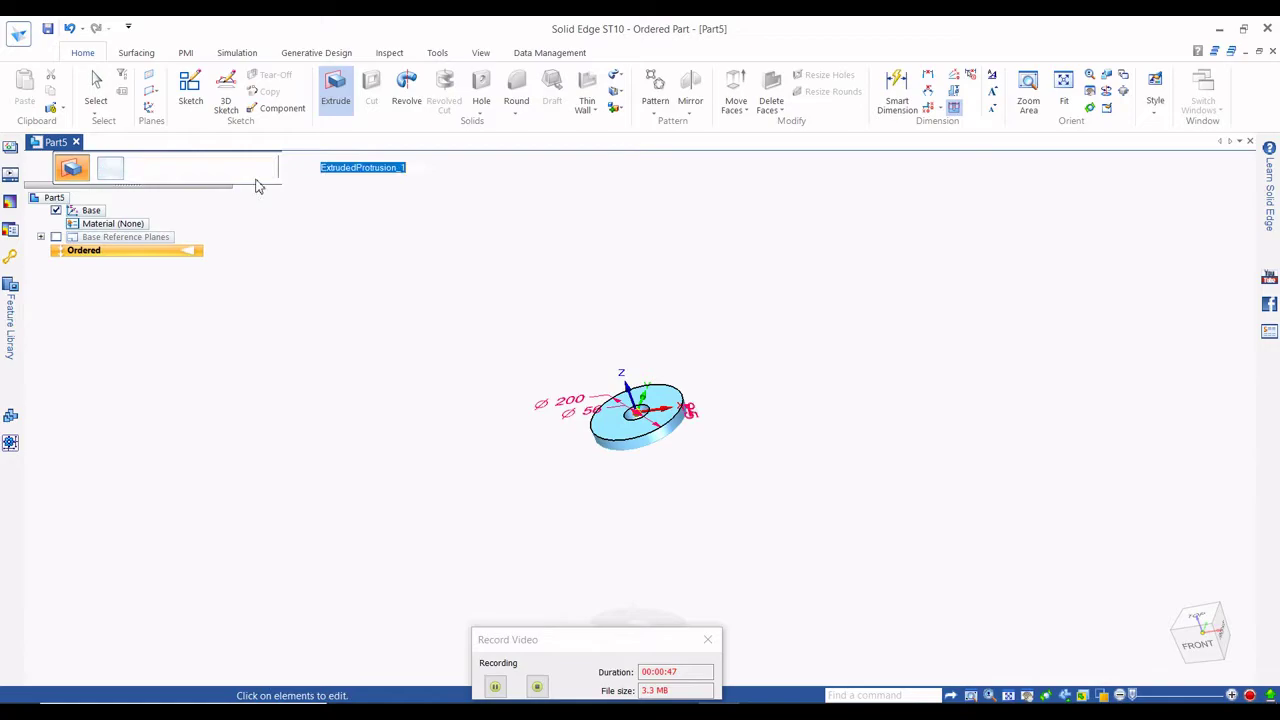
pyautogui.click(250, 168)
# Start a Hole feature with its sketch on the upper flat face of the retainer disc.
pyautogui.click(481, 108)
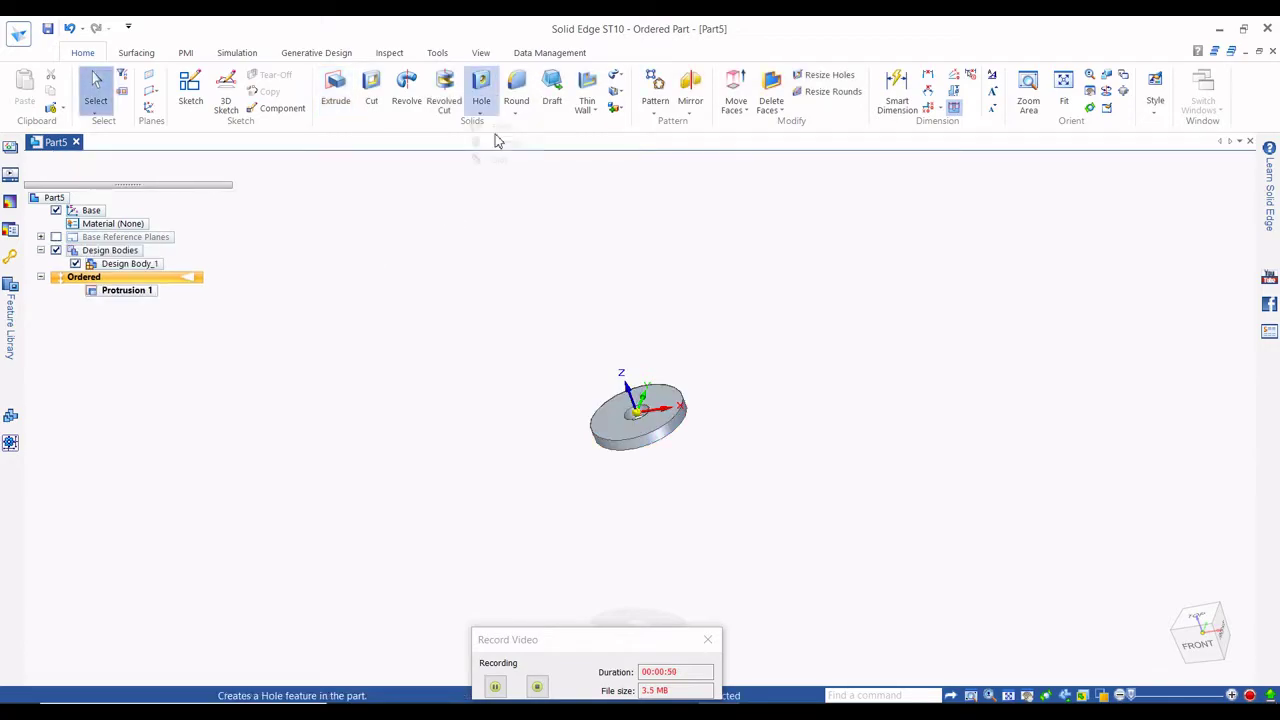
pyautogui.click(503, 127)
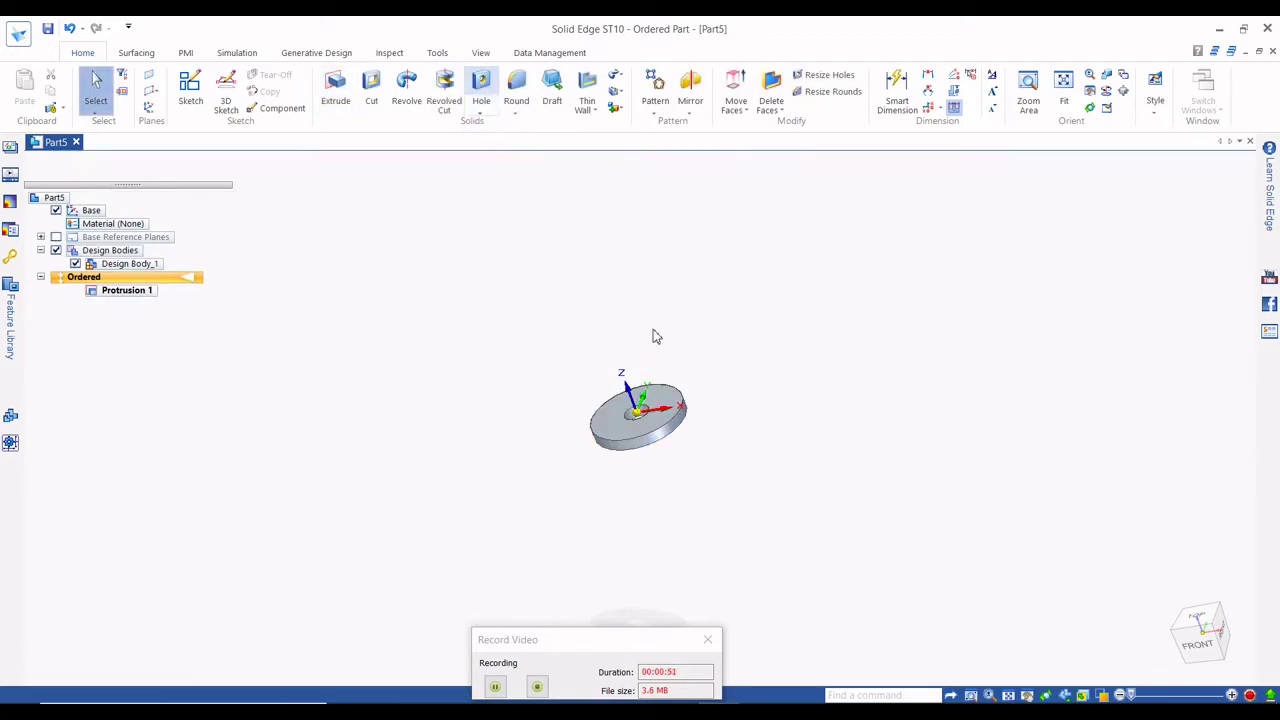
pyautogui.click(660, 400)
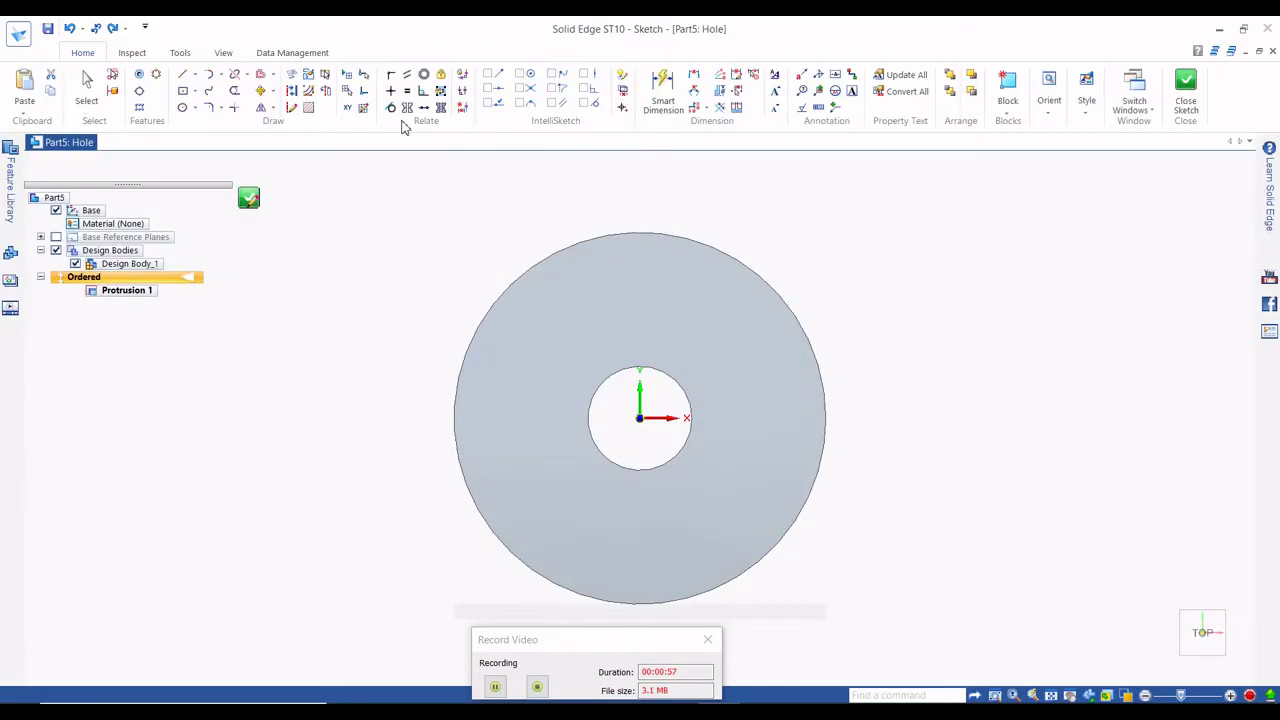
# Draw a 150 mm diameter circle centred on the origin as the hole pitch circle.
pyautogui.click(197, 108)
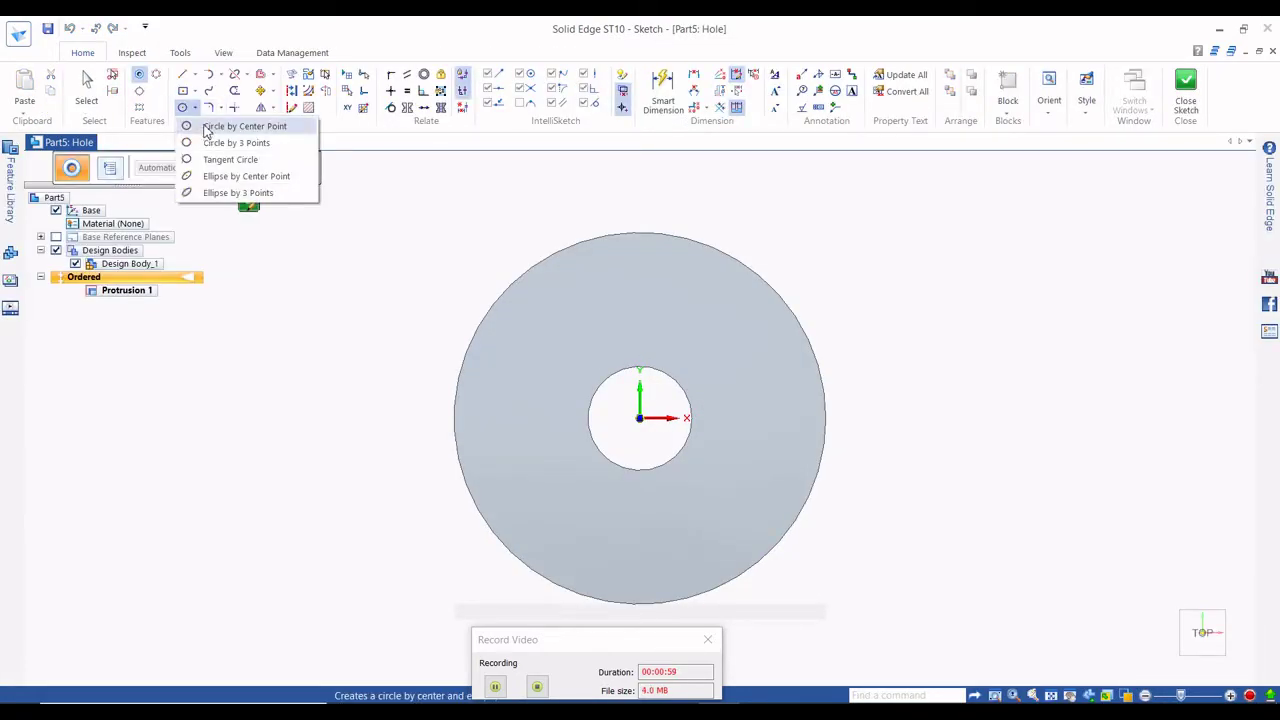
pyautogui.click(212, 127)
pyautogui.click(640, 418)
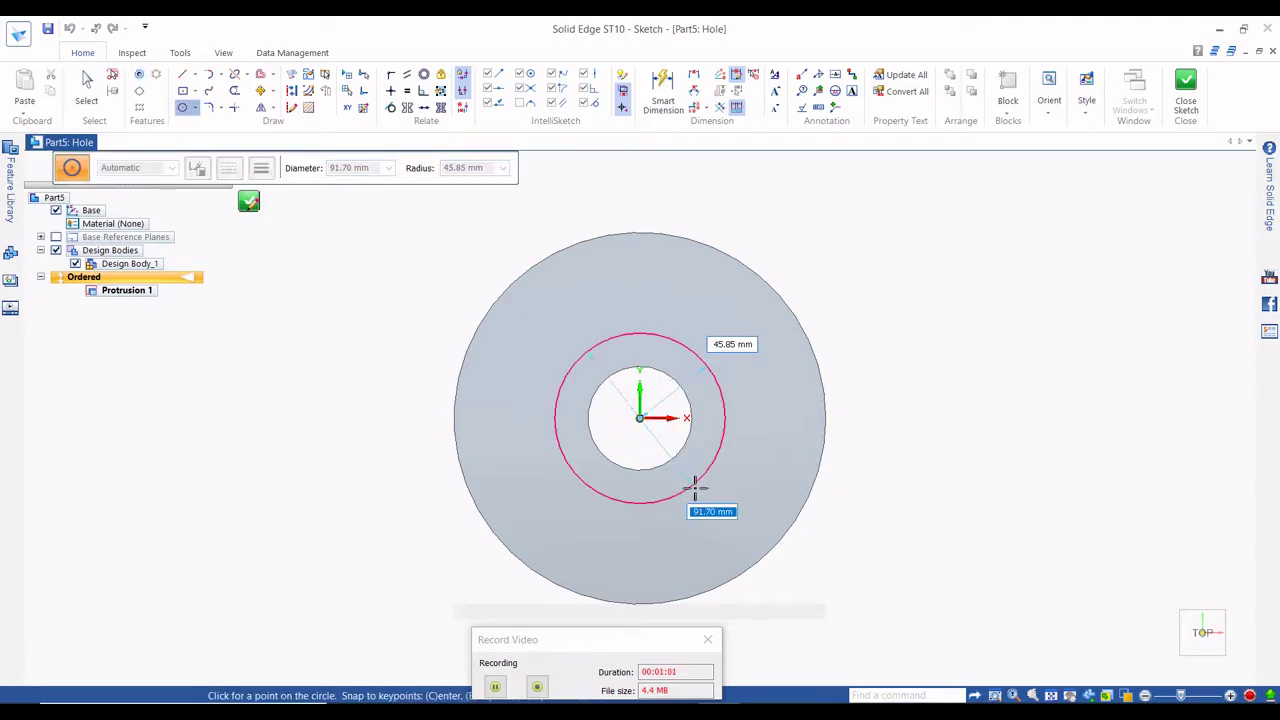
pyautogui.press('Return')
pyautogui.rightClick(874, 437)
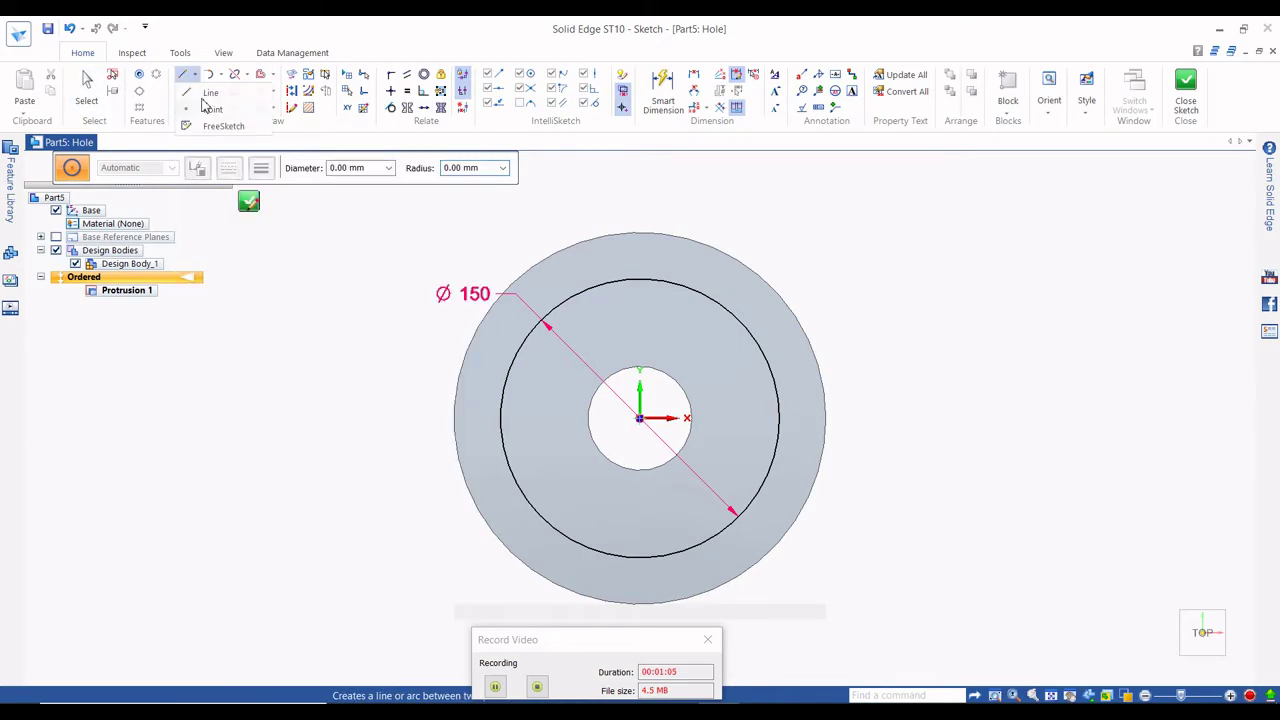
# Draw three radial lines from the origin to the pitch circle: one vertically upward, one to the lower left and one to the lower right.
pyautogui.click(182, 74)
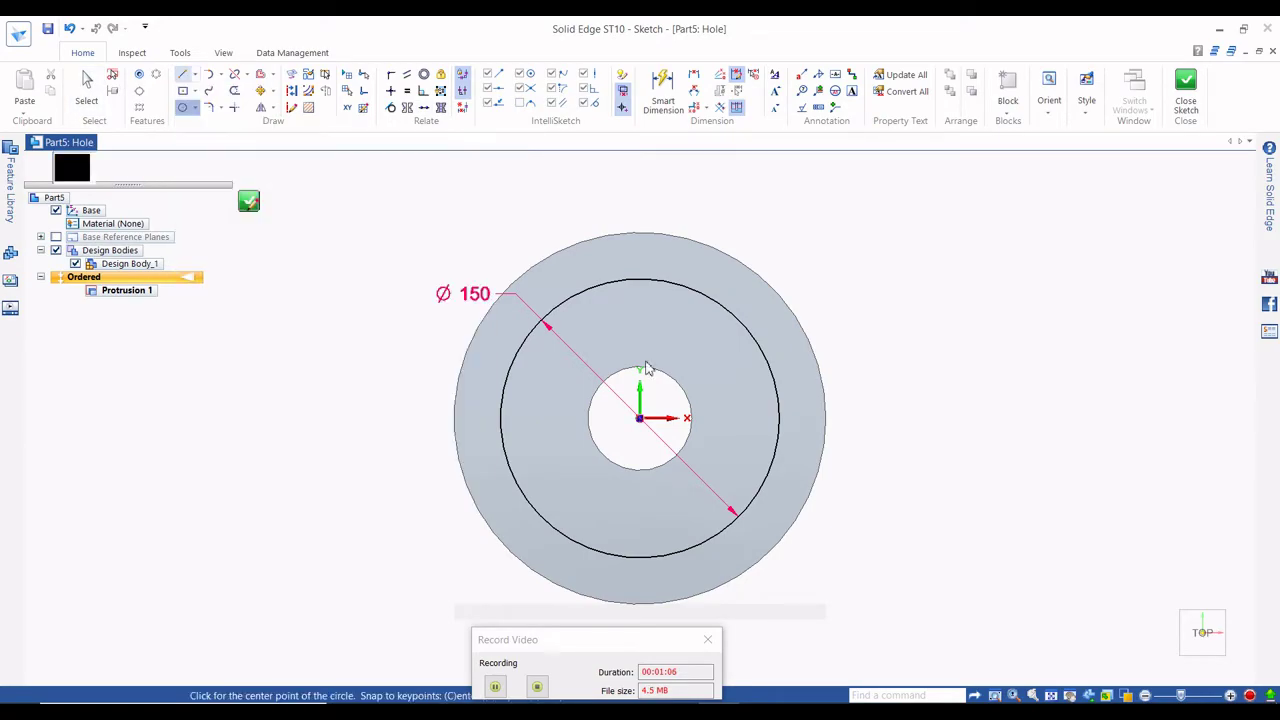
pyautogui.click(640, 418)
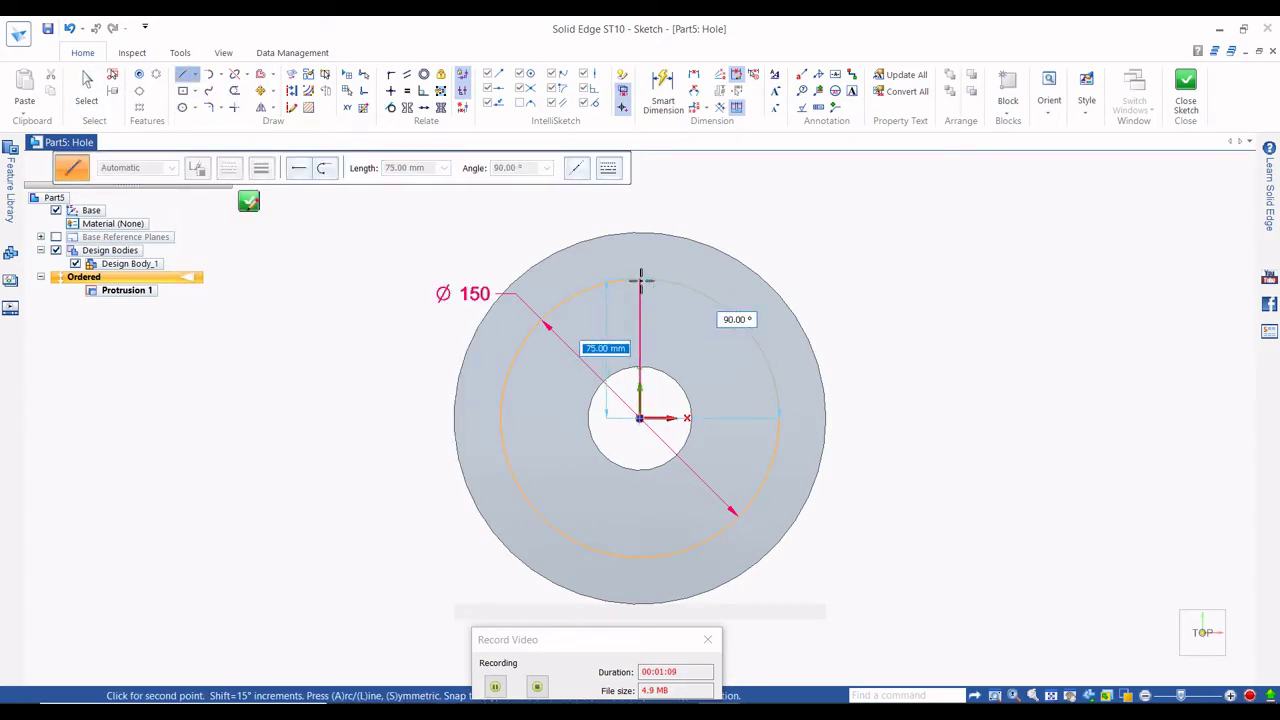
pyautogui.click(640, 279)
pyautogui.click(640, 418)
pyautogui.click(531, 503)
pyautogui.click(640, 418)
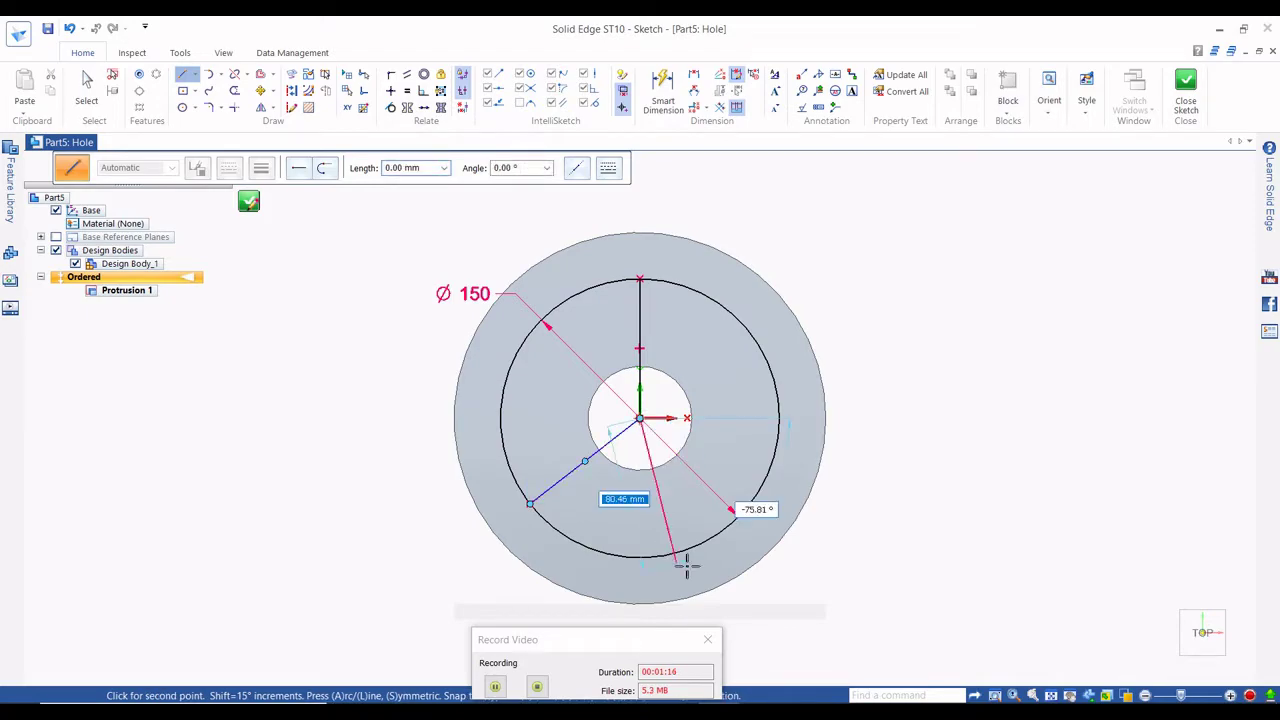
pyautogui.rightClick(953, 481)
pyautogui.press('Escape')
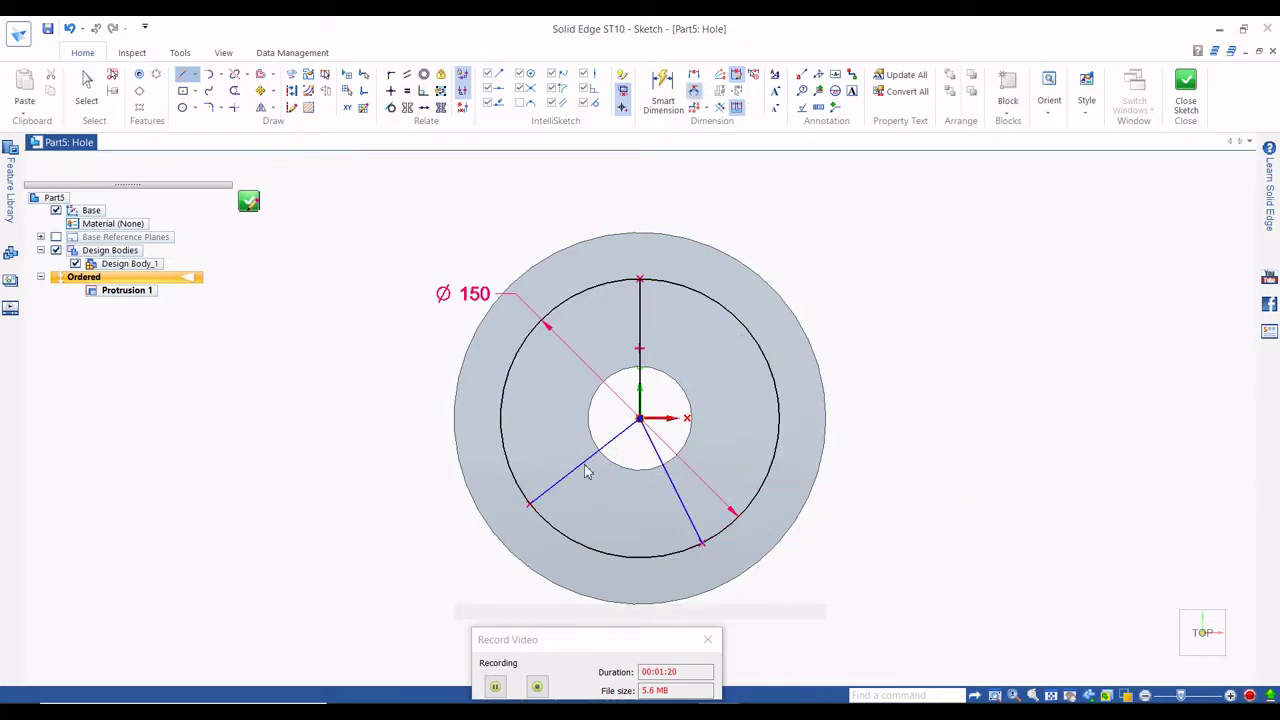
# Dimension the angle between the two lower radial lines as 120°.
pyautogui.click(582, 464)
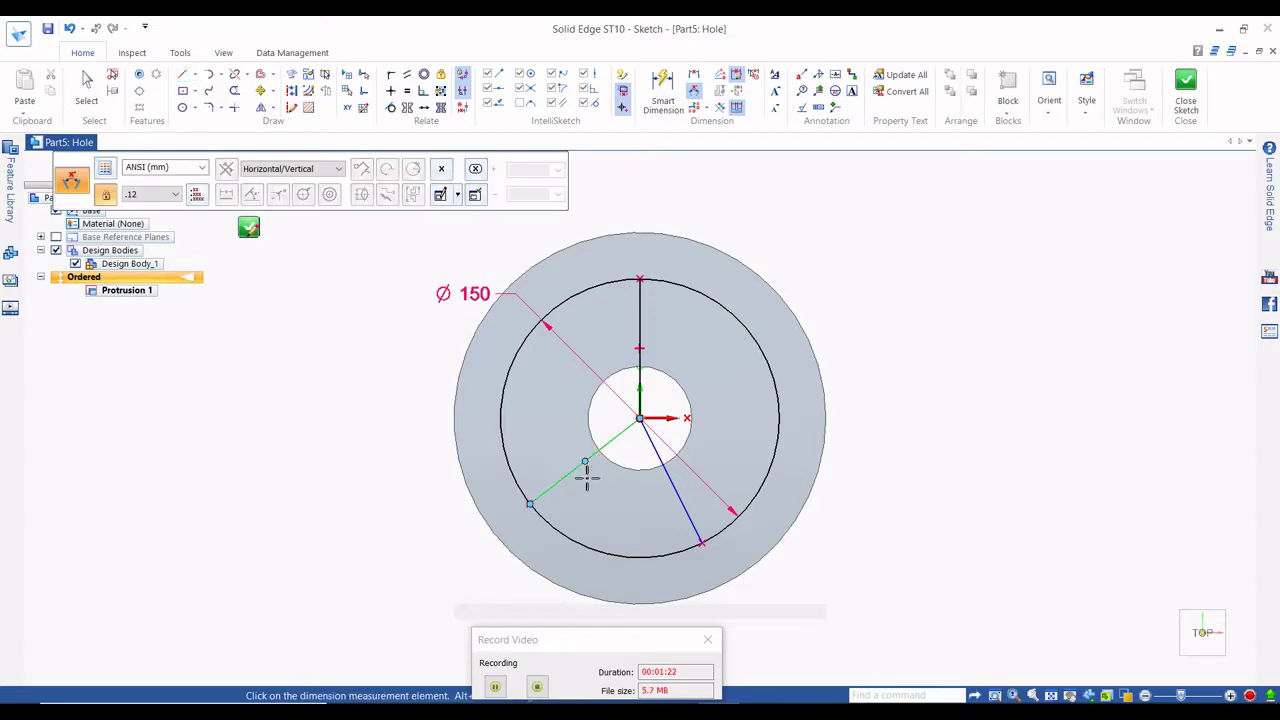
pyautogui.click(814, 512)
pyautogui.write('120')
pyautogui.press('Return')
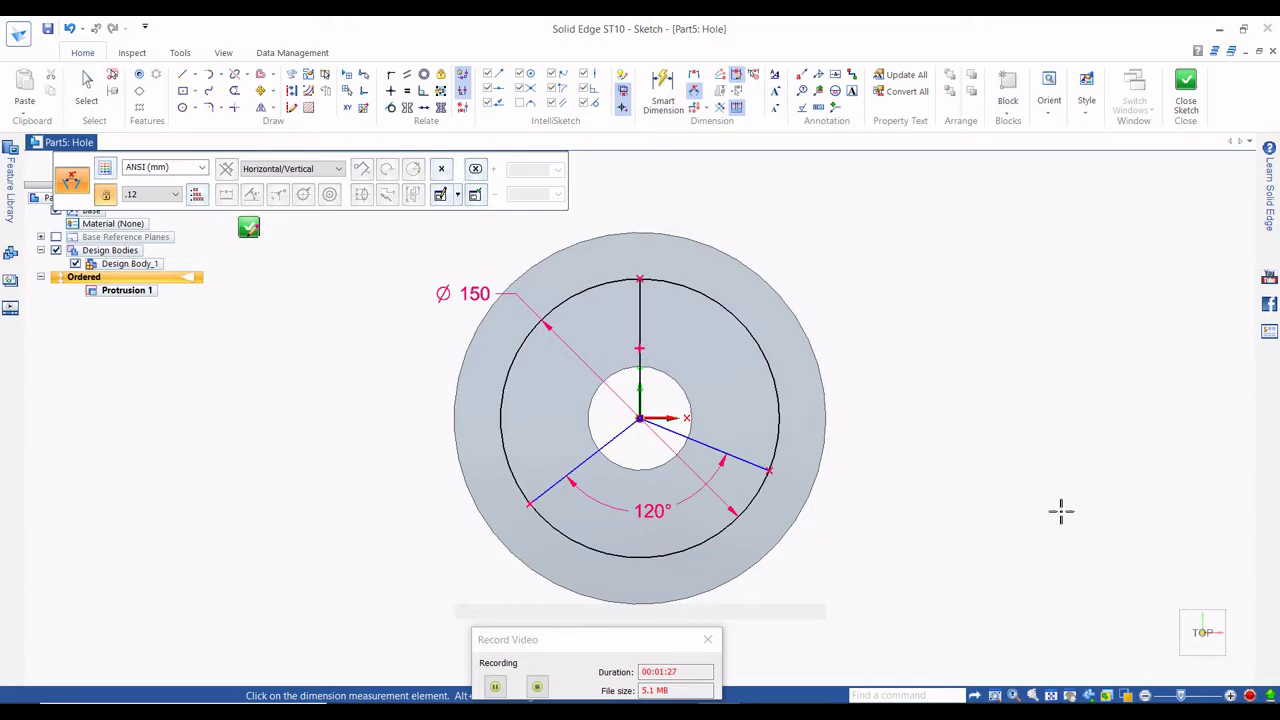
# Dimension the angle between the lower-right radial line and the vertical line as 120°.
pyautogui.click(718, 452)
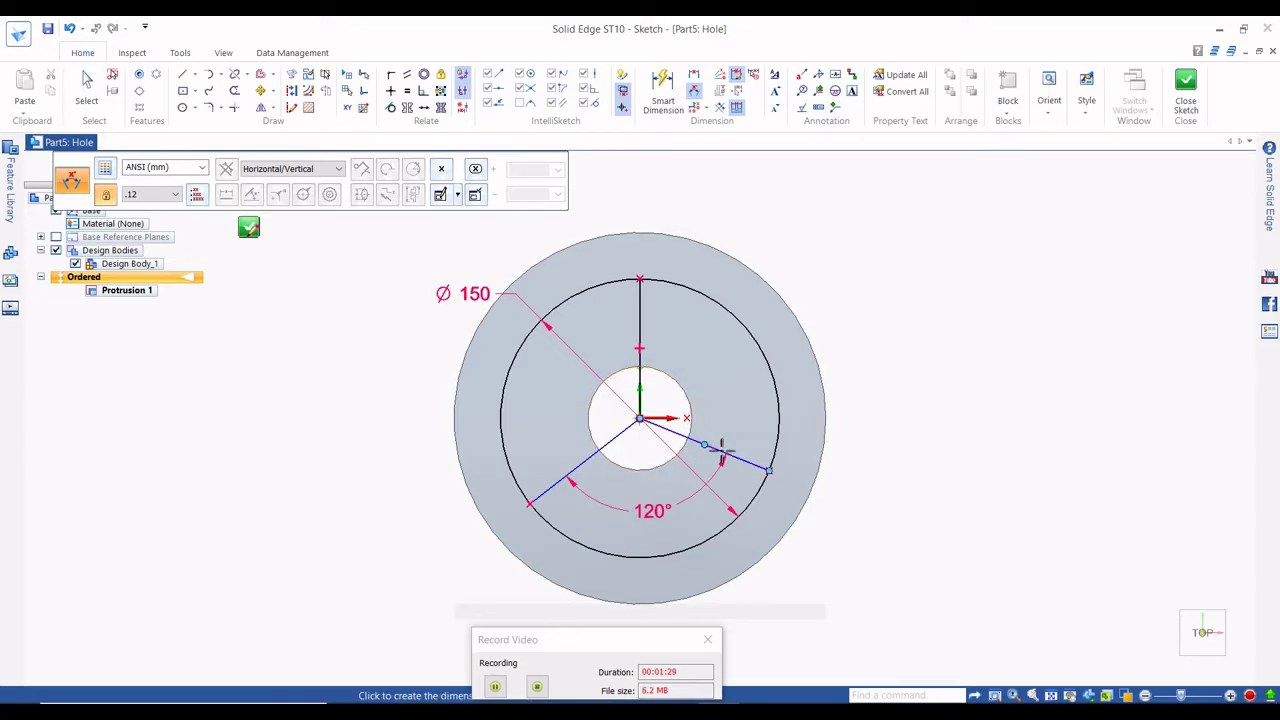
pyautogui.click(696, 403)
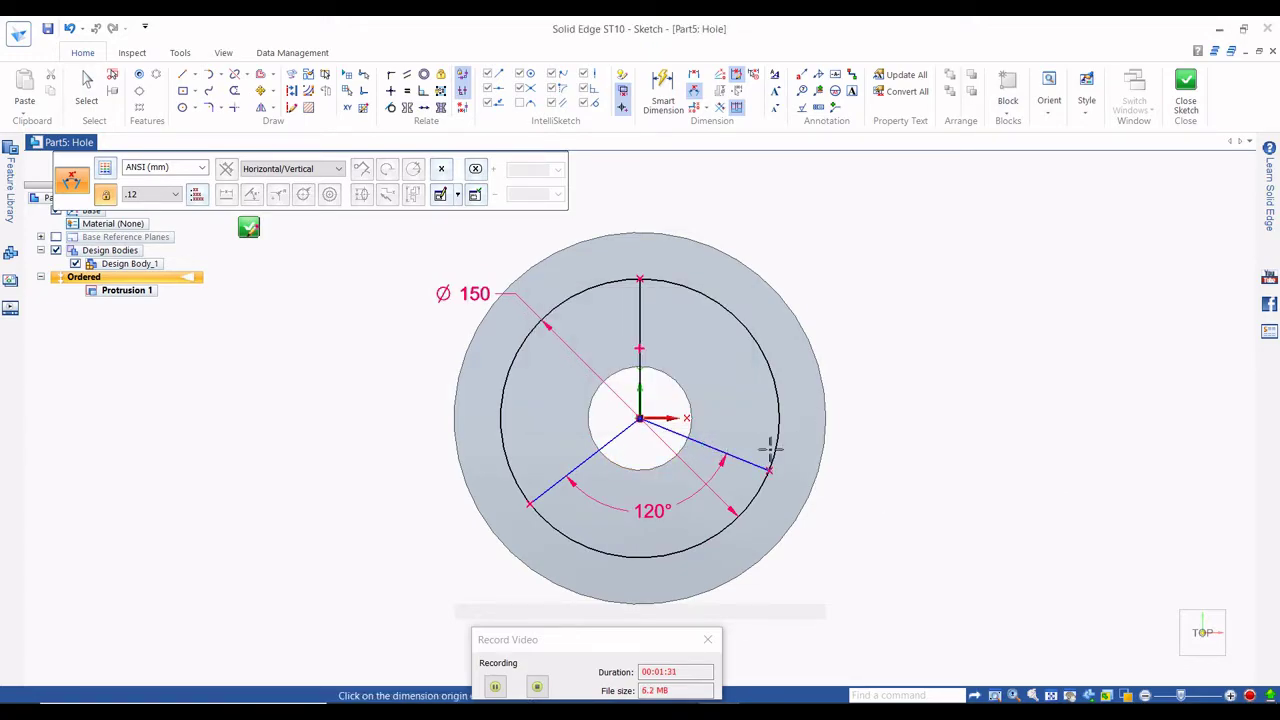
pyautogui.click(742, 459)
pyautogui.click(641, 325)
pyautogui.click(677, 346)
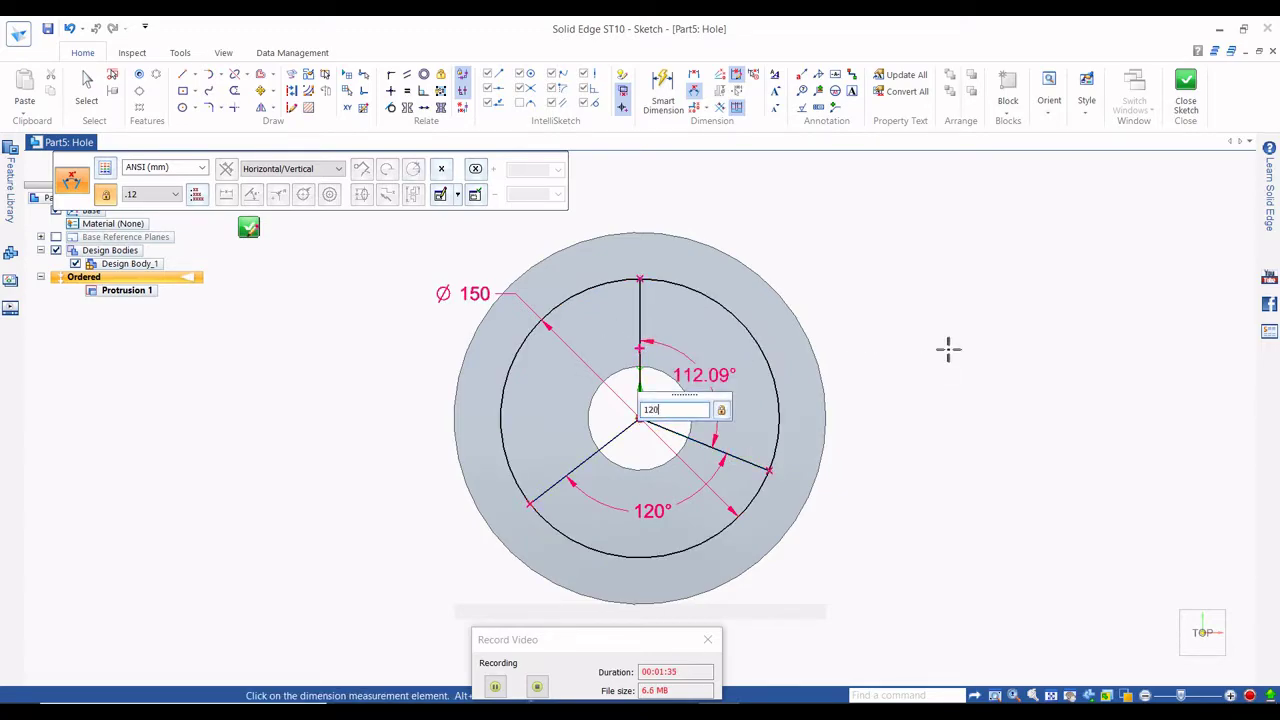
pyautogui.press('Return')
pyautogui.press('Escape')
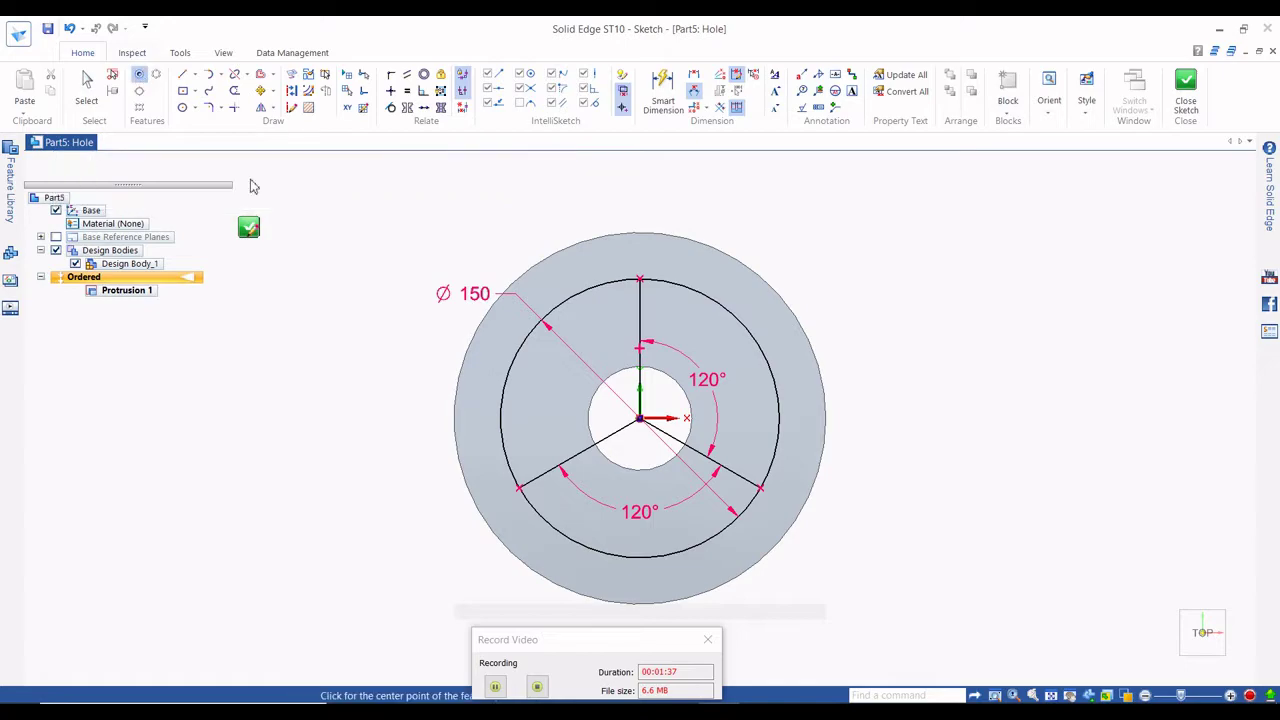
# Place hole circles at the outer ends of the three radial lines and close the hole sketch.
pyautogui.press('c')
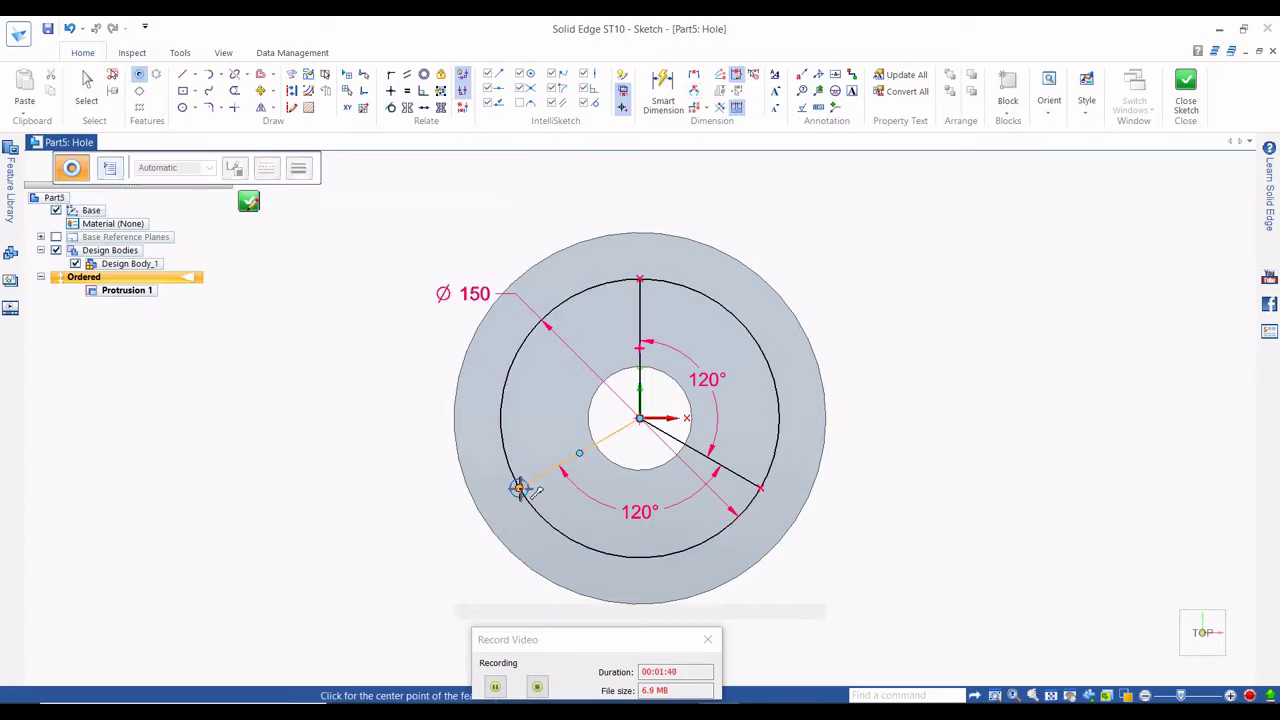
pyautogui.click(760, 487)
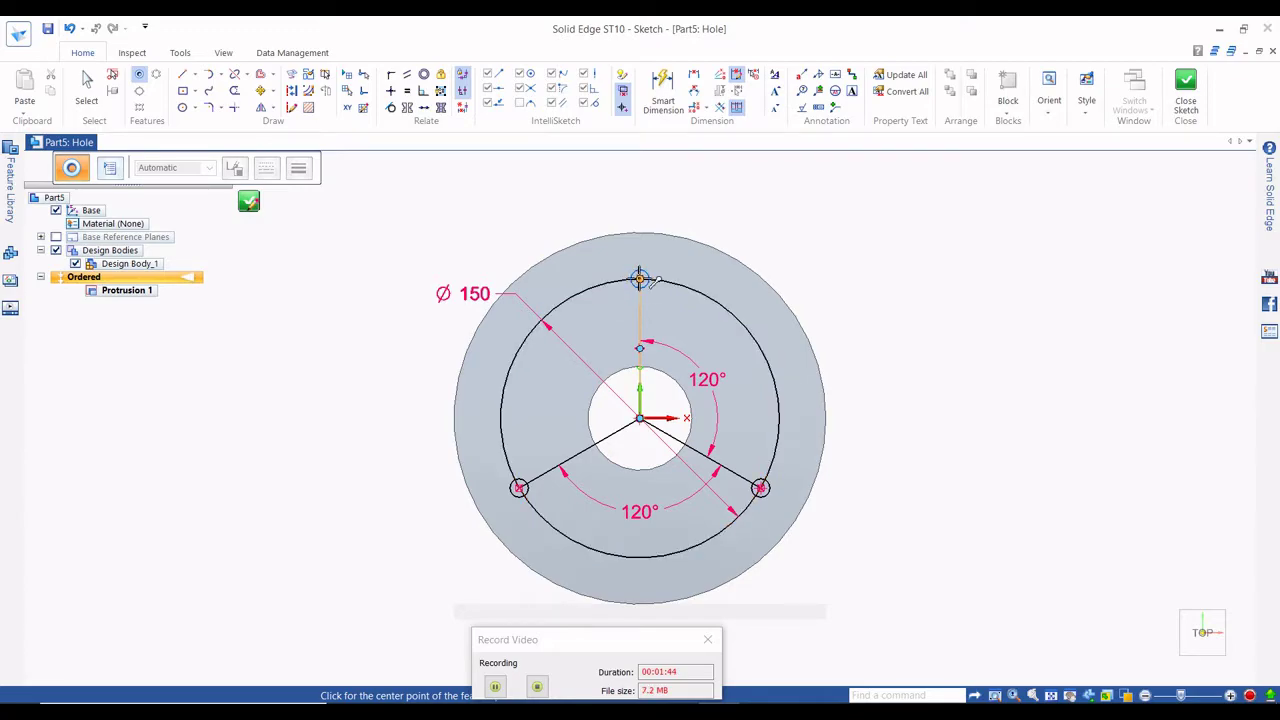
pyautogui.click(1185, 88)
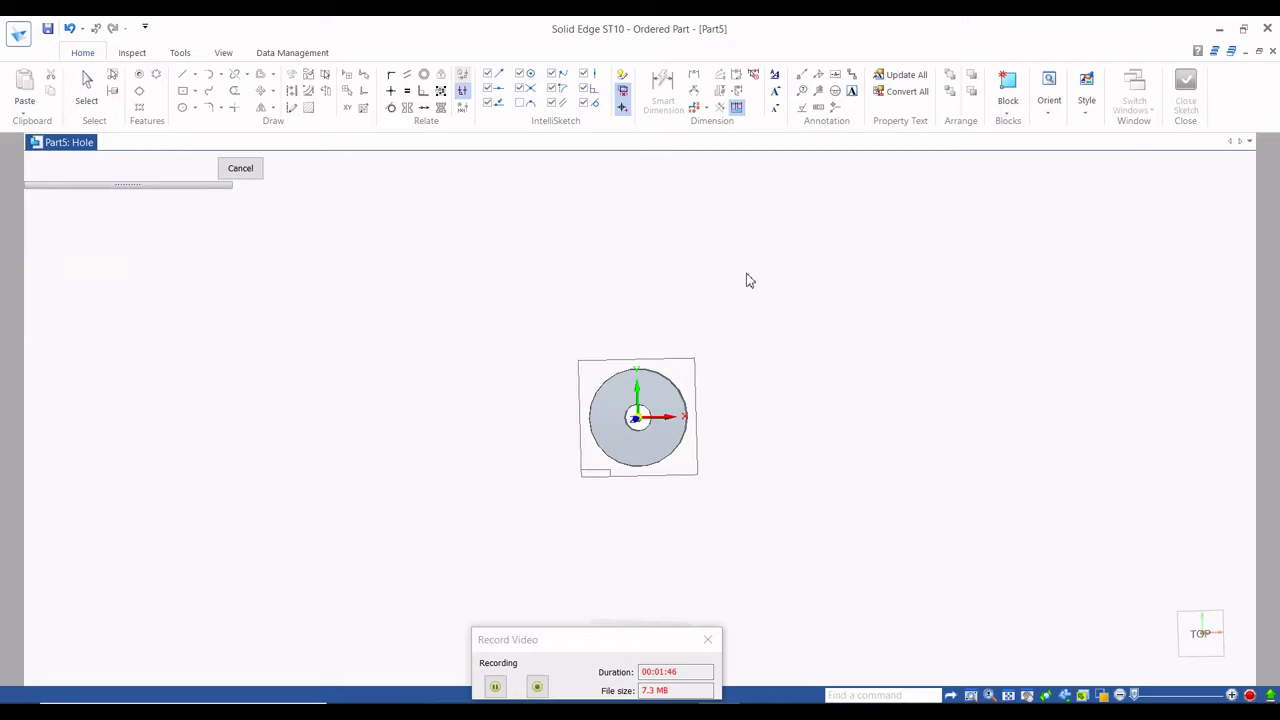
# Set the hole diameter to 20.3 mm with a finite depth in the hole options and finish the three retainer holes.
pyautogui.click(112, 170)
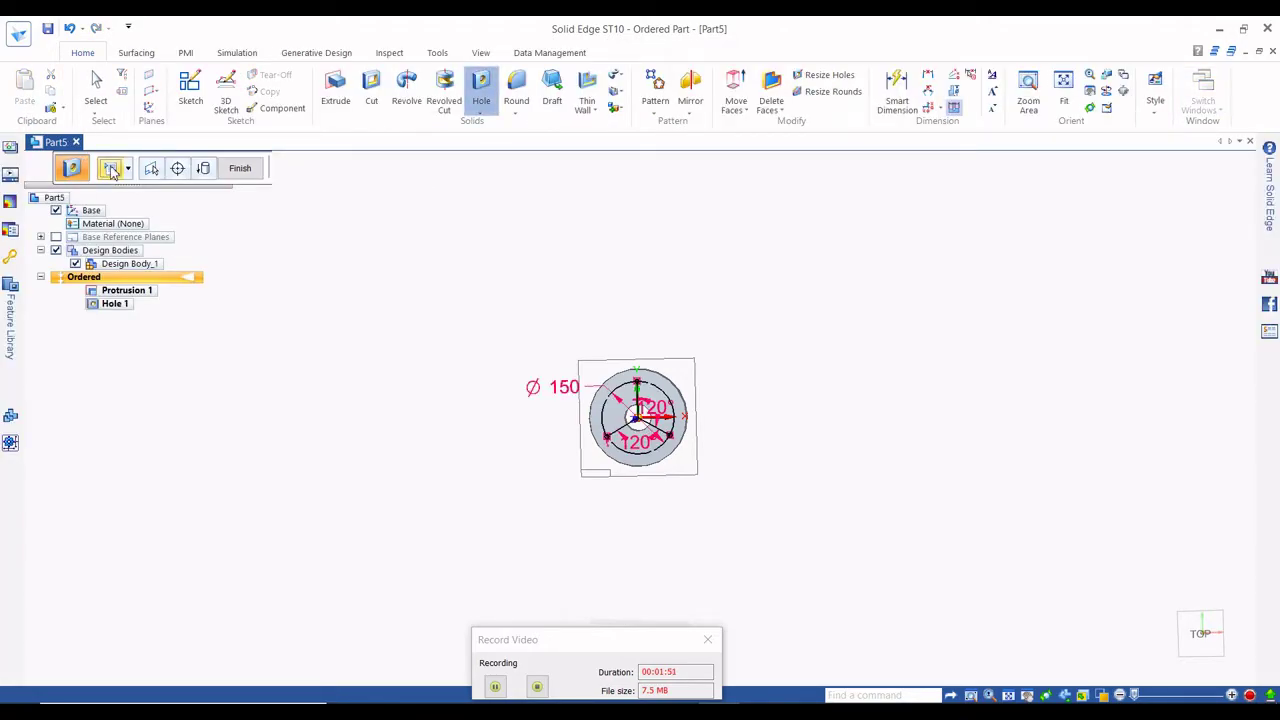
pyautogui.click(112, 170)
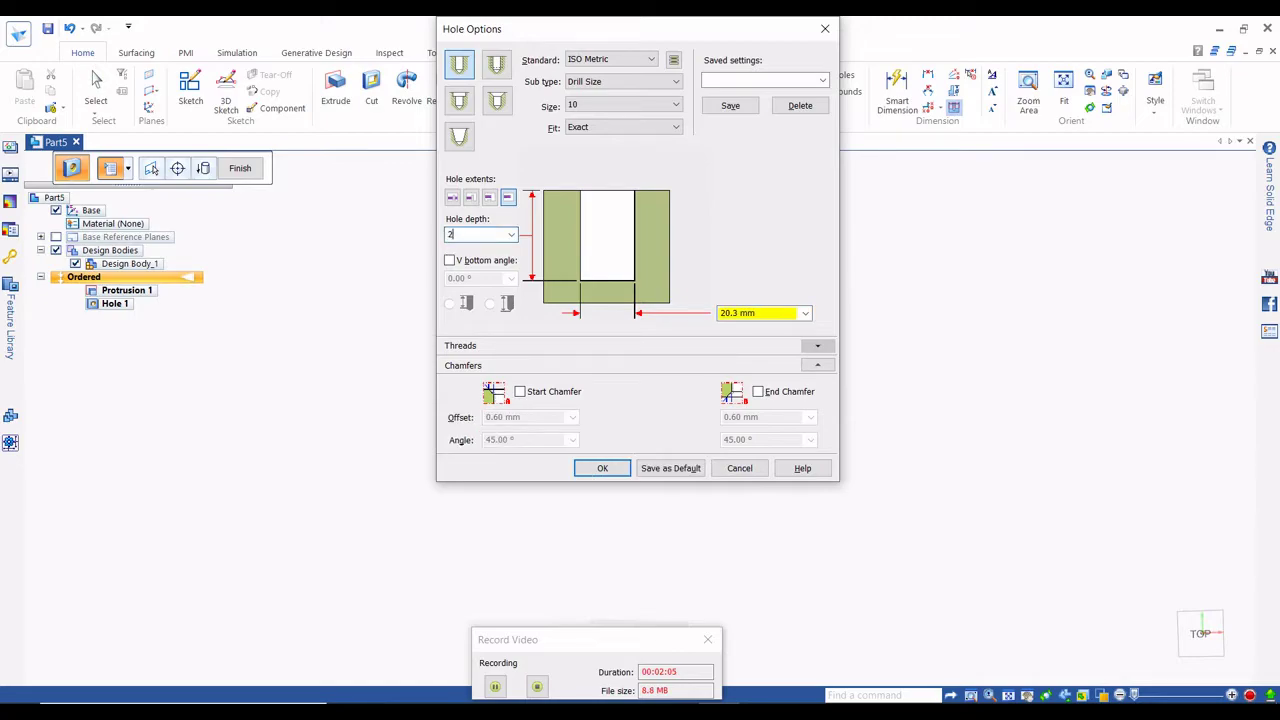
pyautogui.click(602, 468)
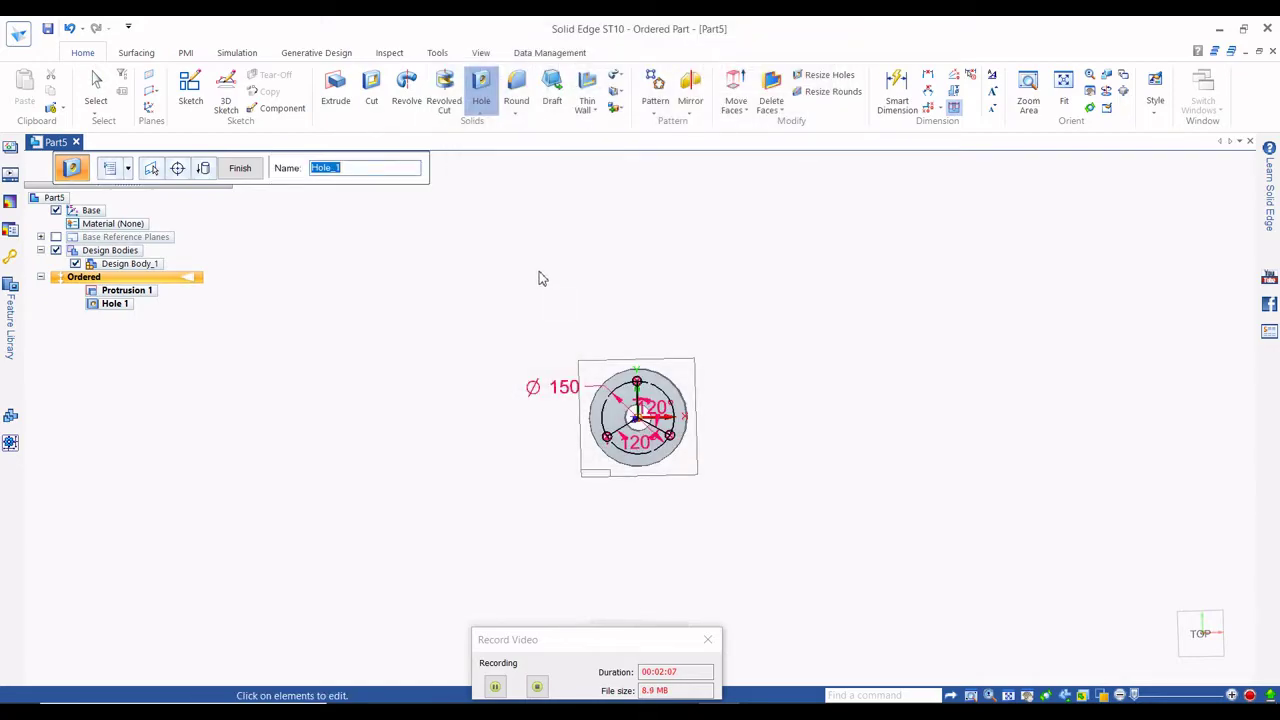
pyautogui.click(240, 168)
pyautogui.click(240, 168)
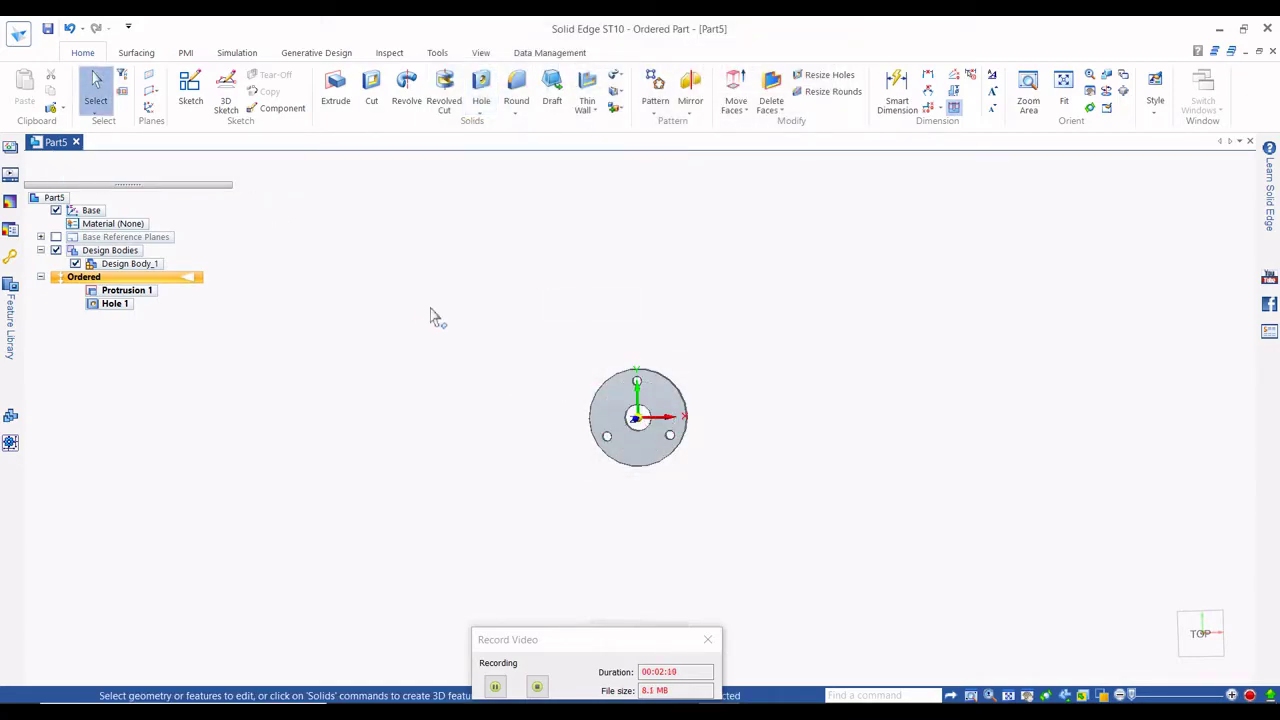
pyautogui.scroll(3, 645, 438)
pyautogui.moveTo(645, 438); pyautogui.dragTo(669, 437, button='middle')
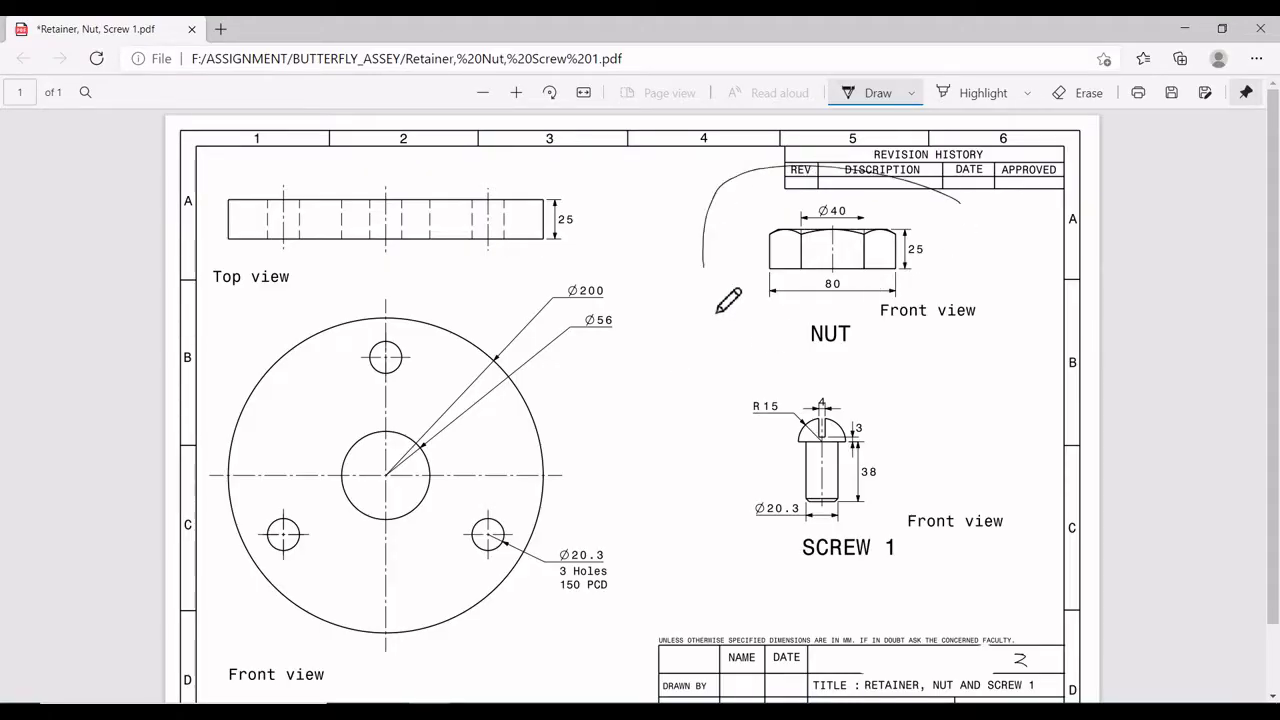
# Circle the nut in the PDF drawing, switch to Solid Edge, and start an Extrude with its sketch on the horizontal XY plane.
pyautogui.moveTo(717, 312)
pyautogui.mouseDown()
pyautogui.moveTo(1020, 274)
pyautogui.moveTo(890, 150)
pyautogui.mouseUp()
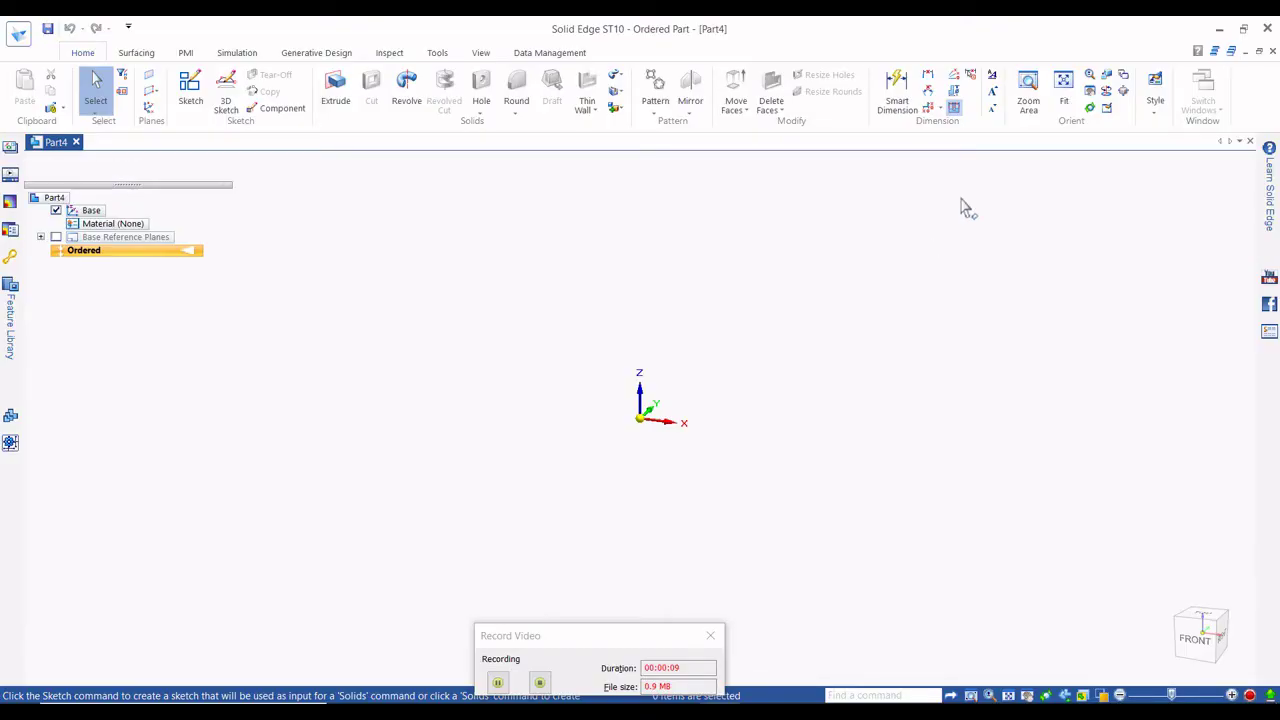
pyautogui.click(336, 90)
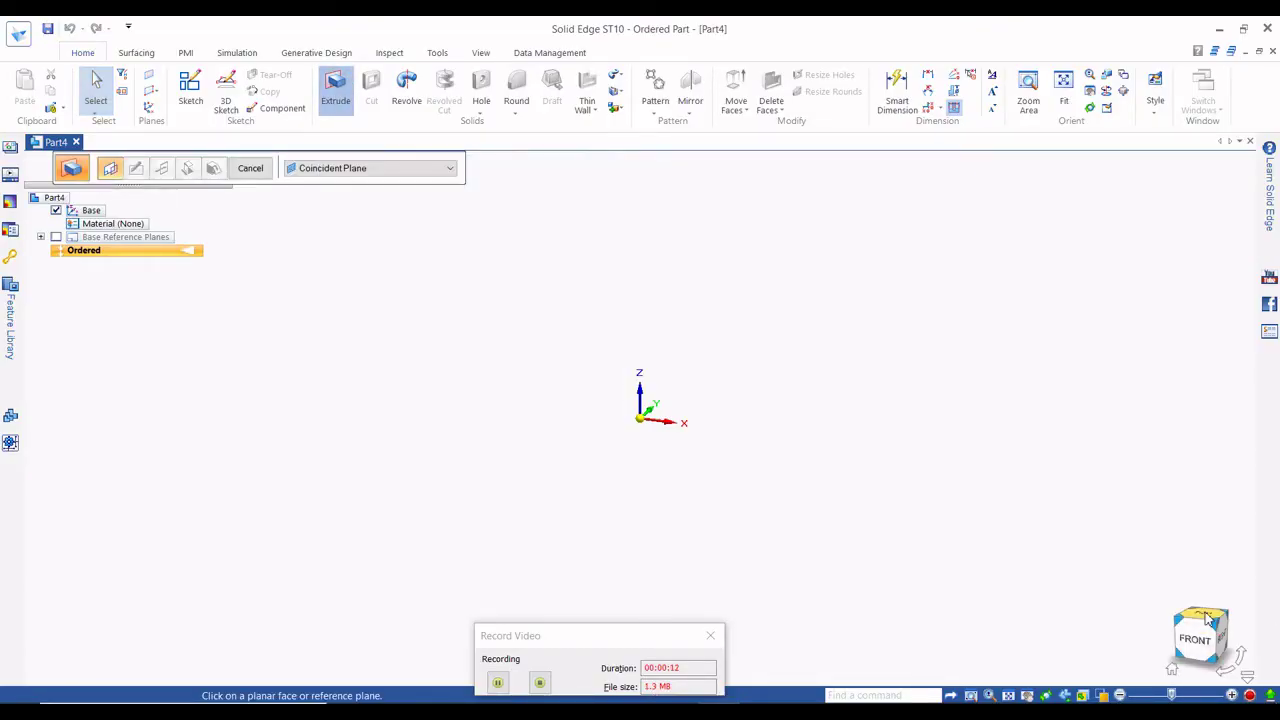
pyautogui.click(655, 400)
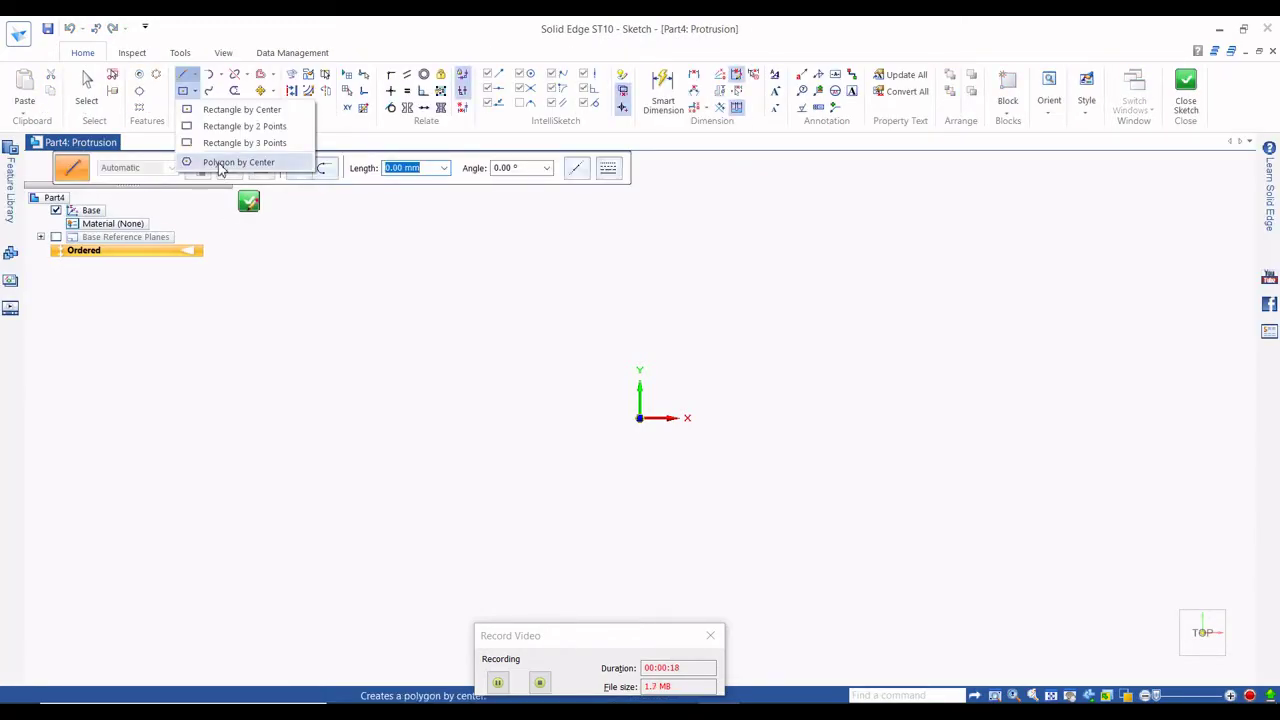
# Draw a six-sided polygon centred on the origin and set its inscribed circle's diameter to 80 mm.
pyautogui.click(240, 162)
pyautogui.click(640, 418)
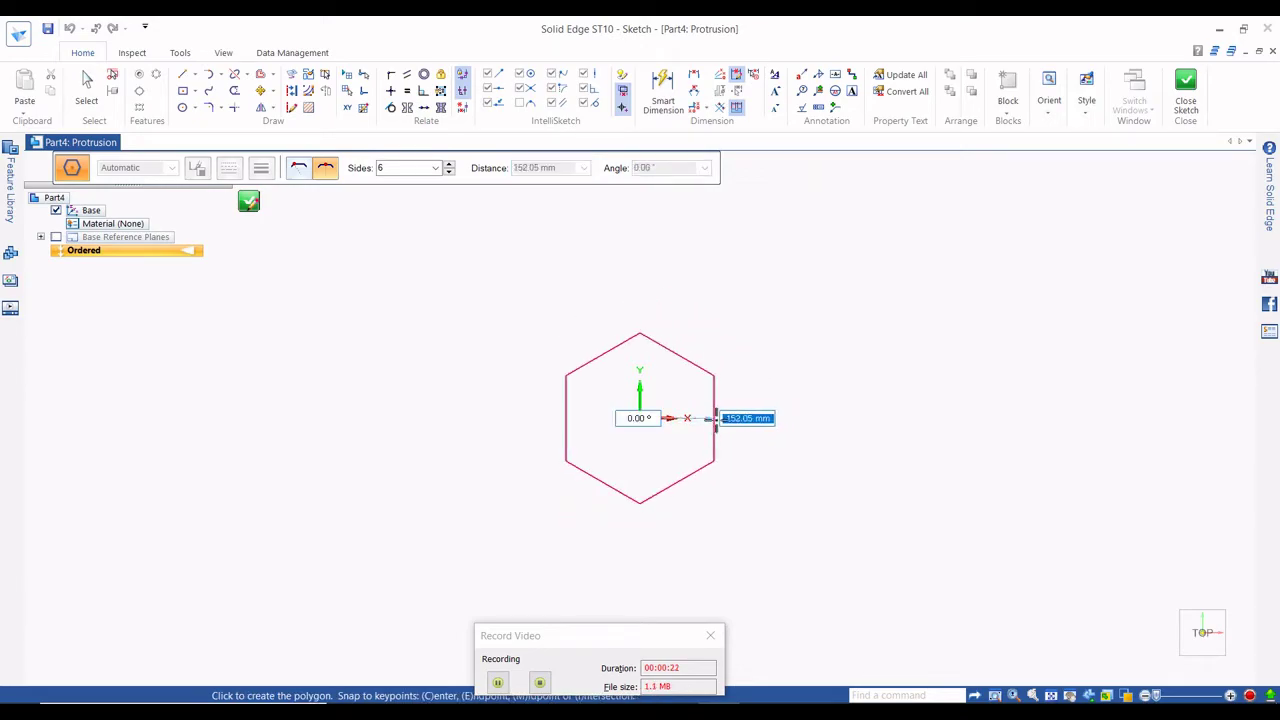
pyautogui.click(716, 418)
pyautogui.press('Escape')
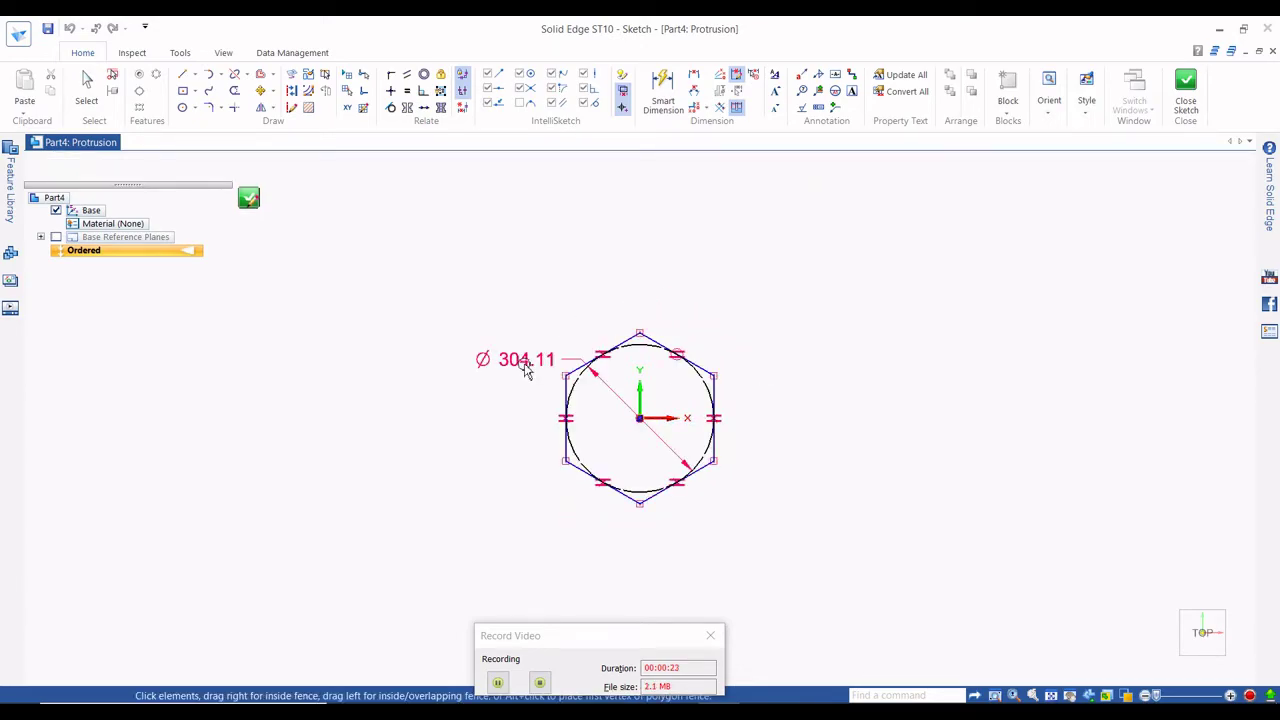
pyautogui.click(522, 352)
pyautogui.write('80')
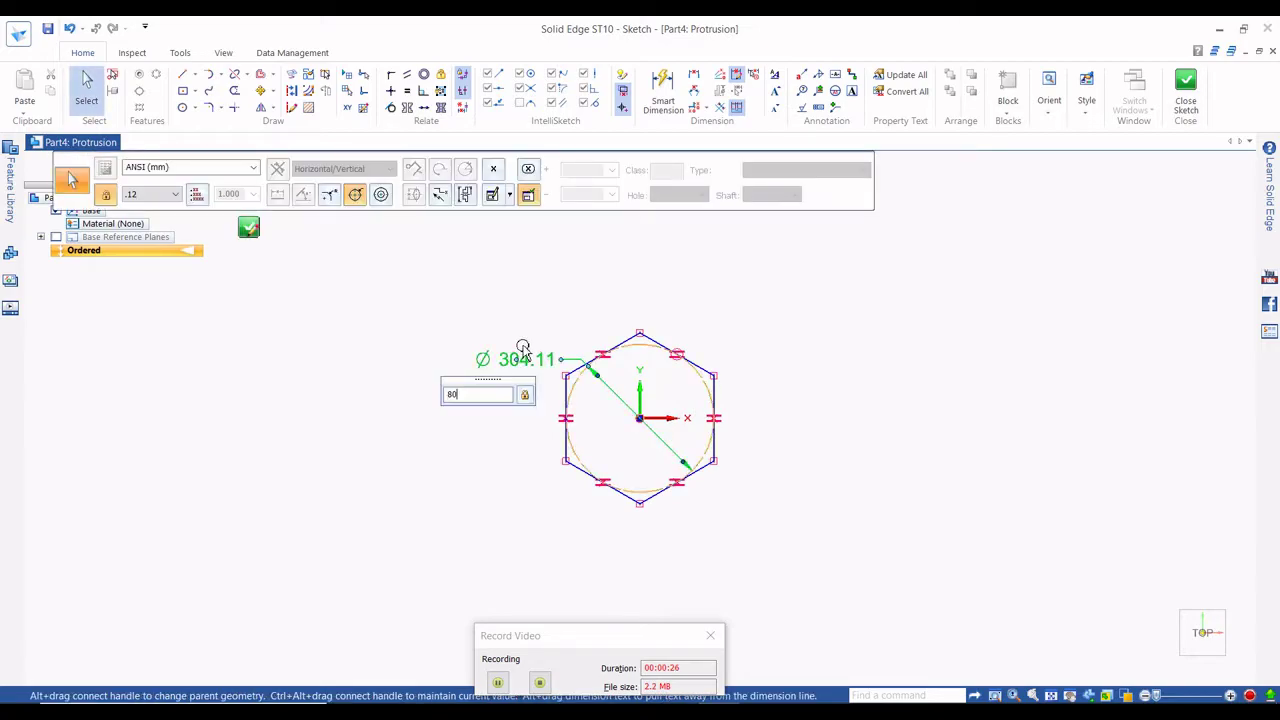
pyautogui.press('Return')
# Draw a 40 mm diameter circle centred on the origin inside the hexagon.
pyautogui.scroll(5, 648, 422)
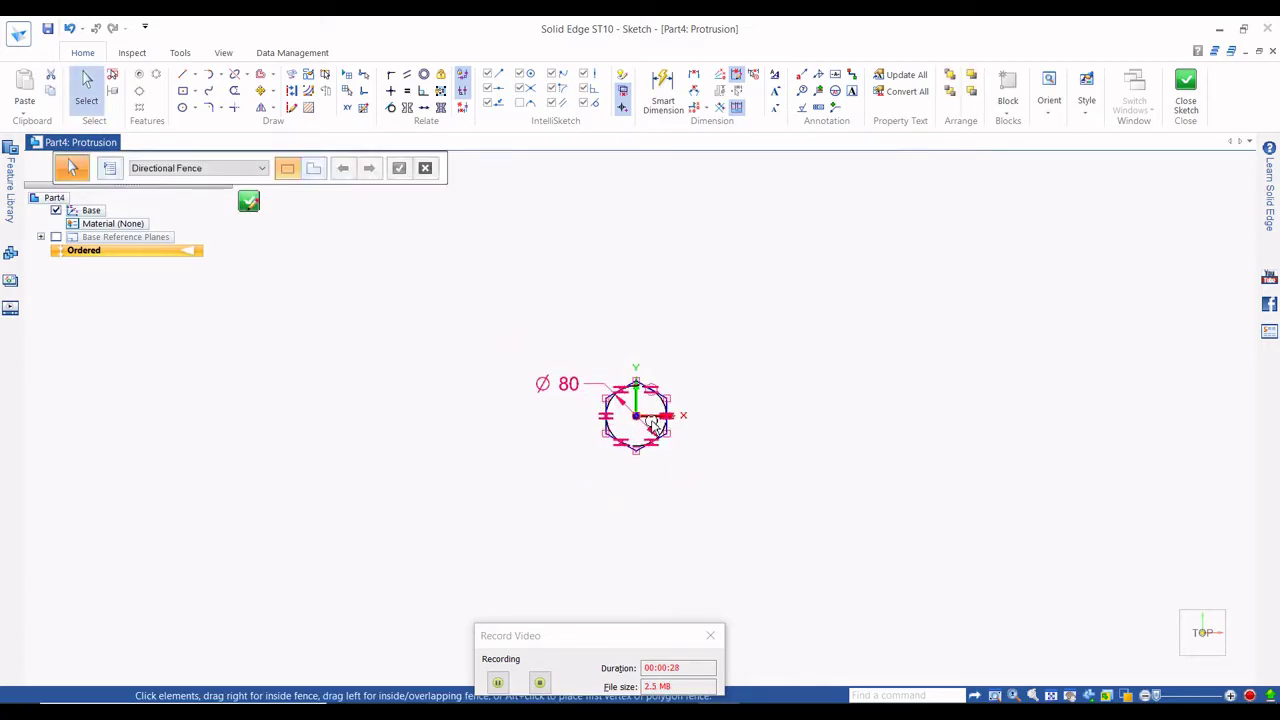
pyautogui.scroll(1, 645, 418)
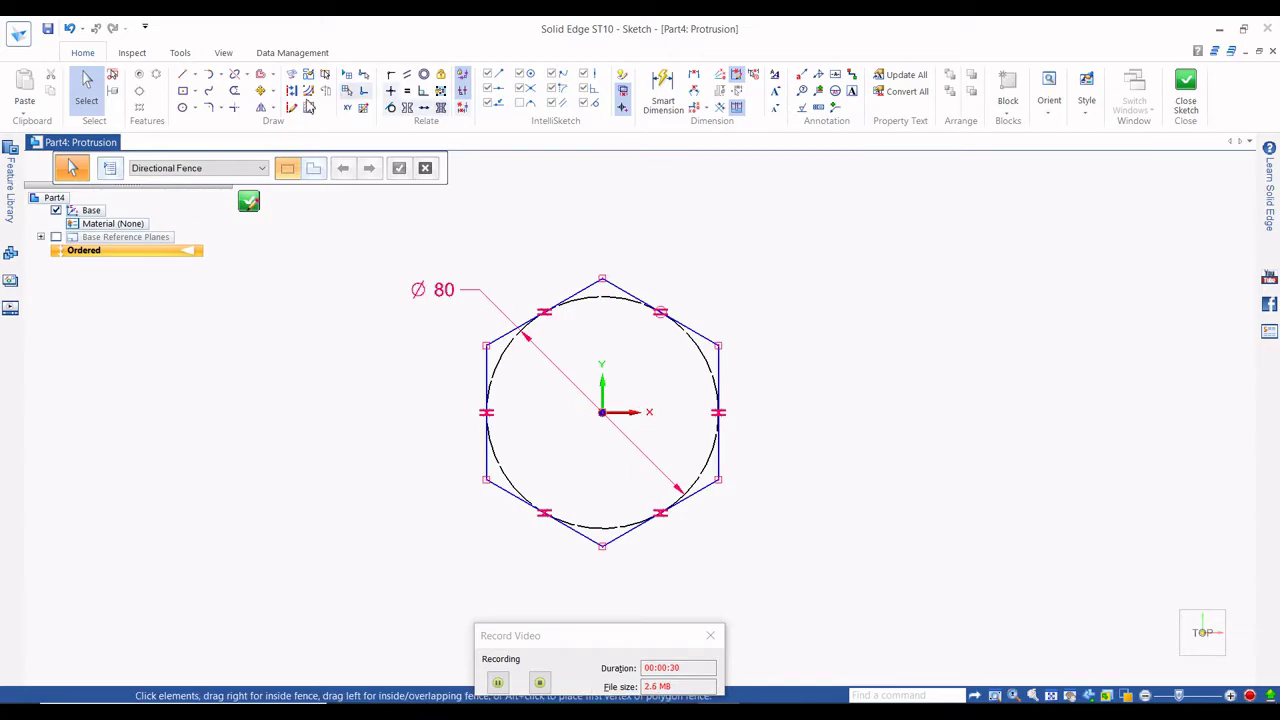
pyautogui.click(193, 107)
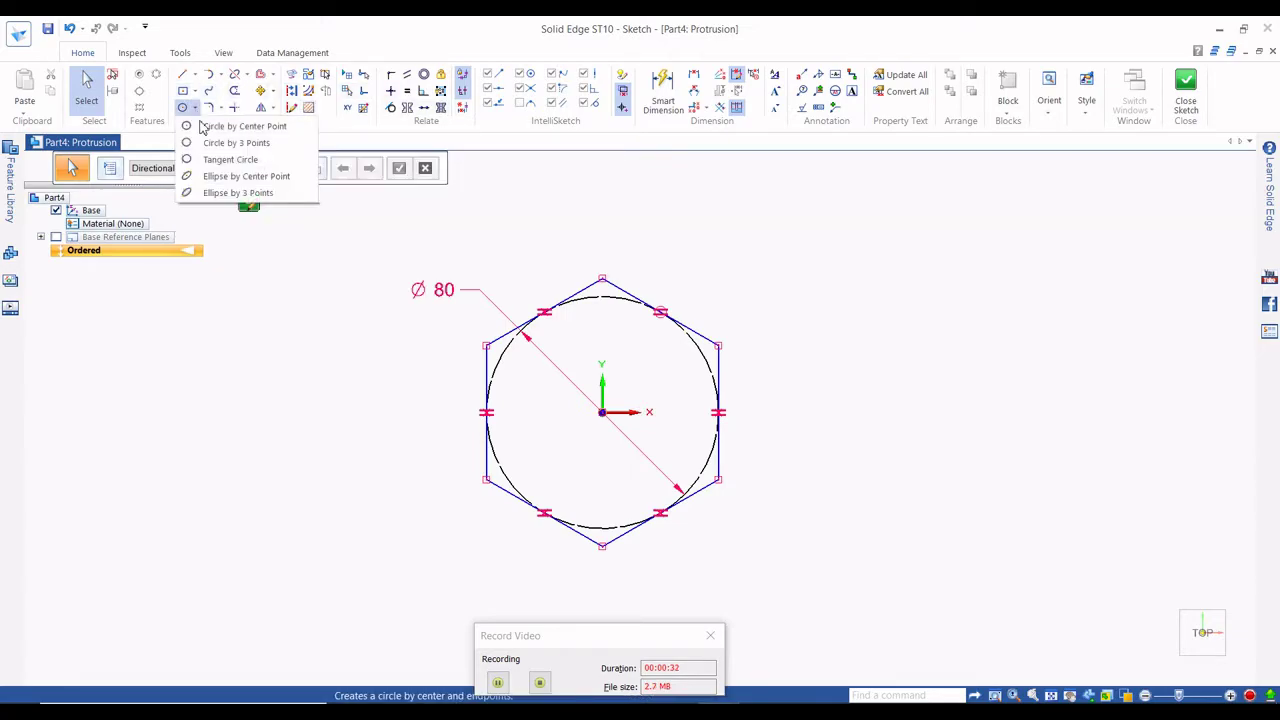
pyautogui.click(225, 127)
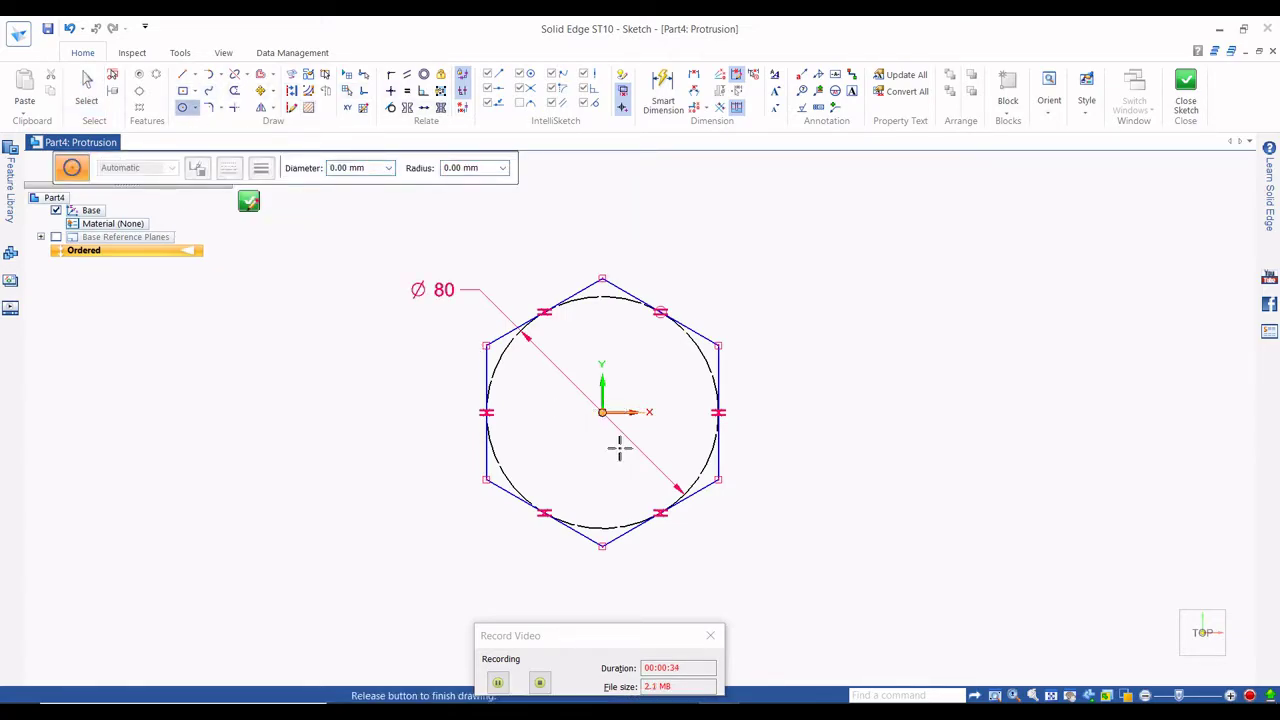
pyautogui.click(601, 412)
pyautogui.press('Return')
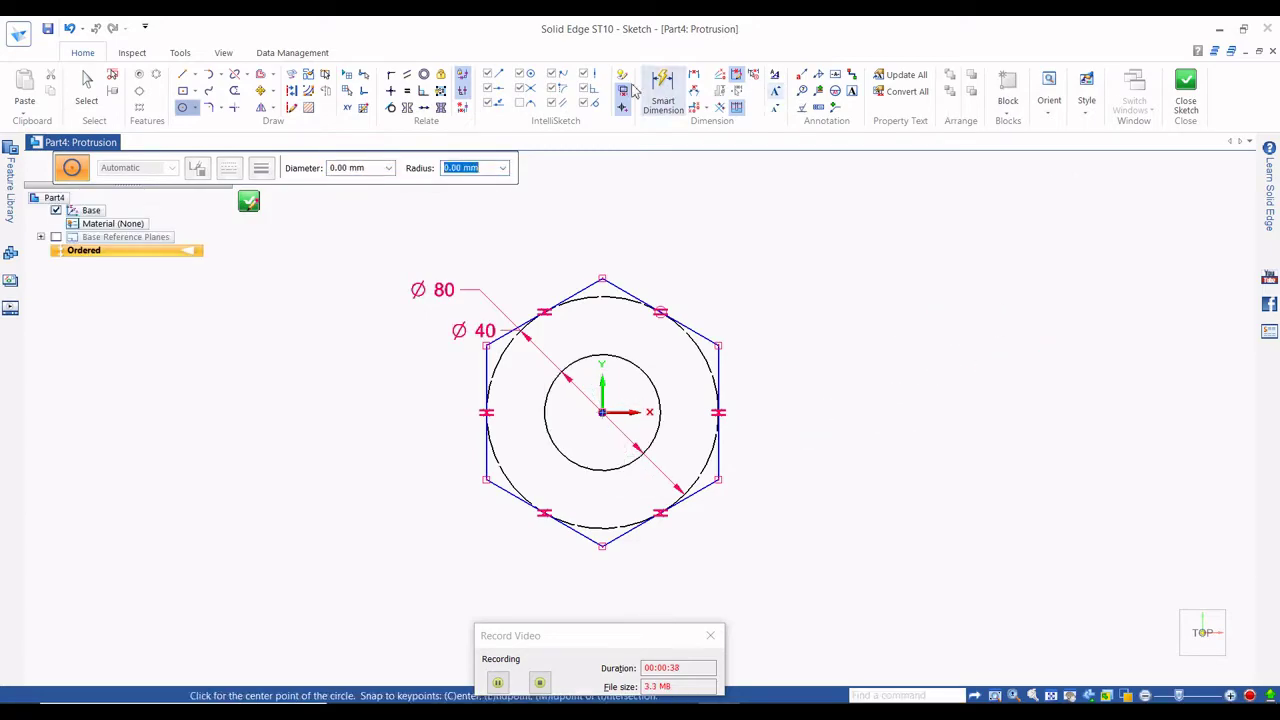
# Dimension the hexagon's width between its two vertical sides, placing the dimension below the profile.
pyautogui.click(663, 90)
pyautogui.click(487, 365)
pyautogui.click(720, 362)
pyautogui.click(686, 574)
pyautogui.press('Return')
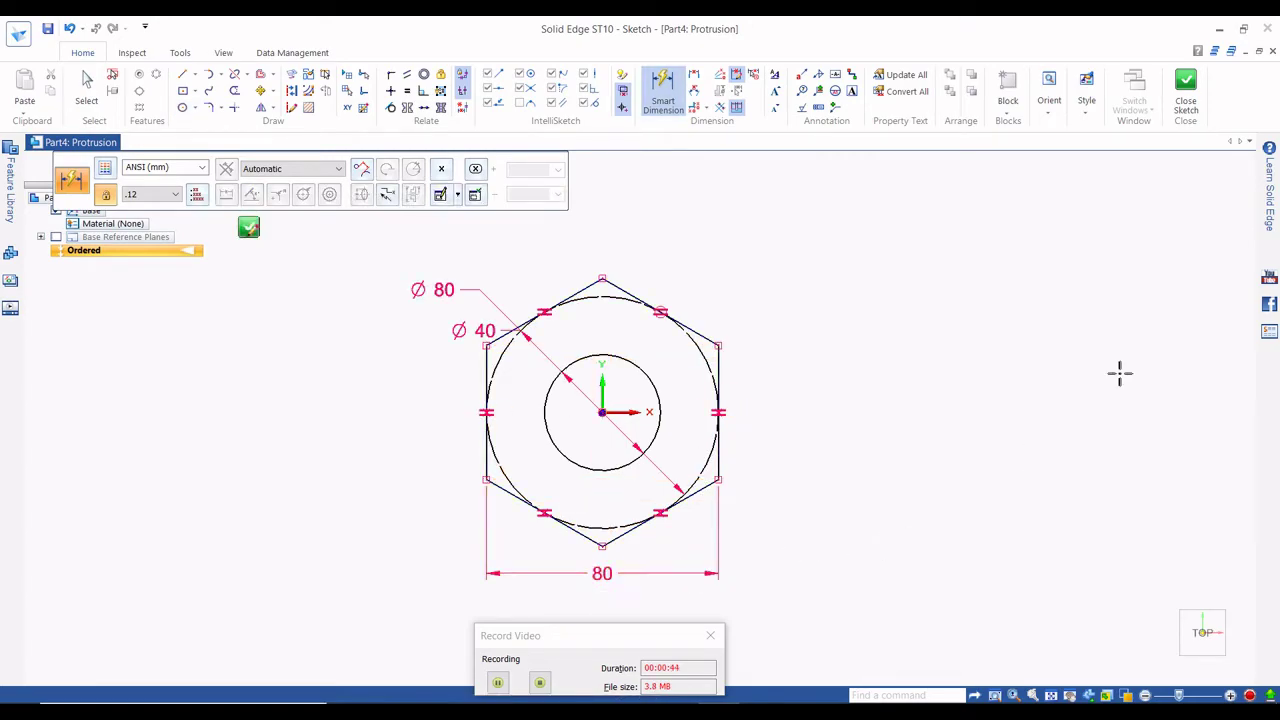
# Close the hexagon sketch and extrude the profile 25 mm below the sketch plane.
pyautogui.click(1188, 92)
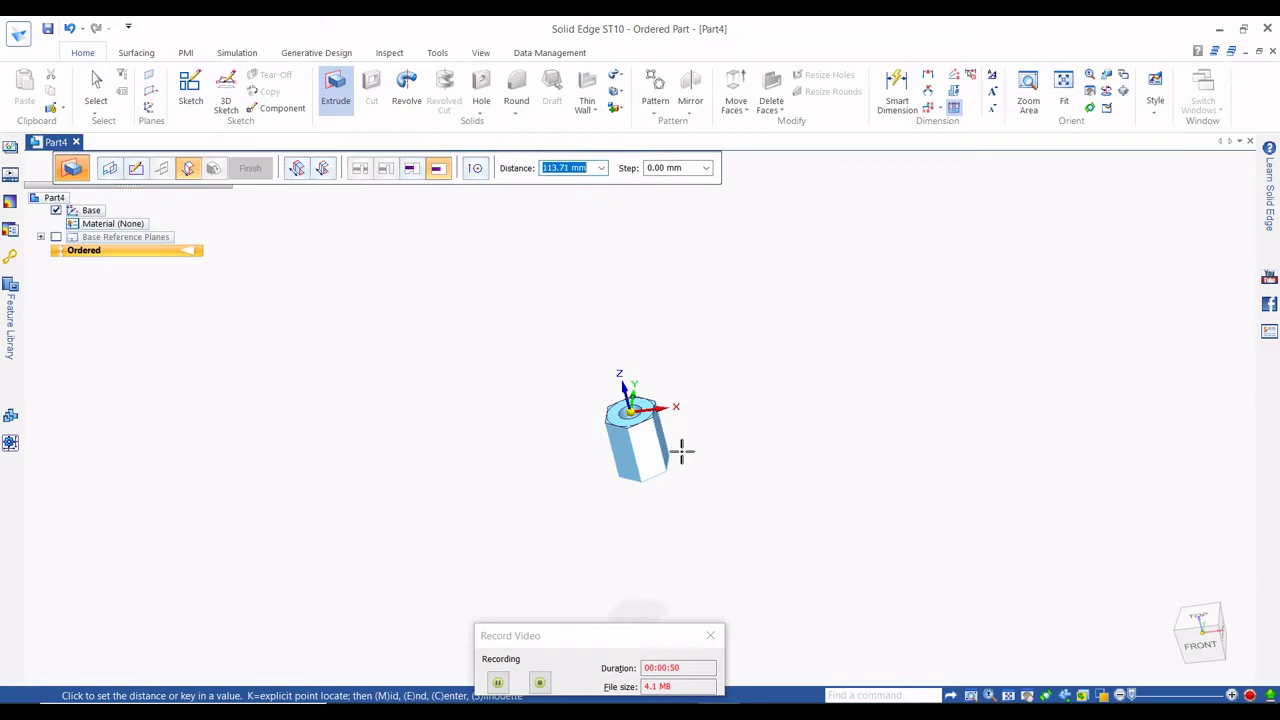
pyautogui.press('Return')
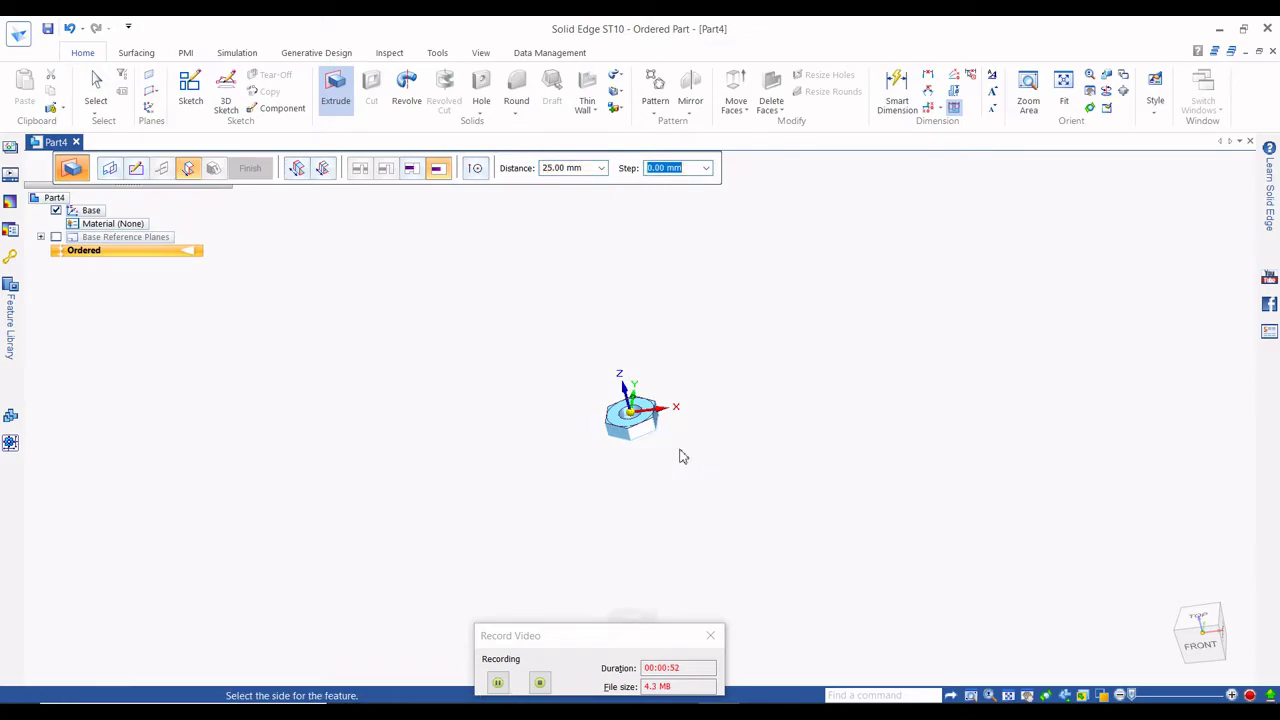
pyautogui.click(751, 517)
pyautogui.click(250, 169)
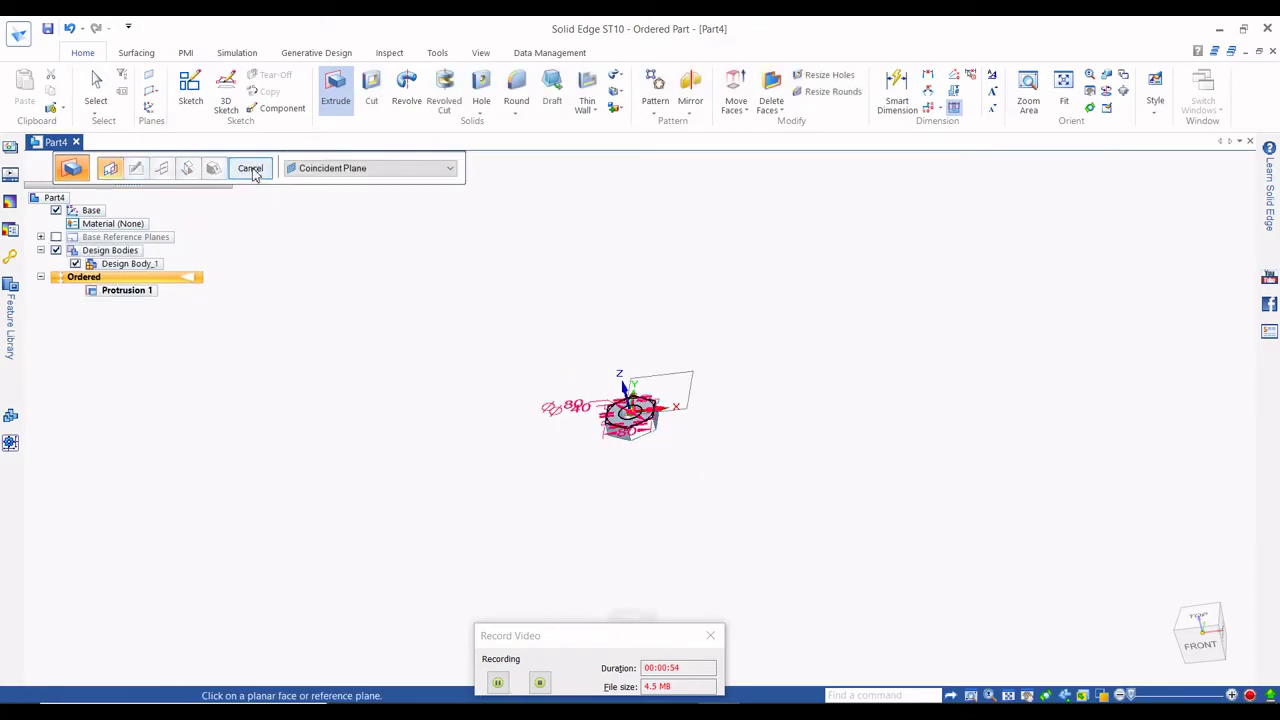
pyautogui.click(250, 169)
# Start a Revolved Cut on the front XZ plane and sketch a triangle outside the nut's upper right corner, sloping sides about 12.83 and 11.26 mm.
pyautogui.click(444, 90)
pyautogui.scroll(4, 671, 366)
pyautogui.moveTo(671, 363); pyautogui.dragTo(670, 317, button='middle')
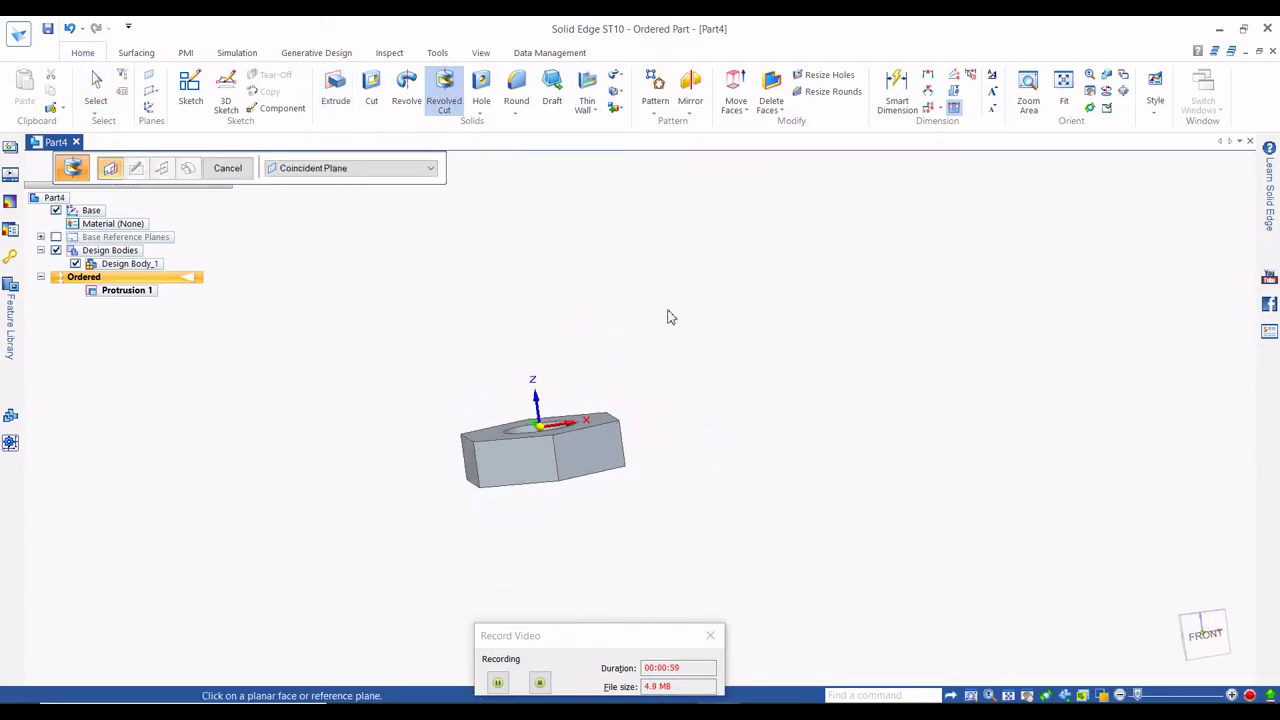
pyautogui.click(556, 418)
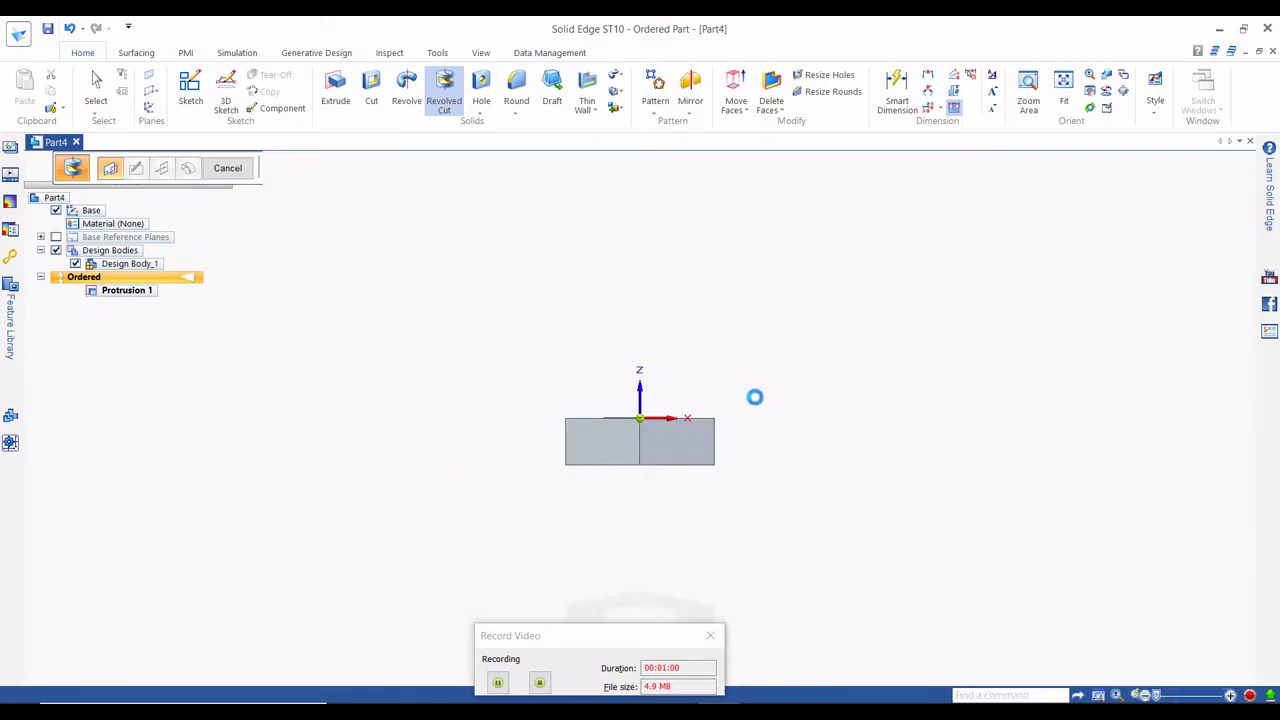
pyautogui.scroll(4, 714, 423)
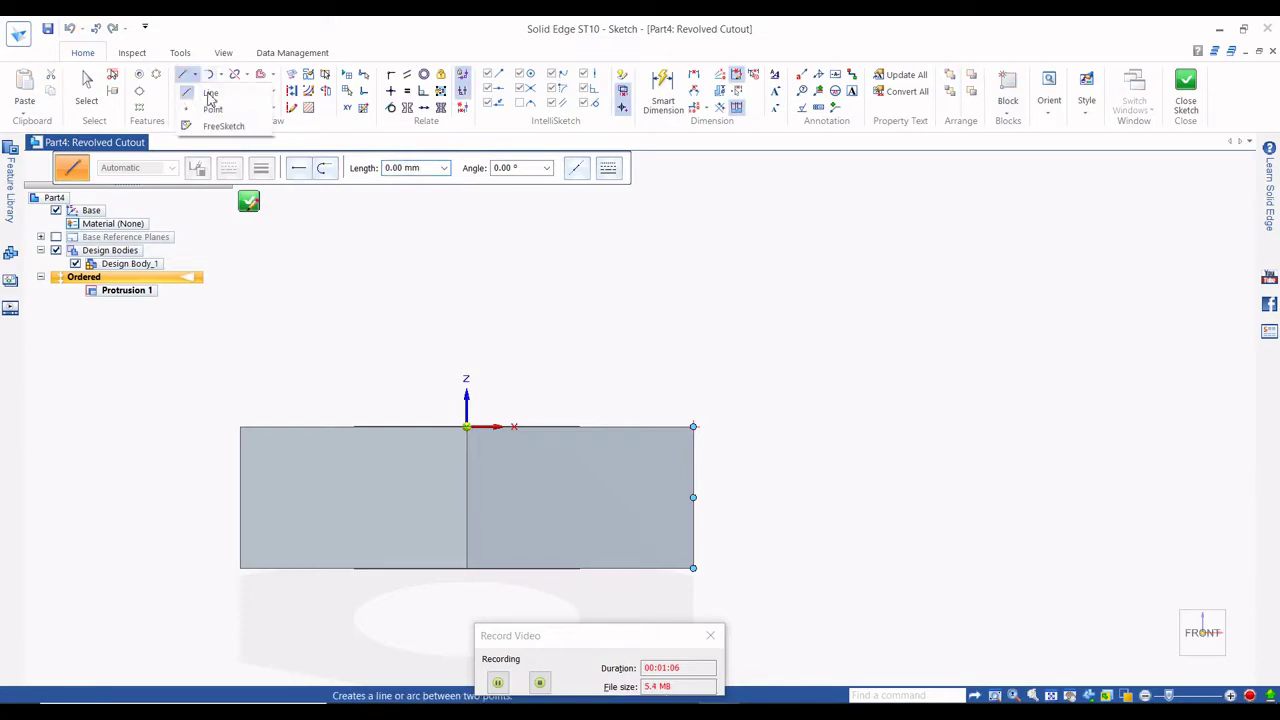
pyautogui.click(183, 75)
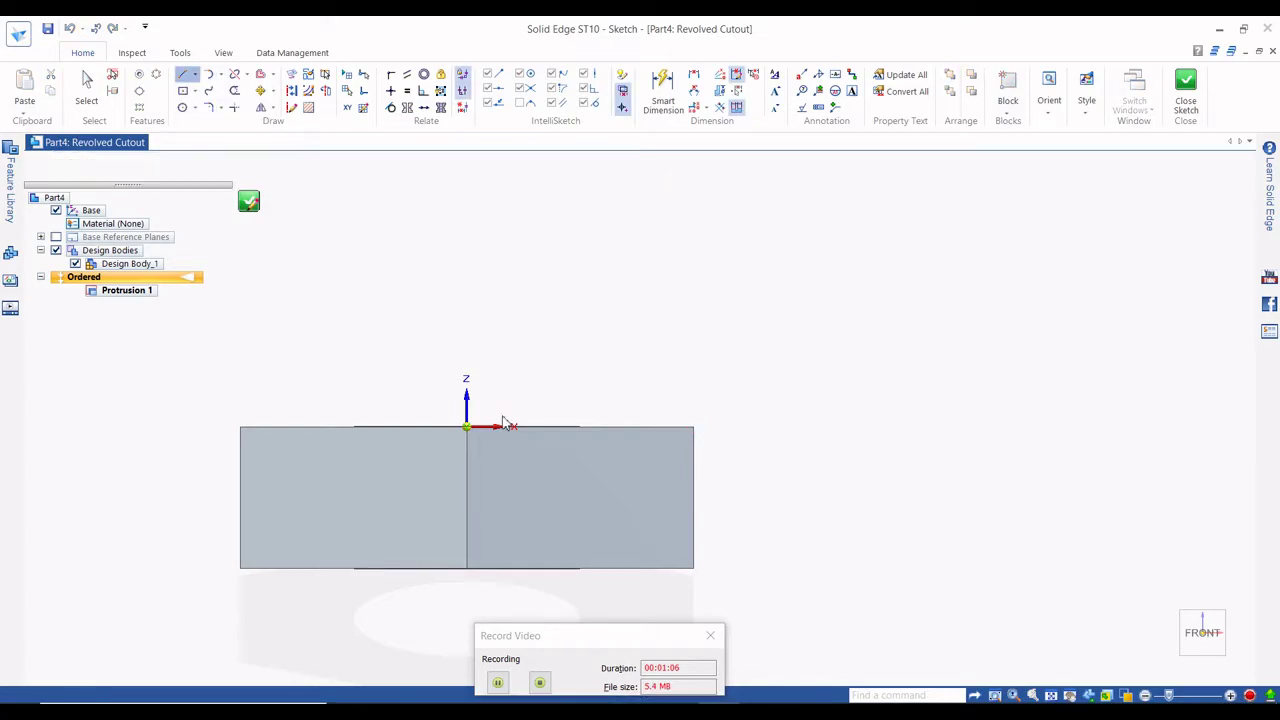
pyautogui.click(722, 427)
pyautogui.click(777, 473)
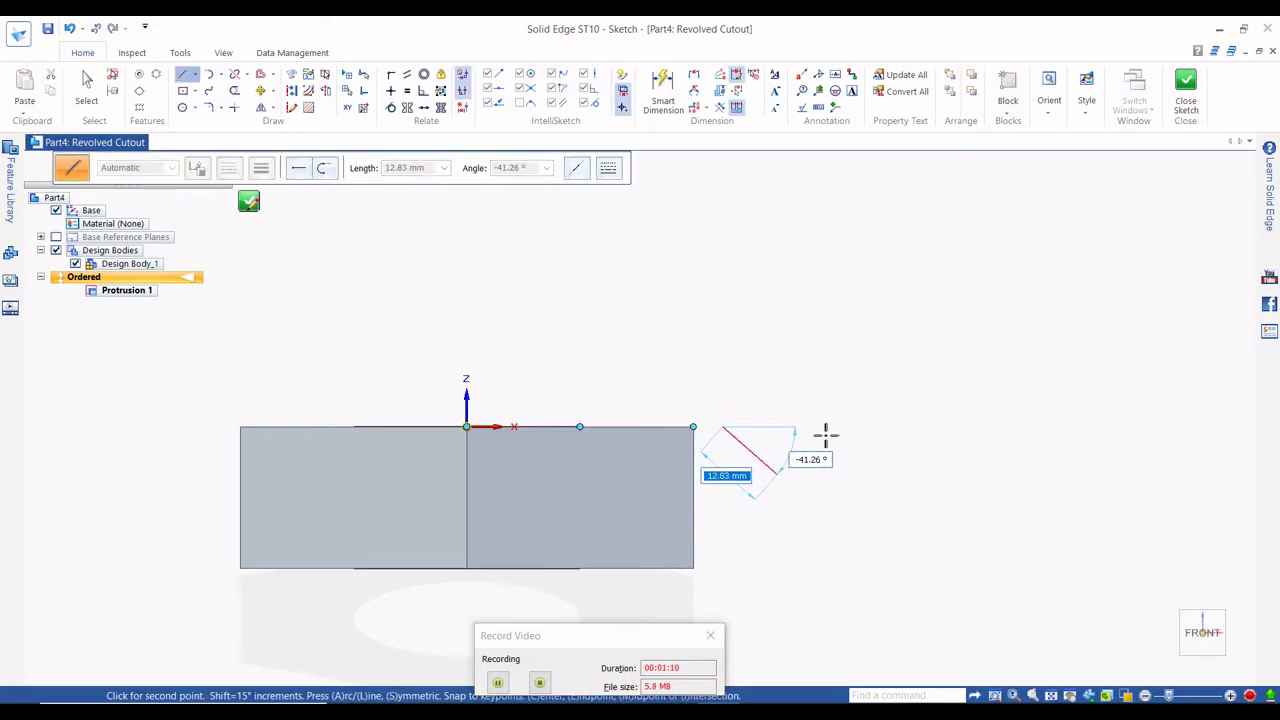
pyautogui.click(822, 428)
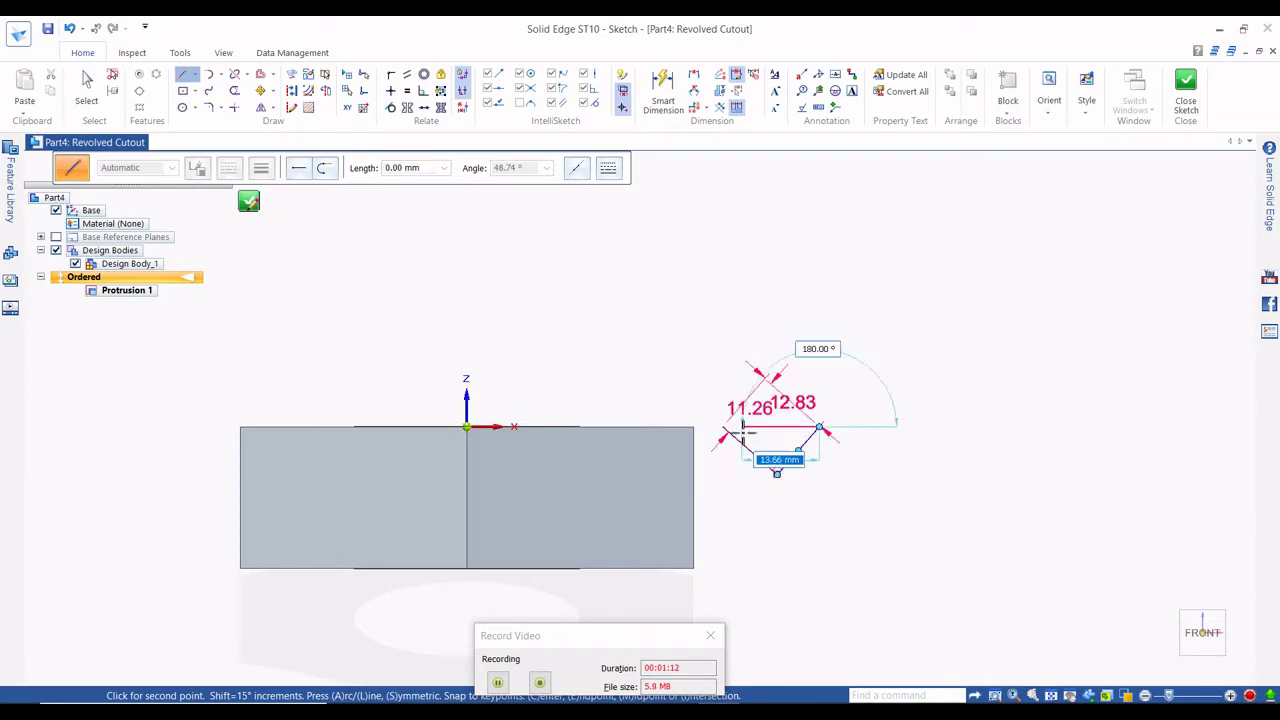
pyautogui.click(722, 428)
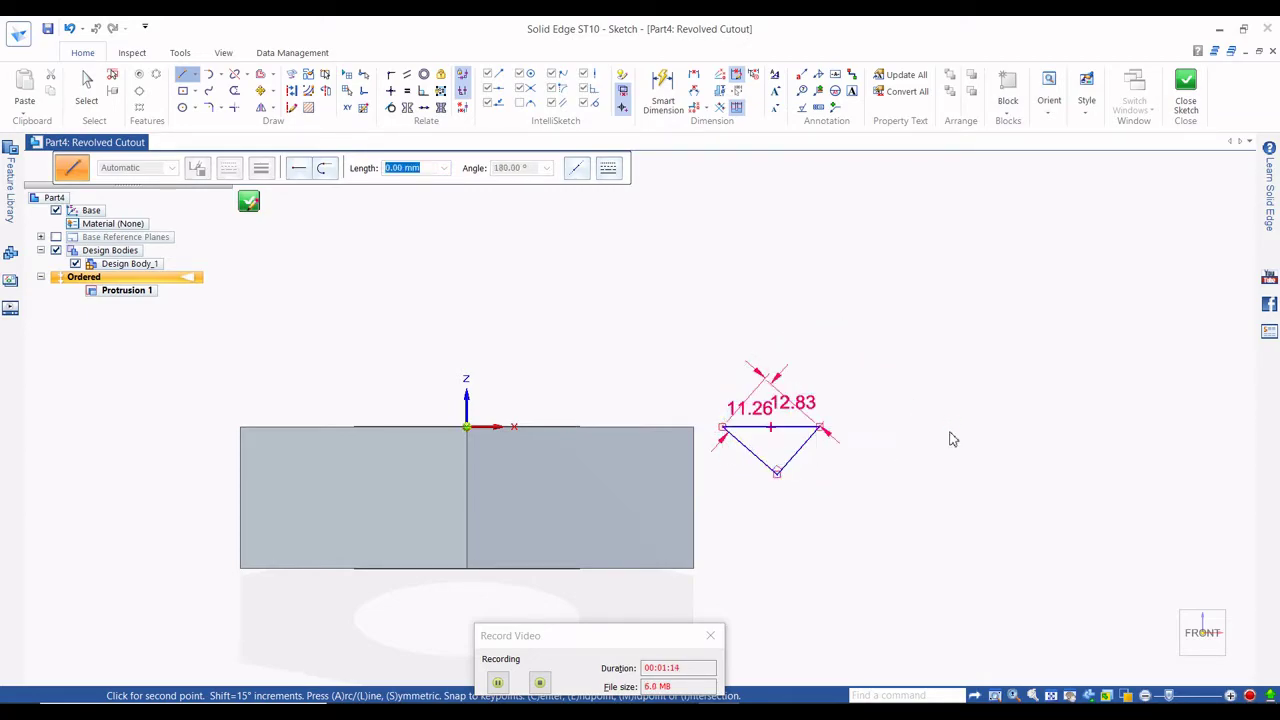
pyautogui.press('Escape')
# Dimension the horizontal distance from the origin to the triangle's nearest corner and set it to 40 mm.
pyautogui.click(684, 100)
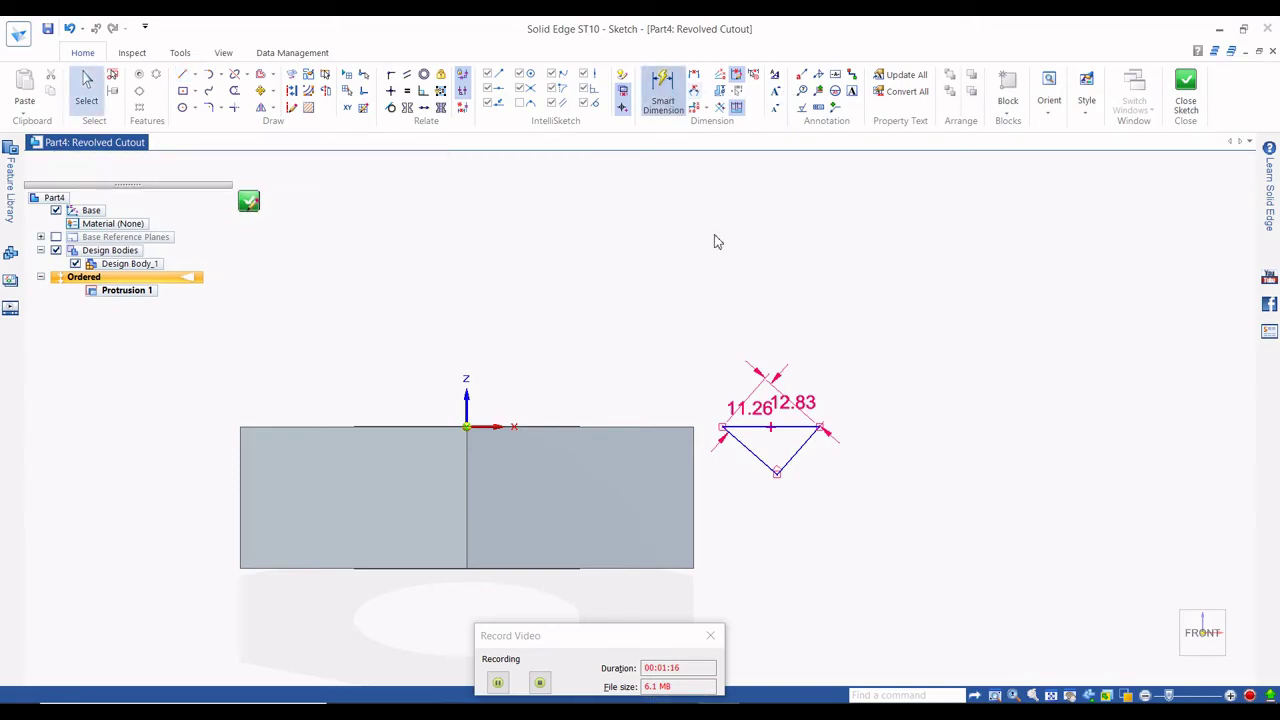
pyautogui.click(752, 428)
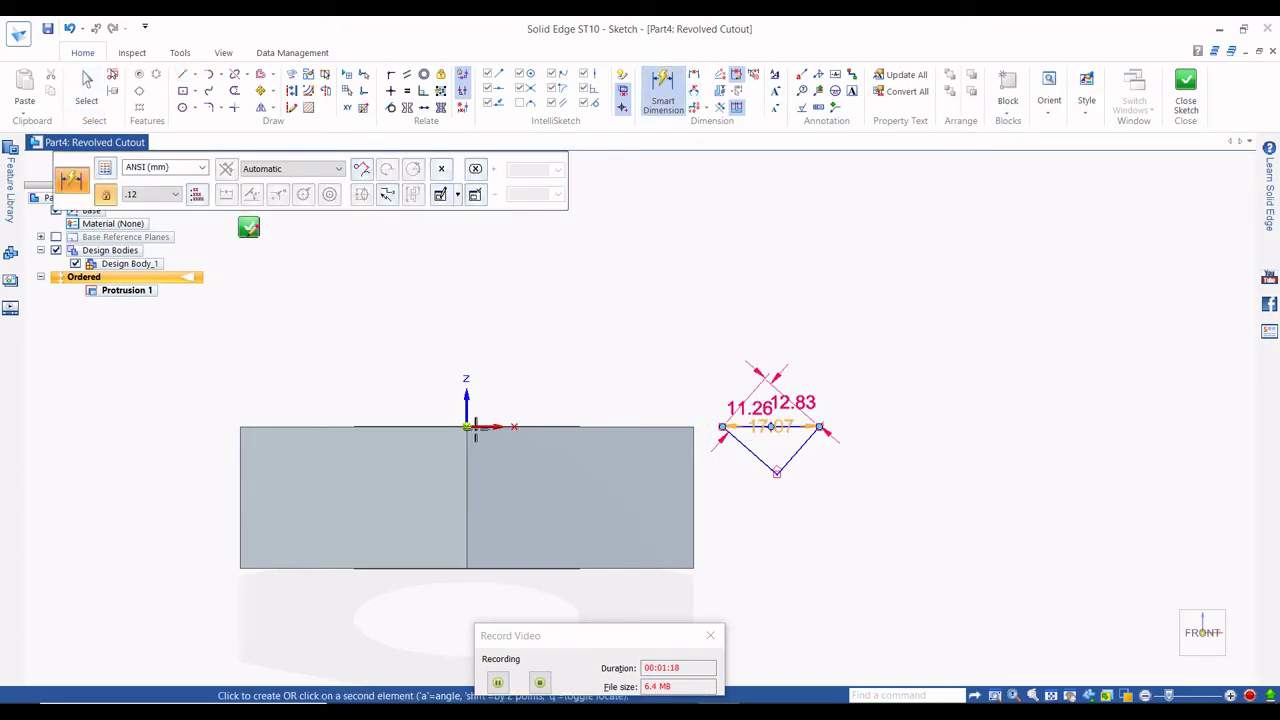
pyautogui.click(467, 428)
pyautogui.click(556, 382)
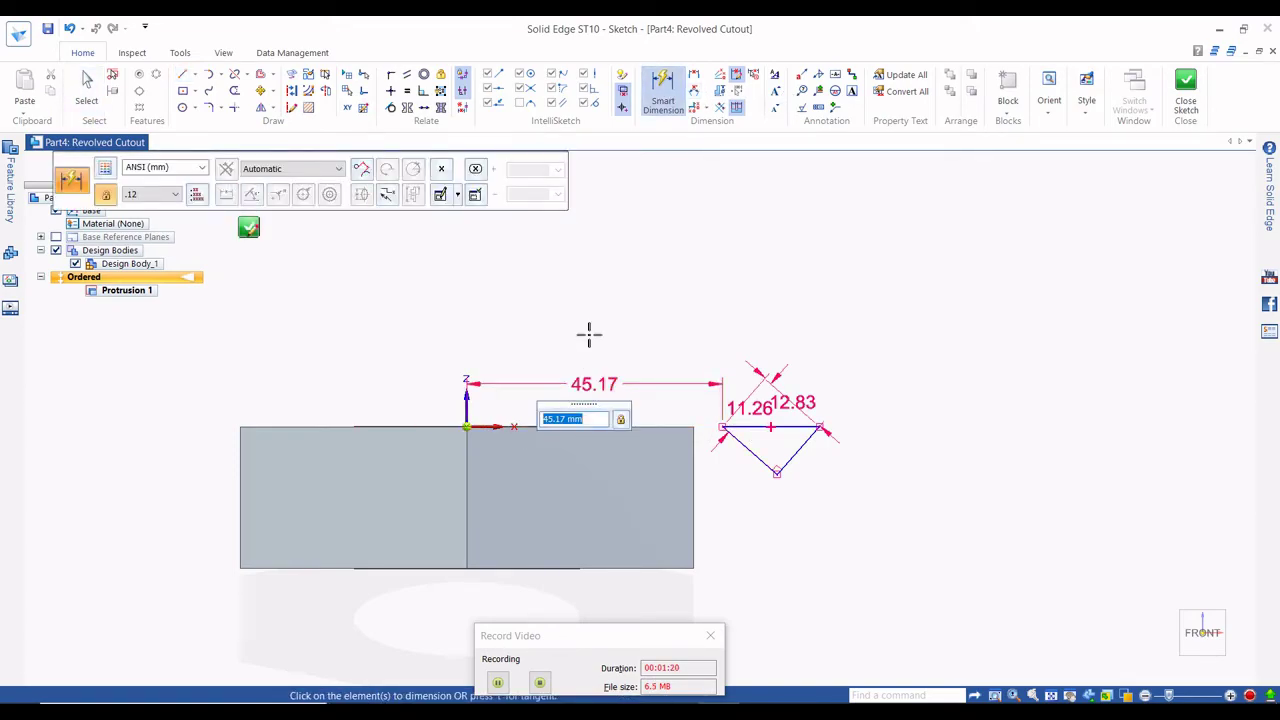
pyautogui.write('40')
pyautogui.press('Return')
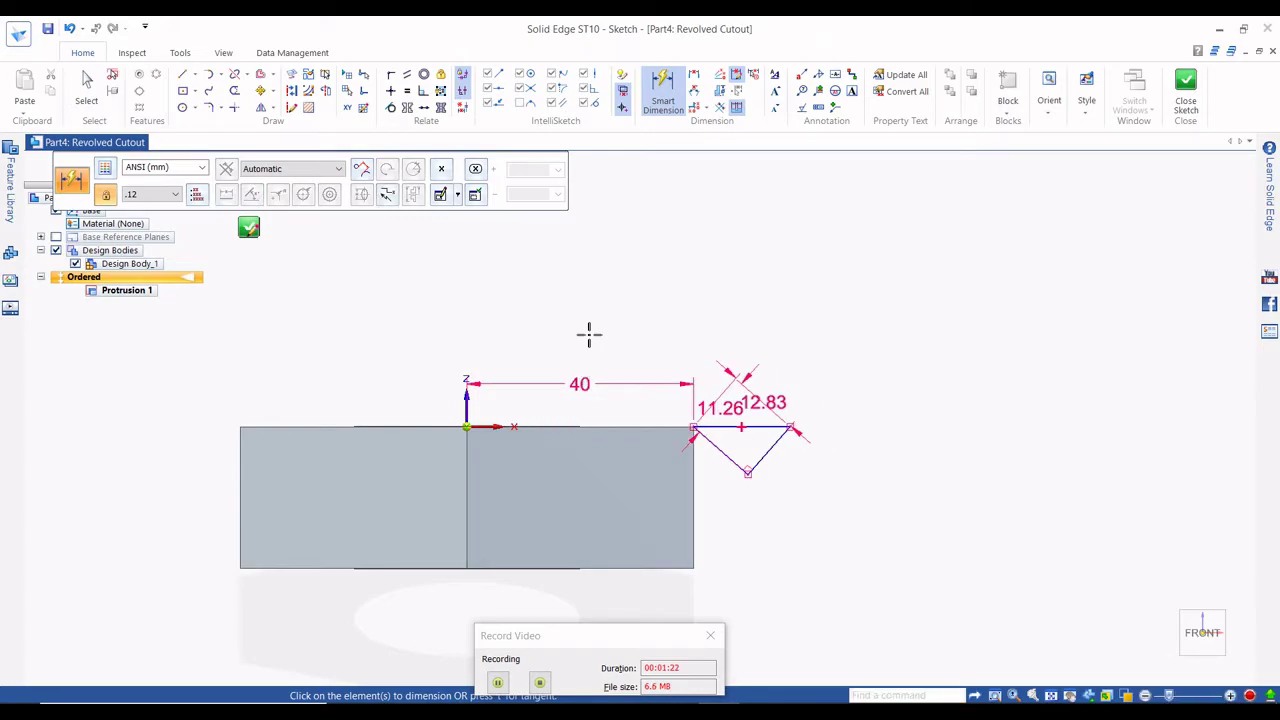
# Change the distance between the origin and the triangle's nearest corner to 39 mm.
pyautogui.press('Escape')
pyautogui.click(603, 356)
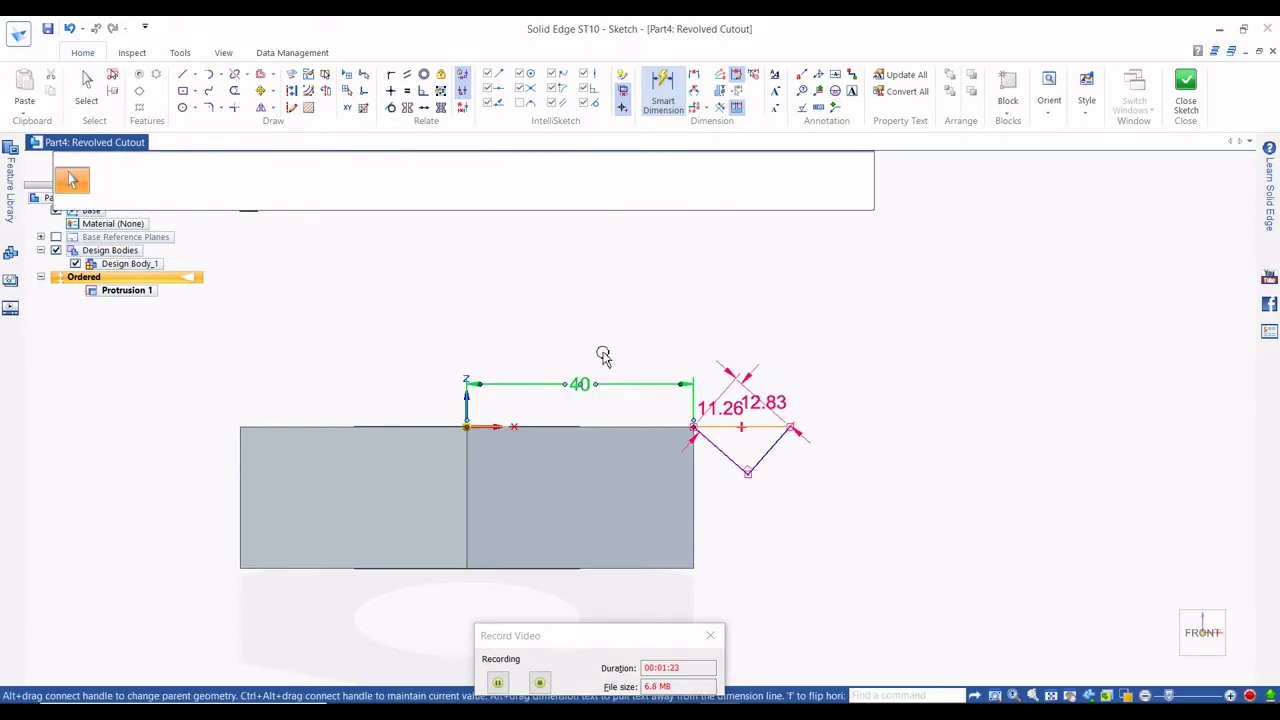
pyautogui.press('Return')
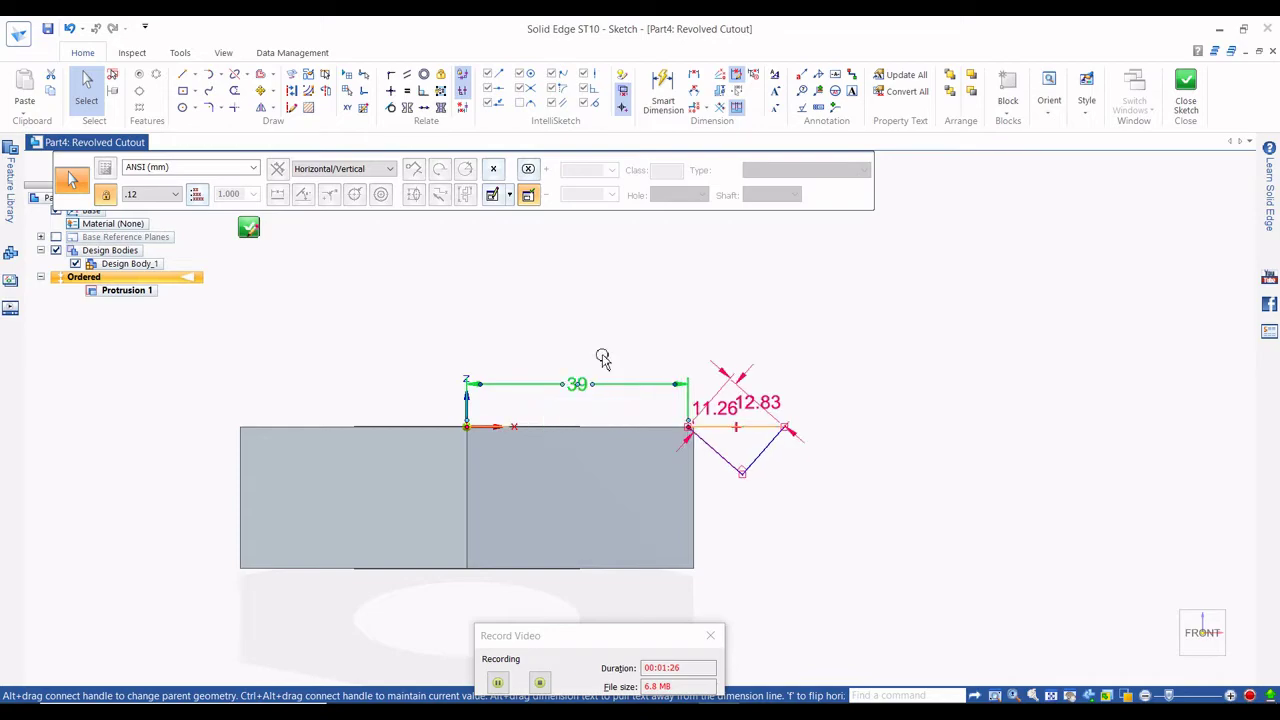
pyautogui.press('Escape')
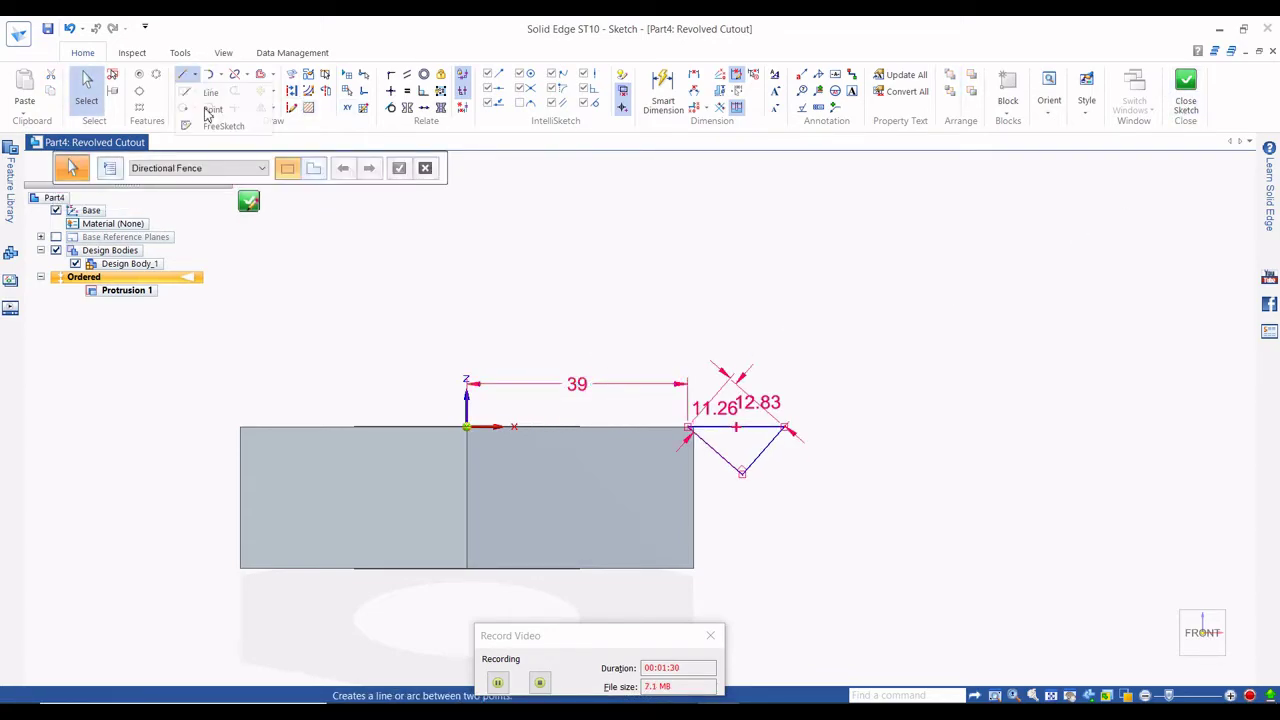
# Draw a vertical line about 20.47 mm long upward from the origin and make it the axis of revolution.
pyautogui.click(184, 75)
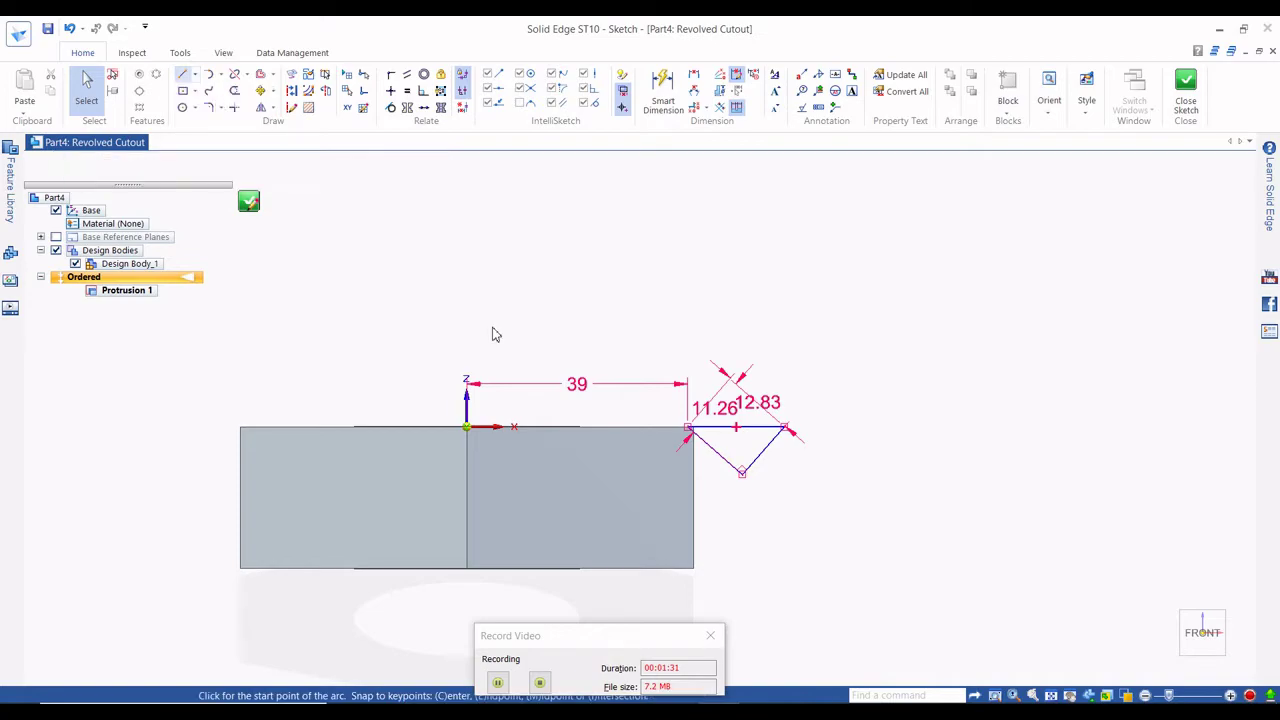
pyautogui.click(466, 427)
pyautogui.click(548, 276)
pyautogui.press('Escape')
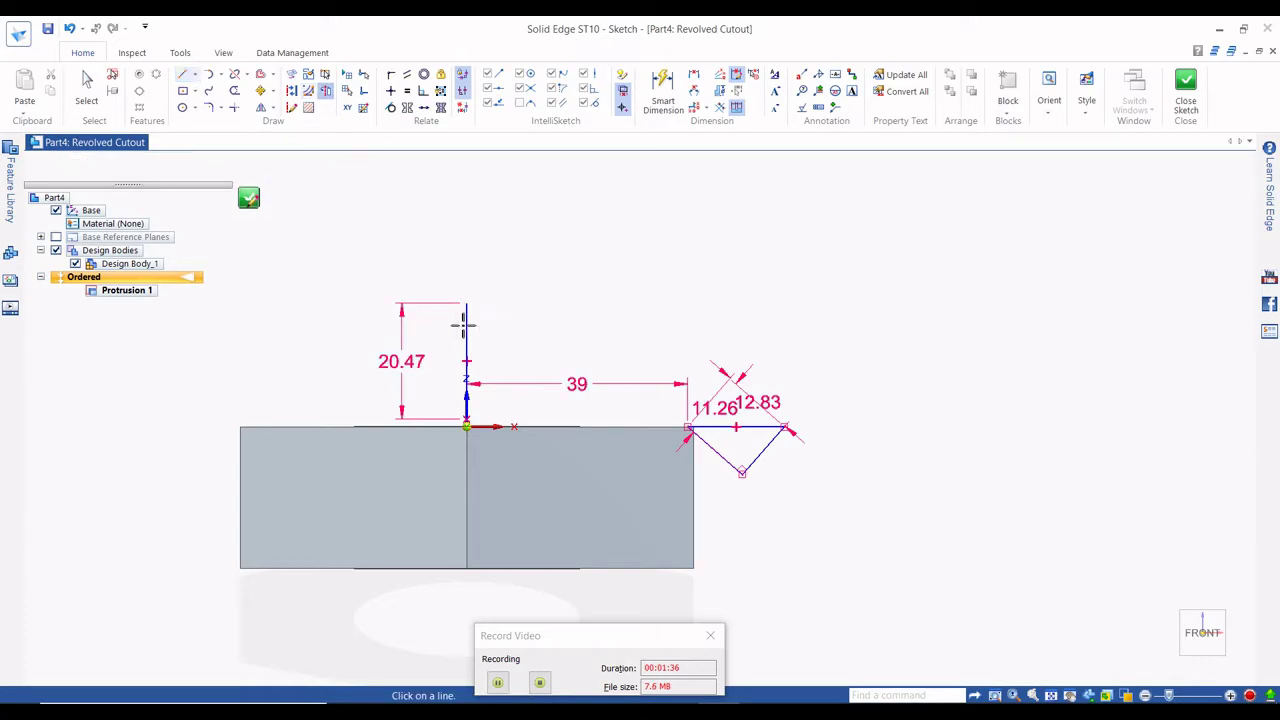
pyautogui.click(484, 332)
# Close the sketch and revolve the triangular cut 360° to chamfer the nut's upper corners.
pyautogui.click(1185, 88)
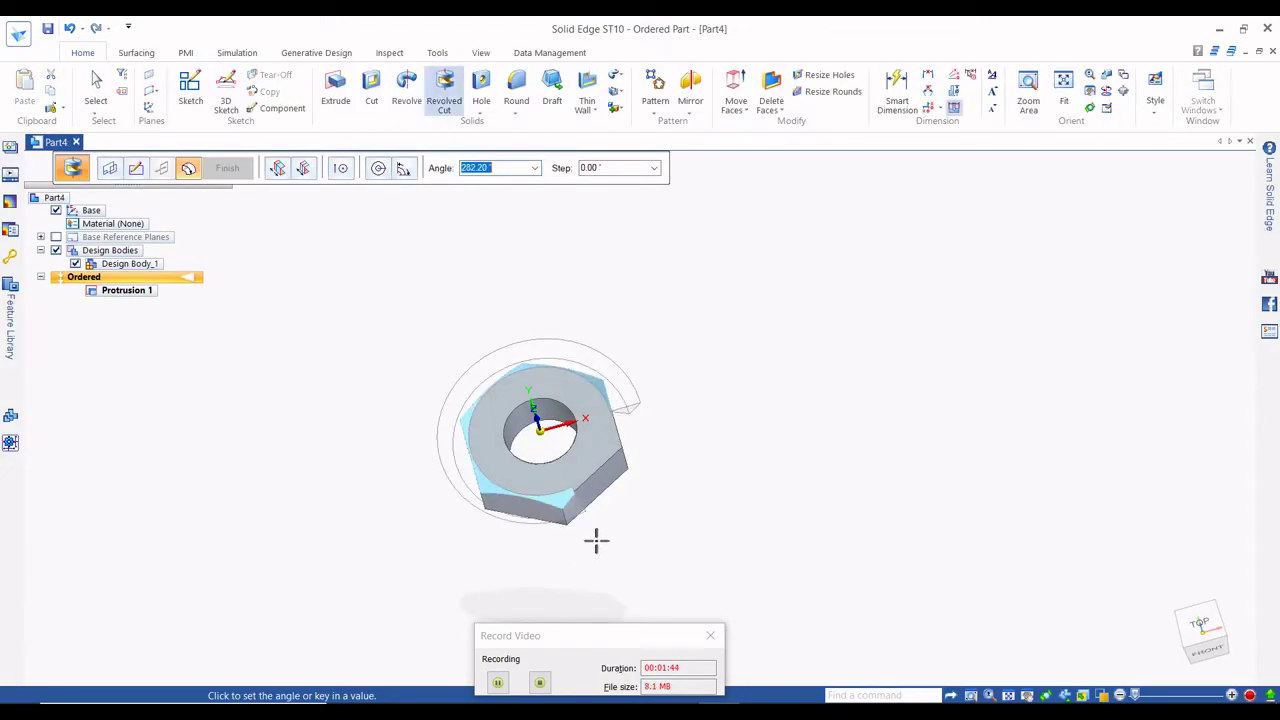
pyautogui.press('Tab')
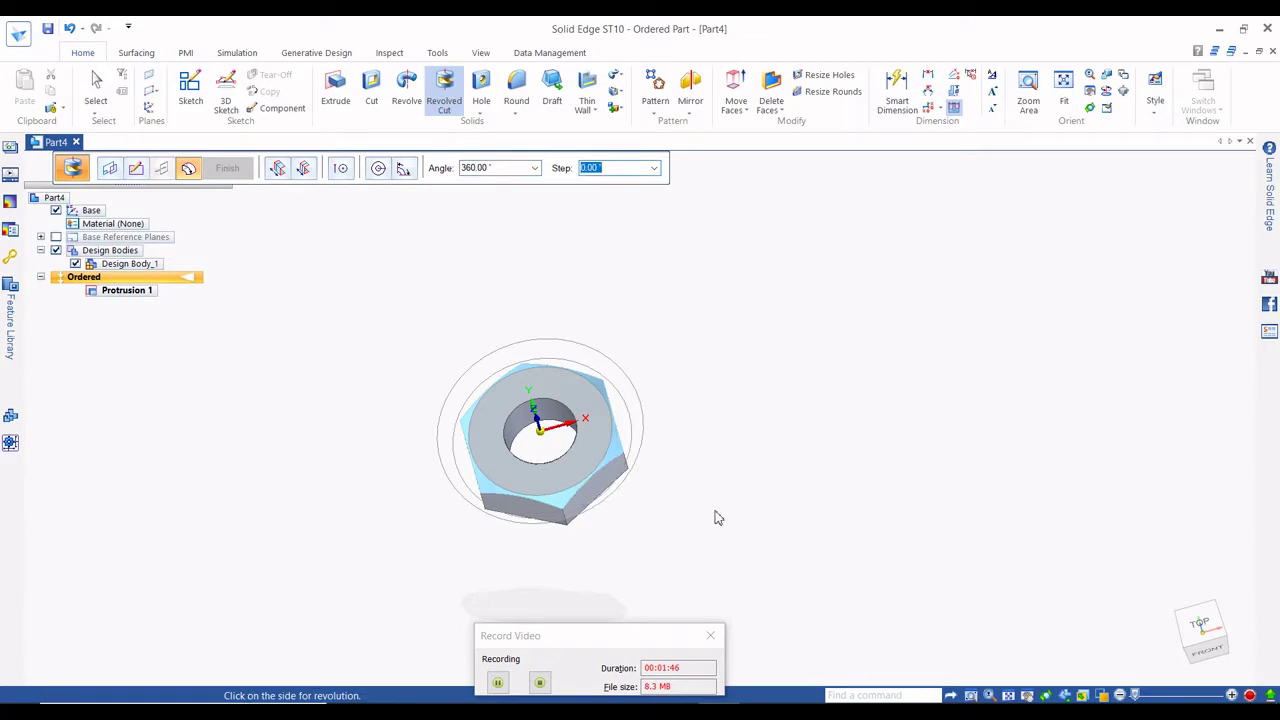
pyautogui.click(750, 506)
pyautogui.click(228, 168)
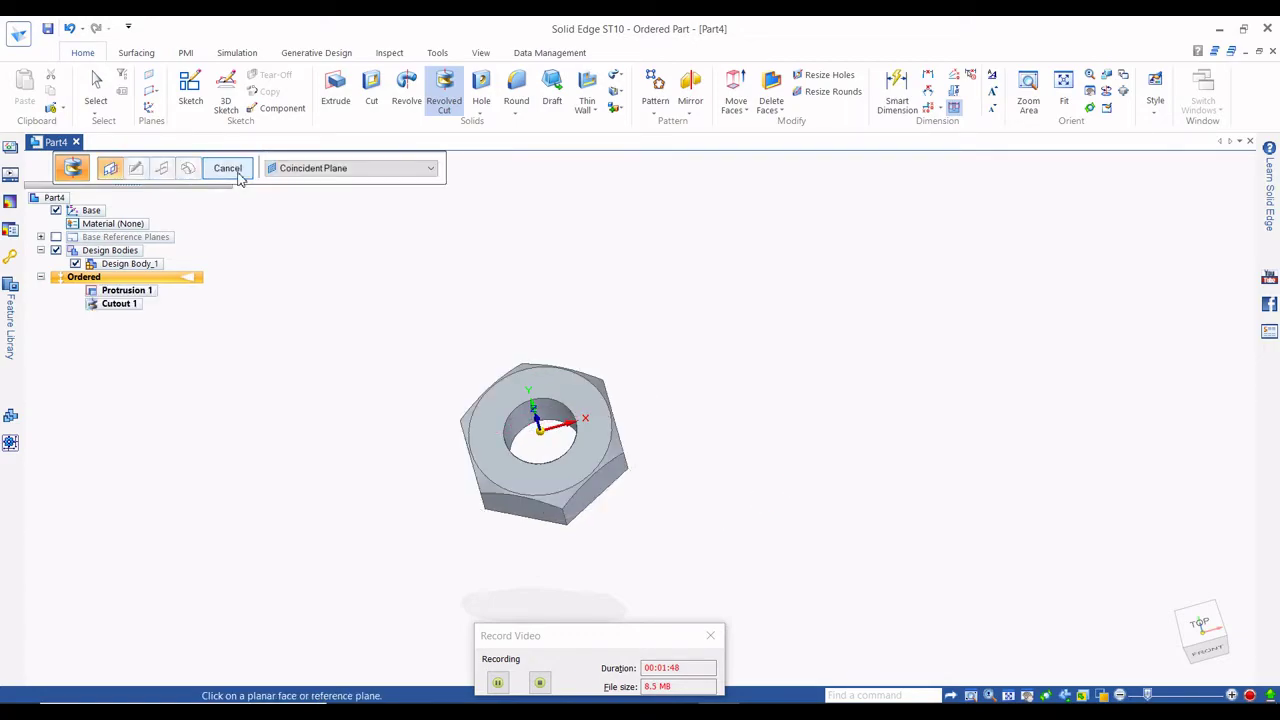
pyautogui.click(238, 176)
pyautogui.moveTo(776, 436); pyautogui.dragTo(700, 372, button='middle')
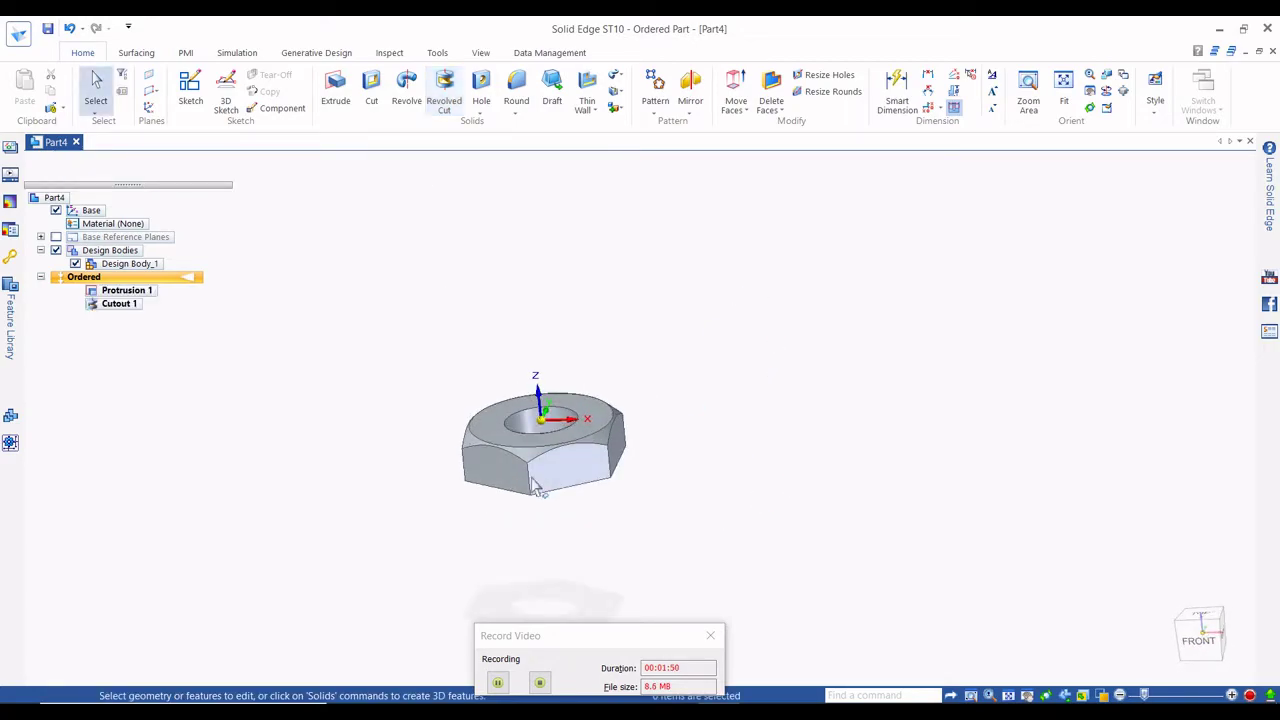
pyautogui.scroll(5, 535, 477)
pyautogui.moveTo(623, 443); pyautogui.dragTo(606, 402, button='middle')
pyautogui.scroll(-3, 655, 405)
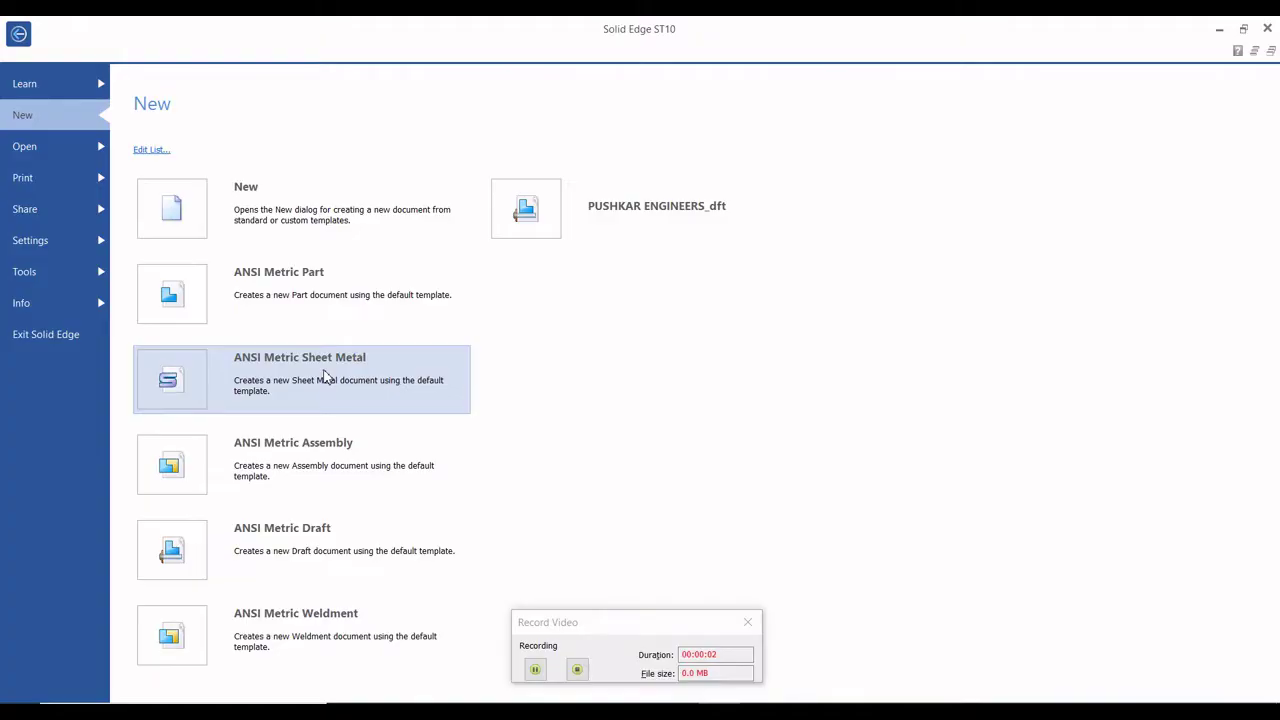
# Create a new ANSI Metric Part document and mark Screw 1 in the PDF drawing.
pyautogui.click(337, 299)
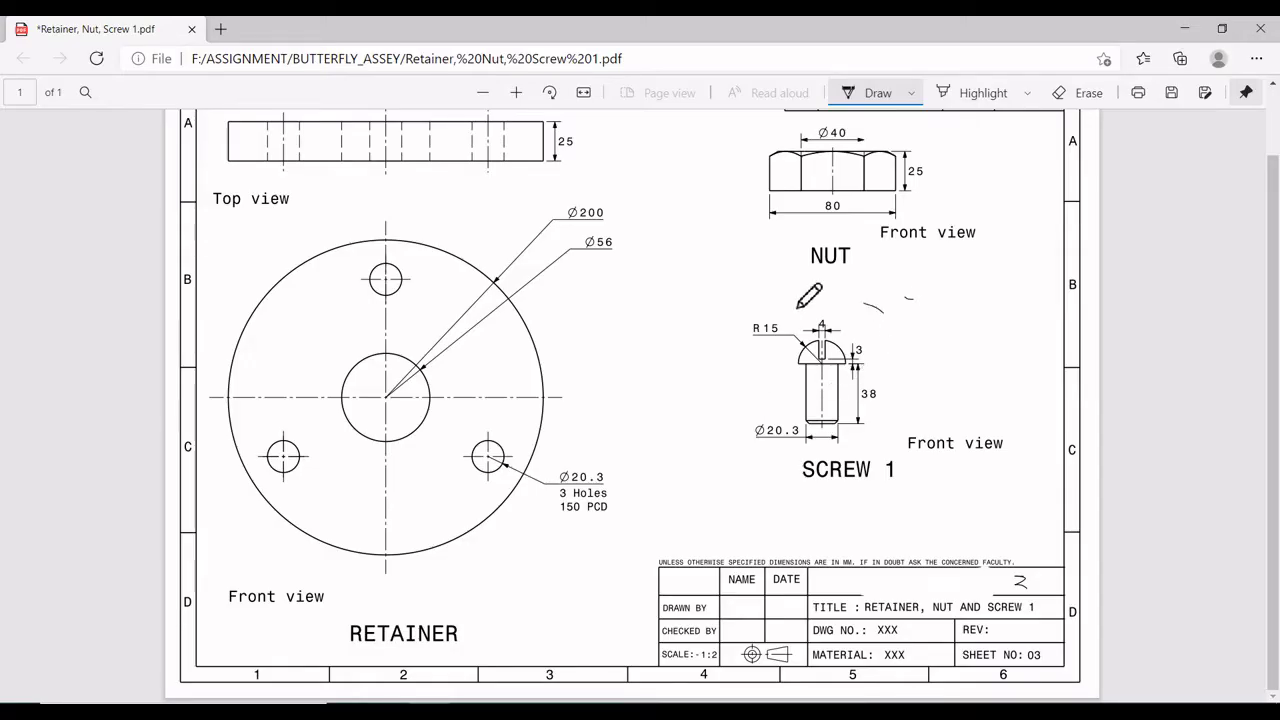
pyautogui.moveTo(798, 307)
pyautogui.mouseDown()
pyautogui.moveTo(823, 540)
pyautogui.moveTo(857, 306)
pyautogui.moveTo(874, 309)
pyautogui.mouseUp()
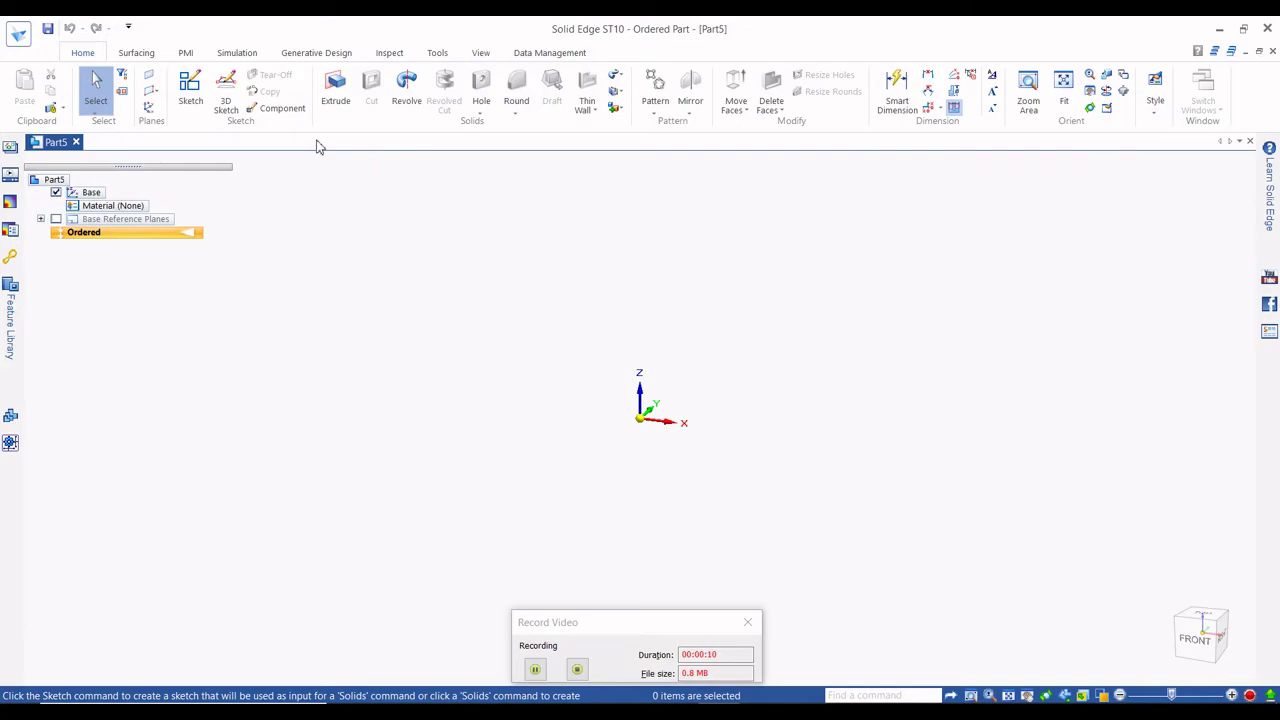
# Start a Revolve on the front XZ plane and draw a 30 mm diameter circle centred on the origin.
pyautogui.click(333, 94)
pyautogui.click(407, 88)
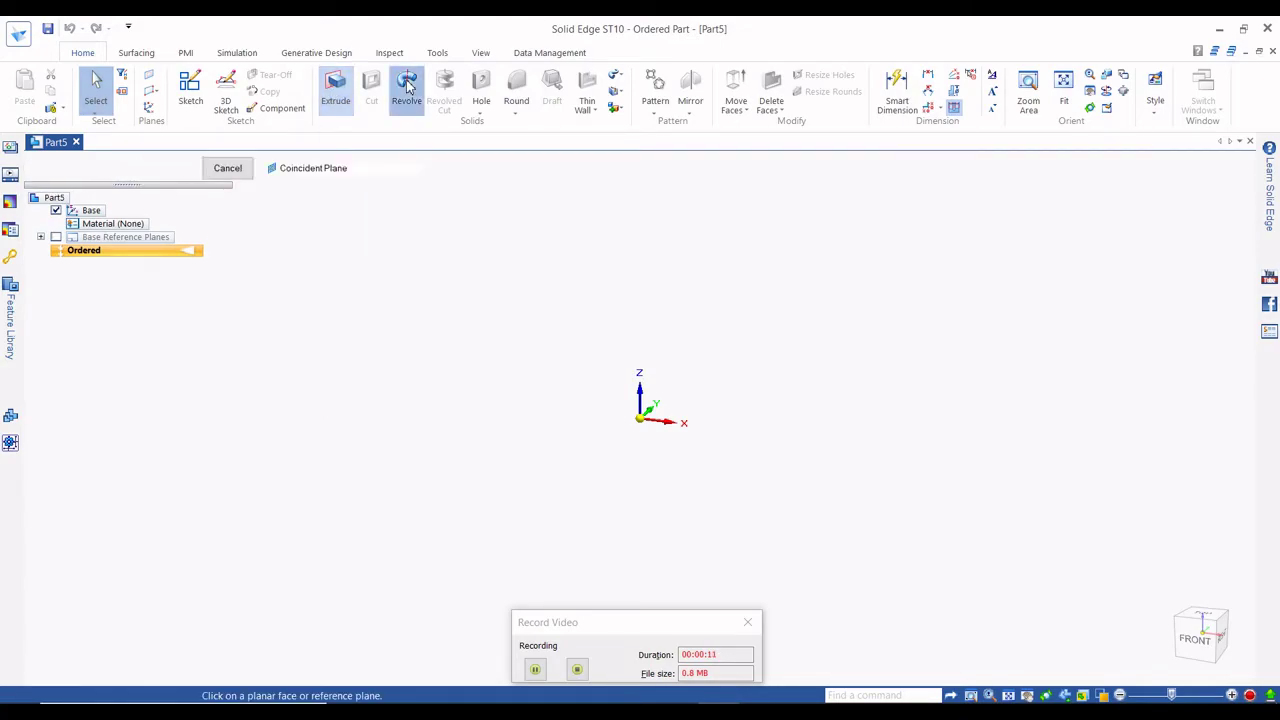
pyautogui.click(654, 417)
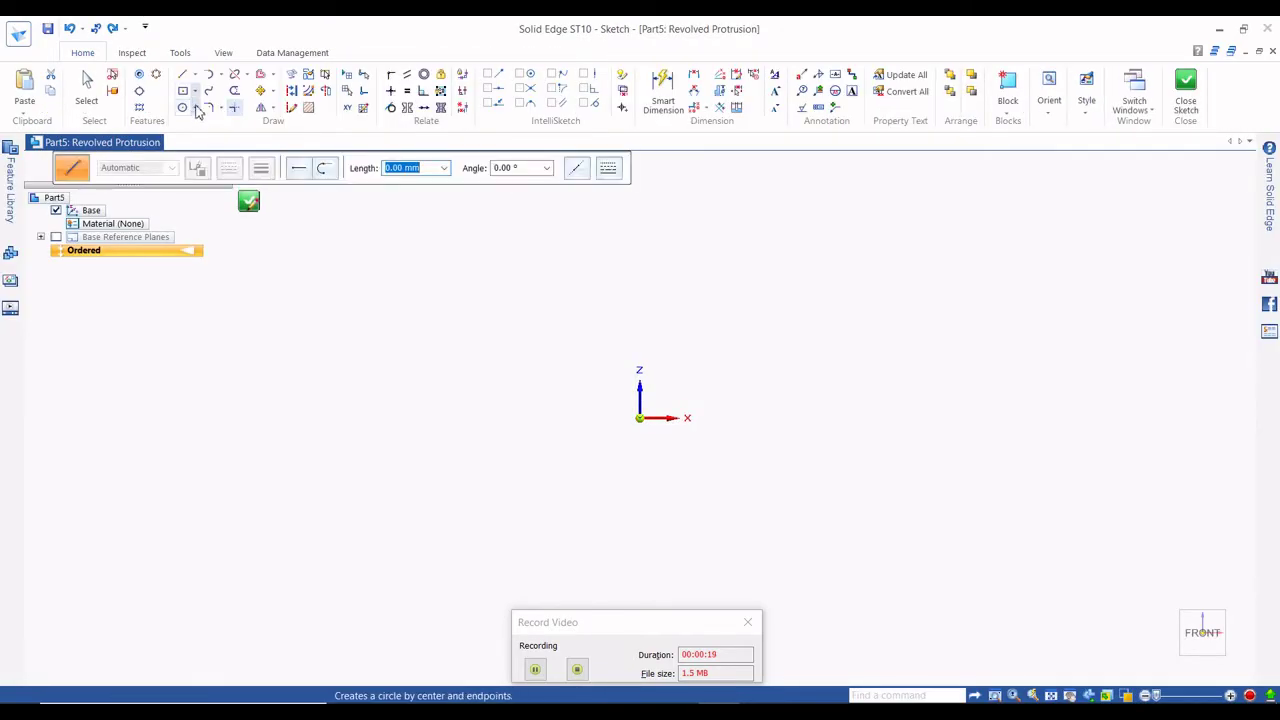
pyautogui.click(196, 108)
pyautogui.click(235, 126)
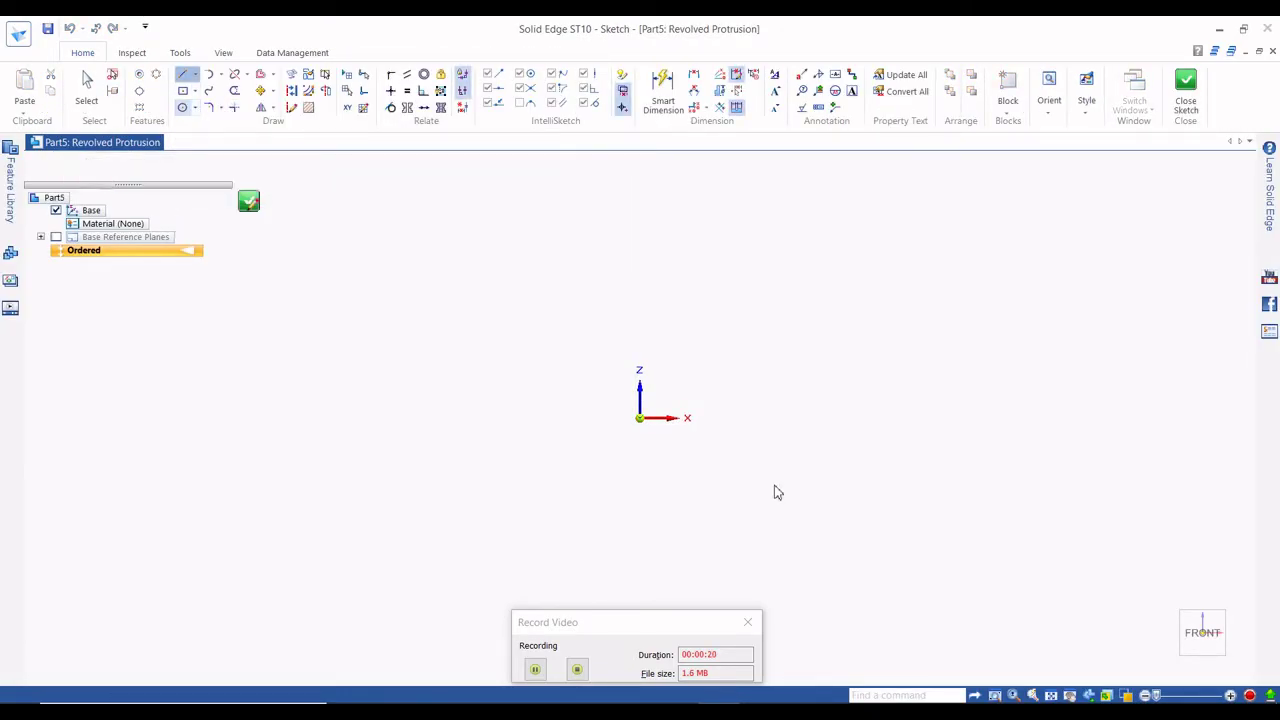
pyautogui.click(640, 417)
pyautogui.write('30')
pyautogui.press('Return')
# Draw a vertical line upward and a horizontal line rightward from the origin, both ending on the circle.
pyautogui.scroll(1, 711, 397)
pyautogui.scroll(2, 684, 401)
pyautogui.click(194, 75)
pyautogui.click(207, 93)
pyautogui.click(596, 435)
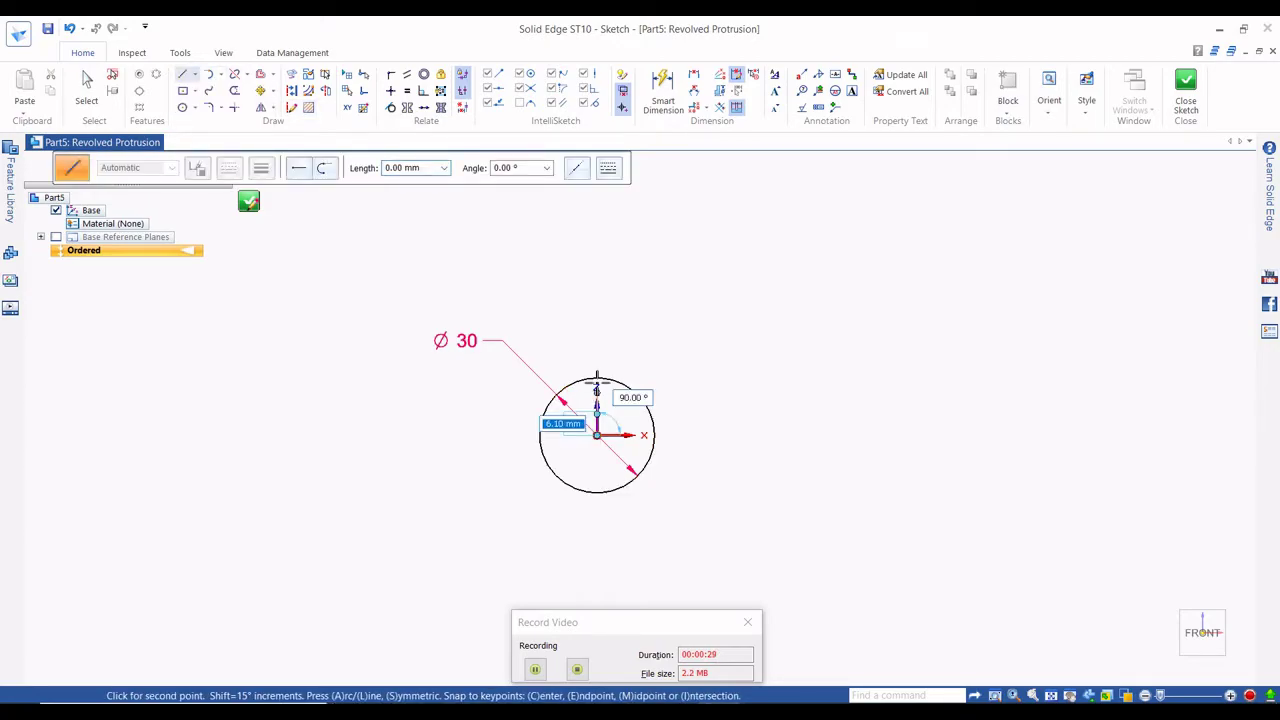
pyautogui.click(657, 435)
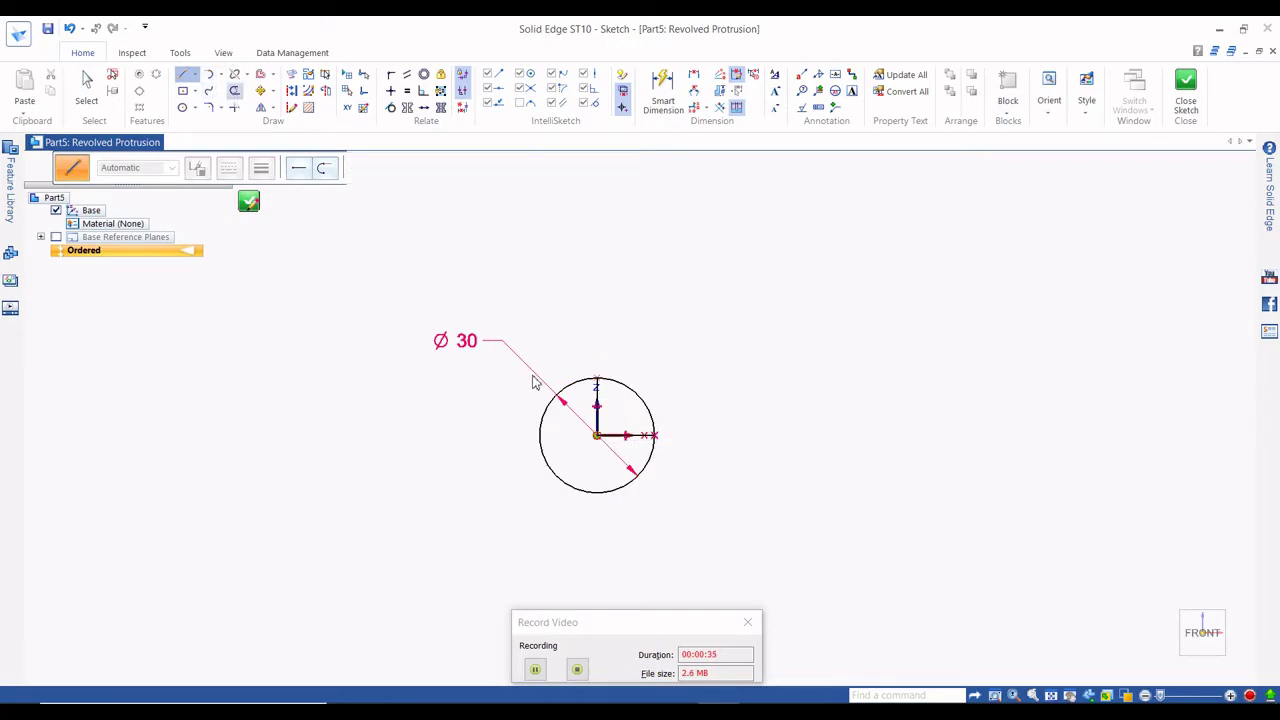
# Trim the circle to its upper-right quarter arc and convert the horizontal line to construction geometry.
pyautogui.moveTo(578, 388); pyautogui.dragTo(688, 506)
pyautogui.moveTo(676, 496); pyautogui.dragTo(668, 496)
pyautogui.scroll(-2, 549, 306)
pyautogui.scroll(4, 583, 371)
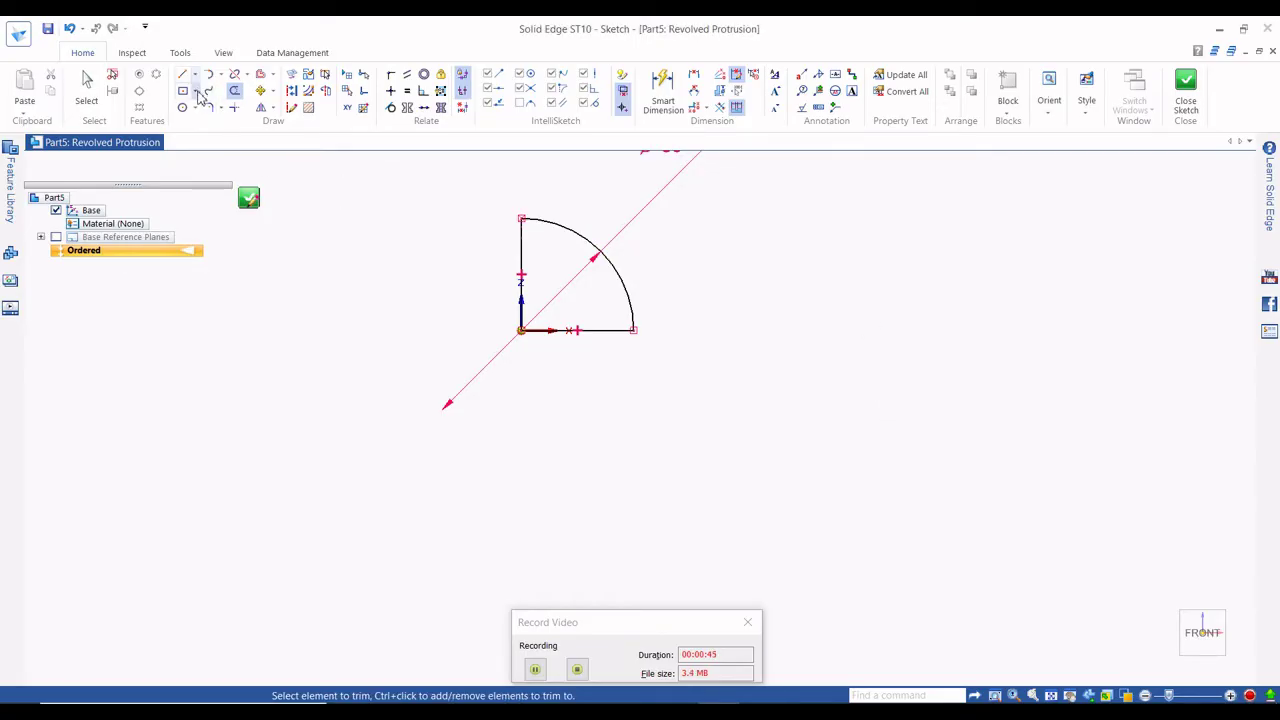
pyautogui.click(290, 91)
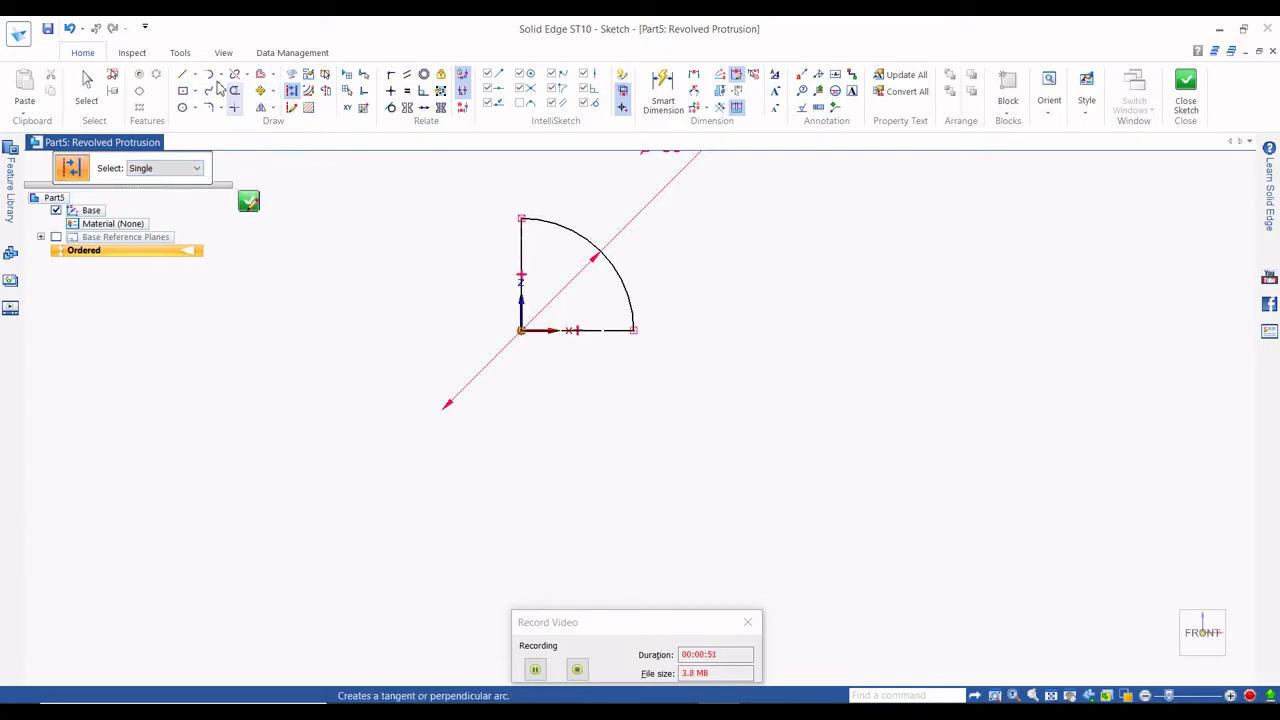
# Draw a 38 mm vertical line downward from the origin for the screw's shank centreline.
pyautogui.click(194, 75)
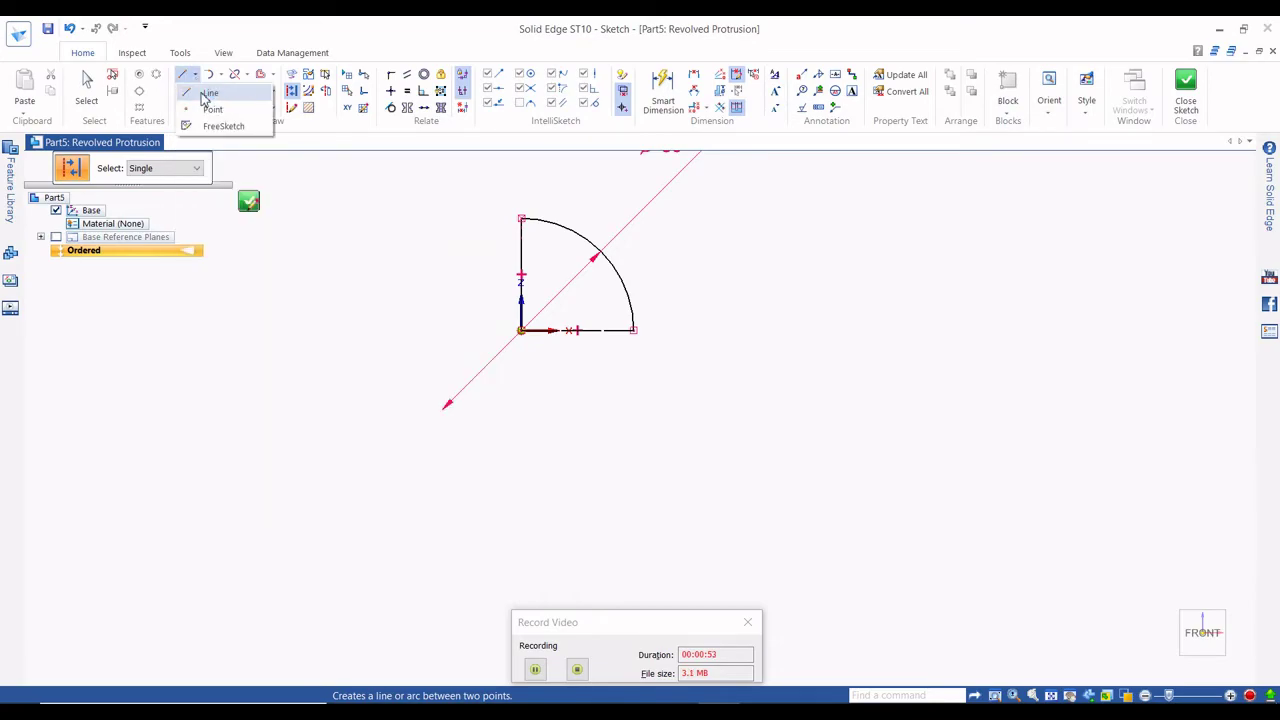
pyautogui.click(208, 92)
pyautogui.click(521, 331)
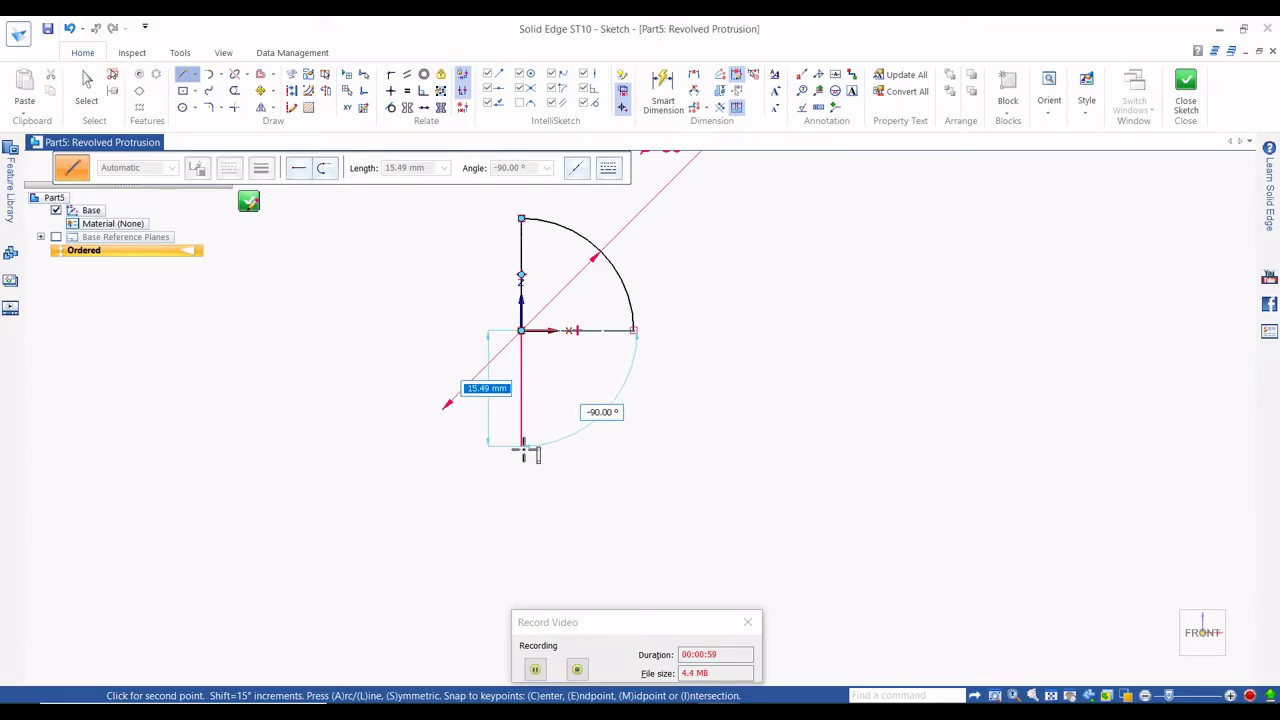
pyautogui.write('38')
pyautogui.press('Tab')
pyautogui.press('Return')
# Draw a 10.15 mm horizontal line from the shank's lower end and a vertical line from it up to the construction line.
pyautogui.scroll(-2, 570, 391)
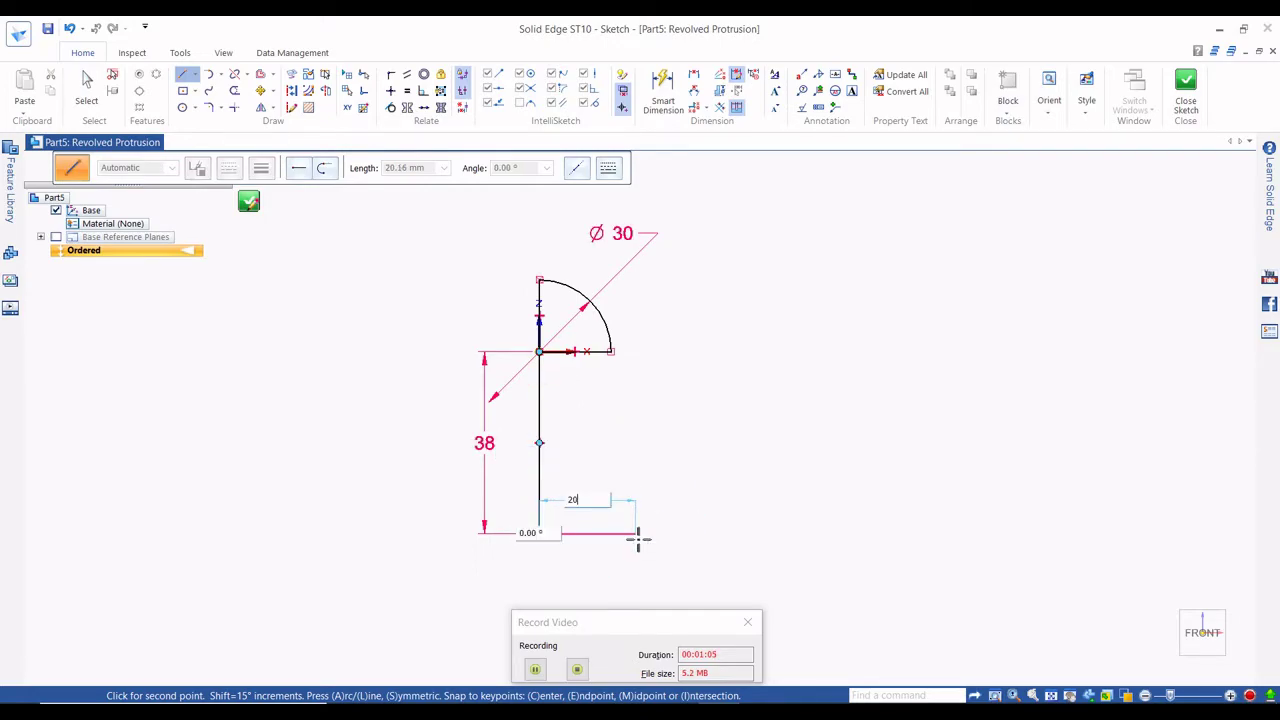
pyautogui.press('Tab')
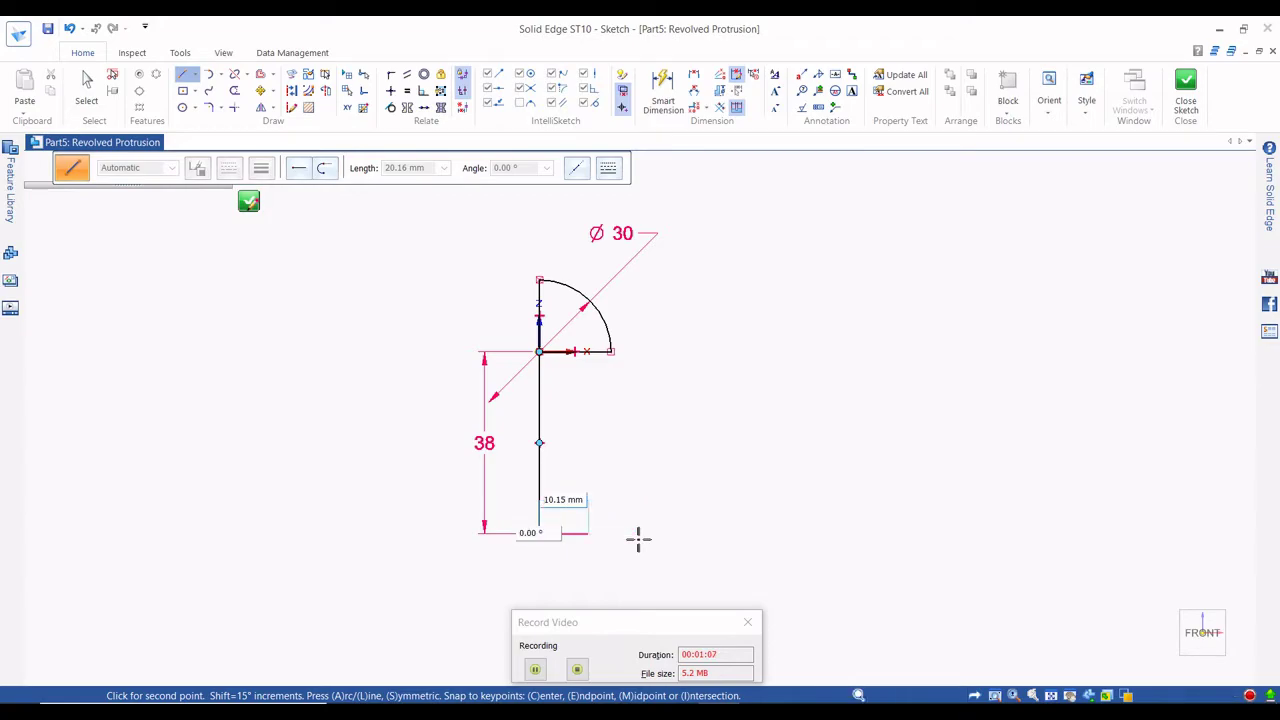
pyautogui.press('Return')
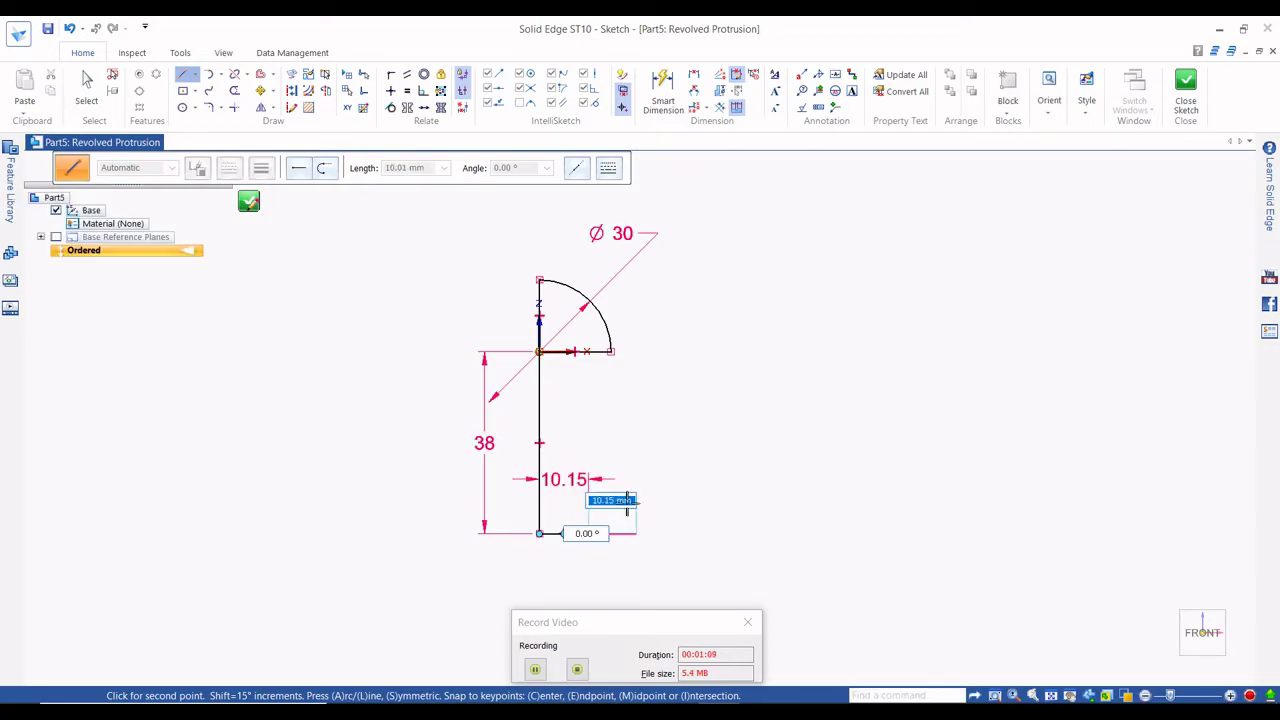
pyautogui.click(600, 351)
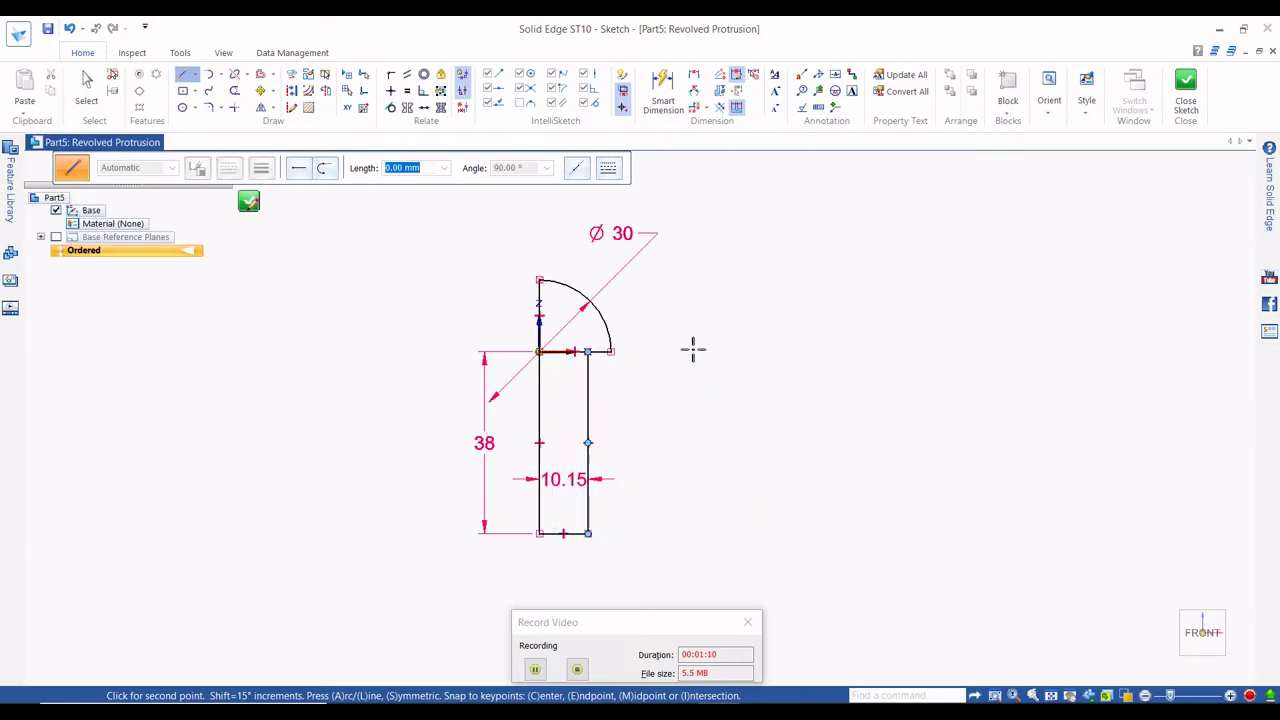
pyautogui.rightClick(698, 349)
# Trim the construction line between origin and shank edge, and convert the remaining segment under the head to regular geometry.
pyautogui.scroll(2, 645, 347)
pyautogui.scroll(1, 589, 350)
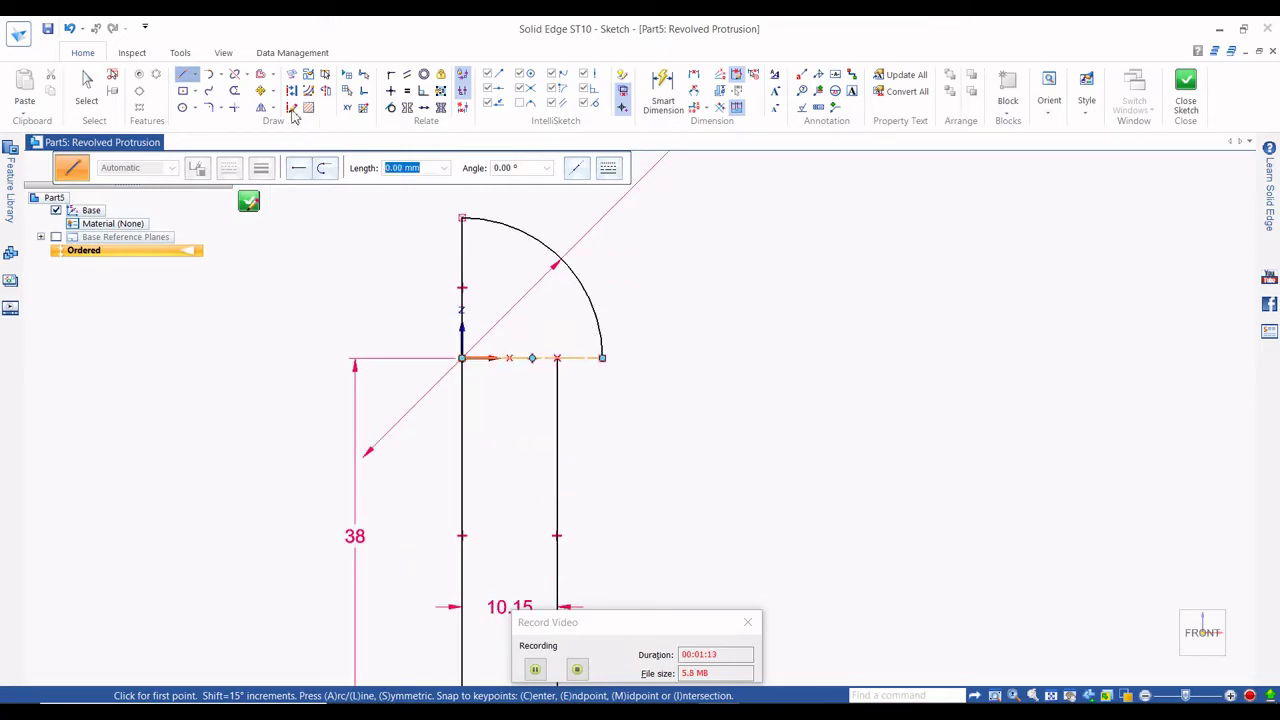
pyautogui.press('t')
pyautogui.moveTo(544, 339); pyautogui.dragTo(542, 402)
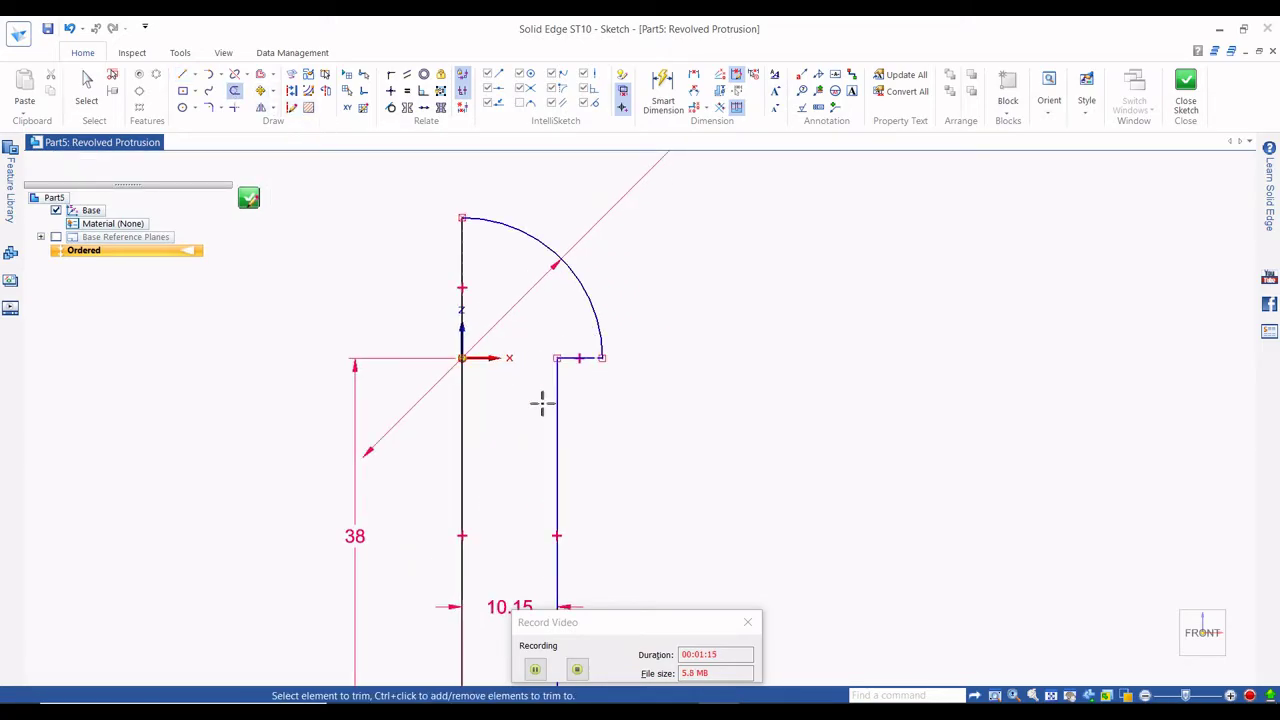
pyautogui.click(290, 91)
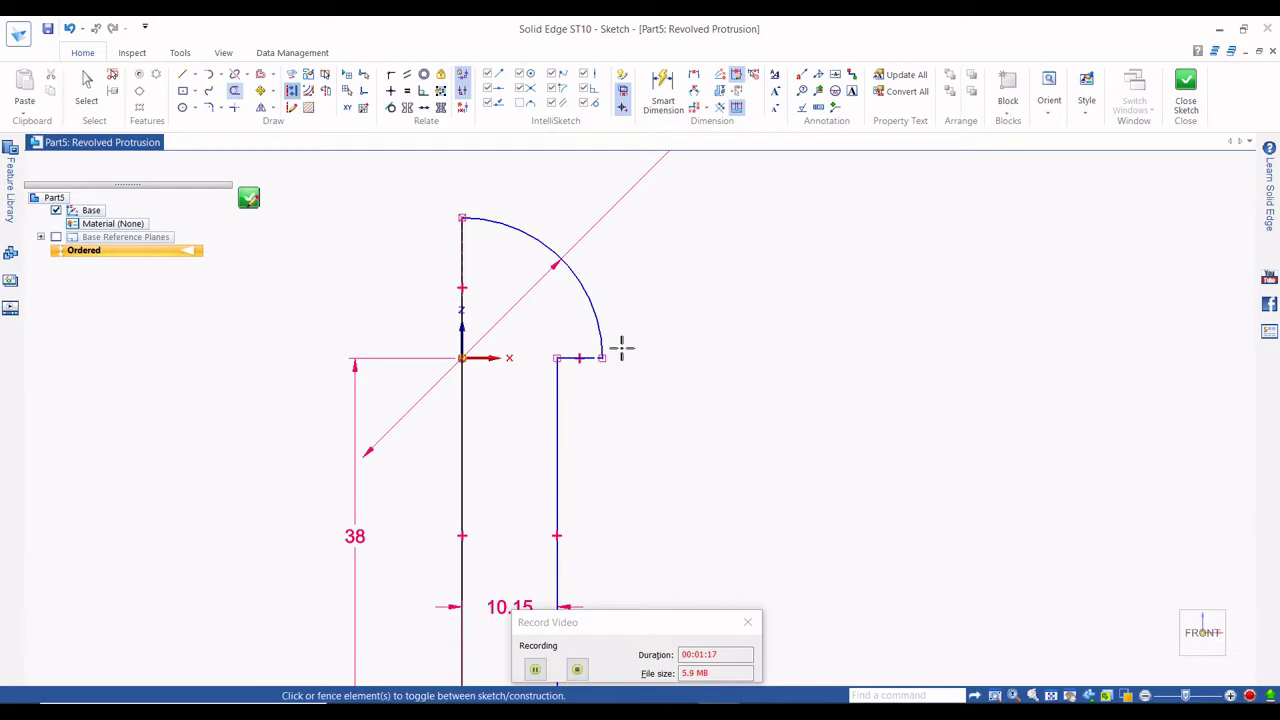
pyautogui.scroll(-3, 747, 305)
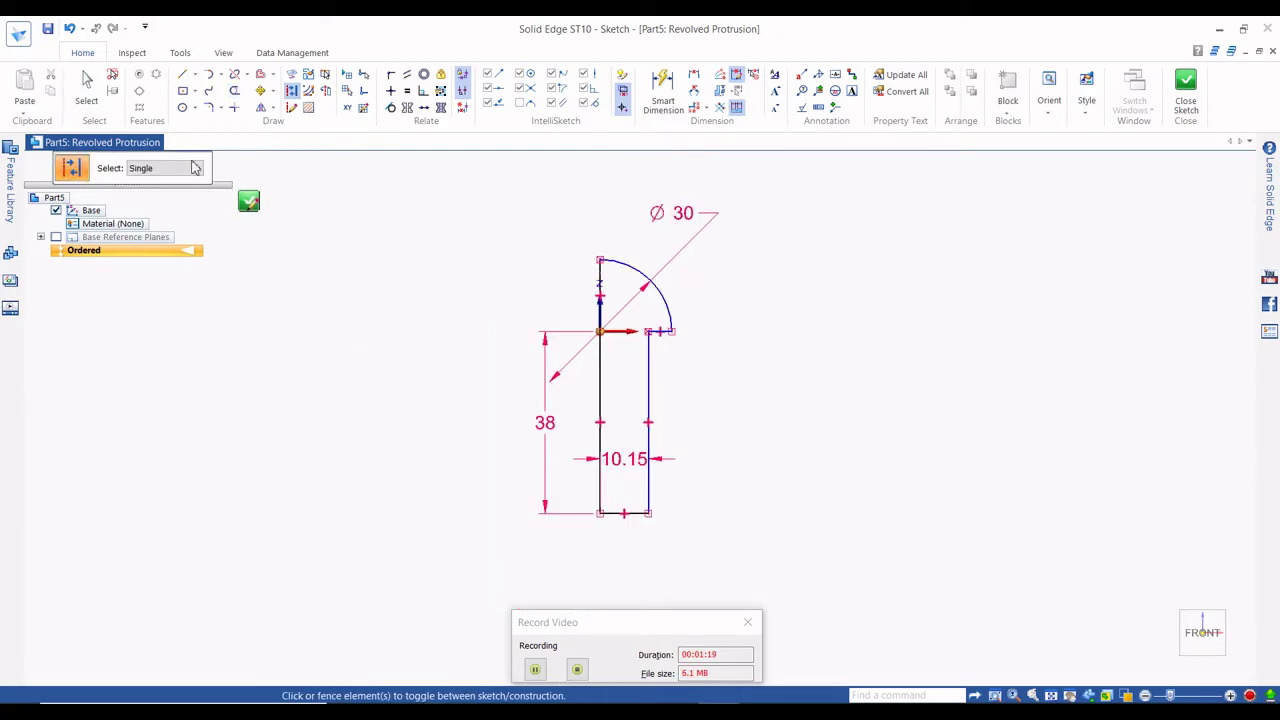
# Draw a vertical line about 8.62 mm long below the profile, aligned with the origin, and set it as the revolution axis.
pyautogui.click(183, 75)
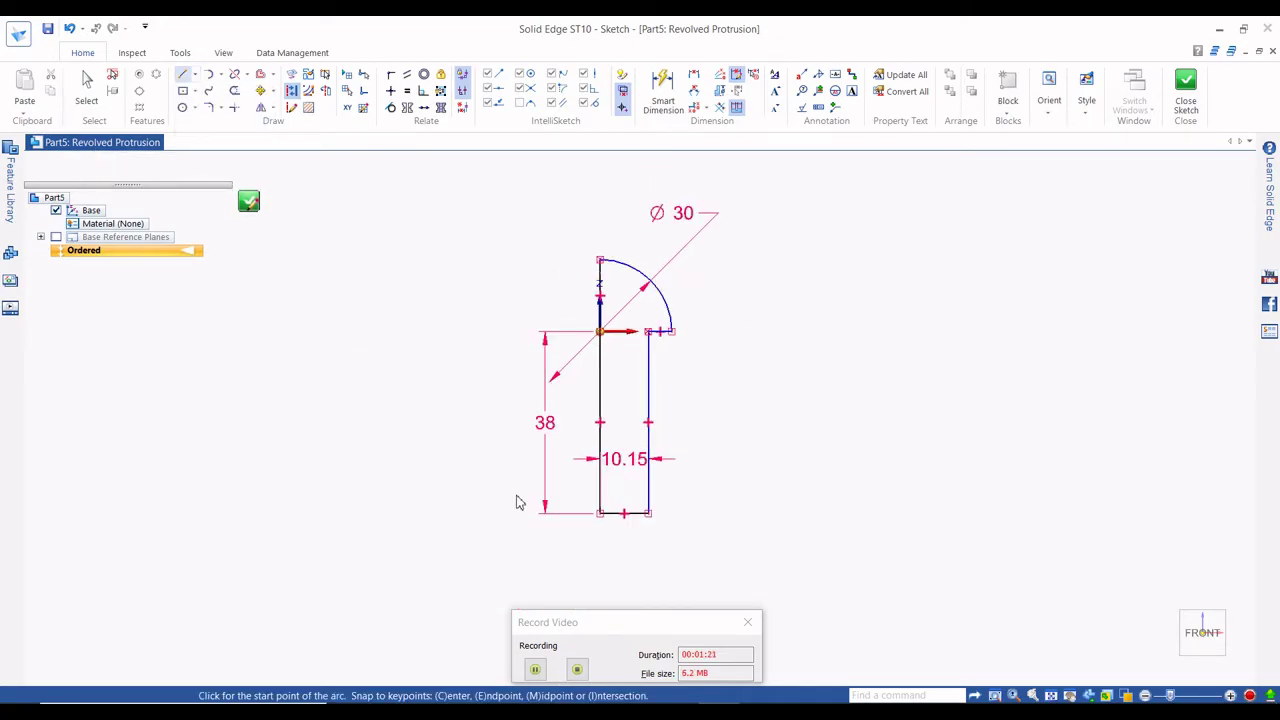
pyautogui.click(600, 540)
pyautogui.click(600, 580)
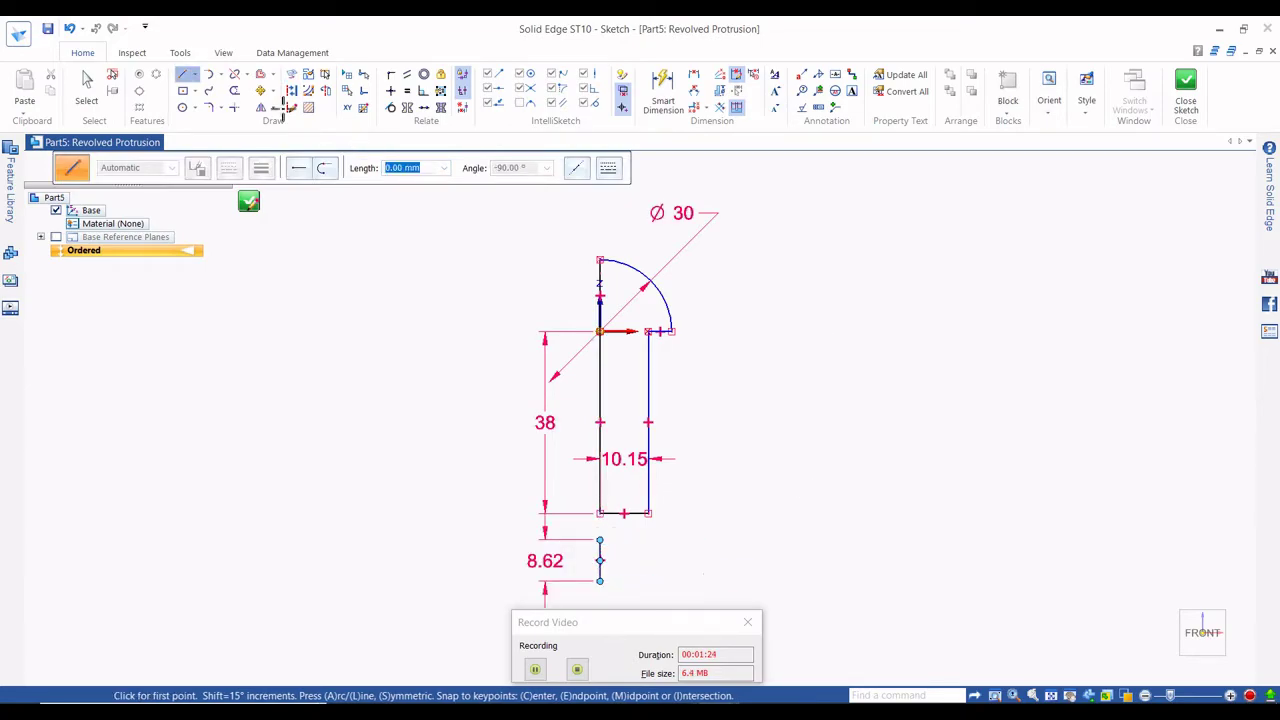
pyautogui.click(325, 91)
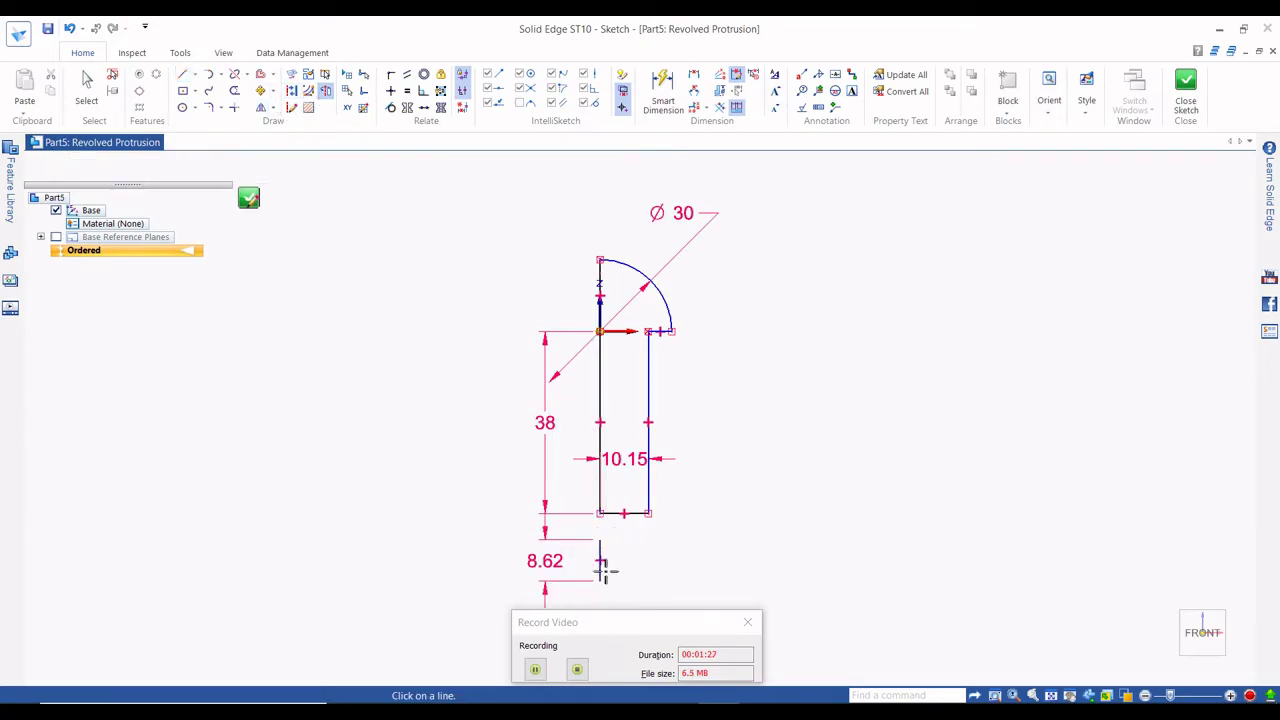
pyautogui.press('Escape')
# Close the sketch and revolve the screw profile through 360°, finishing the protrusion.
pyautogui.click(1186, 88)
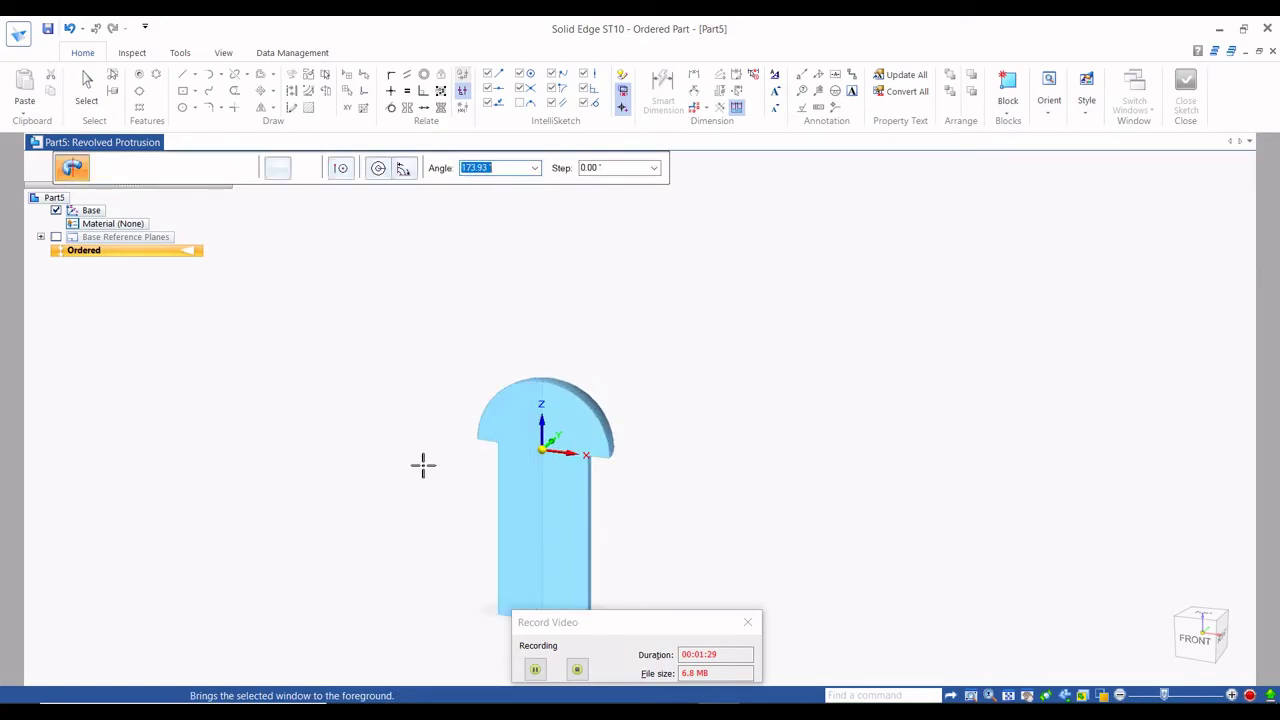
pyautogui.write('360')
pyautogui.press('Return')
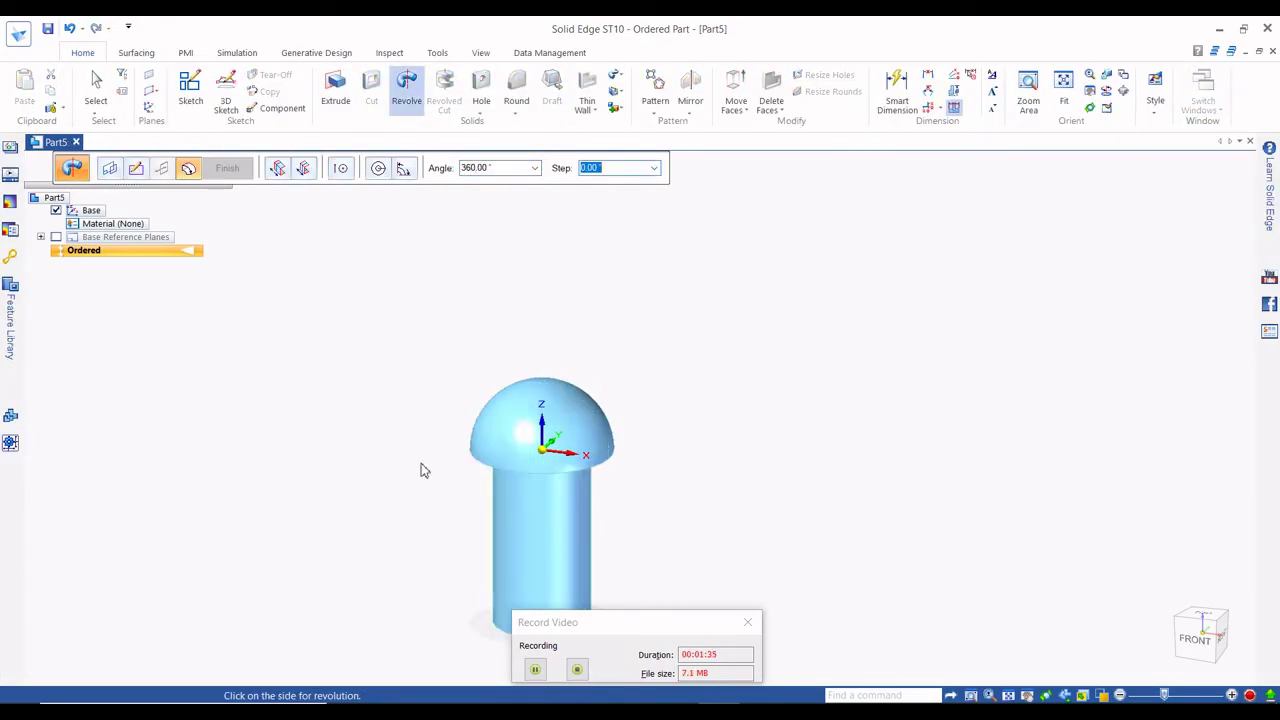
pyautogui.click(422, 466)
pyautogui.click(228, 168)
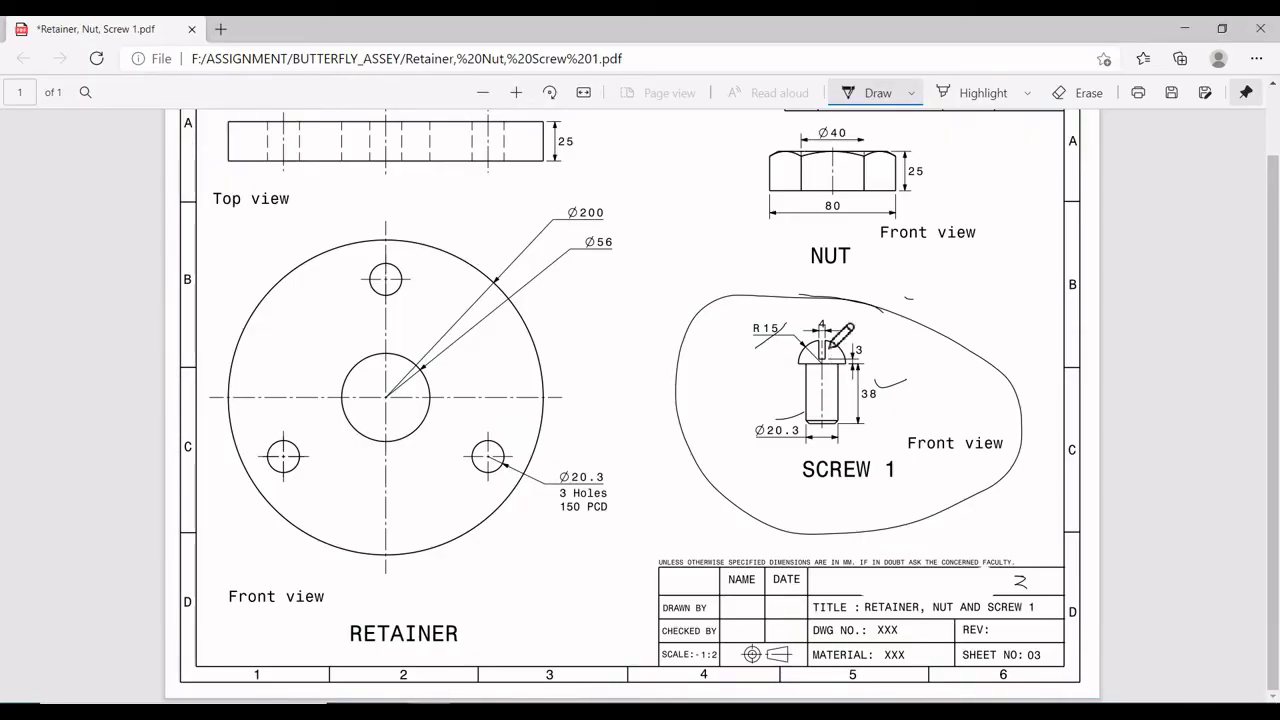
# Switch from the PDF drawing back to Solid Edge and start a Cut on the front XZ plane.
pyautogui.hotkey('alt', 'Tab')
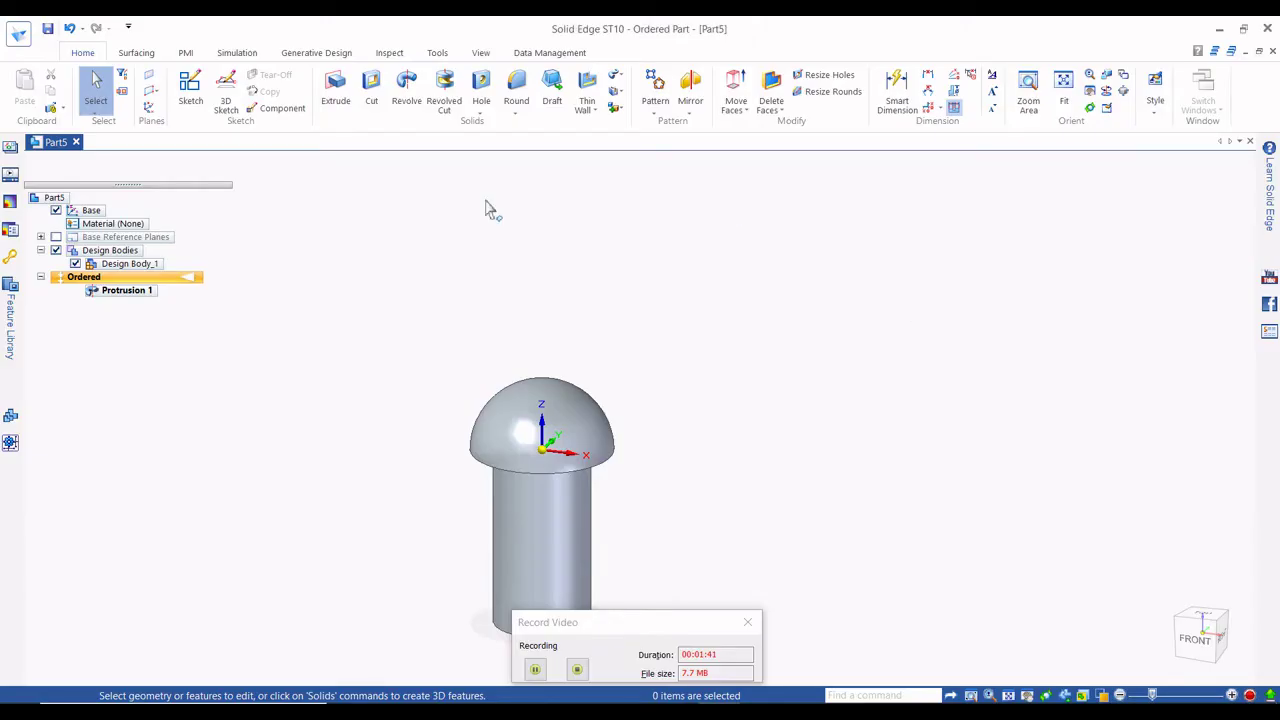
pyautogui.click(371, 90)
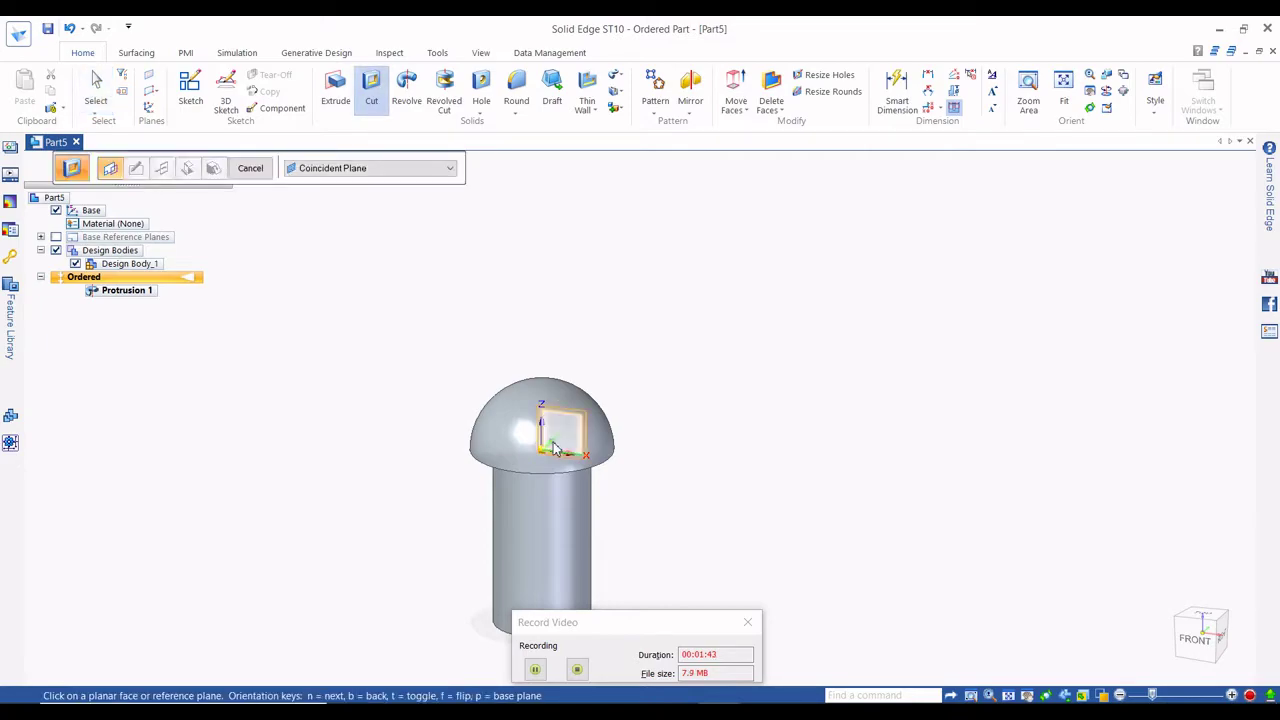
pyautogui.click(590, 362)
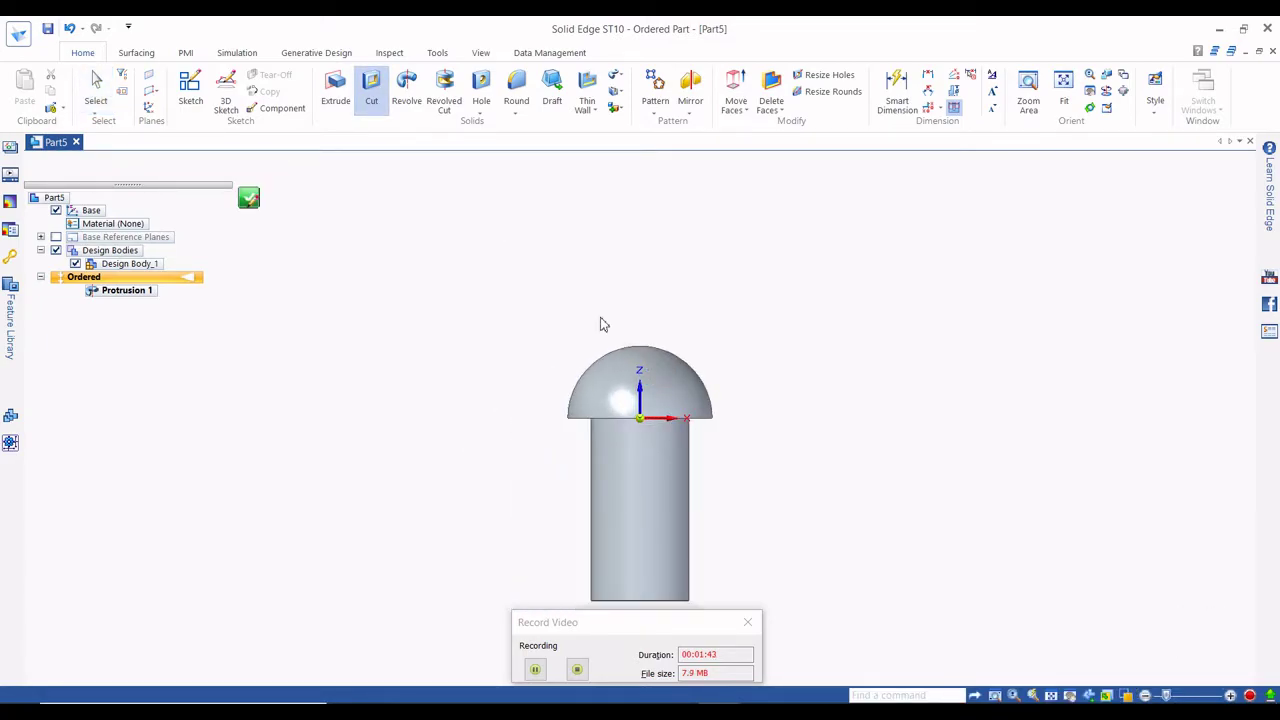